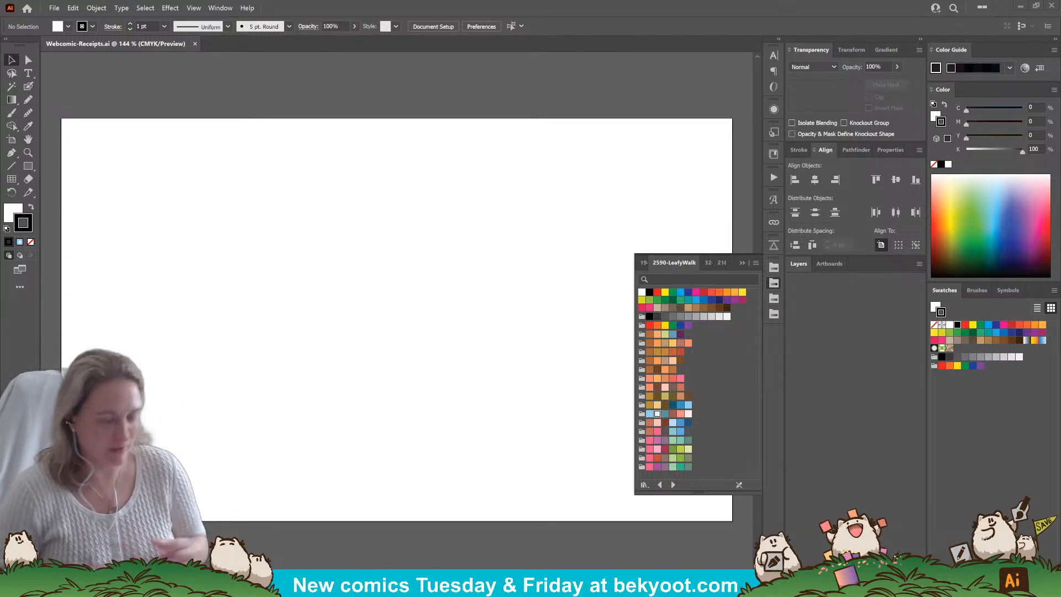
Close the floating swatch library and extend the artboard downward to 1500 by 1956 px.
left_click(742, 264)
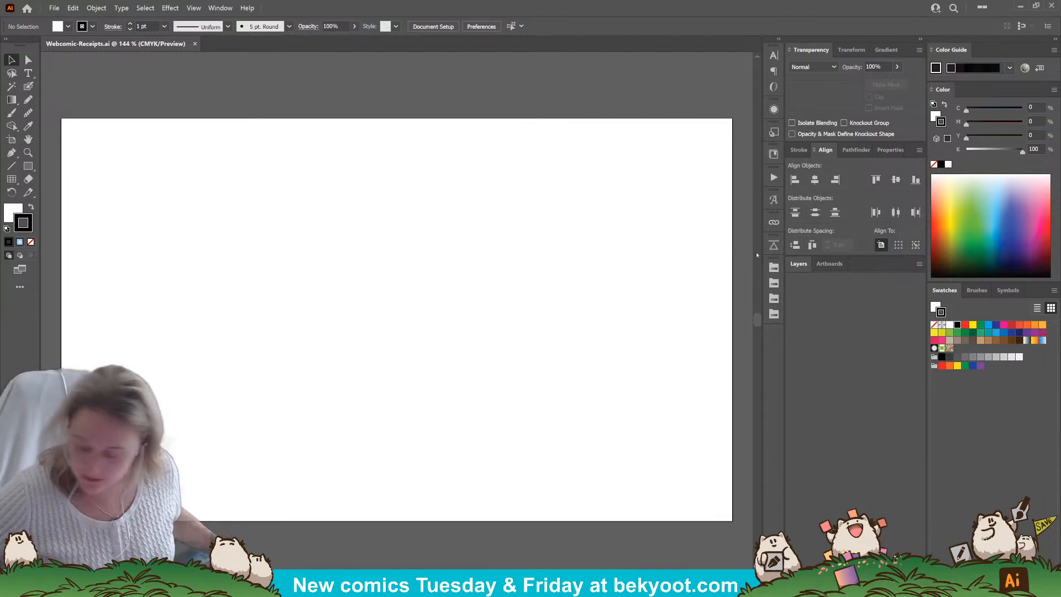
key("ctrl+1")
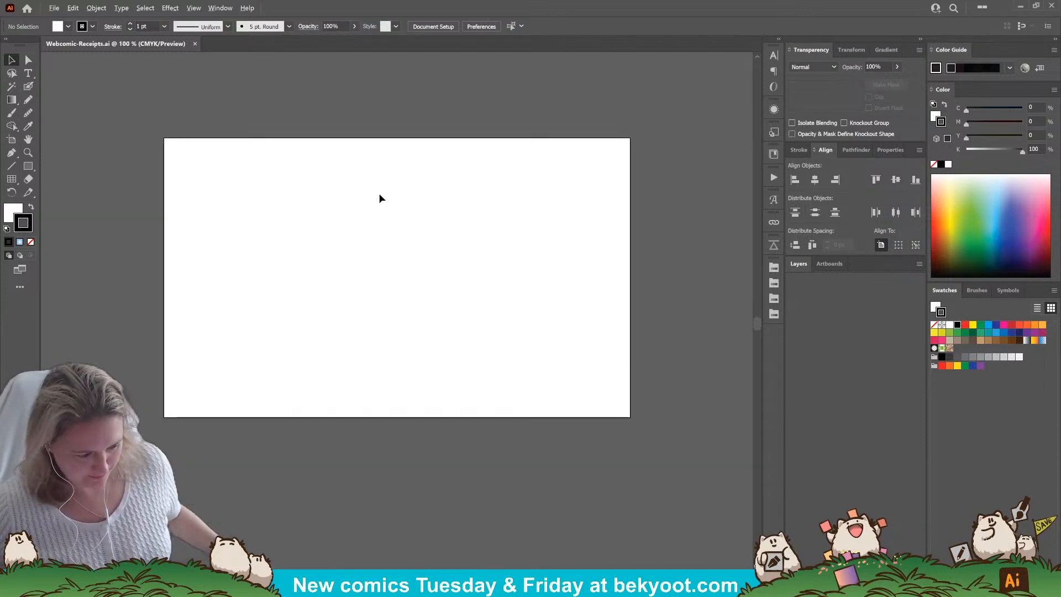
scroll(369, 206, "down", 1)
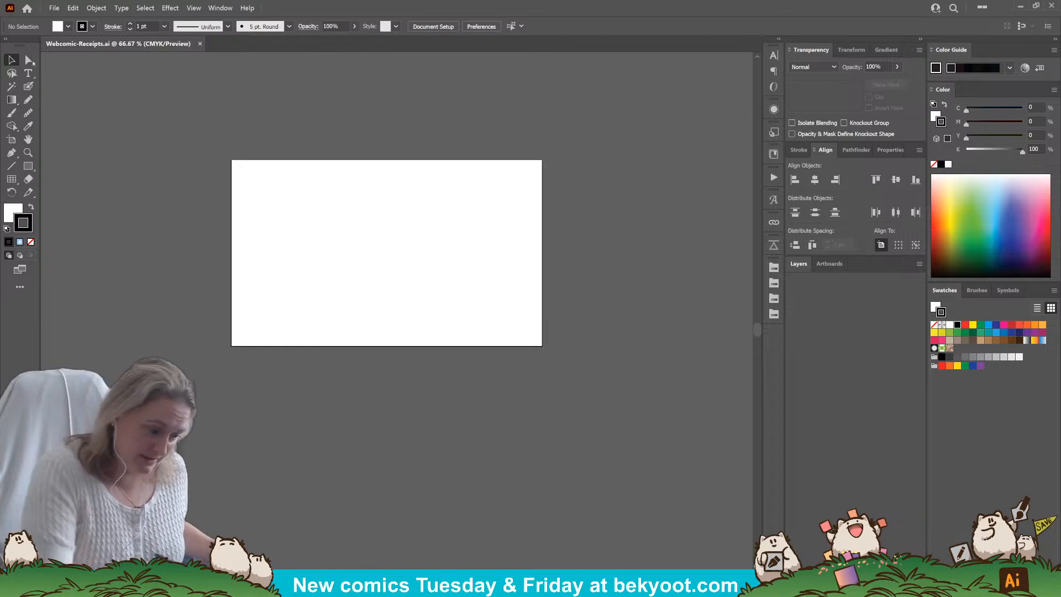
left_click_drag(410, 265, 378, 196)
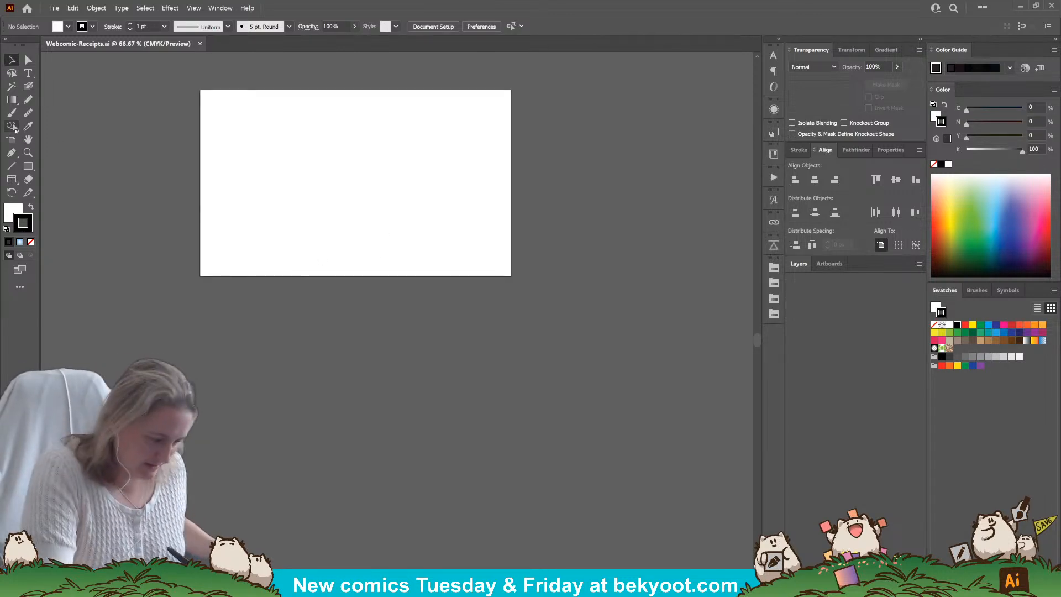
left_click(12, 140)
left_click_drag(356, 276, 356, 495)
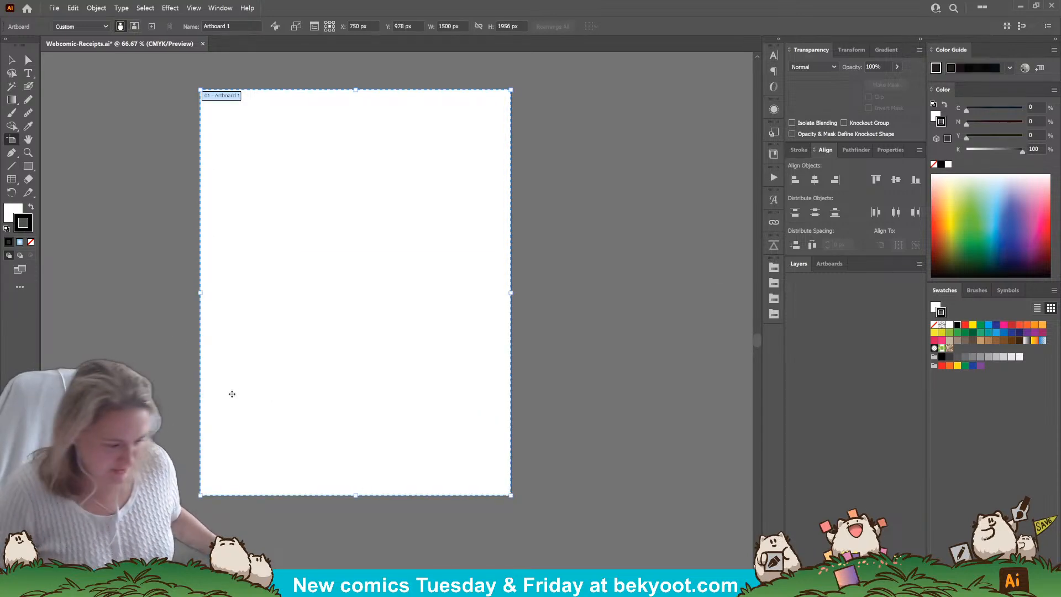
left_click(12, 59)
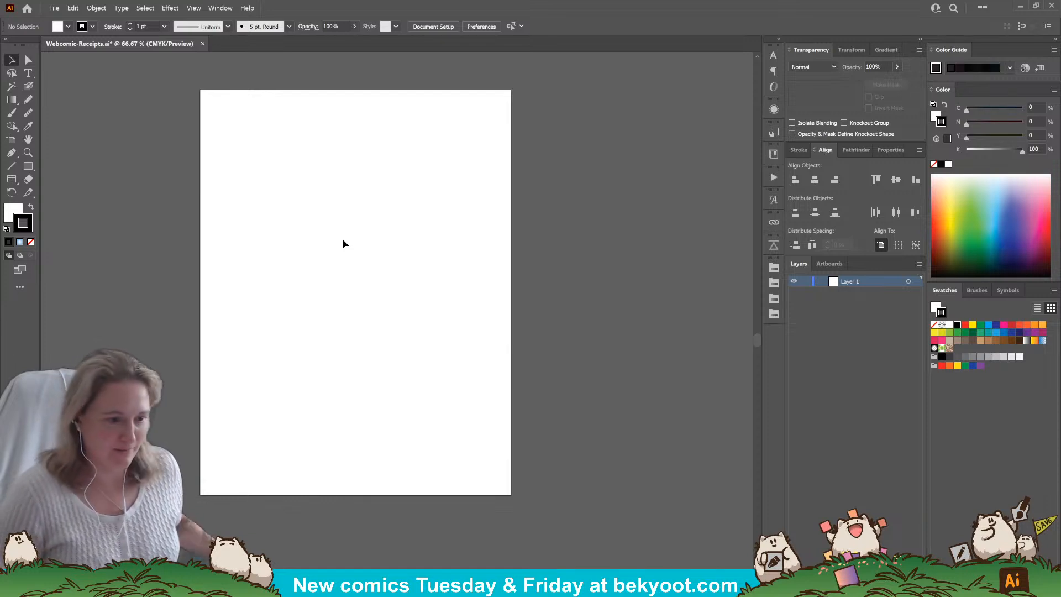
Handwrite the title "Receipts" in black brush strokes near the artboard's upper edge, group the lettering and centre it horizontally.
left_click(28, 86)
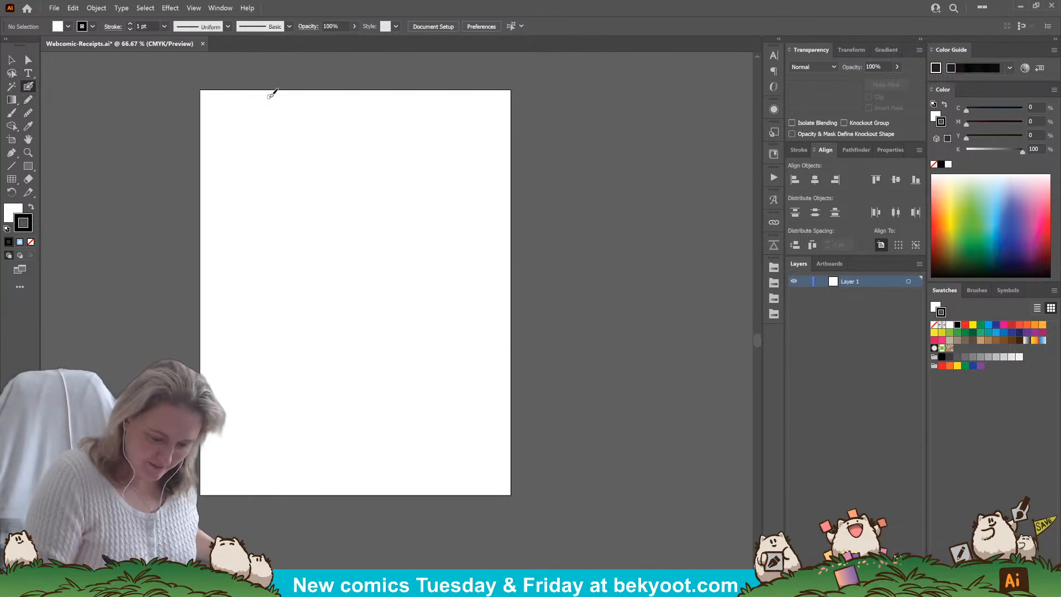
mouse_move(282, 122)
left_mouse_down()
mouse_move(286, 100)
mouse_move(301, 113)
mouse_move(329, 105)
mouse_move(347, 123)
mouse_move(365, 96)
mouse_move(378, 104)
mouse_move(366, 101)
left_mouse_up()
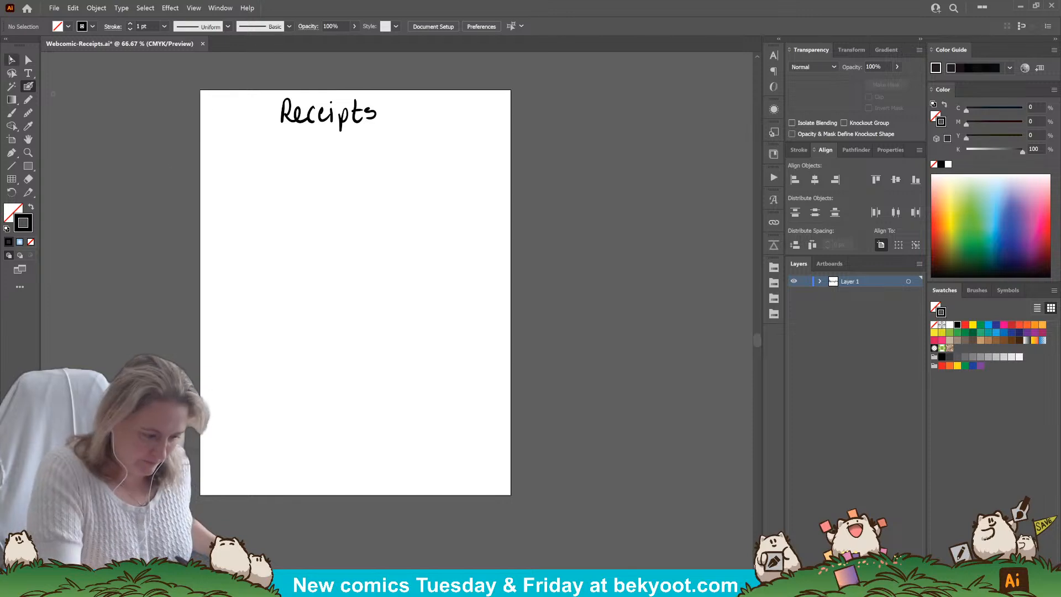
left_click(11, 59)
left_click_drag(242, 87, 399, 161)
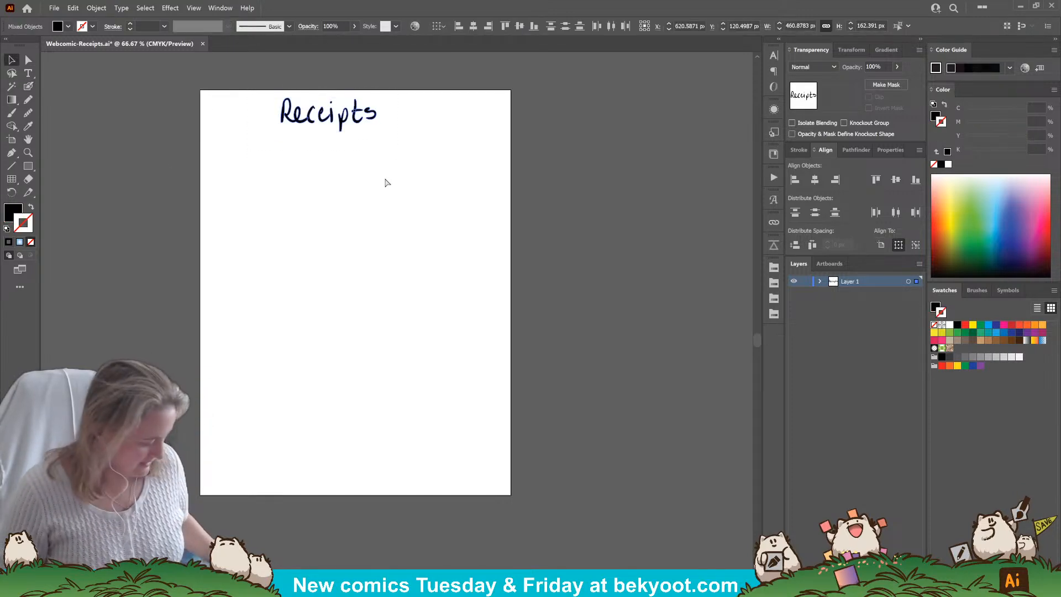
key("ctrl+g")
left_click_drag(363, 122, 390, 122)
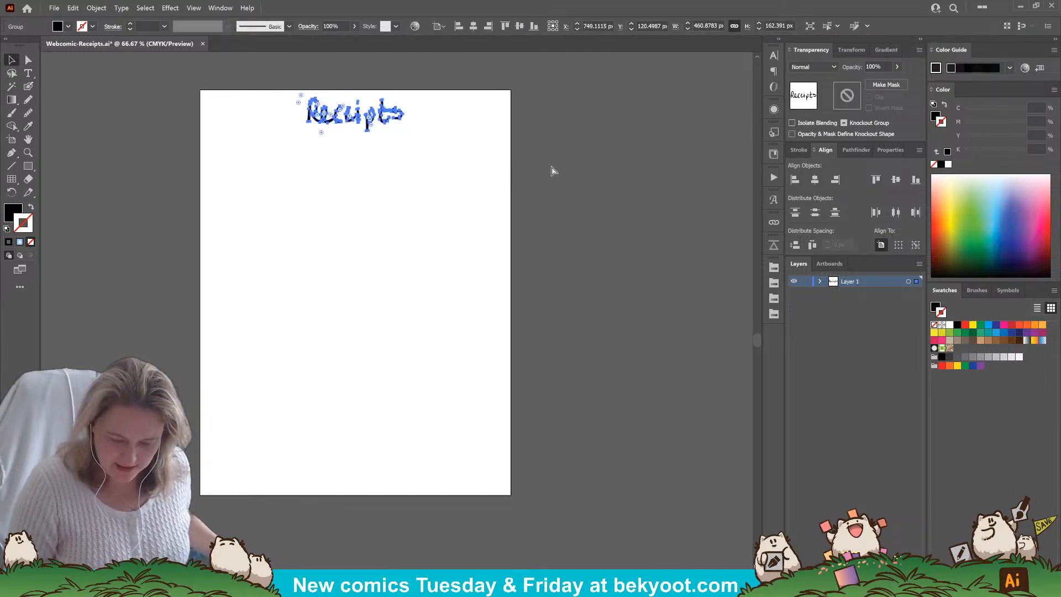
left_click(550, 169)
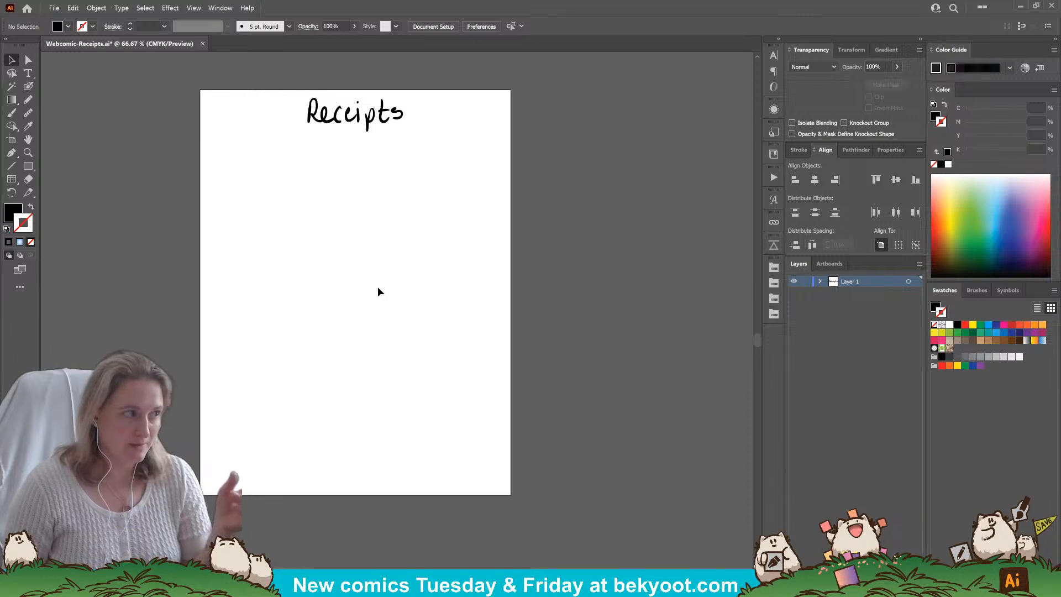
Build a square comic panel about 403 px wide below the title from one brushed line and its copies, and group it.
left_click(28, 86)
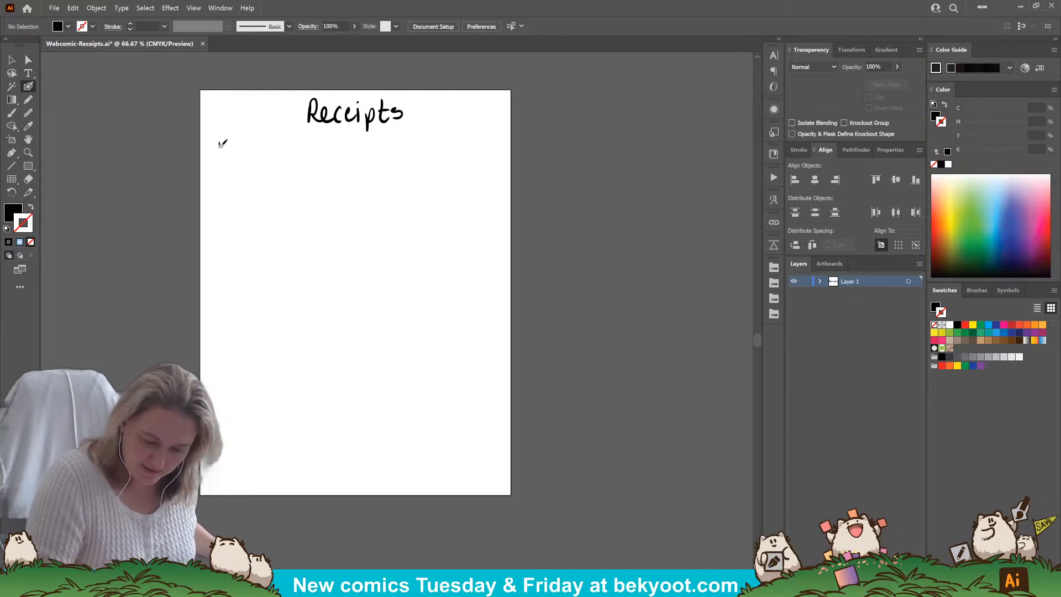
left_click_drag(219, 142, 220, 223)
left_click(12, 60)
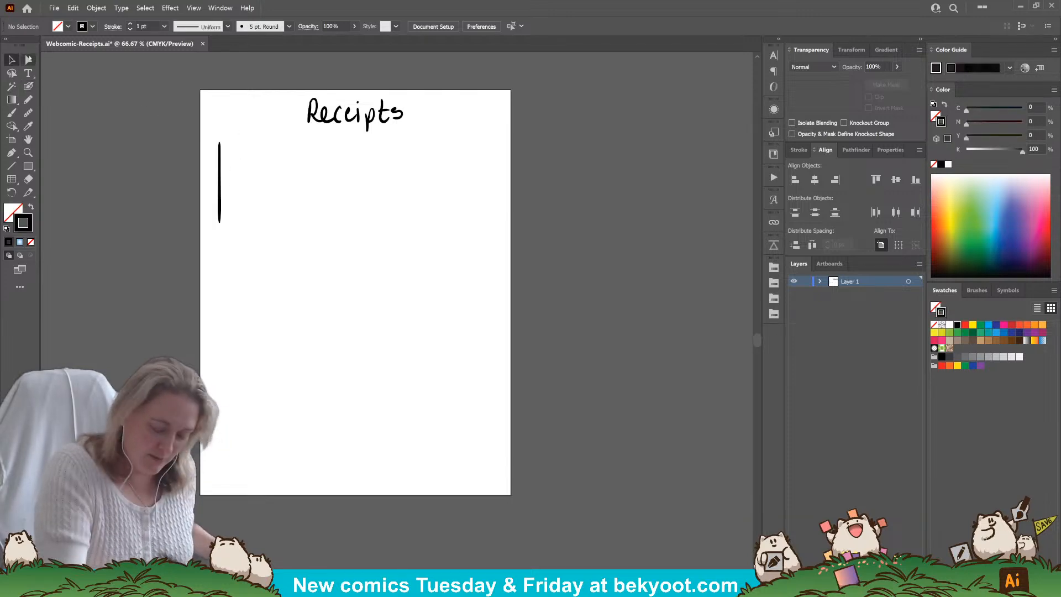
mouse_move(222, 163)
left_mouse_down()
mouse_move(291, 155)
mouse_move(321, 198)
mouse_move(274, 166)
mouse_move(272, 144)
mouse_move(318, 166)
mouse_move(307, 250)
mouse_move(250, 270)
left_mouse_up()
left_click(220, 199, "shift")
left_click_drag(325, 195, 300, 173)
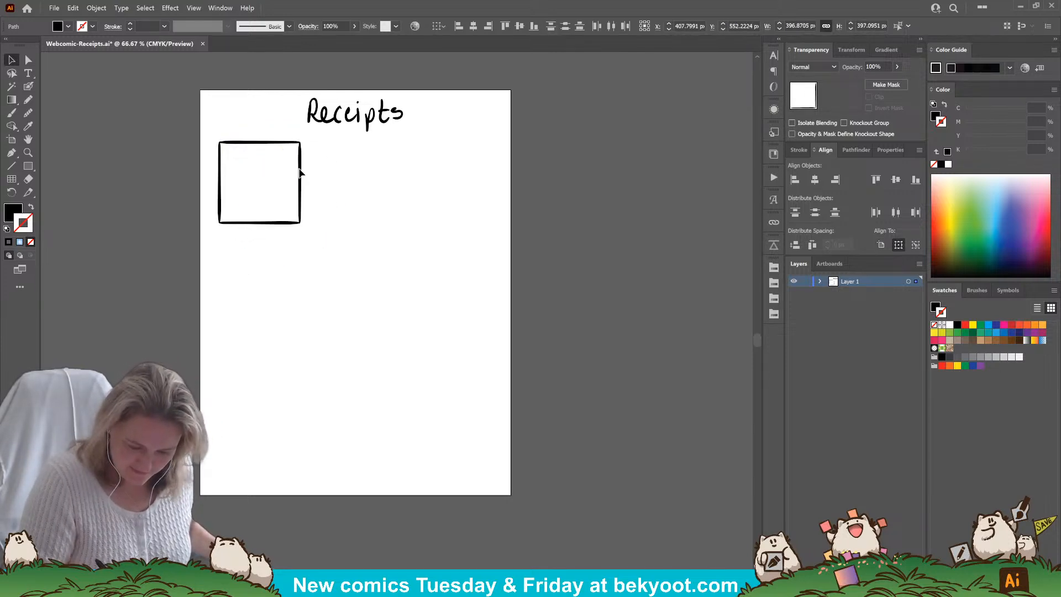
key("ctrl+a")
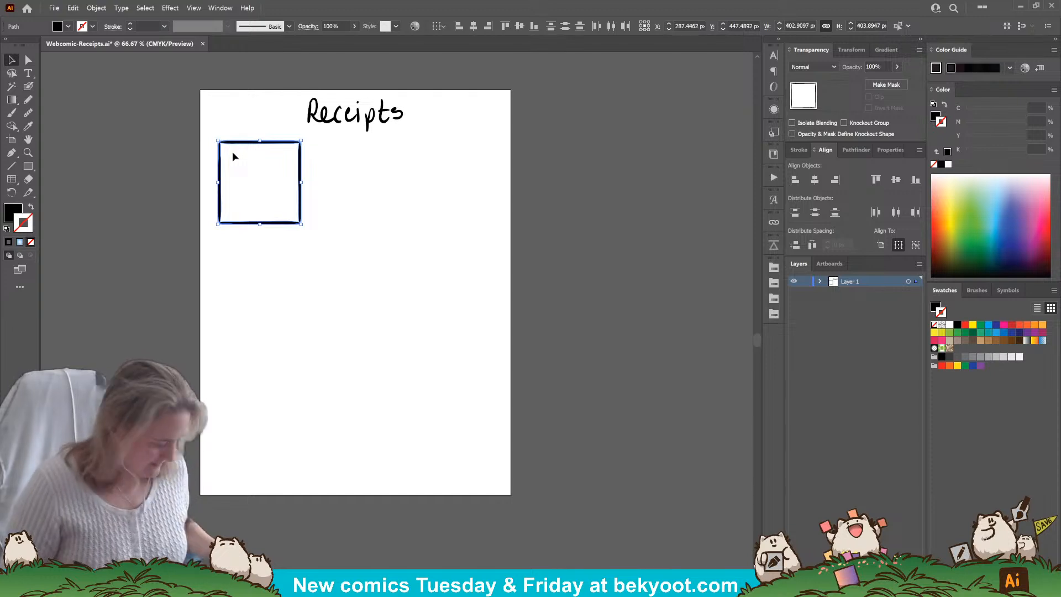
key("ctrl+g")
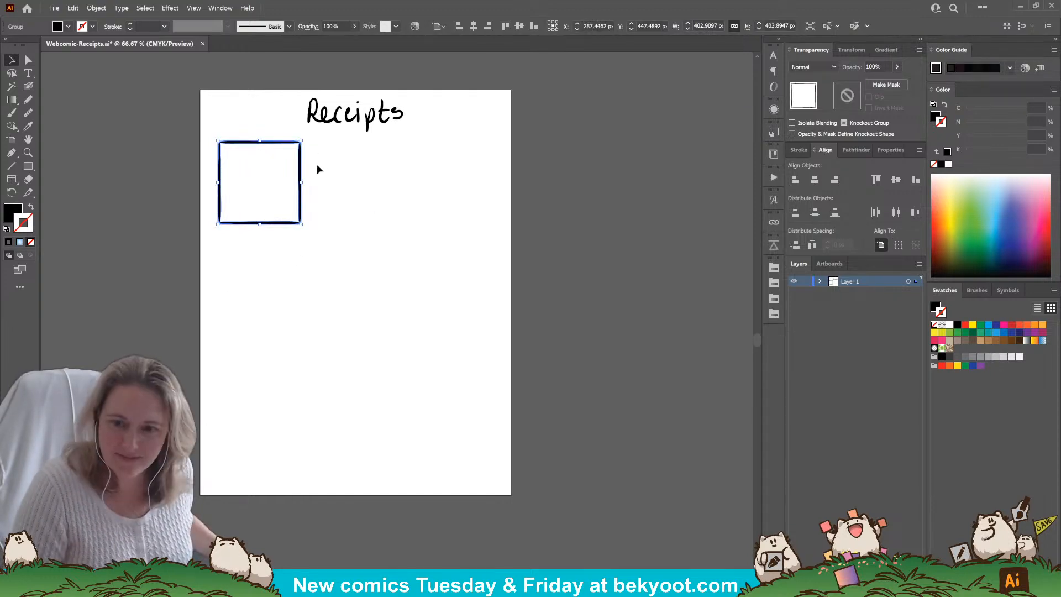
Duplicate the square panel twice to form an evenly spaced row of three, and scale the row to about 1389 px wide.
left_click_drag(286, 223, 367, 221)
key("ctrl+d")
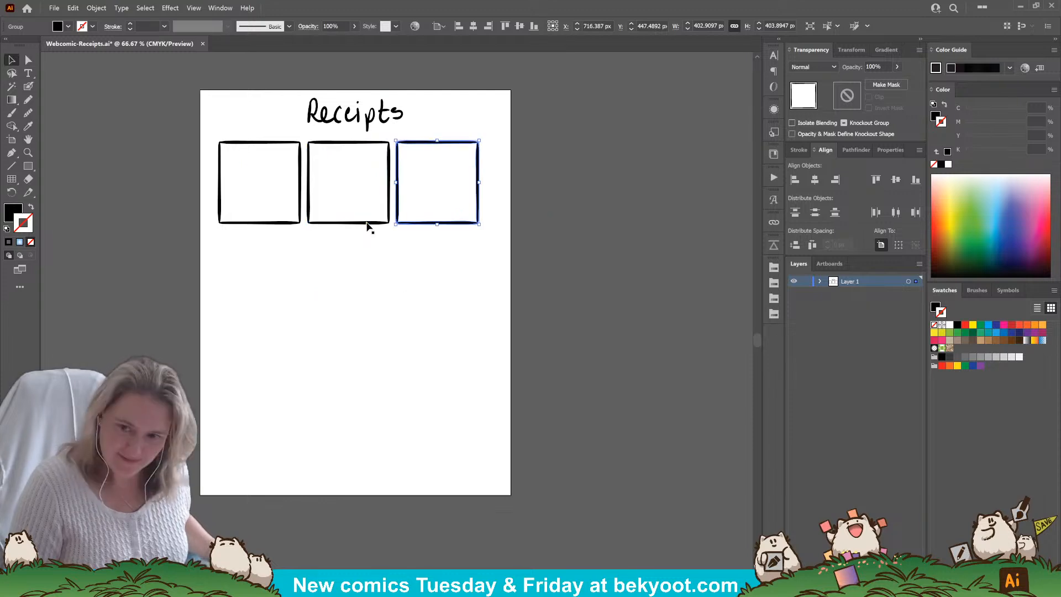
left_click(335, 223, "shift")
left_click(298, 223, "shift")
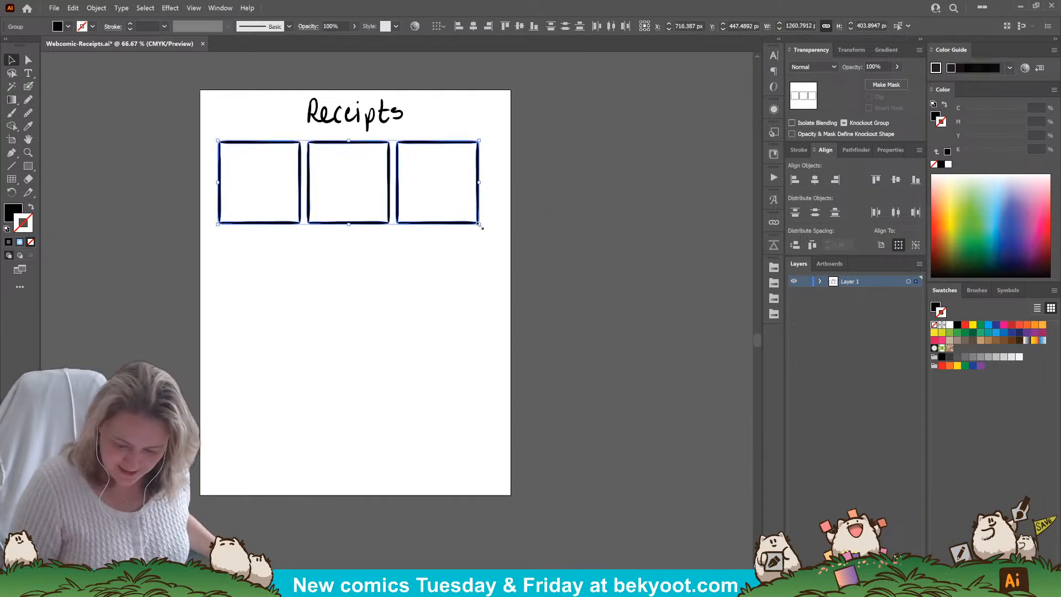
left_click_drag(480, 226, 502, 237)
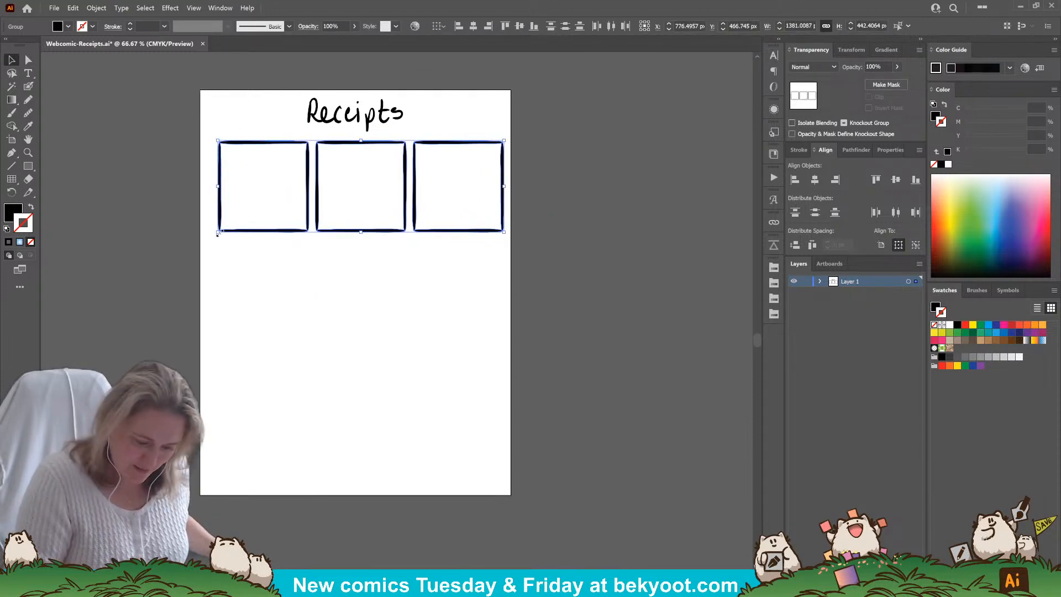
left_click_drag(218, 231, 216, 237)
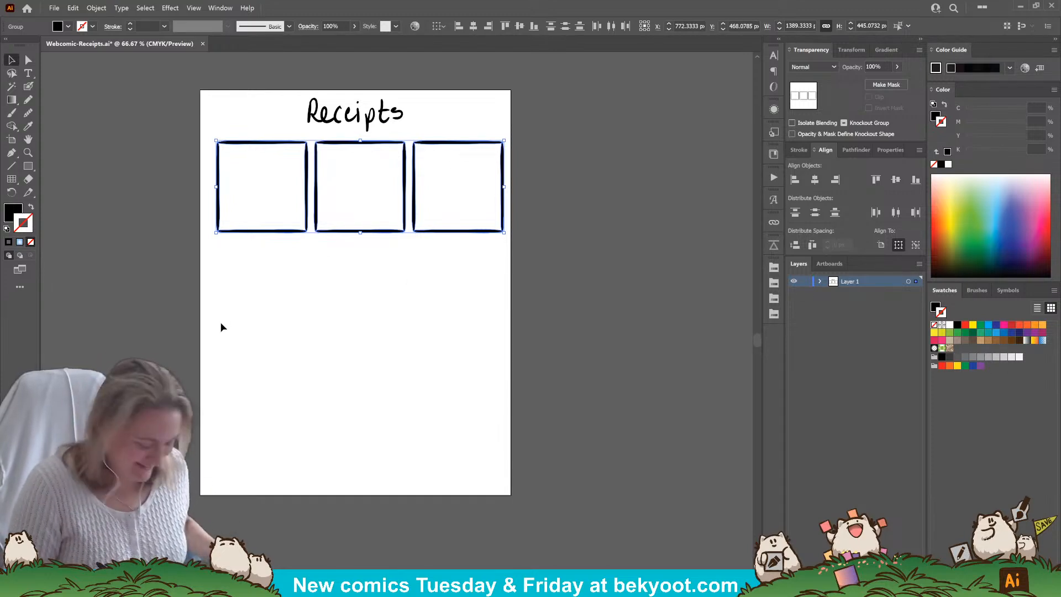
Group the three panels, centre the row horizontally on the artboard and nudge it down about 16 px.
key("ctrl+c")
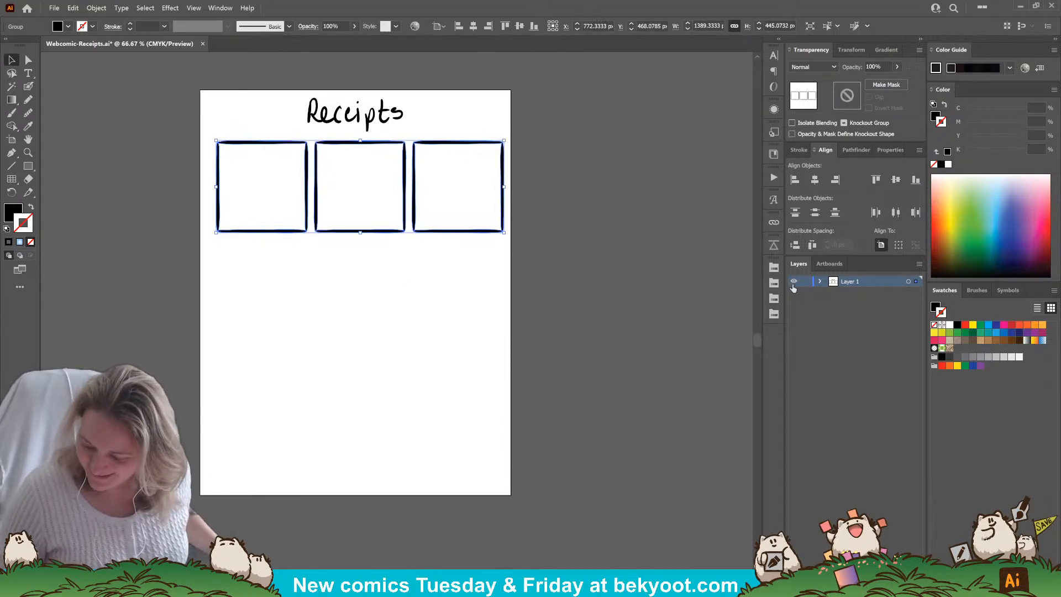
left_click(815, 180)
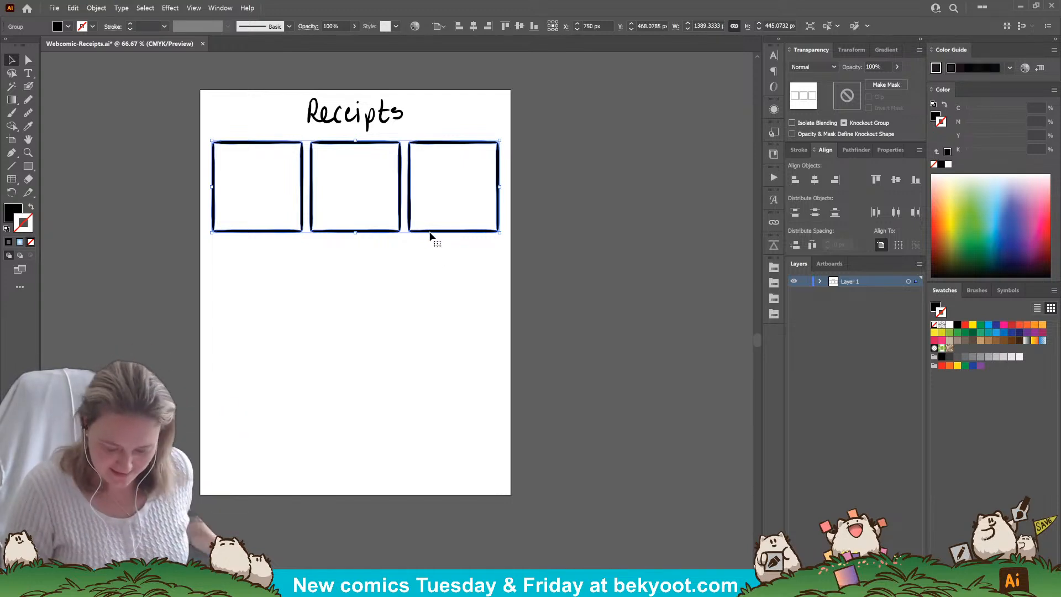
key("Down")
key("Down")
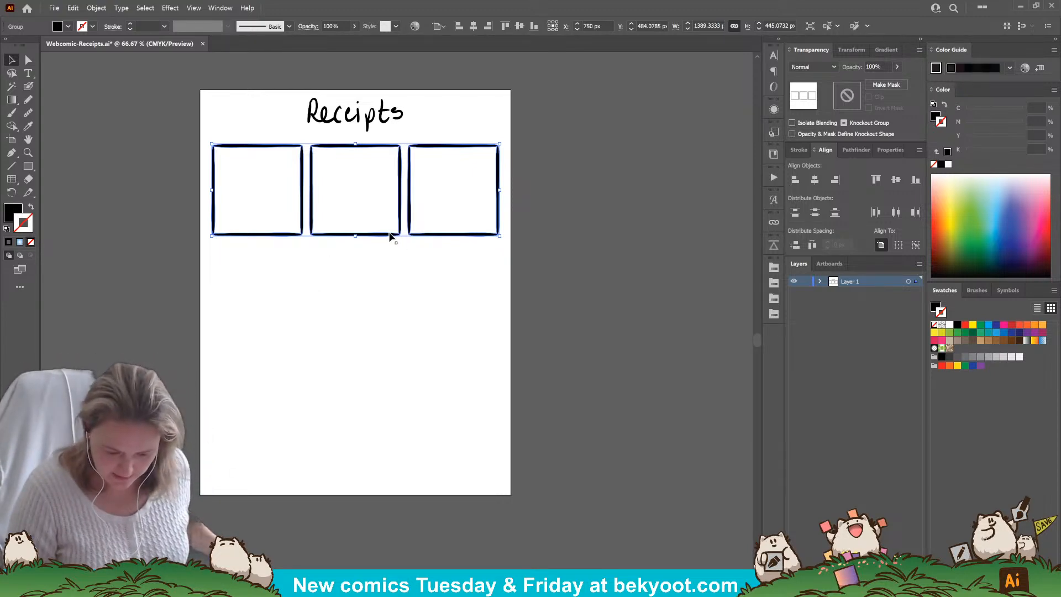
Copy the three-panel row straight down to make a second row, and delete the copy's third panel.
left_click_drag(391, 236, 393, 337)
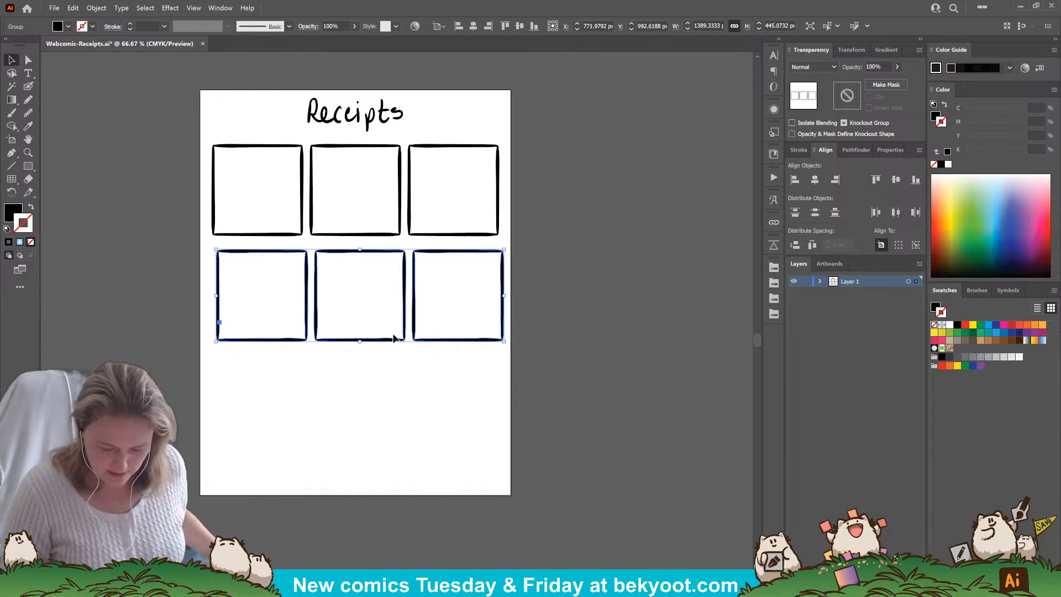
key("ctrl+z")
left_click_drag(387, 237, 397, 343)
double_click(397, 342)
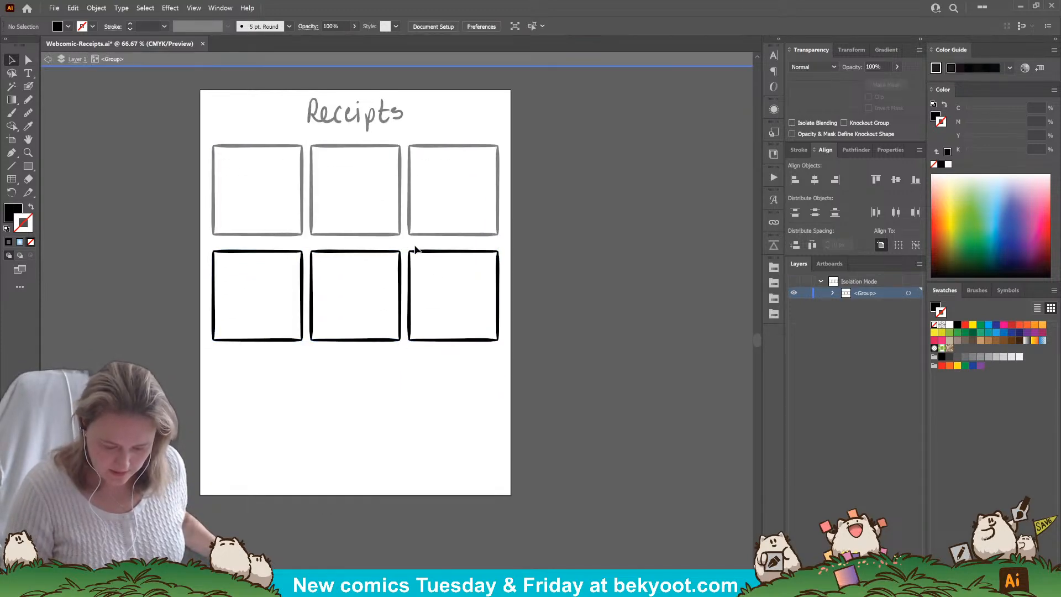
left_click(473, 338)
key("Delete")
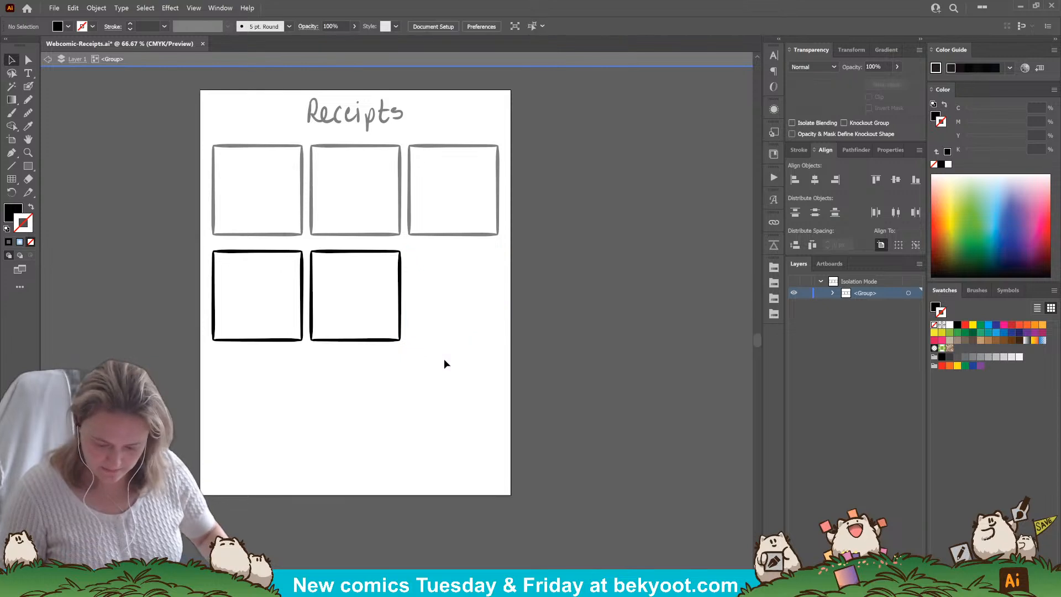
left_click_drag(203, 250, 420, 344)
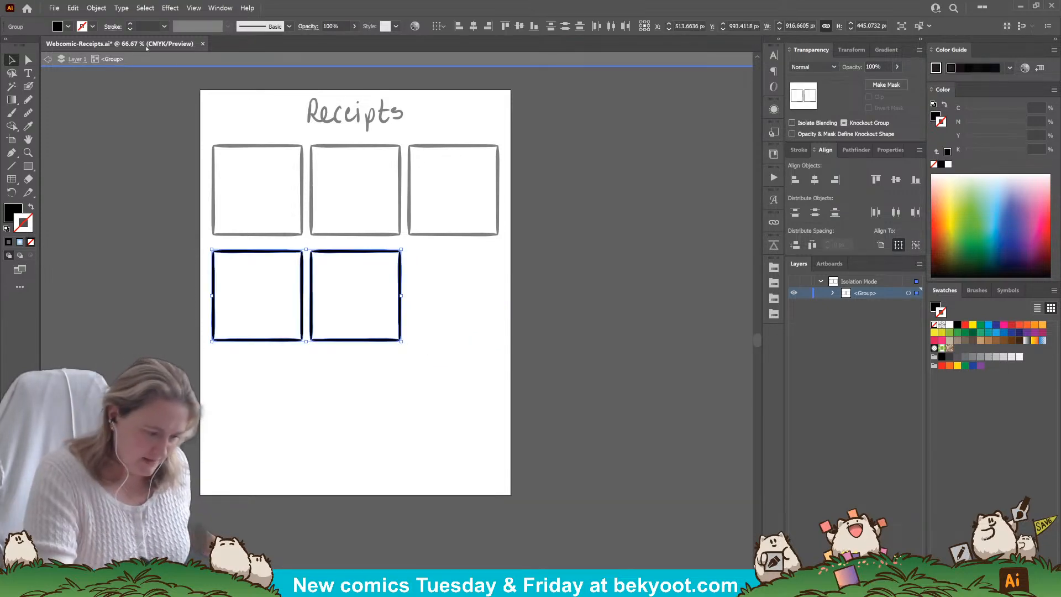
double_click(106, 105)
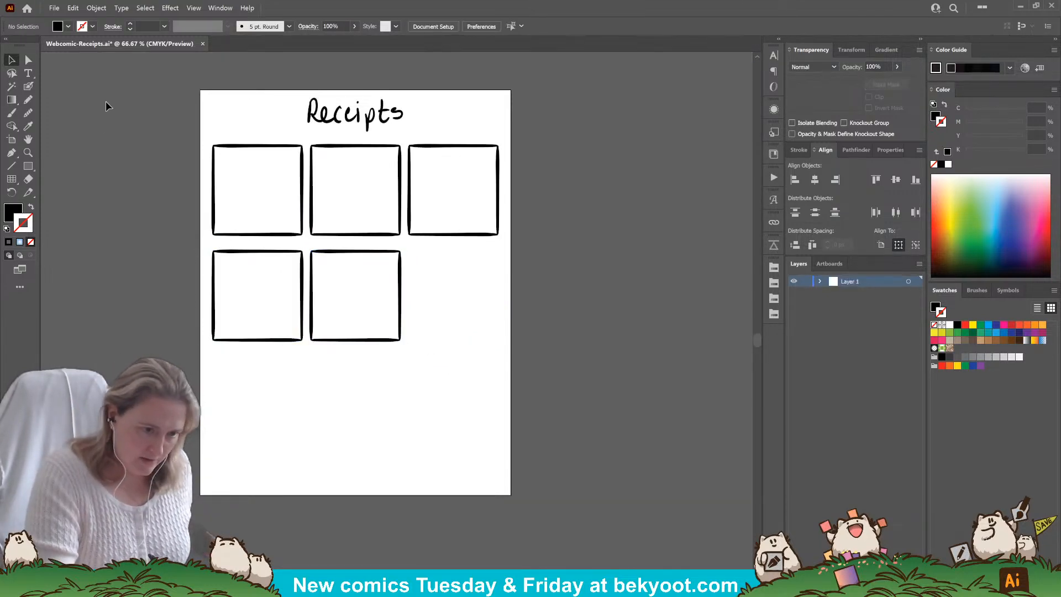
Enlarge the two-panel row to about 992 px wide, and position it slightly lower, centred horizontally on the artboard.
left_click(302, 308)
mouse_move(403, 343)
left_mouse_down()
mouse_move(416, 355)
mouse_move(393, 349)
mouse_move(409, 358)
mouse_move(403, 351)
left_mouse_up()
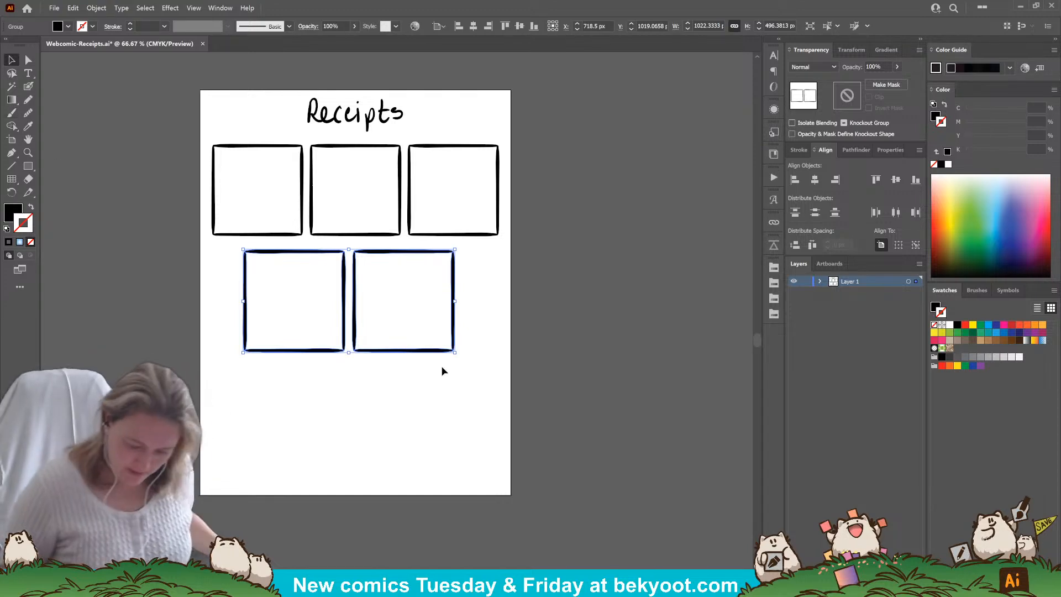
left_click_drag(455, 352, 449, 348)
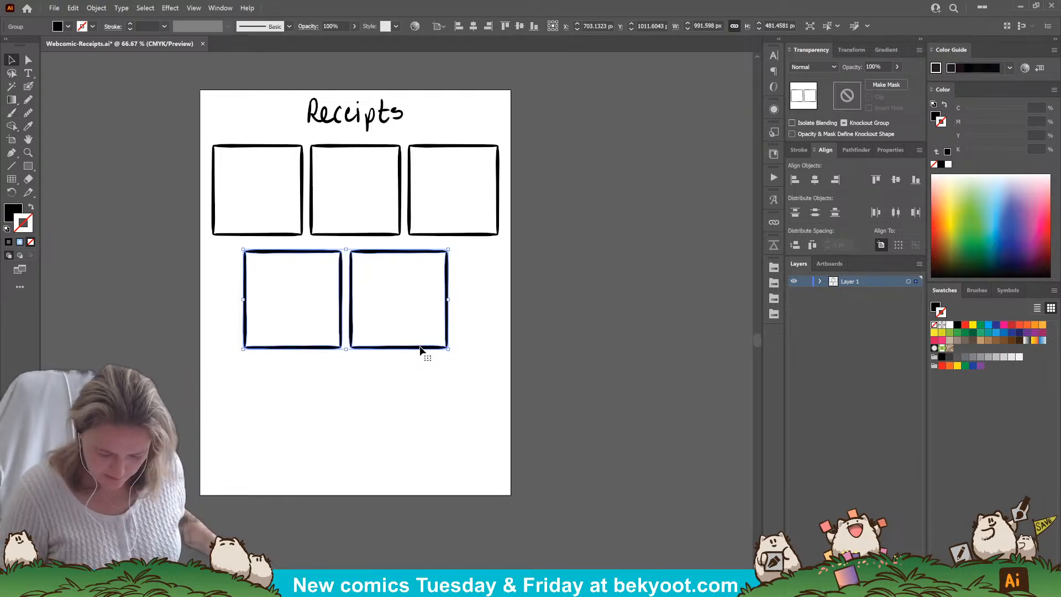
left_click(421, 355)
left_click(418, 352)
left_click_drag(417, 350, 421, 359)
left_click(814, 180)
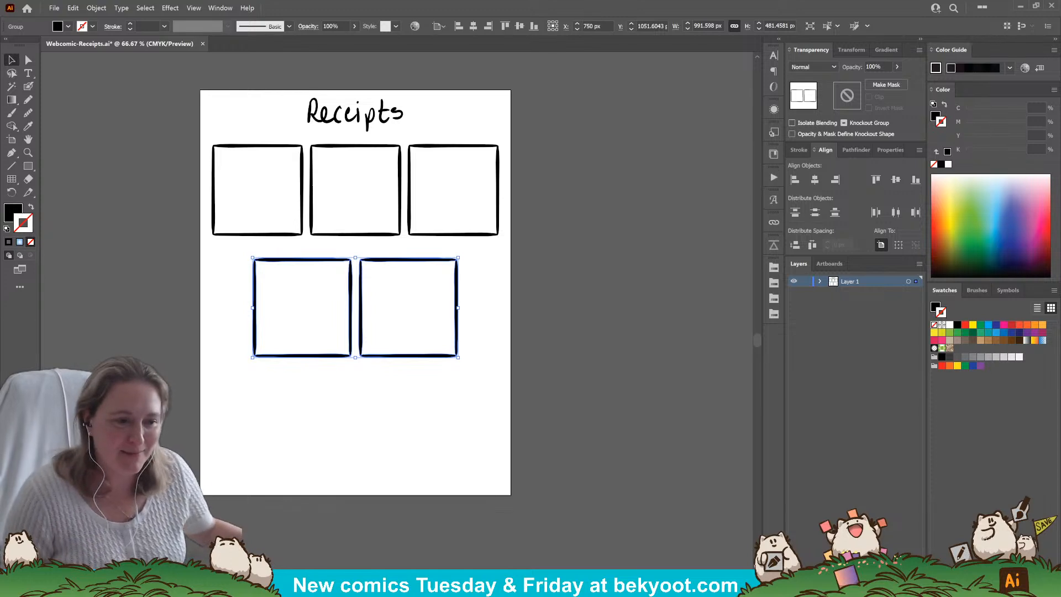
Deselect the panels and extend the artboard's lower edge to a height of about 2047 px.
left_click(29, 86)
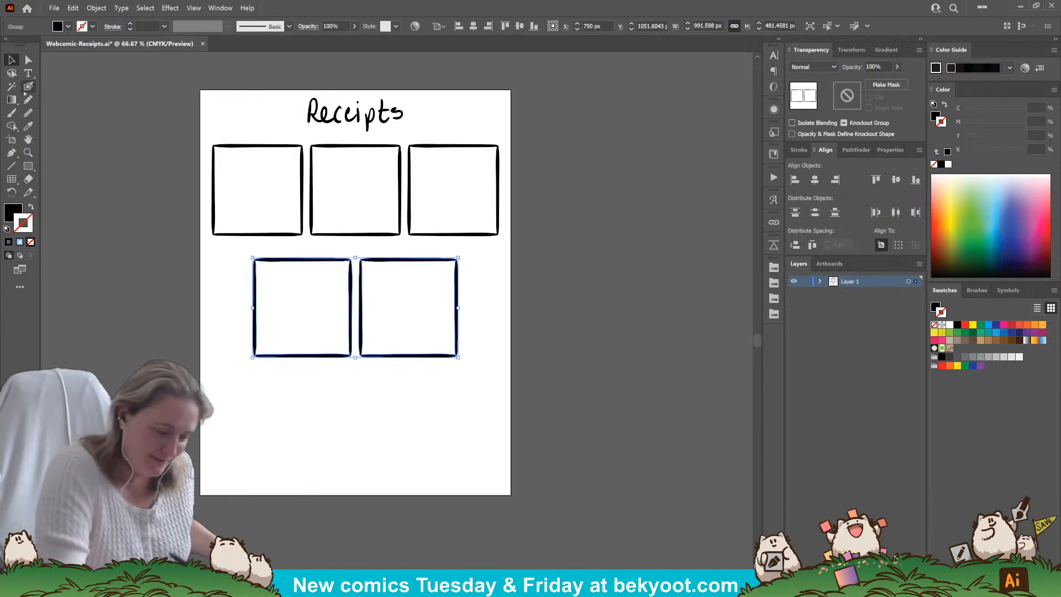
left_click(88, 303)
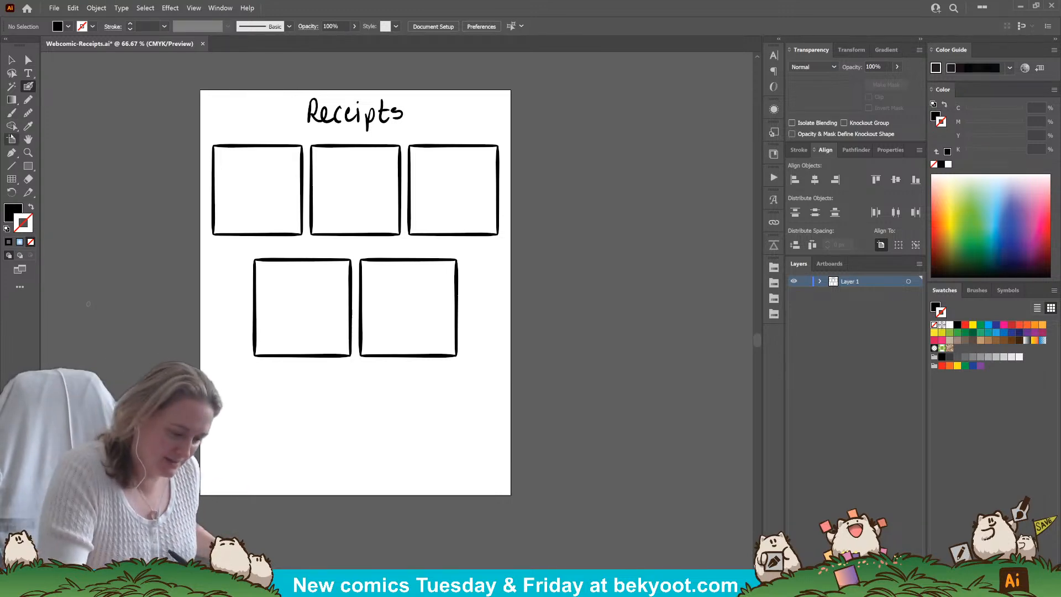
key("shift+o")
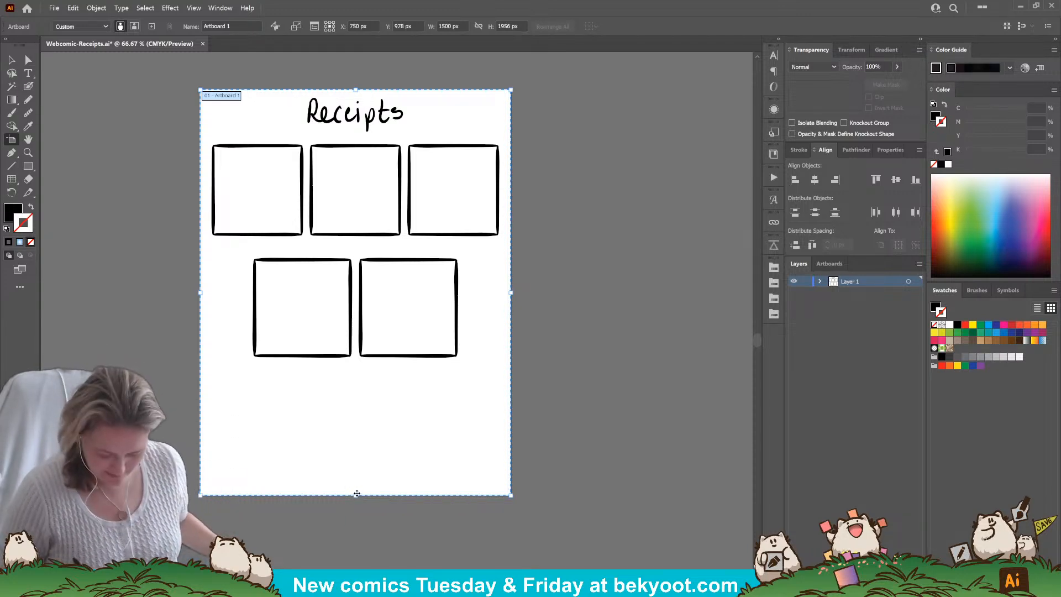
left_click_drag(355, 496, 357, 515)
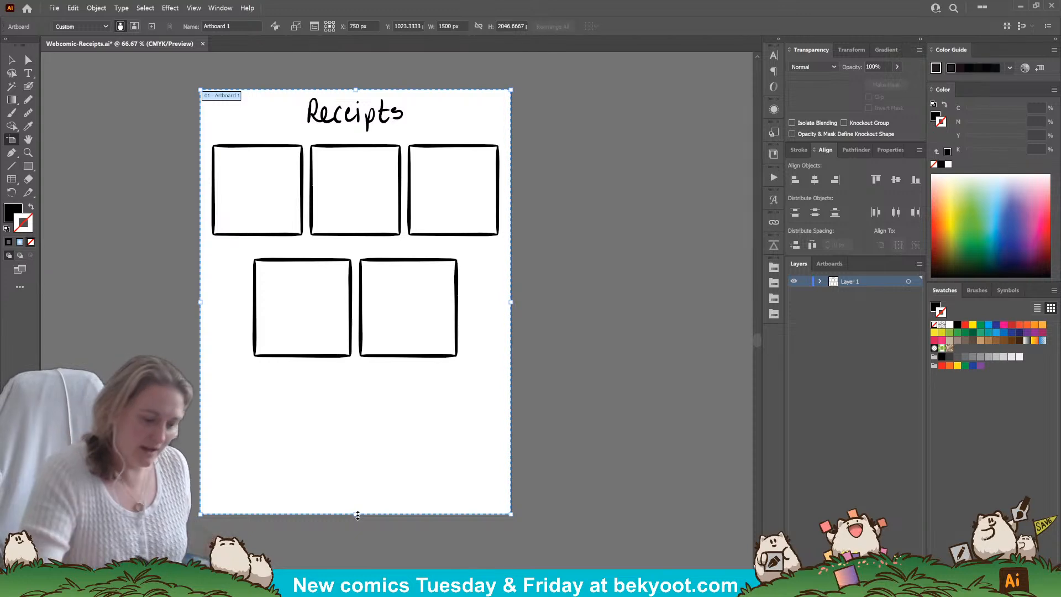
Brush three horizontal divider lines: under the title, between the two panel rows, and below the second row.
left_click(28, 86)
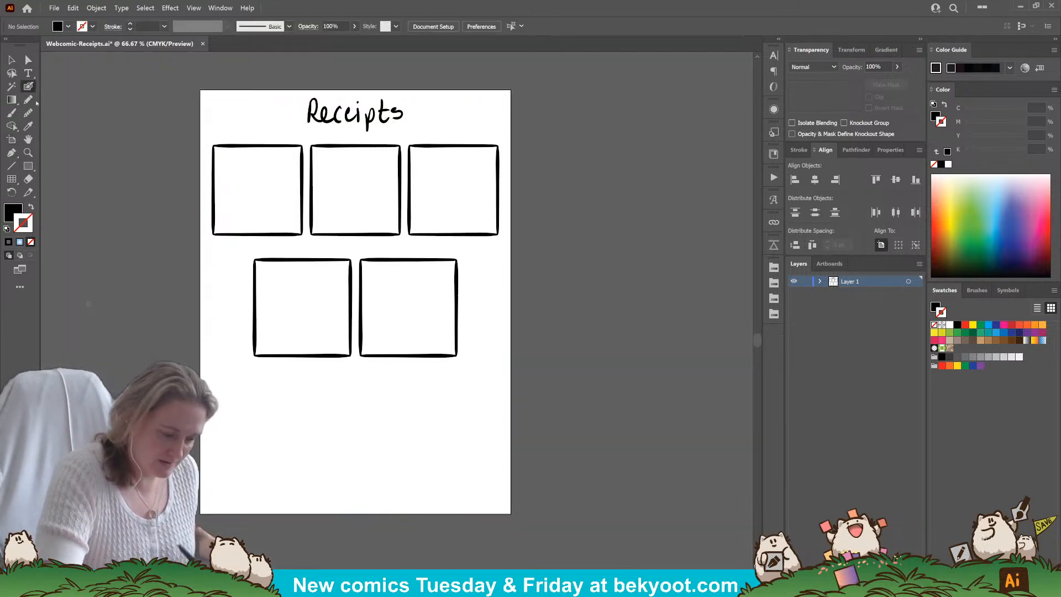
left_click_drag(394, 342, 428, 367)
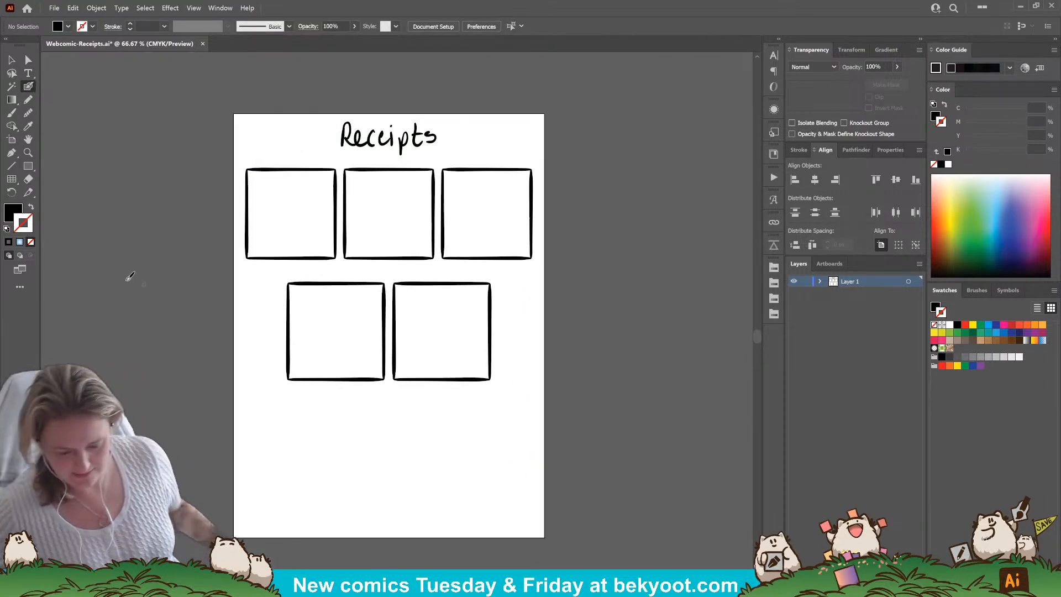
scroll(320, 161, "up", 1)
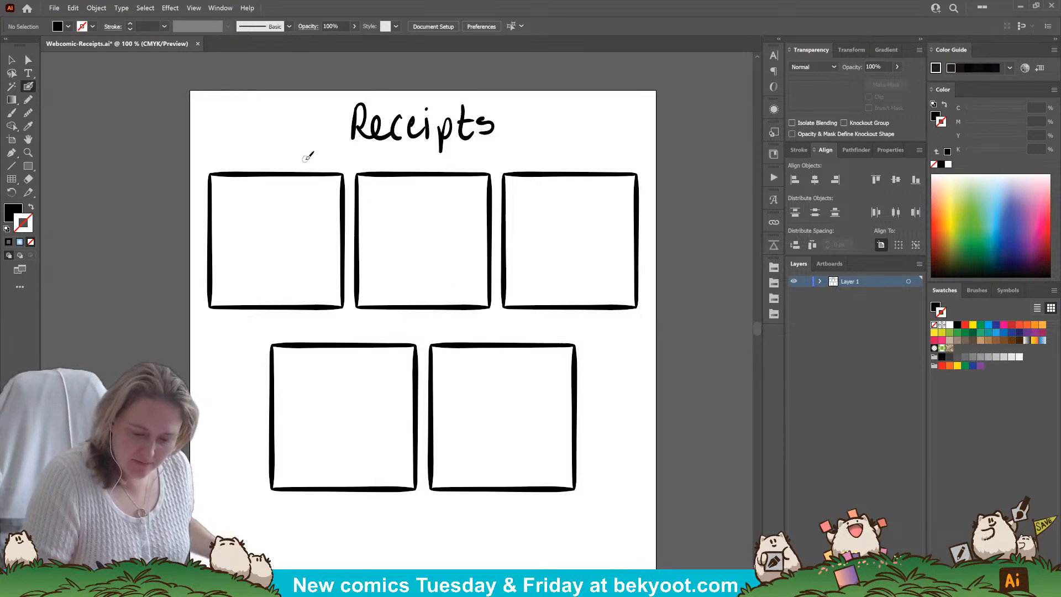
left_click_drag(306, 160, 535, 159)
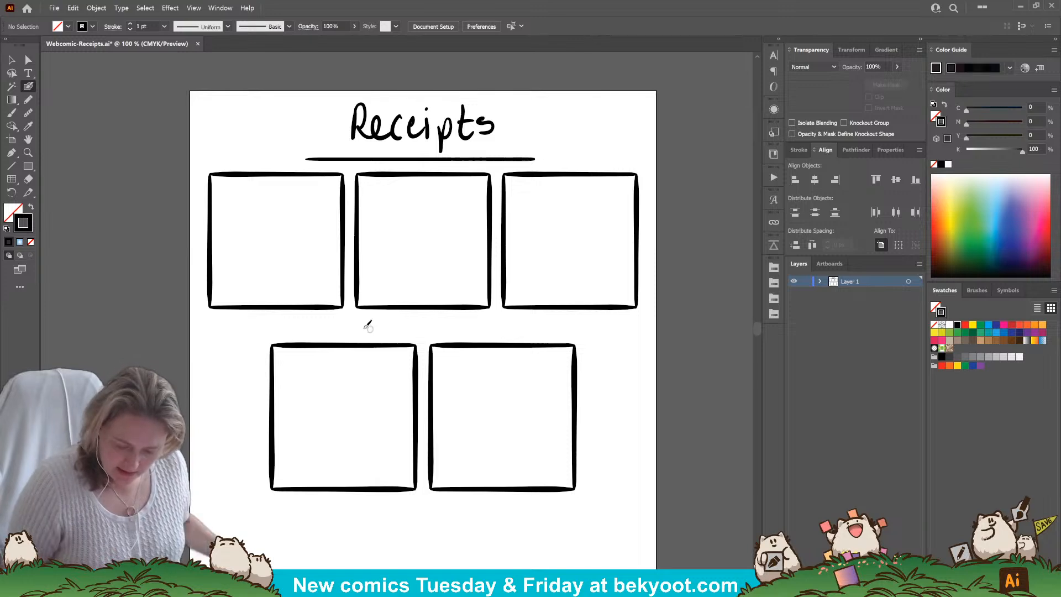
left_click_drag(338, 327, 465, 326)
scroll(401, 492, "down", 1)
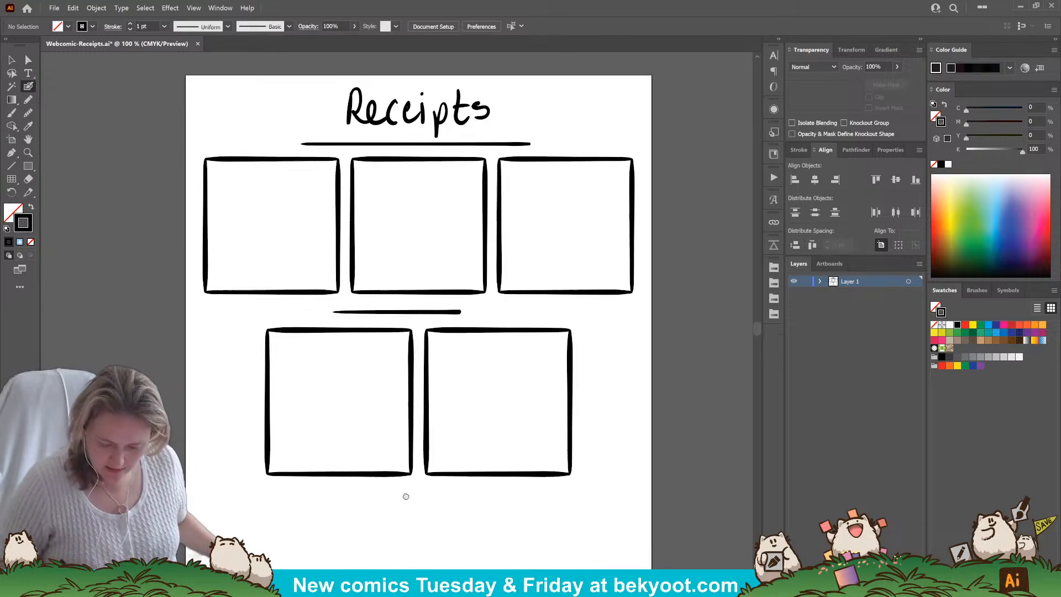
left_click_drag(406, 496, 364, 371)
left_click_drag(302, 388, 486, 388)
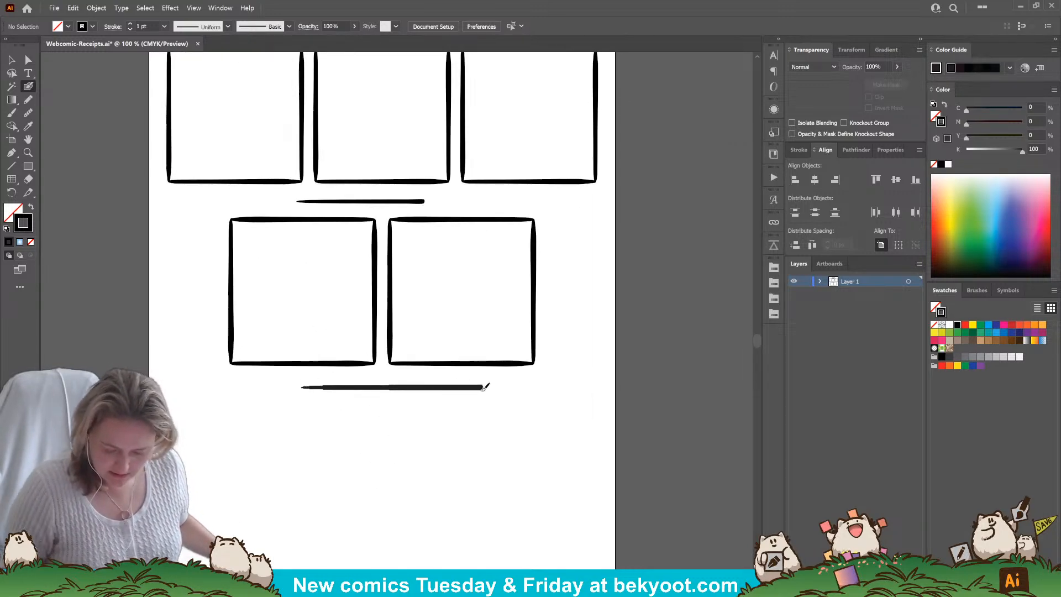
scroll(244, 486, "up", 5)
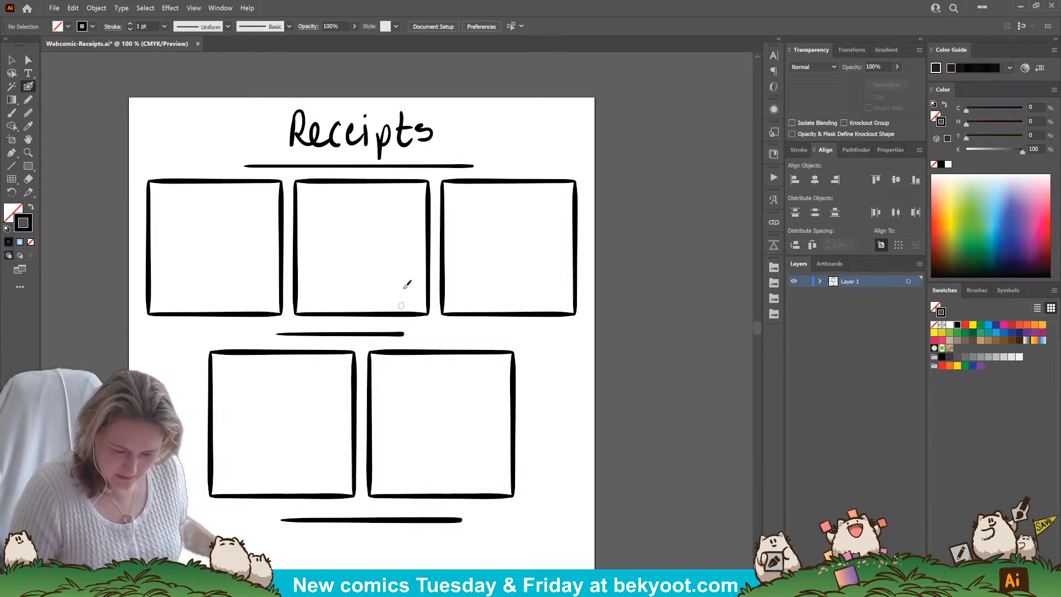
Delete the lines under the title and between the rows, and brush a longer divider between the two panel rows.
left_click(451, 166, "ctrl")
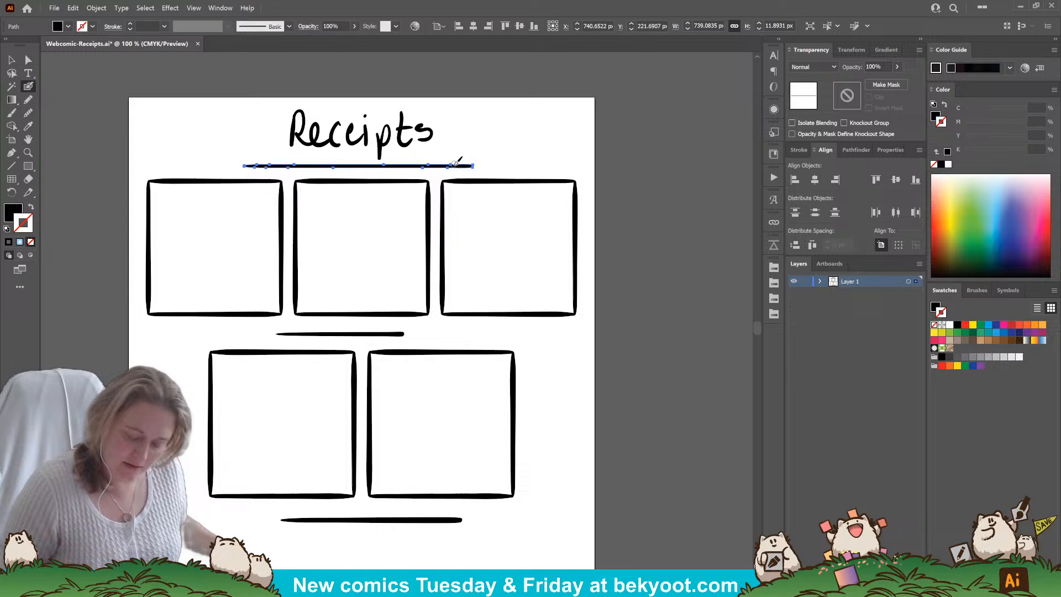
left_click(520, 234, "ctrl")
left_click(378, 335, "ctrl")
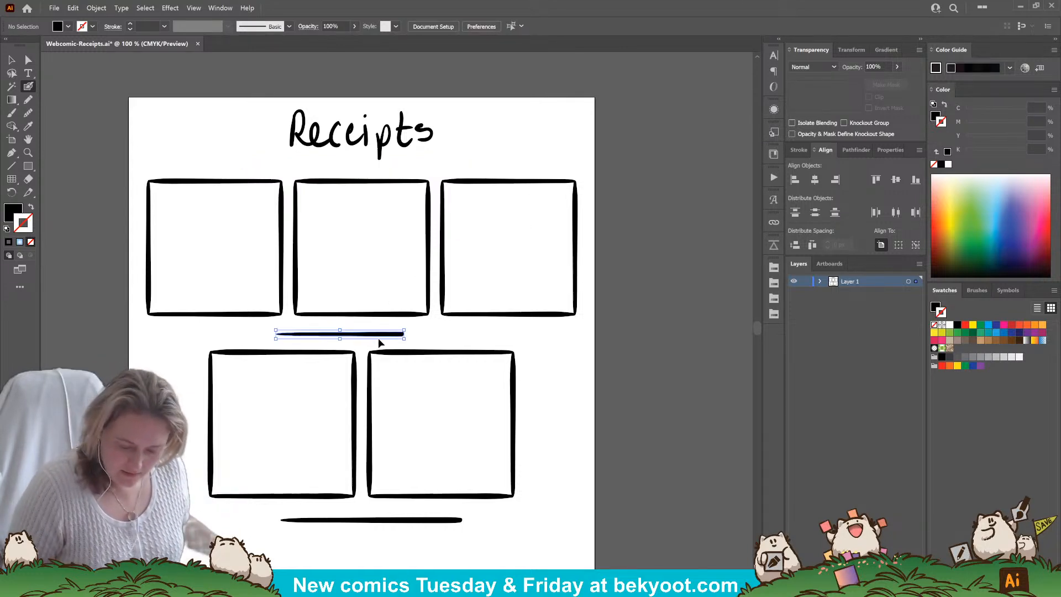
key("Delete")
left_click_drag(188, 335, 533, 331)
key("shift+x")
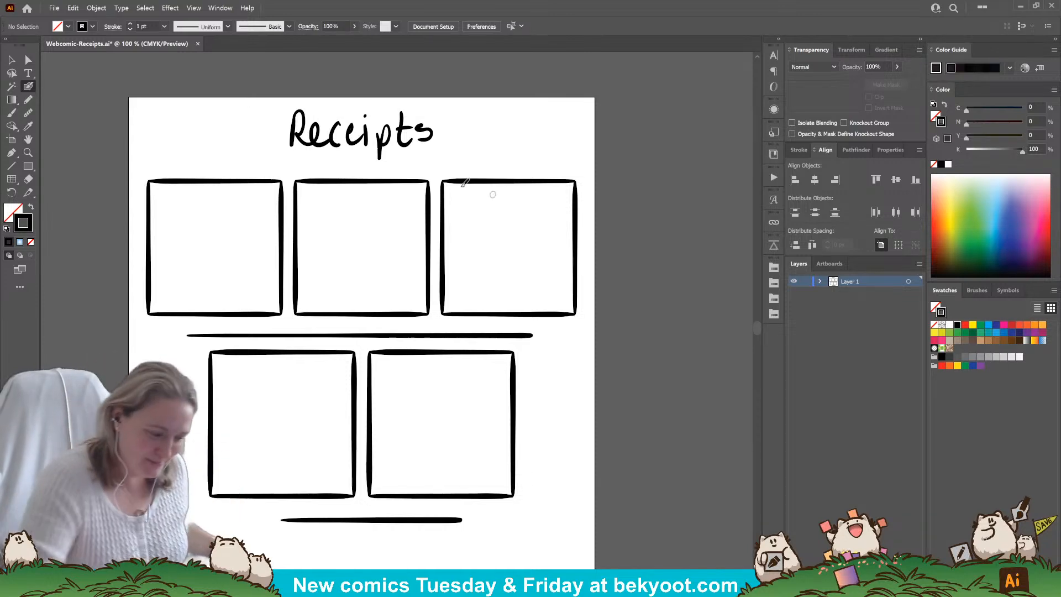
Sketch a round head with a curved vertical guide stroke in the first panel using the Blob Brush.
left_click_drag(478, 213, 491, 230)
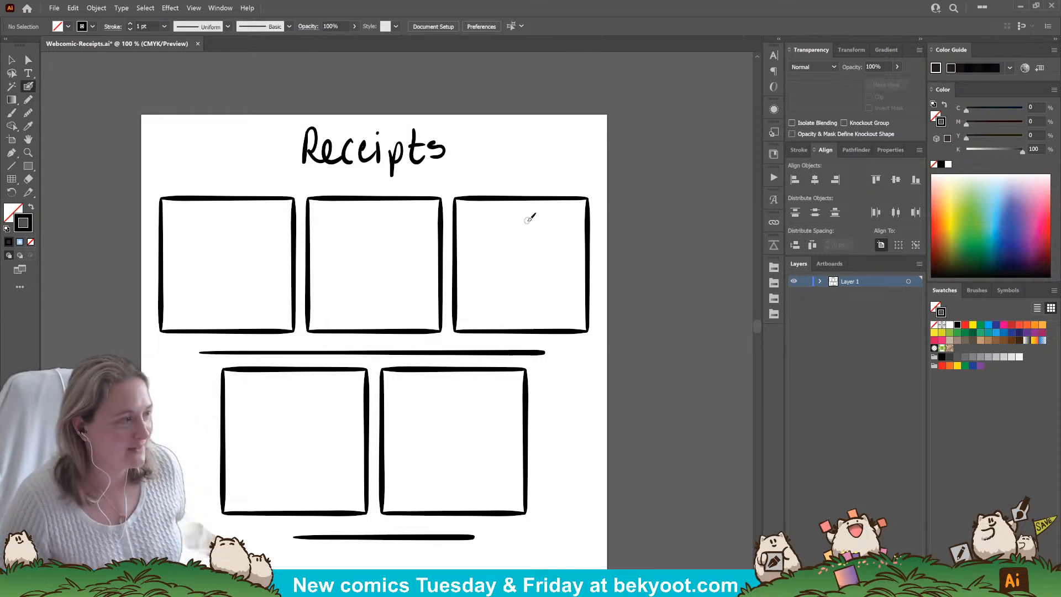
left_click(11, 60)
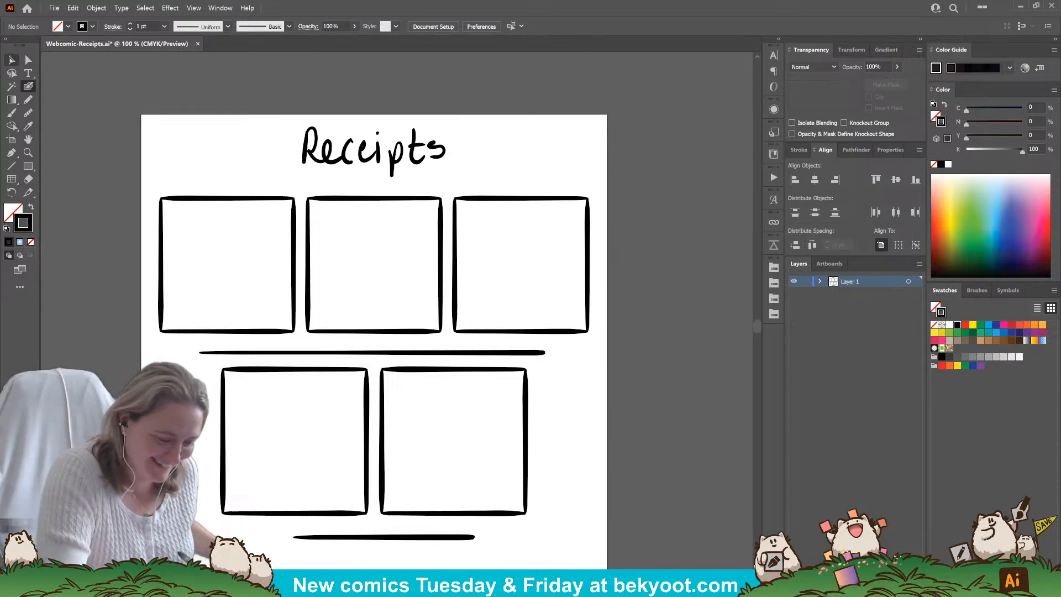
key("n")
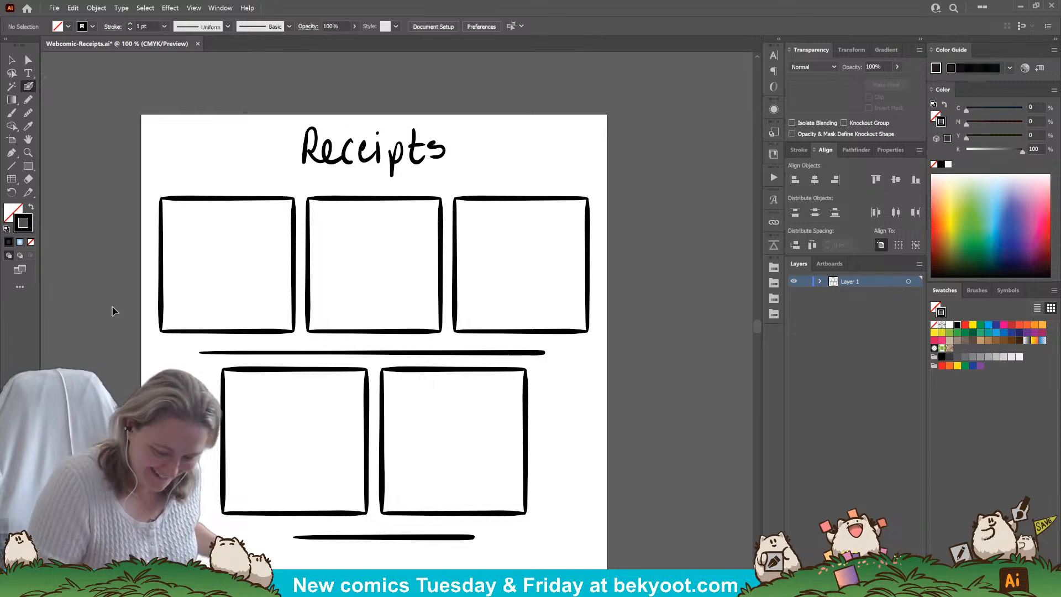
left_click_drag(277, 325, 345, 321)
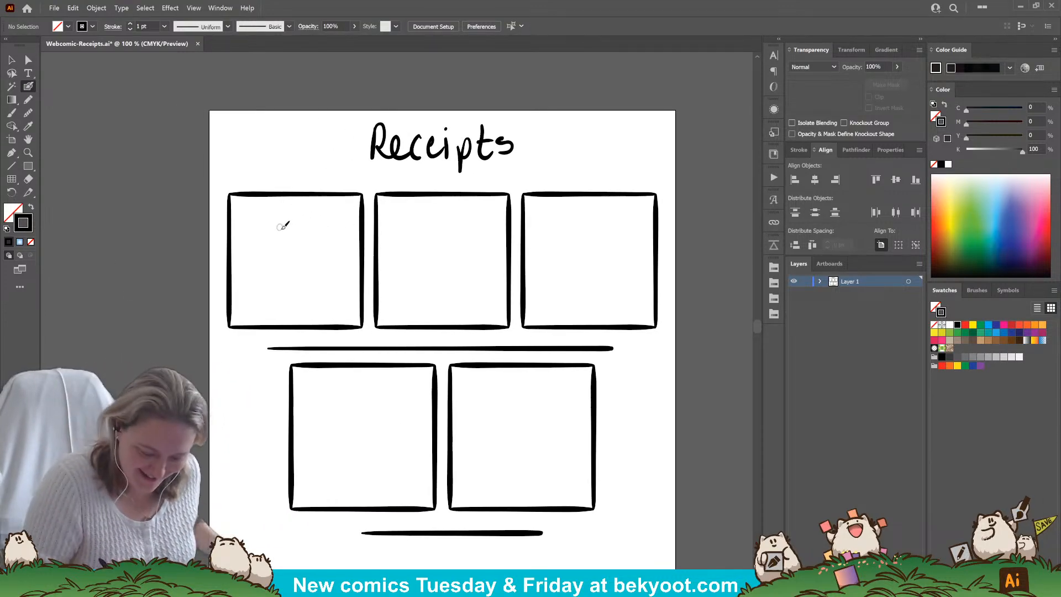
mouse_move(299, 224)
left_mouse_down()
mouse_move(264, 266)
mouse_move(312, 261)
mouse_move(284, 222)
mouse_move(259, 260)
mouse_move(316, 249)
mouse_move(288, 221)
mouse_move(307, 229)
mouse_move(316, 265)
left_mouse_up()
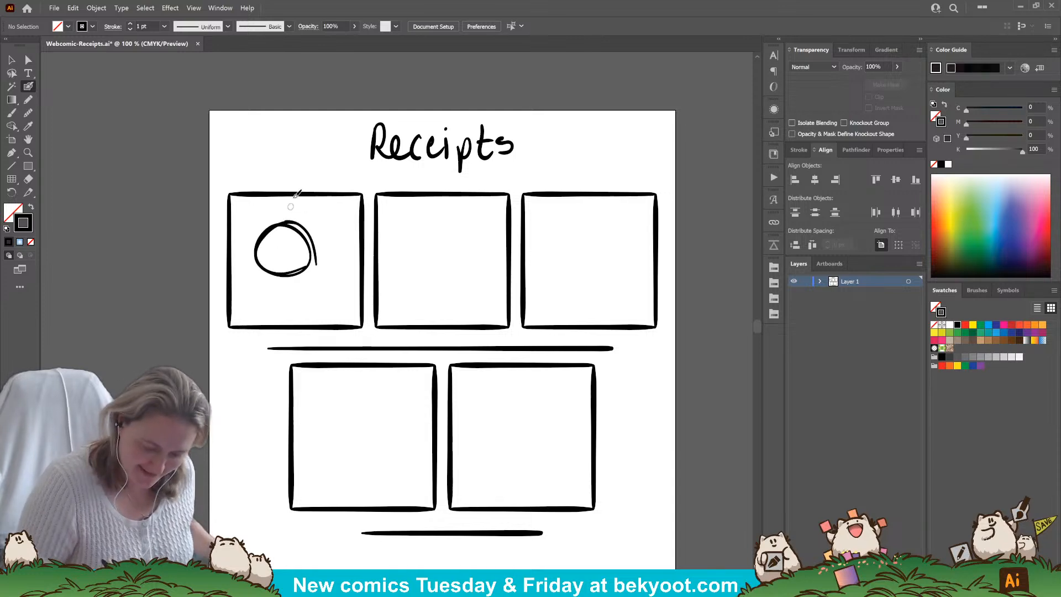
left_click_drag(281, 222, 286, 302)
key("ctrl+z")
left_click_drag(282, 216, 288, 287)
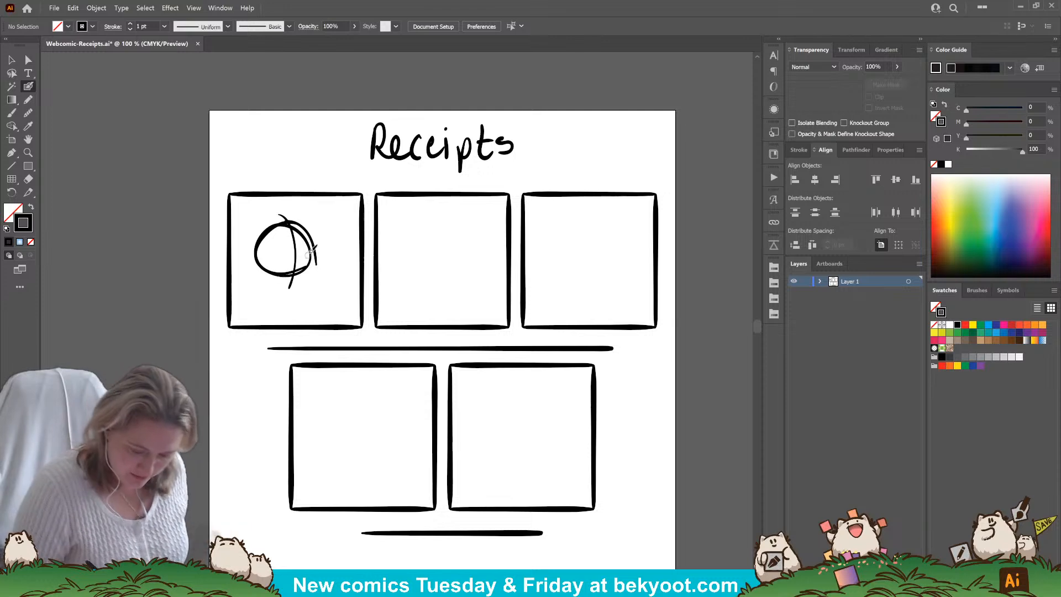
Enlarge the head sketch to about 276 px wide, tilt it slightly counterclockwise, and reposition it within the first panel.
left_click_drag(321, 224, 275, 286)
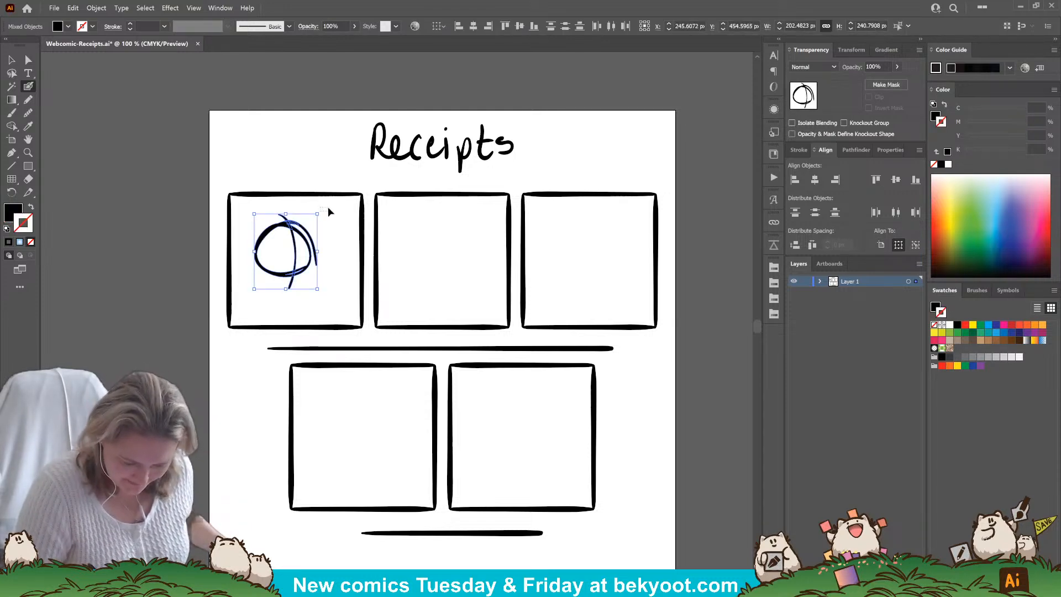
left_click_drag(318, 214, 331, 208)
mouse_move(314, 271)
left_mouse_down()
mouse_move(302, 283)
mouse_move(318, 251)
left_mouse_up()
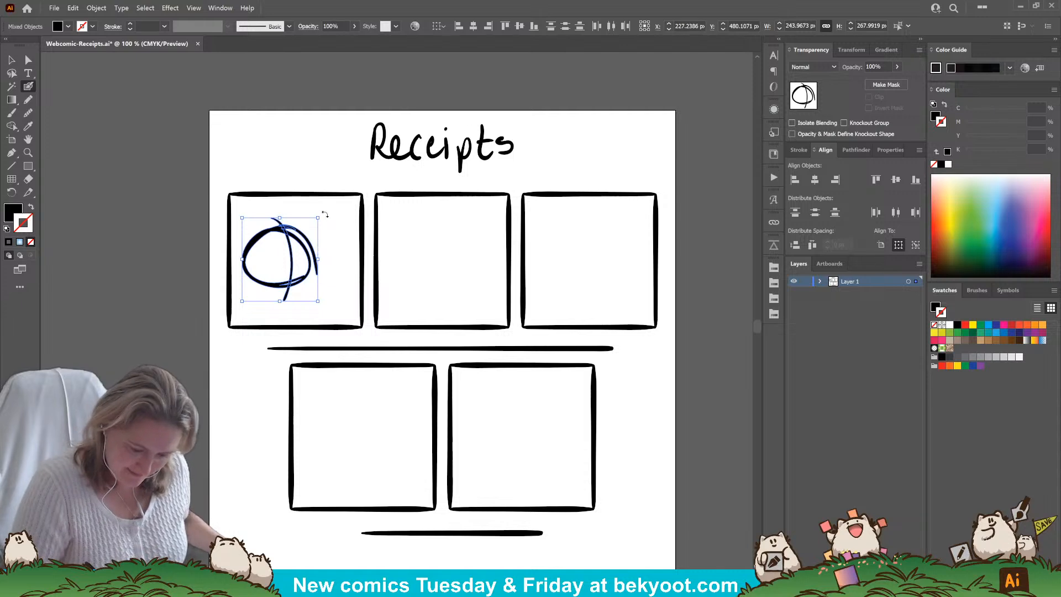
mouse_move(325, 214)
left_mouse_down()
mouse_move(325, 246)
mouse_move(327, 200)
left_mouse_up()
left_click_drag(316, 280, 315, 286)
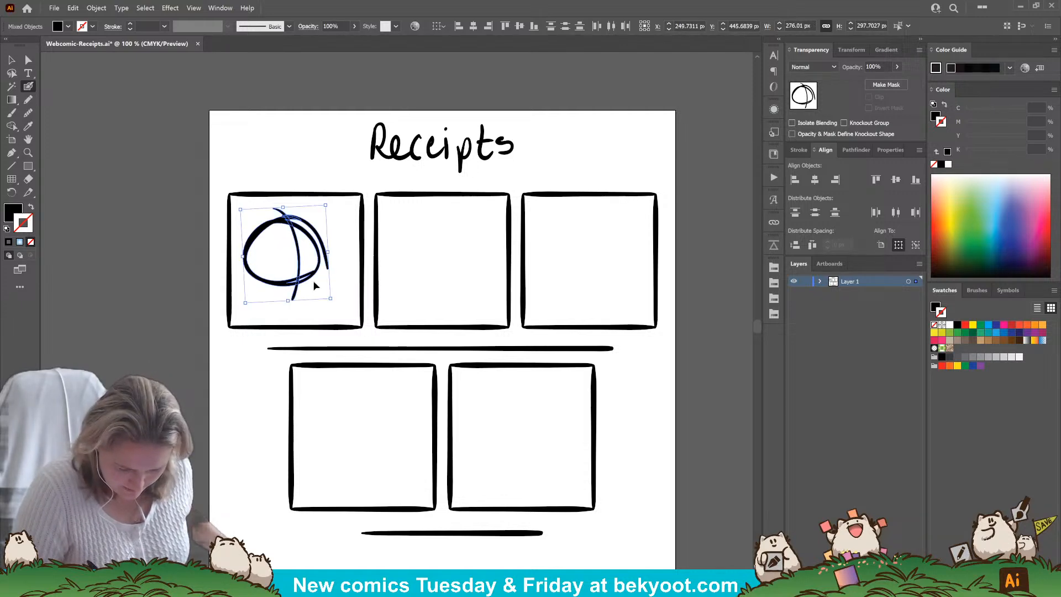
key("ctrl+shift+a")
Add a second curved guide stroke, an eye and a mouth line to the head in the first panel.
left_click_drag(284, 212, 295, 288)
mouse_move(292, 252)
left_mouse_down()
mouse_move(299, 269)
mouse_move(275, 273)
mouse_move(294, 276)
left_mouse_up()
key("ctrl+z")
key("ctrl+z")
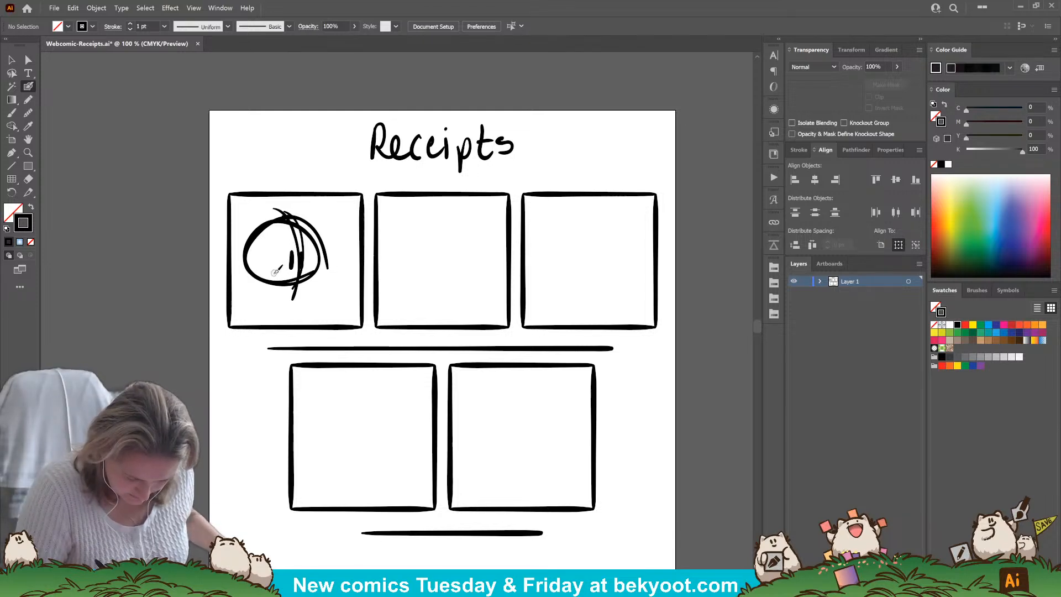
left_click_drag(285, 266, 318, 268)
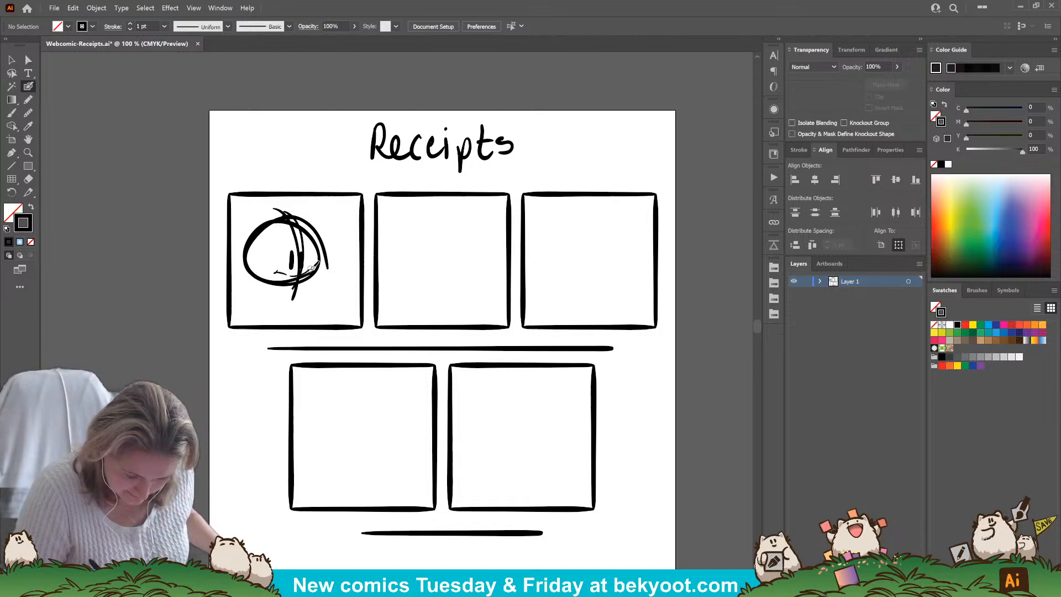
left_click(275, 275, "ctrl")
key("ctrl+shift+a")
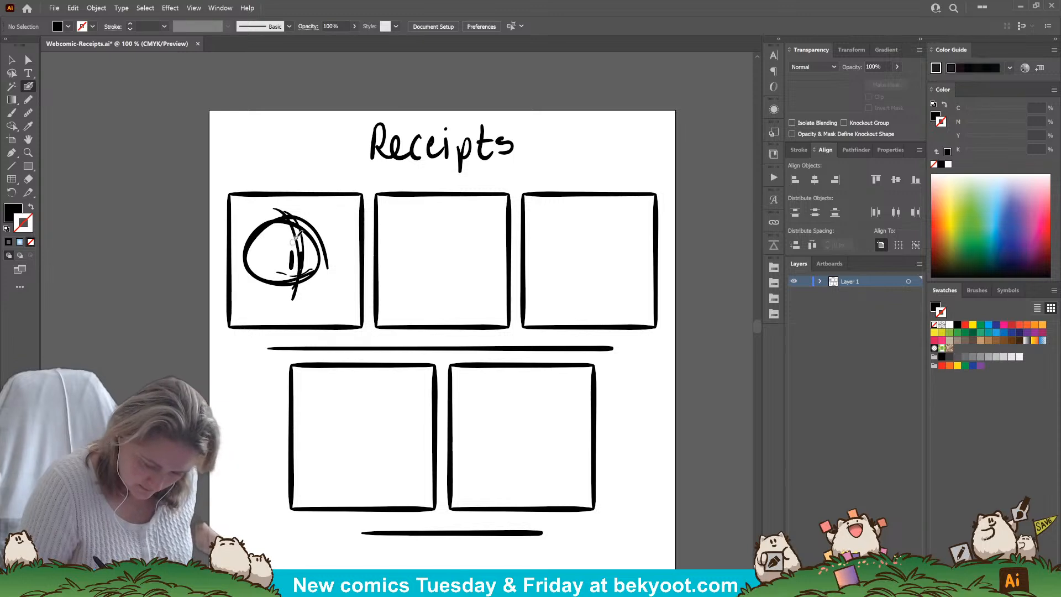
Sketch two pointed ears on the first panel's head and short shoulder strokes beneath it, undoing unwanted strokes.
mouse_move(283, 244)
left_mouse_down()
mouse_move(304, 240)
mouse_move(263, 211)
mouse_move(245, 260)
left_mouse_up()
key("ctrl+z")
key("ctrl+z")
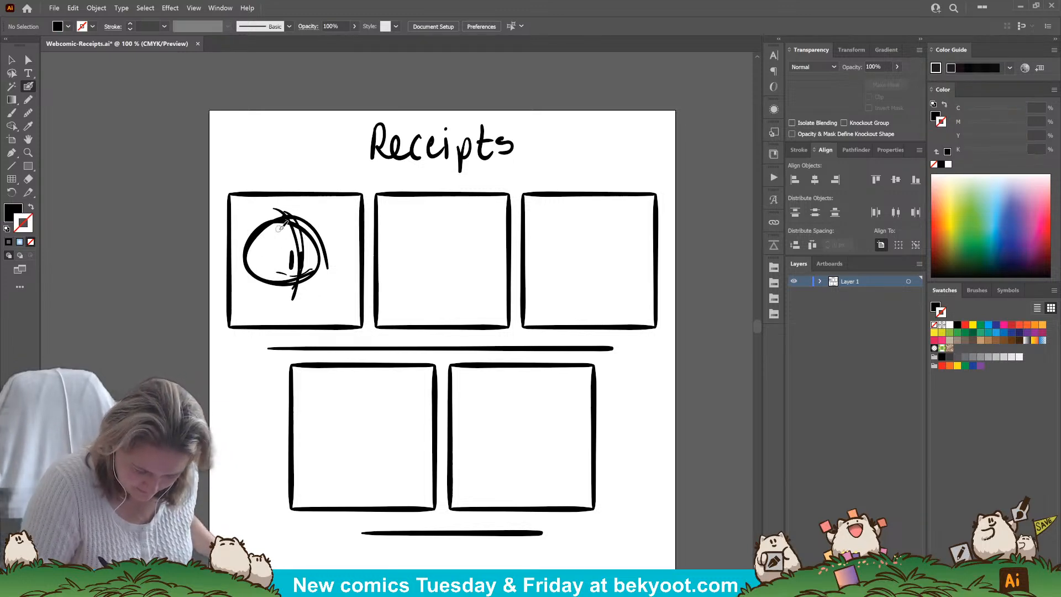
mouse_move(279, 229)
left_mouse_down()
mouse_move(258, 212)
mouse_move(249, 274)
left_mouse_up()
mouse_move(288, 223)
left_mouse_down()
mouse_move(322, 213)
mouse_move(327, 259)
left_mouse_up()
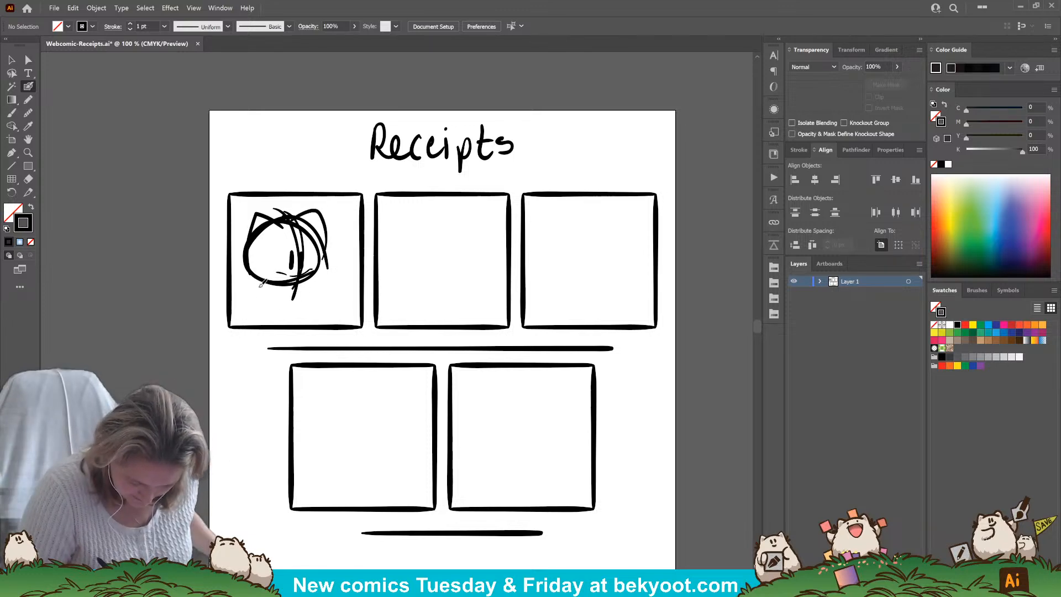
left_click_drag(260, 283, 245, 316)
left_click_drag(307, 288, 310, 297)
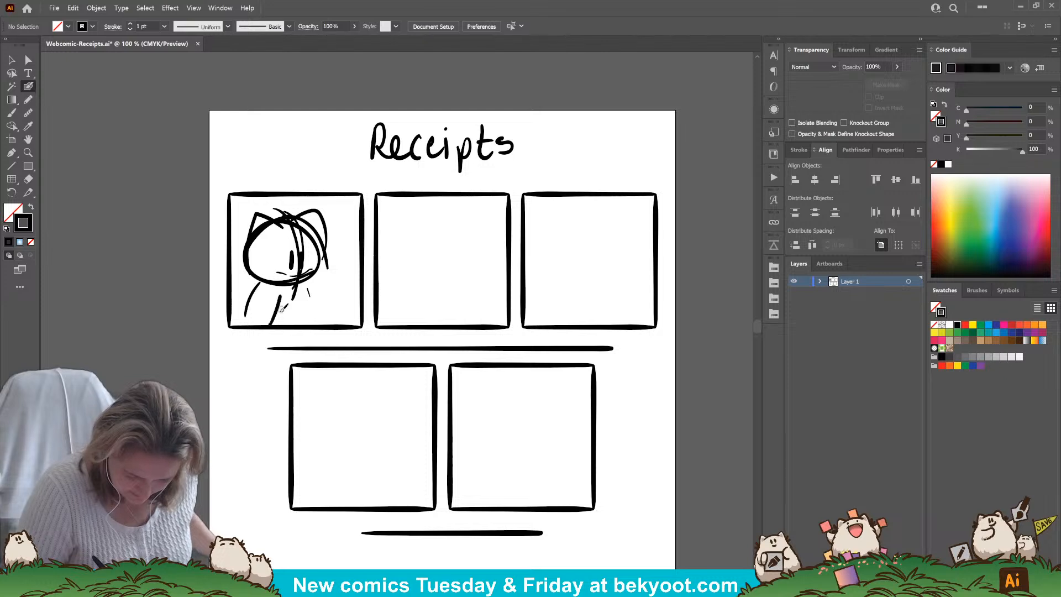
key("ctrl+z")
Delete the head's vertical guide strokes, and sketch the second eye, arms, two held papers and ellipsis dots in the first panel.
left_click(291, 258, "ctrl")
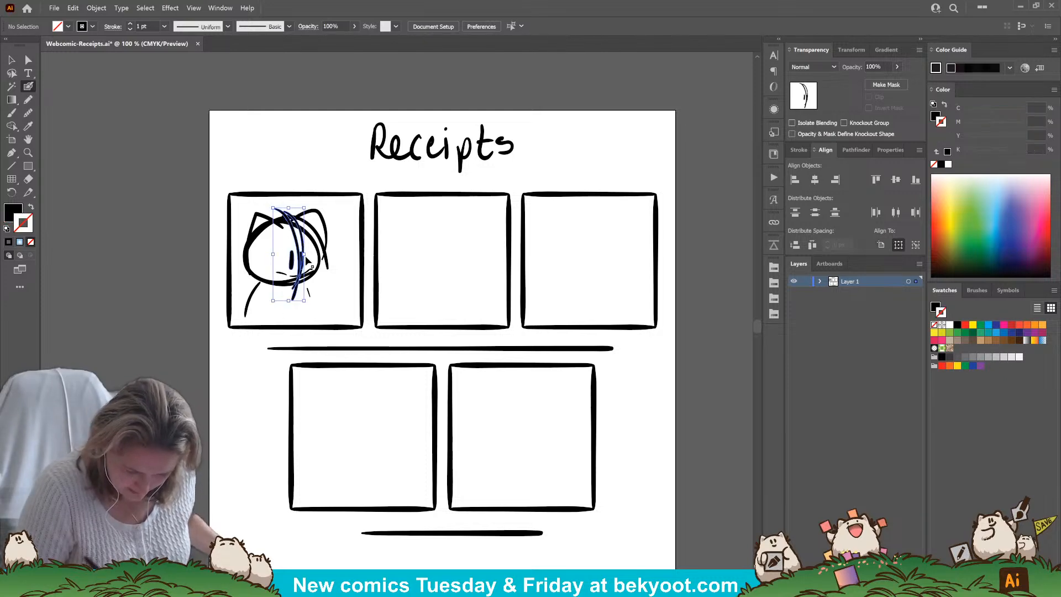
key("Delete")
mouse_move(288, 253)
left_mouse_down()
mouse_move(290, 269)
mouse_move(330, 290)
mouse_move(349, 275)
mouse_move(338, 313)
mouse_move(321, 313)
left_mouse_up()
key("ctrl+z")
key("ctrl+z")
key("shift+x")
mouse_move(259, 290)
left_mouse_down()
mouse_move(269, 324)
mouse_move(301, 289)
left_mouse_up()
mouse_move(300, 290)
left_mouse_down()
mouse_move(303, 321)
mouse_move(260, 302)
mouse_move(253, 315)
left_mouse_up()
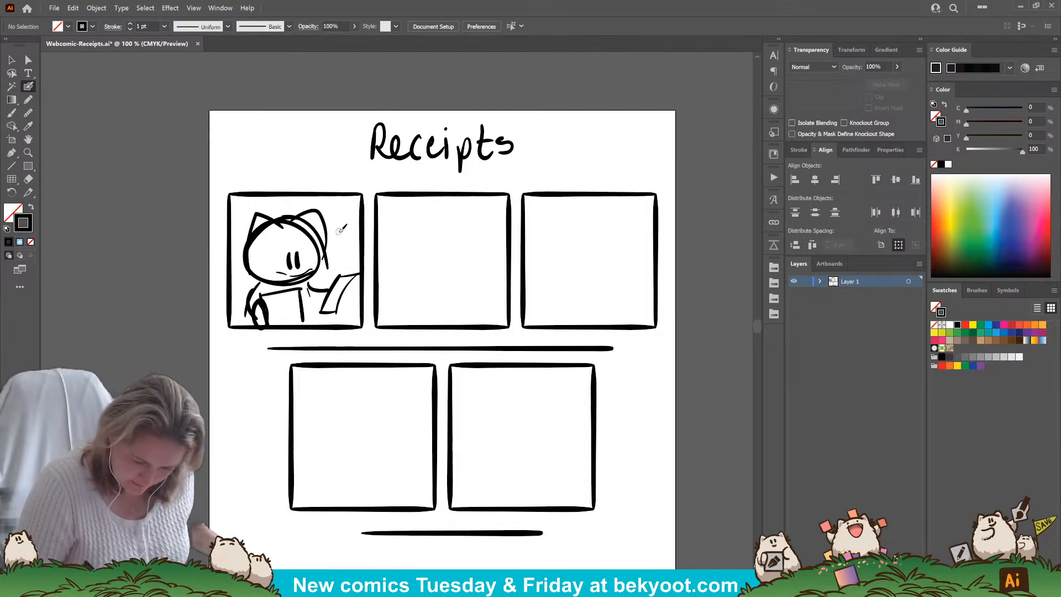
Sketch a tilted sheet held by a finger and a second sheet beside it in the second panel.
left_click_drag(400, 320, 351, 319)
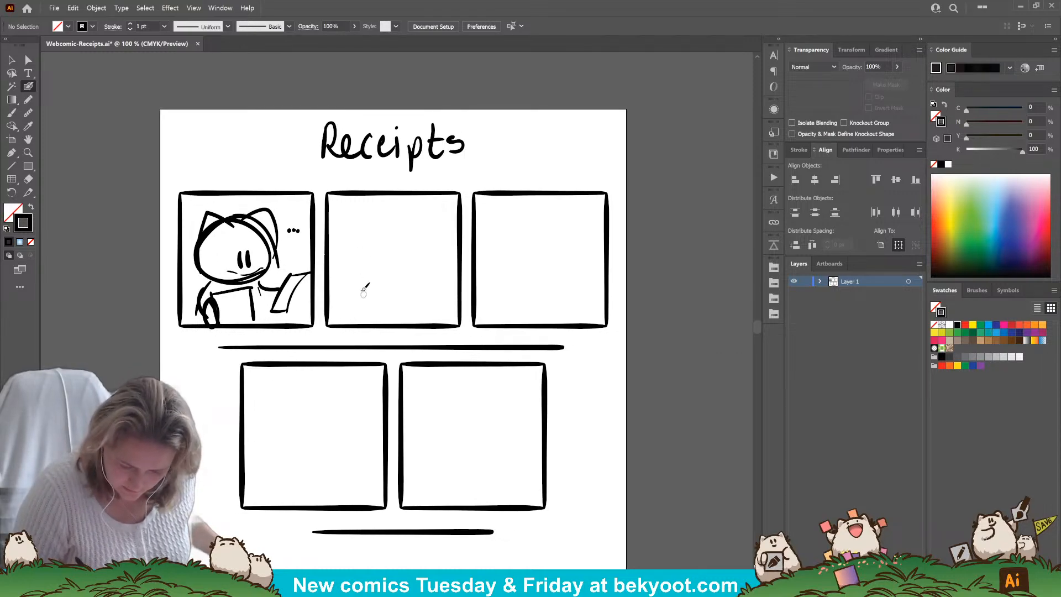
mouse_move(344, 235)
left_mouse_down()
mouse_move(393, 210)
mouse_move(411, 255)
left_mouse_up()
key("ctrl+z")
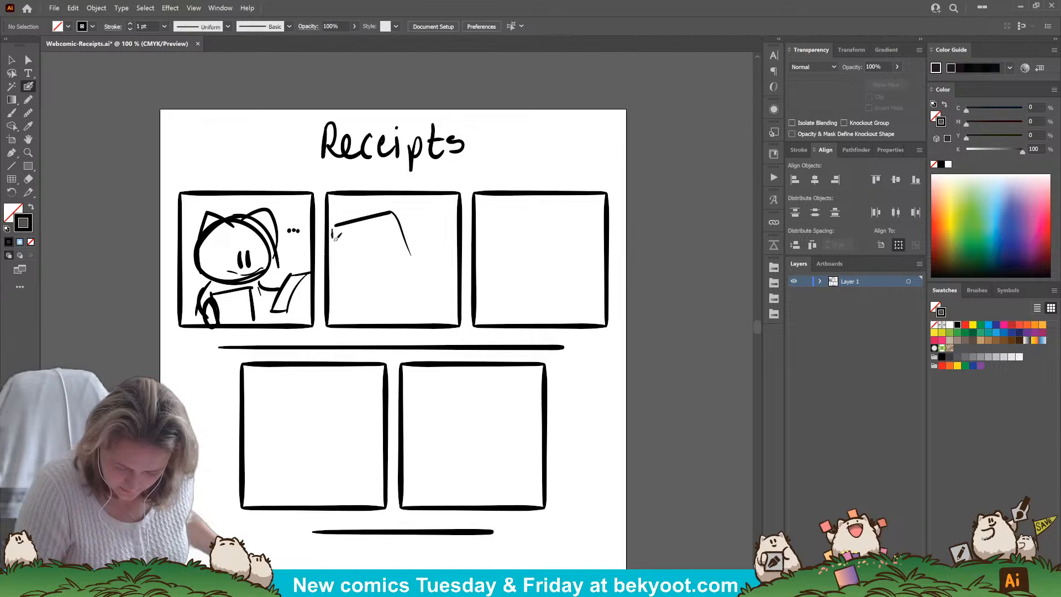
mouse_move(332, 230)
left_mouse_down()
mouse_move(350, 304)
mouse_move(406, 289)
mouse_move(397, 302)
mouse_move(371, 276)
mouse_move(358, 319)
left_mouse_up()
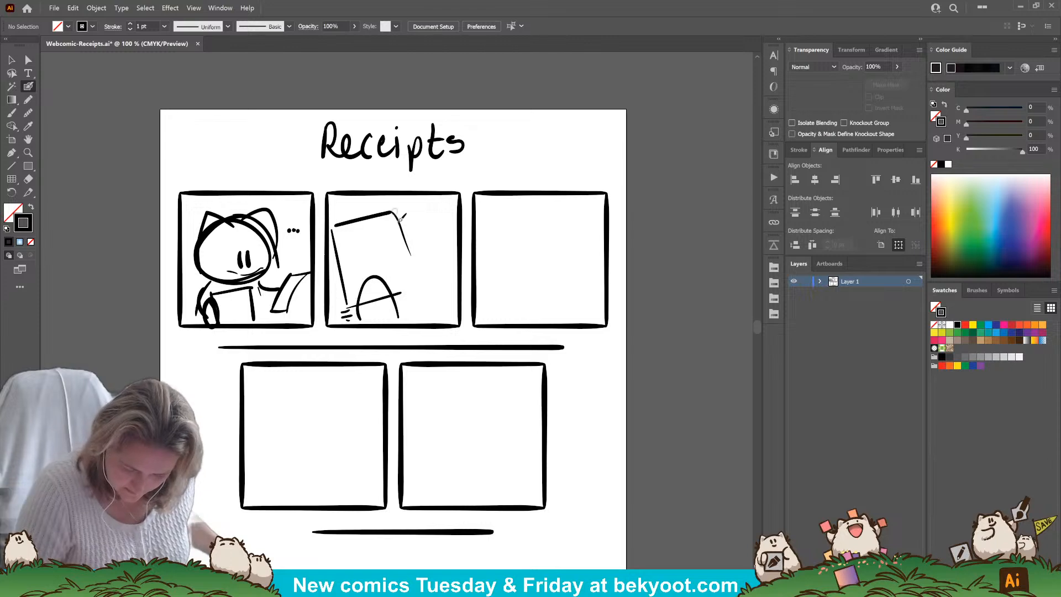
mouse_move(458, 239)
left_mouse_down()
mouse_move(390, 239)
mouse_move(391, 323)
left_mouse_up()
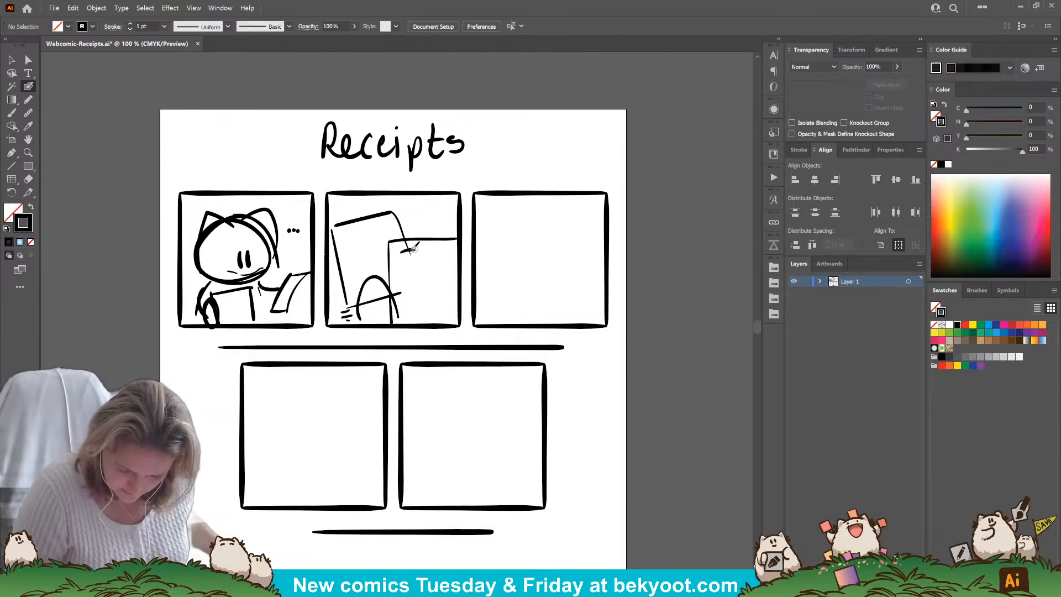
Hand-letter "To do" with small list marks beneath it on the second panel's overlapping sheet.
left_click_drag(402, 250, 416, 248)
mouse_move(410, 250)
left_mouse_down()
mouse_move(410, 264)
mouse_move(420, 254)
left_mouse_up()
mouse_move(441, 246)
left_mouse_down()
mouse_move(440, 260)
mouse_move(434, 253)
left_mouse_up()
left_click_drag(446, 251, 432, 270)
left_click(415, 271)
left_click_drag(437, 270, 441, 269)
Hand-letter "Lazy Day" on the tilted sheet and "maybe some other time..." along the second panel's upper edge.
mouse_move(339, 228)
left_mouse_down()
mouse_move(349, 241)
mouse_move(375, 234)
mouse_move(348, 257)
left_mouse_up()
left_click_drag(367, 242, 365, 254)
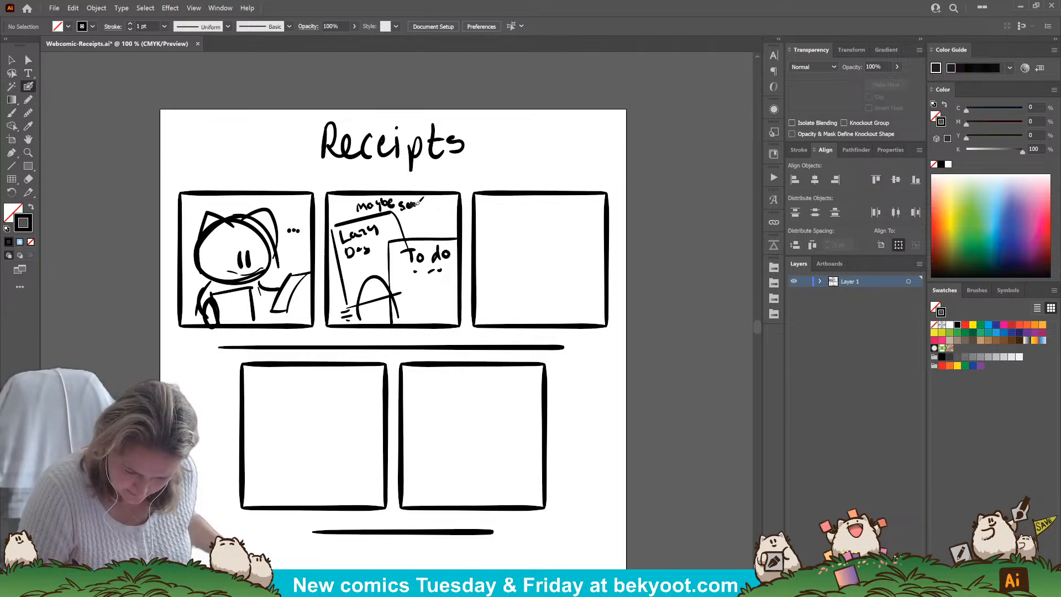
left_click_drag(418, 205, 459, 200)
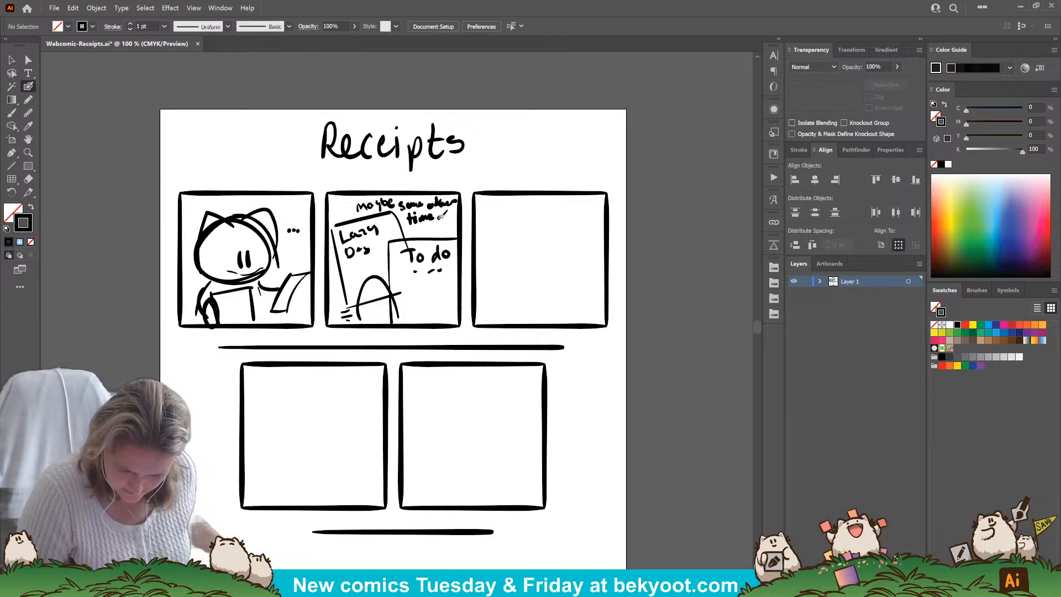
Sketch the character's round head with eyes, ears and an exclamation mark in the third panel.
left_click_drag(390, 362, 319, 366)
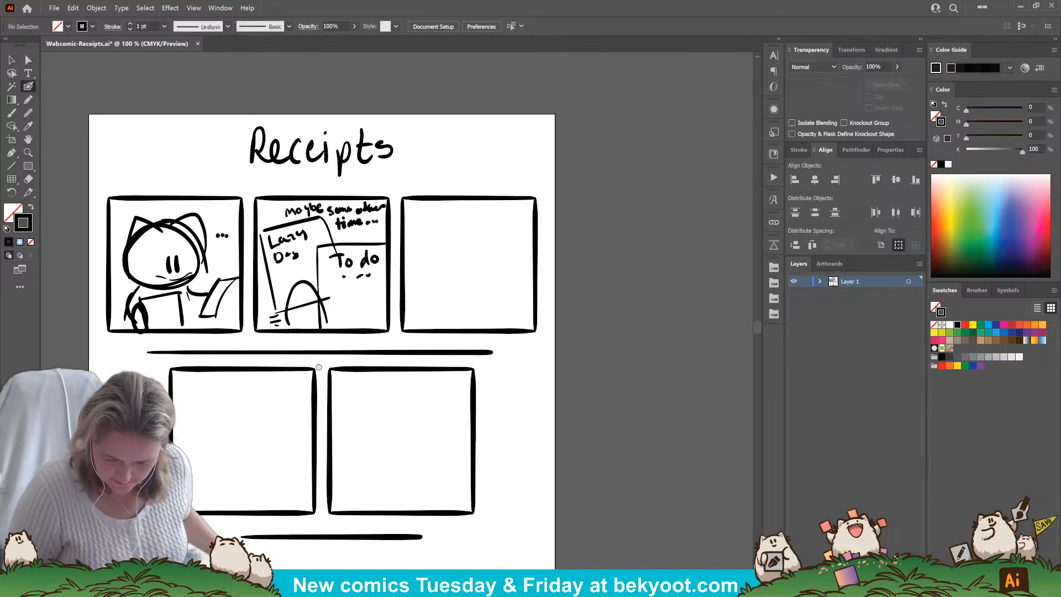
mouse_move(463, 224)
left_mouse_down()
mouse_move(416, 260)
mouse_move(482, 238)
mouse_move(438, 284)
mouse_move(444, 223)
mouse_move(456, 260)
left_mouse_up()
left_click_drag(459, 249, 460, 258)
left_click(482, 233)
mouse_move(479, 219)
left_mouse_down()
mouse_move(429, 221)
mouse_move(415, 248)
left_mouse_up()
left_click_drag(454, 220, 473, 227)
Sketch a sheet hand-lettered "To Do" and the arm holding it beneath the character's head in the third panel.
mouse_move(460, 288)
left_mouse_down()
mouse_move(457, 323)
mouse_move(497, 282)
left_mouse_up()
left_click_drag(494, 286, 493, 317)
left_click_drag(495, 249, 488, 255)
left_click_drag(463, 293, 471, 291)
mouse_move(469, 295)
left_mouse_down()
mouse_move(493, 294)
mouse_move(457, 313)
left_mouse_up()
left_click_drag(458, 321, 453, 327)
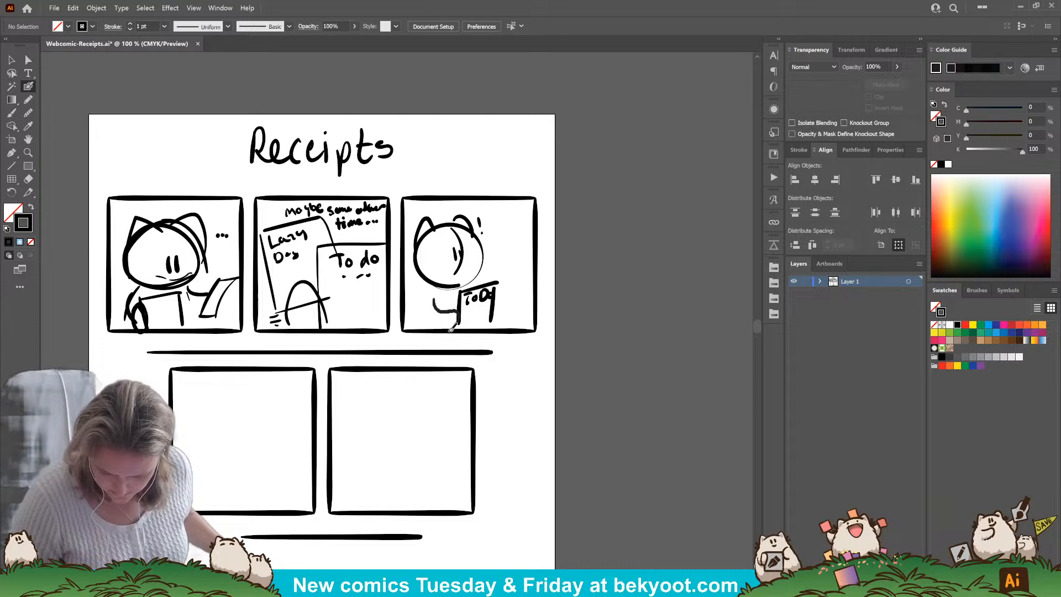
Add the character's second hand and back line, and letter "DING DONG" with accent marks beside the head in the third panel.
mouse_move(497, 294)
left_mouse_down()
mouse_move(503, 304)
mouse_move(485, 325)
left_mouse_up()
left_click_drag(436, 277, 410, 323)
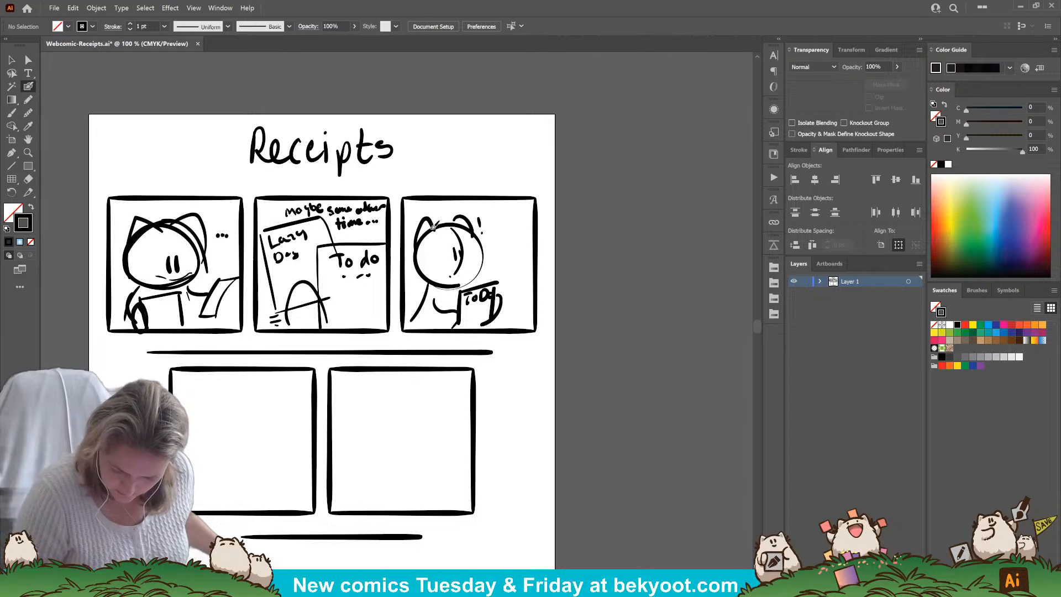
mouse_move(420, 249)
left_mouse_down()
mouse_move(429, 286)
mouse_move(469, 235)
mouse_move(526, 218)
mouse_move(532, 231)
mouse_move(498, 260)
mouse_move(534, 245)
mouse_move(535, 265)
mouse_move(512, 280)
left_mouse_up()
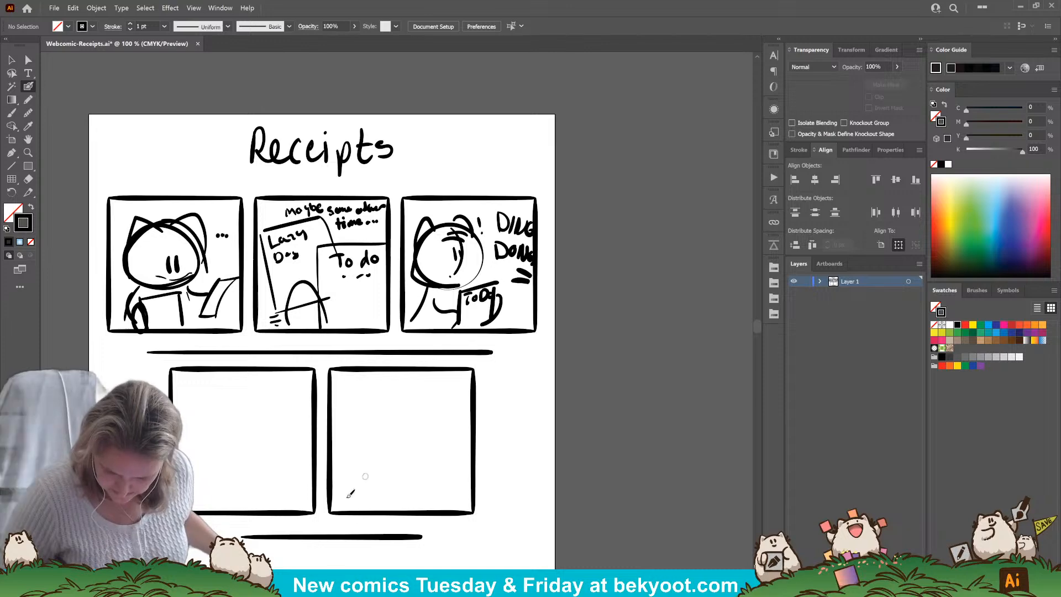
Draw pairs of vertical door-frame lines along both sides of the fourth panel.
left_click_drag(504, 403, 538, 327)
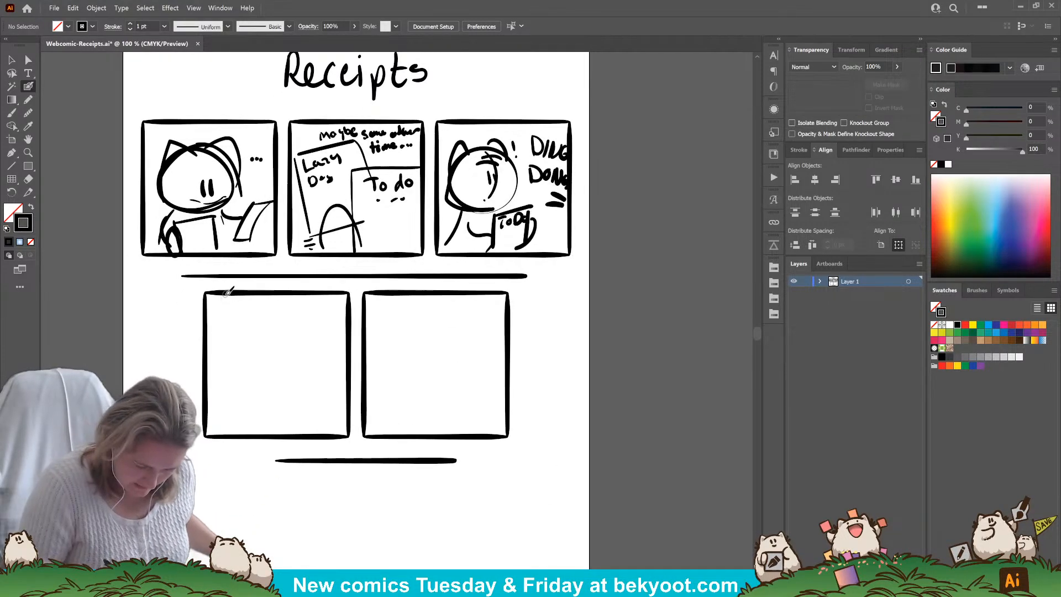
left_click_drag(228, 291, 226, 435)
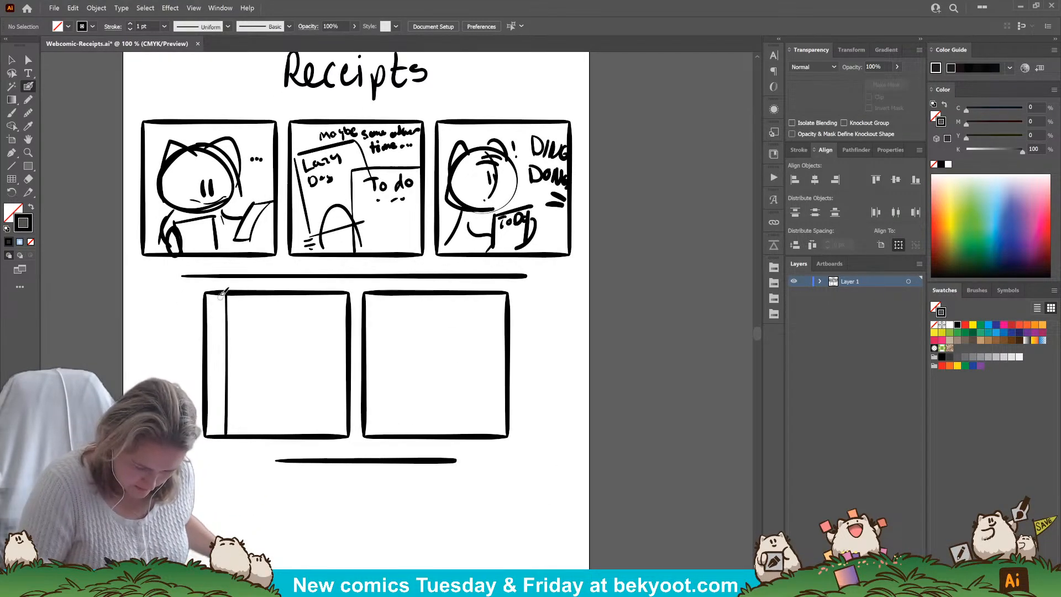
left_click_drag(223, 292, 214, 424)
left_click_drag(330, 294, 329, 420)
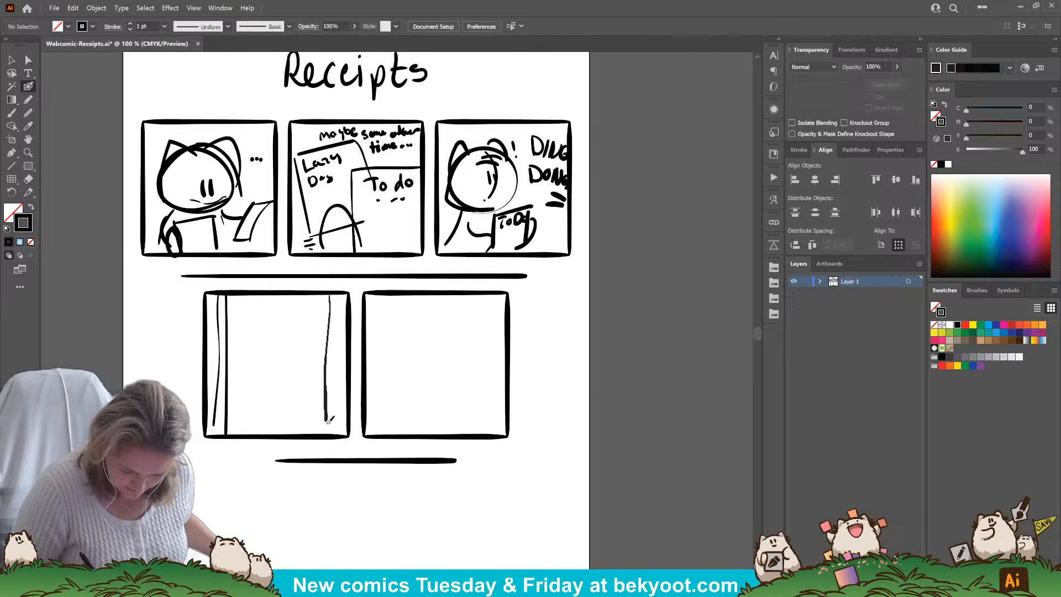
left_click_drag(343, 293, 341, 430)
Sketch two smiling visitors with ears, each holding up a sheet, inside the fourth panel's door frame.
mouse_move(227, 371)
left_mouse_down()
mouse_move(265, 359)
mouse_move(269, 432)
mouse_move(289, 394)
mouse_move(334, 385)
mouse_move(295, 383)
left_mouse_up()
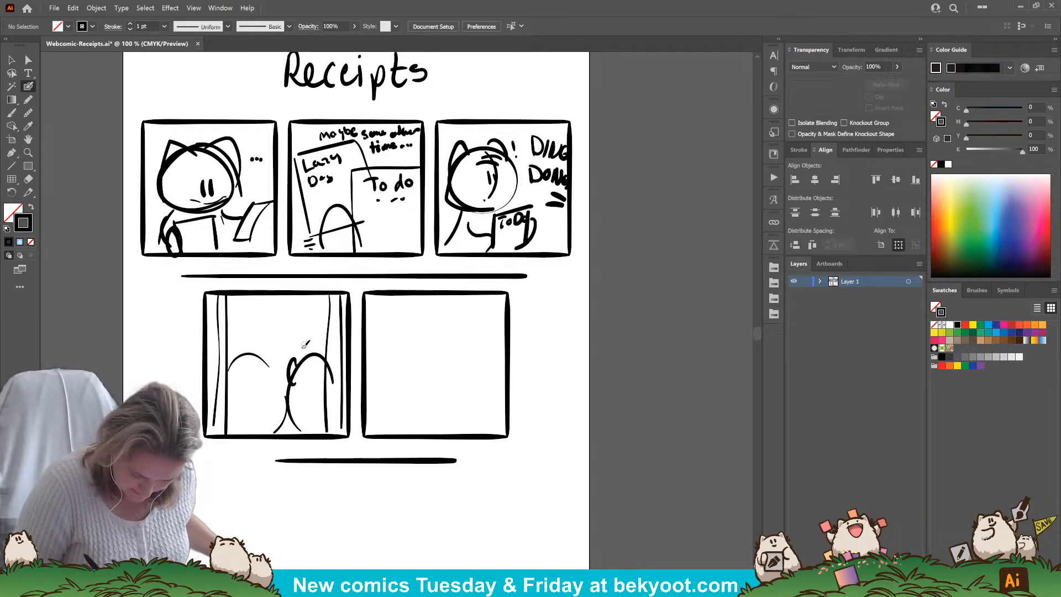
mouse_move(299, 336)
left_mouse_down()
mouse_move(295, 357)
mouse_move(284, 347)
mouse_move(303, 336)
mouse_move(305, 354)
mouse_move(290, 362)
mouse_move(326, 369)
left_mouse_up()
key("ctrl+z")
left_click_drag(333, 380, 320, 344)
left_click_drag(323, 349, 331, 360)
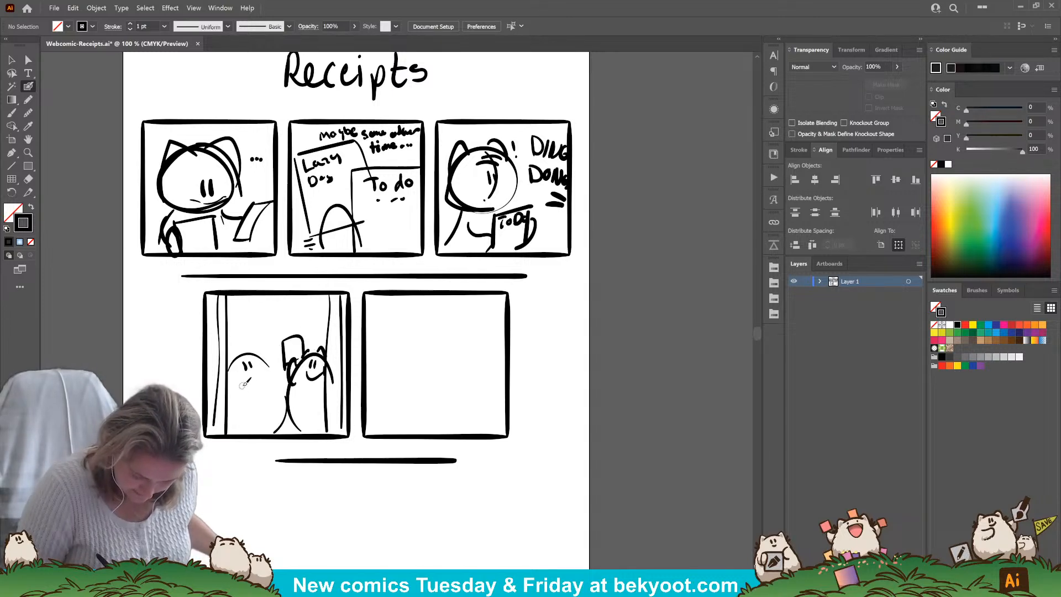
mouse_move(241, 381)
left_mouse_down()
mouse_move(240, 412)
mouse_move(252, 378)
mouse_move(271, 423)
left_mouse_up()
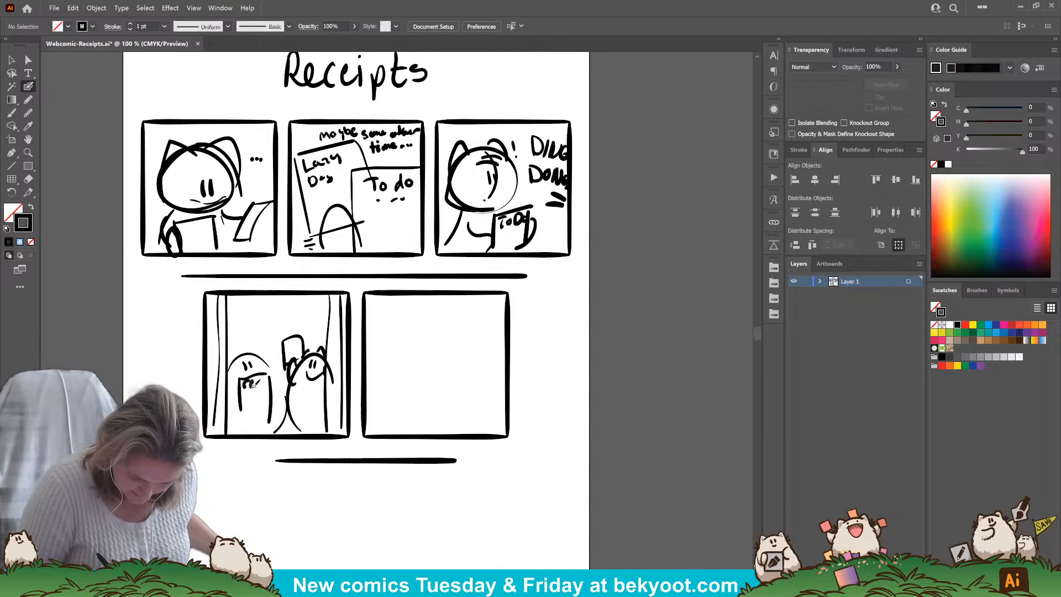
mouse_move(229, 364)
left_mouse_down()
mouse_move(243, 349)
mouse_move(264, 357)
left_mouse_up()
Sketch a small character between the two visitors and another one above them holding a tilted lettered sheet in the fourth panel.
mouse_move(273, 425)
left_mouse_down()
mouse_move(269, 436)
mouse_move(298, 431)
left_mouse_up()
mouse_move(296, 401)
left_mouse_down()
mouse_move(288, 406)
mouse_move(278, 388)
mouse_move(290, 390)
left_mouse_up()
mouse_move(250, 333)
left_mouse_down()
mouse_move(265, 315)
mouse_move(304, 335)
mouse_move(267, 319)
left_mouse_up()
left_click_drag(261, 324, 281, 326)
mouse_move(283, 317)
left_mouse_down()
mouse_move(253, 318)
mouse_move(318, 326)
mouse_move(312, 334)
mouse_move(319, 297)
left_mouse_up()
mouse_move(320, 296)
left_mouse_down()
mouse_move(332, 324)
mouse_move(316, 301)
mouse_move(325, 313)
mouse_move(316, 330)
left_mouse_up()
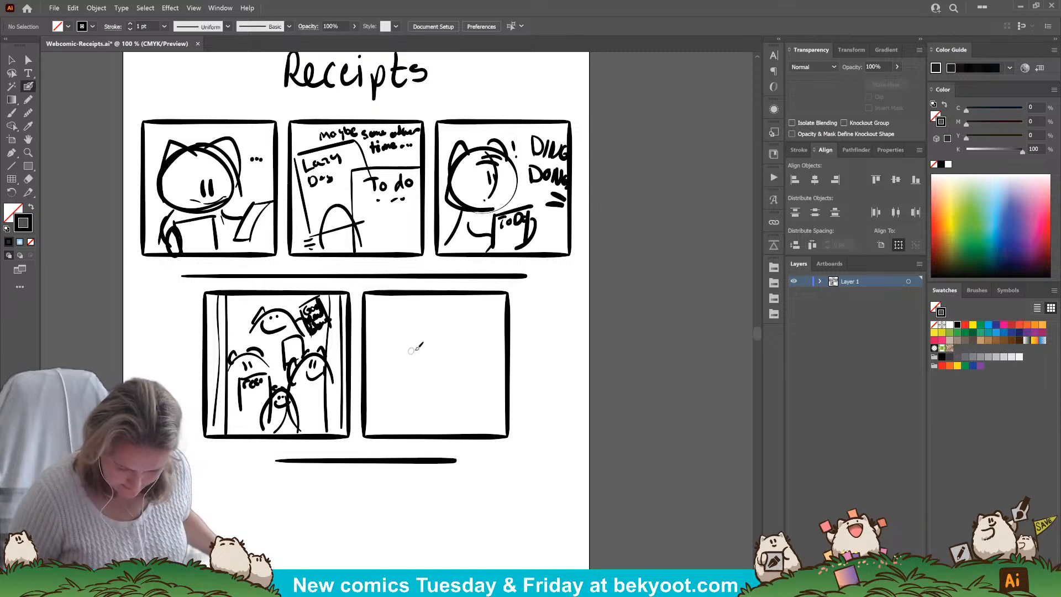
Sketch the main character with round head, ears, closed happy eyes and rounded body in the fifth panel.
mouse_move(415, 306)
left_mouse_down()
mouse_move(387, 320)
mouse_move(420, 305)
mouse_move(404, 361)
left_mouse_up()
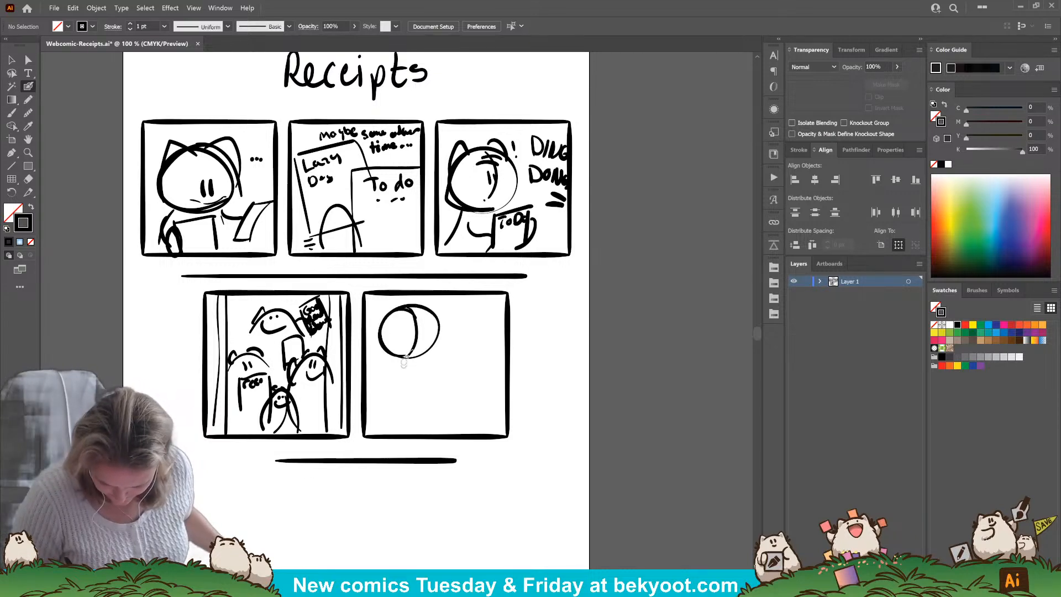
right_click(403, 340)
left_click(402, 341)
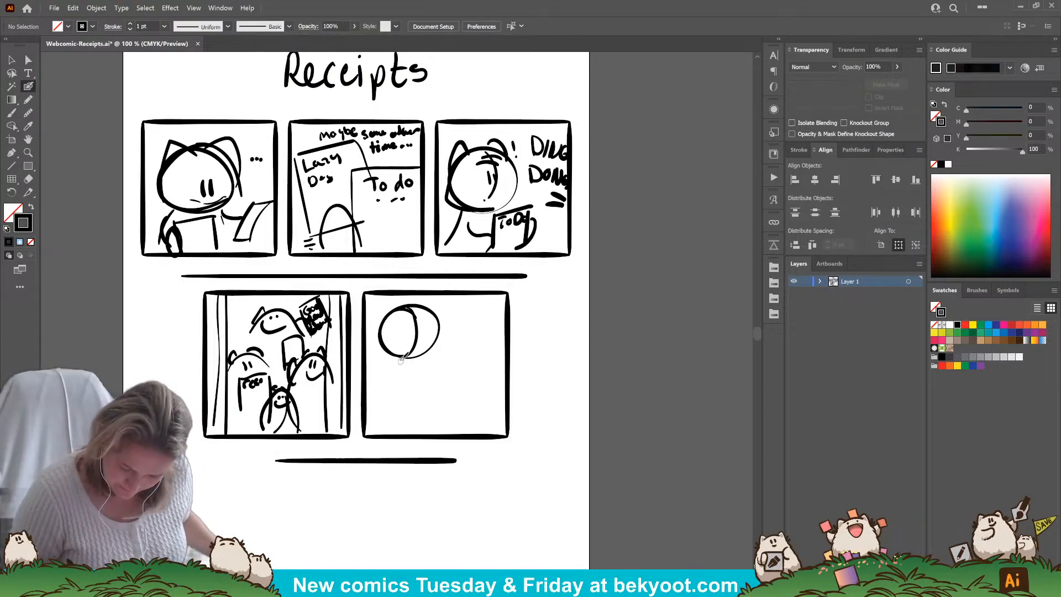
mouse_move(419, 334)
left_mouse_down()
mouse_move(441, 335)
mouse_move(394, 375)
mouse_move(411, 387)
mouse_move(432, 361)
mouse_move(454, 380)
mouse_move(428, 351)
mouse_move(378, 376)
mouse_move(392, 357)
left_mouse_up()
key("ctrl+z")
key("ctrl+z")
mouse_move(388, 311)
left_mouse_down()
mouse_move(380, 331)
mouse_move(427, 324)
mouse_move(487, 417)
mouse_move(495, 407)
left_mouse_up()
Detail the smaller character with its sheet, add the main character's hand, and draw a heart above each in the fifth panel.
mouse_move(467, 351)
left_mouse_down()
mouse_move(460, 390)
mouse_move(481, 351)
mouse_move(463, 397)
mouse_move(469, 382)
mouse_move(482, 394)
left_mouse_up()
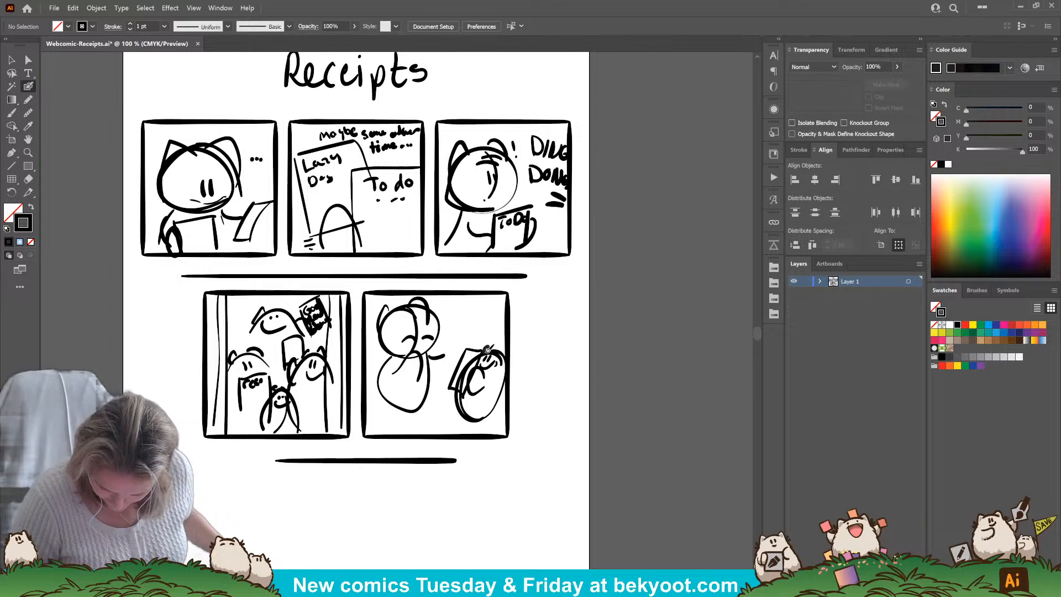
left_click_drag(485, 353, 489, 350)
mouse_move(498, 352)
left_mouse_down()
mouse_move(503, 359)
mouse_move(469, 360)
mouse_move(479, 356)
left_mouse_up()
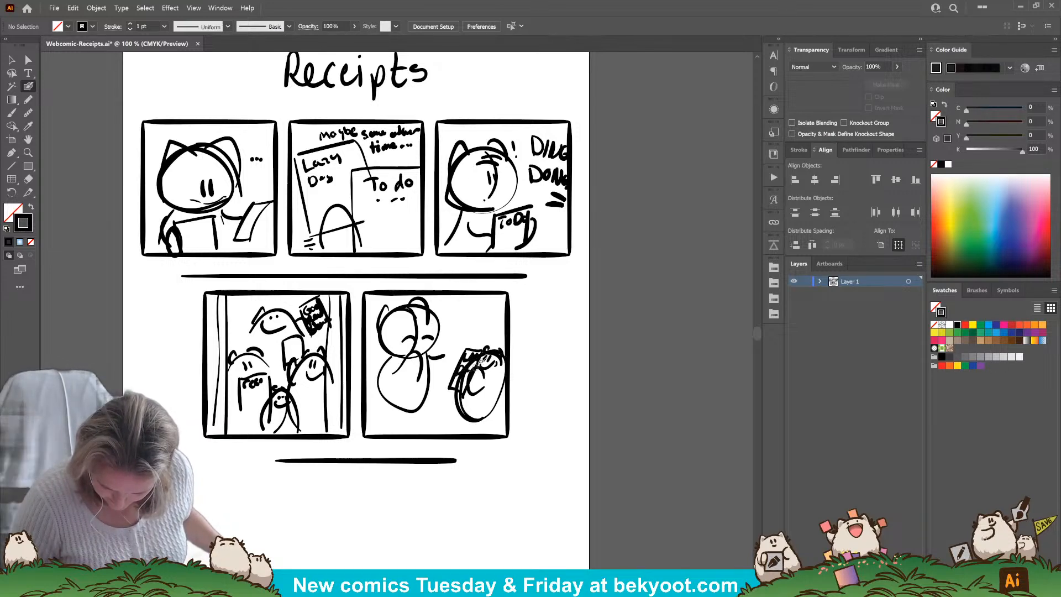
mouse_move(428, 354)
left_mouse_down()
mouse_move(449, 358)
mouse_move(400, 406)
mouse_move(384, 392)
left_mouse_up()
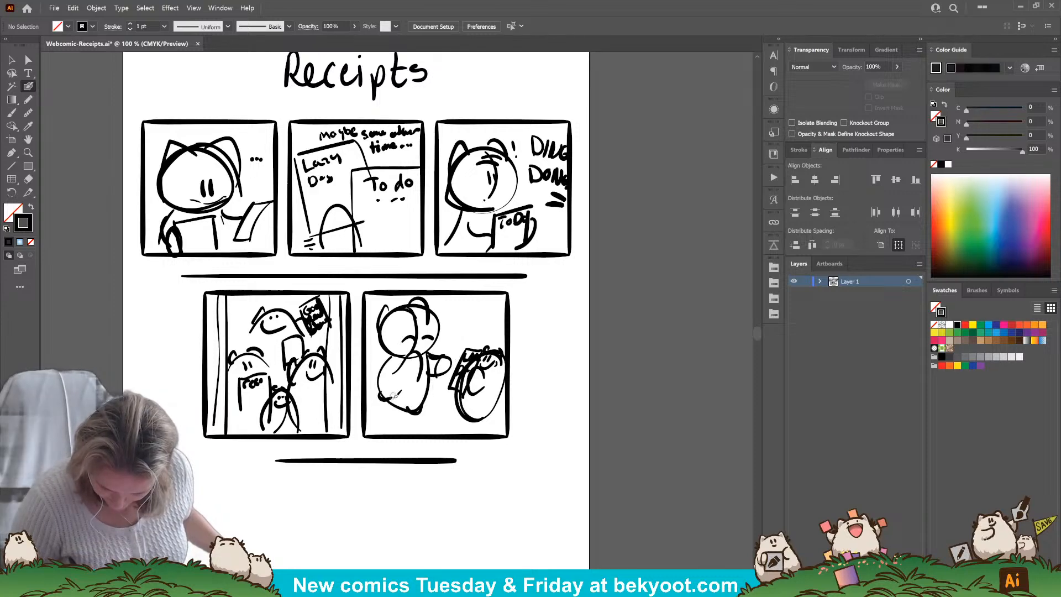
mouse_move(444, 318)
left_mouse_down()
mouse_move(447, 327)
mouse_move(452, 315)
left_mouse_up()
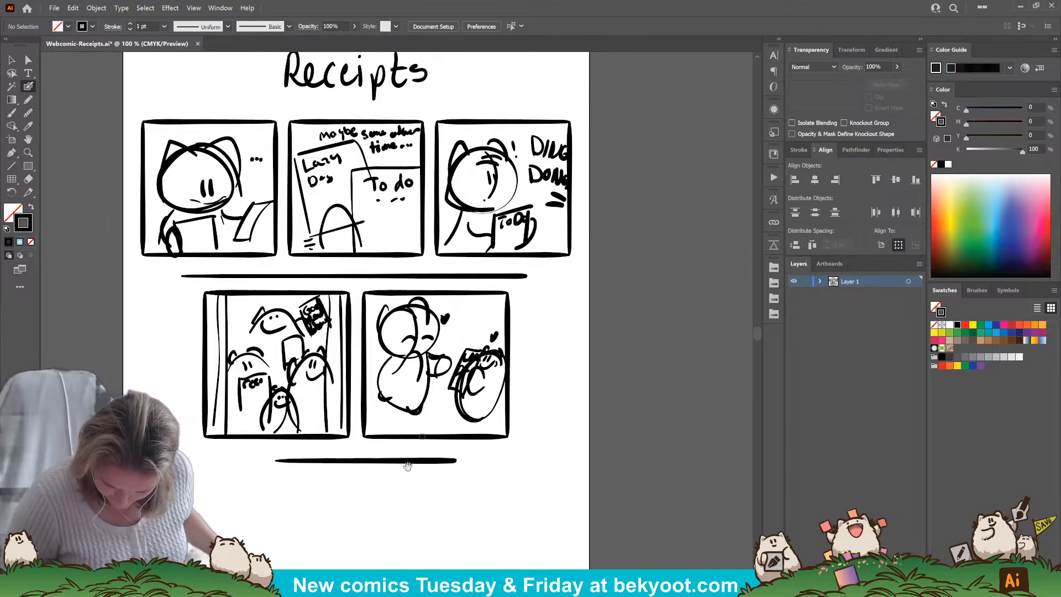
Sketch a large round head with open eyes, a smile and the first arm lines below the lower divider.
scroll(407, 461, "down", 5)
mouse_move(301, 369)
left_mouse_down()
mouse_move(216, 387)
mouse_move(309, 362)
mouse_move(308, 404)
mouse_move(276, 352)
mouse_move(316, 408)
mouse_move(232, 397)
mouse_move(233, 426)
left_mouse_up()
key("ctrl+z")
mouse_move(267, 352)
left_mouse_down()
mouse_move(279, 356)
mouse_move(292, 407)
left_mouse_up()
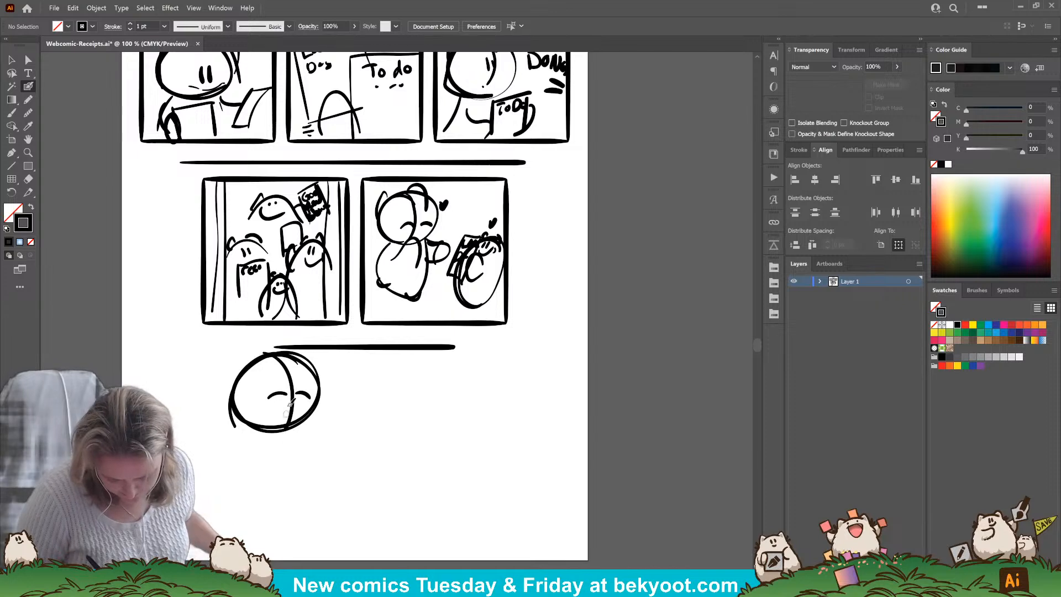
mouse_move(284, 387)
left_mouse_down()
mouse_move(285, 403)
mouse_move(301, 398)
left_mouse_up()
mouse_move(287, 403)
left_mouse_down()
mouse_move(266, 454)
mouse_move(317, 429)
left_mouse_up()
left_click_drag(305, 421, 297, 465)
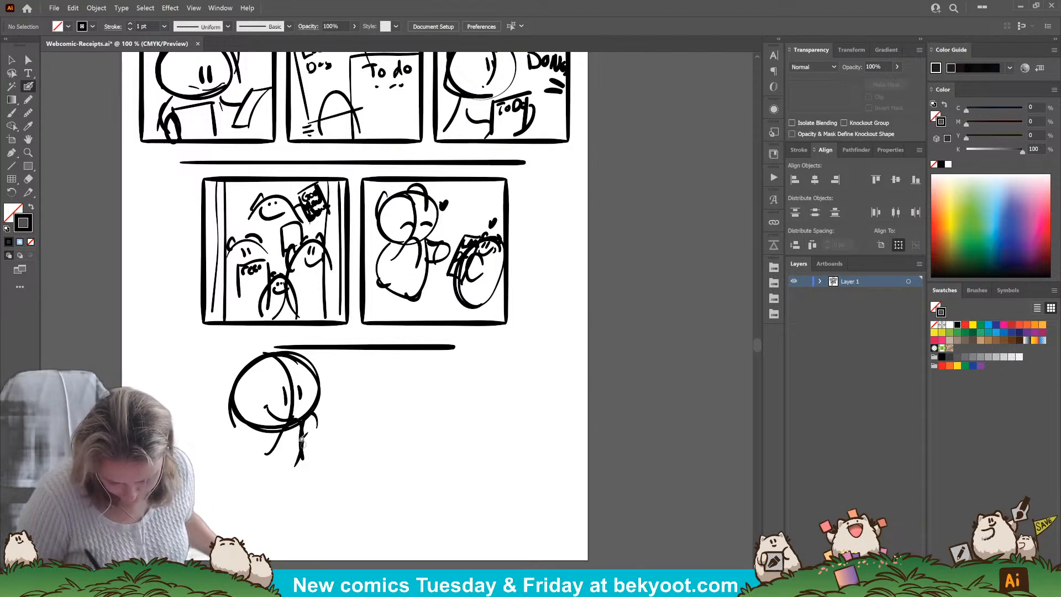
Add ears, a rounded seated body with feet and a curled tail to the large character in the bottom scene.
left_click_drag(258, 354, 232, 371)
mouse_move(290, 348)
left_mouse_down()
mouse_move(305, 388)
mouse_move(293, 475)
mouse_move(263, 437)
mouse_move(304, 435)
mouse_move(240, 480)
mouse_move(247, 423)
left_mouse_up()
key("ctrl+z")
key("ctrl+z")
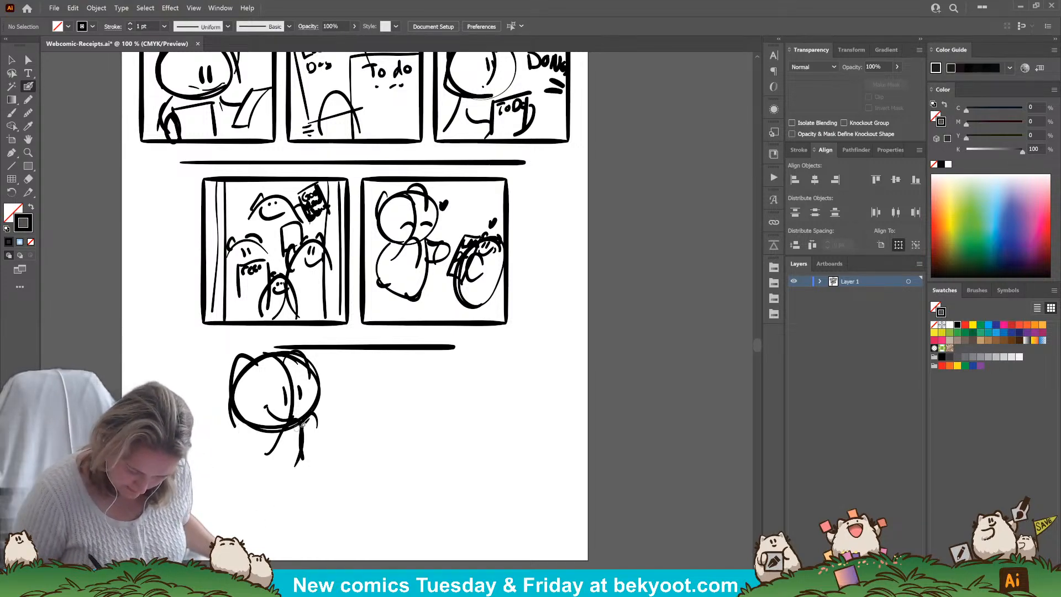
mouse_move(308, 412)
left_mouse_down()
mouse_move(307, 450)
mouse_move(255, 492)
left_mouse_up()
mouse_move(233, 436)
left_mouse_down()
mouse_move(253, 410)
mouse_move(309, 422)
mouse_move(278, 496)
mouse_move(243, 442)
mouse_move(254, 432)
left_mouse_up()
key("ctrl+z")
mouse_move(304, 480)
left_mouse_down()
mouse_move(301, 496)
mouse_move(283, 500)
left_mouse_up()
key("ctrl+z")
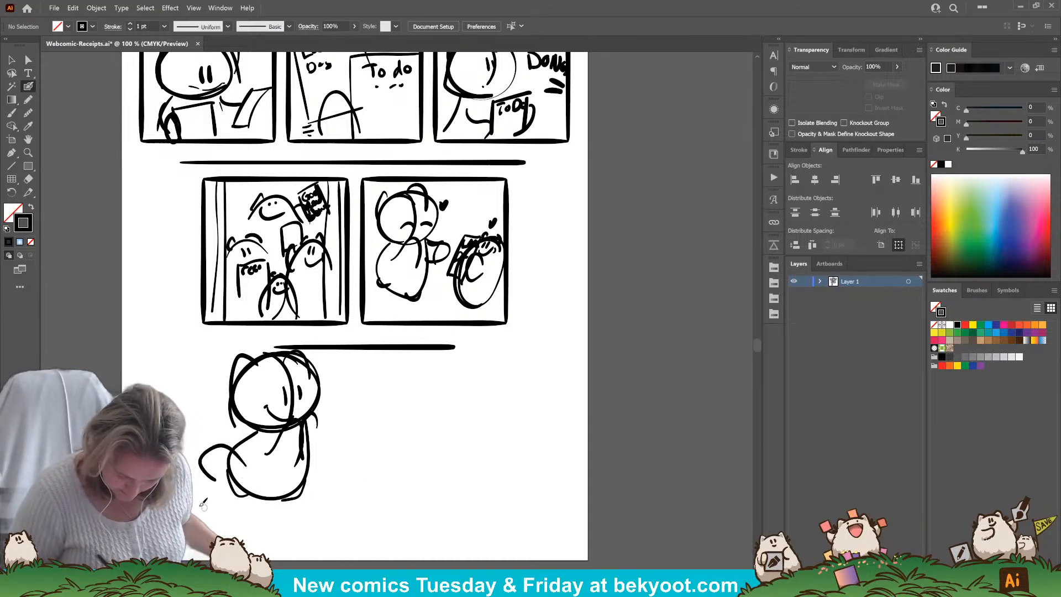
Sketch the curving ground and path lines and scalloped bushes behind them in the bottom scene.
mouse_move(195, 505)
left_mouse_down()
mouse_move(260, 515)
mouse_move(227, 532)
left_mouse_up()
left_click_drag(237, 535, 390, 569)
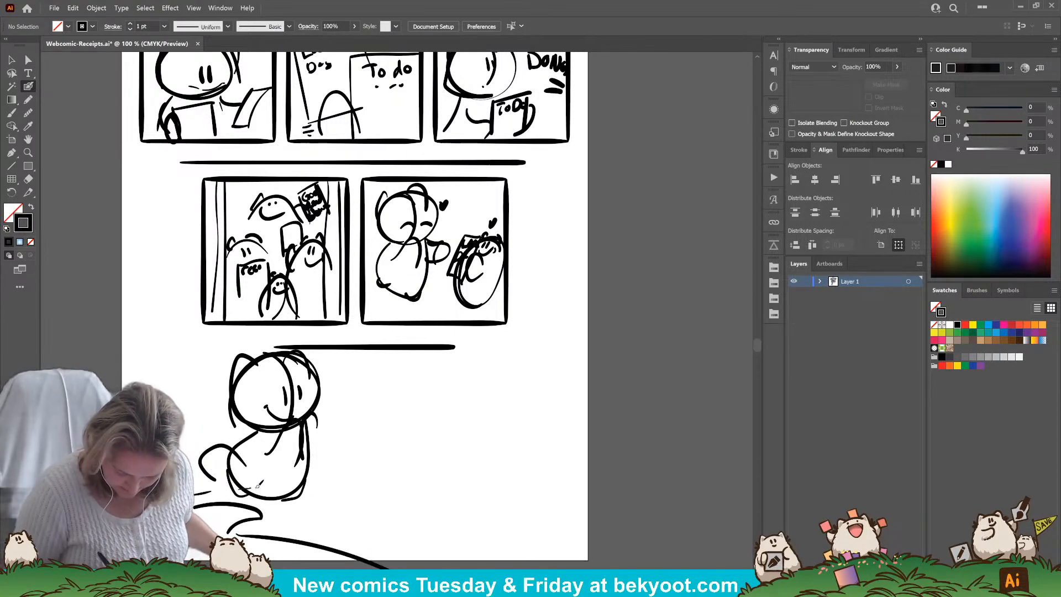
mouse_move(251, 487)
left_mouse_down()
mouse_move(368, 496)
mouse_move(523, 568)
left_mouse_up()
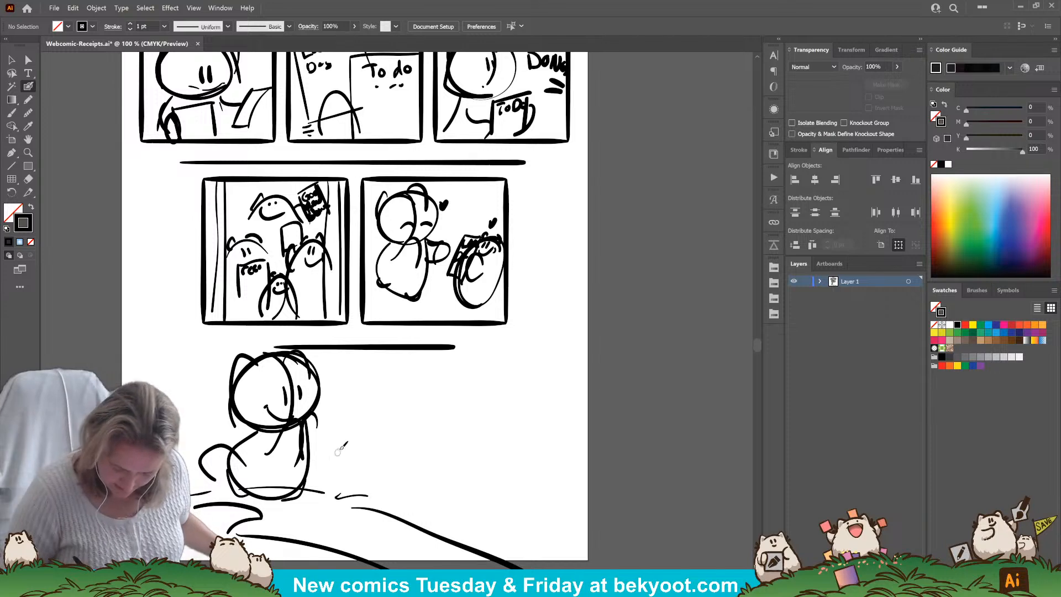
mouse_move(337, 450)
left_mouse_down()
mouse_move(385, 412)
mouse_move(470, 423)
mouse_move(501, 495)
left_mouse_up()
mouse_move(484, 434)
left_mouse_down()
mouse_move(541, 397)
mouse_move(597, 456)
left_mouse_up()
Sketch a round character with flower-shaped eyes and a smiling small character touched by the large character's arm in the bottom scene.
mouse_move(409, 501)
left_mouse_down()
mouse_move(450, 454)
mouse_move(406, 505)
left_mouse_up()
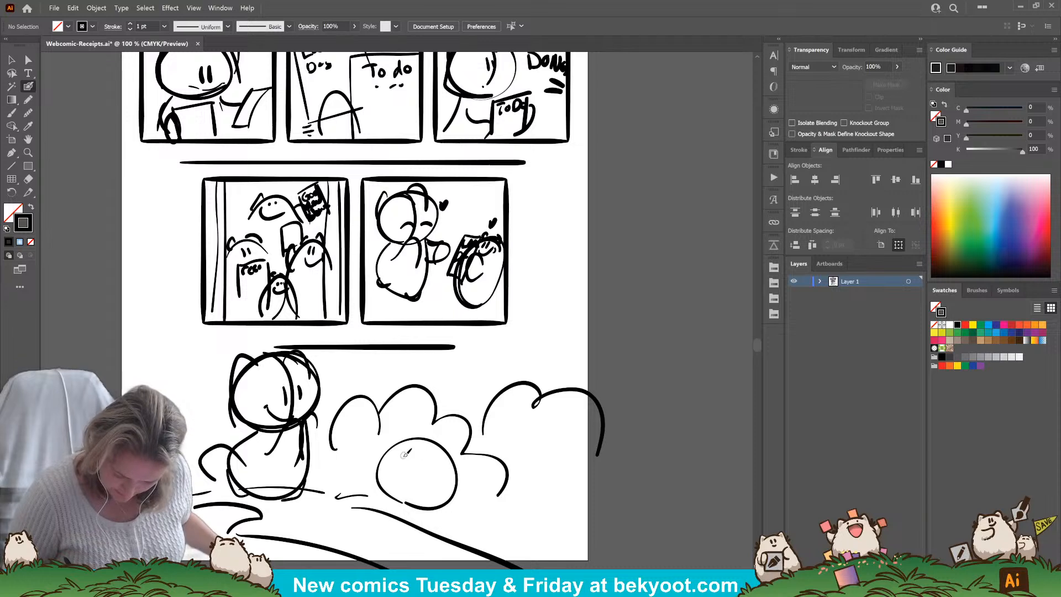
mouse_move(406, 456)
left_mouse_down()
mouse_move(424, 444)
mouse_move(418, 469)
mouse_move(397, 449)
mouse_move(411, 461)
mouse_move(438, 445)
mouse_move(459, 468)
left_mouse_up()
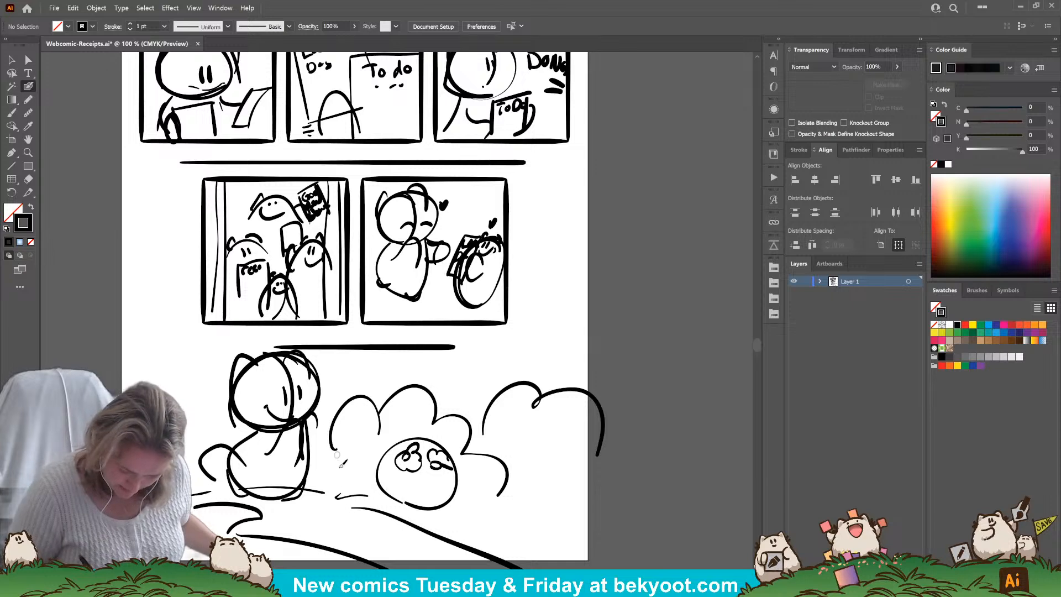
mouse_move(311, 423)
left_mouse_down()
mouse_move(347, 454)
mouse_move(337, 522)
mouse_move(354, 459)
mouse_move(330, 452)
mouse_move(335, 480)
mouse_move(380, 462)
left_mouse_up()
key("ctrl+z")
key("ctrl+z")
left_click_drag(368, 449, 376, 452)
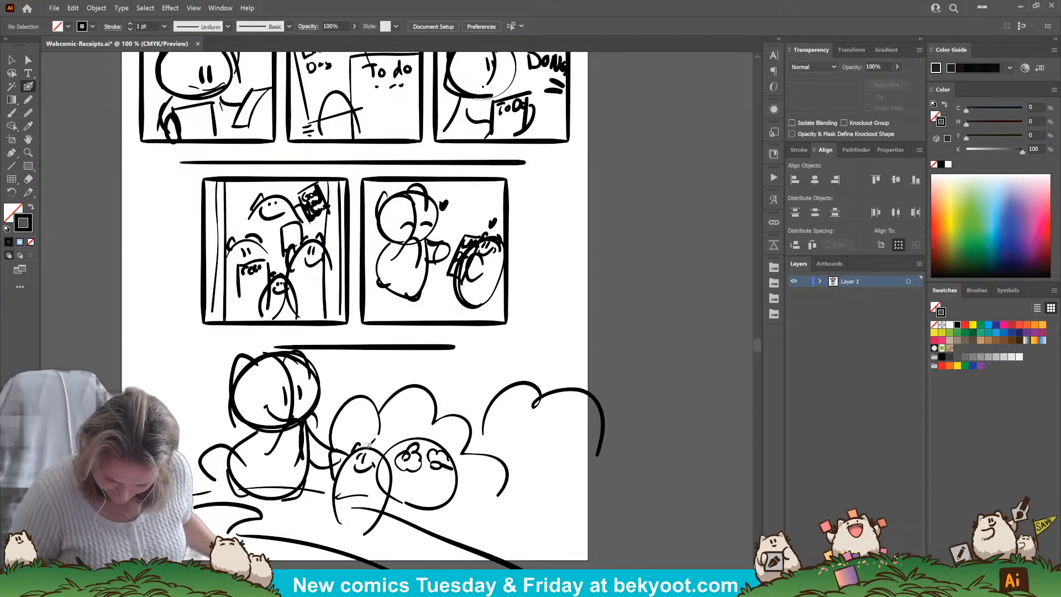
Sketch a third small figure in front of the round character and a low scalloped bush beside the path.
left_click_drag(402, 543, 451, 532)
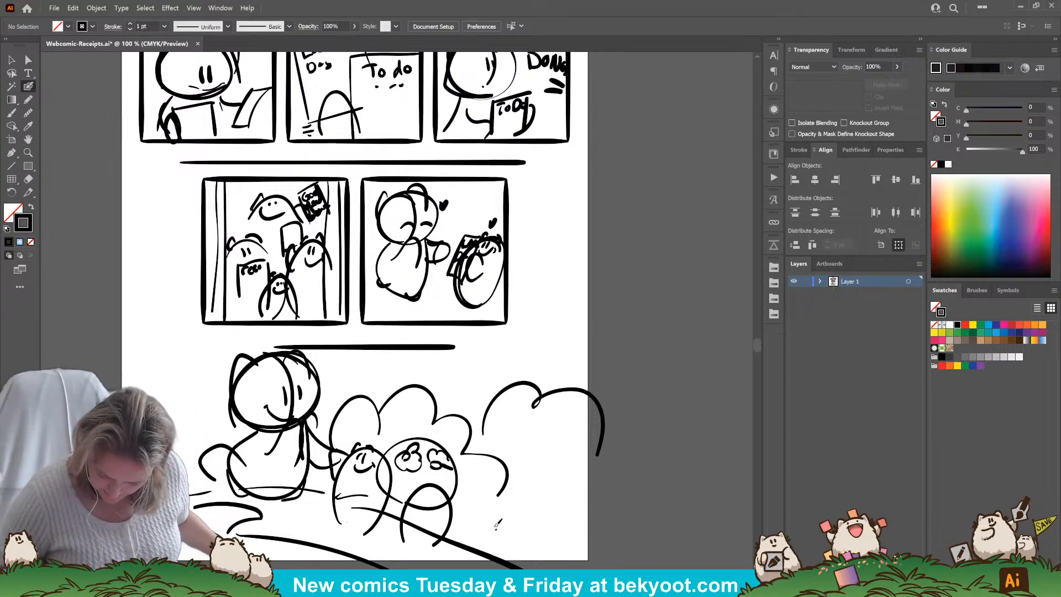
mouse_move(493, 528)
left_mouse_down()
mouse_move(535, 500)
mouse_move(582, 520)
left_mouse_up()
left_click_drag(423, 559, 410, 532)
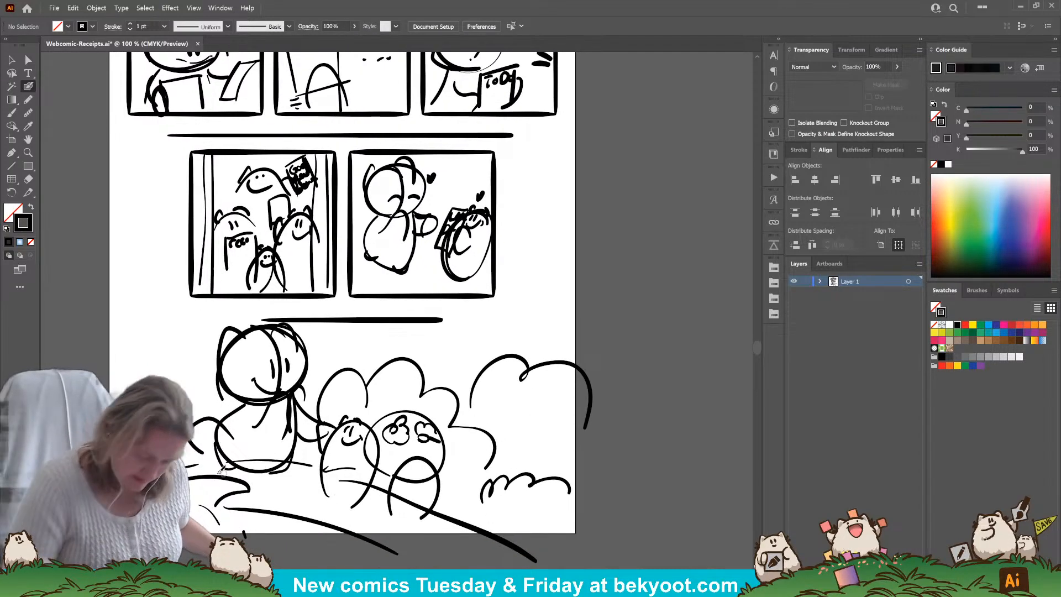
Select the entire bottom scene sketch, scale it down slightly and shift it to fit within the page width.
key("v")
mouse_move(107, 336)
left_mouse_down()
mouse_move(575, 363)
mouse_move(618, 556)
left_mouse_up()
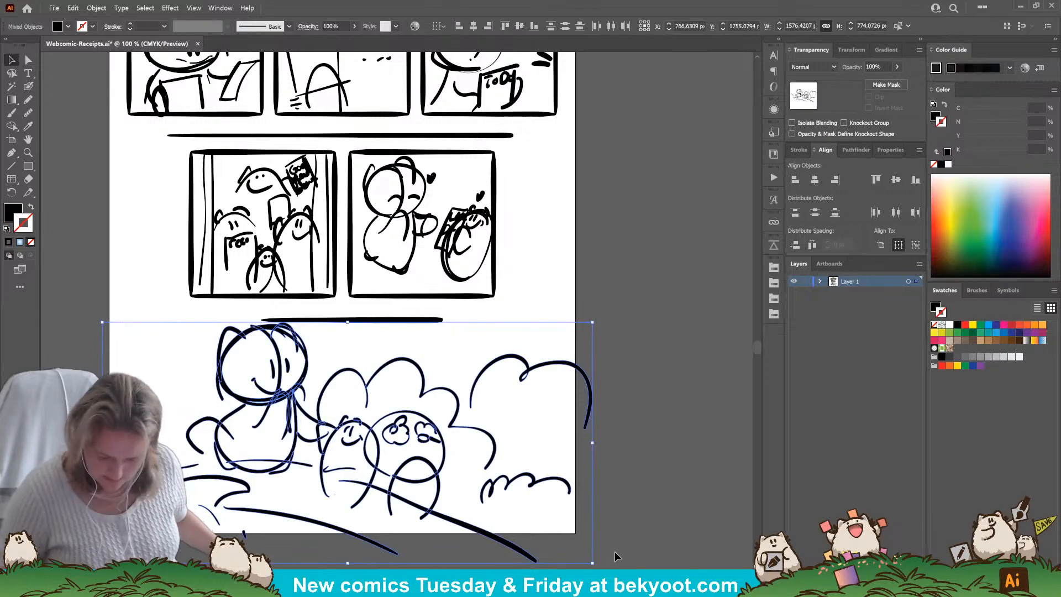
left_click_drag(595, 323, 569, 332)
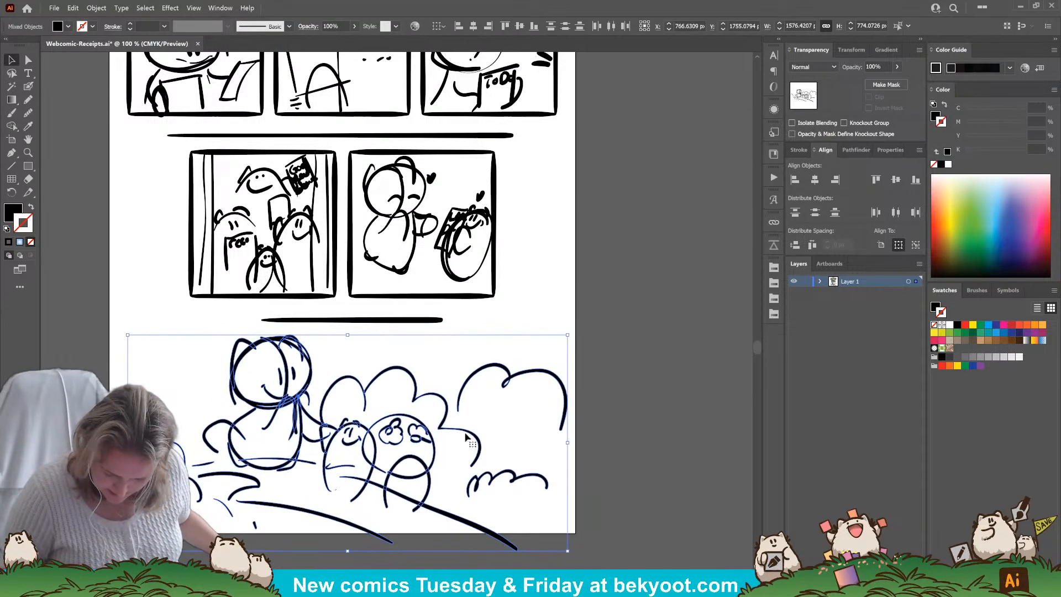
left_click_drag(479, 441, 459, 444)
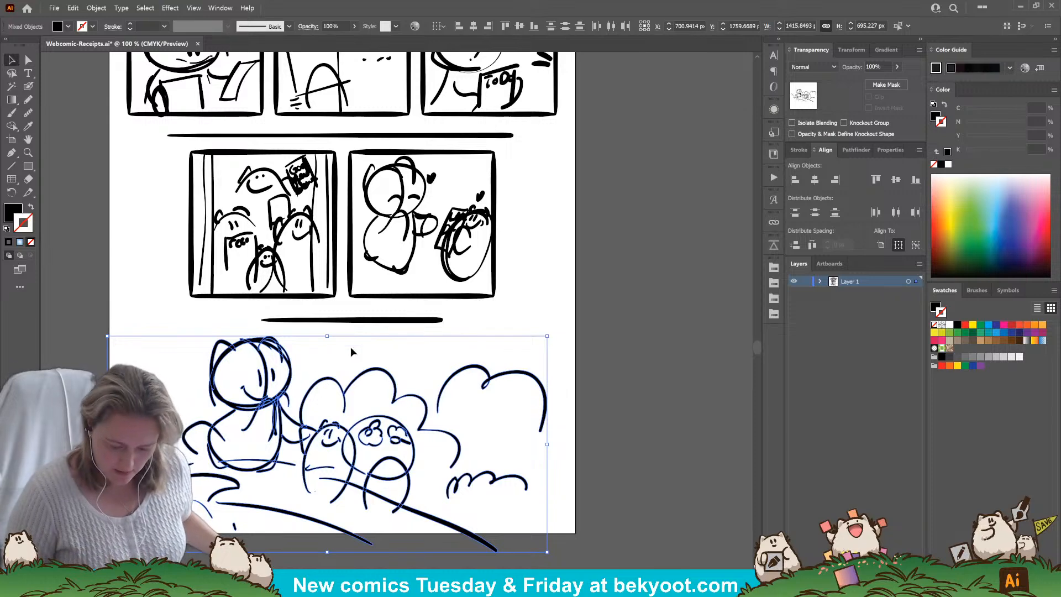
left_click_drag(370, 322, 369, 320)
left_click(601, 343)
left_click_drag(570, 347, 544, 395)
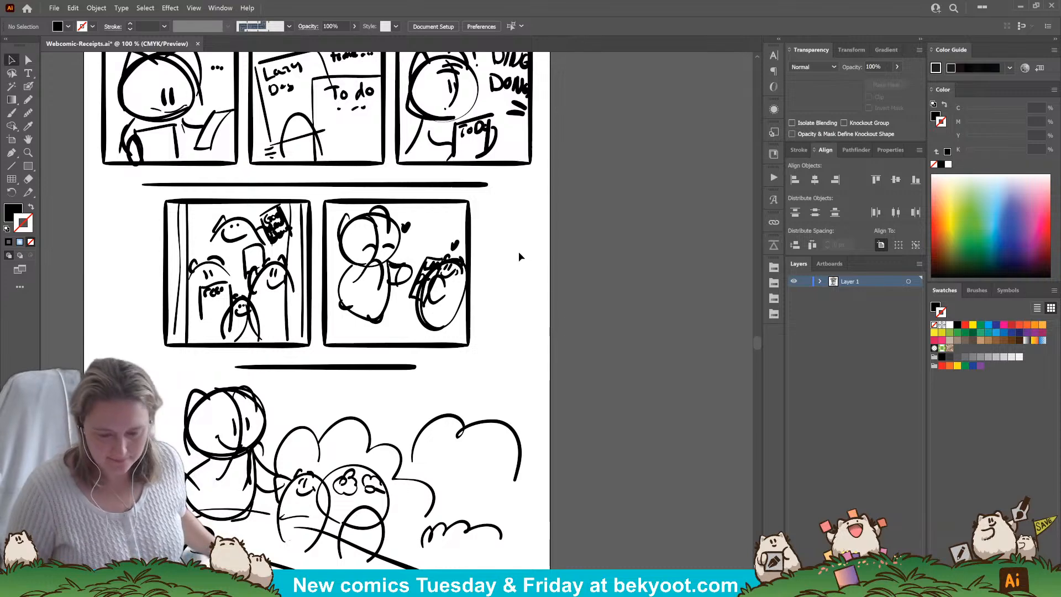
left_click_drag(519, 256, 510, 409)
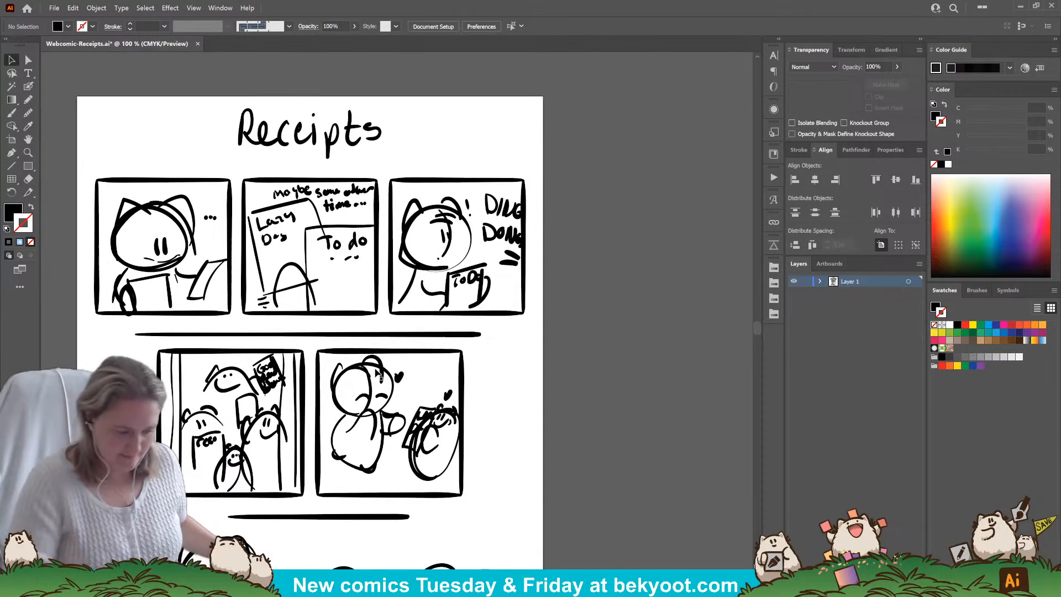
left_click_drag(85, 163, 528, 316)
left_click(559, 293)
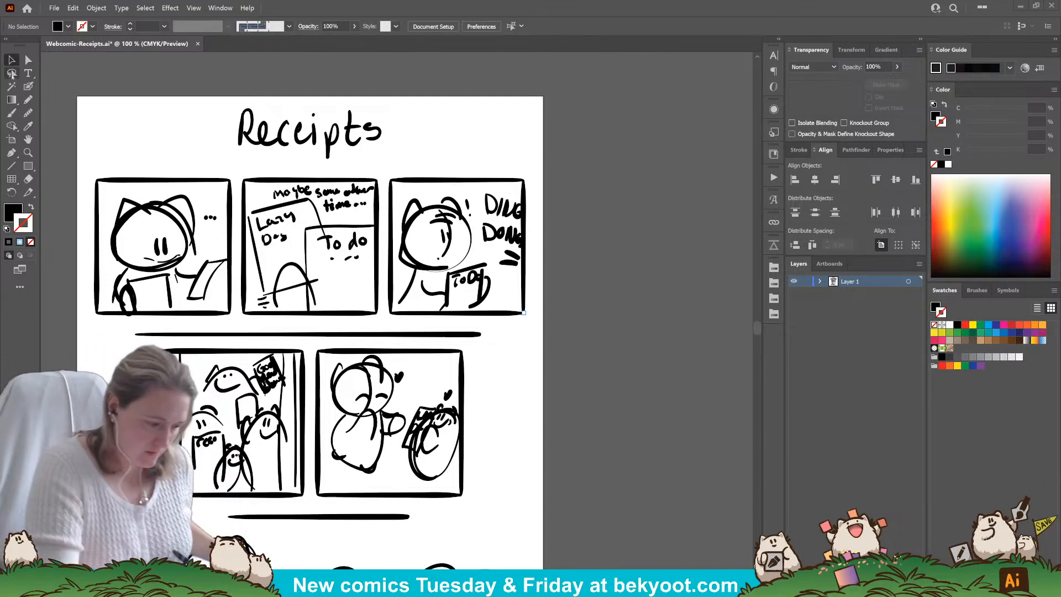
left_click_drag(255, 315, 311, 310)
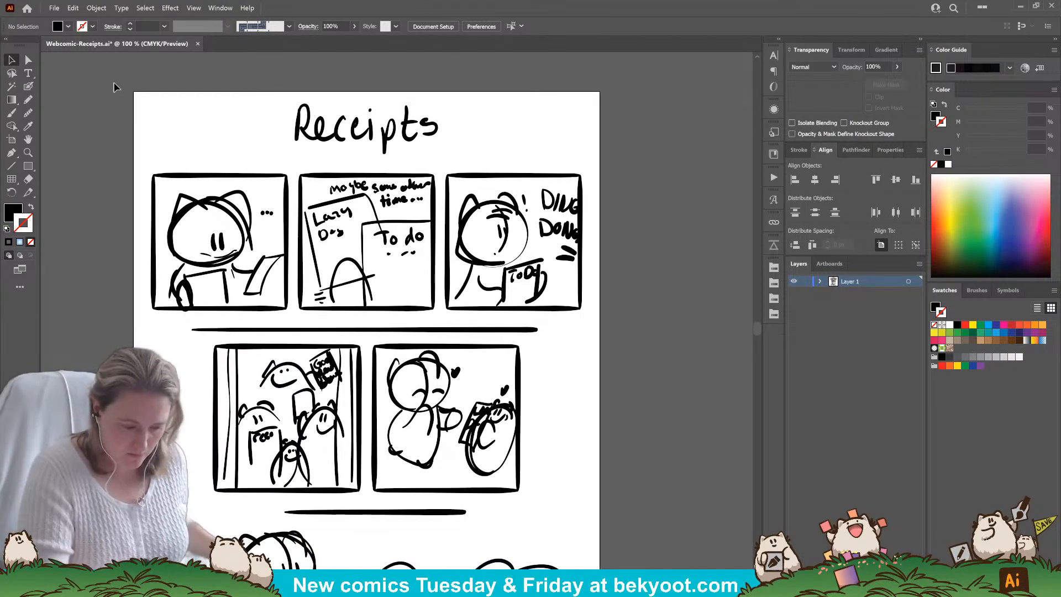
left_click_drag(114, 89, 610, 330)
left_click(637, 295)
Group all the strokes of the bottom scene sketch together with the divider line above it.
left_click_drag(579, 372, 571, 258)
left_click_drag(182, 225, 569, 221)
left_click(653, 310)
left_click_drag(611, 479, 620, 516)
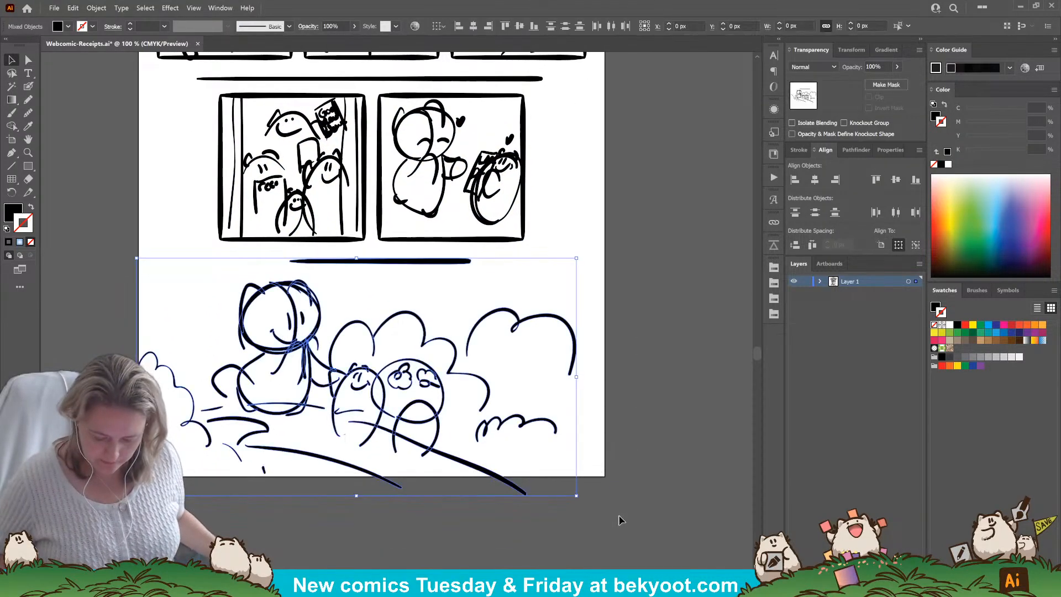
key("ctrl+g")
left_click(657, 328)
left_click_drag(686, 335, 581, 375)
left_click_drag(454, 233, 506, 398)
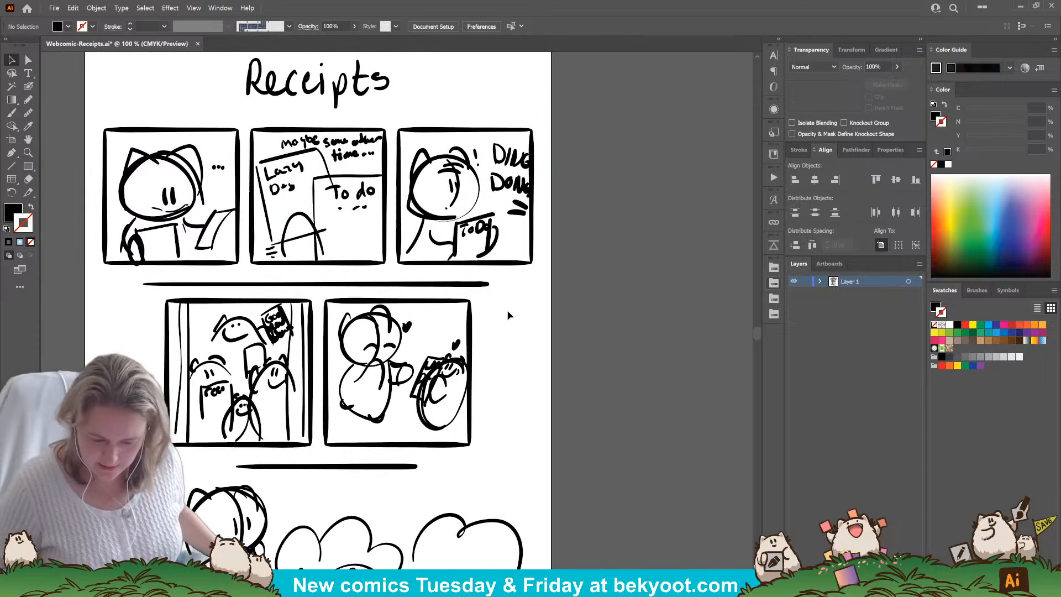
Lock the sketch layer, add a new layer above it and lock that one as well.
left_click(805, 281)
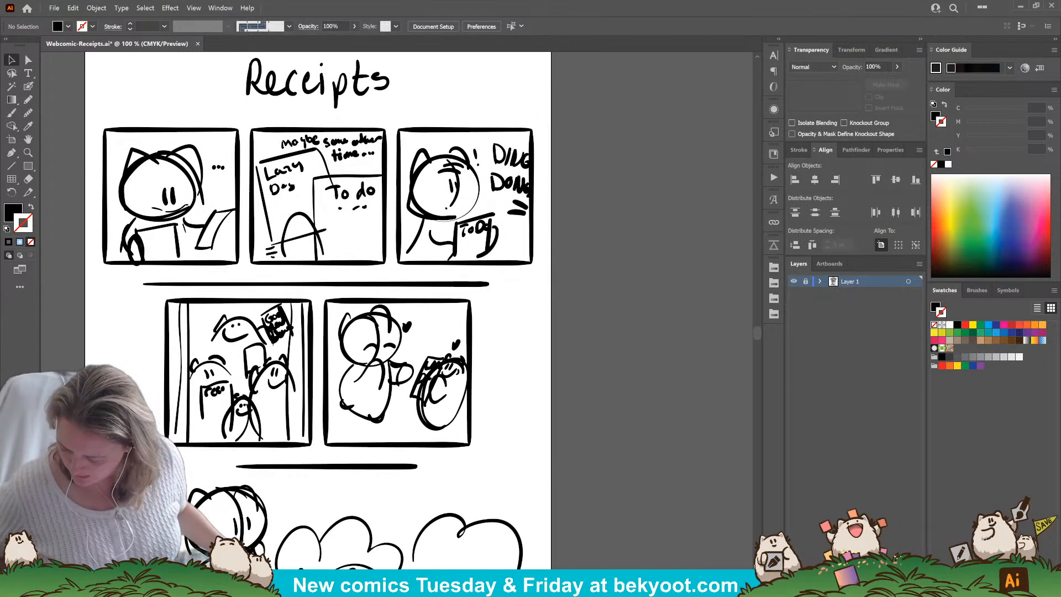
key("ctrl+l")
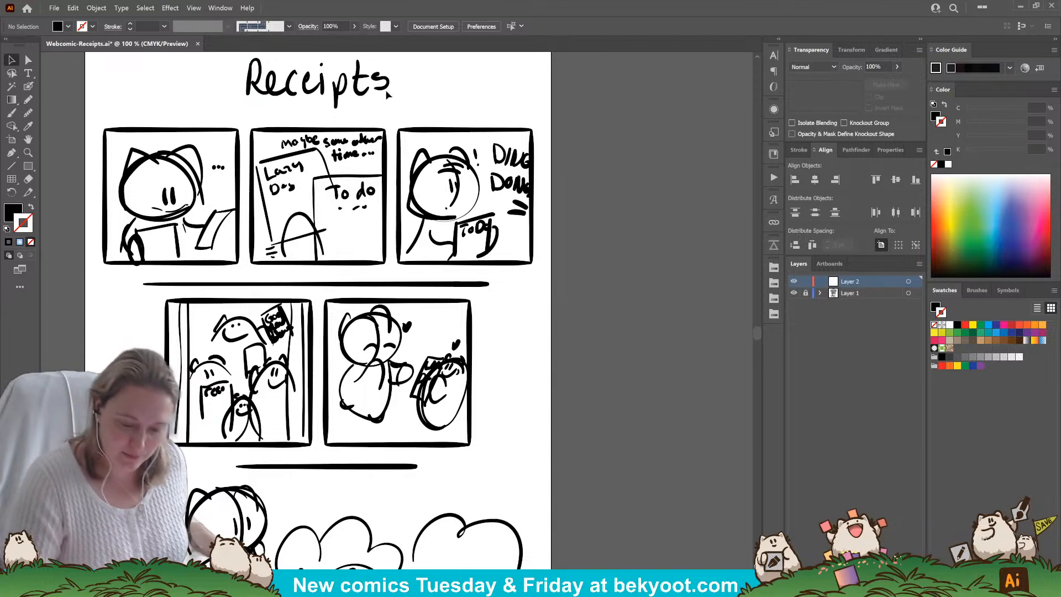
left_click(806, 282)
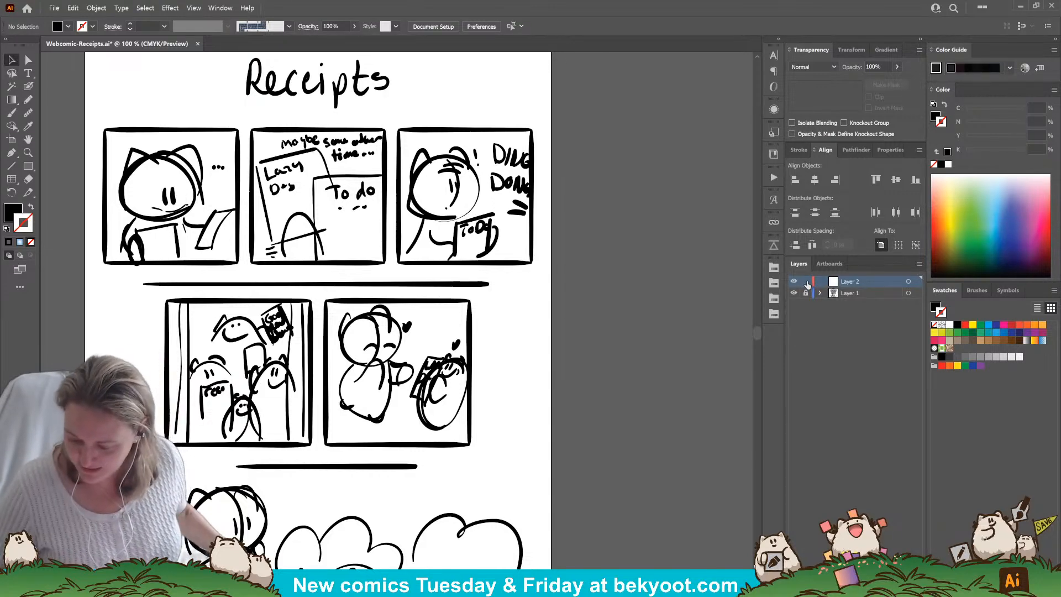
Unlock Layer 1 and set the opacity of the group with the title and top-row sketches to 30%.
left_click(806, 293)
left_click(366, 94)
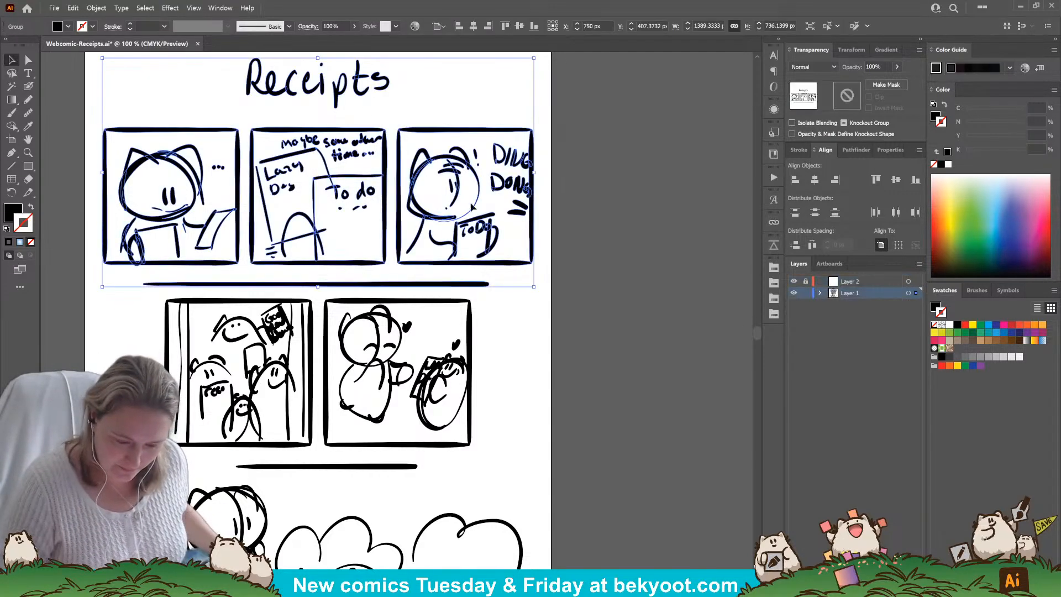
scroll(585, 190, "up", 3)
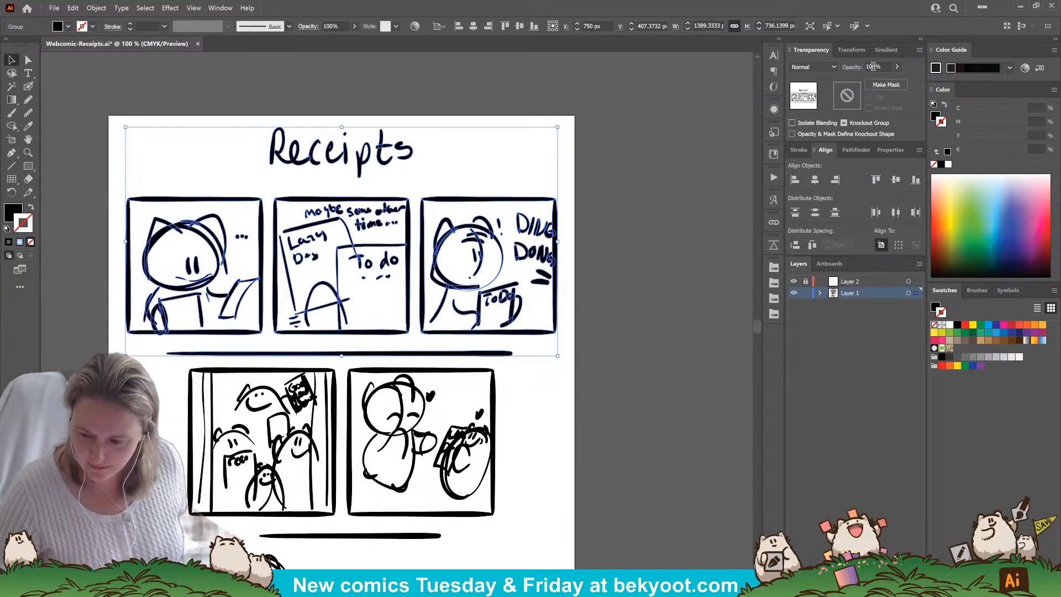
left_click(873, 66)
type("30")
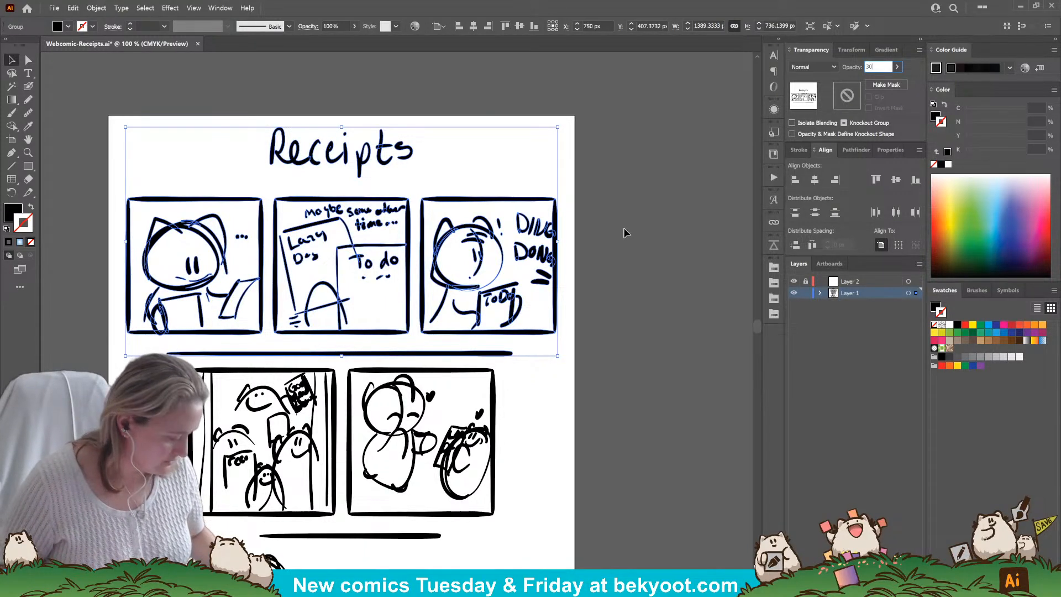
key("Return")
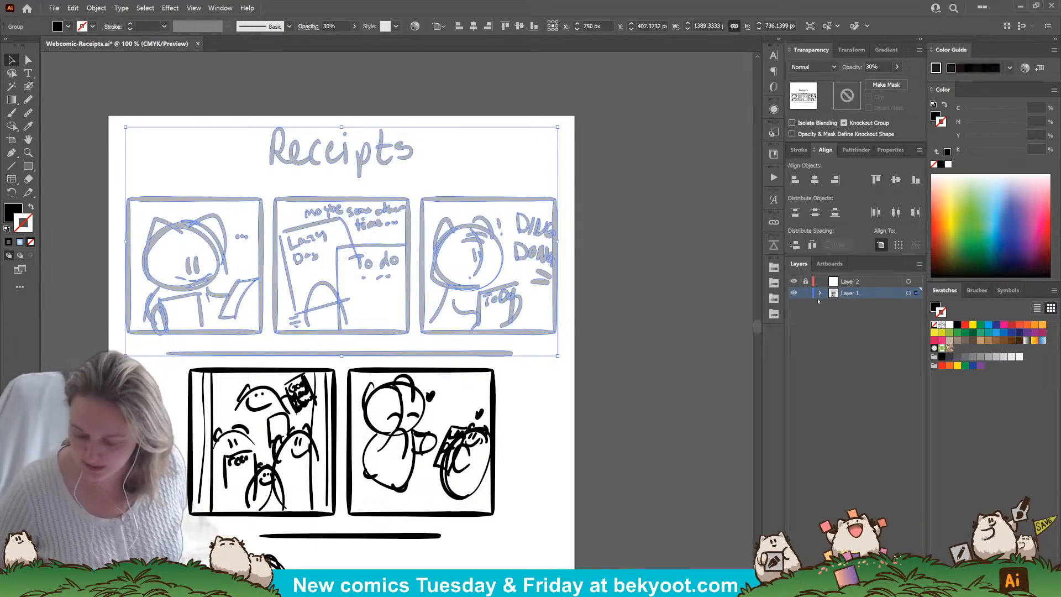
Lock Layer 1 again and make the unlocked Layer 2 active for inking with the Blob Brush.
left_click(806, 293)
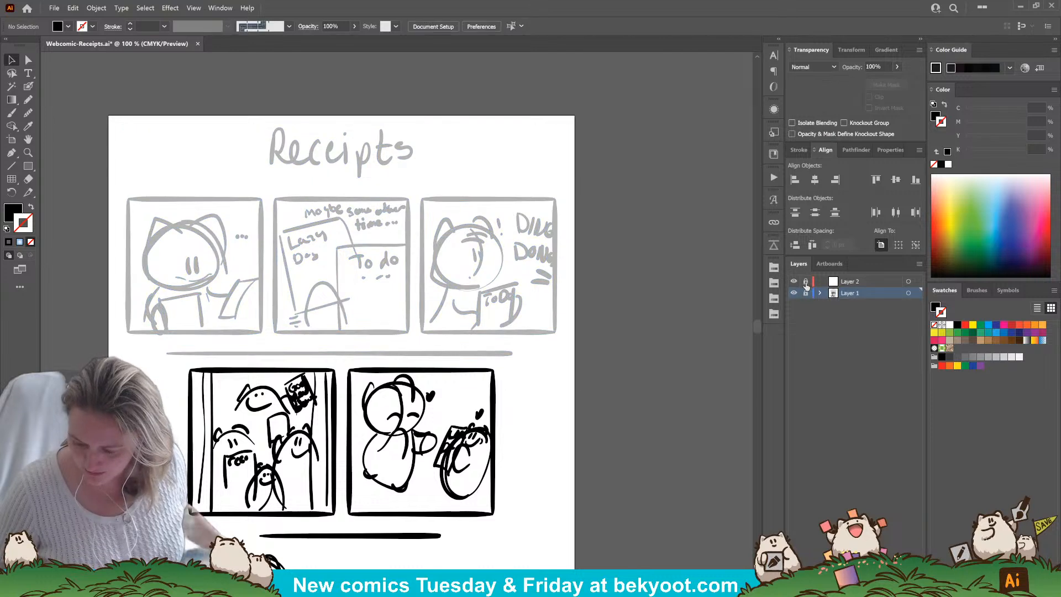
left_click(806, 282)
left_click(850, 282)
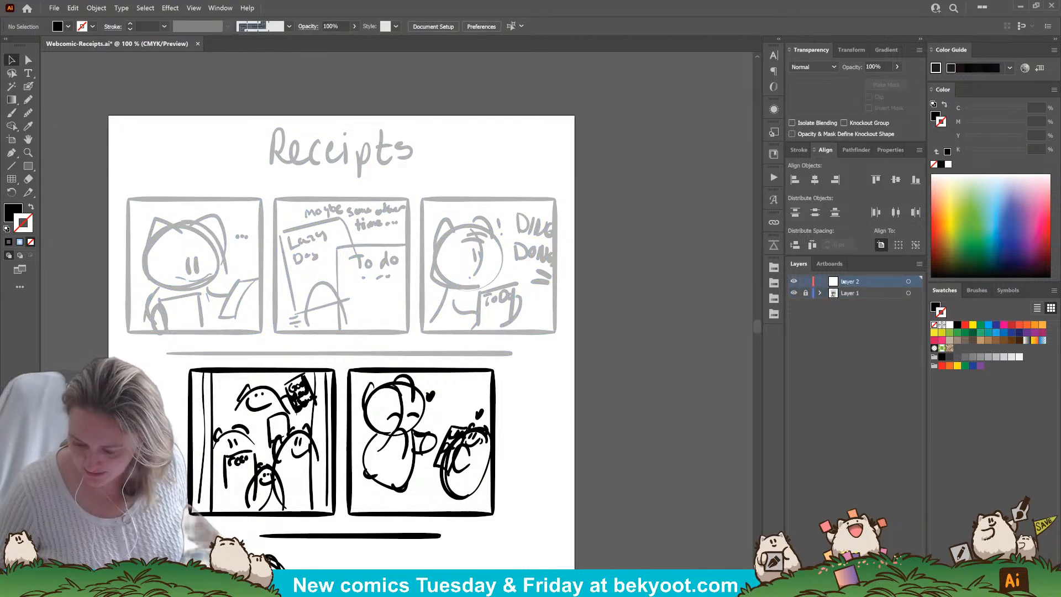
left_click(29, 86)
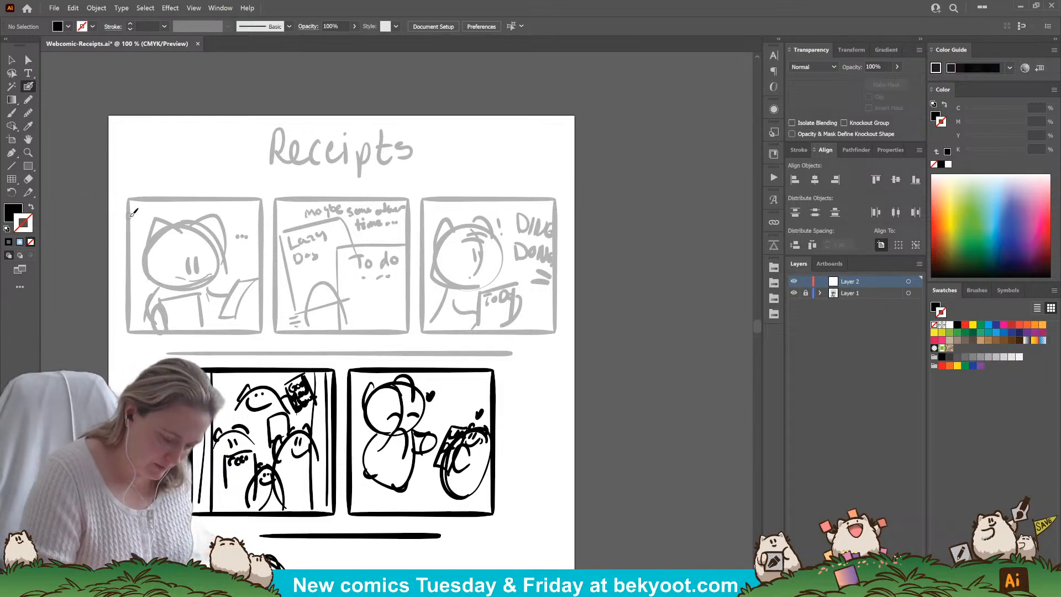
left_click_drag(130, 214, 133, 328)
key("shift+x")
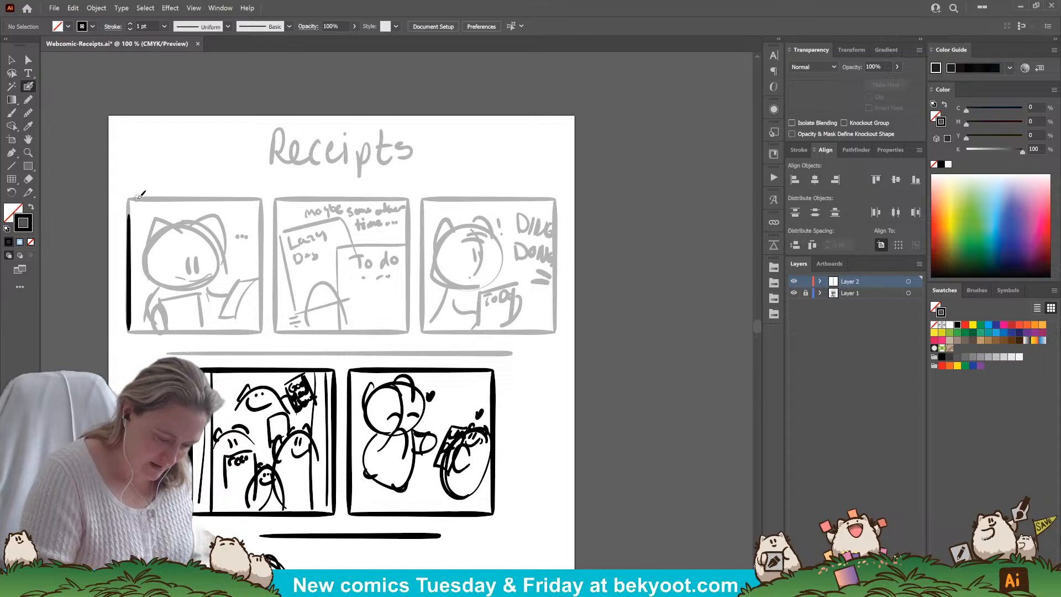
key("ctrl+z")
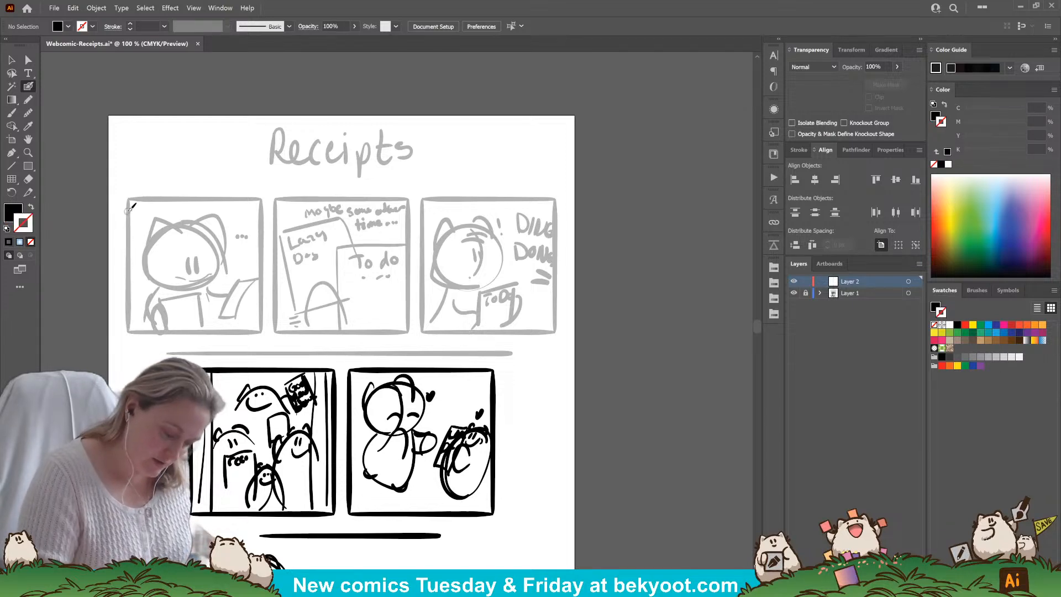
Ink the left and upper edges of the first panel's frame over the sketch and join them with a rounded corner.
left_click_drag(130, 208, 133, 327)
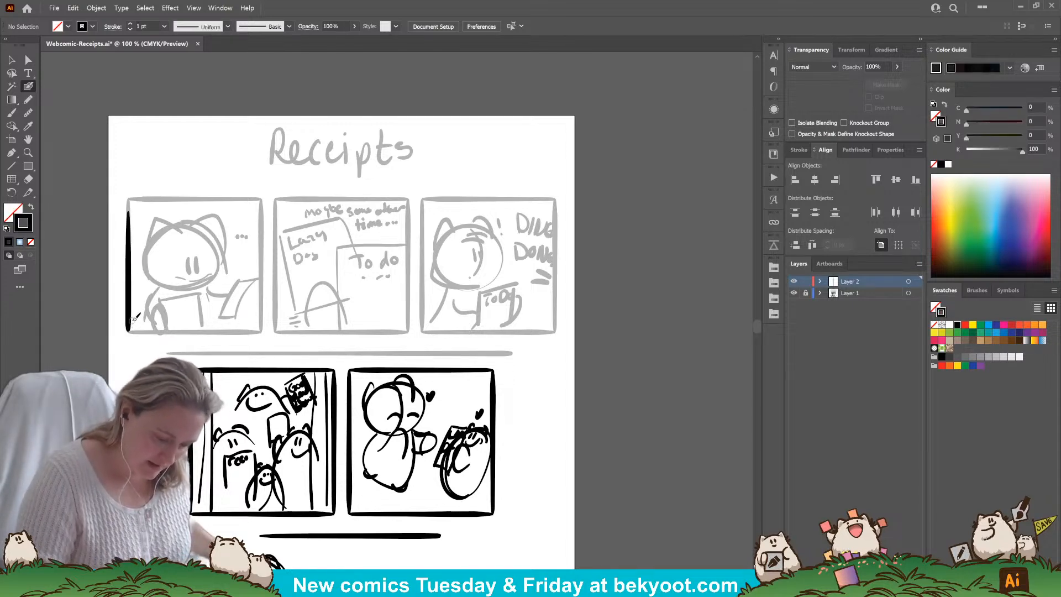
left_click_drag(142, 198, 263, 199)
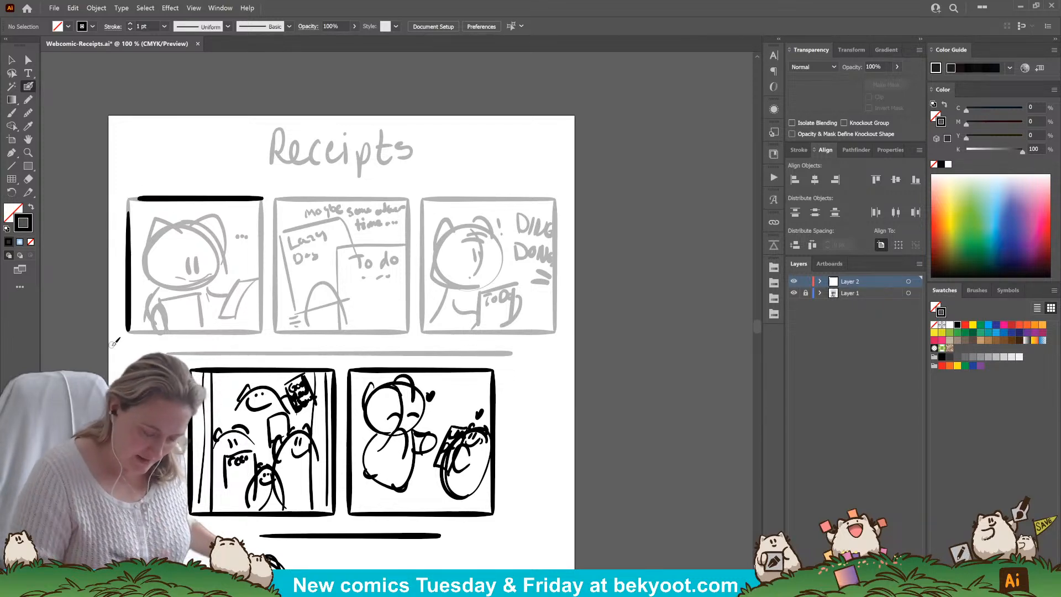
left_click(228, 199, "ctrl")
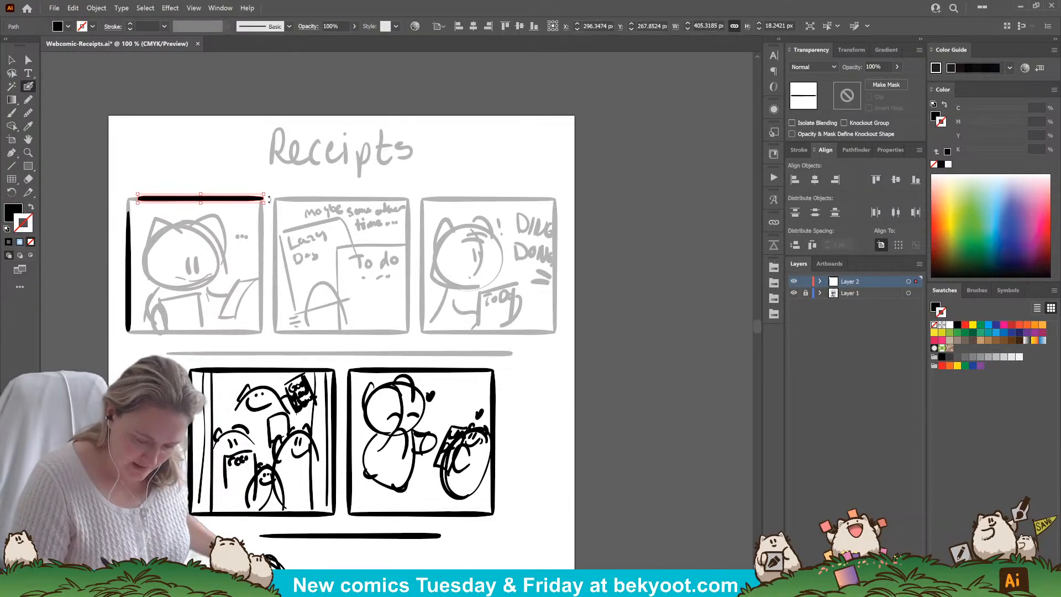
left_click(258, 181, "ctrl")
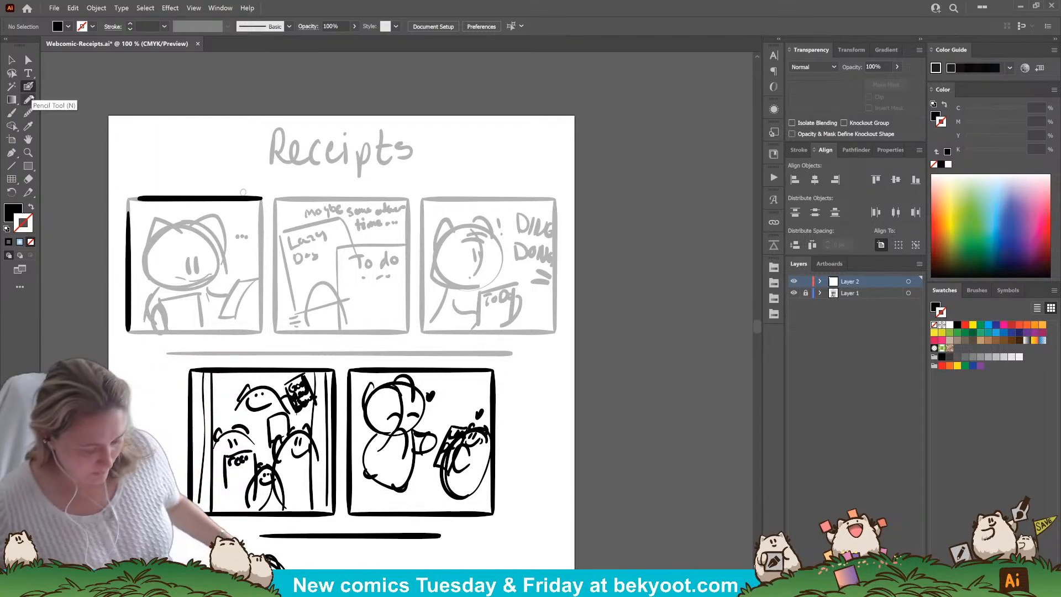
scroll(132, 220, "up", 2)
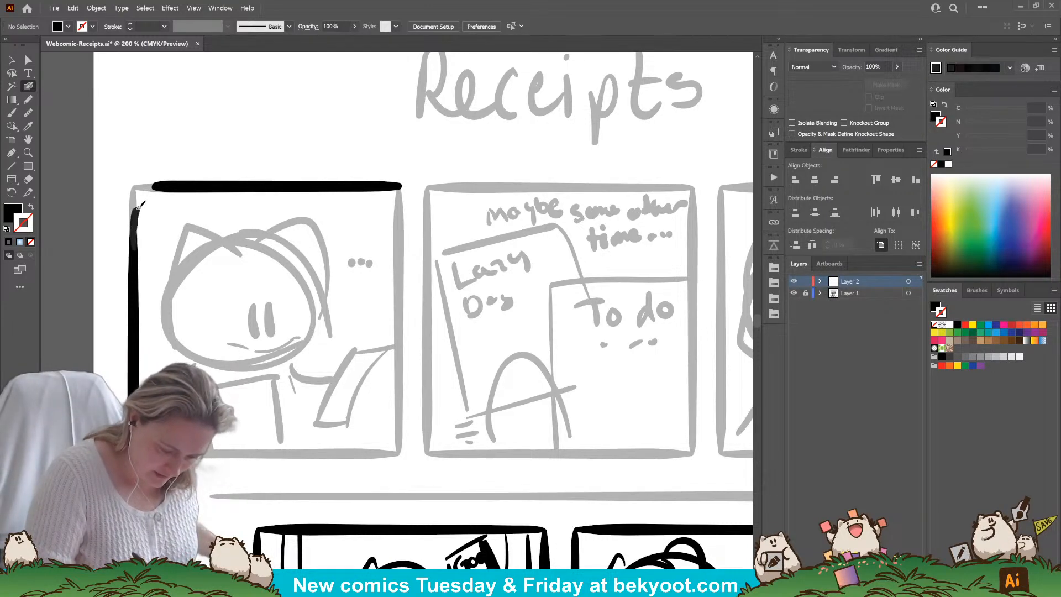
mouse_move(135, 250)
left_mouse_down()
mouse_move(142, 197)
mouse_move(200, 184)
left_mouse_up()
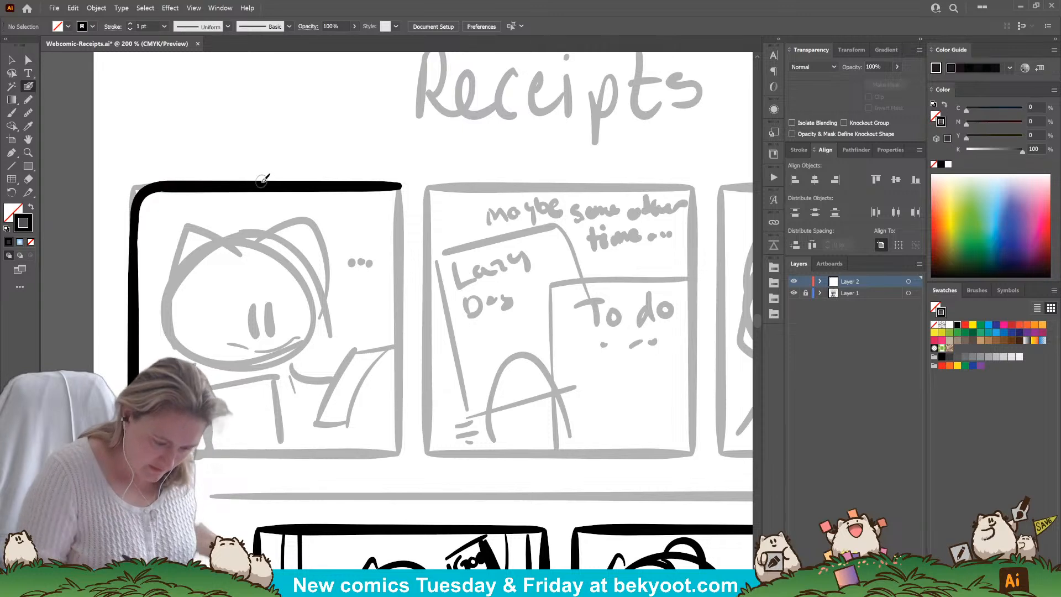
Select the inked left edge, upper edge and rounded corner of the first panel and group them.
key("v")
left_click(238, 188)
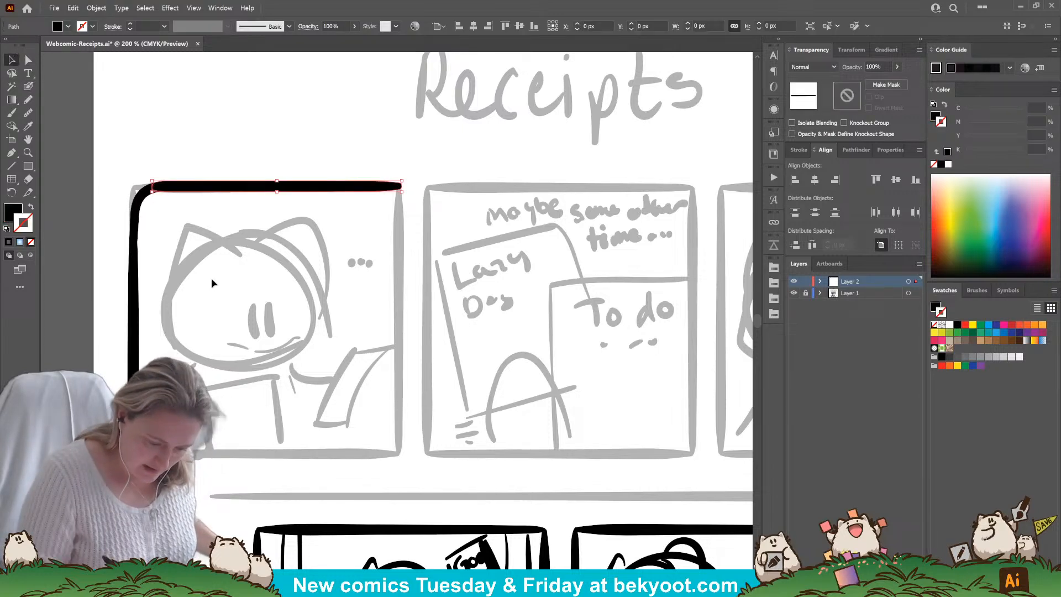
left_click(276, 187)
left_click(293, 162)
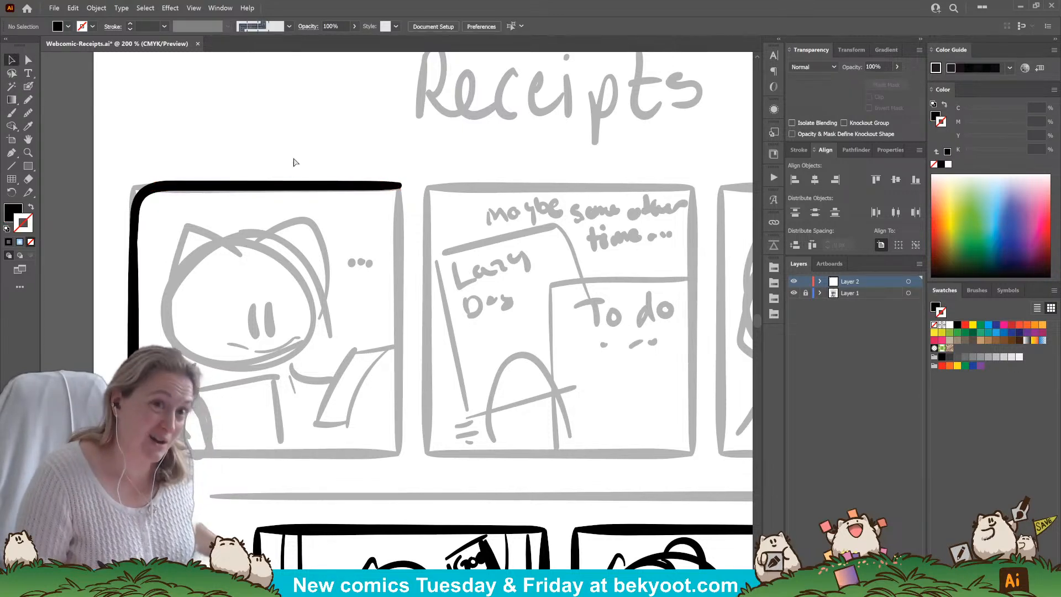
left_click_drag(115, 156, 257, 470)
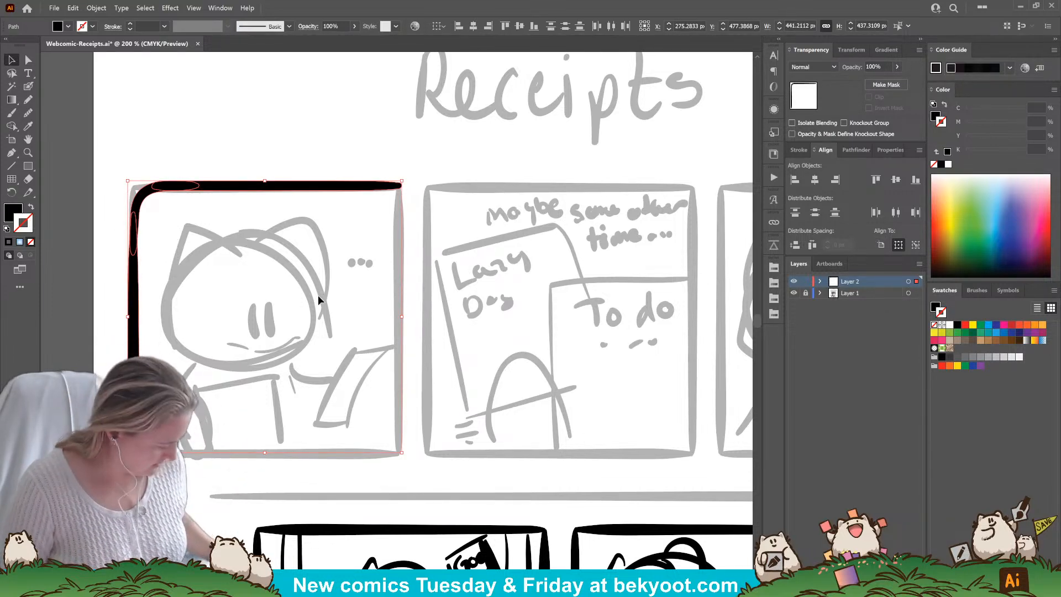
key("ctrl+g")
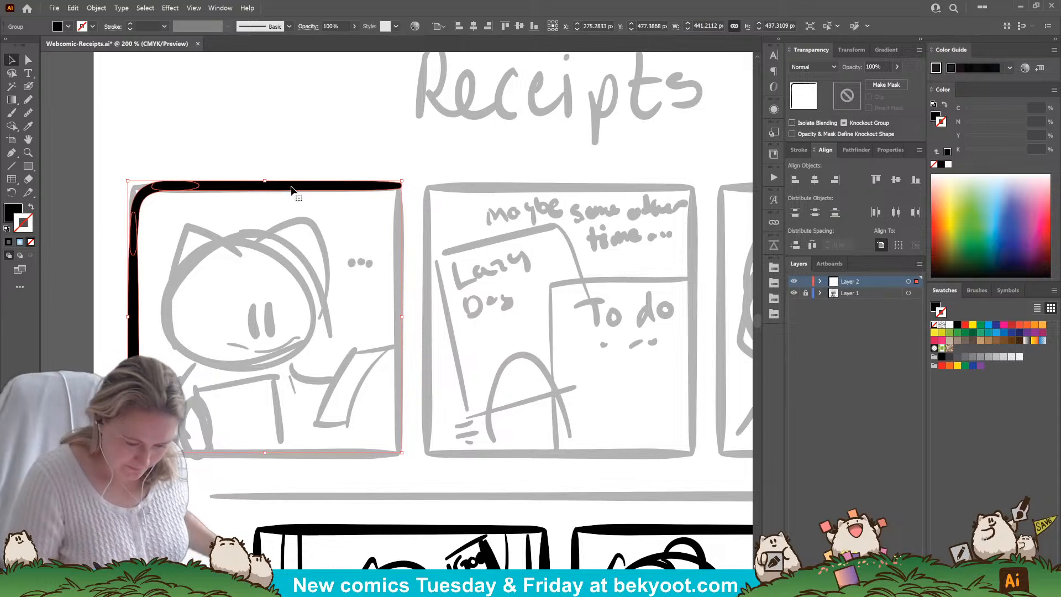
Duplicate the half frame, rotate the copy 180° to close the first panel's frame, and group both halves.
left_click_drag(291, 183, 327, 220)
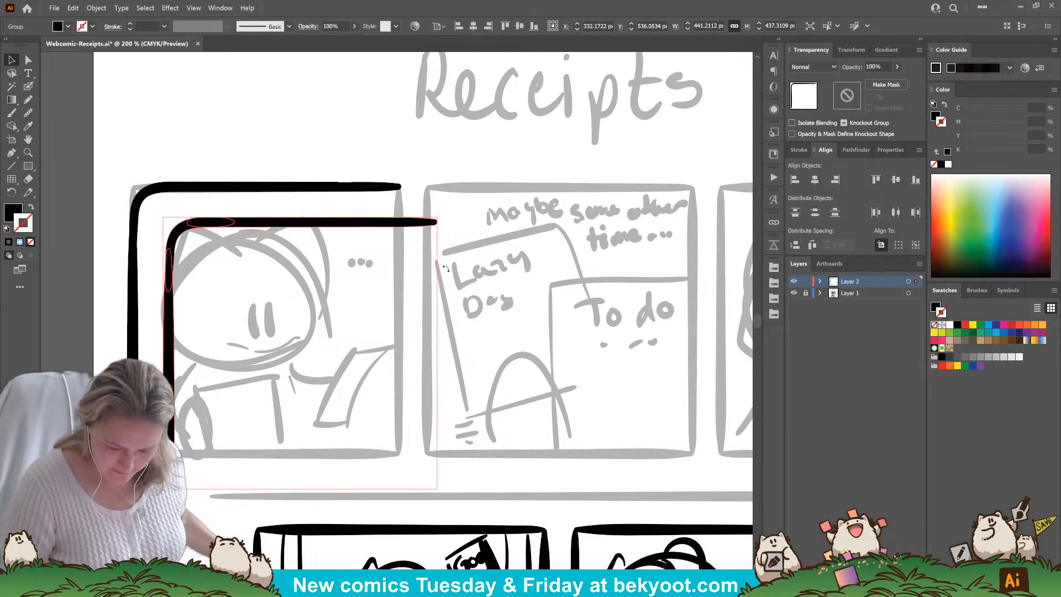
left_click_drag(441, 213, 199, 454)
left_click_drag(433, 239, 399, 202)
left_click(361, 190, "shift")
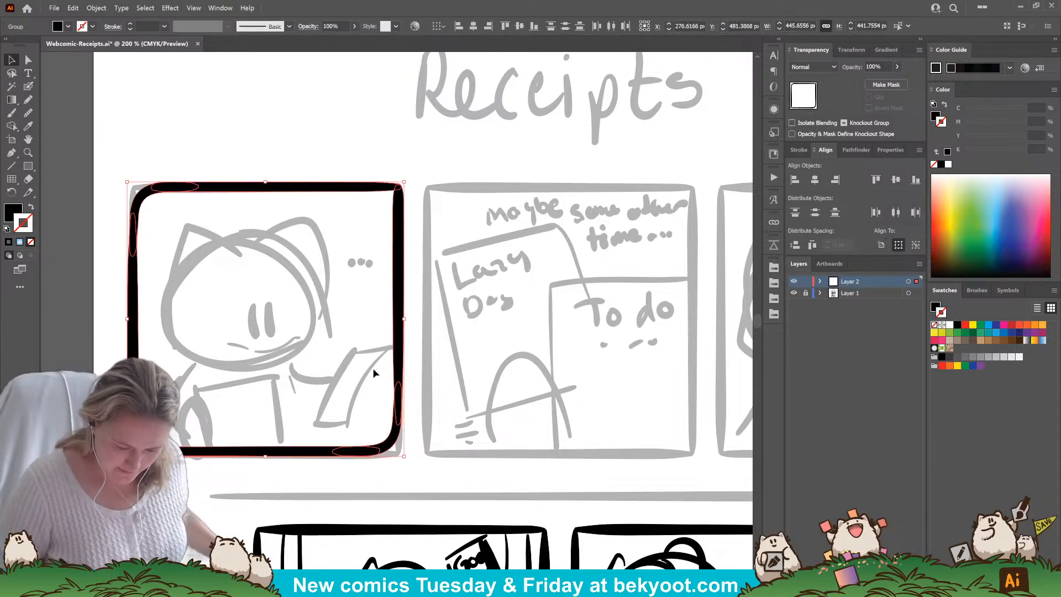
key("ctrl+g")
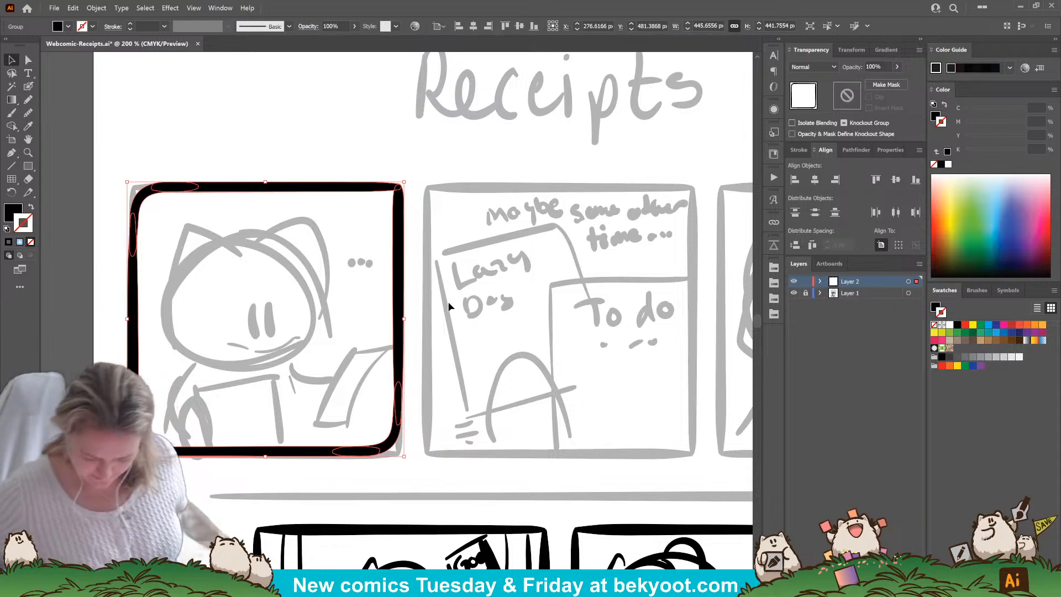
Enlarge the inked frame slightly to about 449 × 445 px and duplicate it over the second and third panels.
scroll(499, 369, "down", 1)
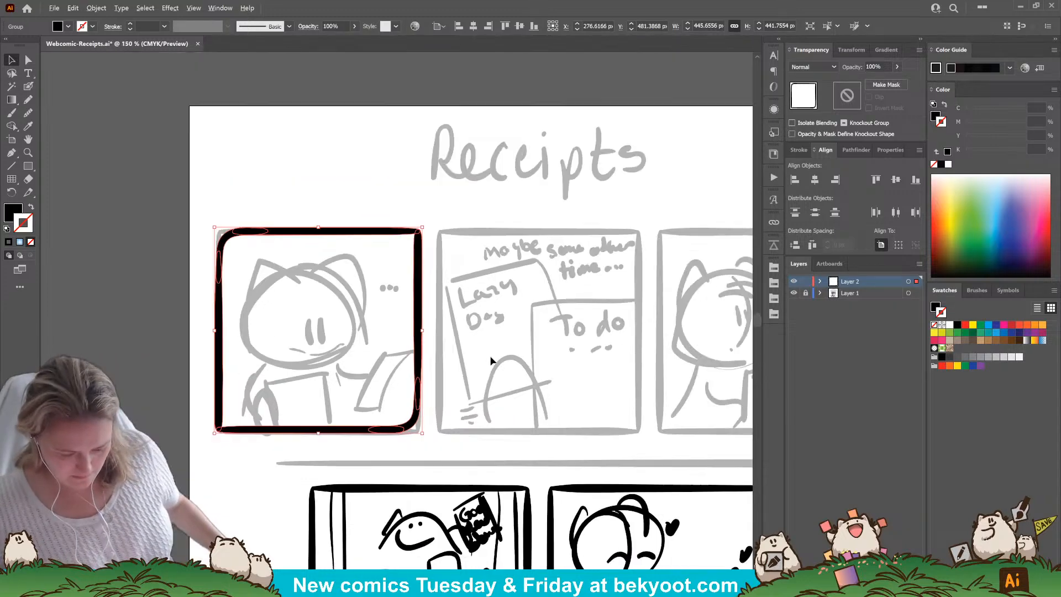
left_click_drag(437, 445, 315, 341)
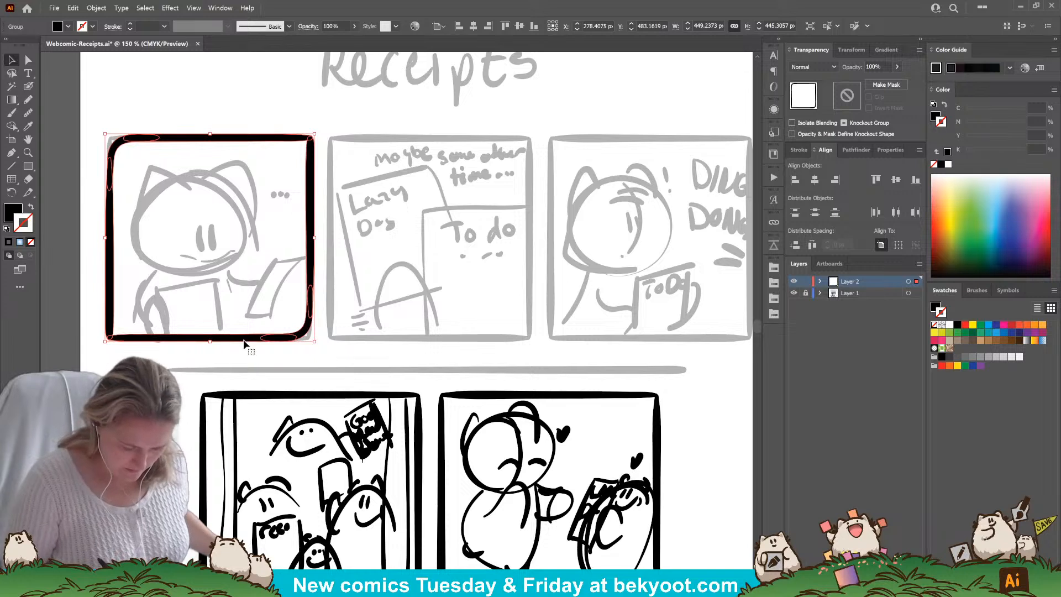
left_click_drag(248, 338, 457, 357)
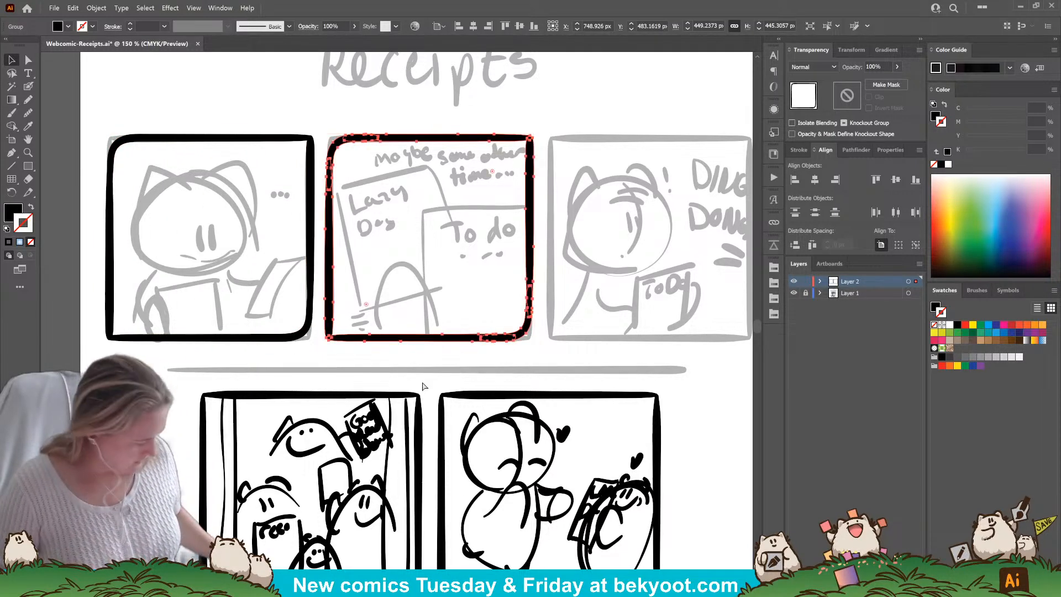
key("ctrl+d")
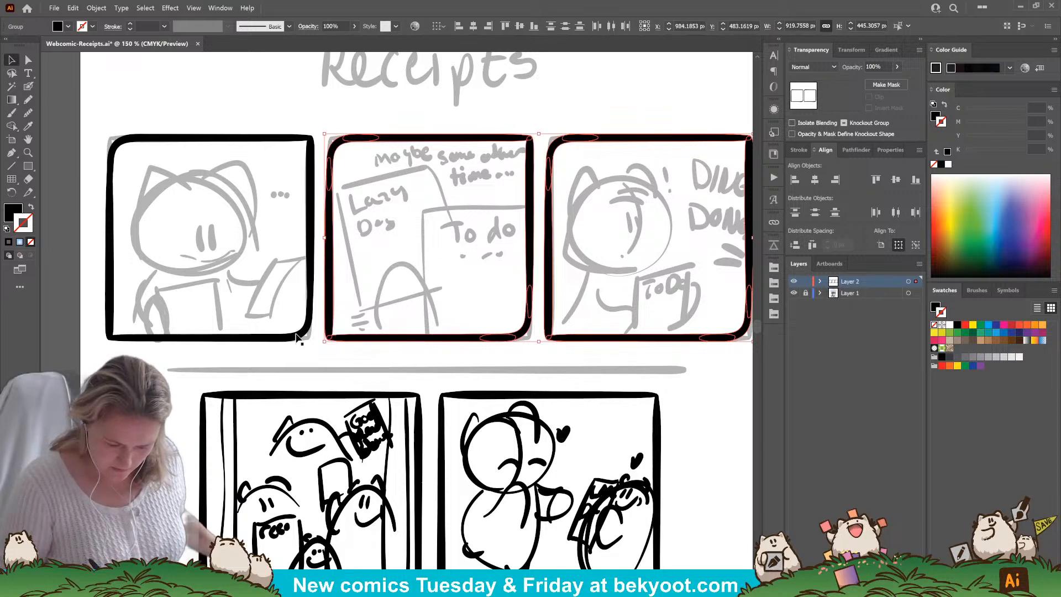
Group the three inked frames to center the row horizontally on the artboard, and ungroup them.
left_click(298, 337, "shift")
key("ctrl+g")
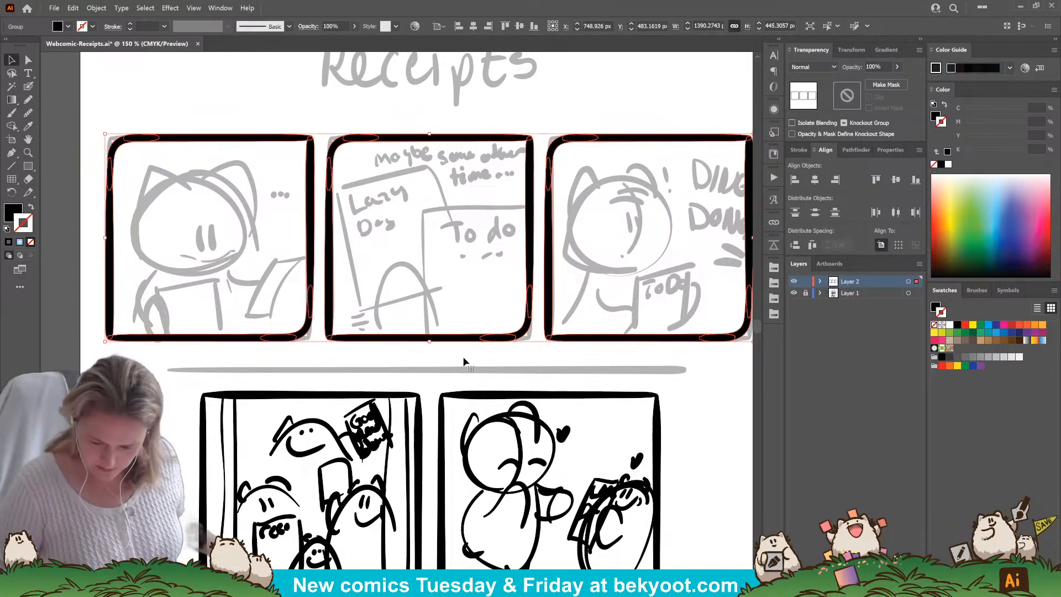
left_click(815, 180)
left_click_drag(474, 362, 416, 373)
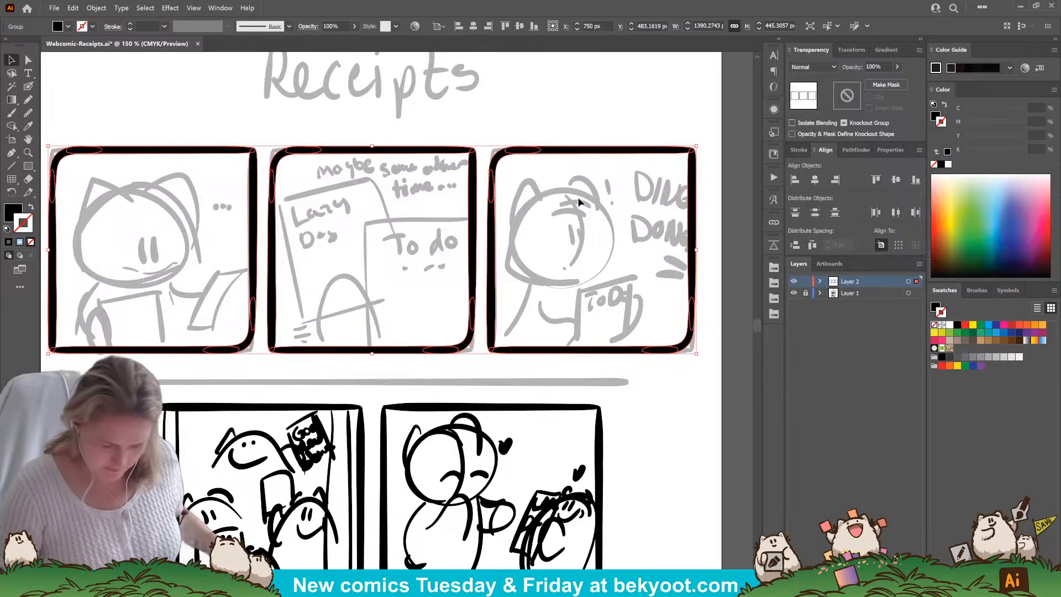
key("ctrl+shift+g")
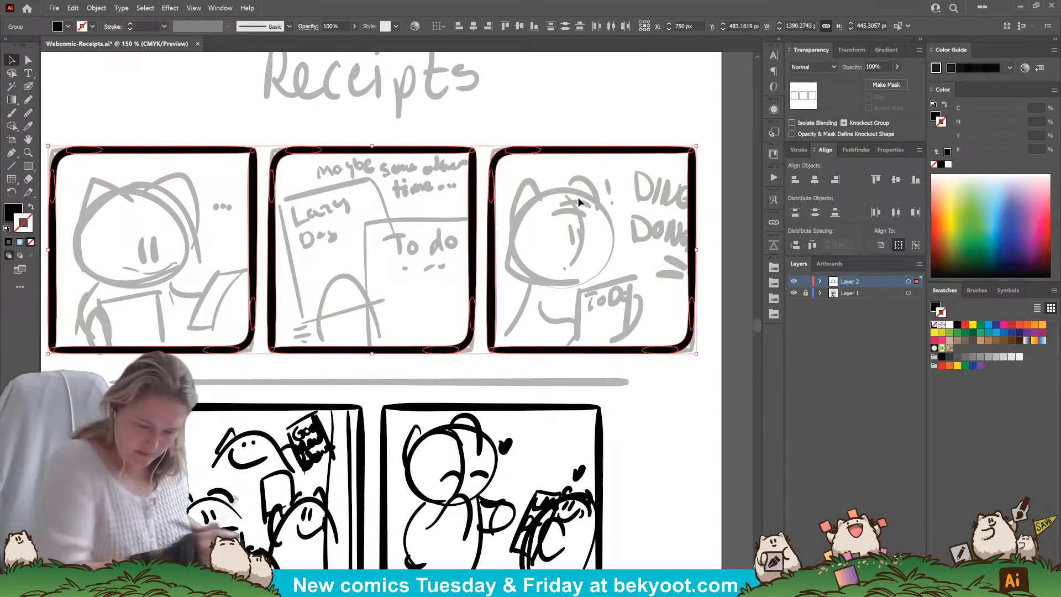
Duplicate the second and third inked frames over the second-row panels and enlarge the copies to about 1000 × 484 px.
left_click(656, 411)
left_click_drag(643, 435, 611, 320)
left_click_drag(413, 174, 476, 188)
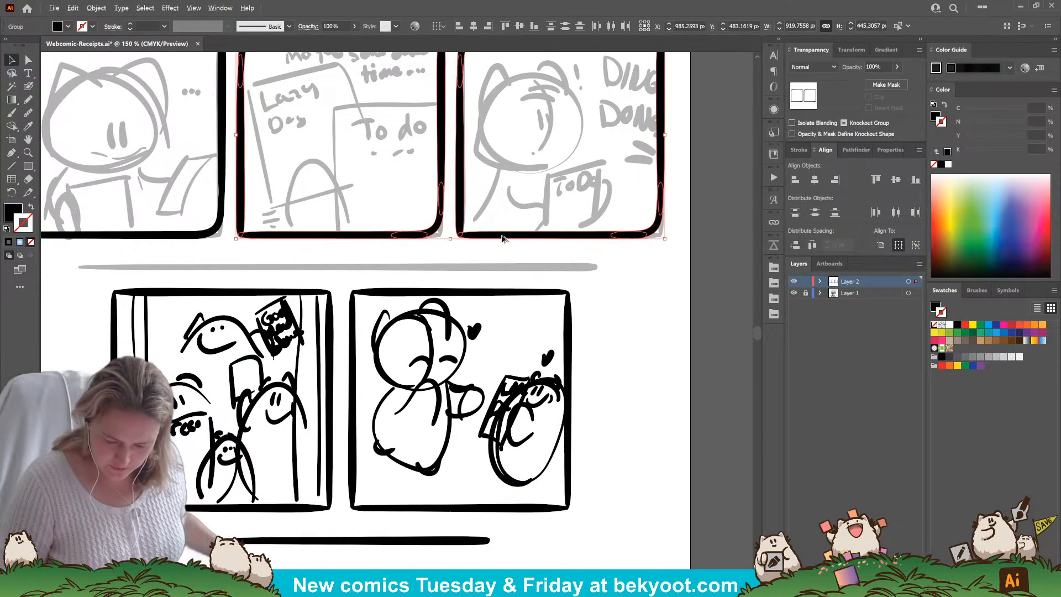
left_click_drag(501, 234, 375, 492)
left_click_drag(539, 493, 577, 526)
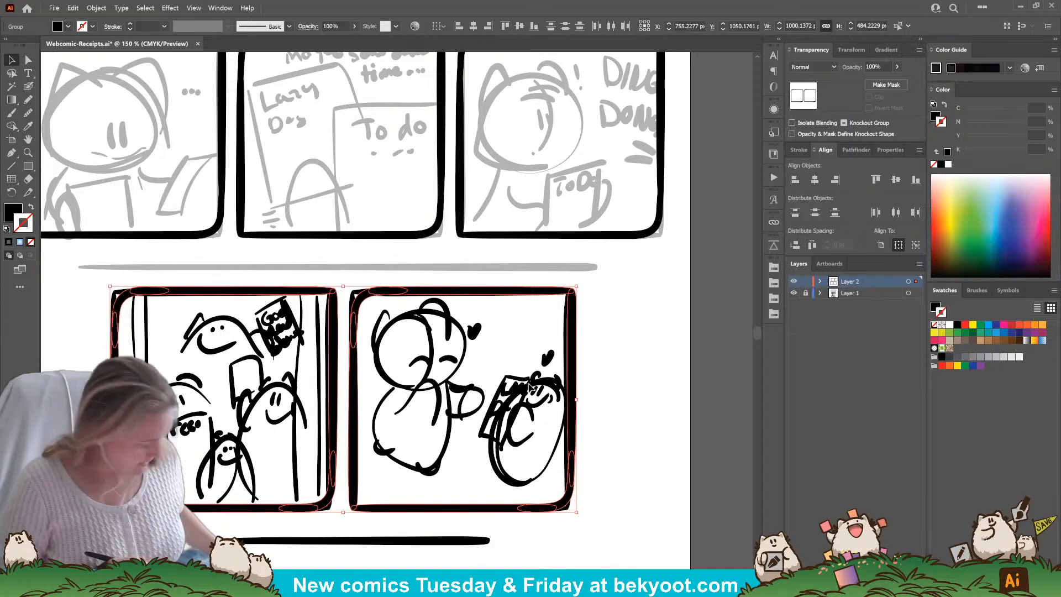
Regroup the two second-row frames and center them horizontally on the artboard.
key("ctrl+shift+g")
key("ctrl+shift+g")
key("ctrl+g")
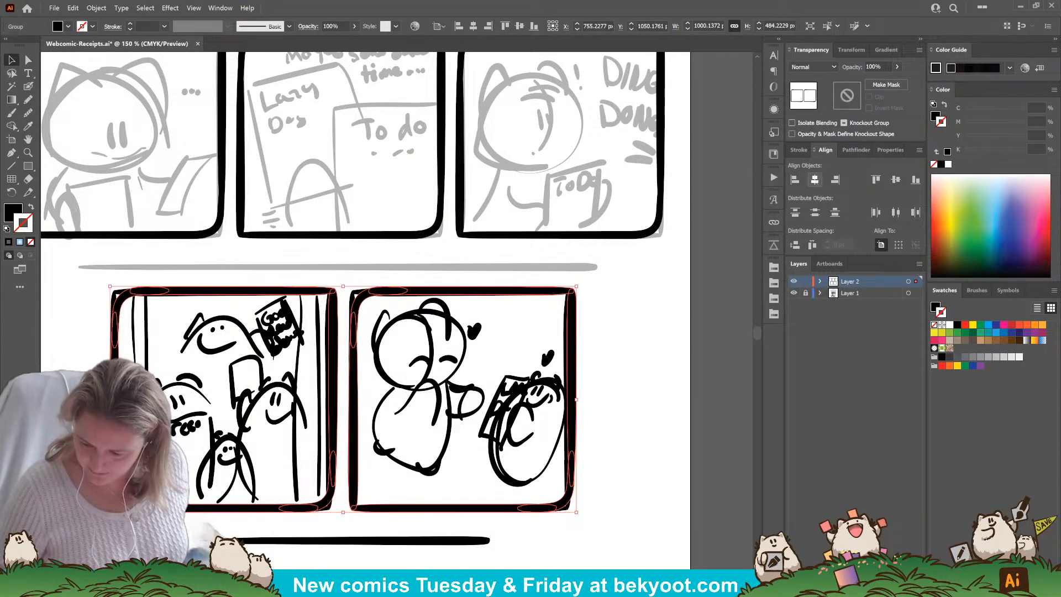
left_click(814, 179)
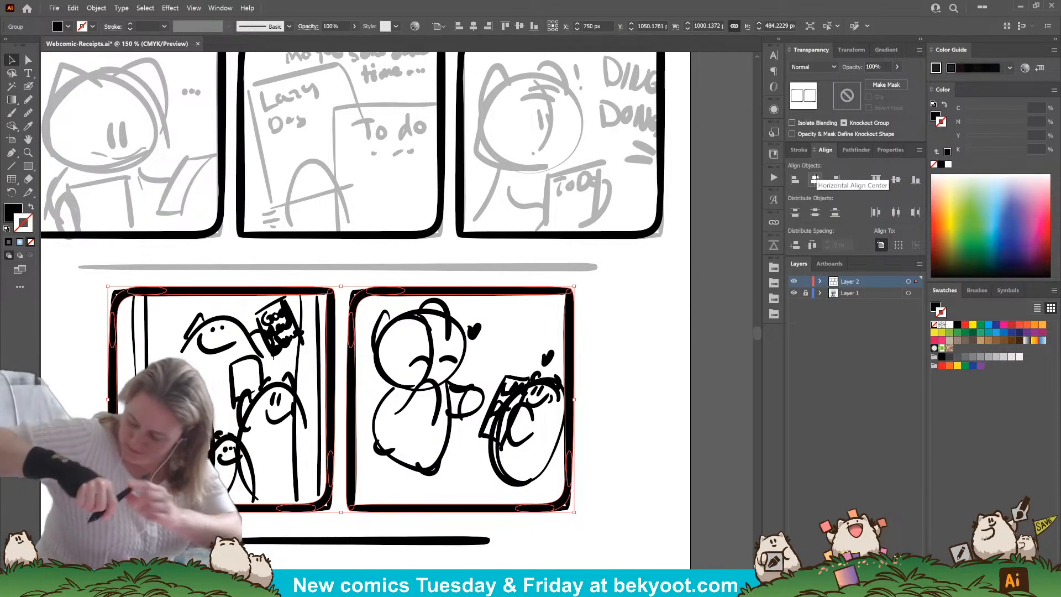
left_click(816, 178)
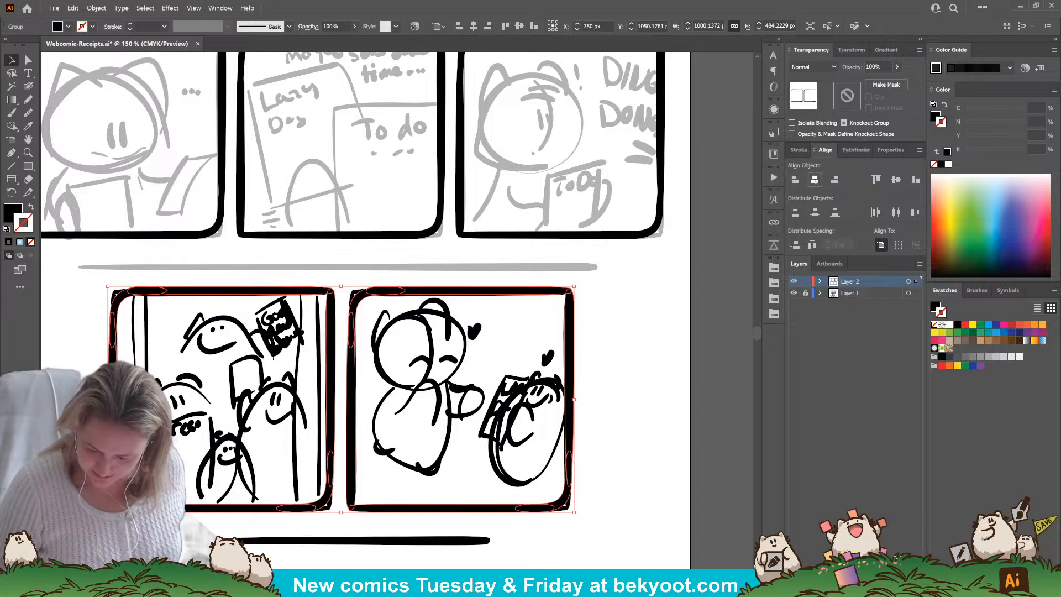
Ungroup the two second-row frames and clear the selection.
left_click(656, 299)
left_click(573, 323)
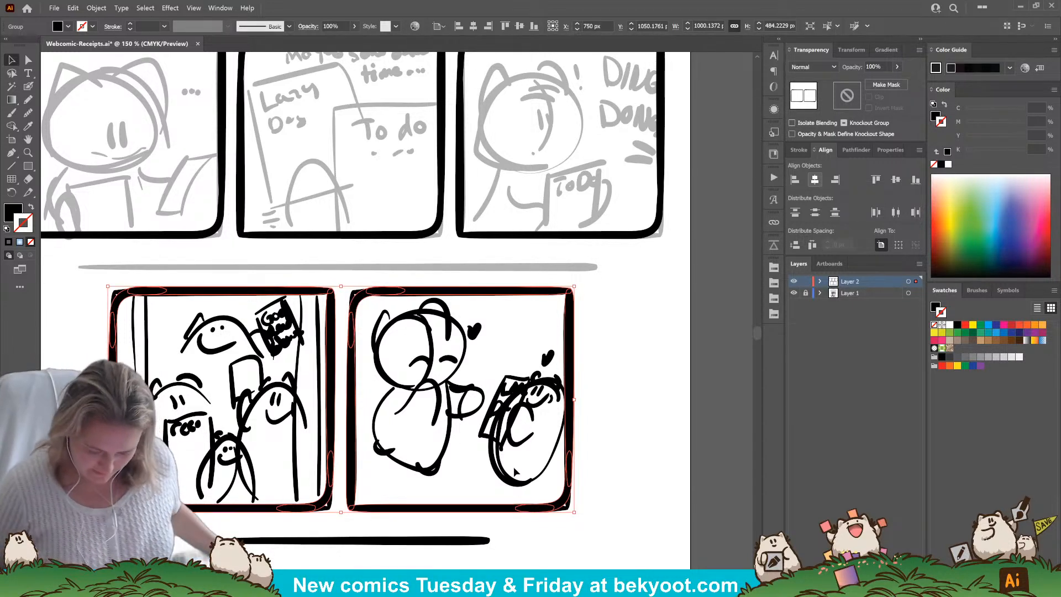
key("ctrl")
key("ctrl")
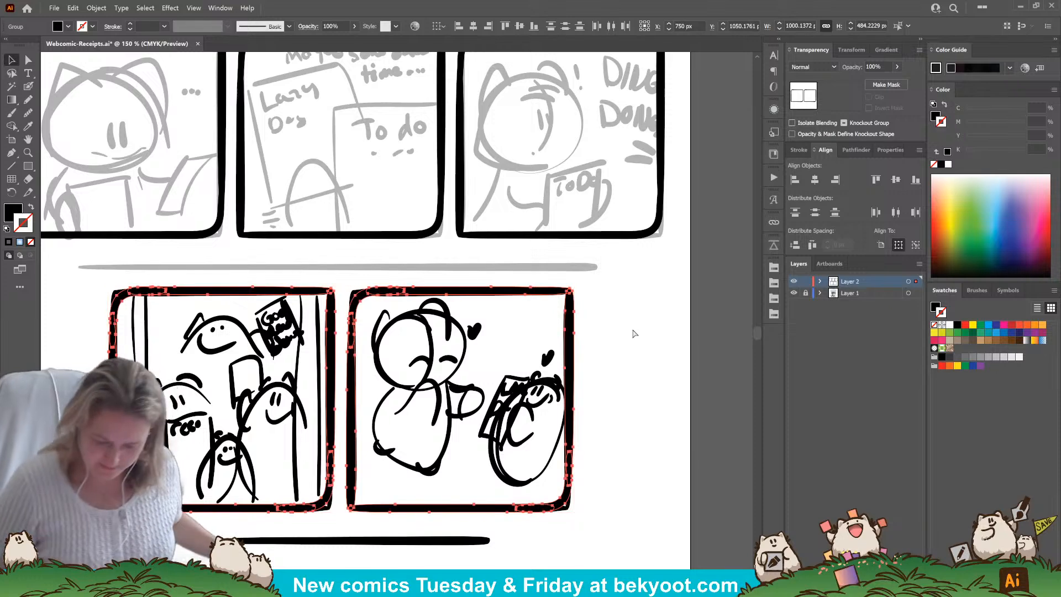
left_click(571, 362)
left_click(623, 334)
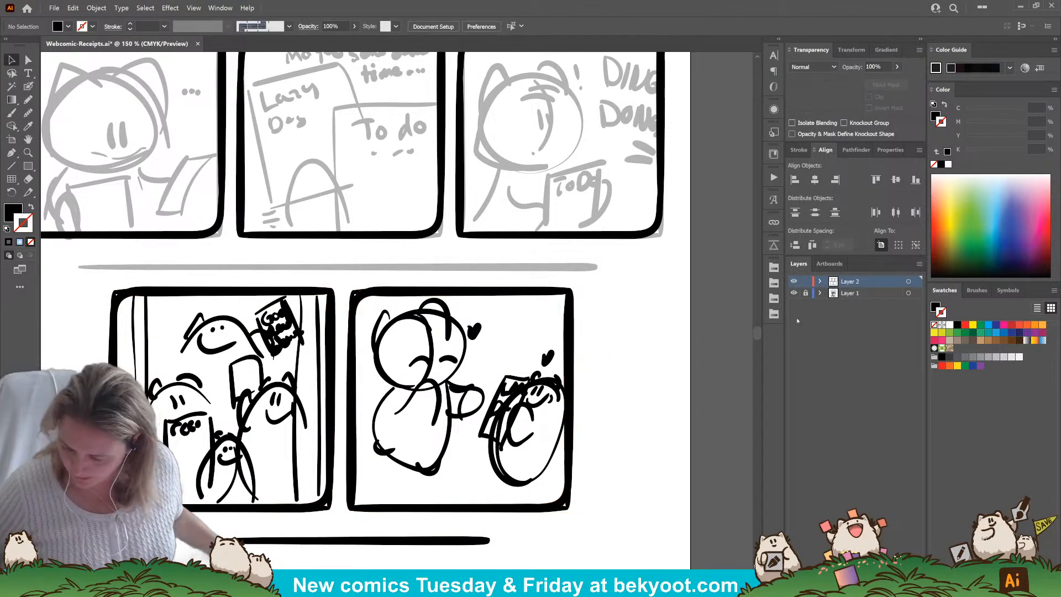
Add the text "Receipts" over the sketched title above the first row of panels.
left_click_drag(299, 268, 394, 396)
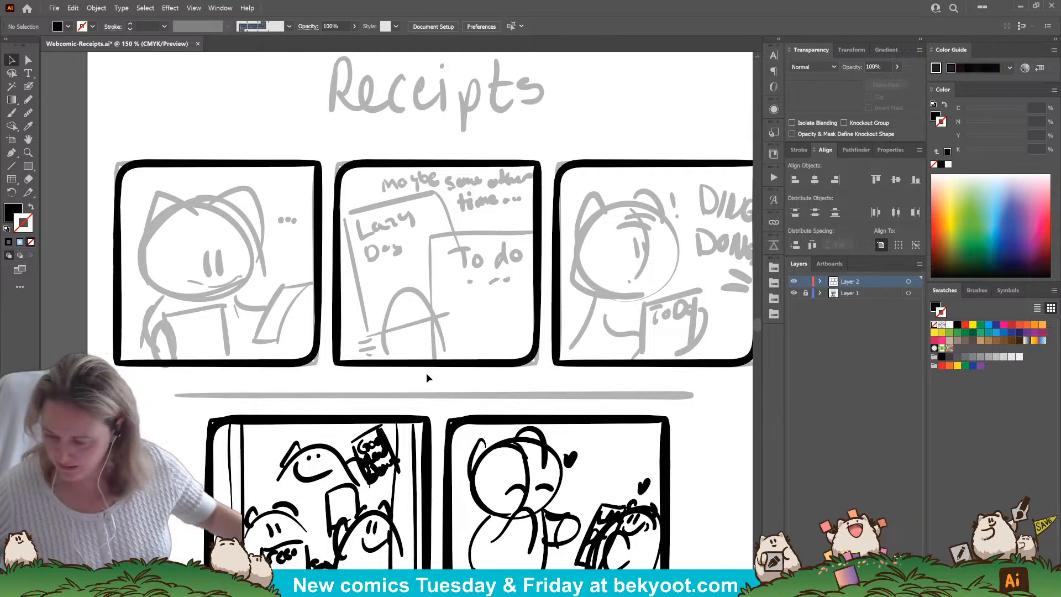
left_click(29, 73)
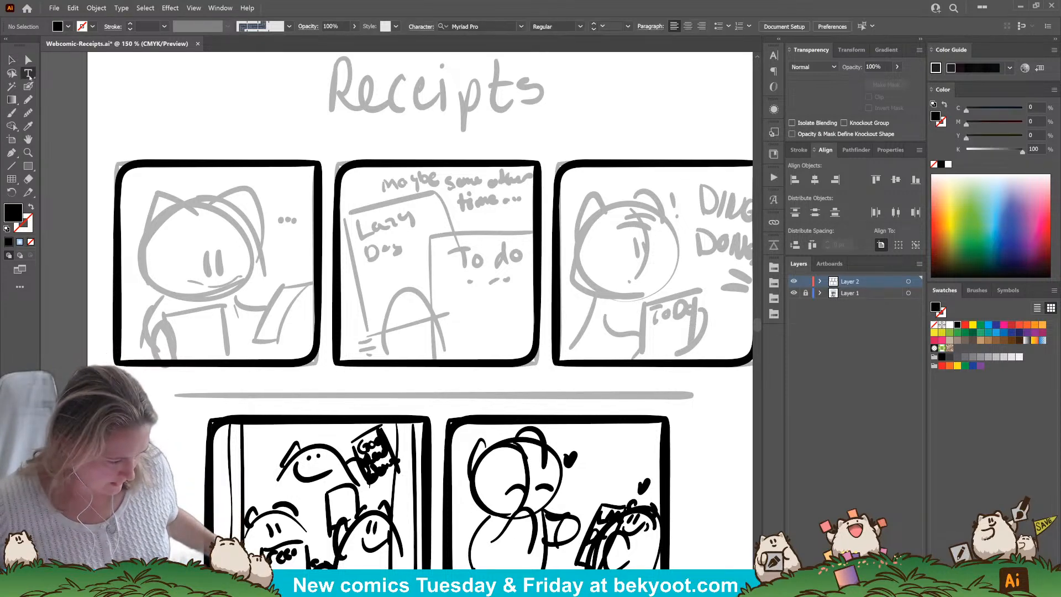
left_click(320, 89)
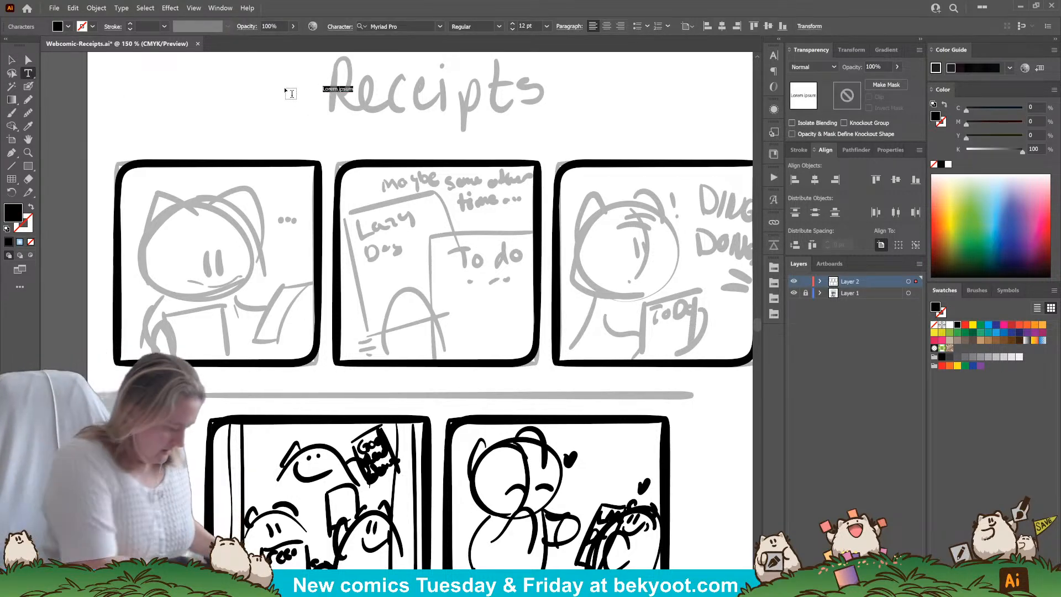
type("Re")
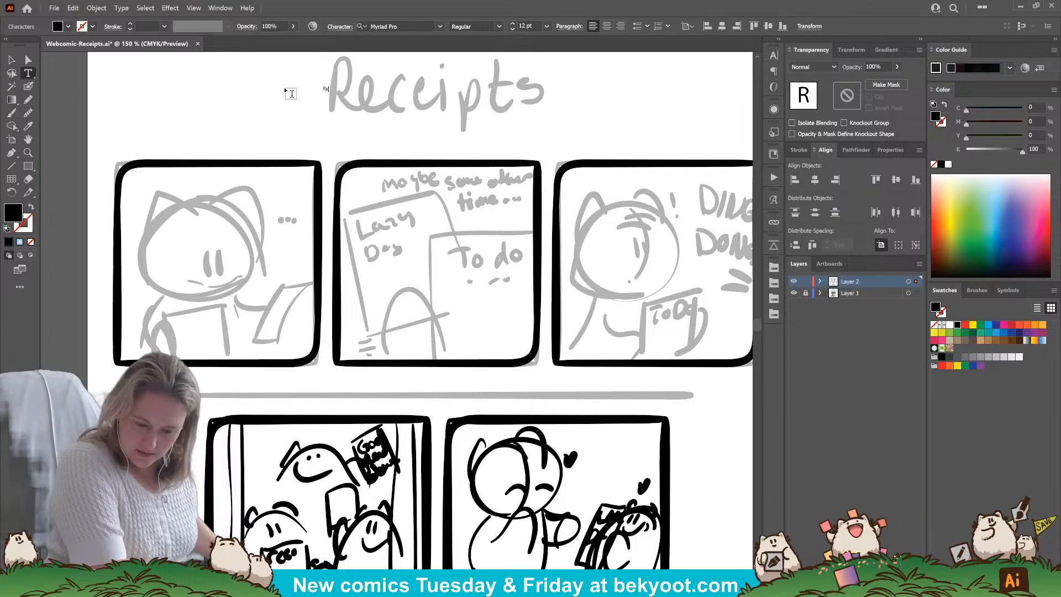
type("ceipts")
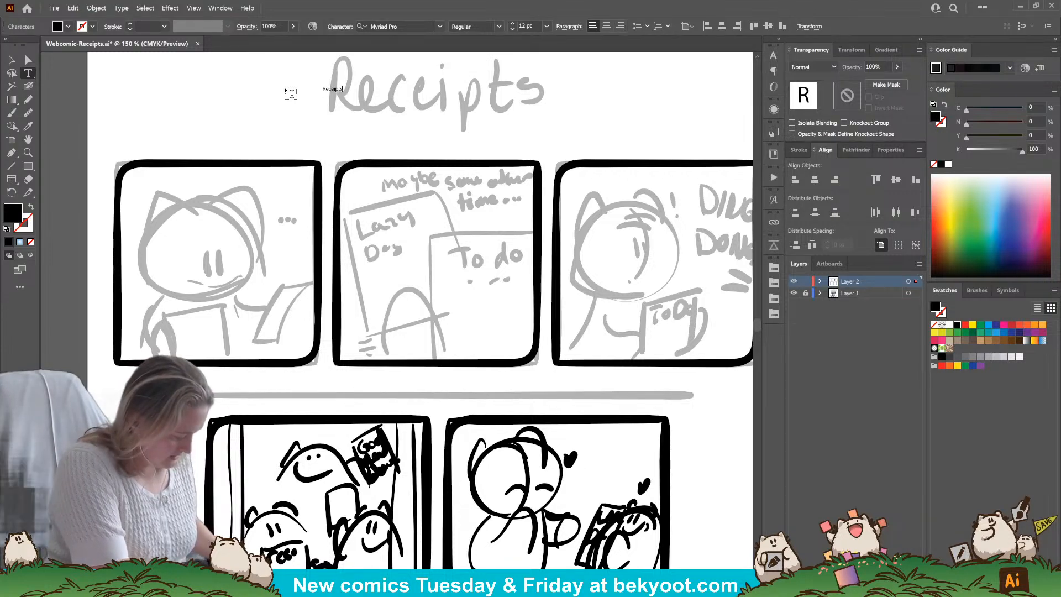
Increase the whole "Receipts" title's font size to 64 pt.
key("ctrl+a")
key("ctrl+shift+period")
key("ctrl+shift+period")
key("ctrl+shift+period")
key("ctrl+shift+period")
key("ctrl+shift+period")
key("ctrl+shift+period")
key("ctrl+shift+period")
key("ctrl+shift+period")
key("ctrl+shift+period")
key("ctrl+shift+period")
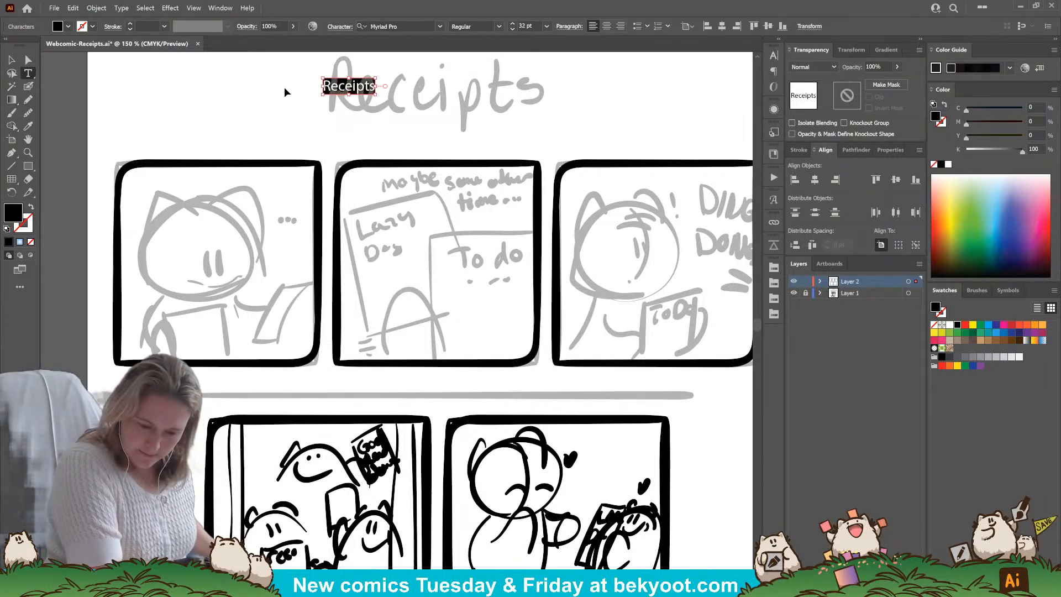
key("ctrl+shift+period")
key("ctrl+shift+period")
key("ctrl+shift+period")
key("ctrl+shift+period")
key("ctrl+shift+period")
key("ctrl+shift+period")
key("ctrl+shift+period")
key("ctrl+shift+period")
key("ctrl+shift+period")
key("ctrl+shift+period")
key("ctrl+shift+period")
key("ctrl+shift+period")
key("ctrl+shift+period")
key("ctrl+shift+period")
key("ctrl+shift+period")
key("ctrl+shift+period")
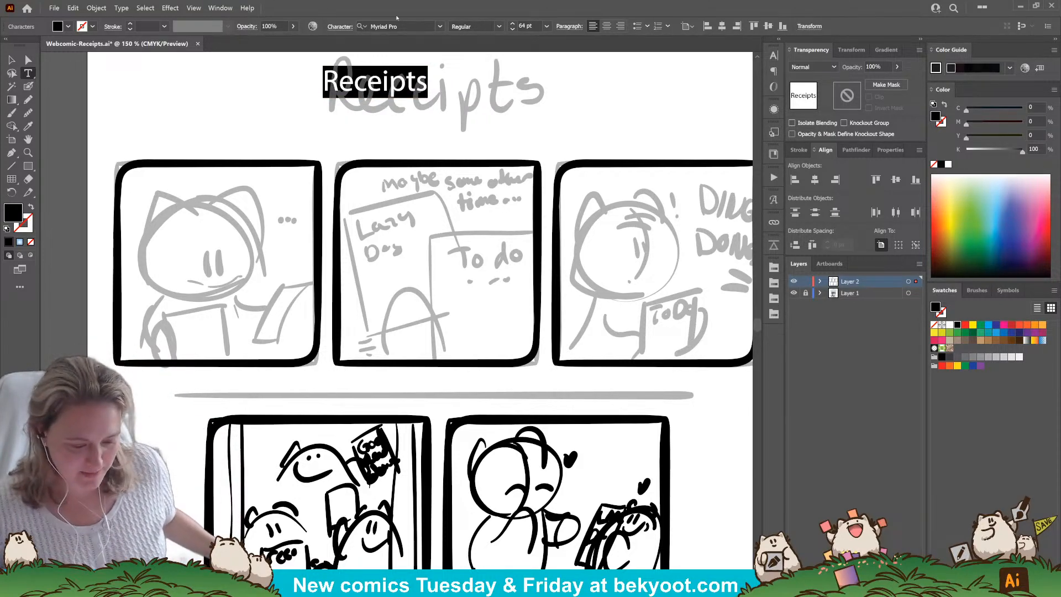
Set the "Receipts" title in the KG Second Chances Solid font.
left_click(439, 27)
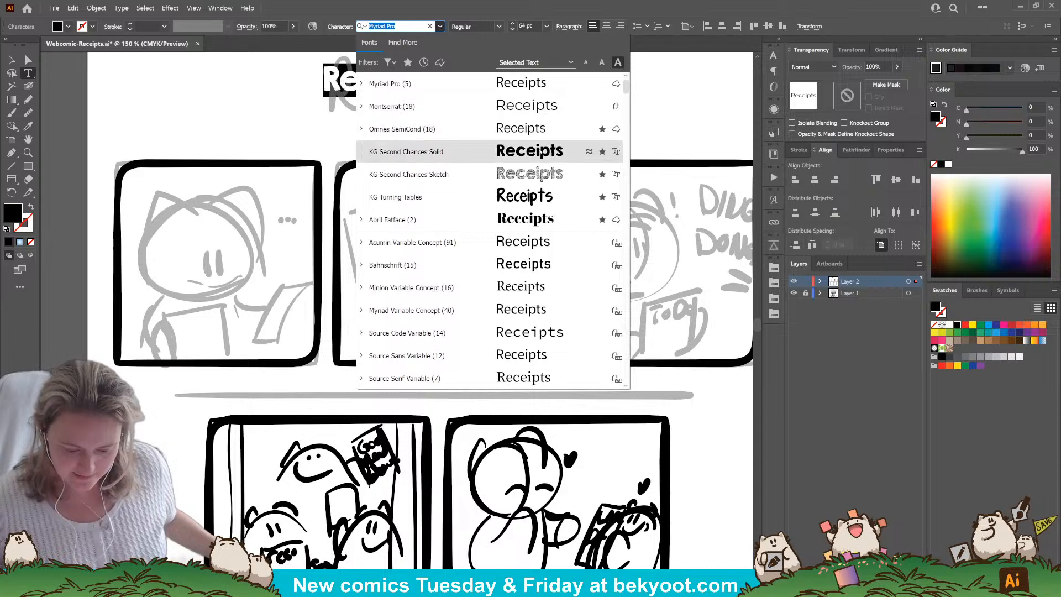
left_click(533, 145)
left_click(12, 59)
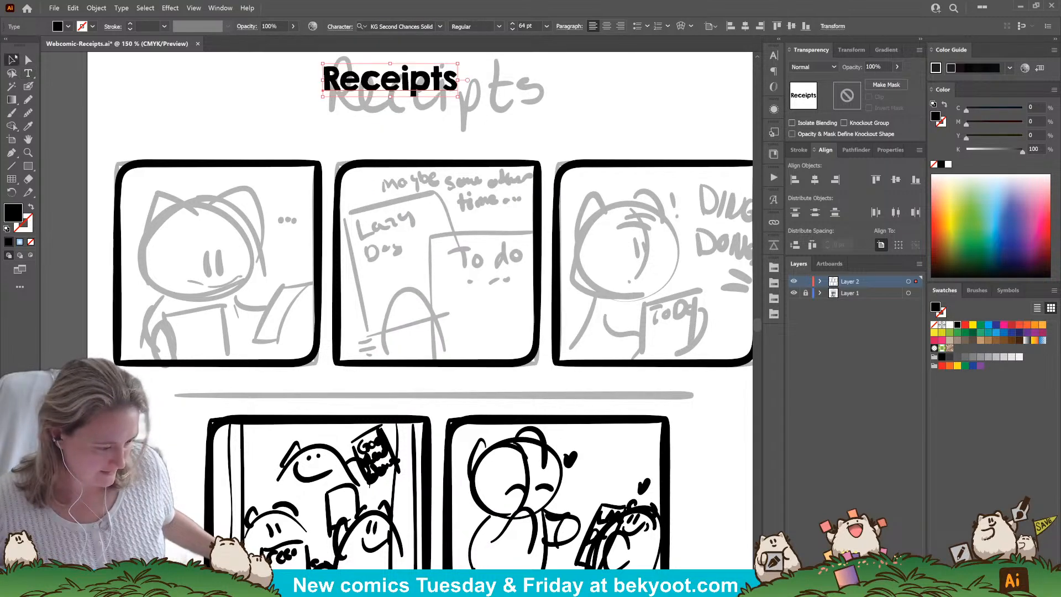
Enlarge the "Receipts" title to about 158 pt and center it horizontally on the artboard.
left_click_drag(460, 97, 568, 138)
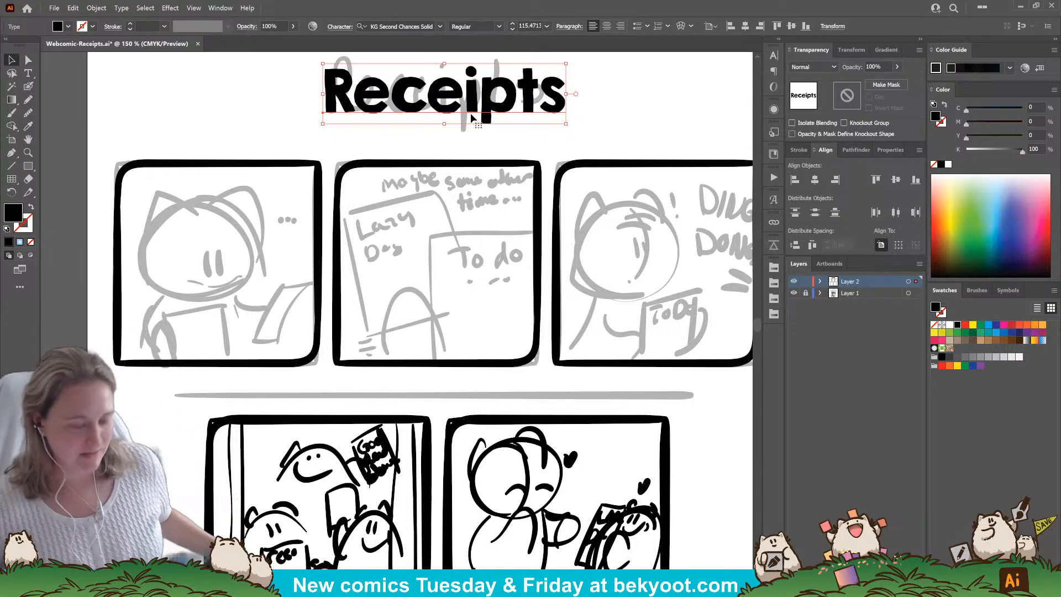
scroll(467, 109, "down", 1)
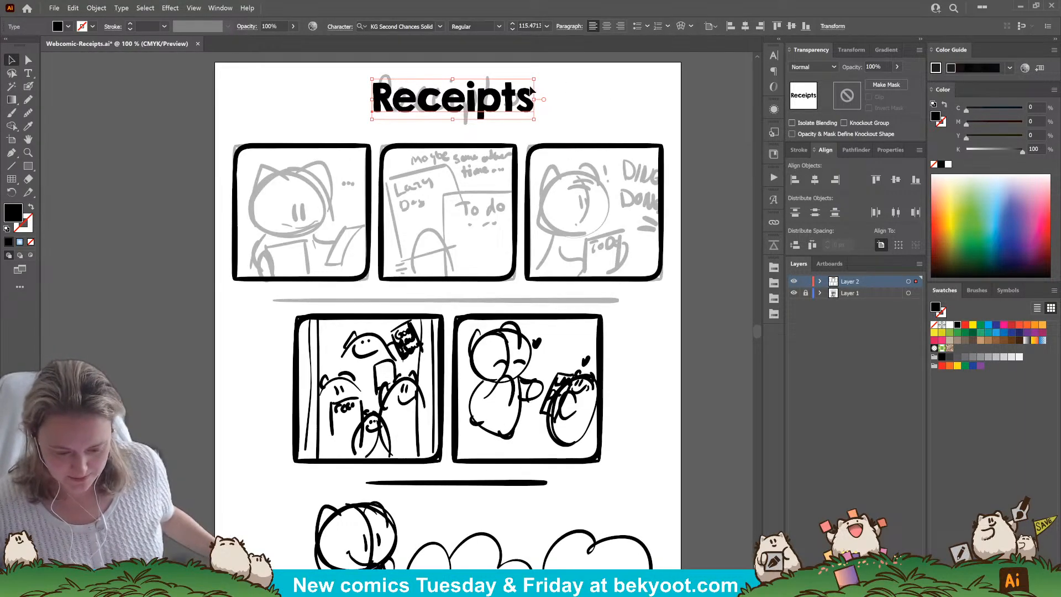
left_click_drag(536, 80, 563, 72)
left_click(815, 179)
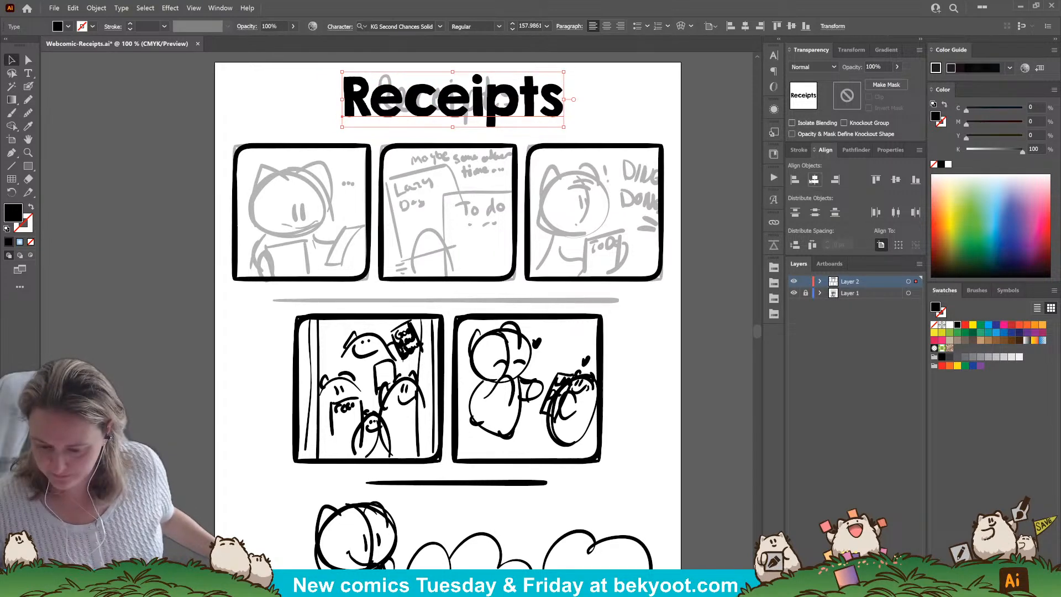
left_click(618, 105)
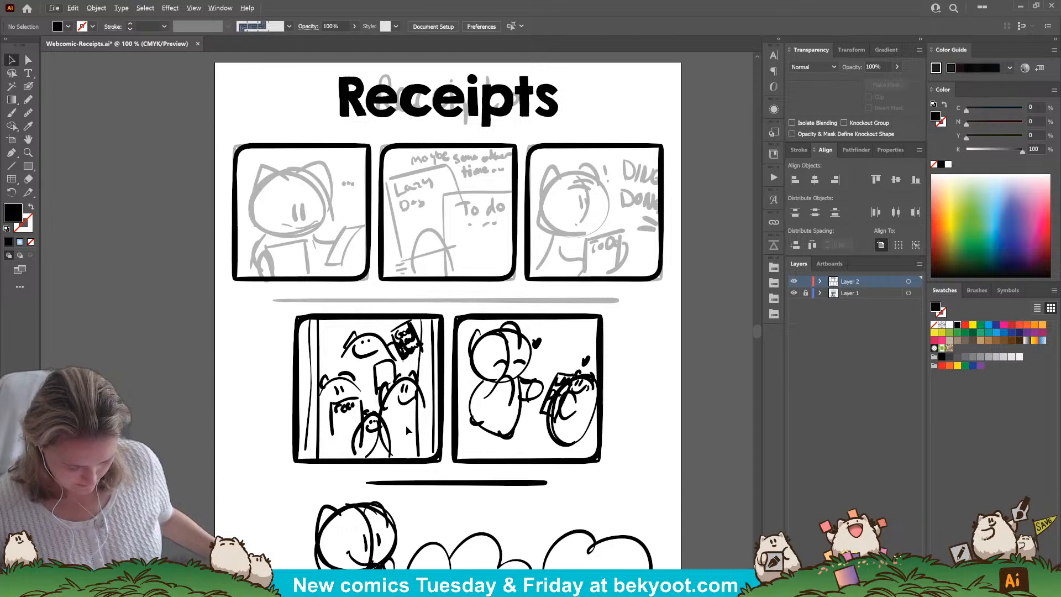
Ink a closed rounded outline of the cat's head over the first panel's sketch with the Blob Brush.
scroll(511, 426, "down", 3)
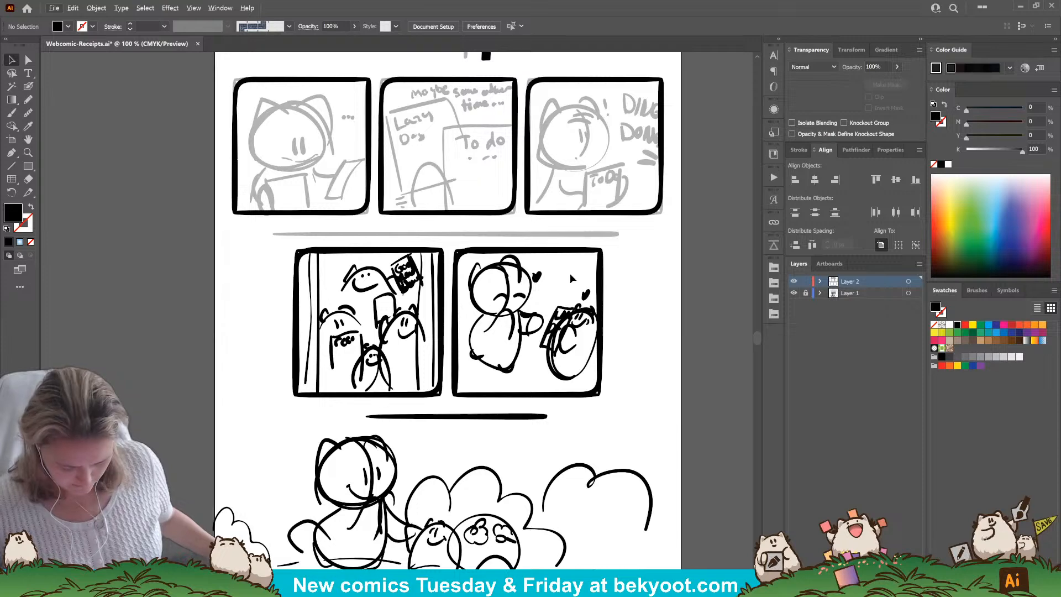
scroll(452, 383, "down", 3)
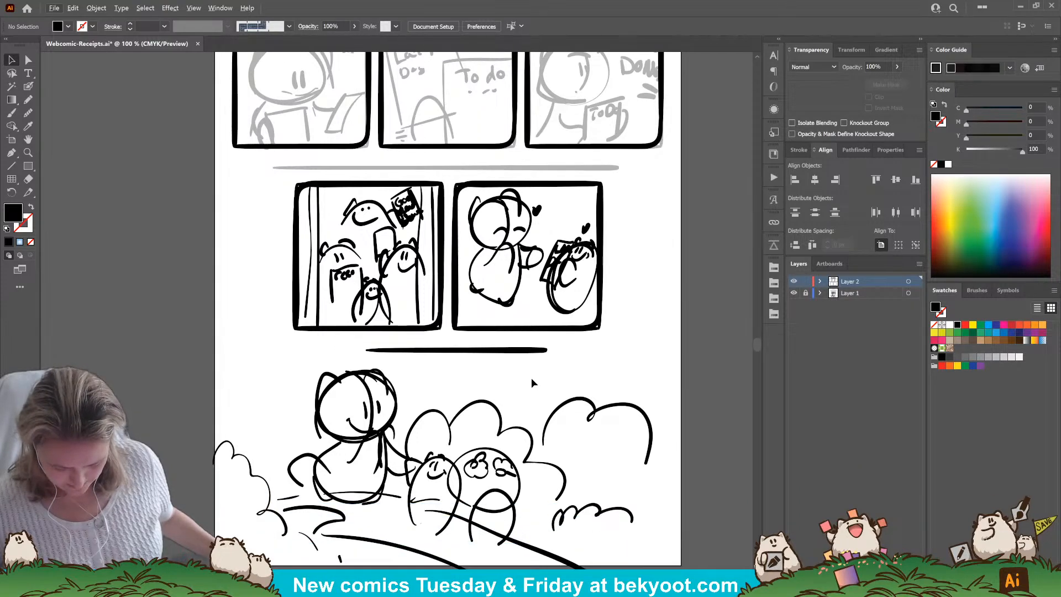
scroll(451, 290, "up", 2)
scroll(460, 298, "down", 1)
scroll(459, 301, "down", 1)
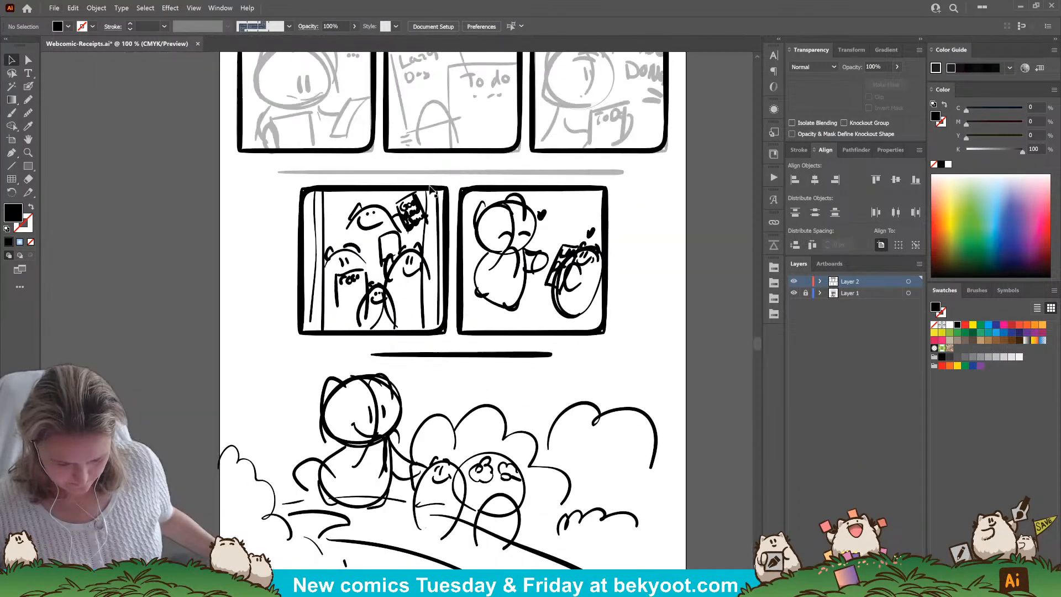
scroll(387, 276, "up", 5)
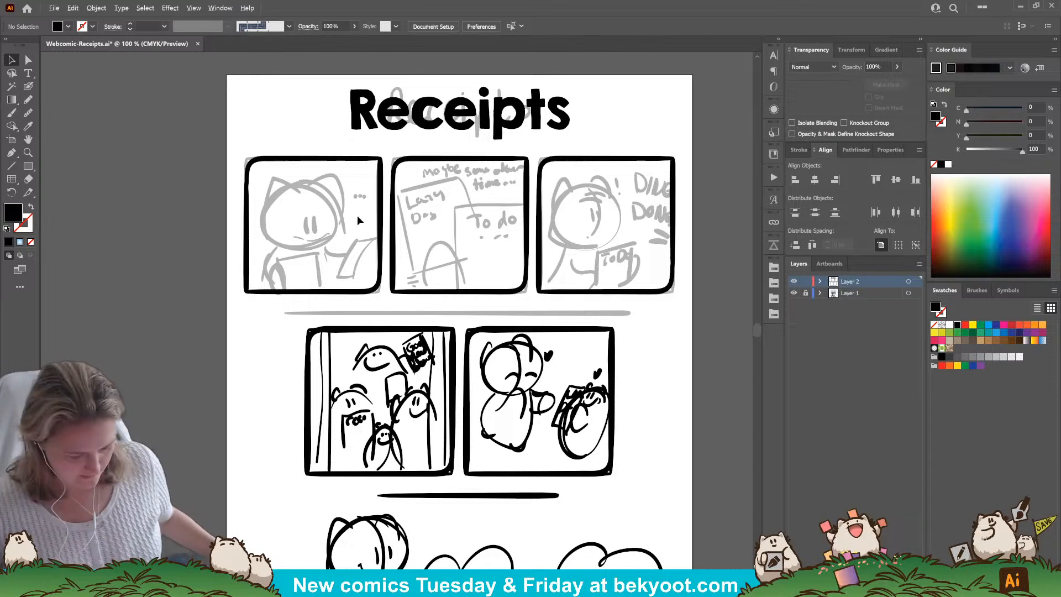
scroll(315, 216, "up", 1)
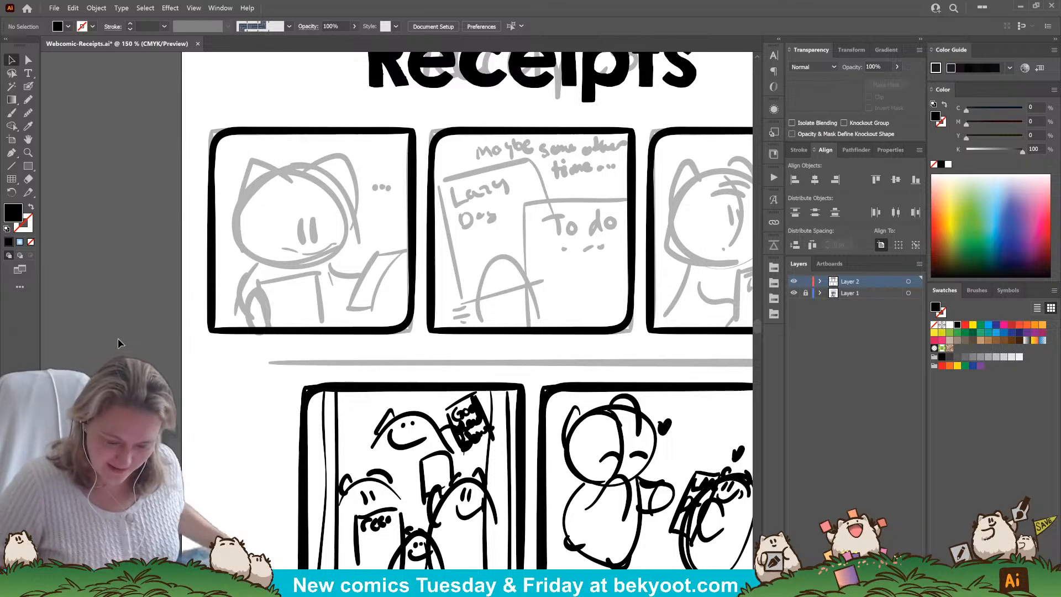
left_click(28, 85)
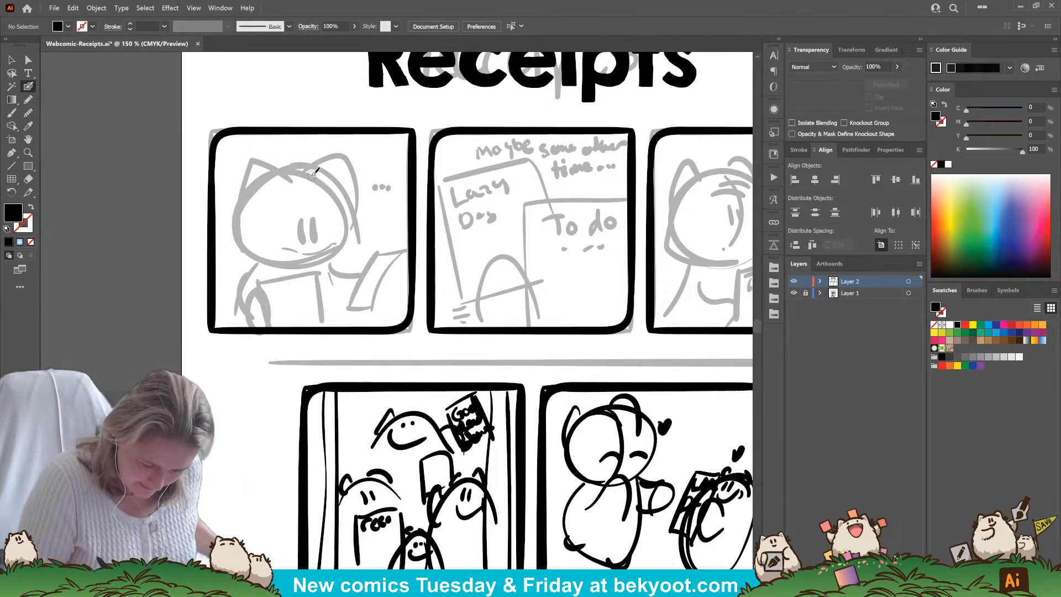
mouse_move(312, 173)
left_mouse_down()
mouse_move(260, 185)
mouse_move(244, 235)
left_mouse_up()
key("ctrl+z")
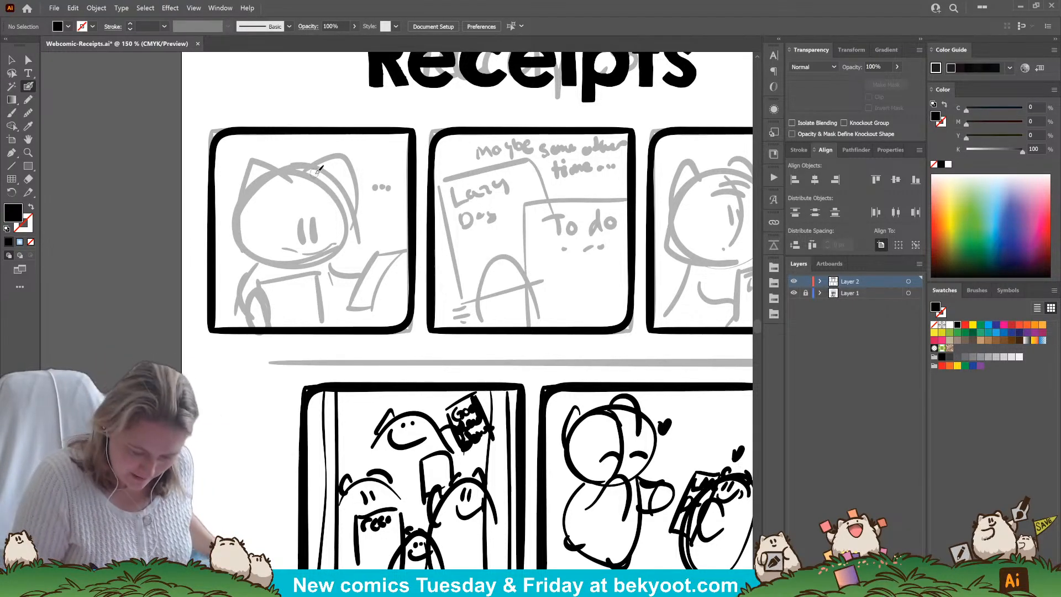
mouse_move(322, 179)
left_mouse_down()
mouse_move(294, 168)
mouse_move(266, 179)
mouse_move(249, 202)
mouse_move(245, 253)
mouse_move(299, 259)
mouse_move(343, 238)
mouse_move(340, 199)
mouse_move(296, 171)
left_mouse_up()
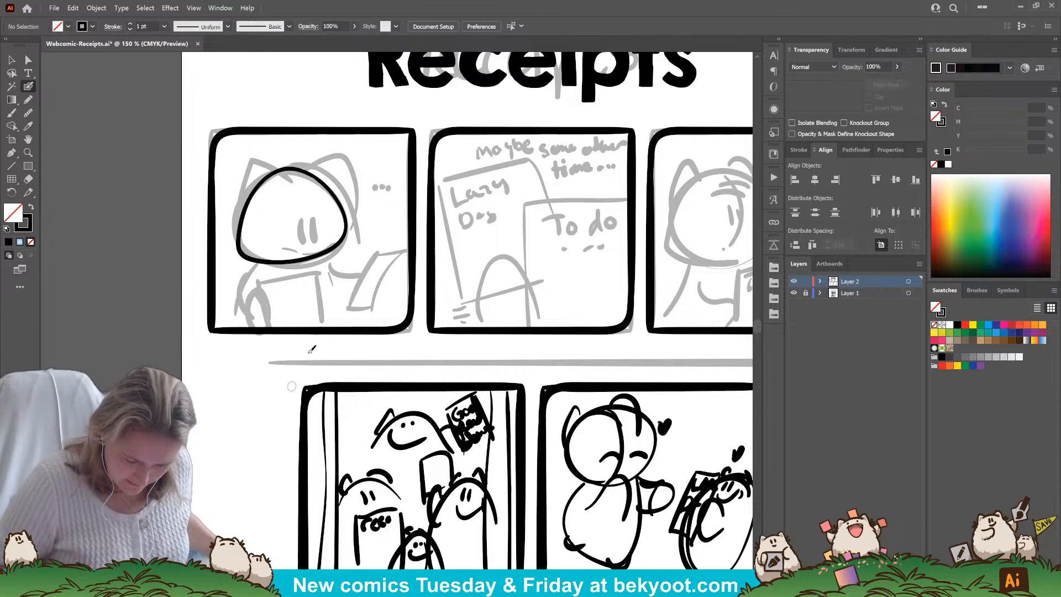
Rotate the cat's head outline slightly clockwise and draw a curved vertical center line through it.
left_click(339, 242, "ctrl")
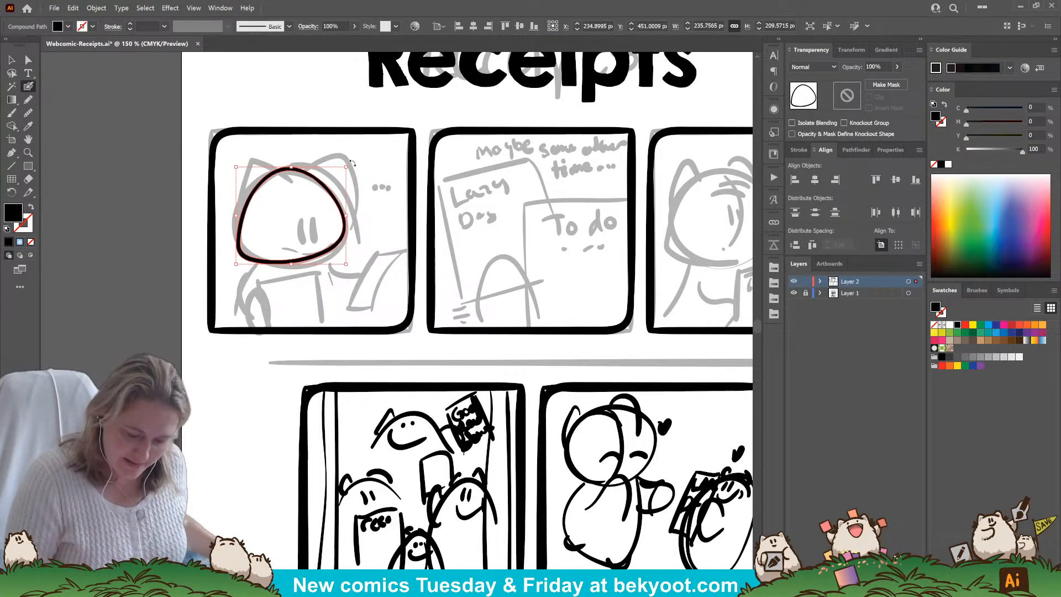
left_click(278, 159, "ctrl")
mouse_move(278, 159)
left_mouse_down()
mouse_move(313, 231)
mouse_move(307, 297)
left_mouse_up()
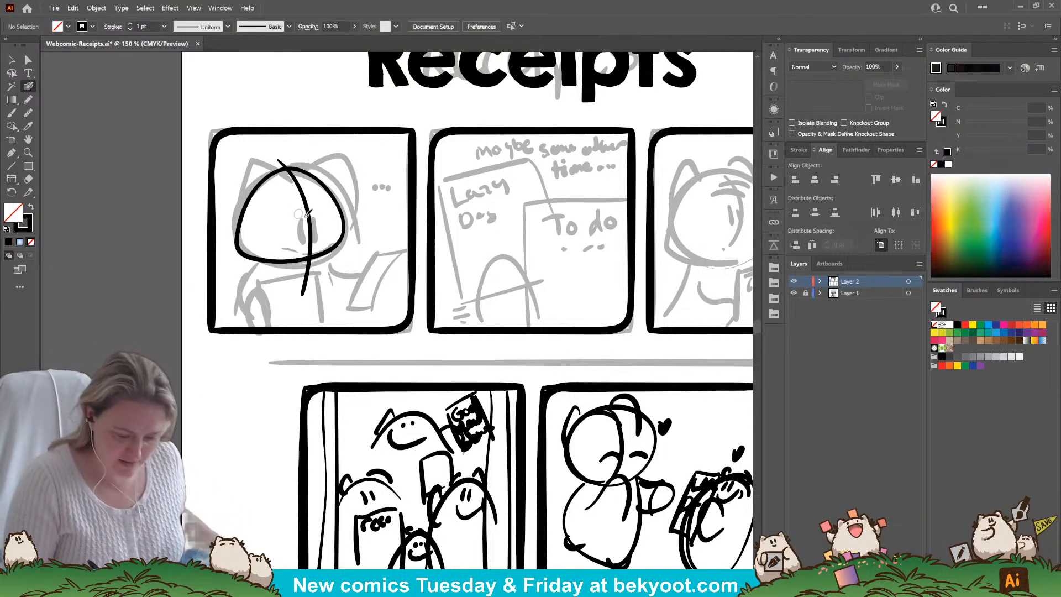
Select the head outline together with its center line and group them.
left_click(310, 228, "ctrl")
left_click(344, 227, "ctrl+shift")
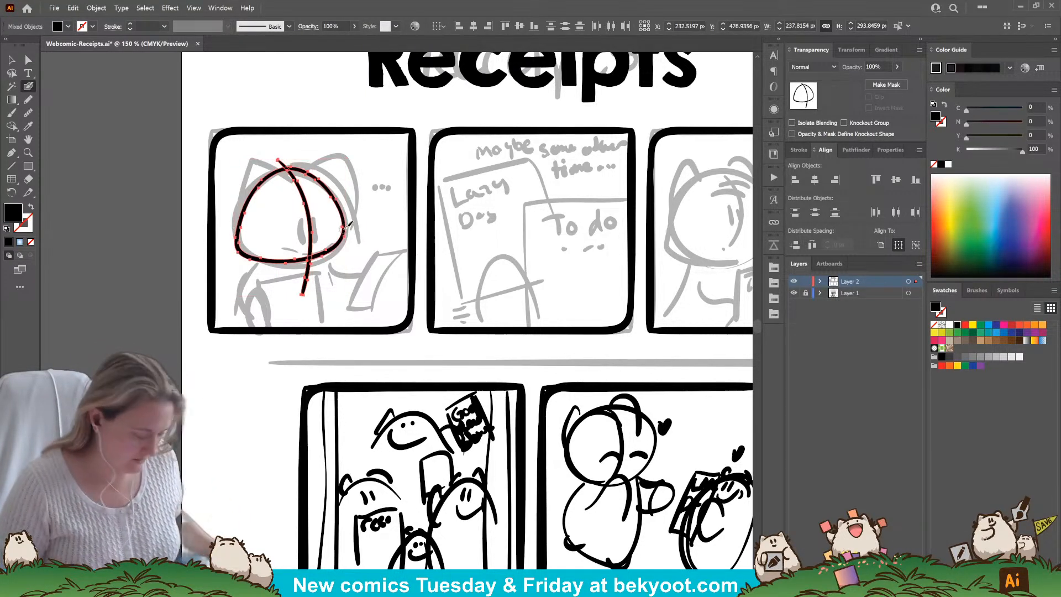
key("ctrl+g")
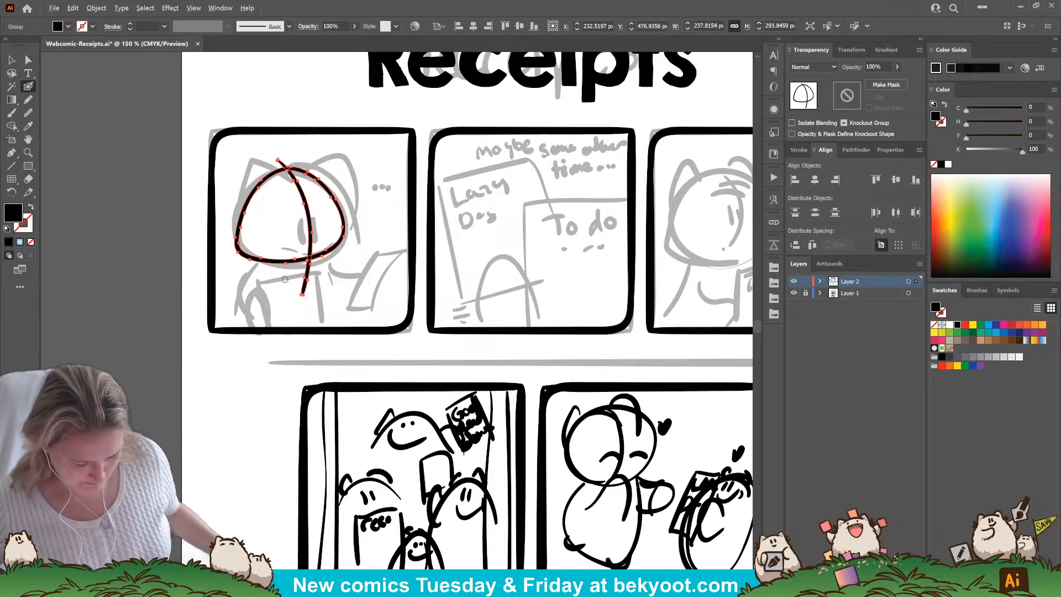
Rotate the grouped head outline and center line slightly clockwise and deselect them.
scroll(284, 279, "up", 1, "alt")
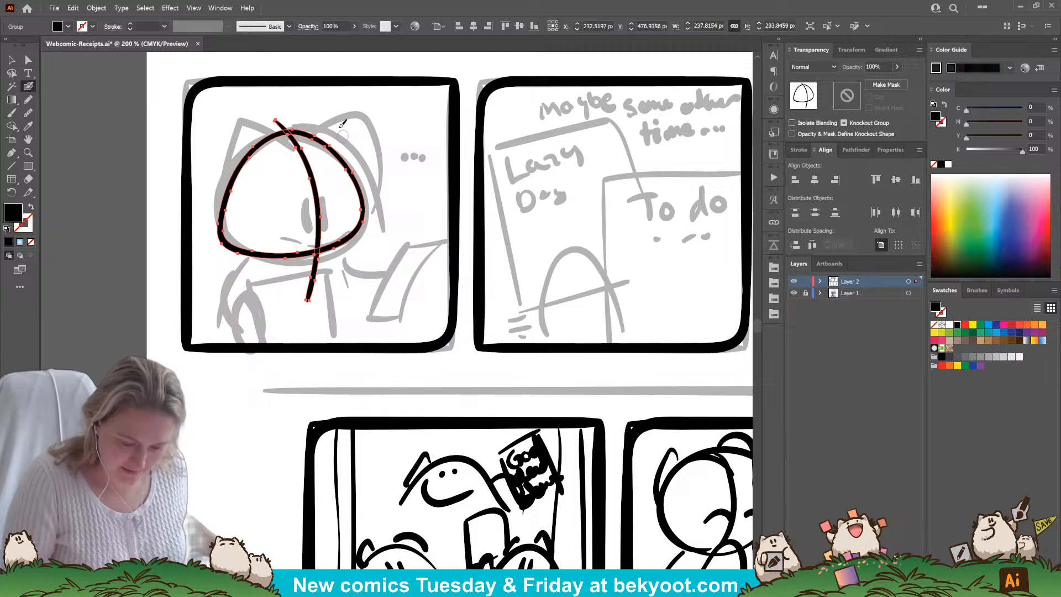
key("ctrl")
left_click_drag(370, 115, 374, 118)
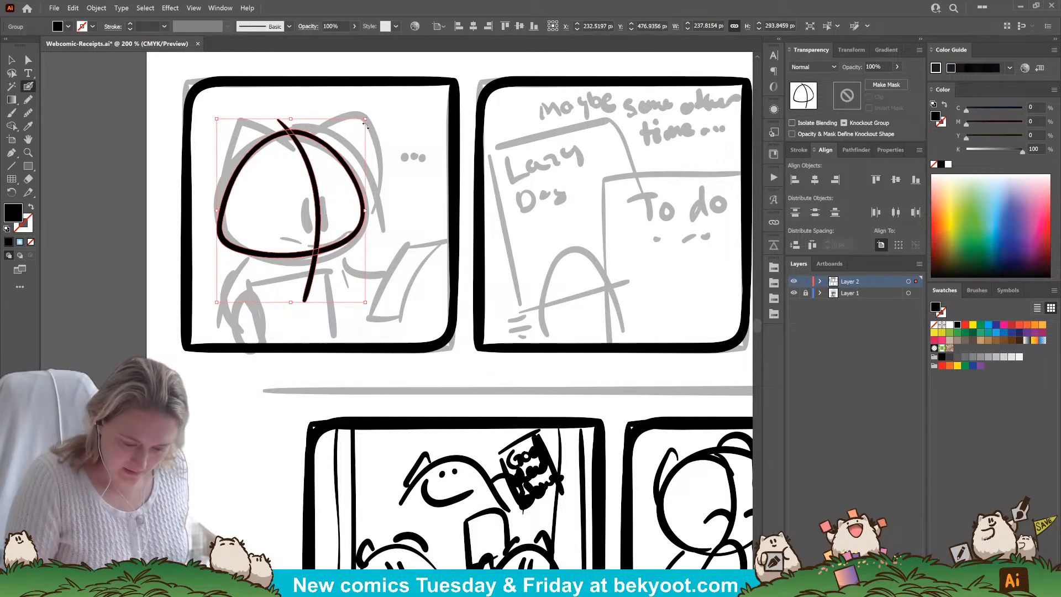
left_click(206, 408, "ctrl")
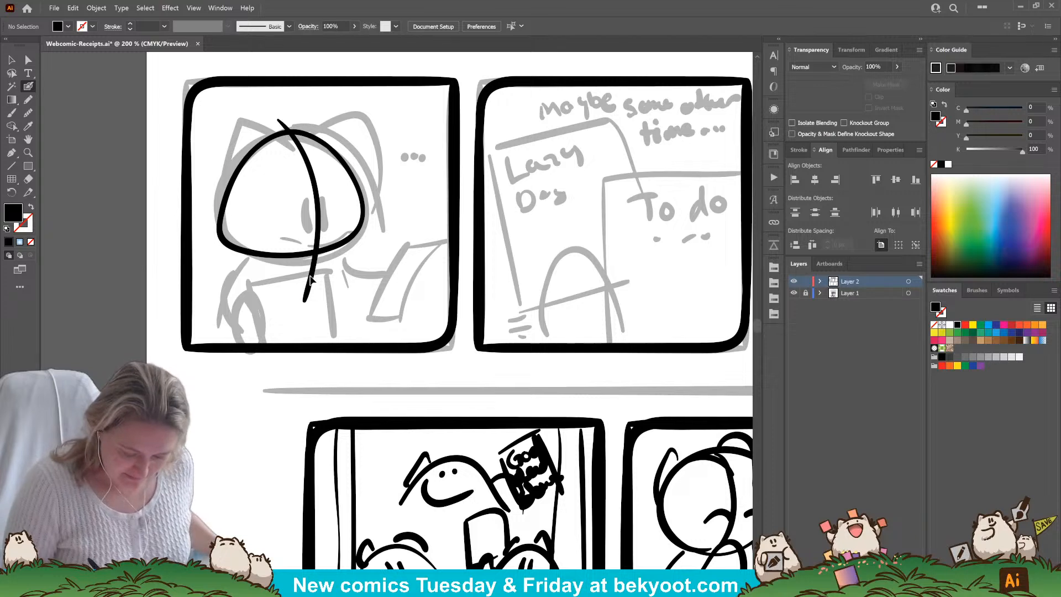
Isolate the head group for editing and shift the head with its center line slightly down and to the right.
left_click(328, 260, "ctrl")
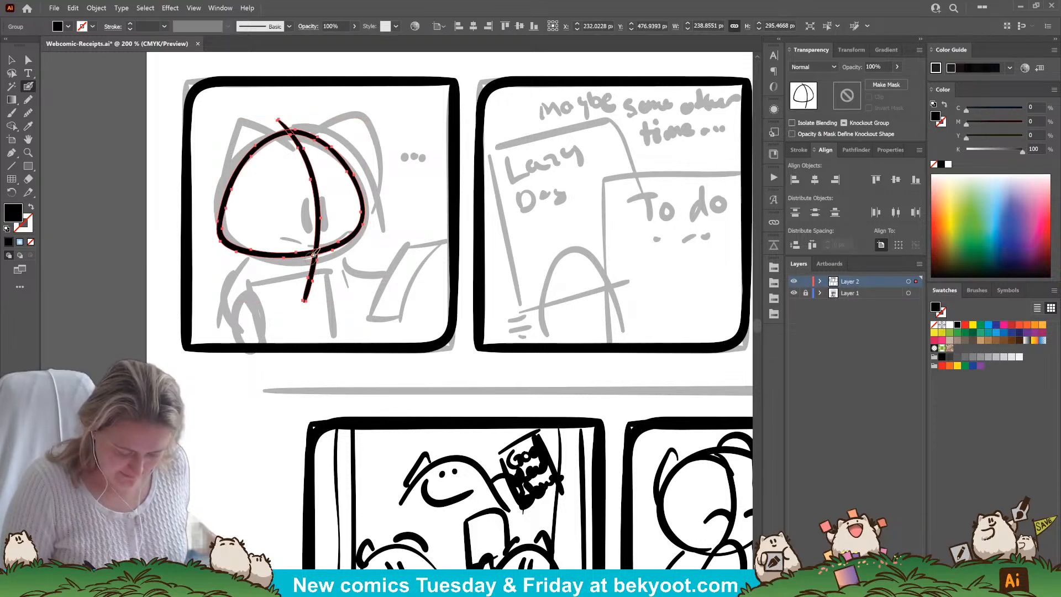
double_click(314, 267, "ctrl")
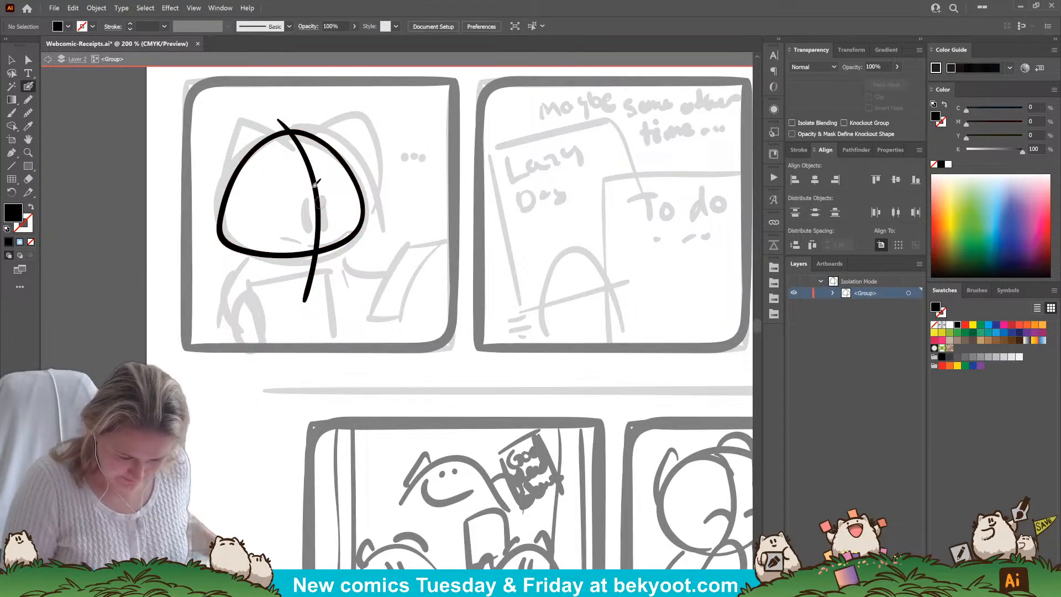
left_click_drag(316, 165, 323, 173)
left_click_drag(347, 243, 350, 251)
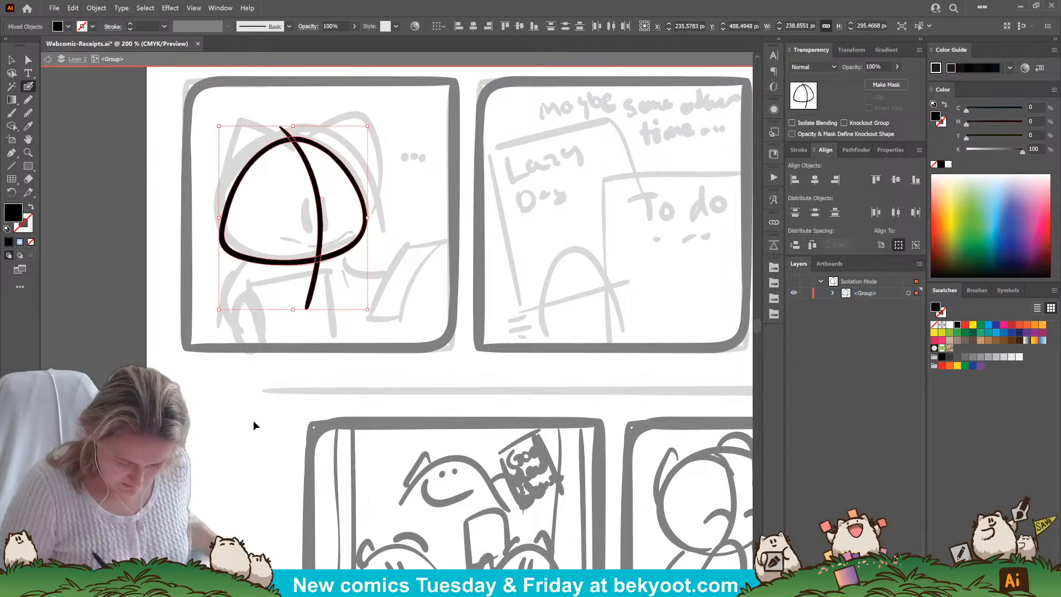
left_click(253, 421, "ctrl")
Ink curved body lines down from both sides of the head, and nudge the head outline slightly right of its center line.
left_click_drag(262, 265, 206, 342)
key("ctrl+z")
mouse_move(263, 264)
left_mouse_down()
mouse_move(231, 301)
mouse_move(218, 343)
left_mouse_up()
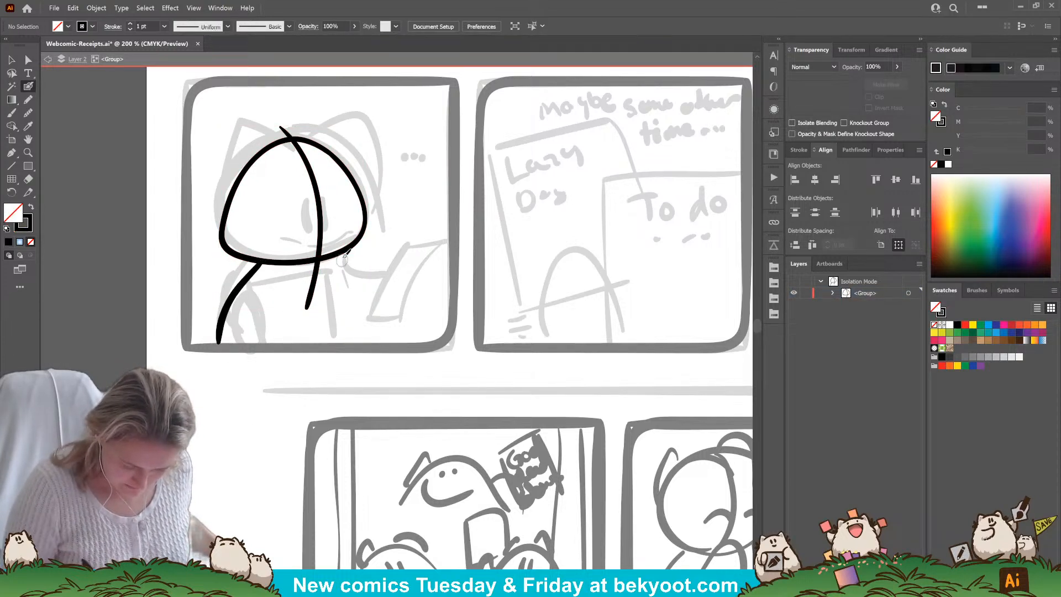
mouse_move(343, 251)
left_mouse_down()
mouse_move(352, 302)
mouse_move(341, 355)
left_mouse_up()
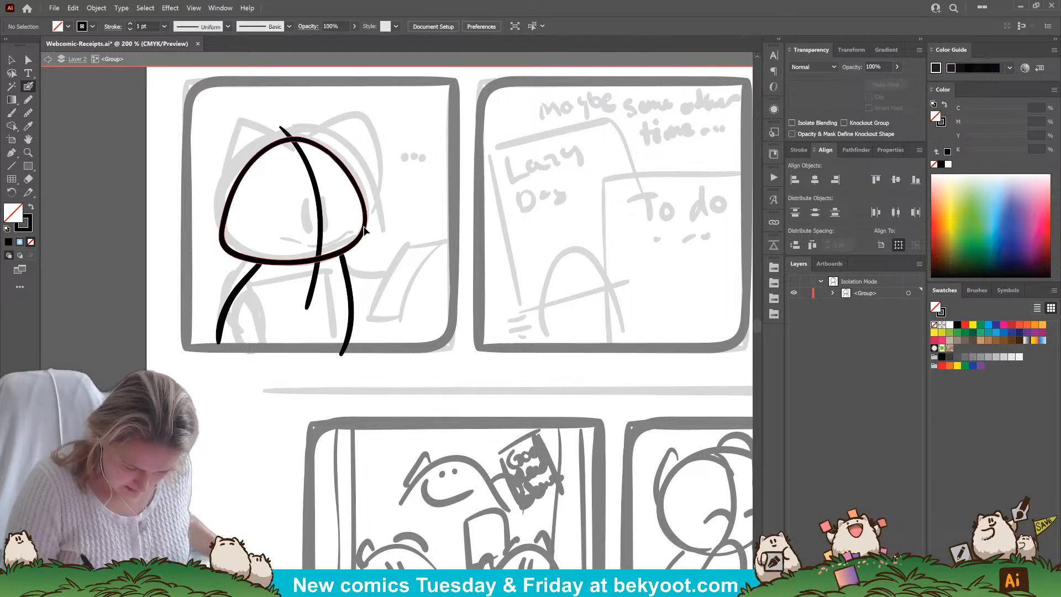
left_click_drag(363, 227, 370, 227)
left_click(379, 288, "ctrl")
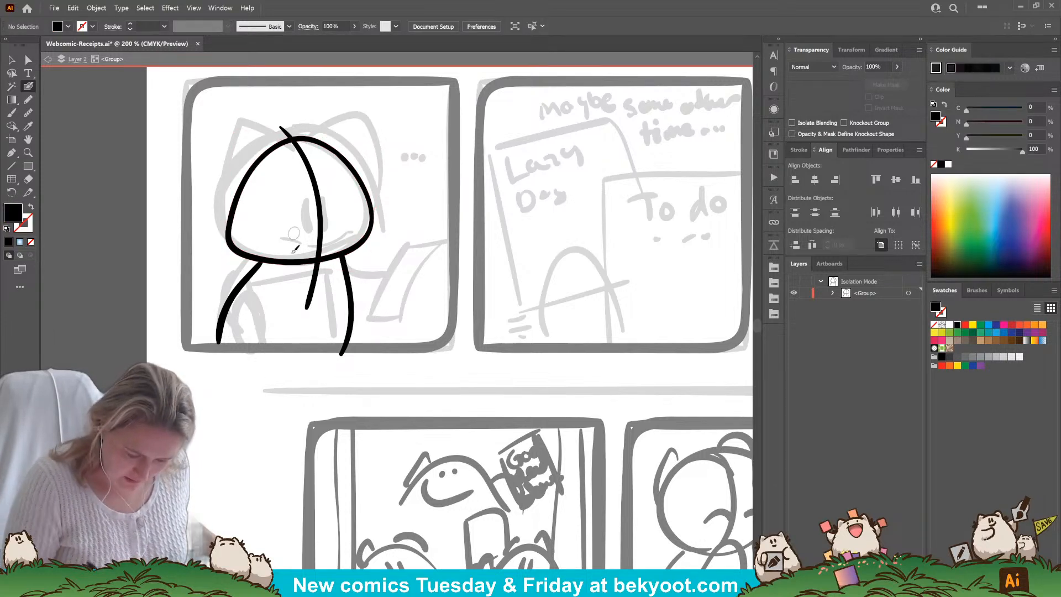
Ink two tall oval eyes on either side of the center line, with cheek marks and a short smile.
mouse_move(309, 205)
left_mouse_down()
mouse_move(313, 233)
mouse_move(311, 212)
mouse_move(312, 224)
mouse_move(330, 212)
mouse_move(279, 239)
mouse_move(352, 234)
left_mouse_up()
key("ctrl+z")
key("ctrl+z")
key("ctrl+z")
key("ctrl+z")
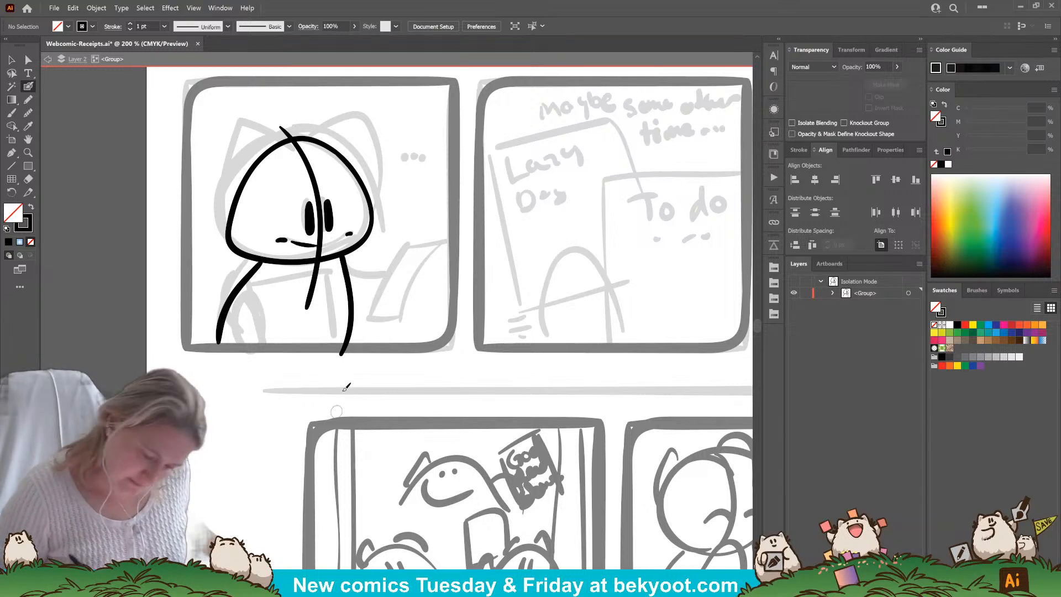
Undo the smile, cheek marks and right eye, redraw that eye and add a tiny dot mouth.
key("ctrl+z")
key("ctrl+z")
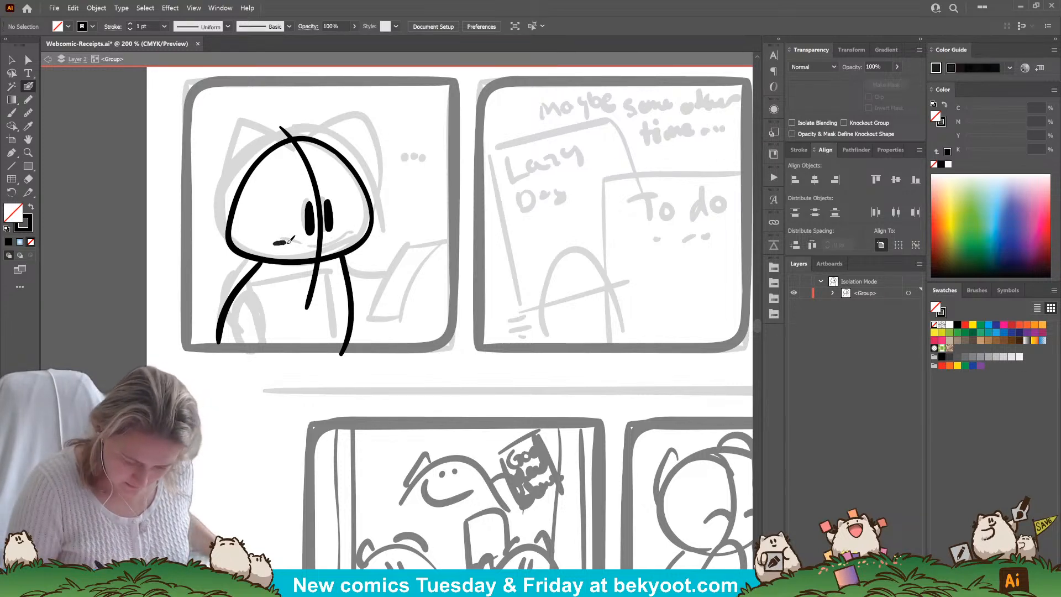
left_click_drag(289, 241, 301, 244)
key("ctrl+z")
key("ctrl+z")
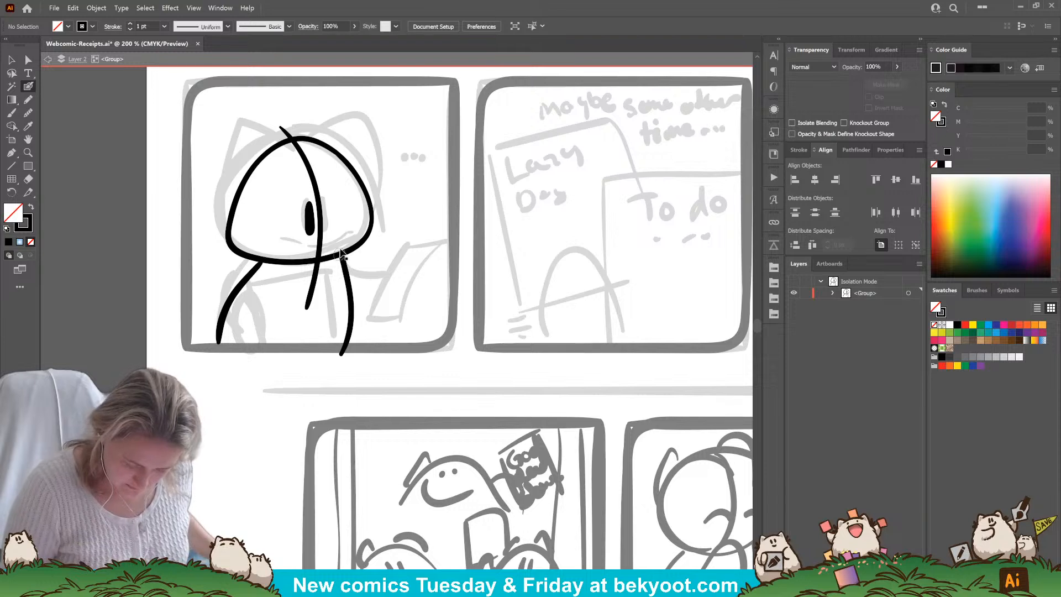
left_click_drag(328, 203, 329, 229)
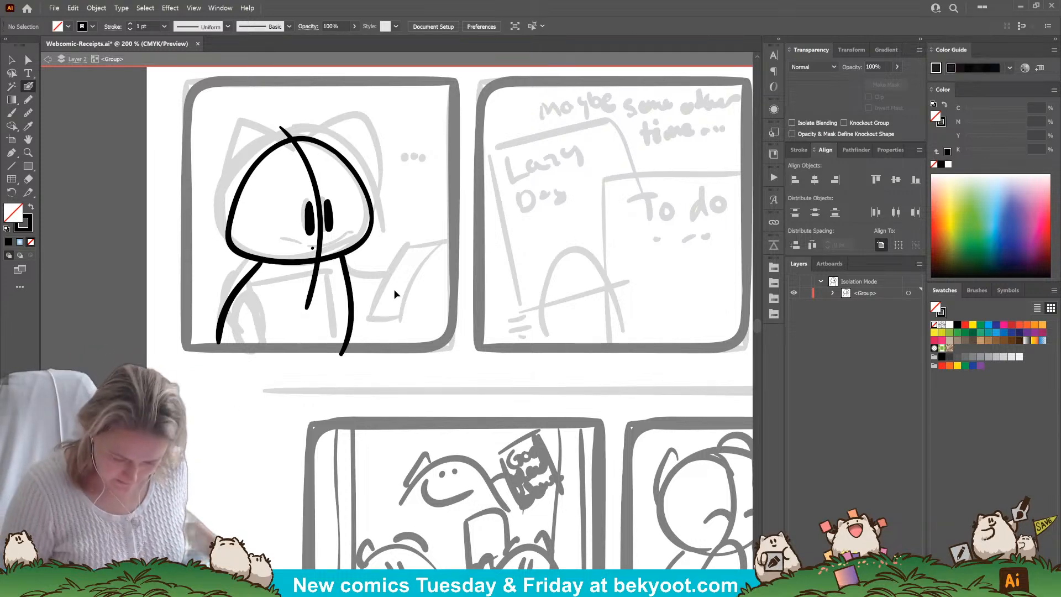
Ink two thick horizontal stripes across the cat's forehead over the center line.
mouse_move(305, 182)
left_mouse_down()
mouse_move(291, 188)
mouse_move(320, 174)
mouse_move(337, 182)
mouse_move(291, 185)
mouse_move(338, 182)
mouse_move(304, 185)
mouse_move(335, 183)
mouse_move(301, 167)
mouse_move(334, 154)
mouse_move(332, 182)
left_mouse_up()
key("ctrl+z")
key("ctrl+z")
left_click(324, 165, "ctrl")
left_click(332, 190, "shift")
left_click(396, 187, "ctrl")
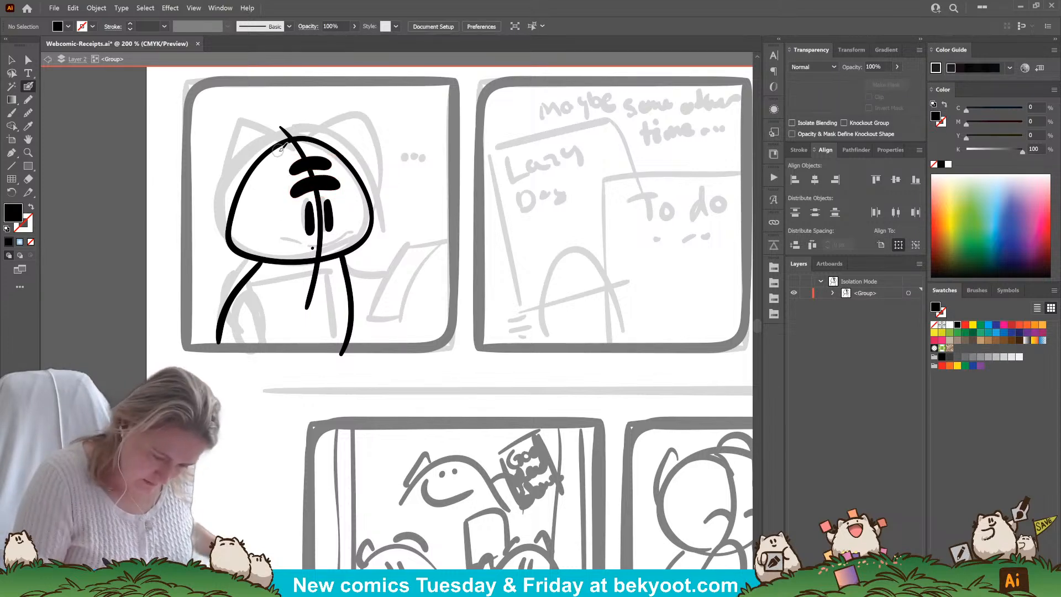
Ink both pointed ears on the cat's head and add an inner line to the right ear.
mouse_move(224, 159)
left_mouse_down()
mouse_move(221, 221)
mouse_move(243, 249)
left_mouse_up()
key("ctrl+z")
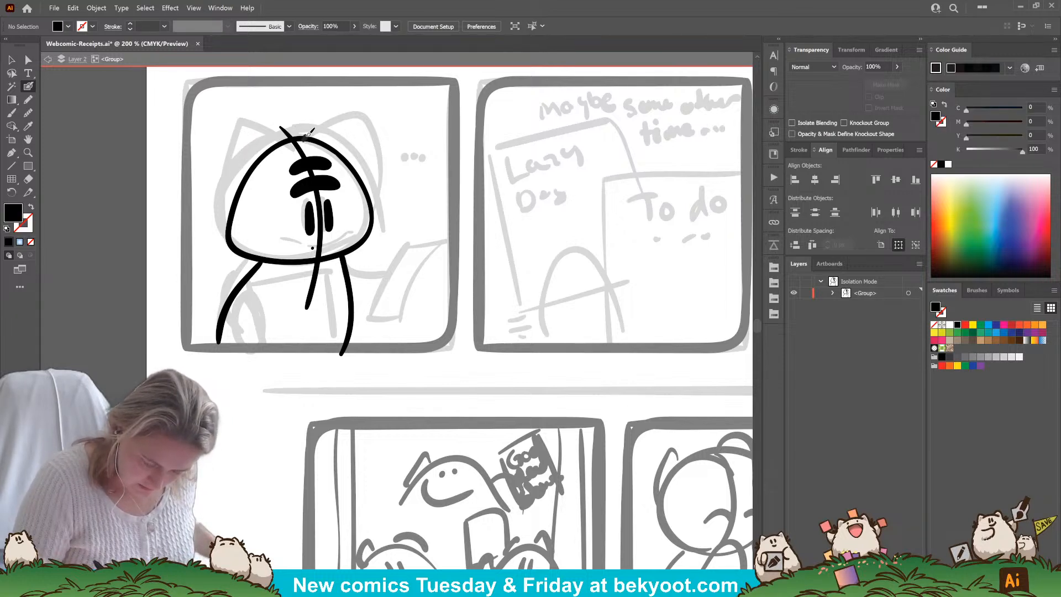
left_click_drag(309, 133, 337, 110)
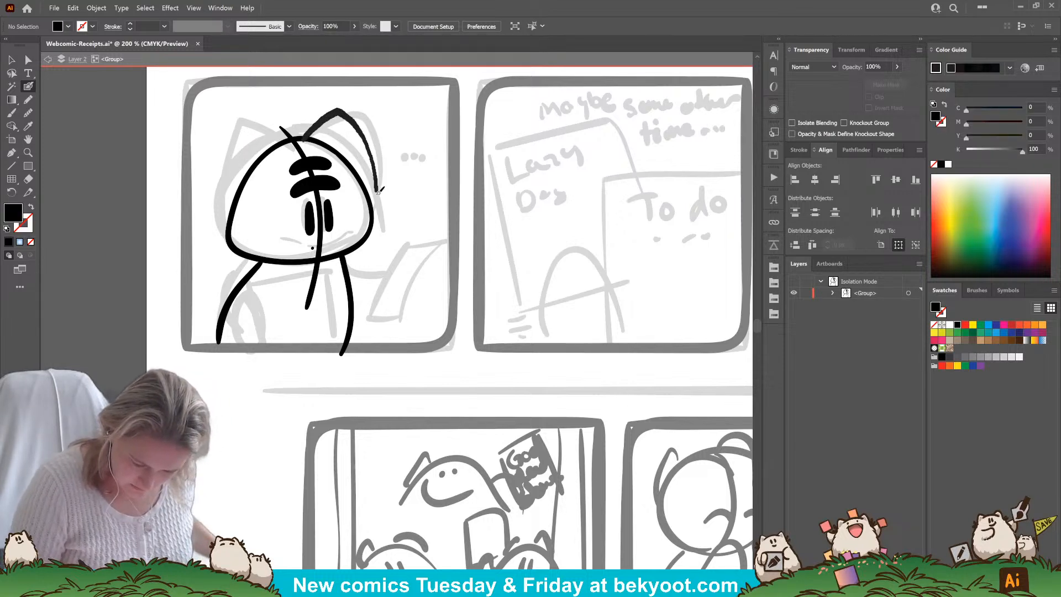
left_click_drag(380, 189, 377, 220)
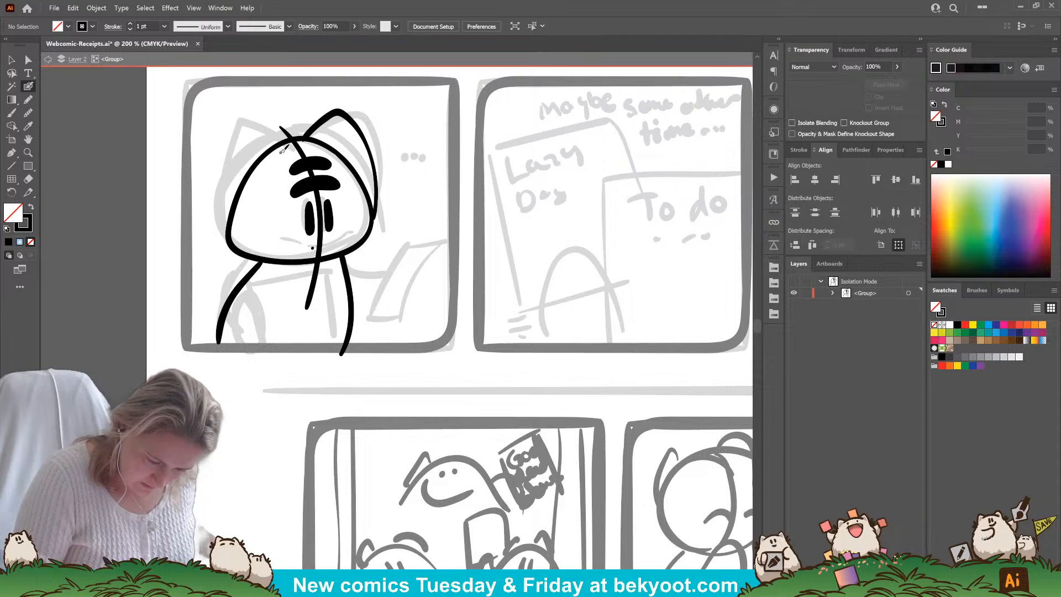
left_click_drag(224, 172, 235, 237)
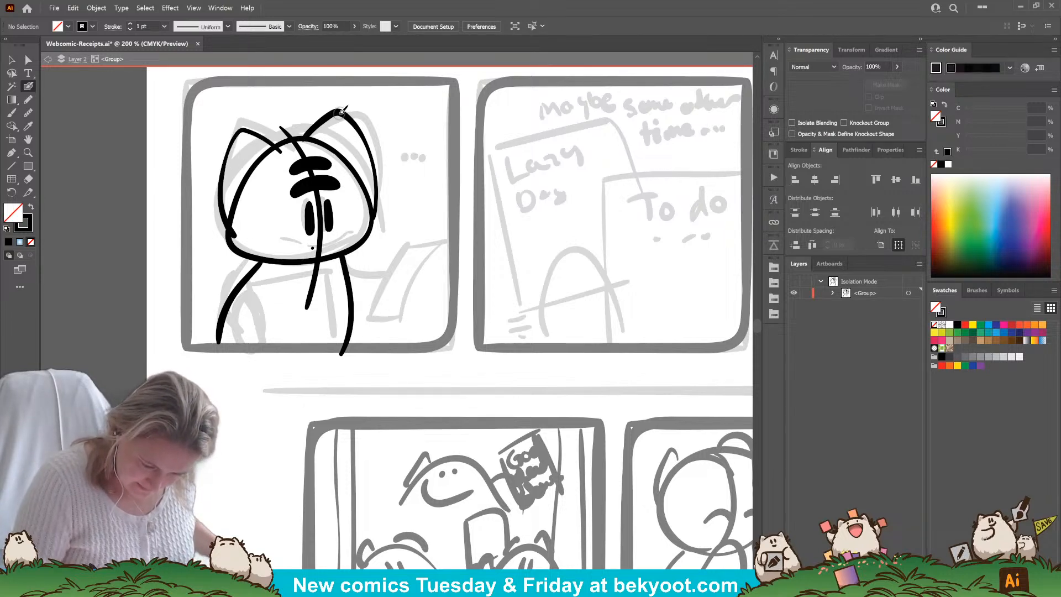
left_click_drag(342, 111, 323, 138)
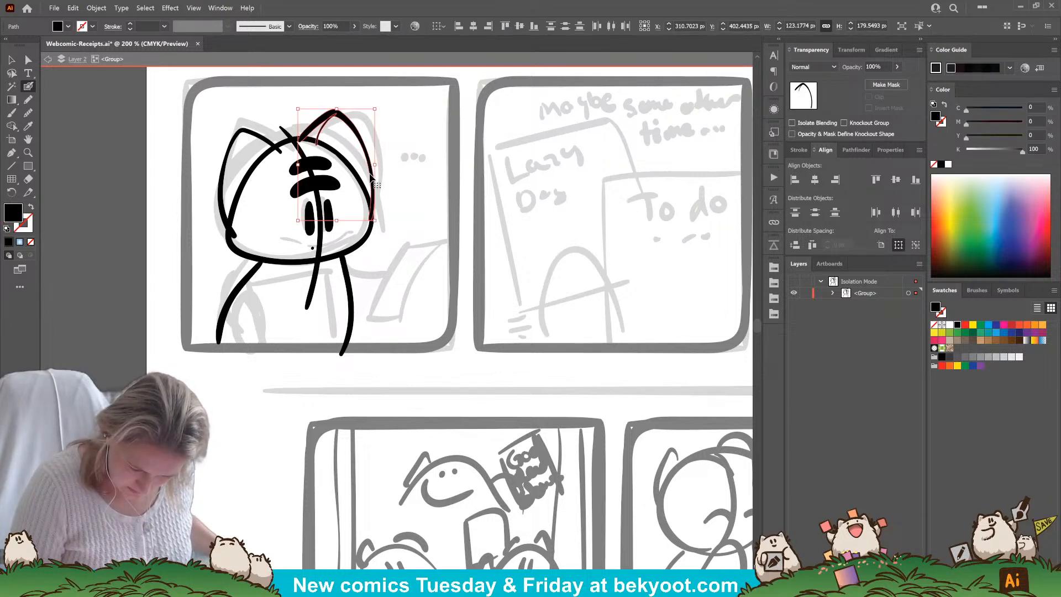
Nudge the right ear slightly inward, refine its line ends and ink an inner line along the left ear's base.
left_click_drag(373, 177, 370, 178)
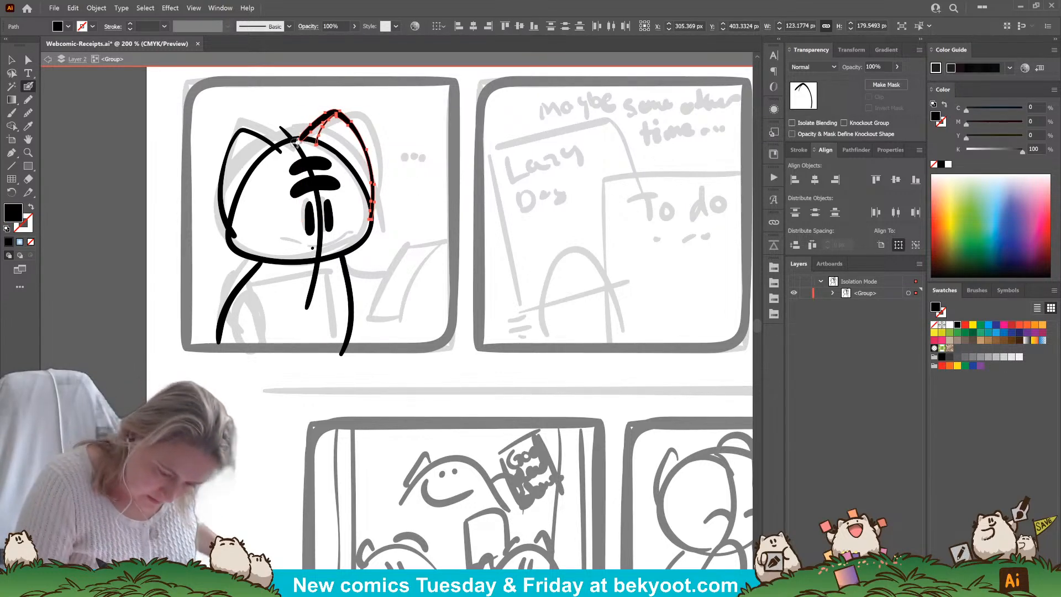
left_click_drag(295, 144, 318, 147)
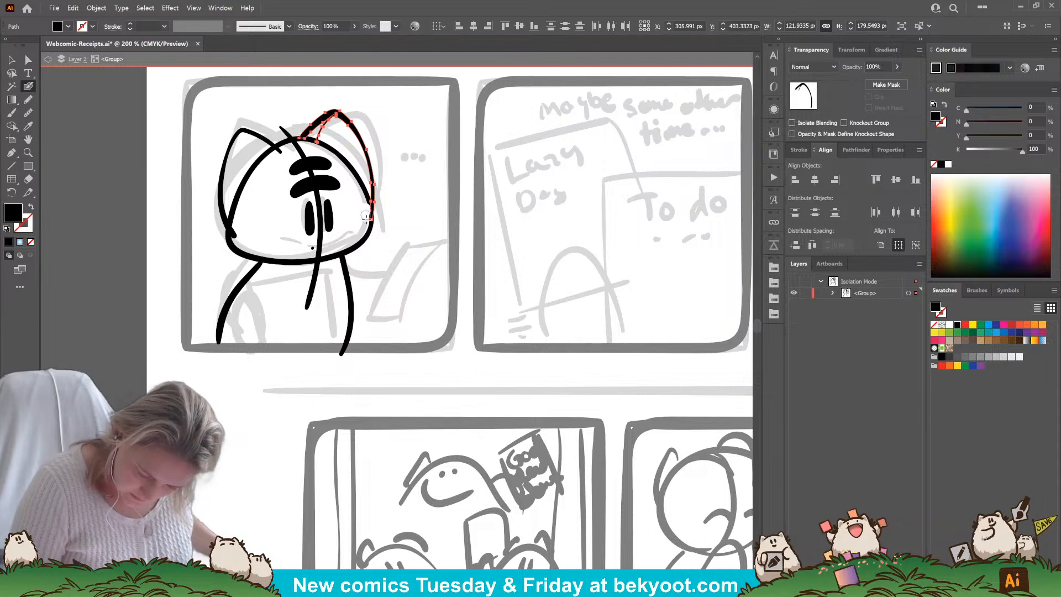
left_click(424, 219, "ctrl")
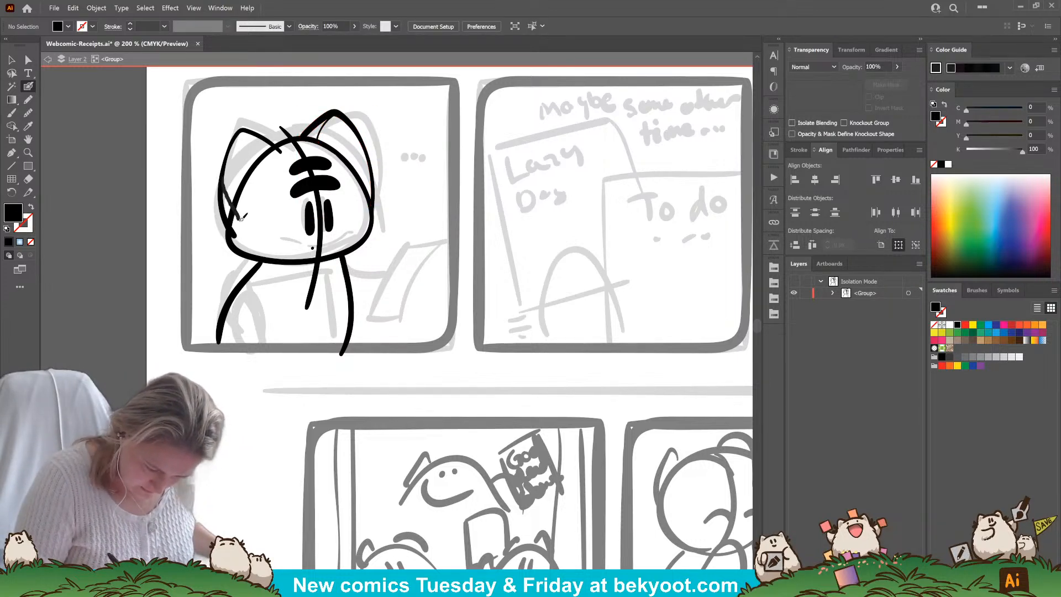
key("shift+x")
left_click_drag(238, 233, 282, 148)
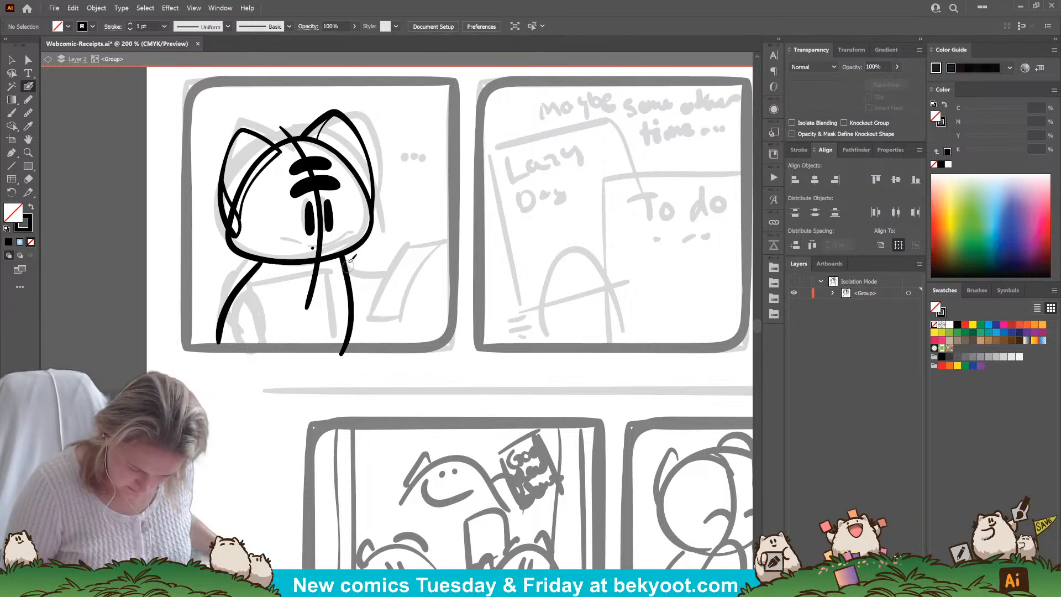
Ink the outstretched arm's upper line, a sheet of paper before the body and a rounded bent arm holding it.
left_click_drag(345, 256, 398, 267)
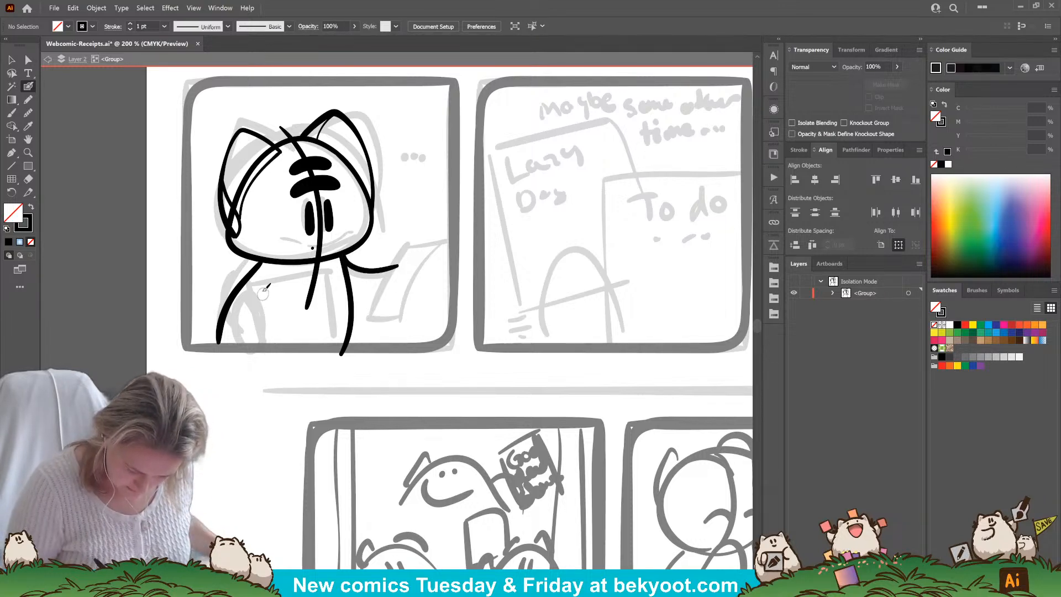
mouse_move(259, 284)
left_mouse_down()
mouse_move(270, 340)
mouse_move(264, 281)
mouse_move(339, 265)
mouse_move(268, 337)
mouse_move(299, 287)
mouse_move(344, 280)
mouse_move(363, 282)
mouse_move(356, 349)
left_mouse_up()
key("ctrl+z")
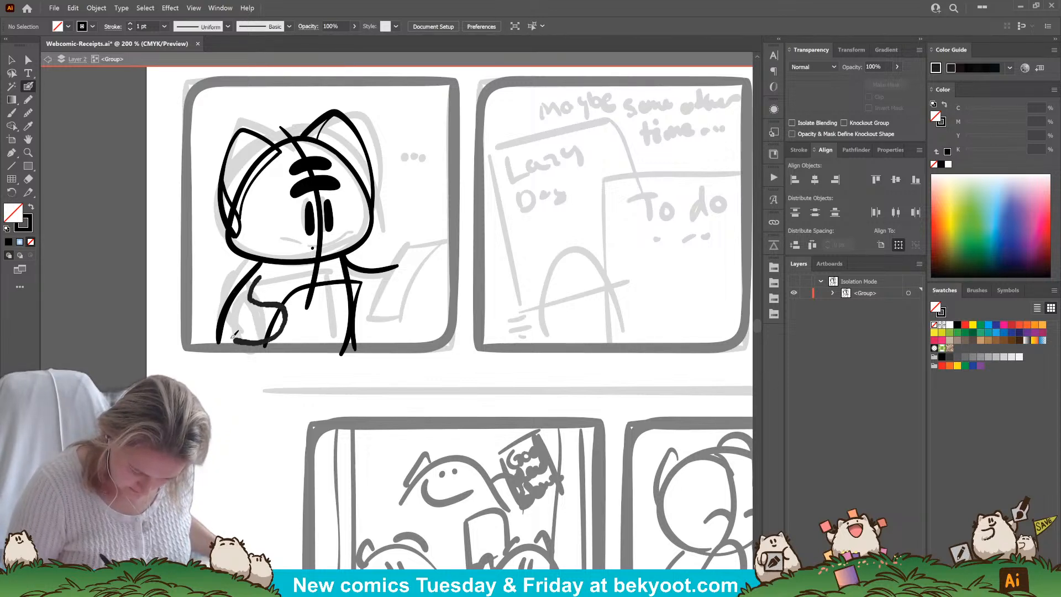
left_click_drag(255, 284, 253, 265)
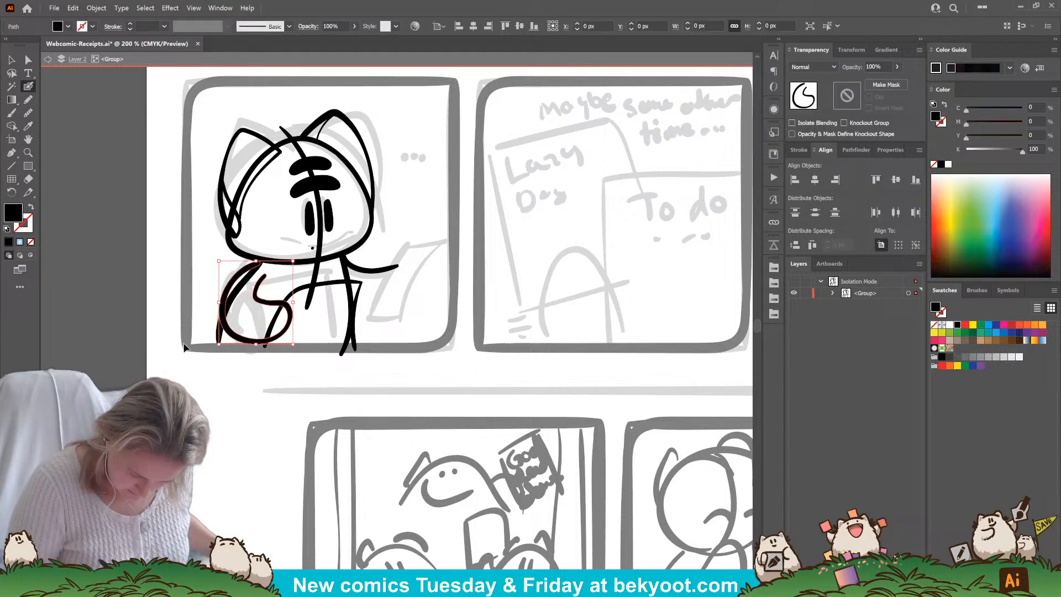
Shift the sheet in front of the body to the right and rotate it slightly clockwise.
left_click(178, 374, "ctrl")
left_click(342, 278, "ctrl")
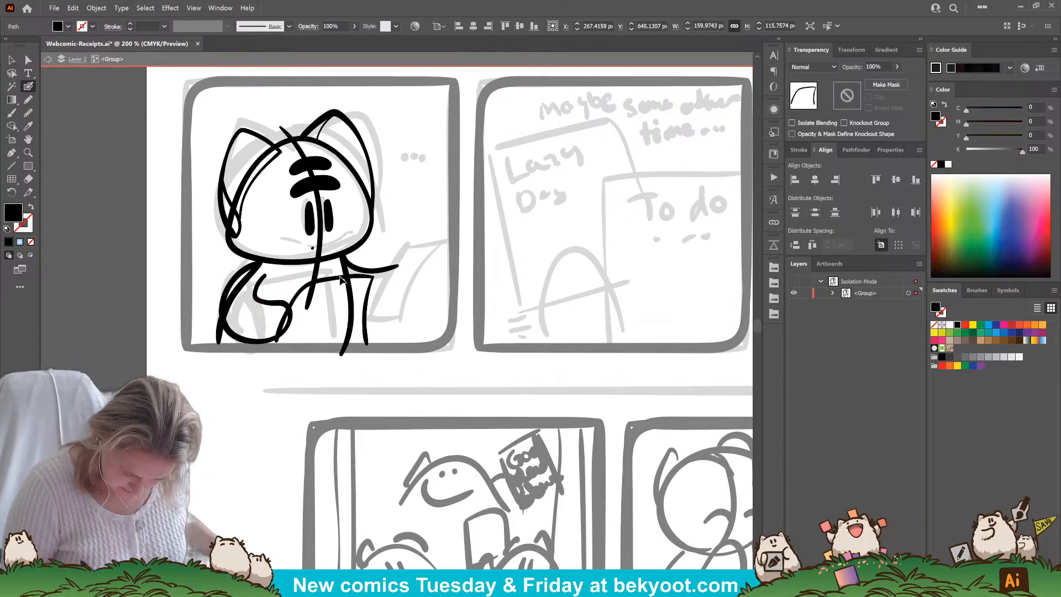
left_click_drag(377, 273, 382, 284)
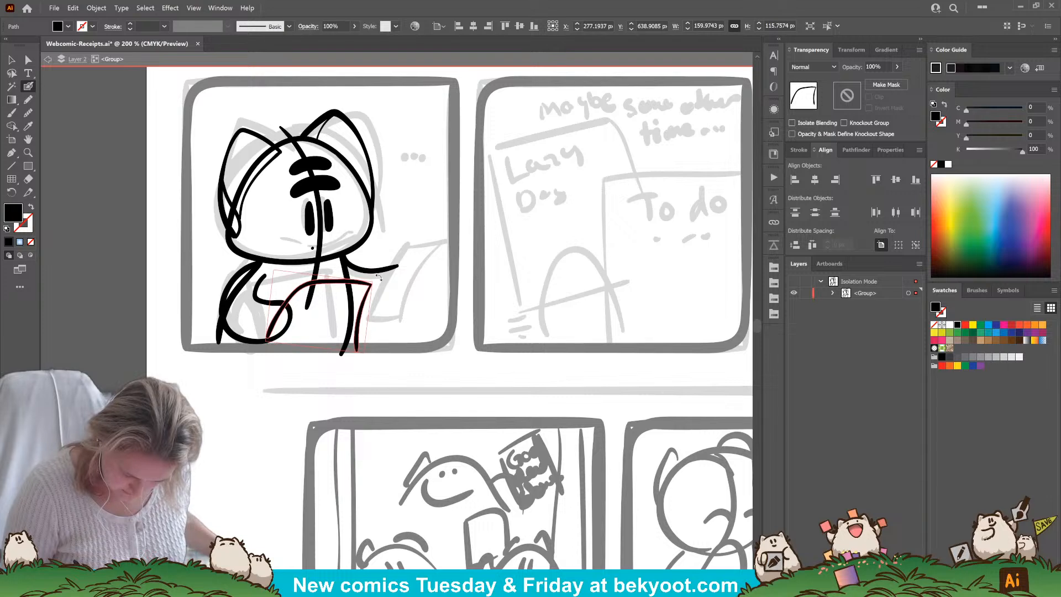
left_click(249, 426, "ctrl")
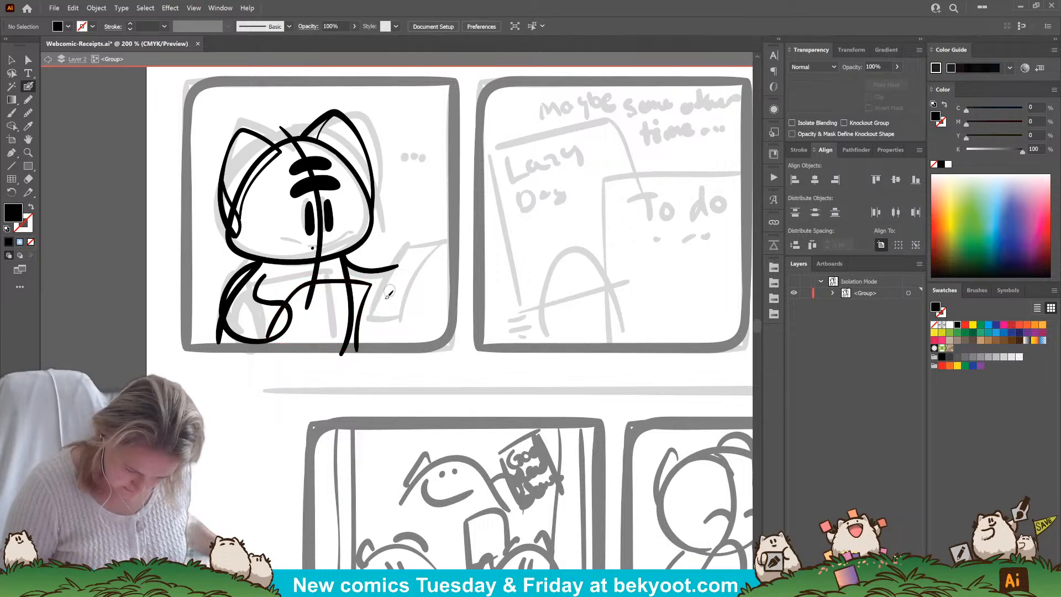
Ink the slanted, curved receipt at the end of the cat's outstretched arm.
mouse_move(374, 315)
left_mouse_down()
mouse_move(390, 271)
mouse_move(426, 239)
mouse_move(450, 235)
mouse_move(409, 313)
mouse_move(370, 320)
left_mouse_up()
key("shift+x")
mouse_move(341, 254)
left_mouse_down()
mouse_move(398, 267)
mouse_move(415, 297)
mouse_move(418, 280)
mouse_move(415, 293)
left_mouse_up()
key("ctrl+z")
key("ctrl+z")
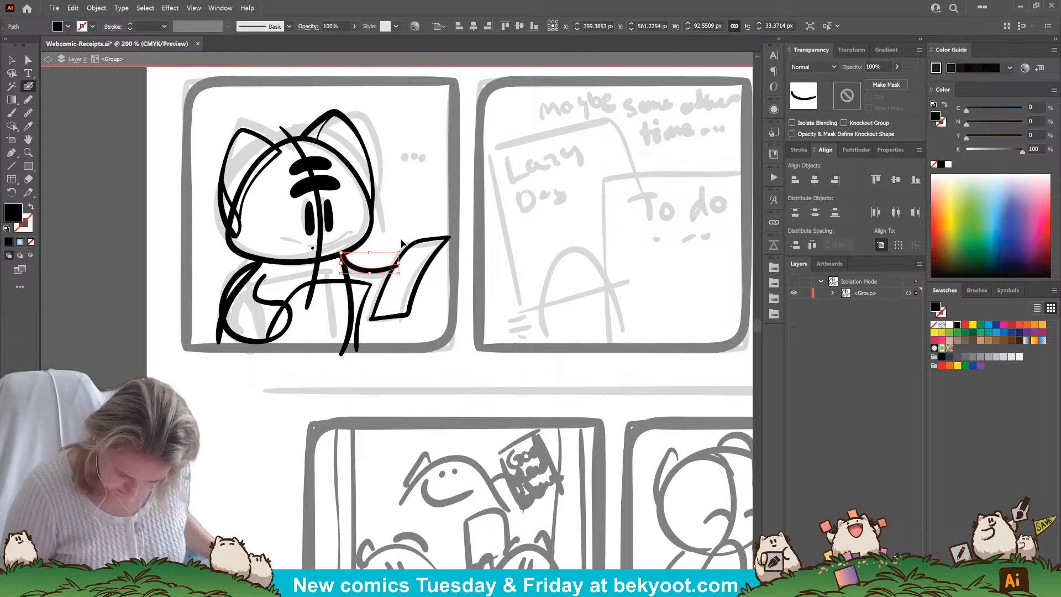
key("ctrl+shift+a")
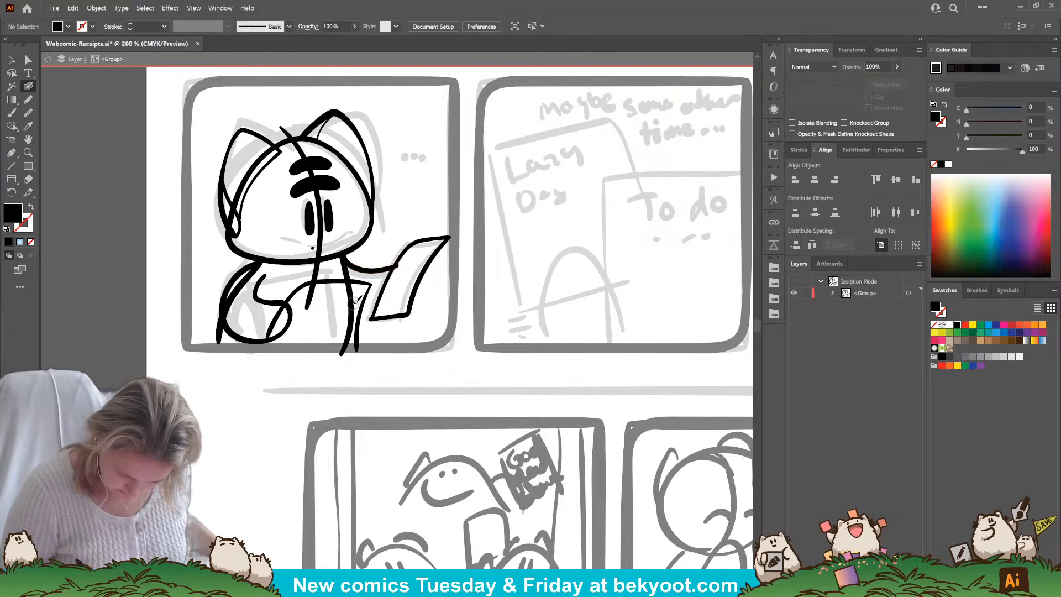
Ink the outstretched arm's lower line and a rounded paw gripping the receipt's far edge.
key("ctrl+z")
left_click_drag(371, 307, 378, 303)
key("ctrl+shift+a")
key("ctrl+z")
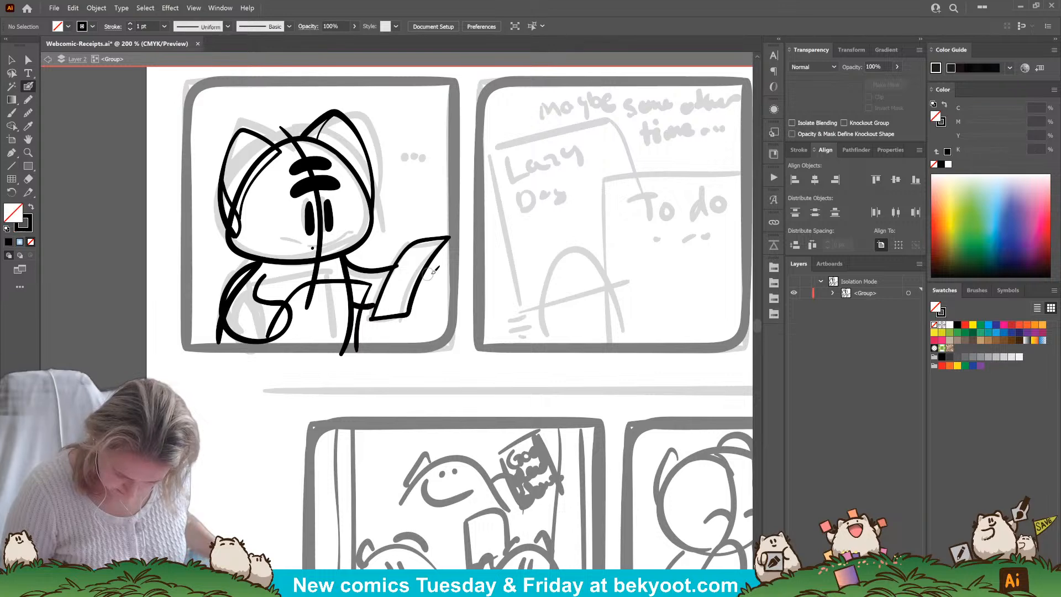
key("shift+x")
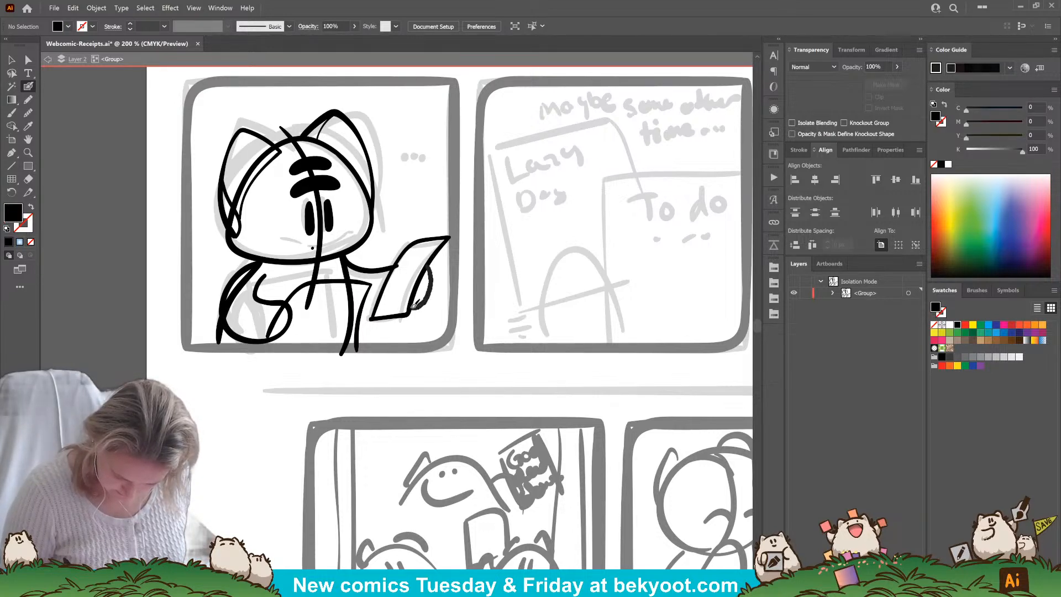
mouse_move(429, 263)
left_mouse_down()
mouse_move(410, 303)
mouse_move(380, 306)
left_mouse_up()
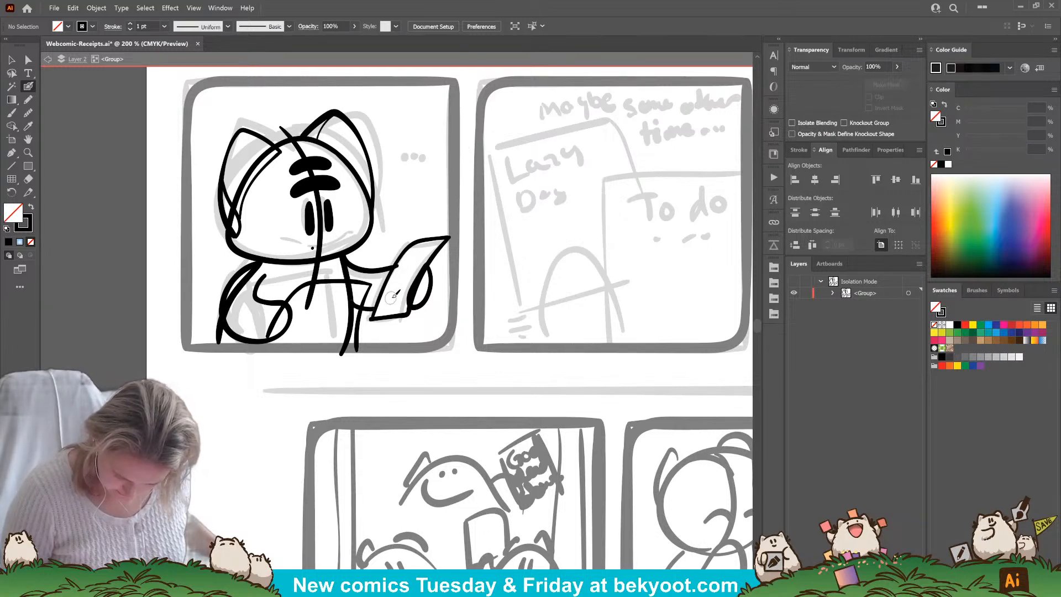
left_click_drag(342, 254, 397, 267)
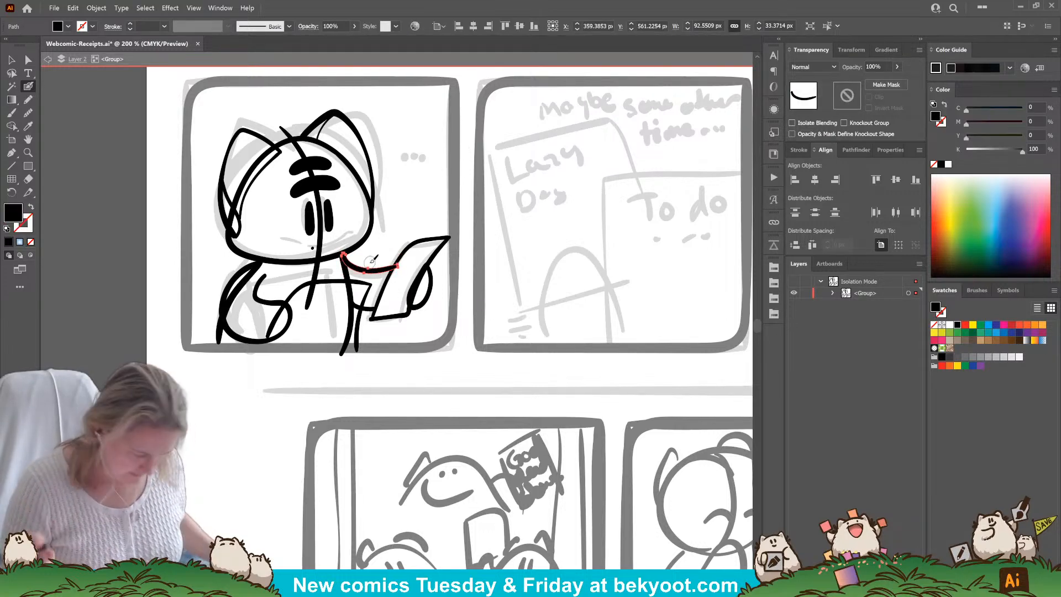
Redraw the outstretched arm's upper line as a curve from the neck to the receipt, and trim the end overlapping the paper.
key("ctrl+z")
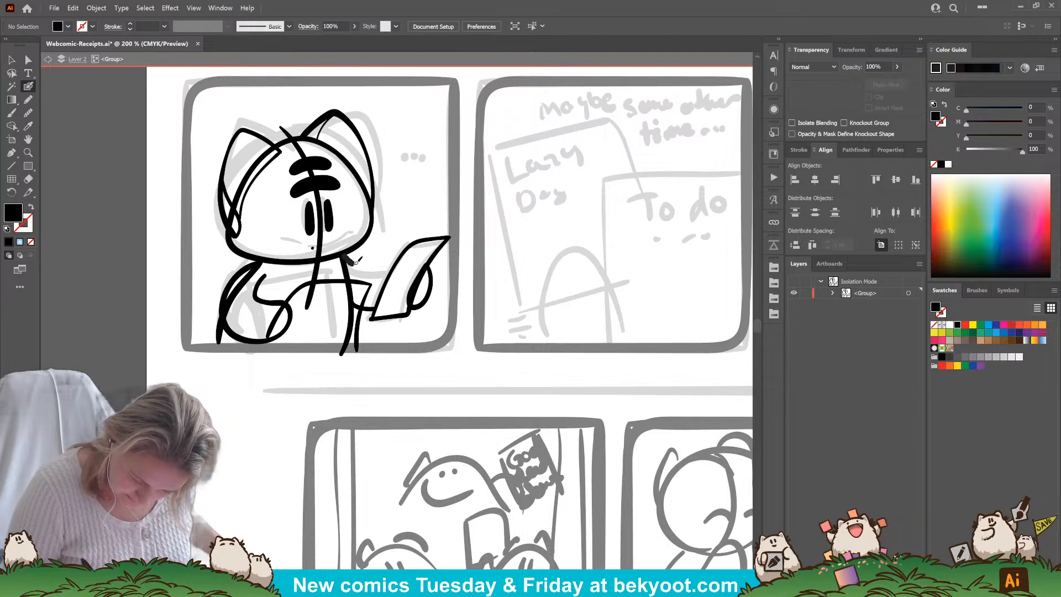
mouse_move(353, 263)
left_mouse_down()
mouse_move(405, 261)
mouse_move(362, 263)
mouse_move(412, 264)
left_mouse_up()
key("ctrl+z")
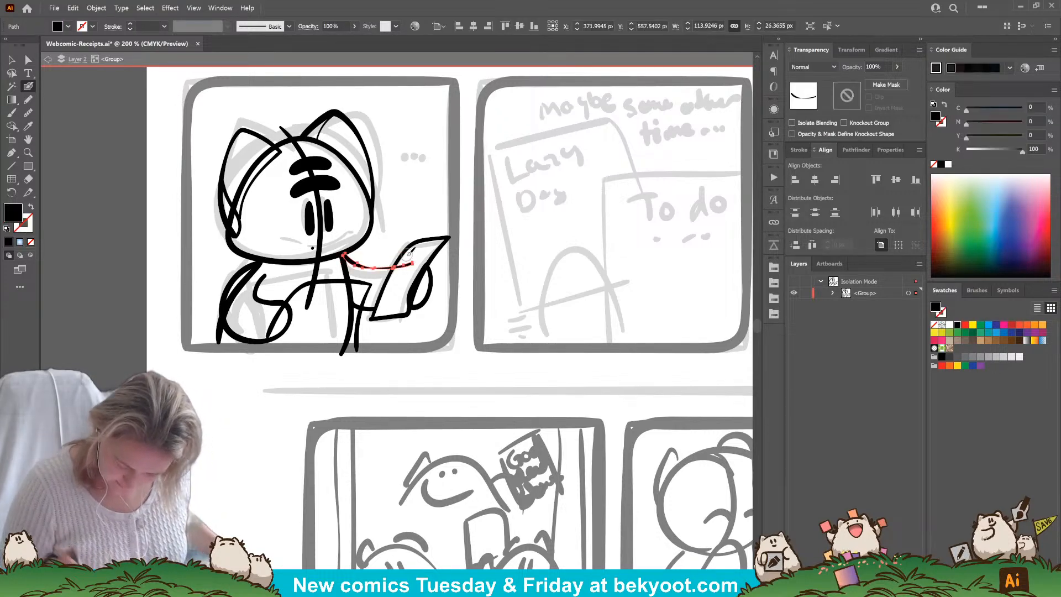
left_click_drag(405, 264, 406, 268)
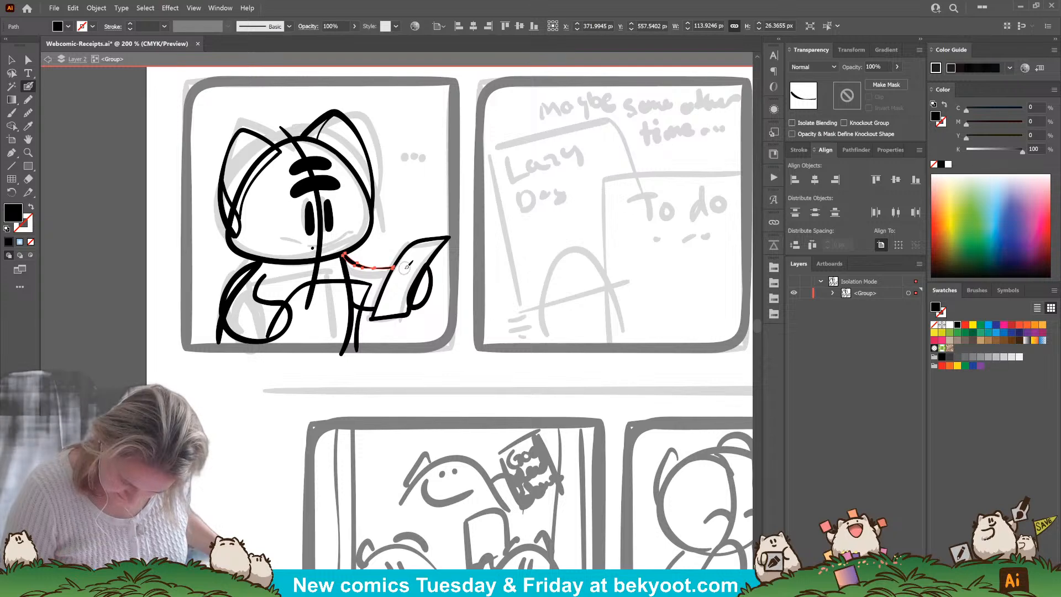
Erase the part of the receipt's far edge that crosses the gripping paw.
left_click(388, 319, "ctrl")
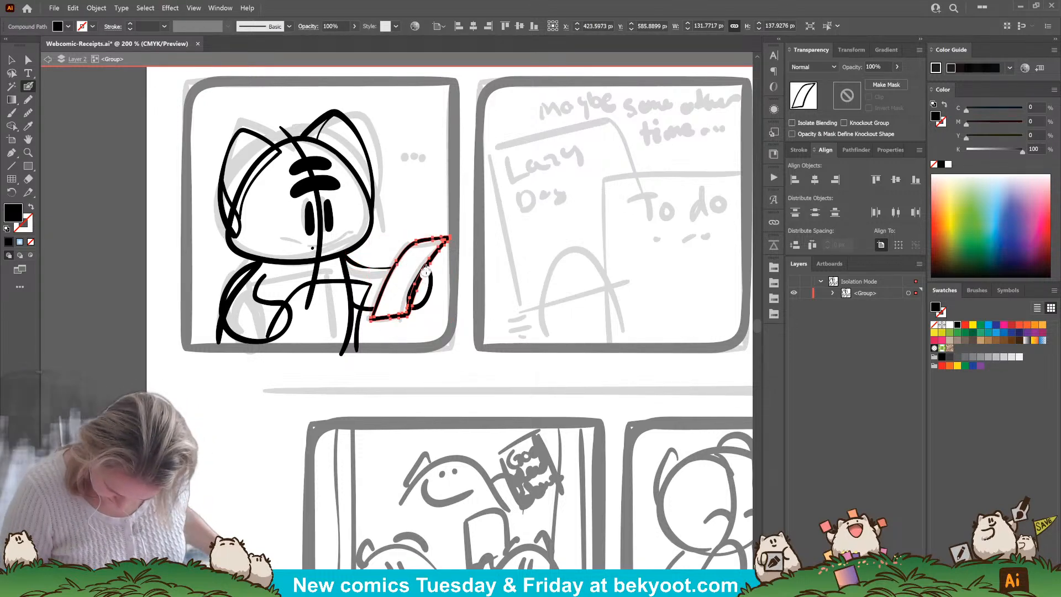
left_click_drag(414, 298, 416, 283)
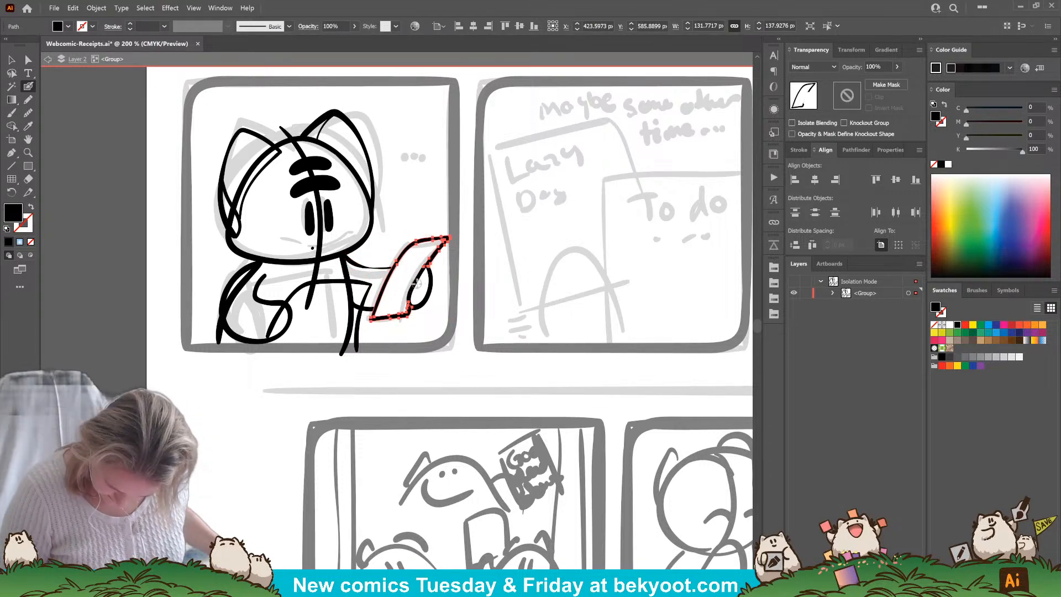
key("ctrl+shift+a")
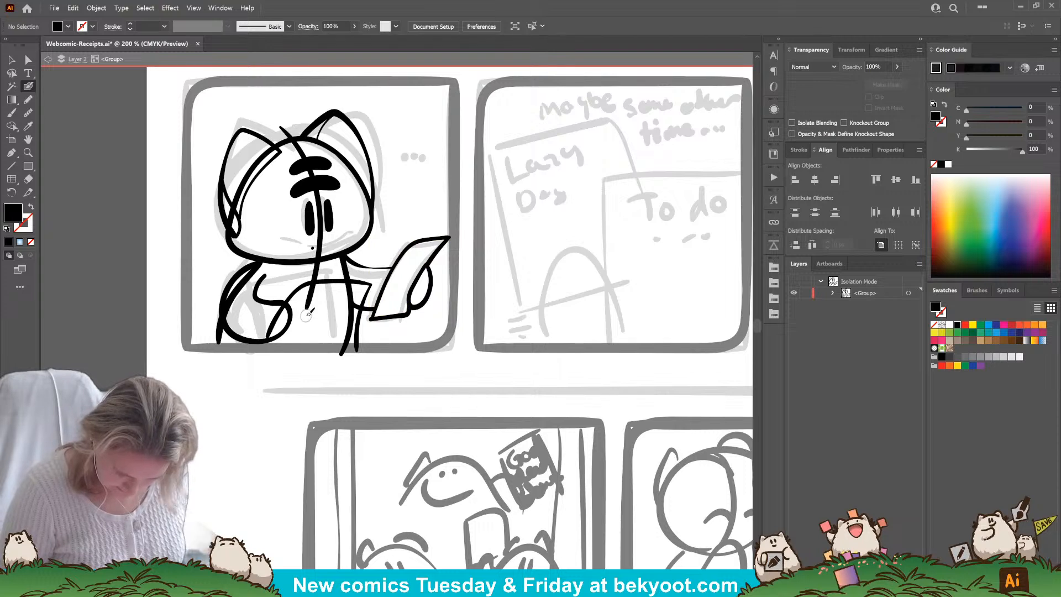
Ink the curve rounding off the bent arm's paw and spiky fur tufts on both of the cat's cheeks.
left_click_drag(247, 326, 249, 330)
key("shift+x")
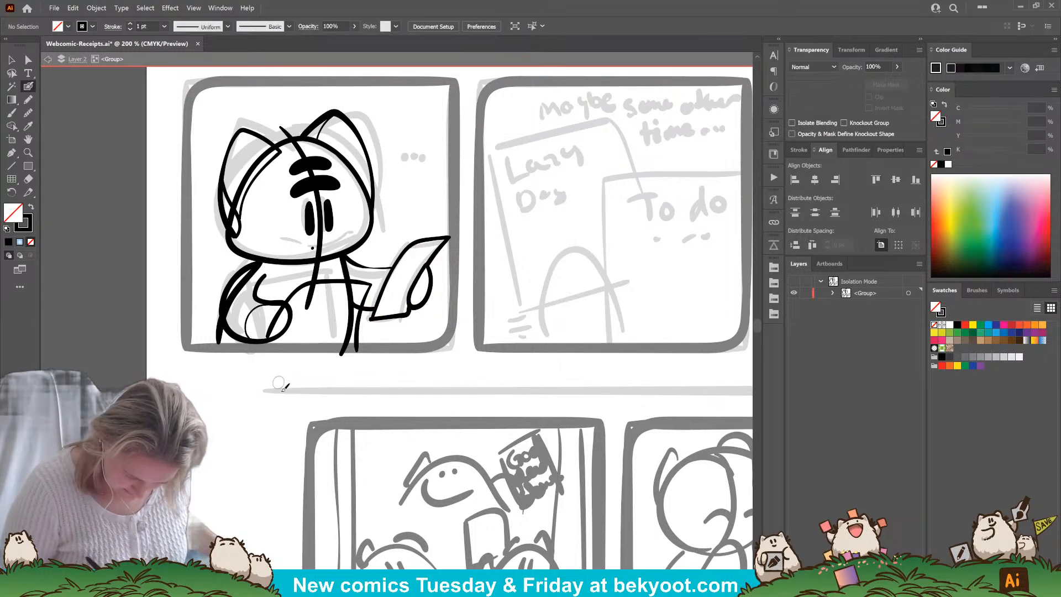
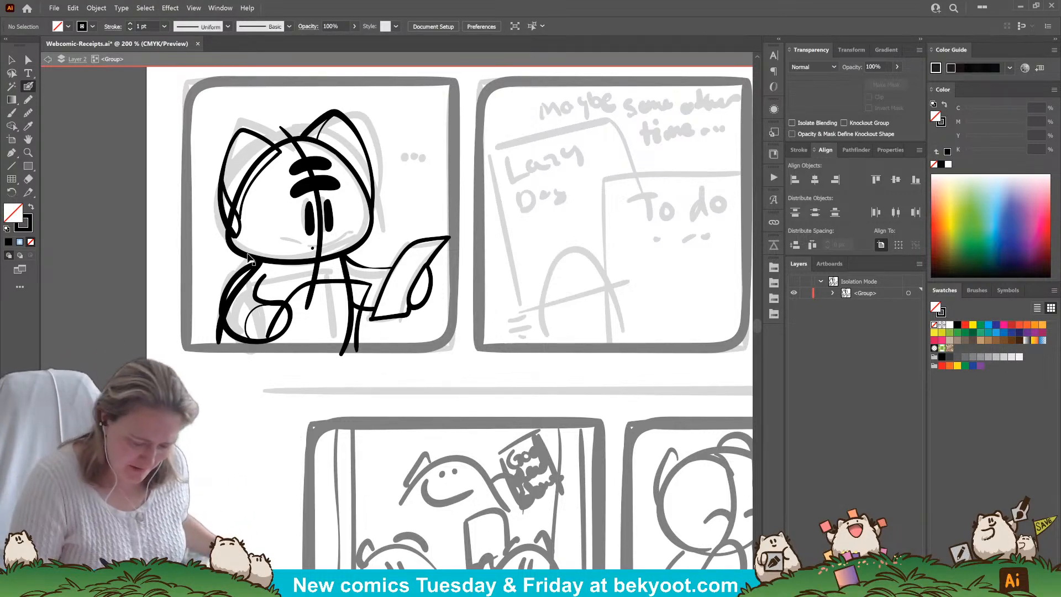
mouse_move(376, 211)
left_mouse_down()
mouse_move(389, 207)
mouse_move(387, 226)
left_mouse_up()
mouse_move(235, 232)
left_mouse_down()
mouse_move(224, 214)
mouse_move(237, 250)
mouse_move(216, 240)
left_mouse_up()
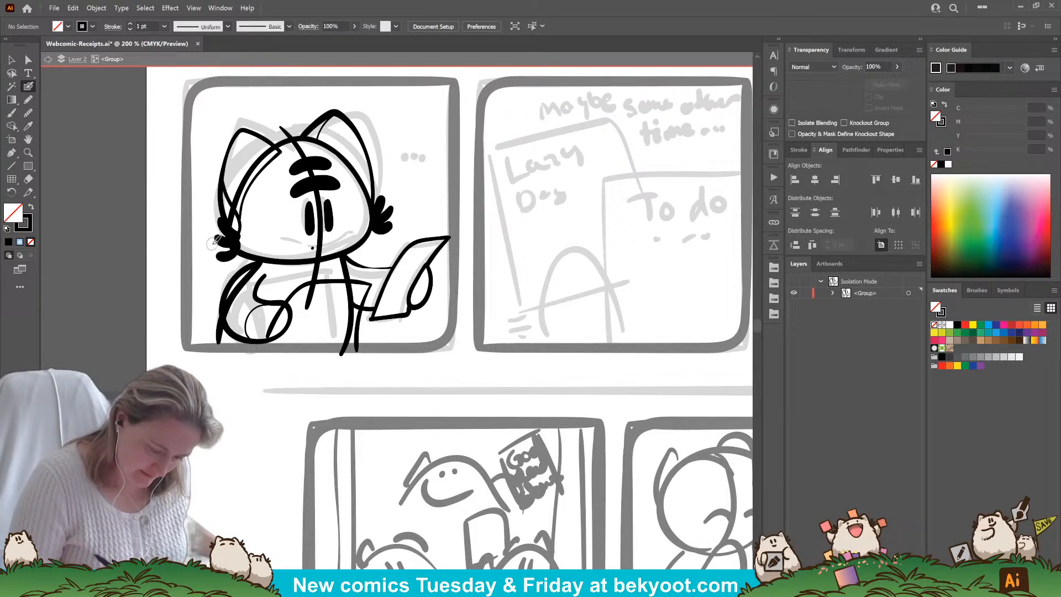
Erase the excess head outline overlapping the ear on the side away from the receipt, and delete the vertical guideline through the face.
left_click(250, 257, "ctrl")
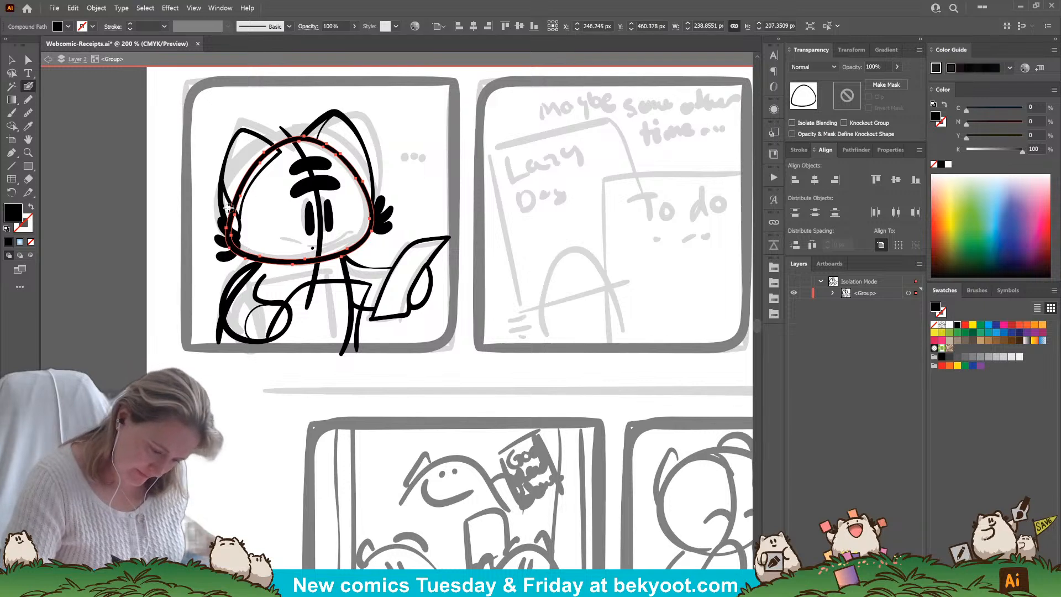
mouse_move(227, 220)
left_mouse_down()
mouse_move(236, 192)
mouse_move(272, 155)
mouse_move(320, 227)
mouse_move(306, 307)
left_mouse_up()
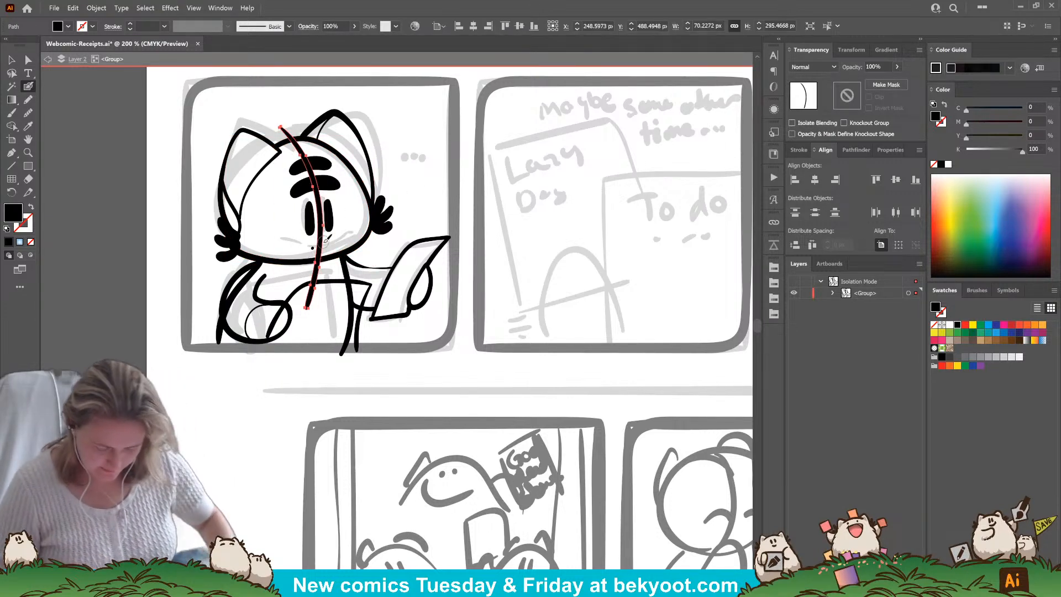
key("Delete")
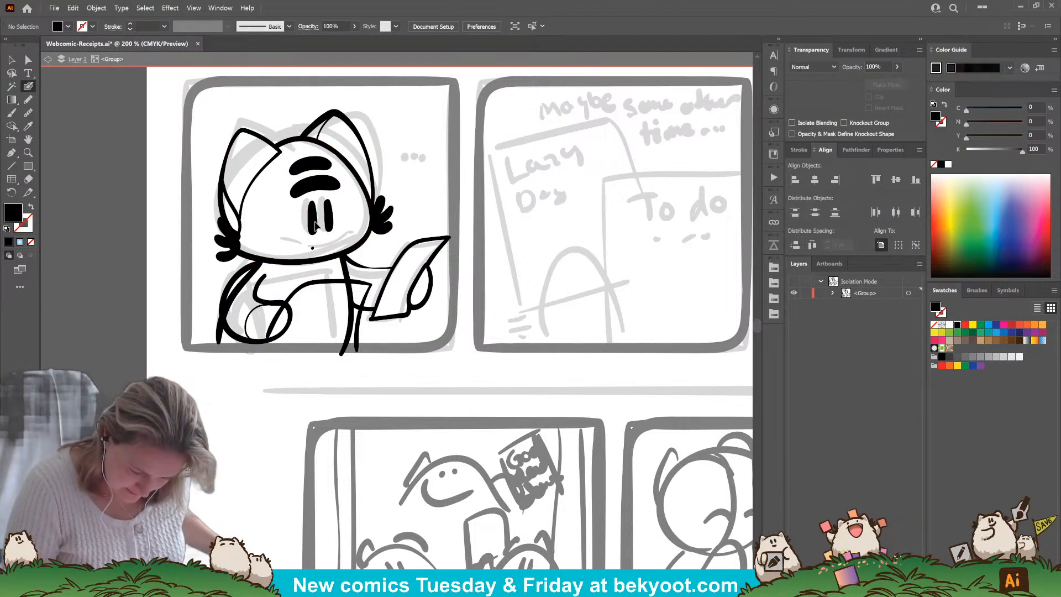
Remove the leftover mark between the cat's eyes and touch up the shapes of both eyes.
left_click(315, 225, "ctrl")
key("Delete")
left_click_drag(309, 206, 310, 231)
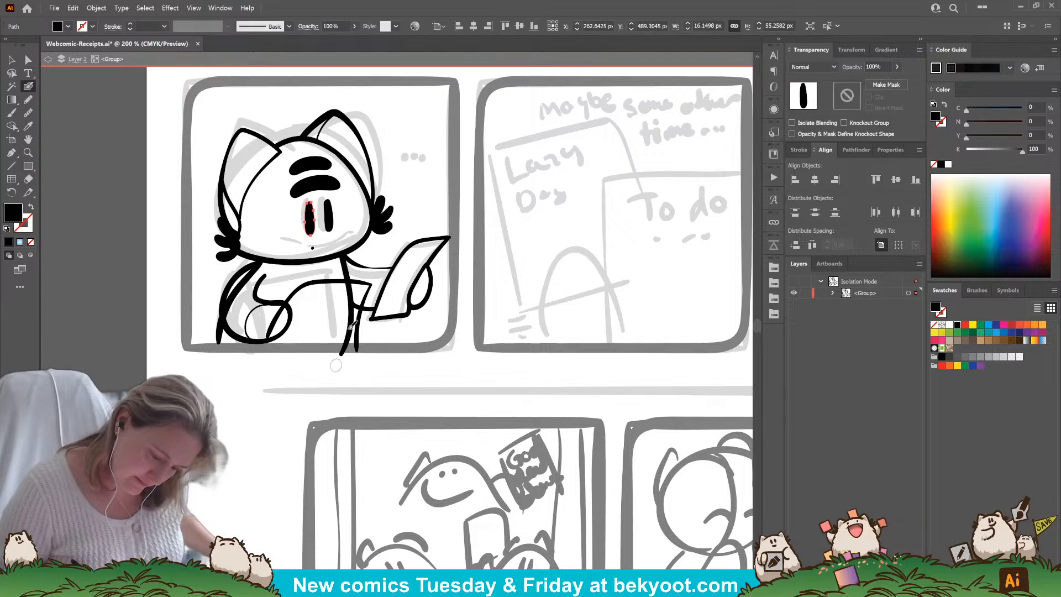
left_click(422, 193, "ctrl")
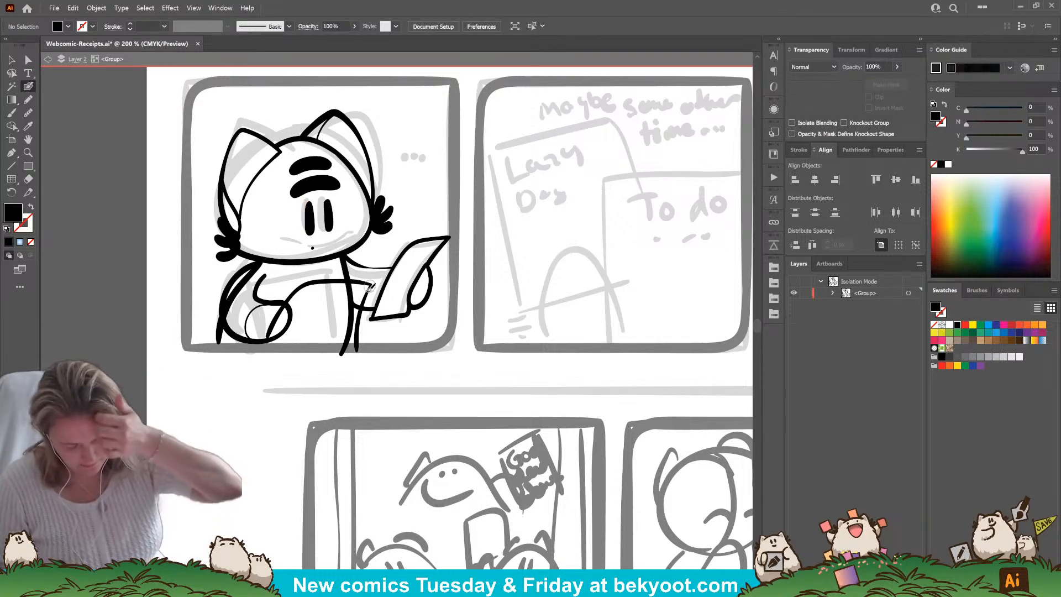
left_click(330, 221, "ctrl")
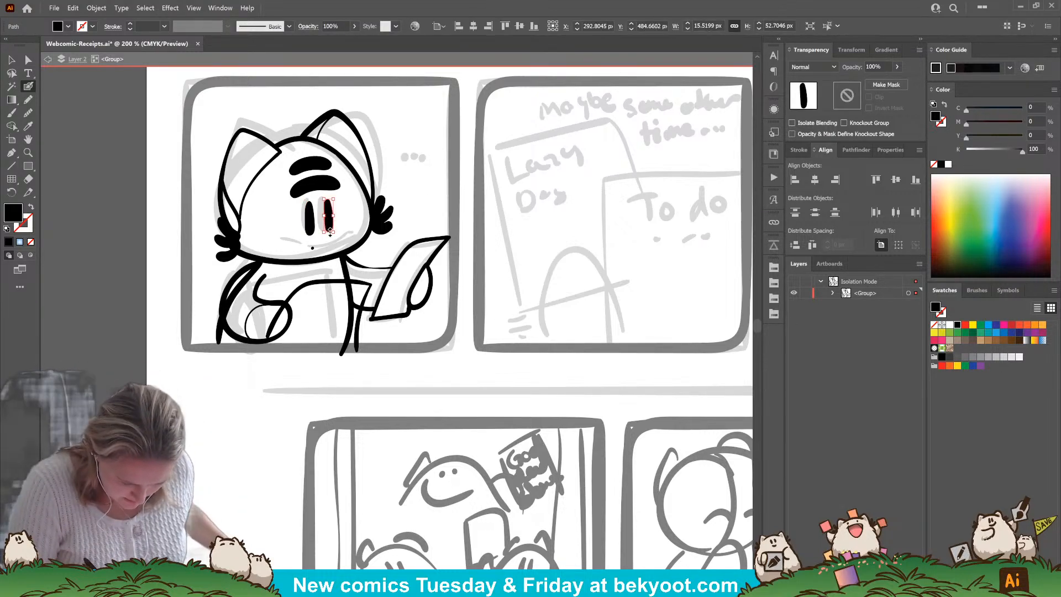
left_click(420, 185, "ctrl")
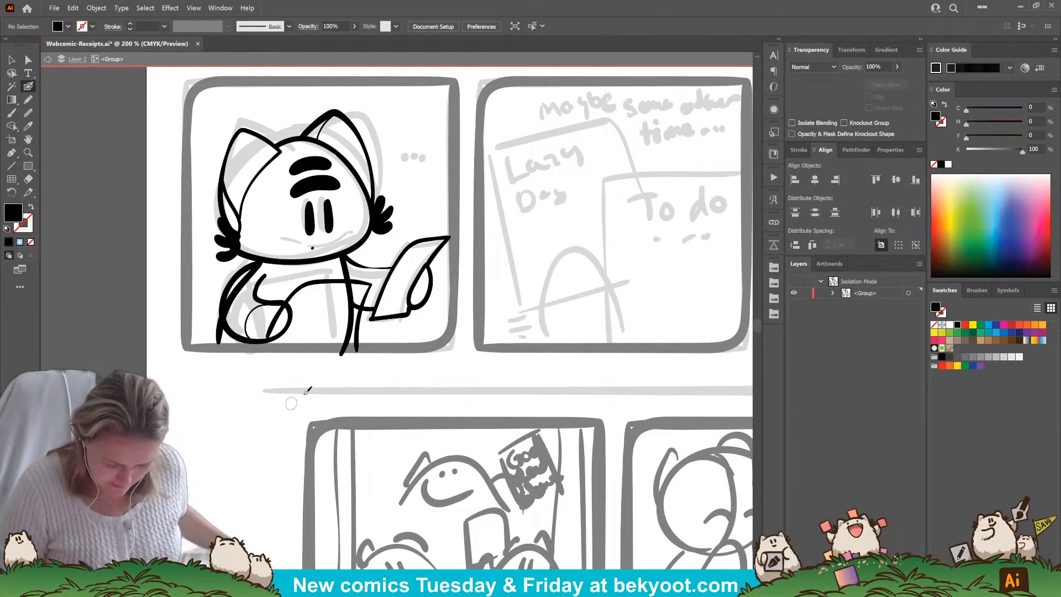
Erase the back line where it doubles the bent arm's outline, and the sheet's edge inside the bent arm's paw.
left_click(237, 290, "ctrl")
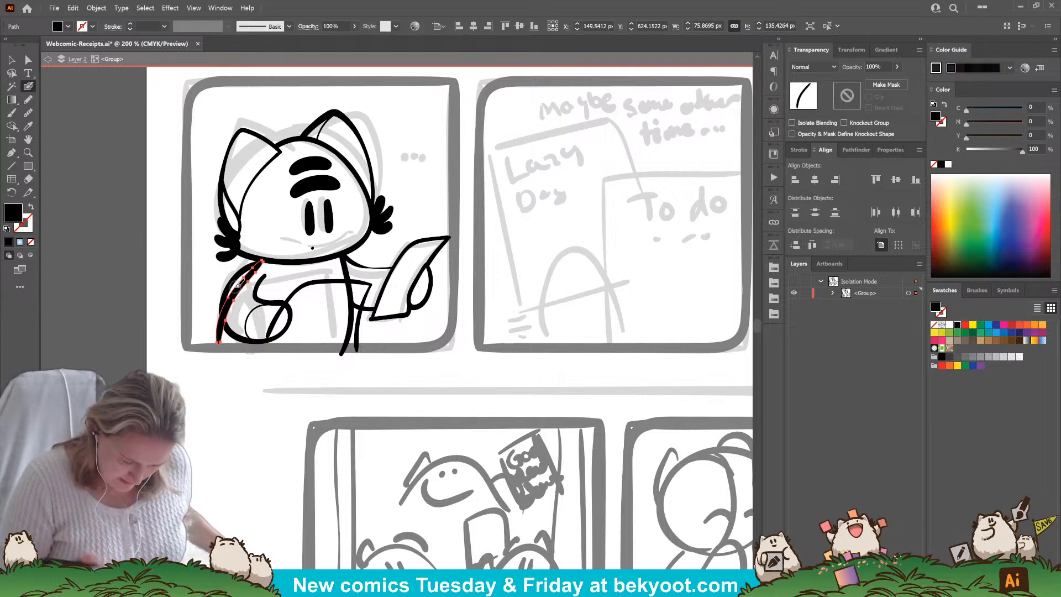
left_click_drag(259, 261, 229, 314)
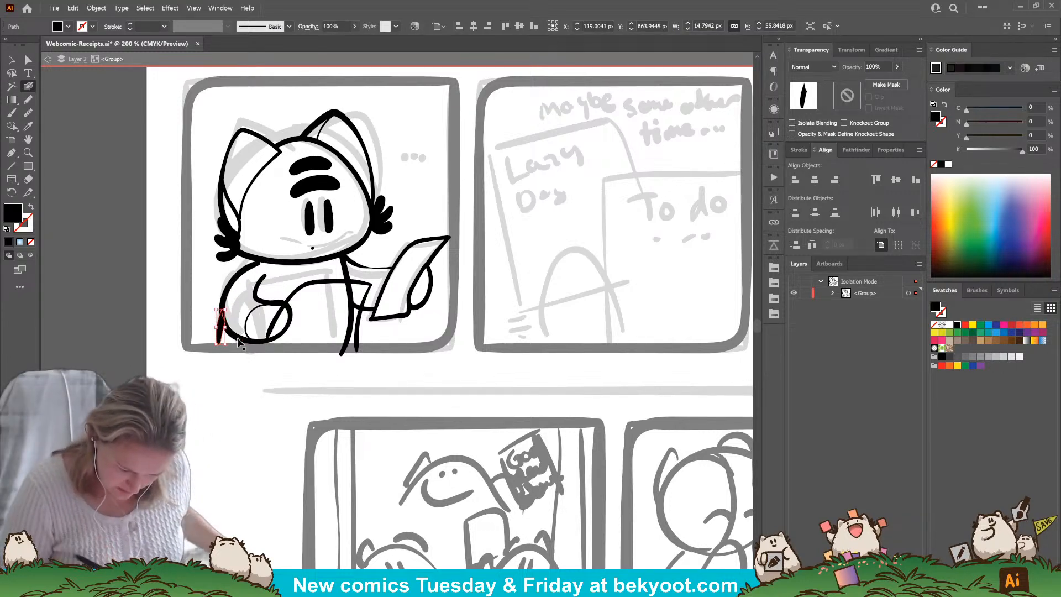
left_click(242, 411, "ctrl")
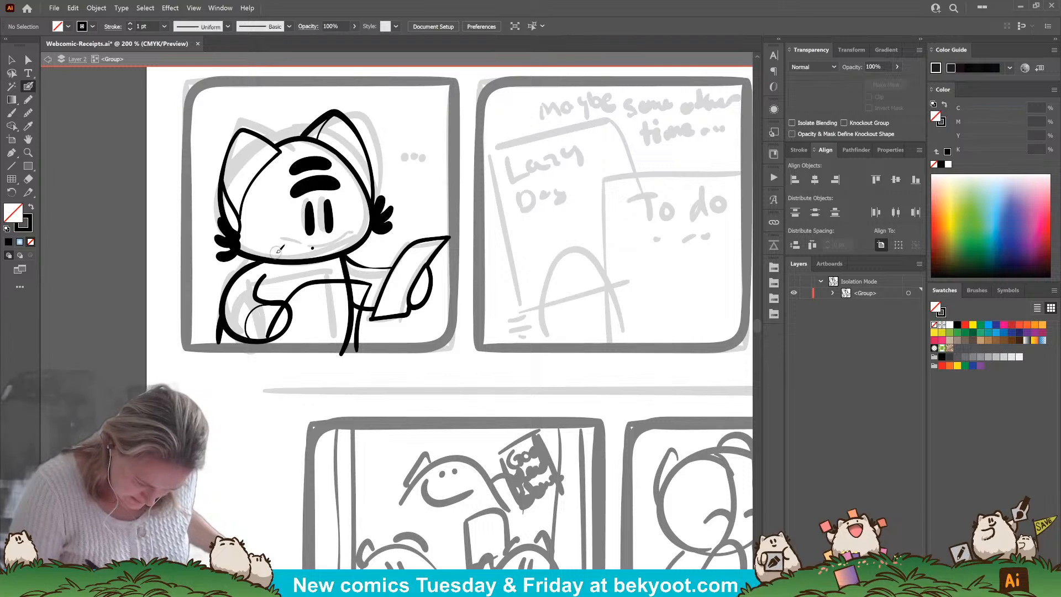
left_click(272, 323, "ctrl")
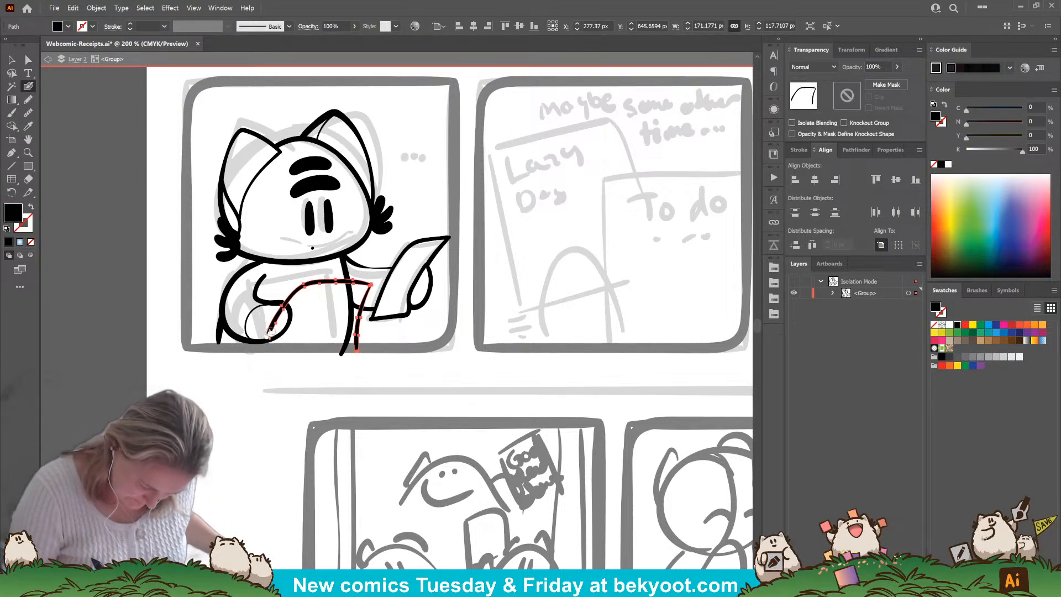
left_click_drag(270, 333, 282, 310)
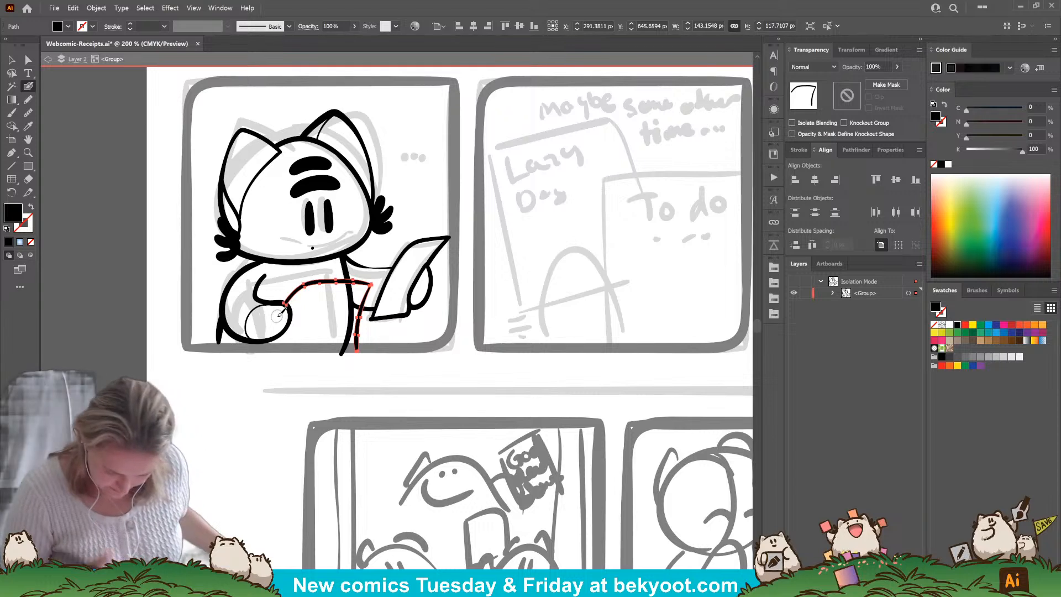
Erase the body and arm lines where they cross the sheet in front of the cat.
left_click(355, 309, "ctrl")
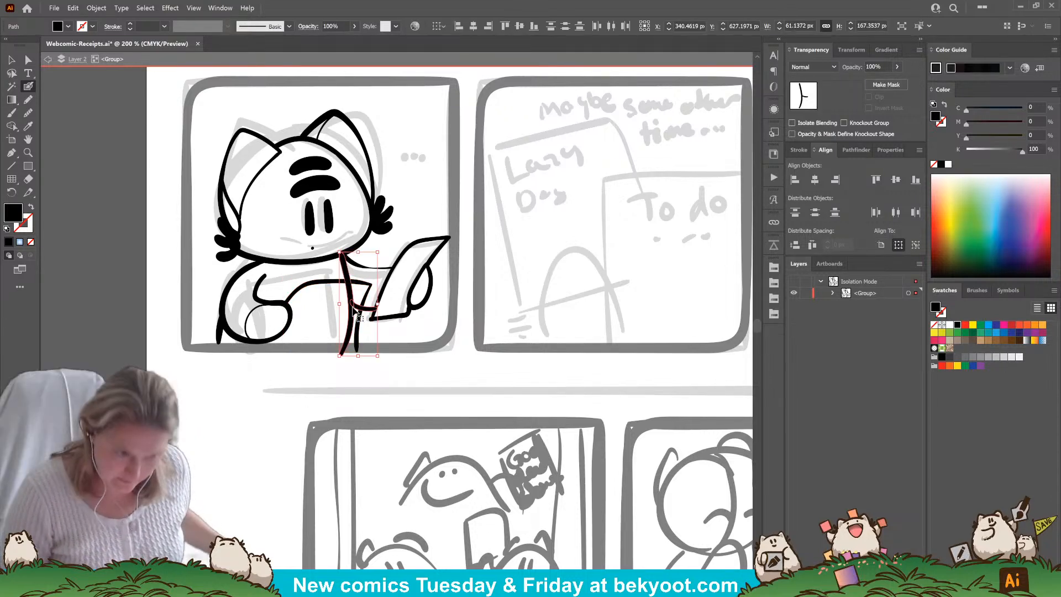
mouse_move(353, 290)
left_mouse_down()
mouse_move(341, 288)
mouse_move(354, 305)
mouse_move(340, 356)
left_mouse_up()
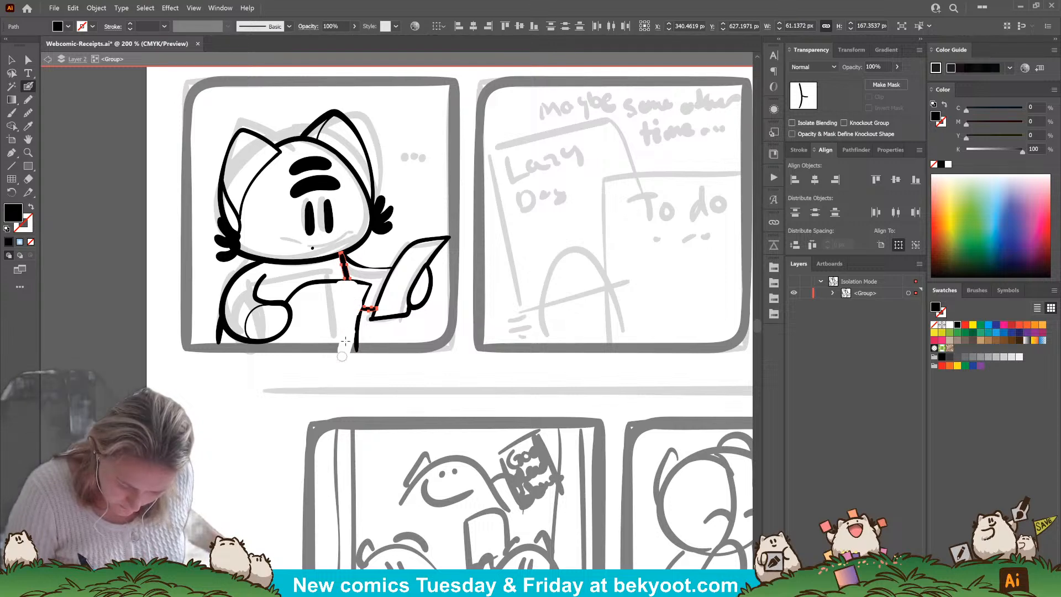
left_click(364, 385, "ctrl")
Ink three ellipsis dots beside the cat's head with a short tail stroke leading toward the head.
left_click(391, 158)
left_click(401, 157)
left_click(411, 158)
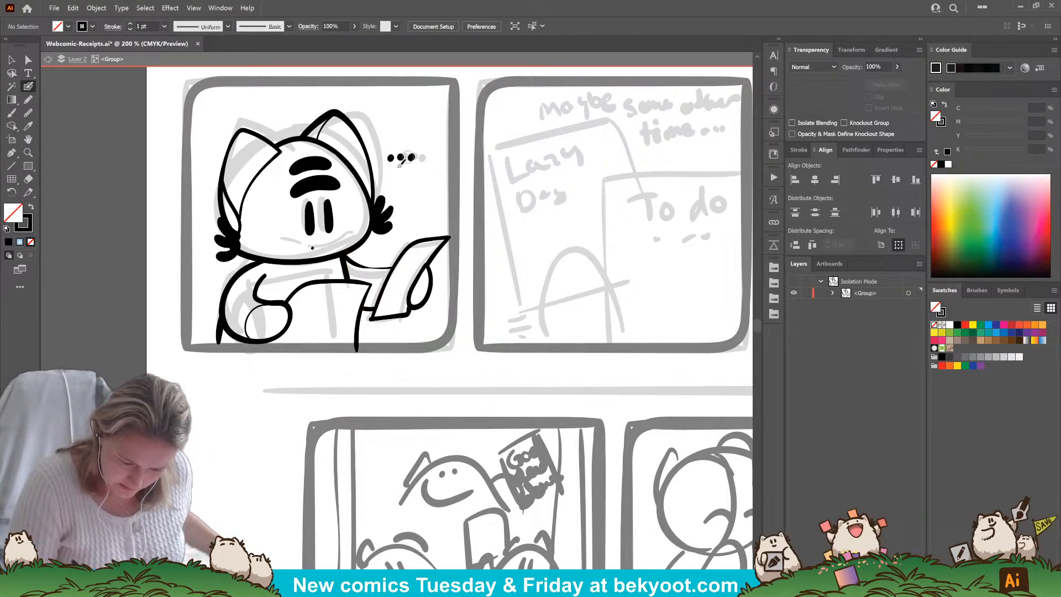
left_click_drag(390, 166, 381, 176)
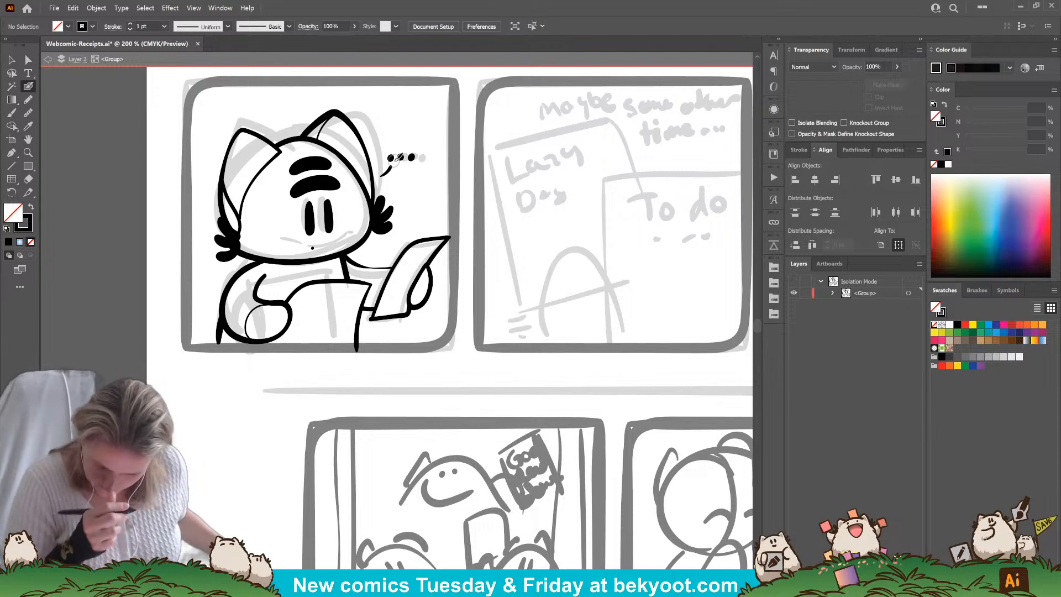
Set both eyes to 30% opacity and move them out of the first panel into the page margin beside it.
left_click_drag(296, 221, 340, 226)
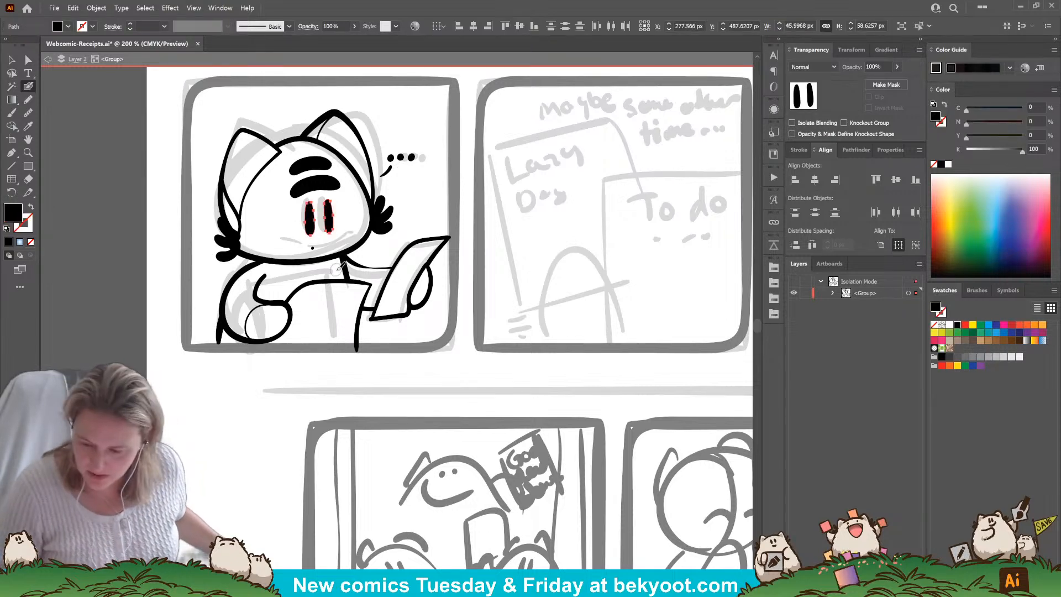
left_click(882, 65)
type("30")
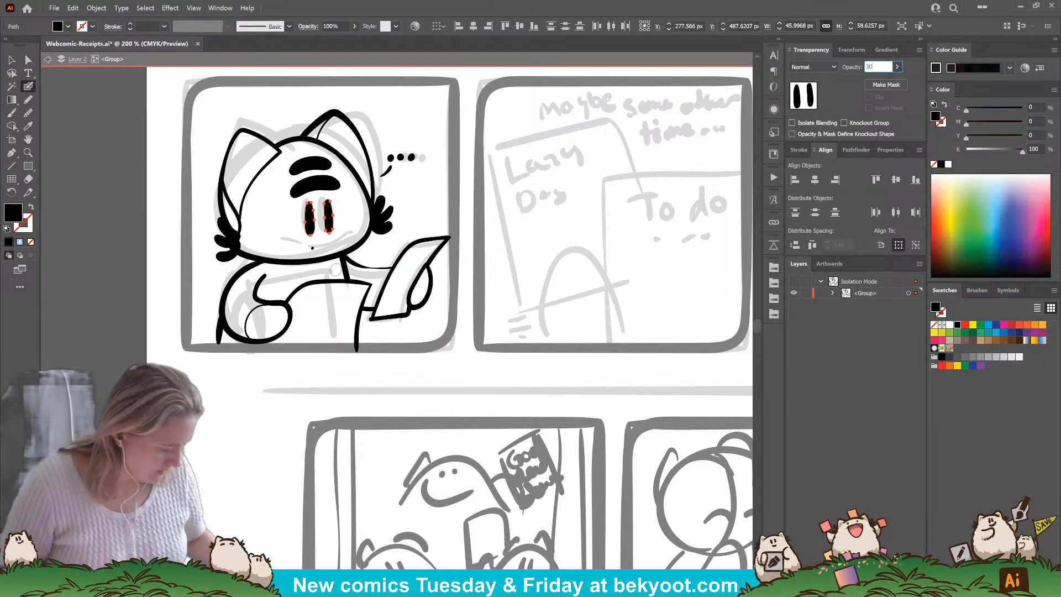
key("Return")
left_click(266, 396)
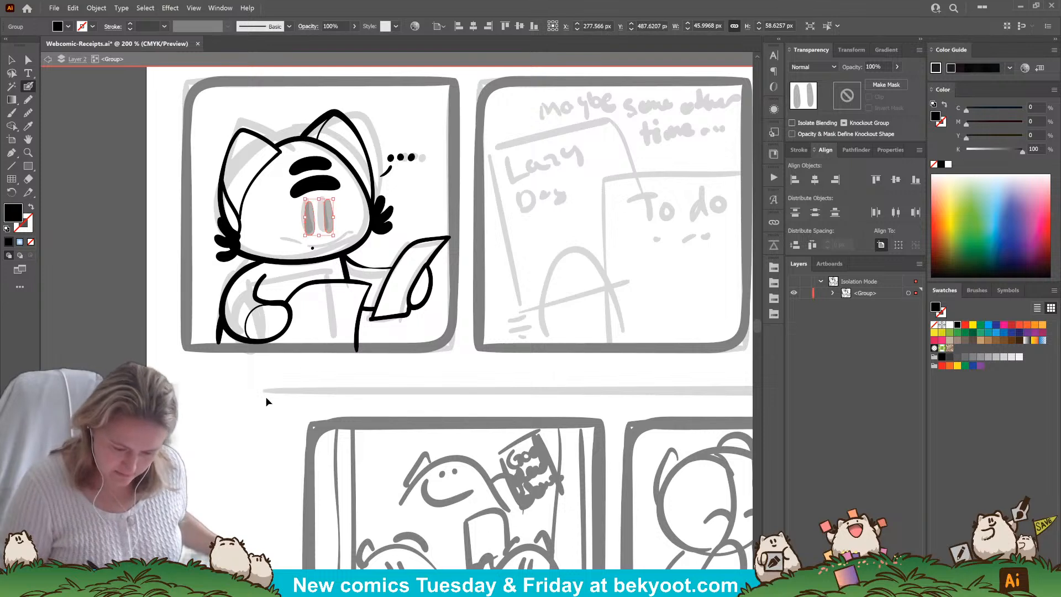
left_click_drag(330, 222, 150, 235)
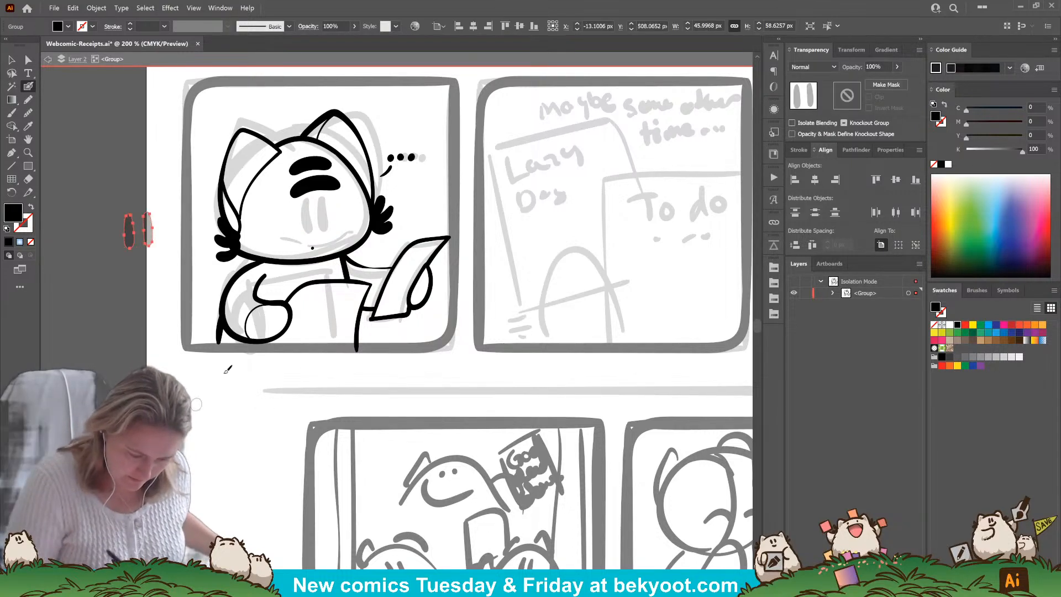
Ink a new pair of narrow upright oval eyes, set close together beneath the forehead stripes.
mouse_move(316, 204)
left_mouse_down()
mouse_move(318, 230)
mouse_move(332, 230)
left_mouse_up()
key("ctrl+z")
key("ctrl+z")
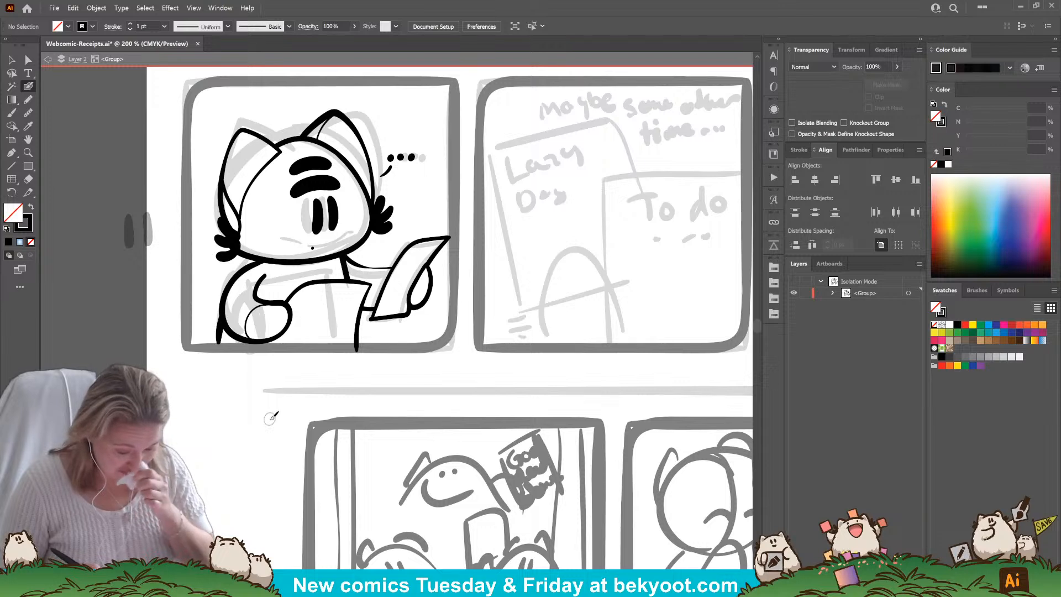
left_click_drag(281, 240, 352, 234)
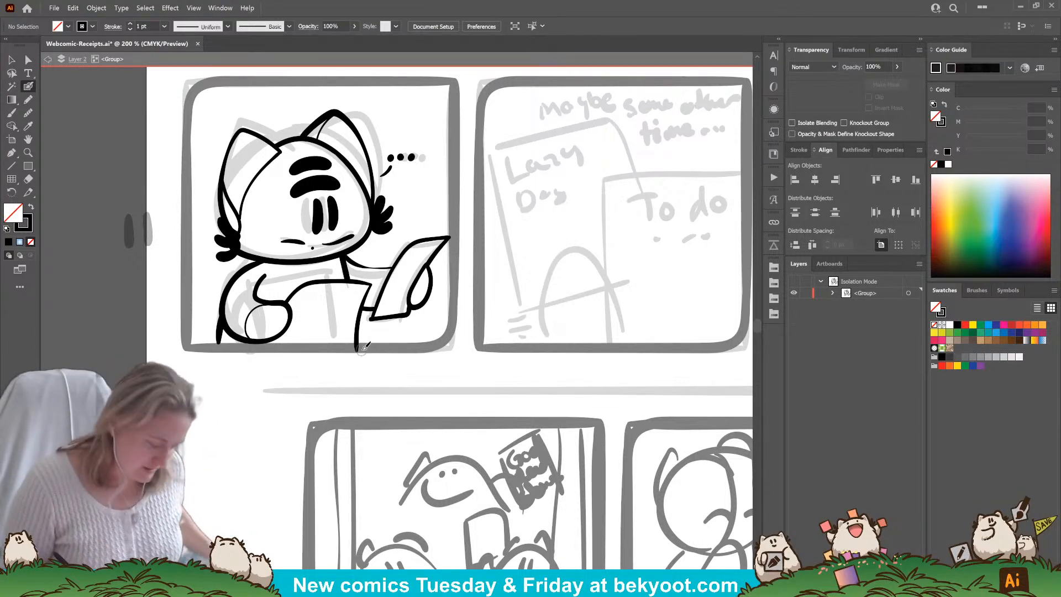
key("ctrl+z")
key("ctrl+z")
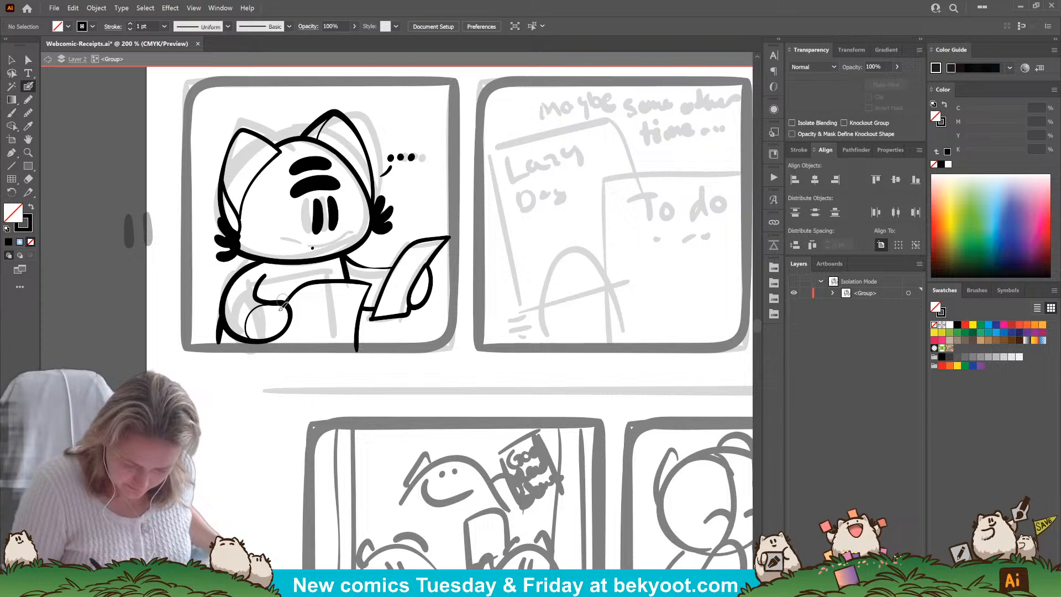
left_click(313, 248, "ctrl")
left_click(429, 222, "ctrl")
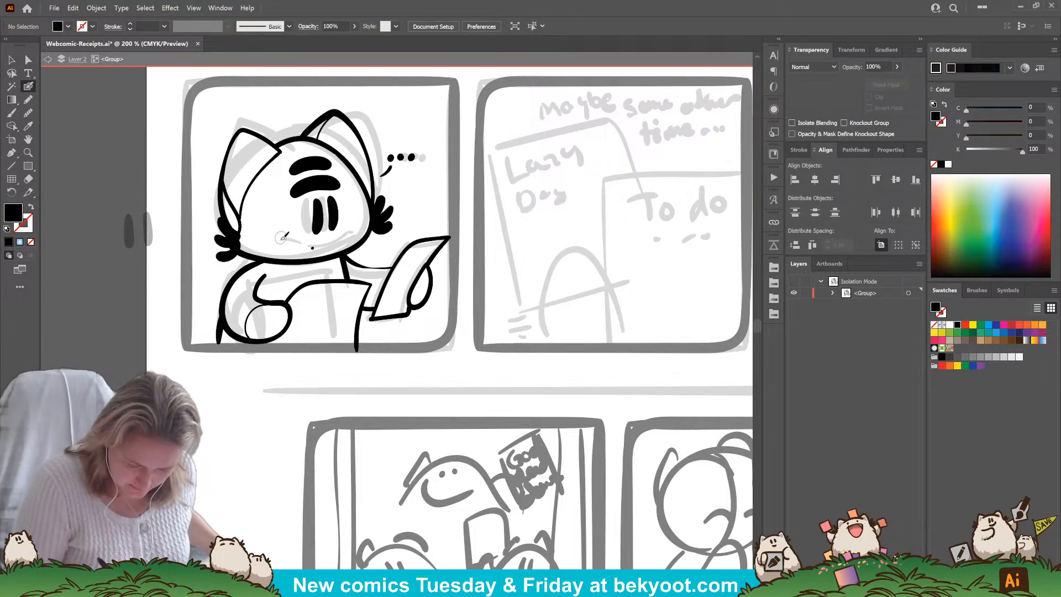
key("shift+x")
left_click_drag(310, 242, 333, 239)
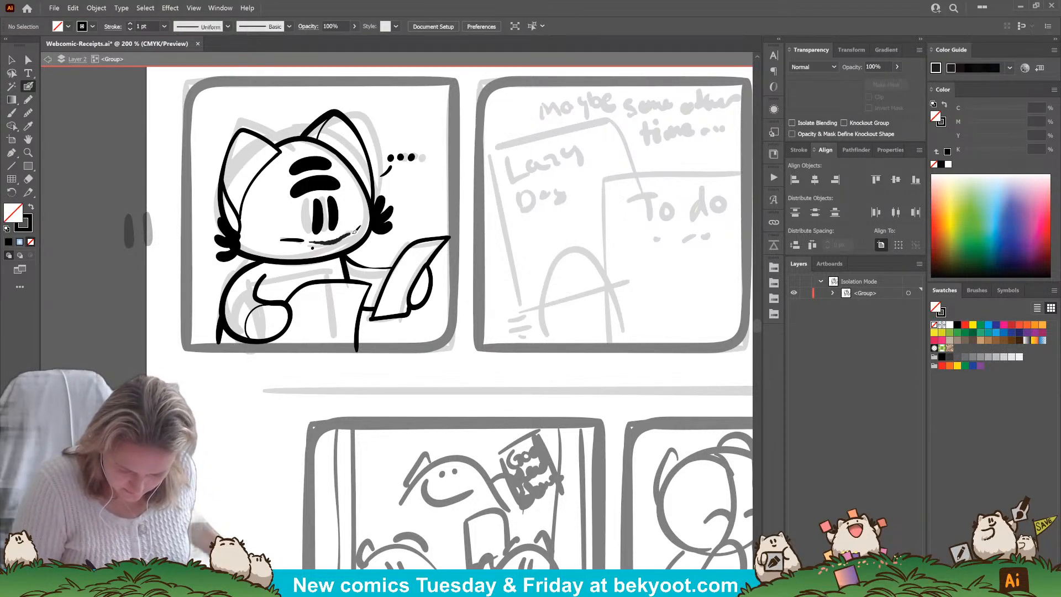
key("ctrl+z")
key("ctrl+z")
key("shift+x")
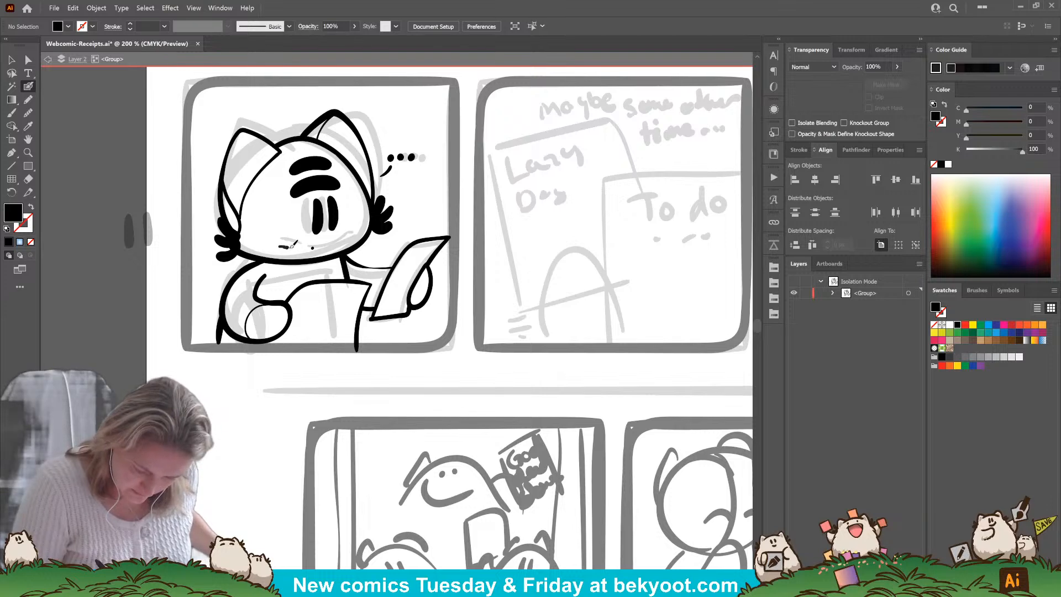
left_click_drag(279, 247, 299, 249)
key("shift+x")
key("ctrl+z")
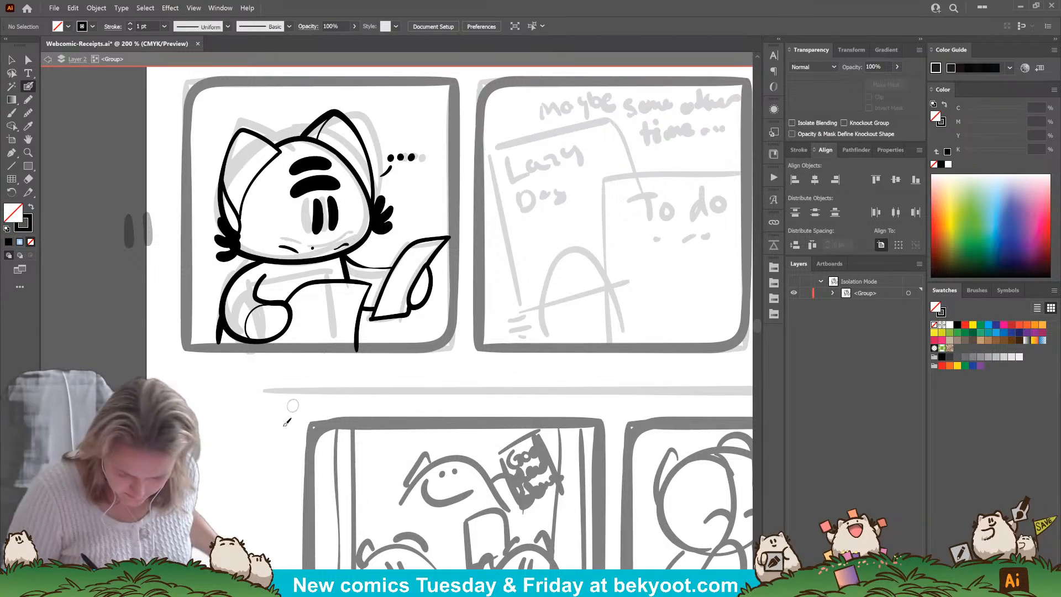
key("ctrl+z")
key("shift+x")
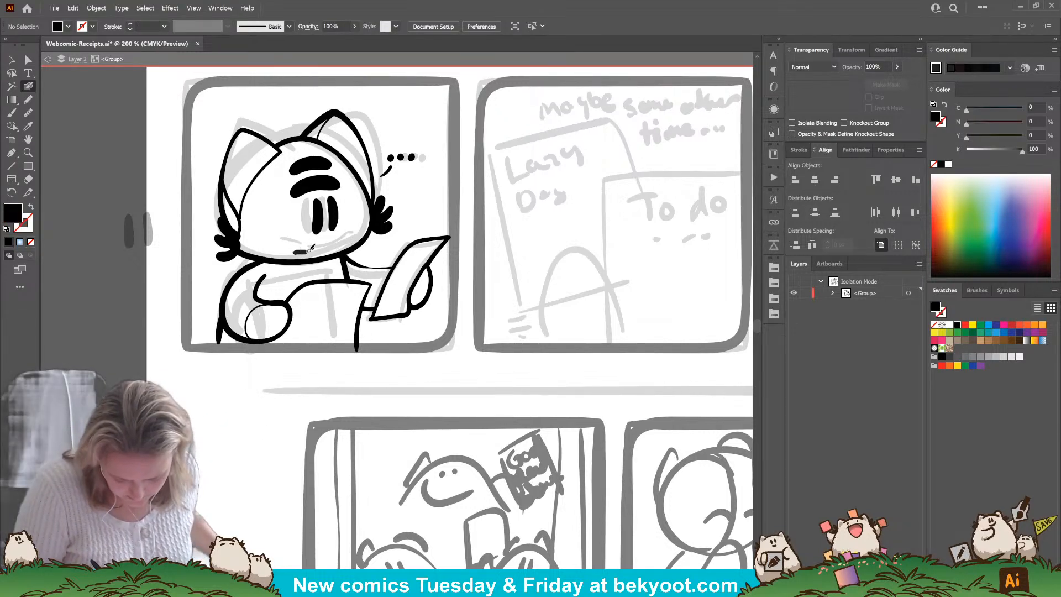
left_click_drag(327, 252, 352, 239)
key("shift+x")
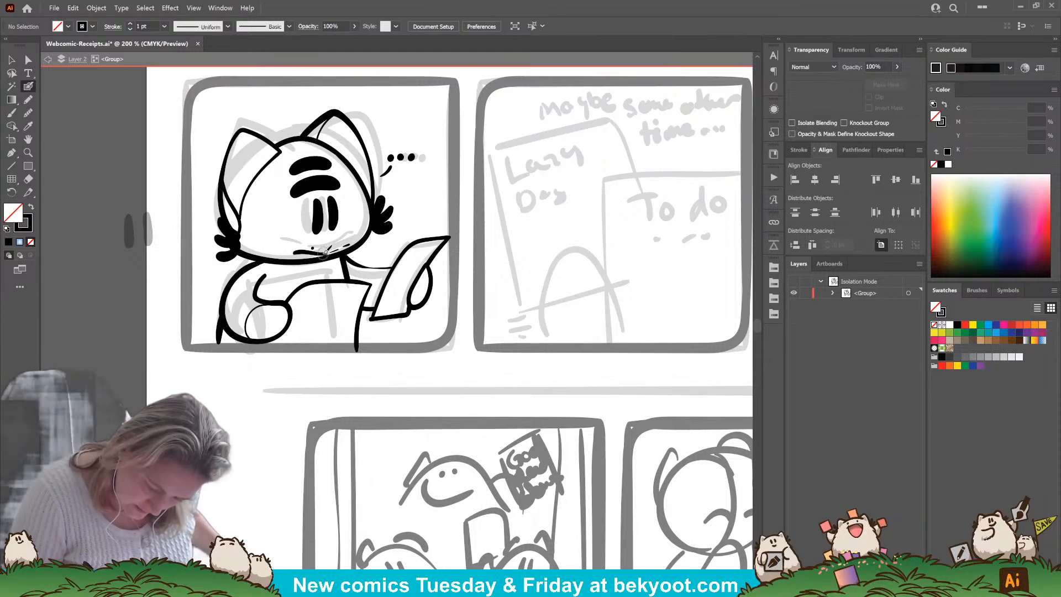
left_click_drag(346, 246, 351, 244)
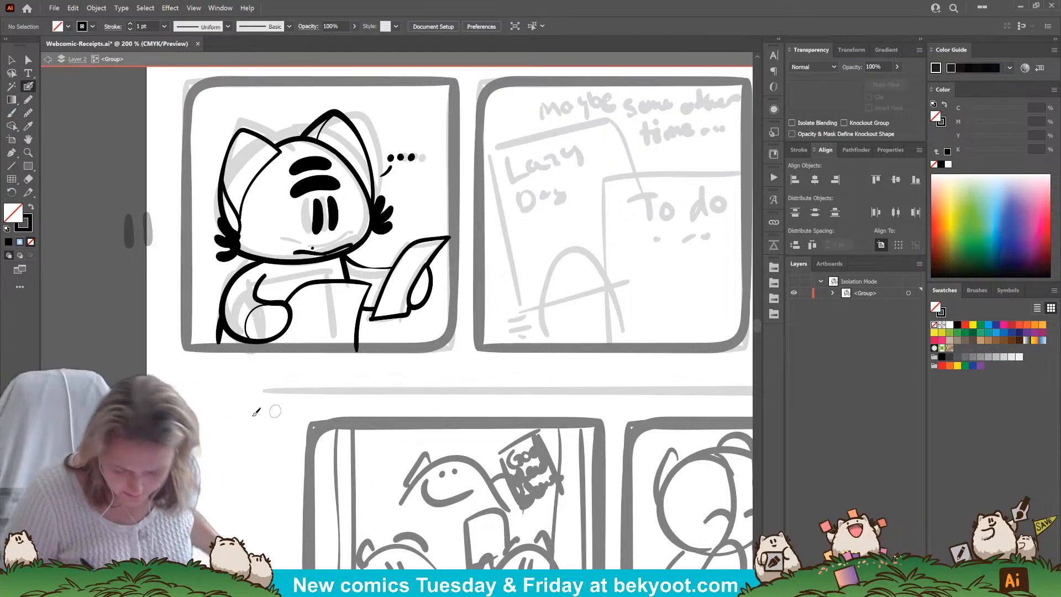
key("ctrl+z")
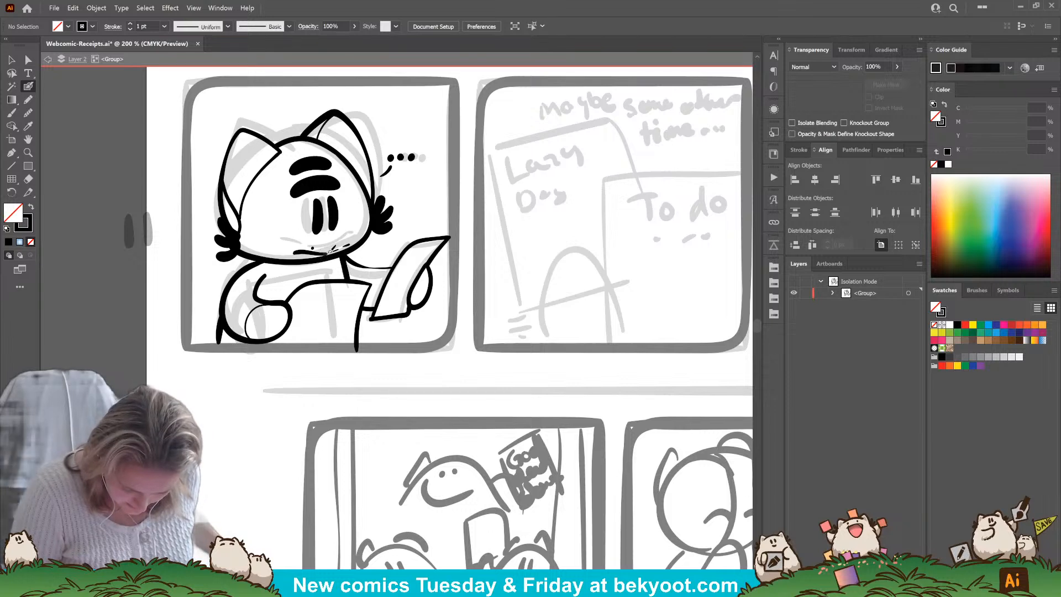
key("ctrl+shift+z")
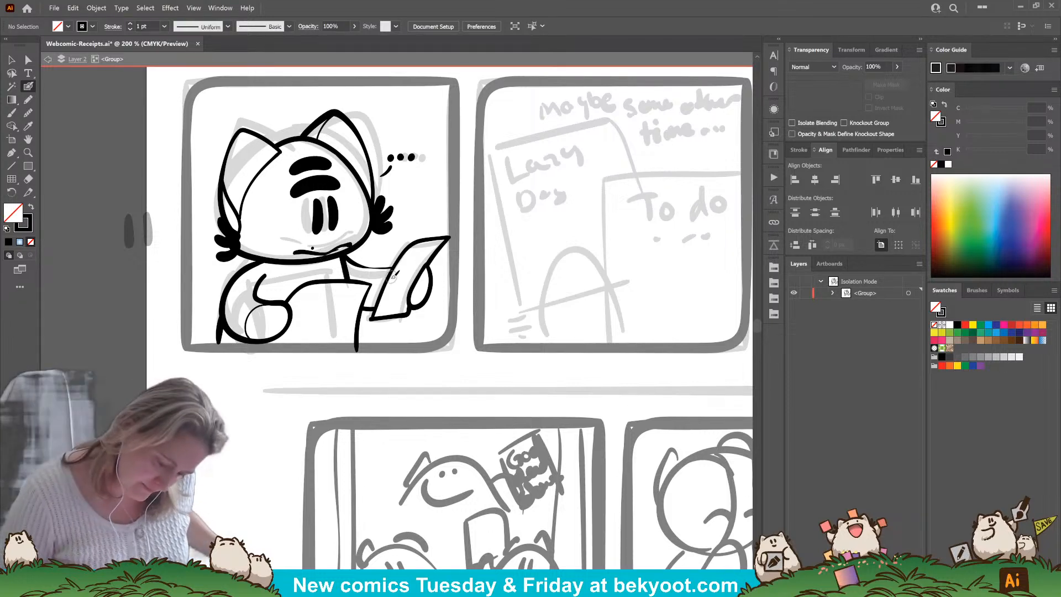
key("ctrl+z")
key("shift+x")
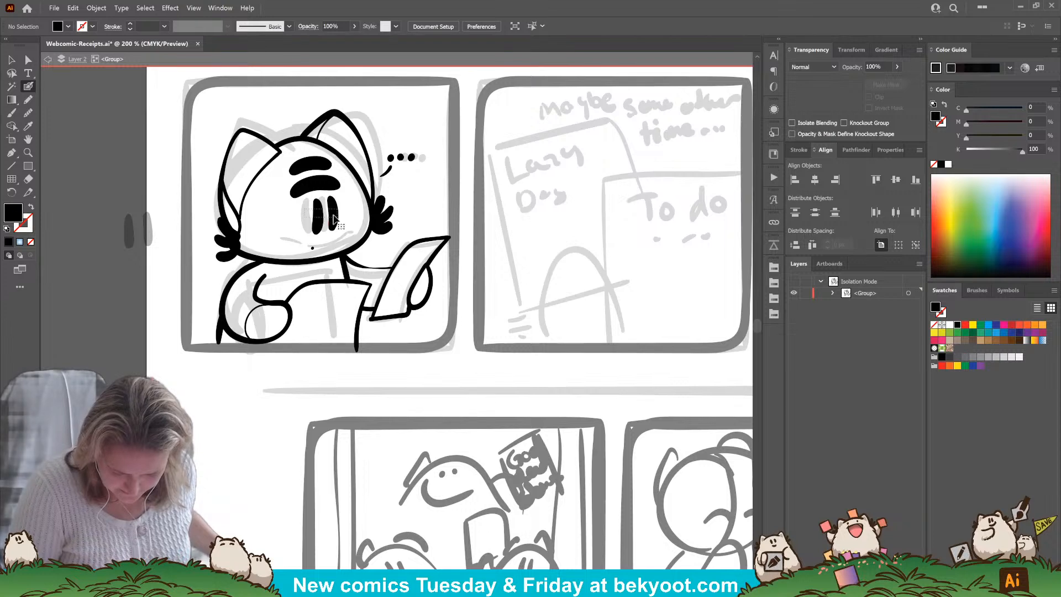
Nudge the cat's right eye slightly down and shift the two forehead stripes slightly down and to the right.
left_click_drag(334, 215, 334, 222)
left_click(427, 202, "ctrl")
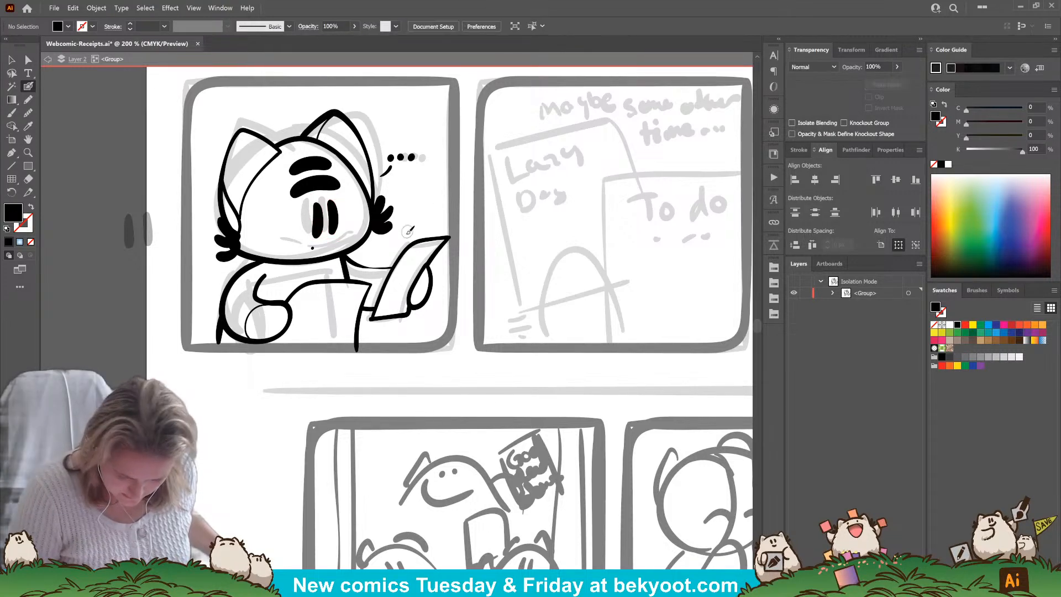
left_click(326, 186, "ctrl")
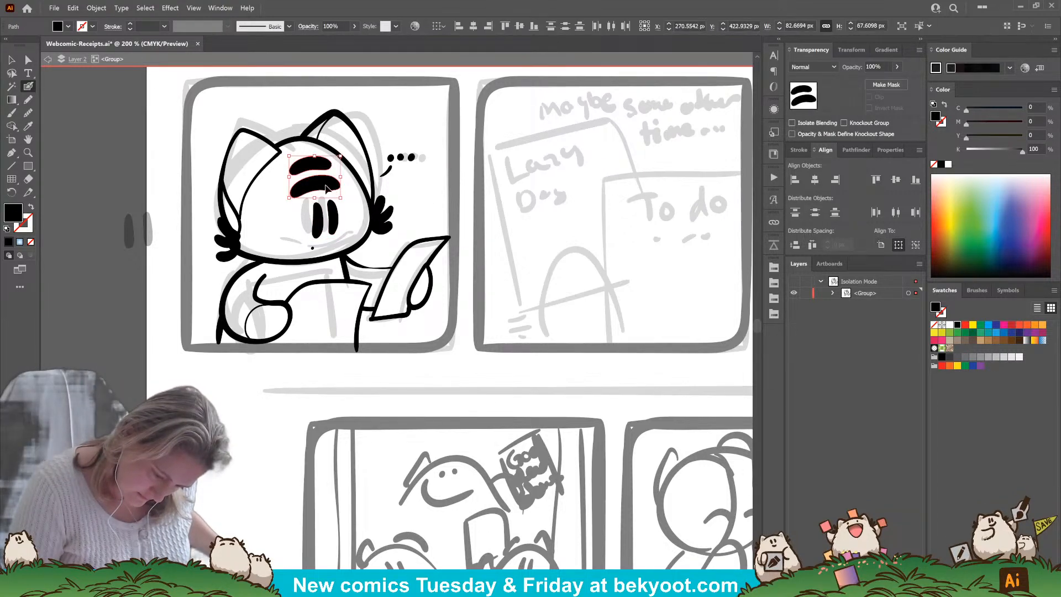
left_click_drag(326, 187, 328, 192)
left_click(428, 138, "ctrl")
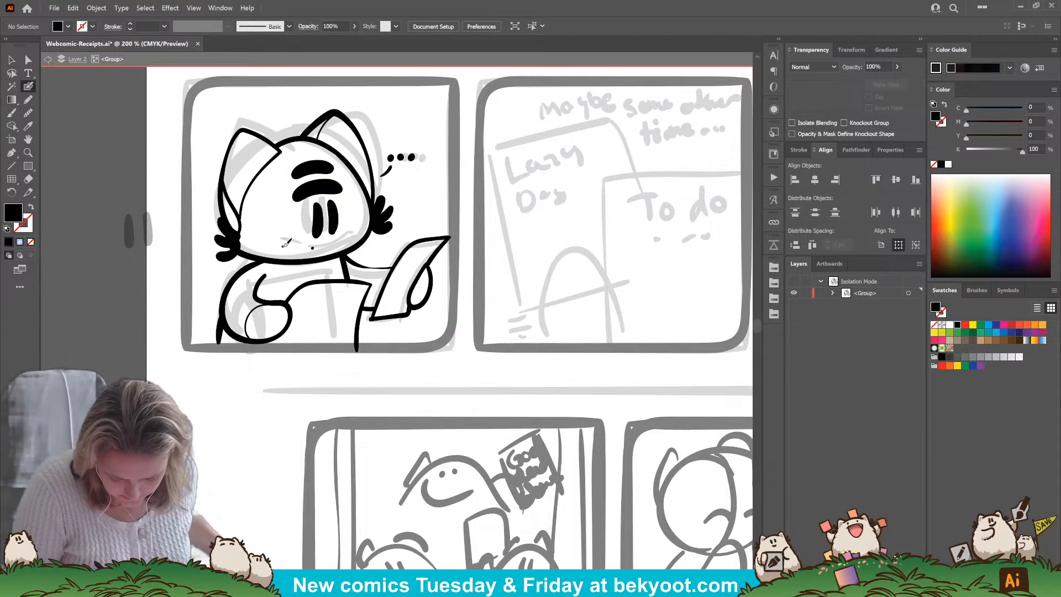
left_click_drag(283, 246, 299, 247)
right_click(300, 249)
left_click(343, 321)
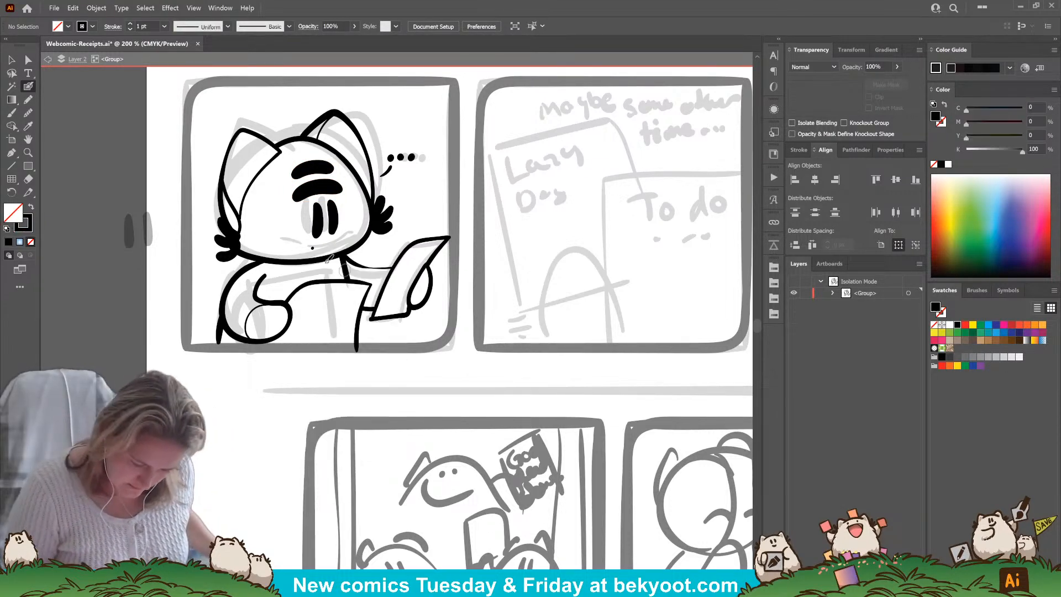
key("shift+x")
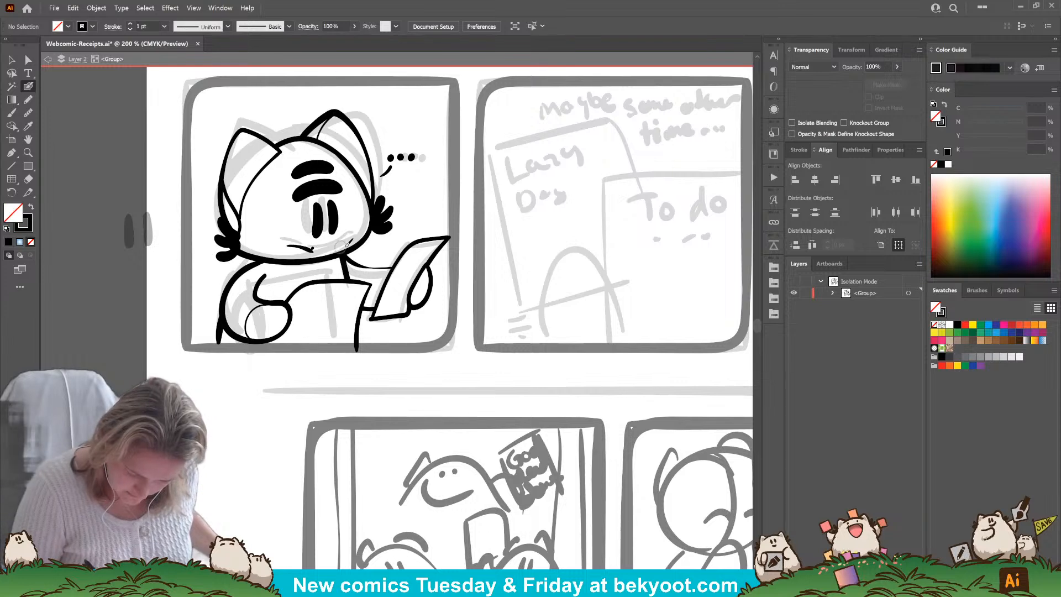
mouse_move(289, 244)
left_mouse_down()
mouse_move(301, 248)
mouse_move(282, 244)
left_mouse_up()
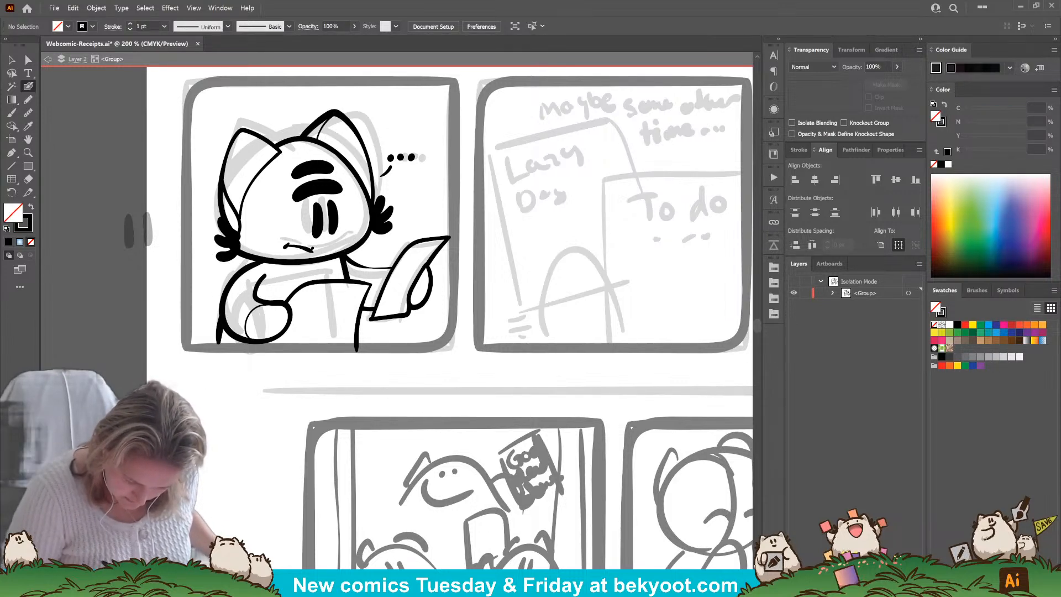
key("shift+x")
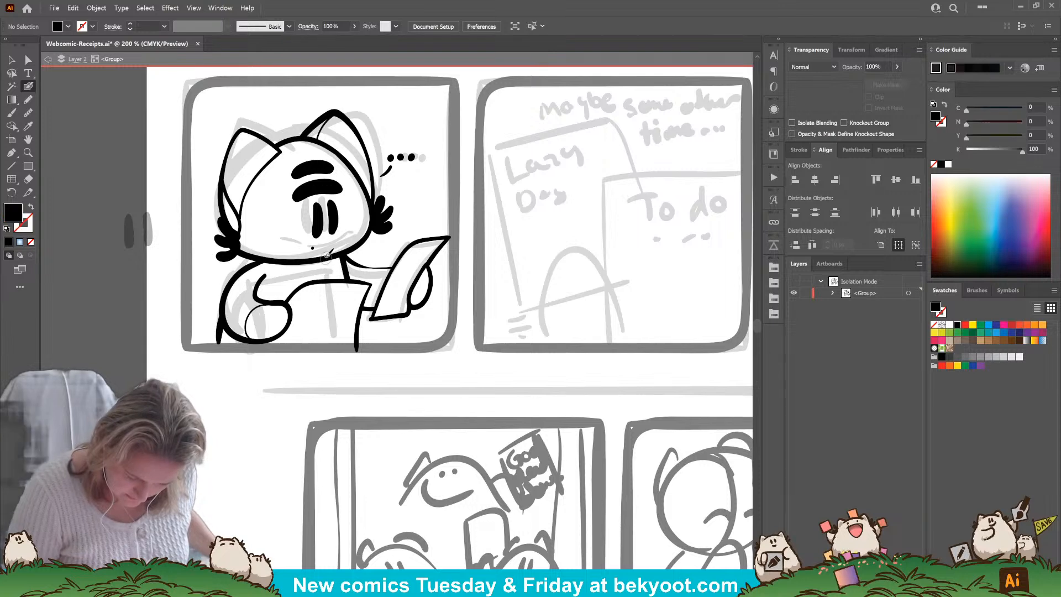
Move the small dot beneath the eyes out beside the cat and ink a wide, wavy frowning mouth in two strokes.
left_click(202, 270)
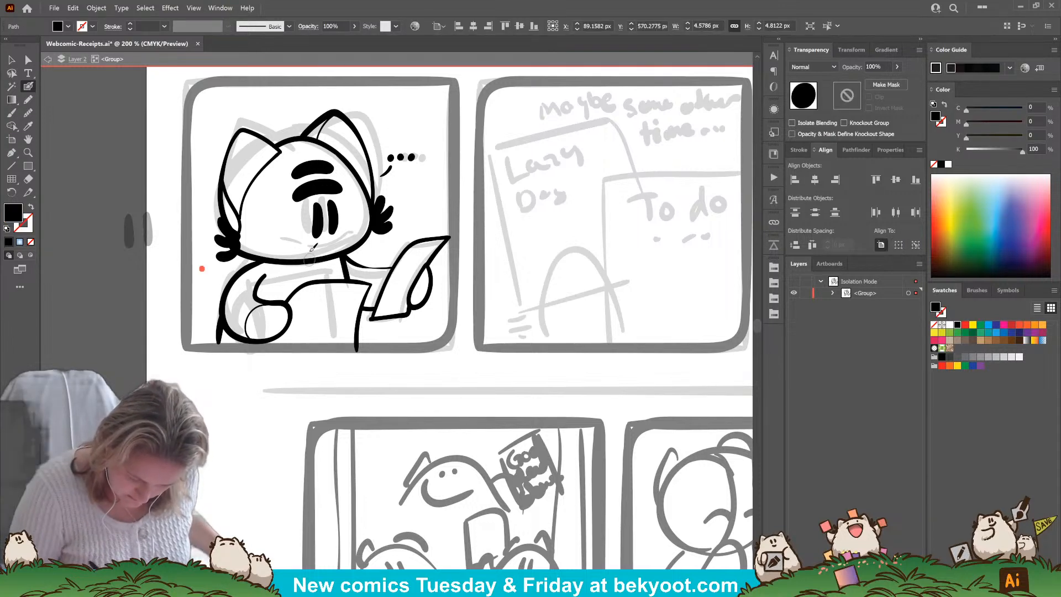
left_click_drag(308, 247, 344, 241)
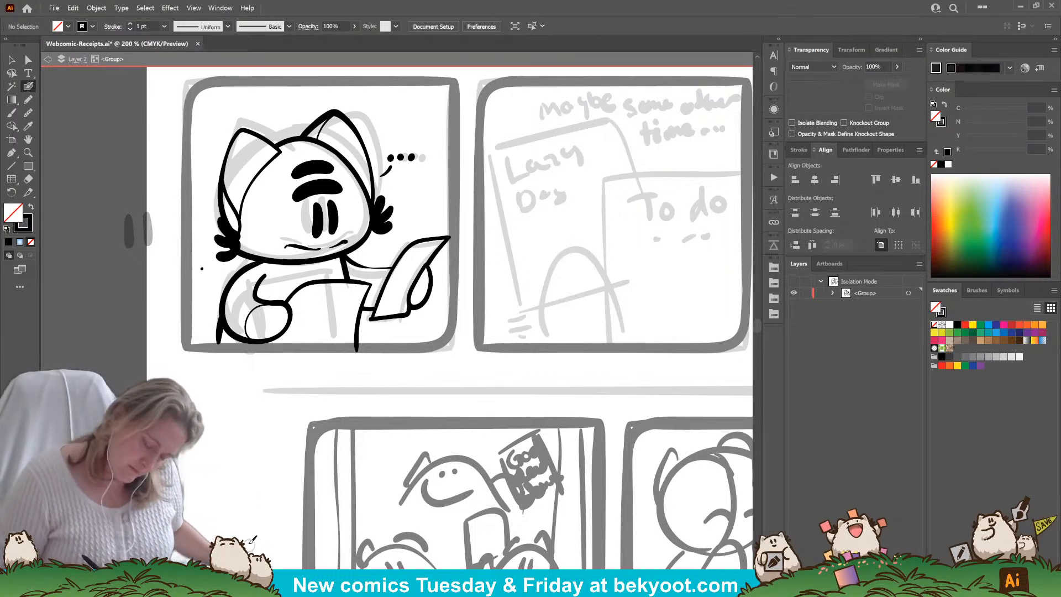
left_click_drag(284, 244, 349, 243)
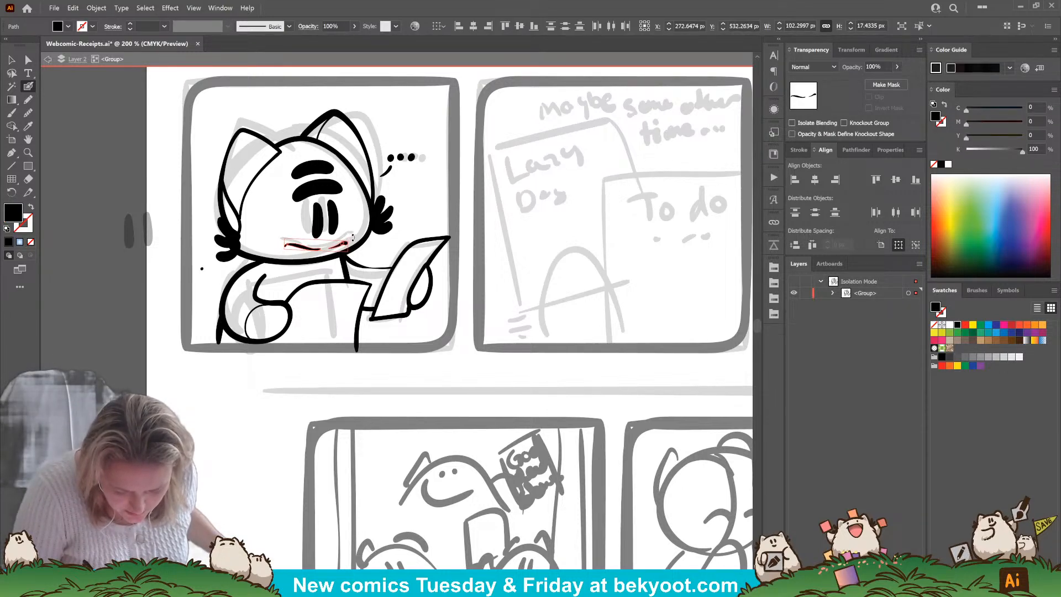
left_click(417, 206, "ctrl")
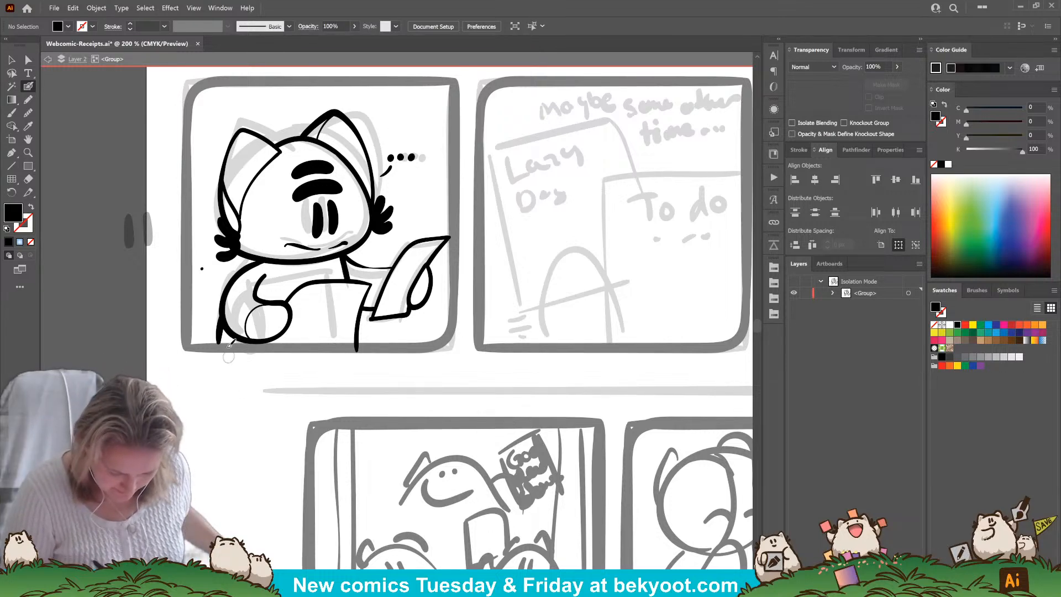
Delete the stray dot beside the cat and the faded spare pair of eyes in the page margin.
left_click(202, 269, "ctrl")
key("Delete")
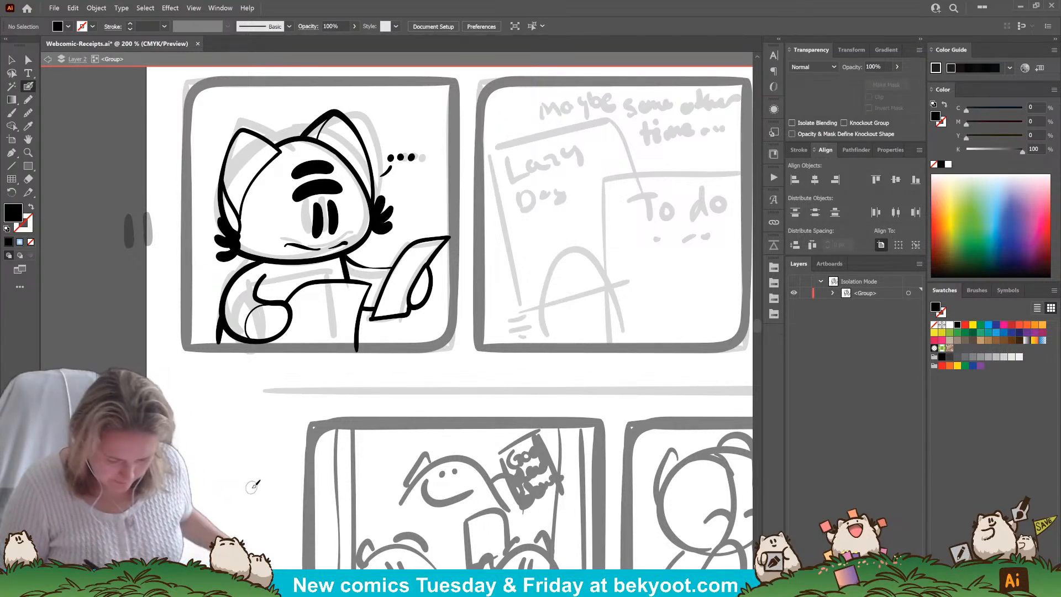
left_click(149, 230, "ctrl")
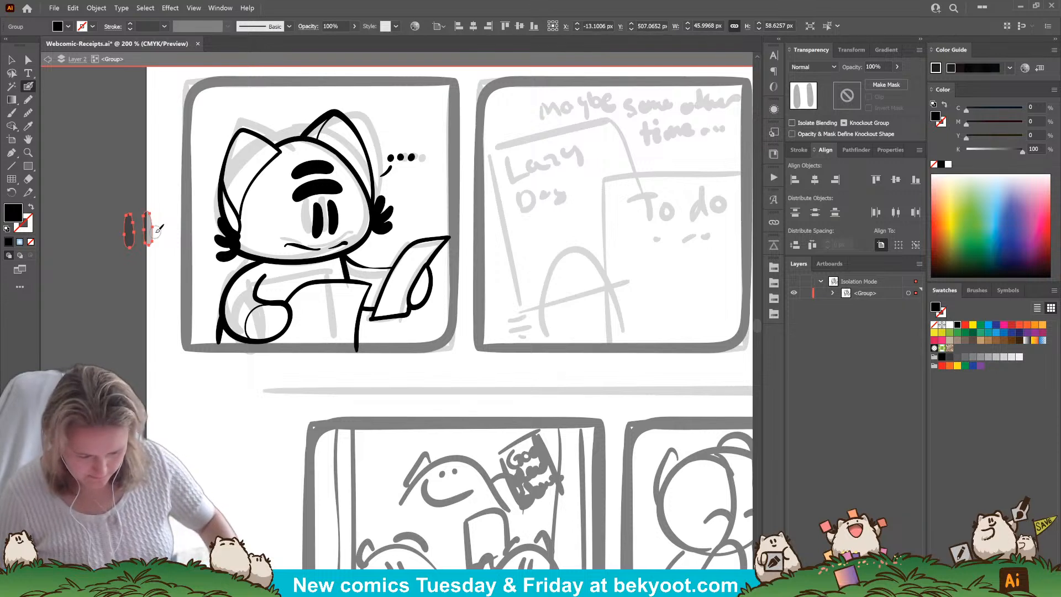
key("Delete")
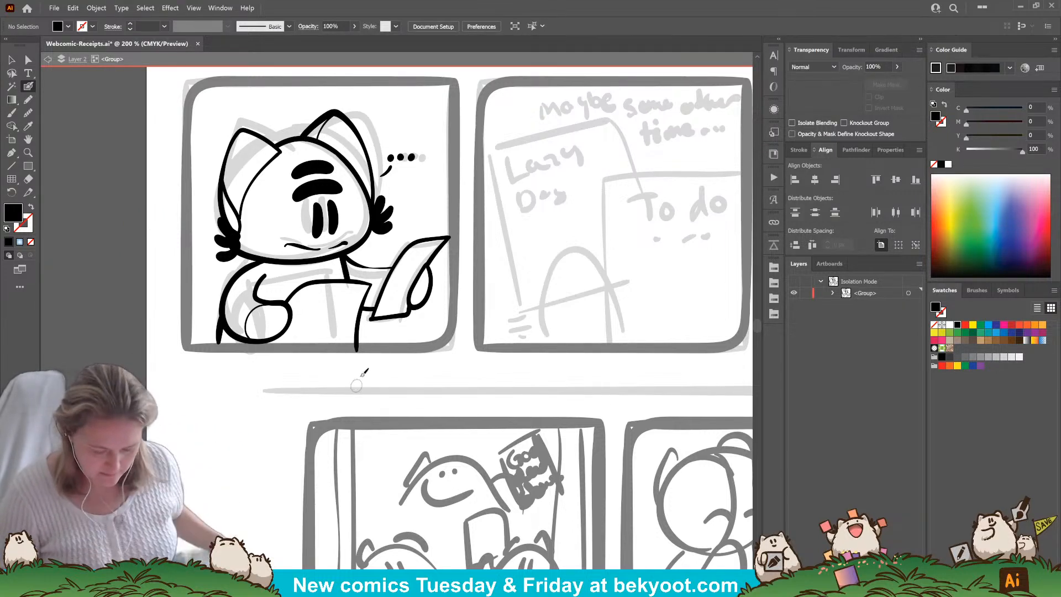
Sharpen the lower-left corner of the cat's sheet by removing the extra anchor point that rounds its tip.
left_click(389, 318, "ctrl")
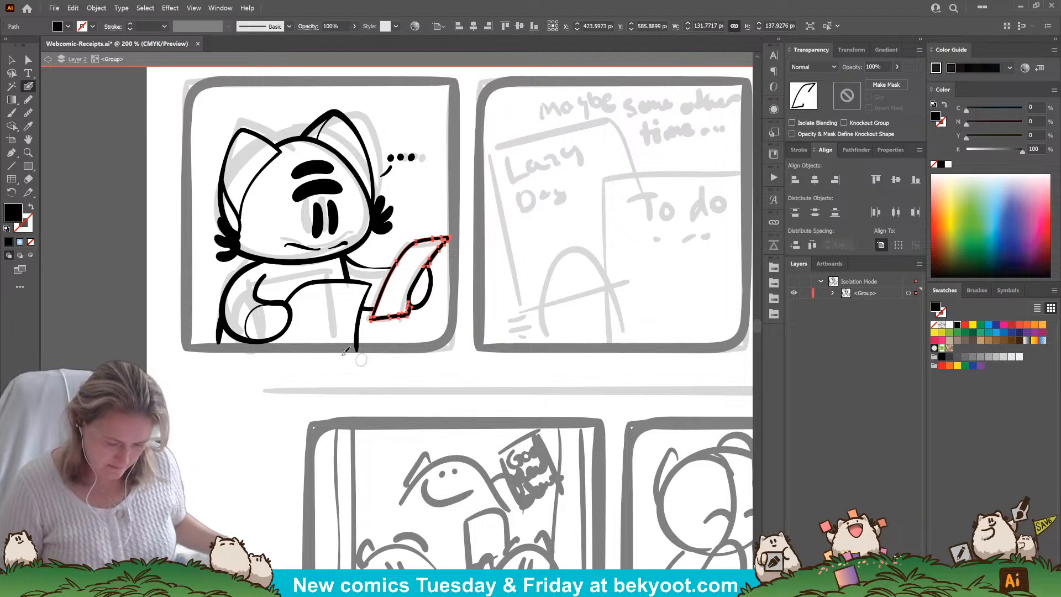
key("a")
left_click(370, 319)
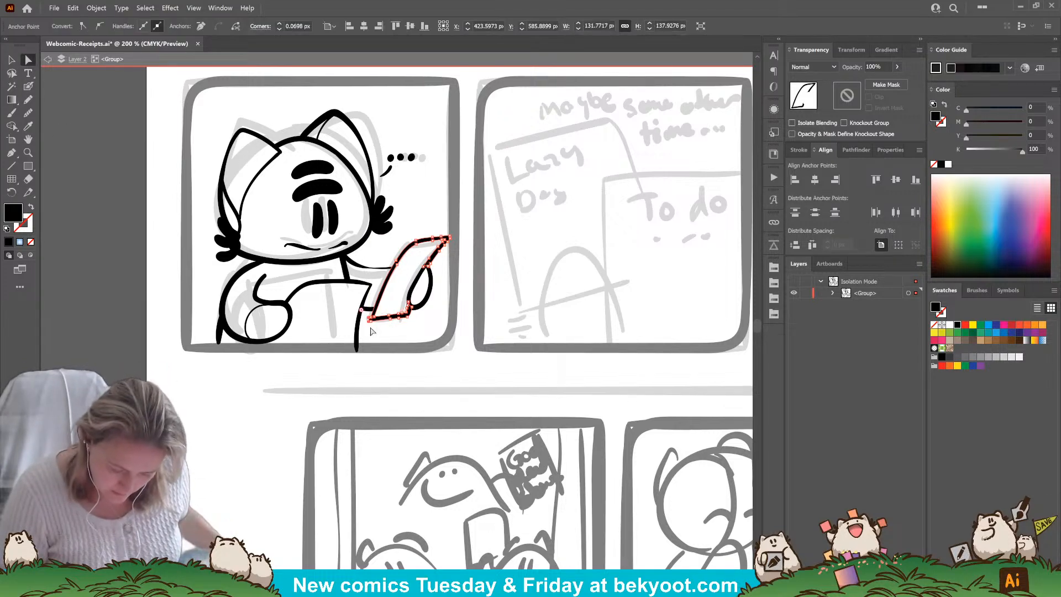
left_click_drag(370, 319, 370, 323)
scroll(406, 314, "up", 5)
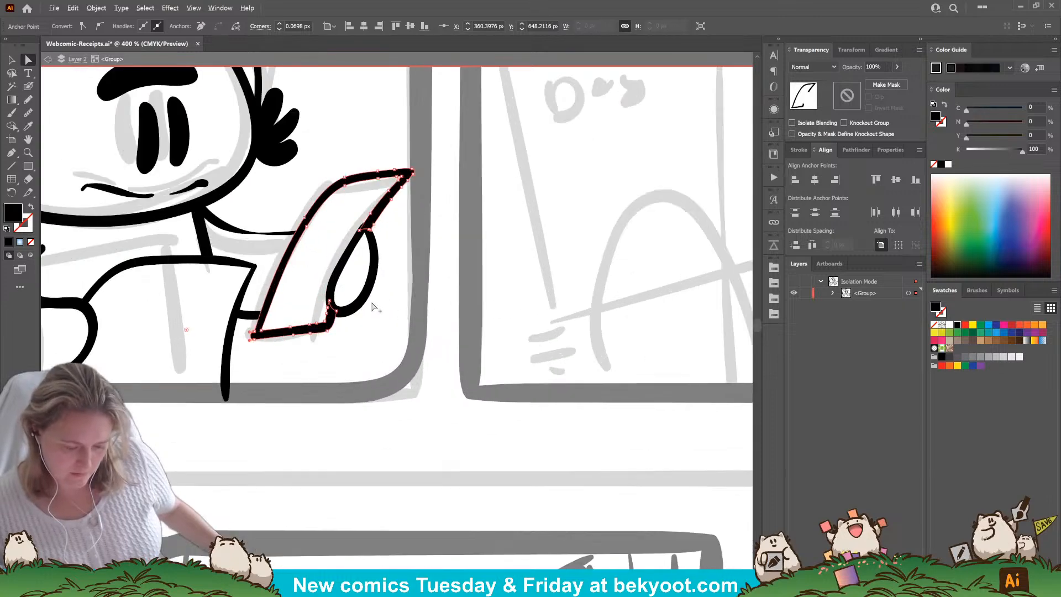
left_click_drag(280, 359, 497, 325)
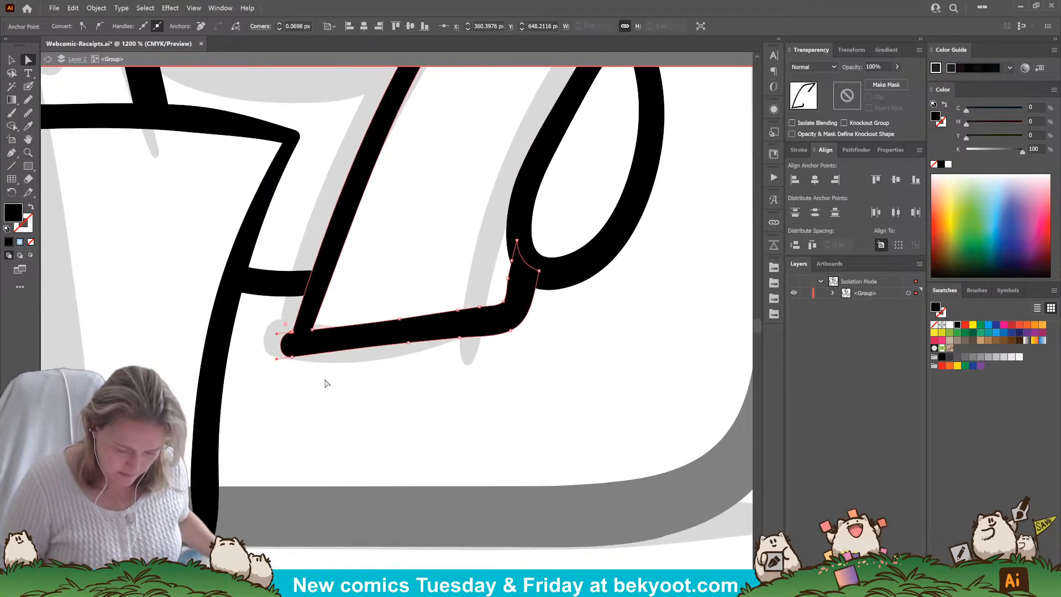
left_click_drag(278, 337, 249, 347)
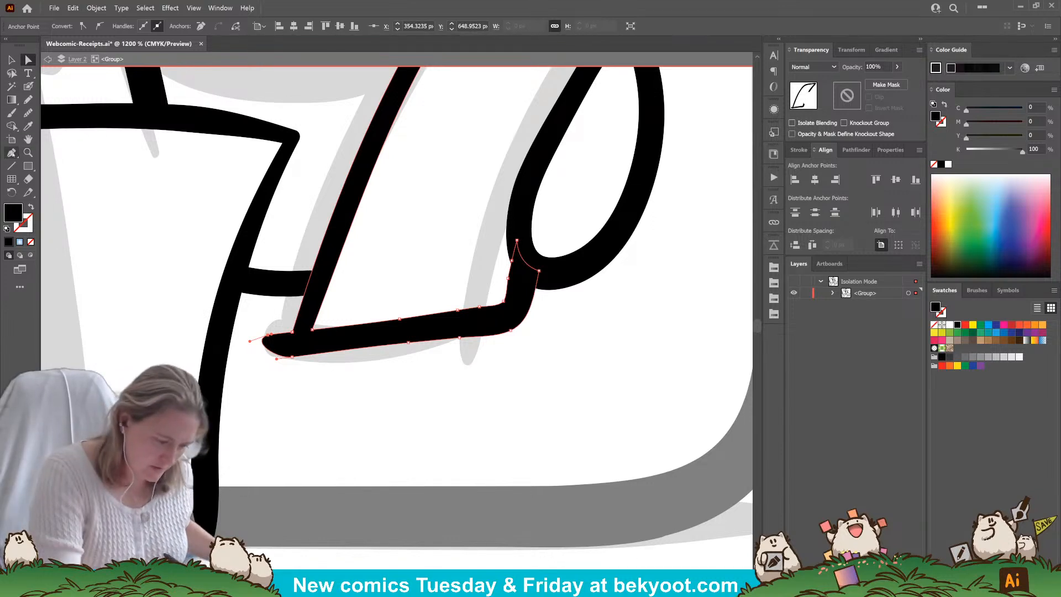
left_click(11, 152)
key("ctrl+z")
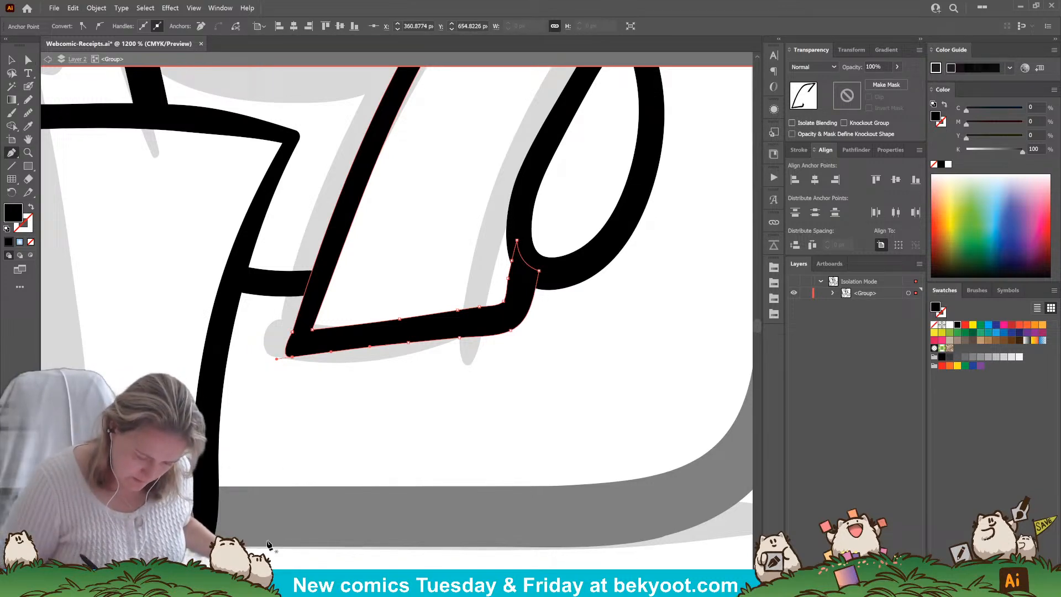
left_click(276, 359)
left_click(291, 358)
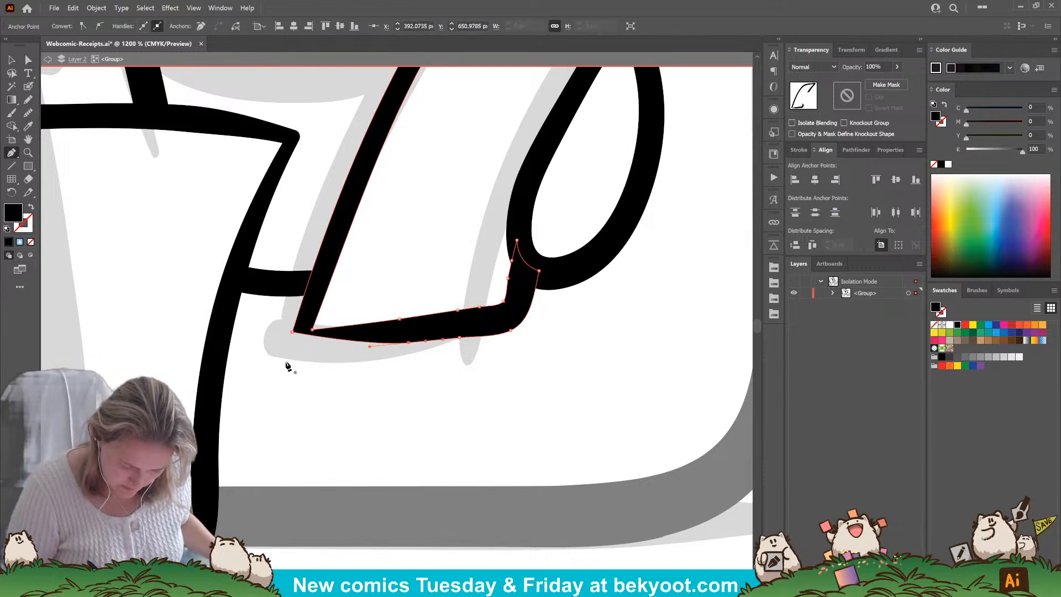
key("ctrl+z")
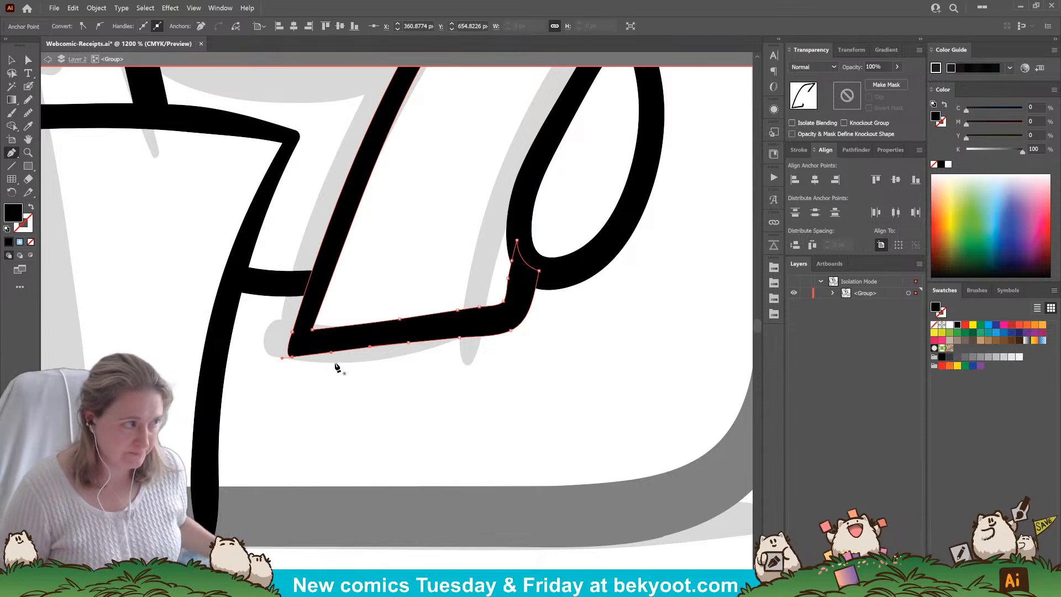
left_click(406, 369, "ctrl")
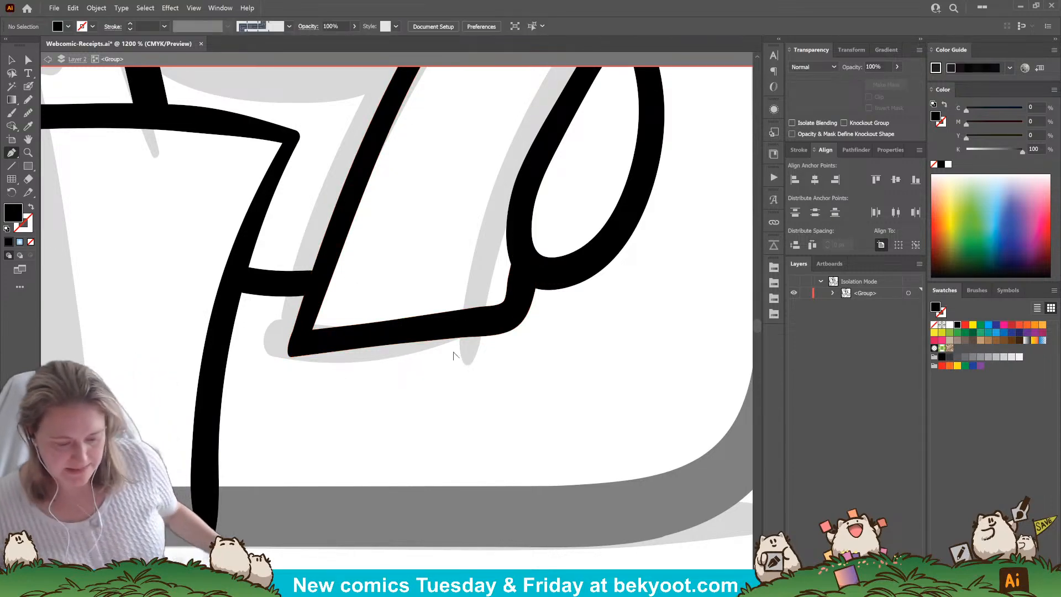
Group the two mouth strokes, rotate them slightly clockwise and shift them a little to the left on the face.
scroll(435, 358, "down", 3)
scroll(435, 357, "down", 1)
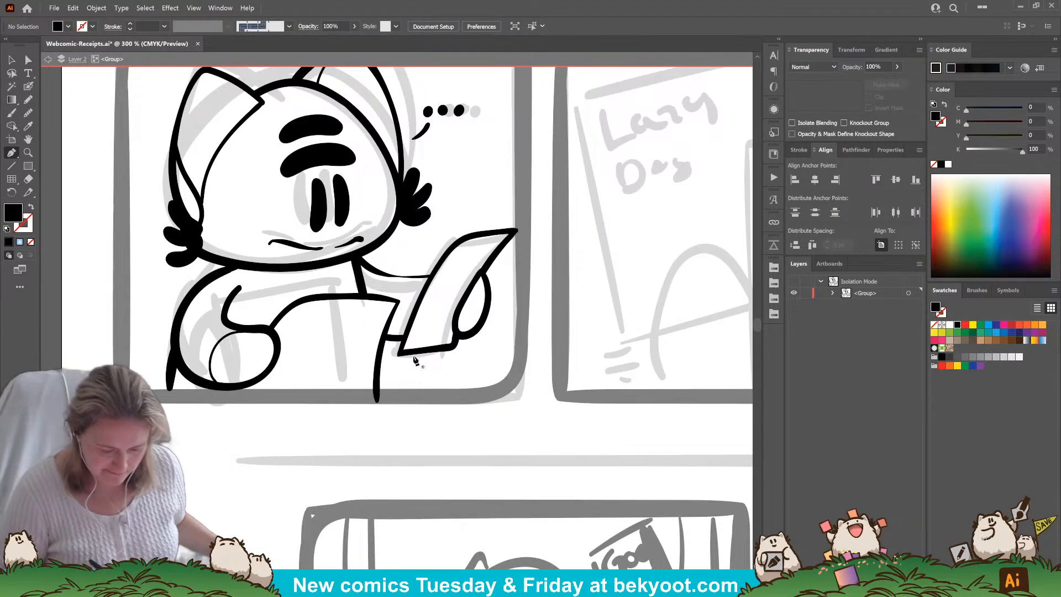
left_click(279, 242, "ctrl")
left_click(359, 240, "ctrl+shift")
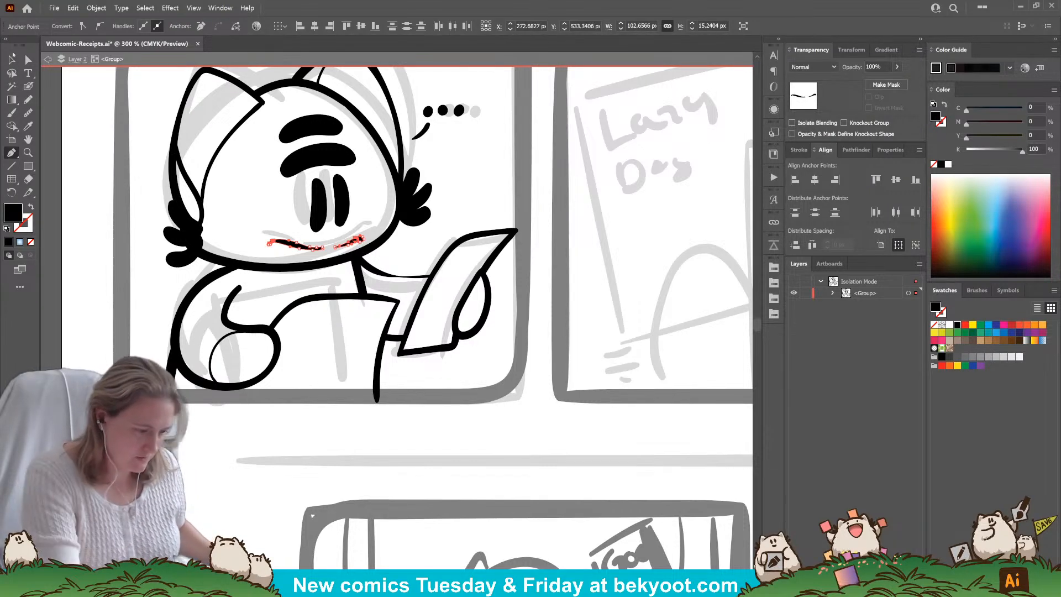
left_click(11, 61)
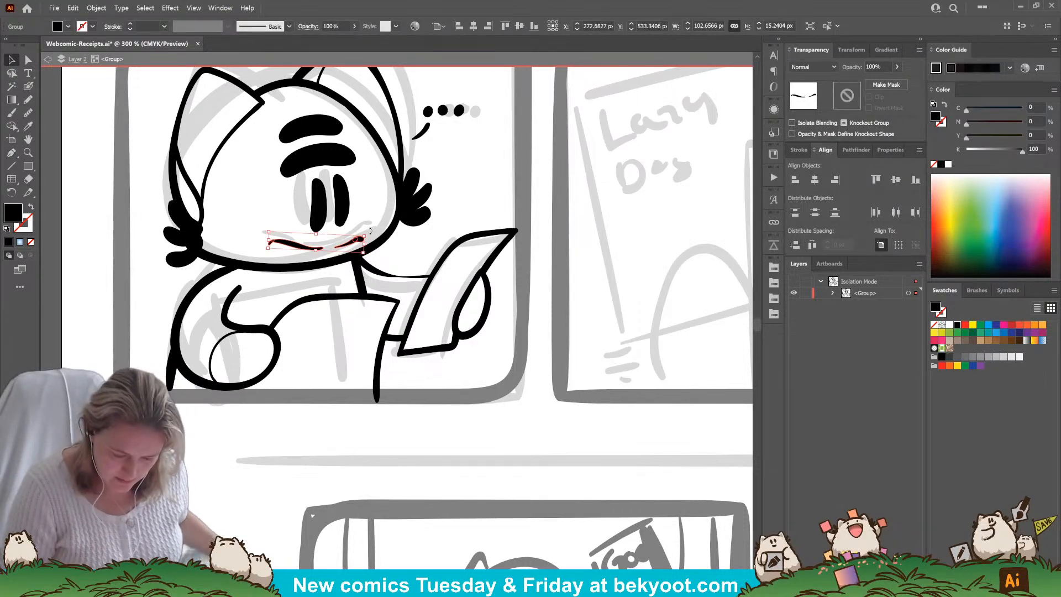
left_click_drag(369, 231, 351, 246)
left_click(195, 481)
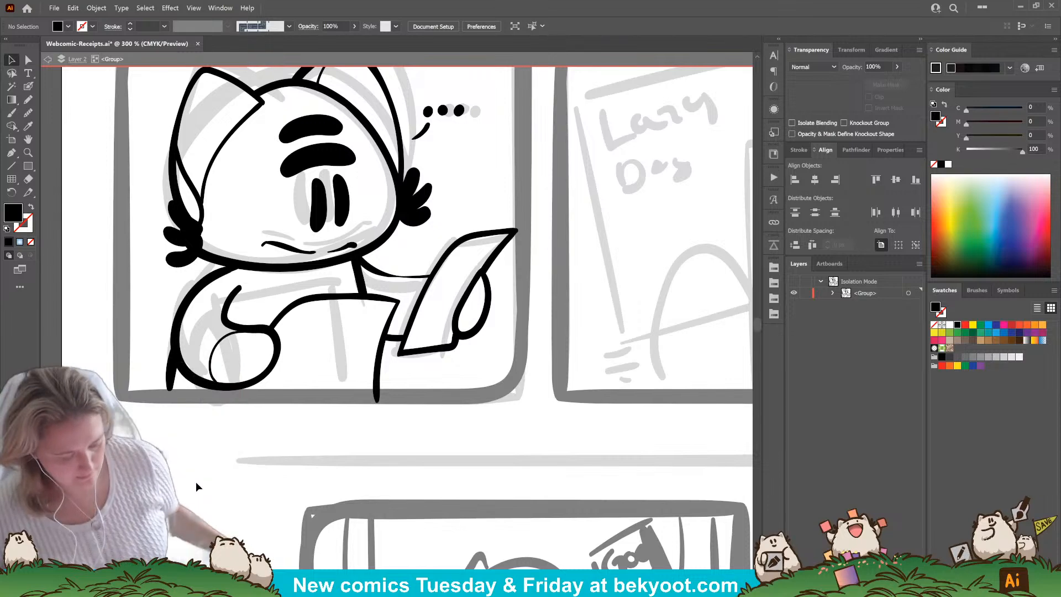
scroll(269, 414, "down", 2)
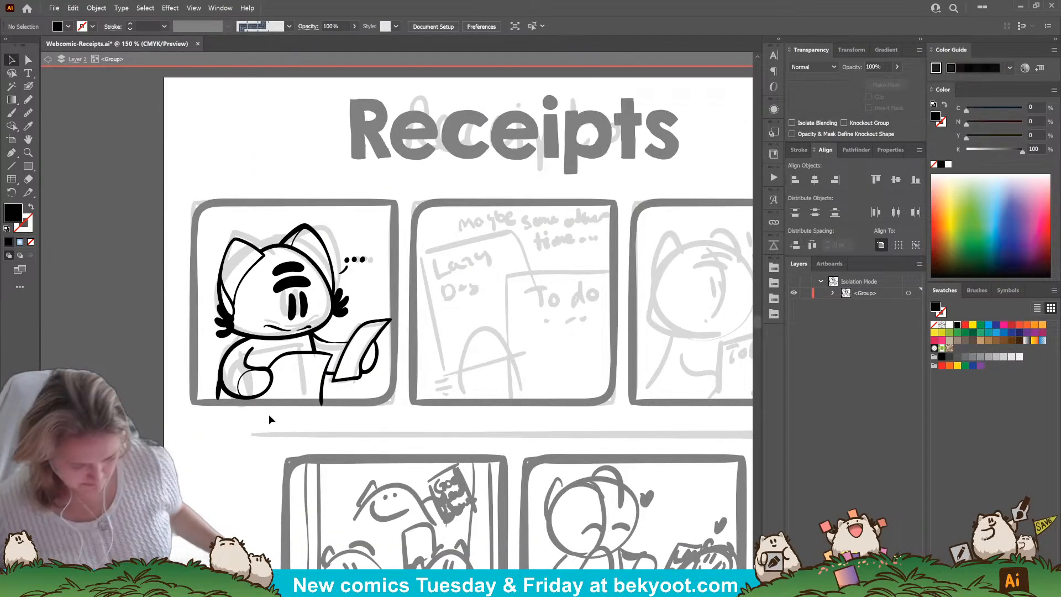
Shade the insides of both cat ears with black Pencil shapes at 30% opacity.
key("n")
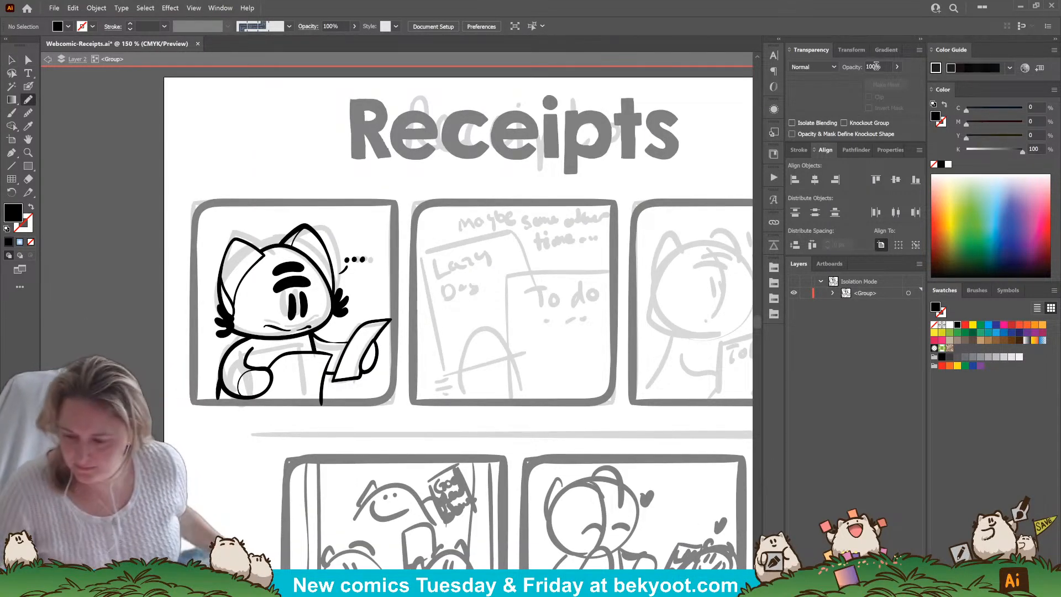
left_click(854, 67)
type("30")
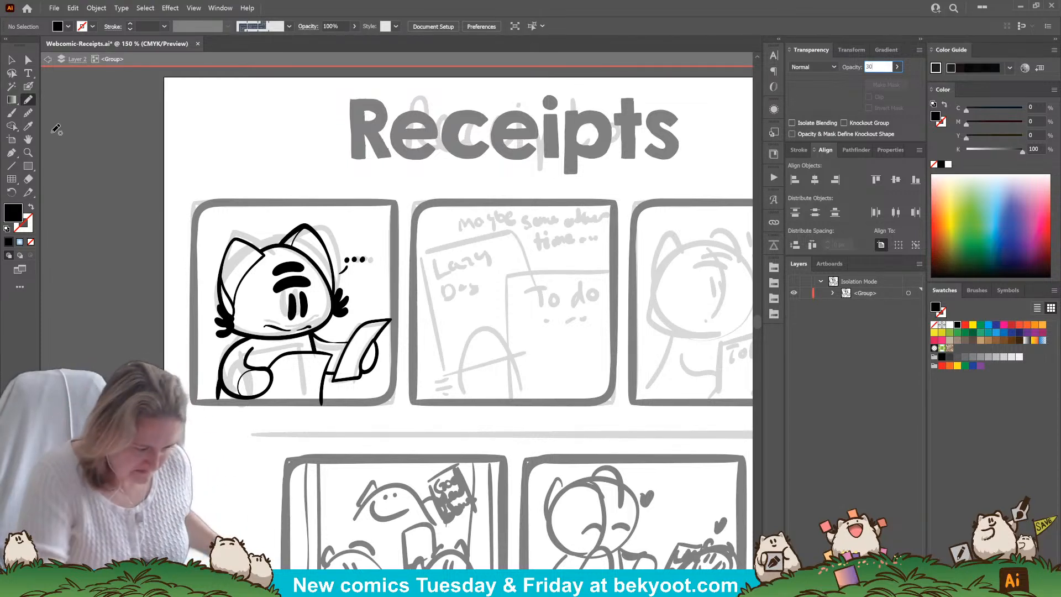
key("Return")
mouse_move(238, 239)
left_mouse_down()
mouse_move(223, 272)
mouse_move(238, 310)
left_mouse_up()
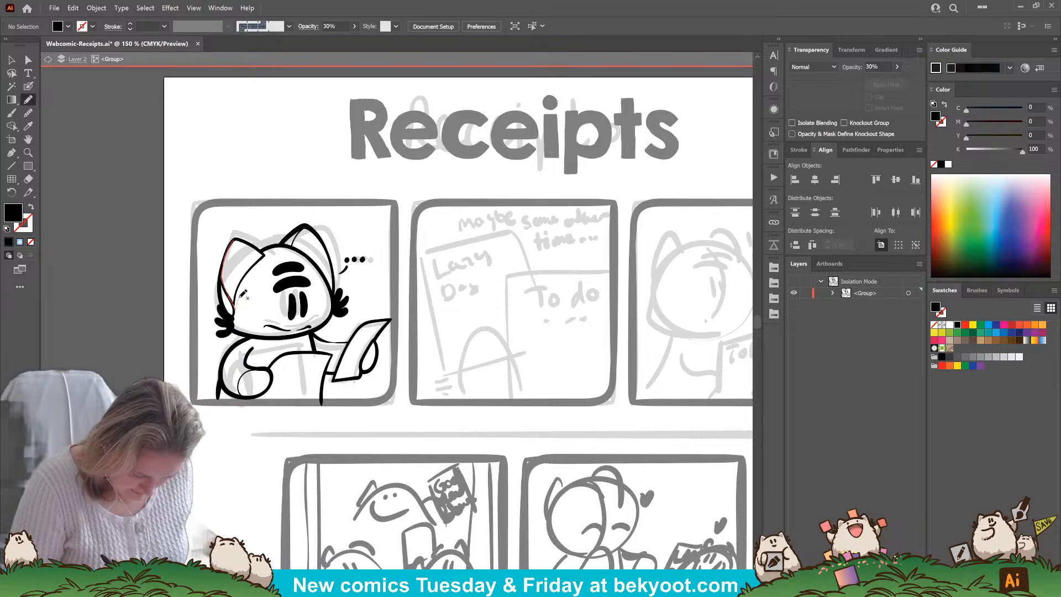
mouse_move(264, 260)
left_mouse_down()
mouse_move(239, 231)
mouse_move(311, 229)
mouse_move(335, 269)
mouse_move(335, 294)
mouse_move(293, 241)
left_mouse_up()
key("ctrl+shift+a")
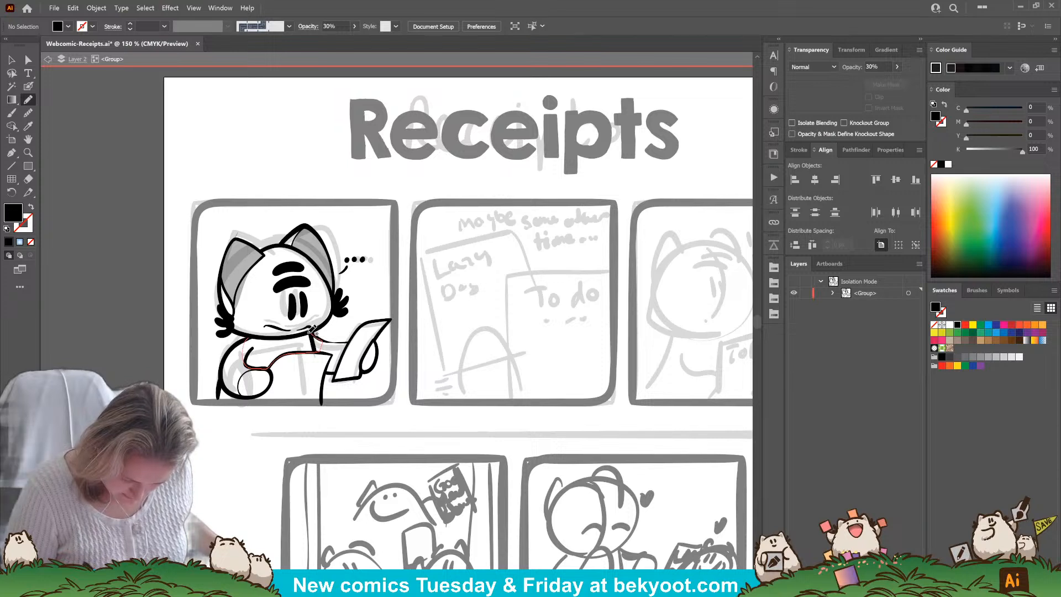
Add 30% opacity shading to the cat's chest under the chin and to the underside of the arm holding the sheet.
left_click_drag(254, 335, 255, 335)
key("ctrl+shift+a")
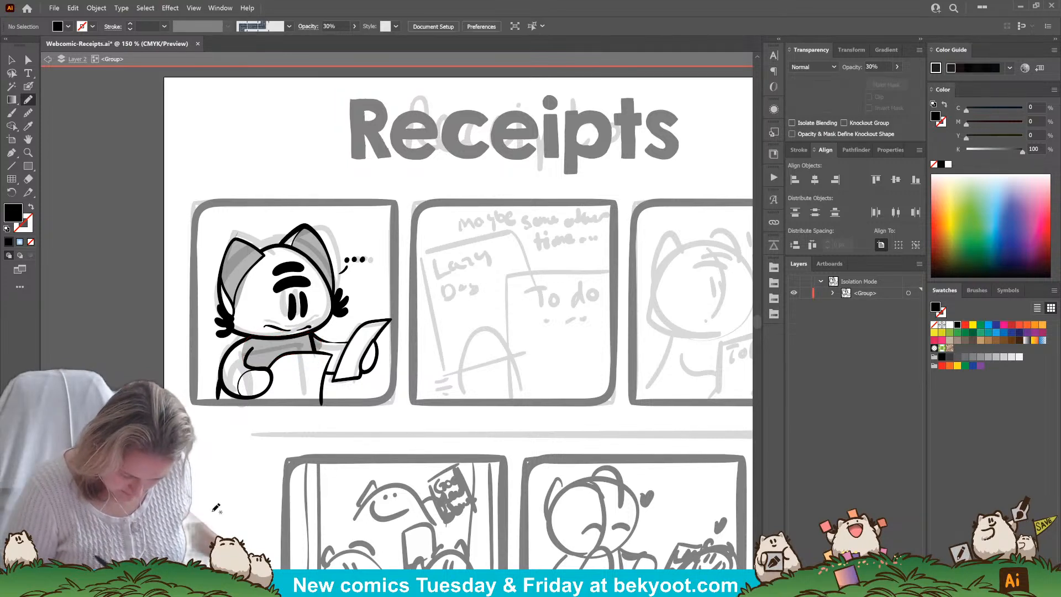
left_click_drag(263, 437, 274, 426)
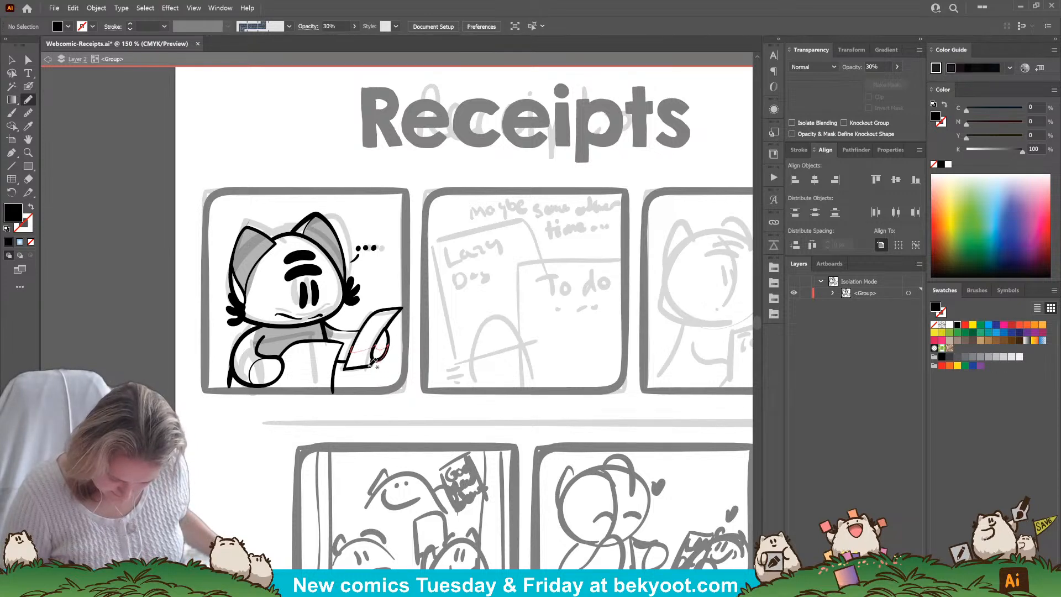
left_click_drag(352, 349, 353, 347)
key("ctrl+shift+a")
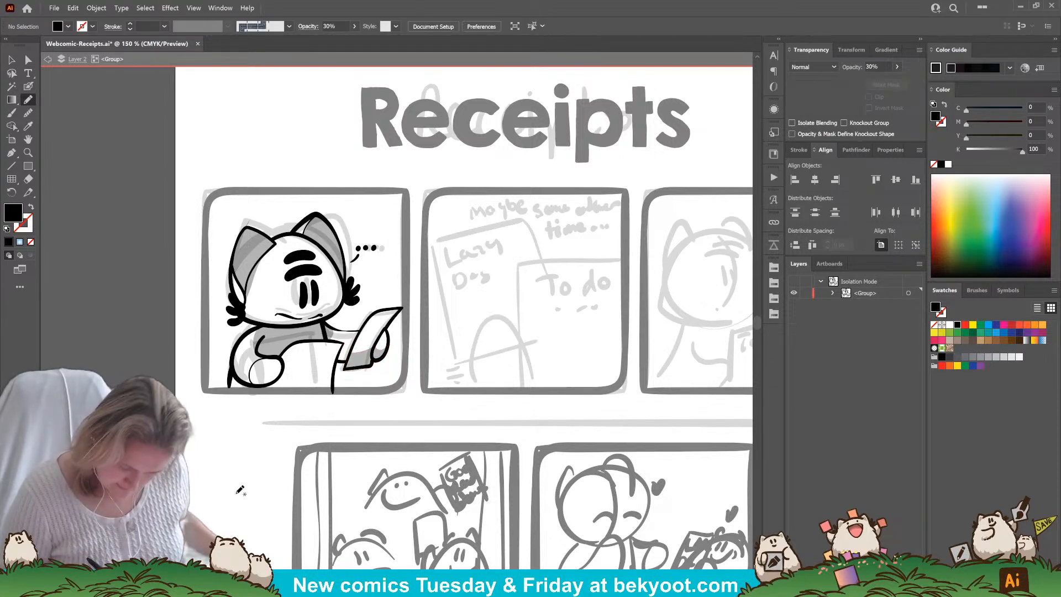
Shade the small gap beside the held sheet and the lower edge of the arm near the panel's lower-left corner.
left_click(331, 335, "ctrl")
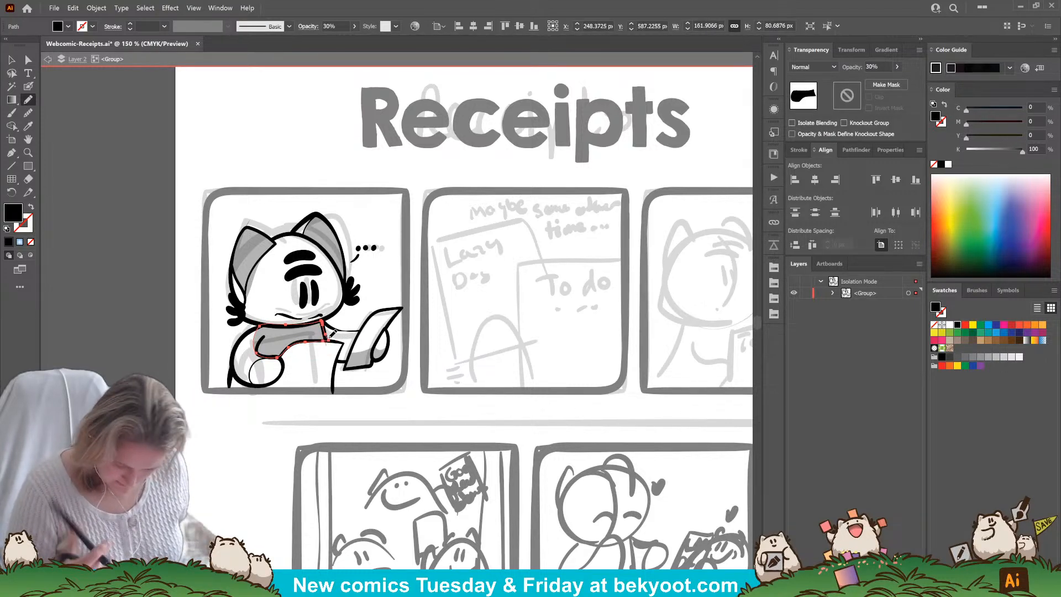
left_click(339, 314, "ctrl")
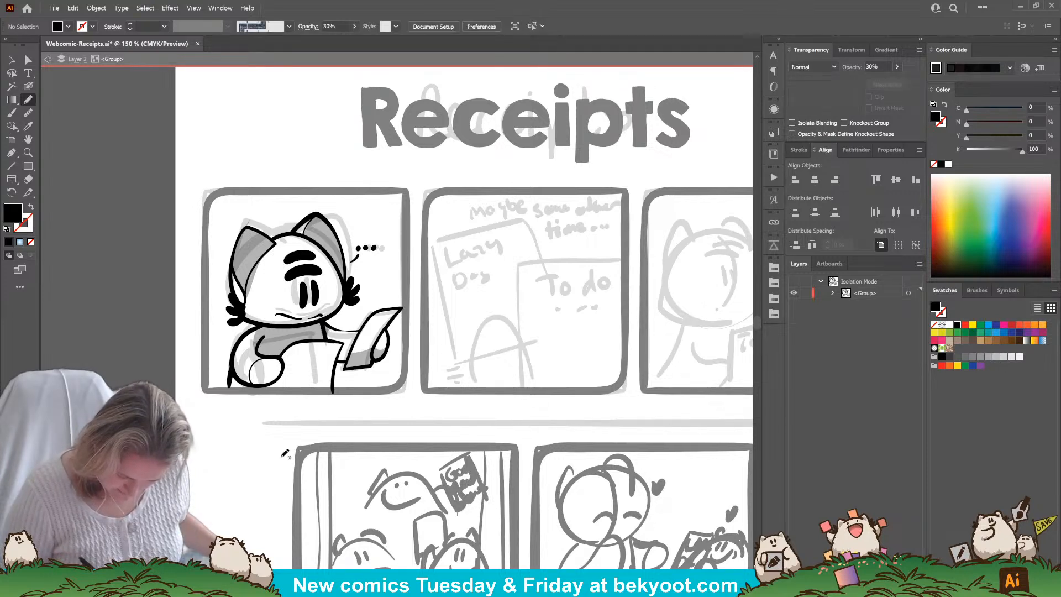
left_click(344, 354, "ctrl")
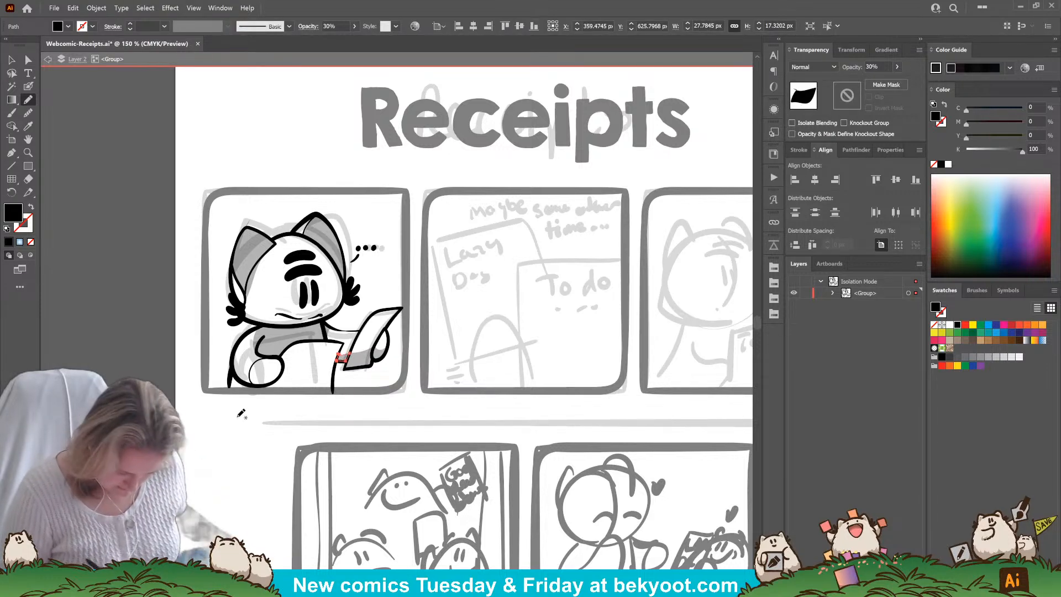
mouse_move(232, 369)
left_mouse_down()
mouse_move(266, 388)
mouse_move(246, 391)
mouse_move(231, 374)
left_mouse_up()
left_click(229, 433, "ctrl")
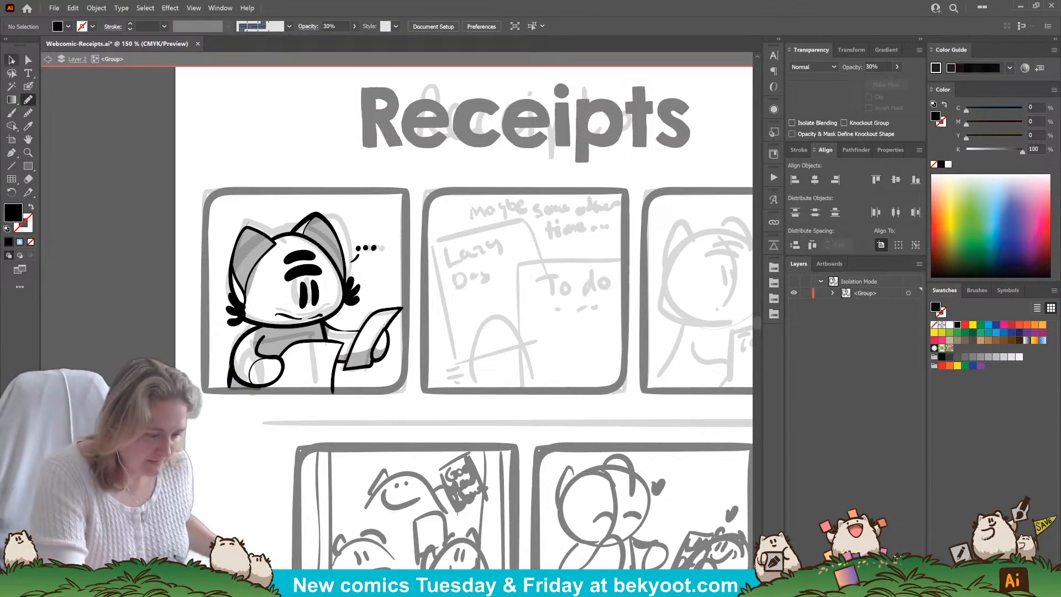
Clean up the tip of the left ear's shading by adjusting its anchor points to fit the ear outline.
left_click(12, 59)
left_click(252, 225)
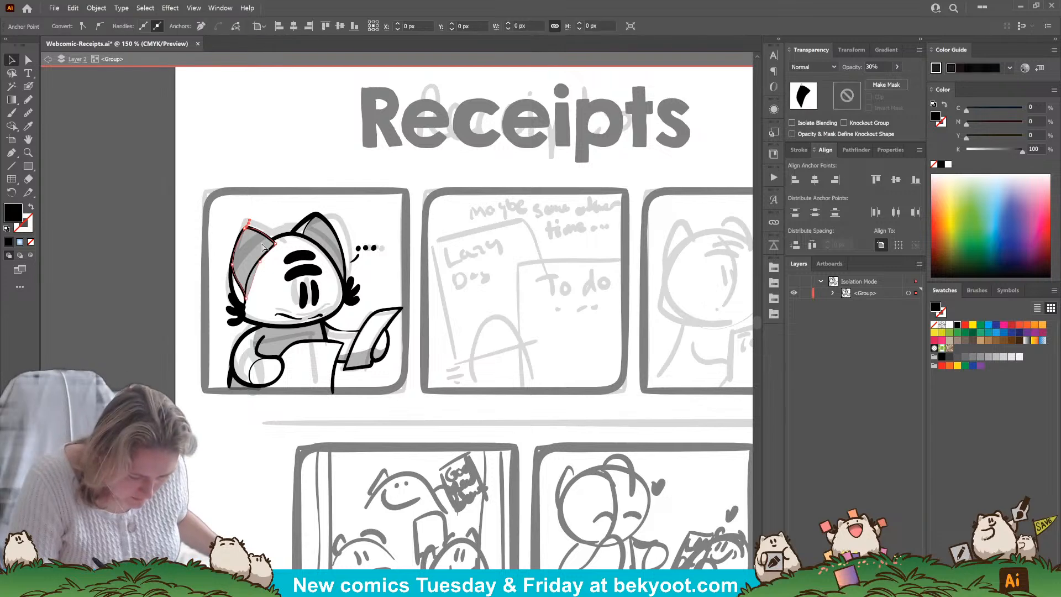
key("q")
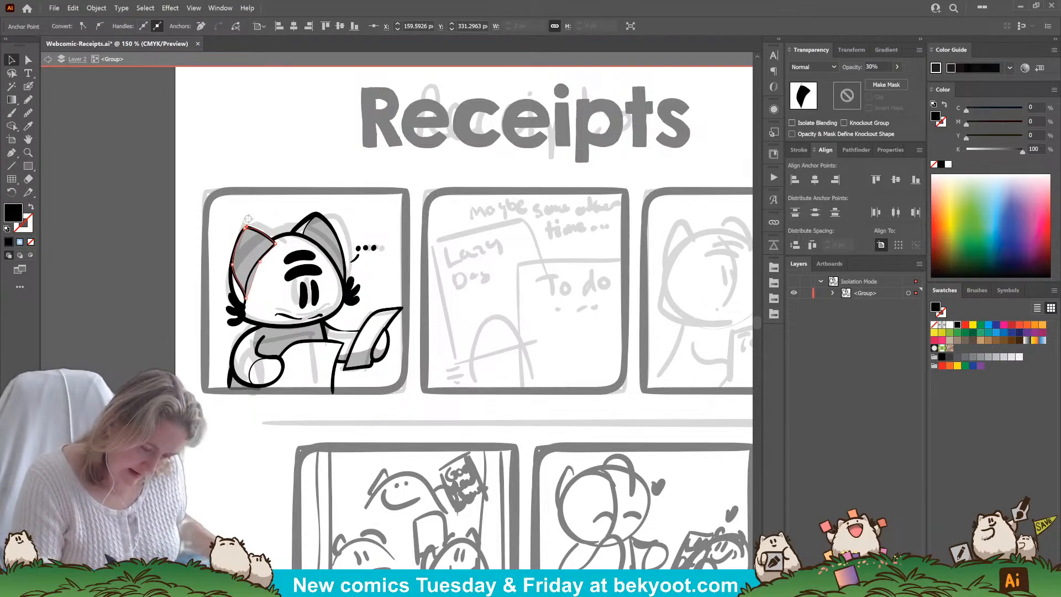
left_click_drag(244, 222, 243, 219)
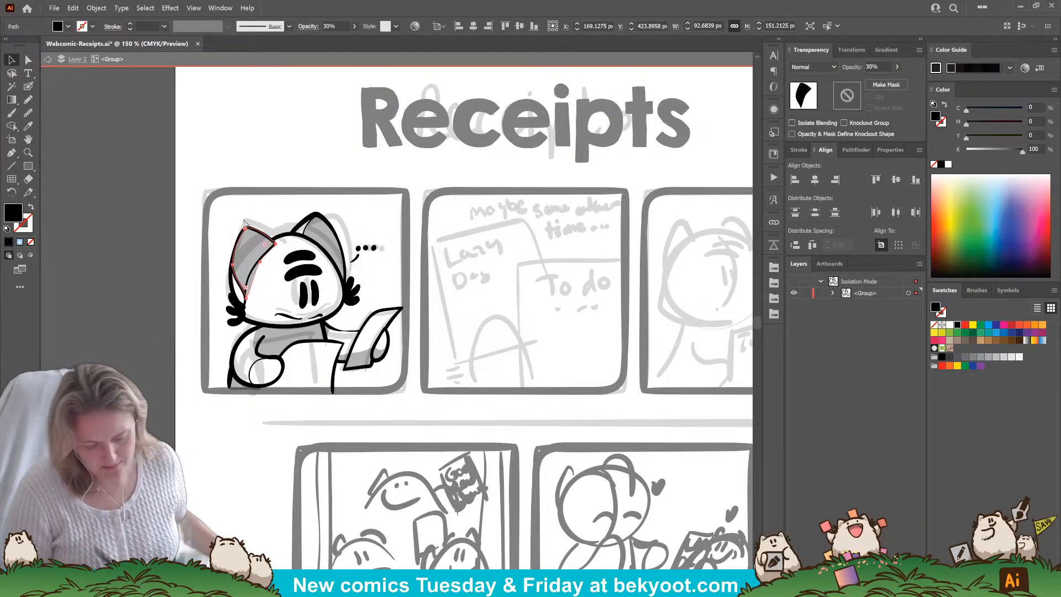
left_click(222, 491)
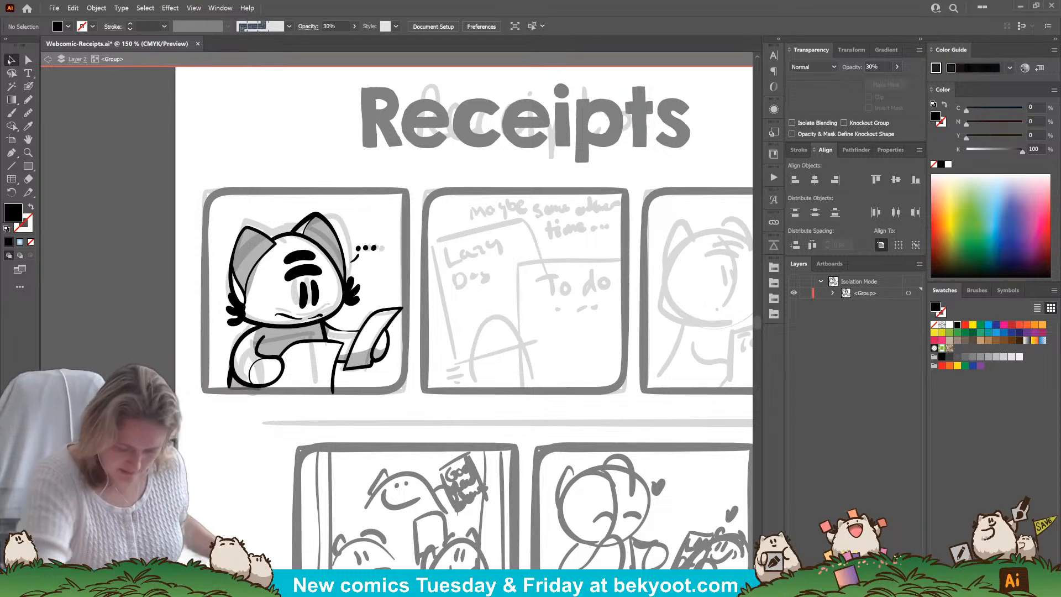
Trim the end of the long curved line below the cat's chest so it stops at the panel's lower border.
left_click(332, 391)
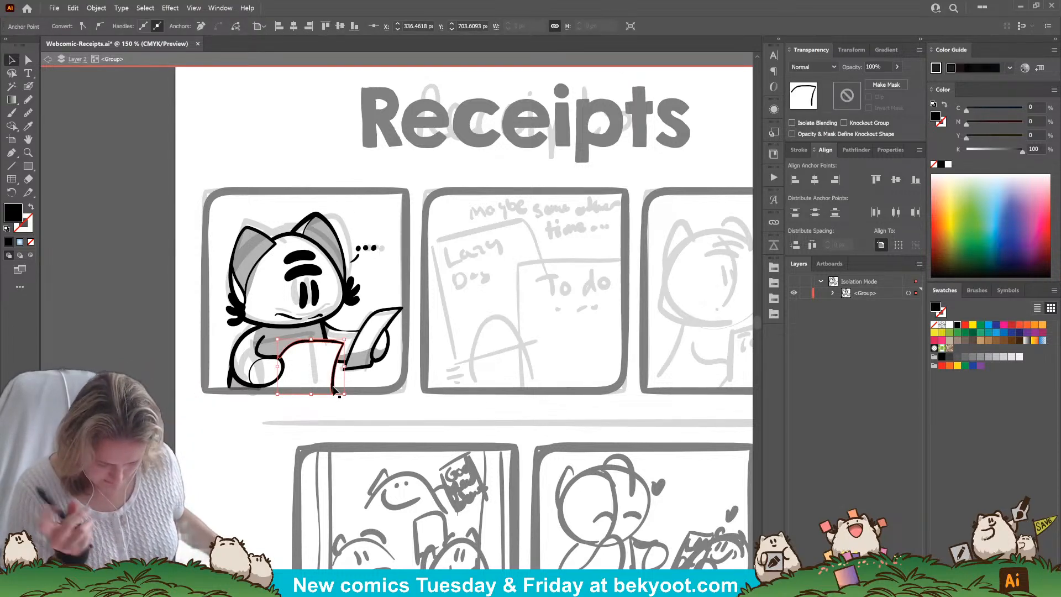
key("shift+e")
key("v")
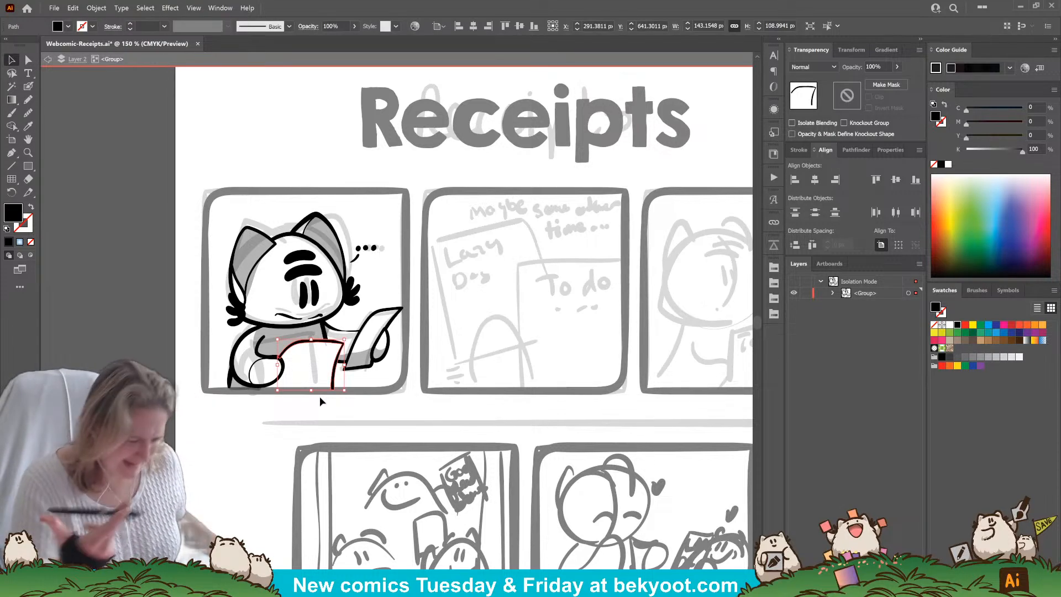
Ink a short black line beneath the paw with the Blob Brush and touch up the gray shading under the arm.
key("shift+b")
key("ctrl+shift+a")
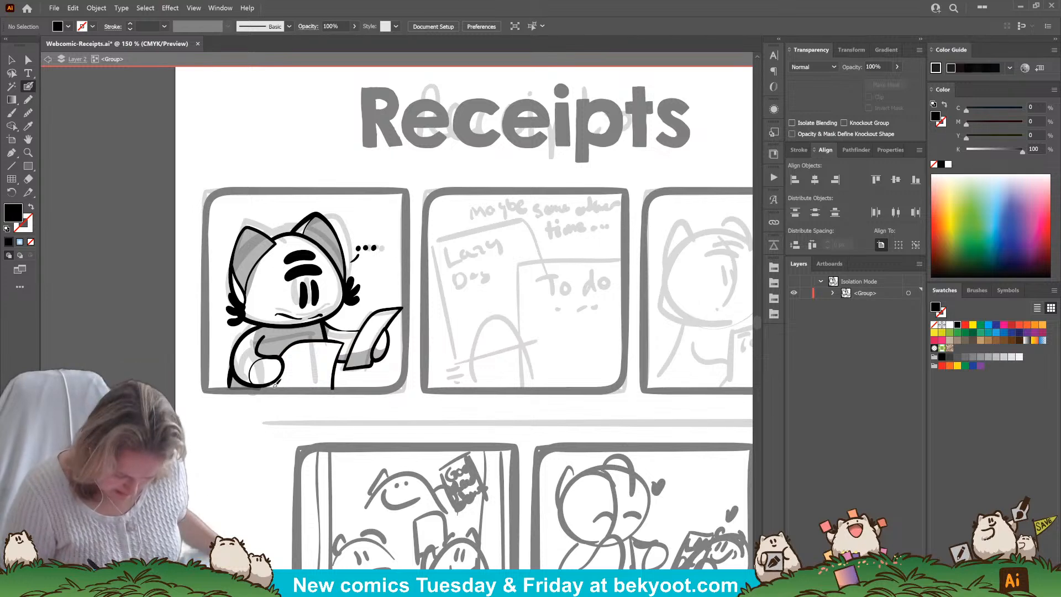
key("shift+x")
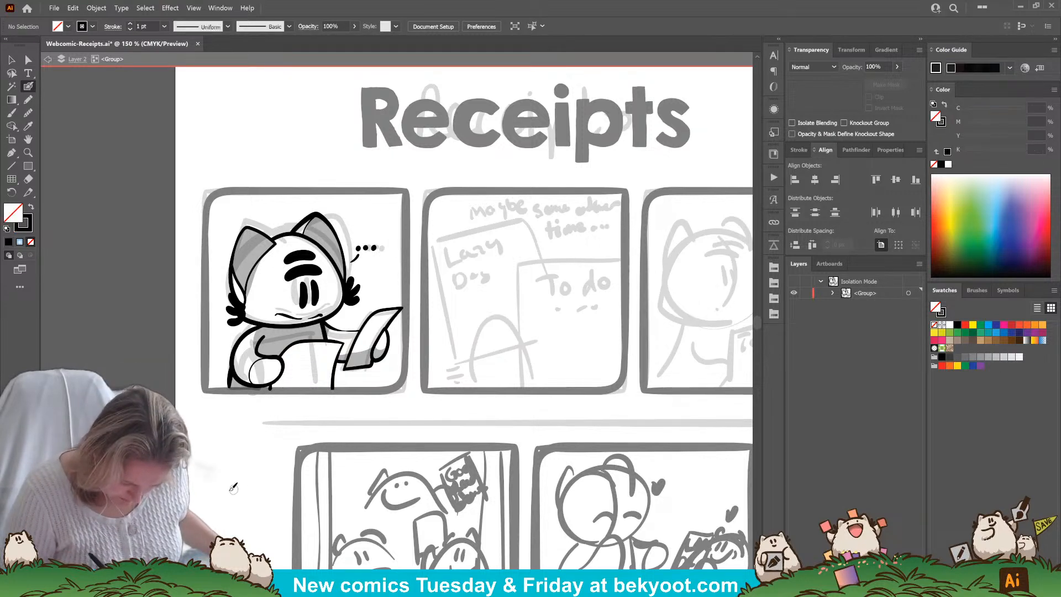
left_click_drag(241, 391, 265, 387)
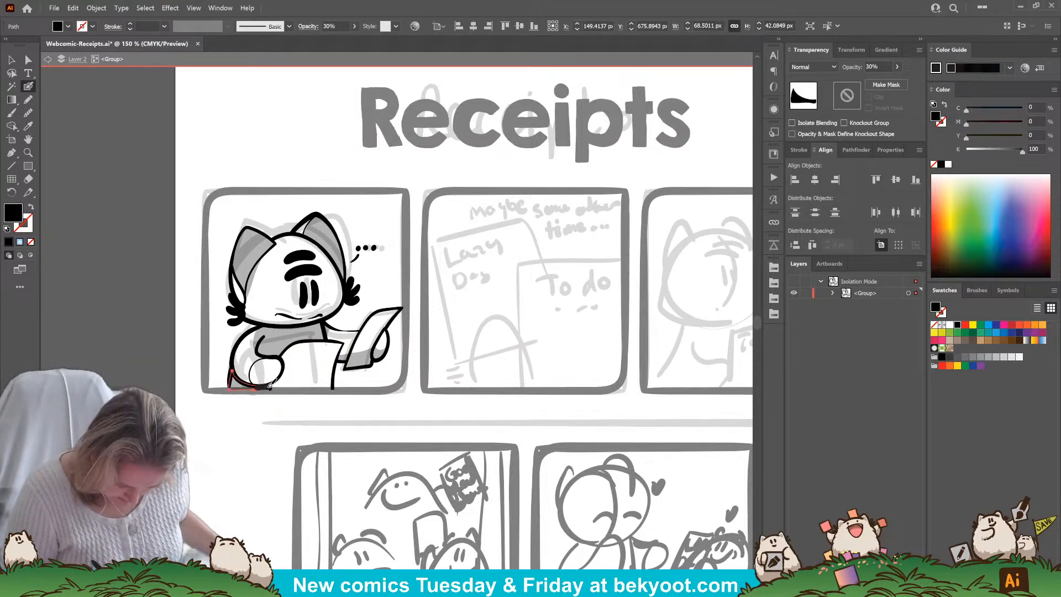
key("ctrl+shift+a")
key("v")
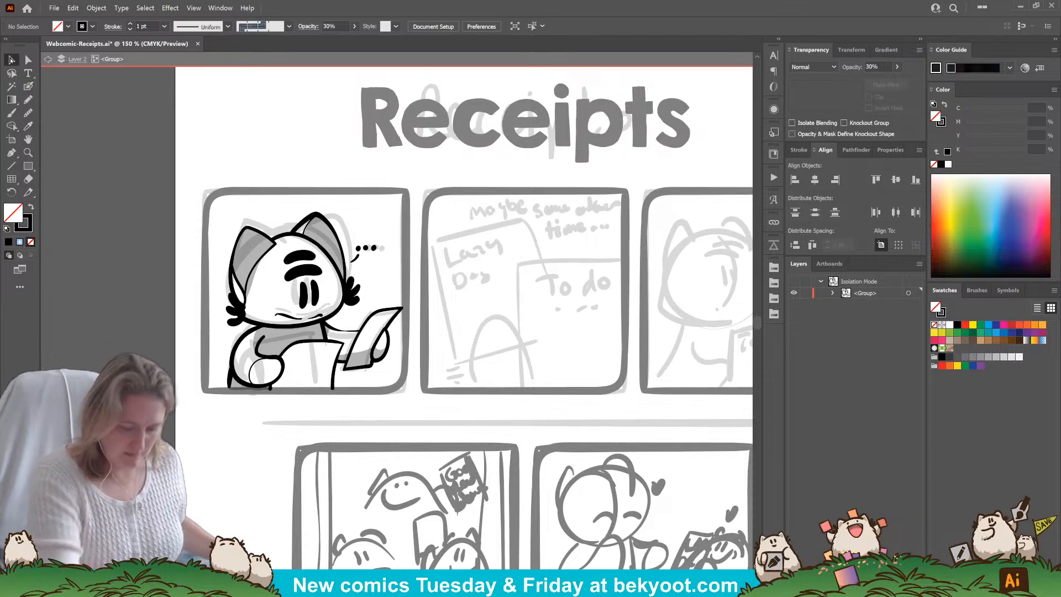
Exit the cat group, ink the left edge of the "Lazy Day" page in the second panel and set its opacity to 100%.
double_click(390, 414)
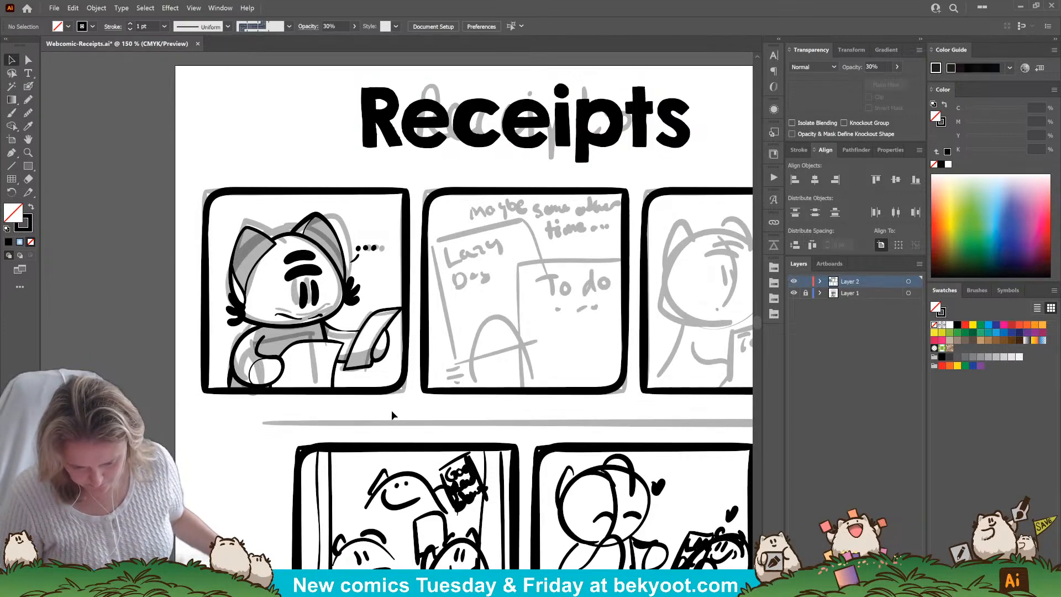
left_click_drag(391, 410, 339, 399)
left_click(30, 88)
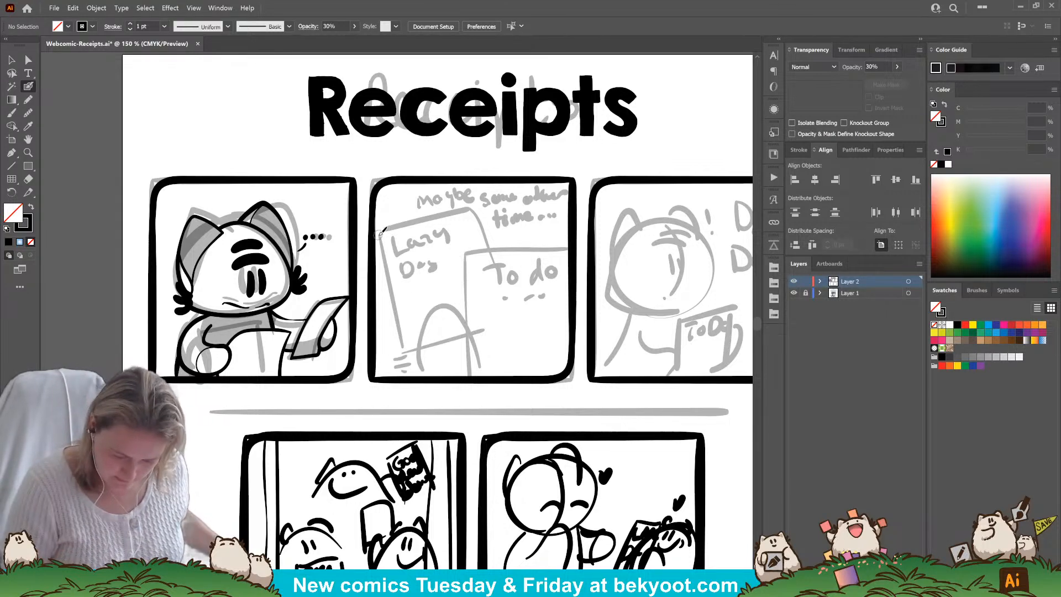
left_click_drag(381, 232, 405, 333)
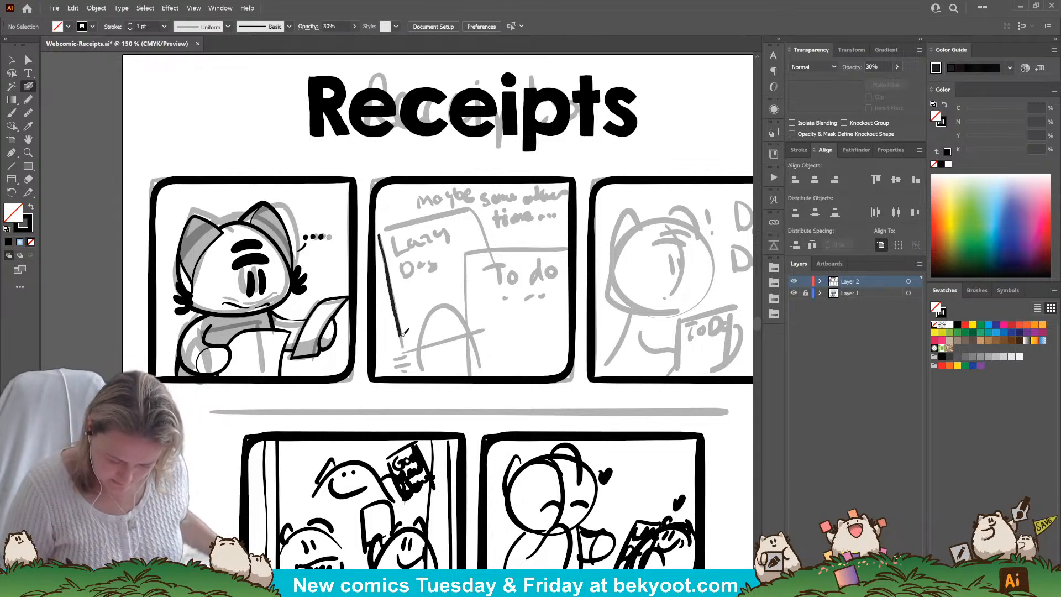
key("ctrl+z")
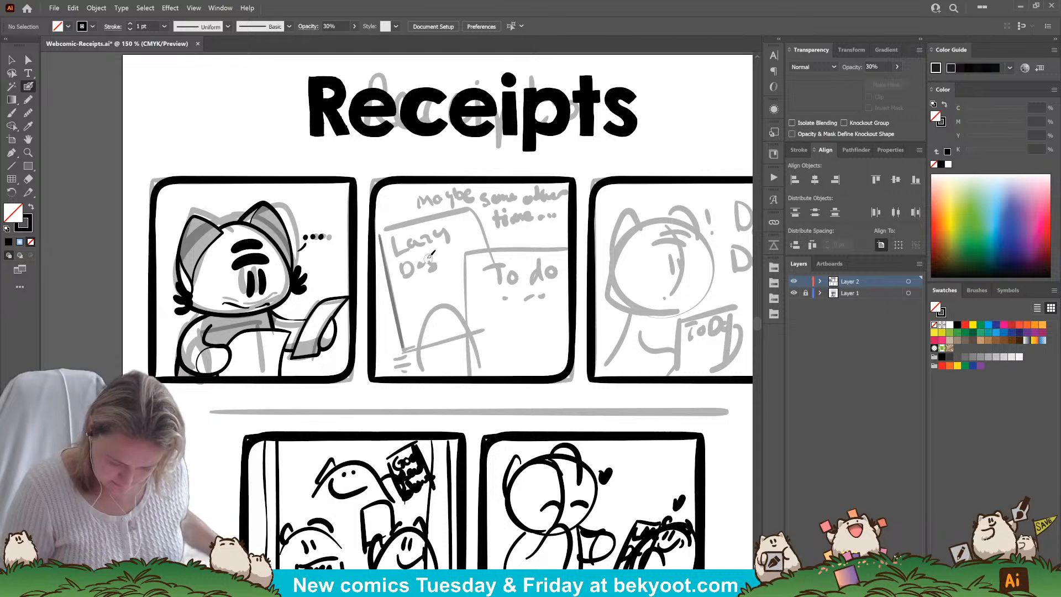
key("ctrl+shift+z")
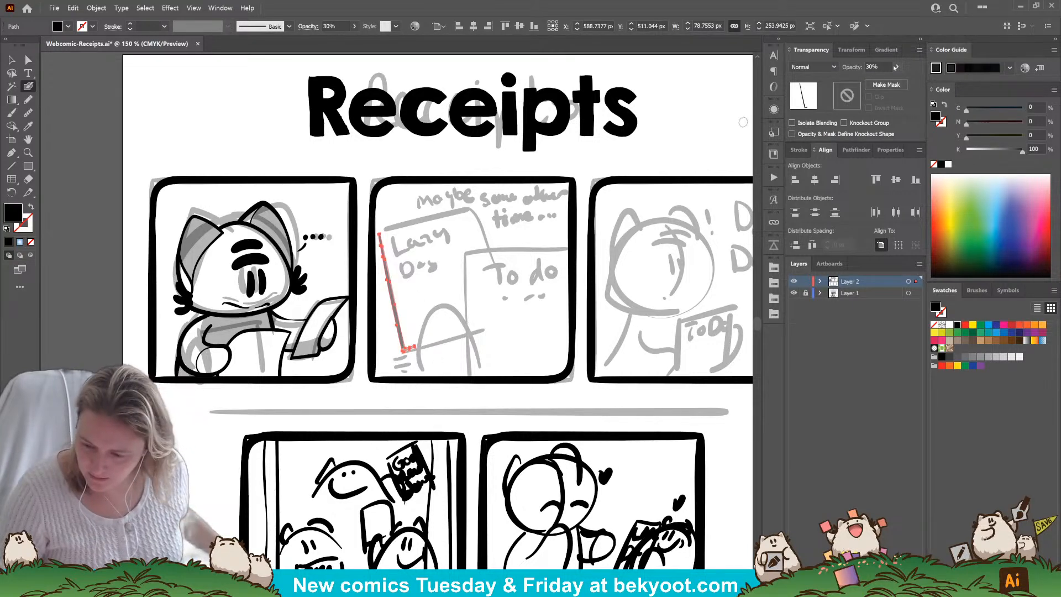
left_click(895, 67)
left_click(895, 80)
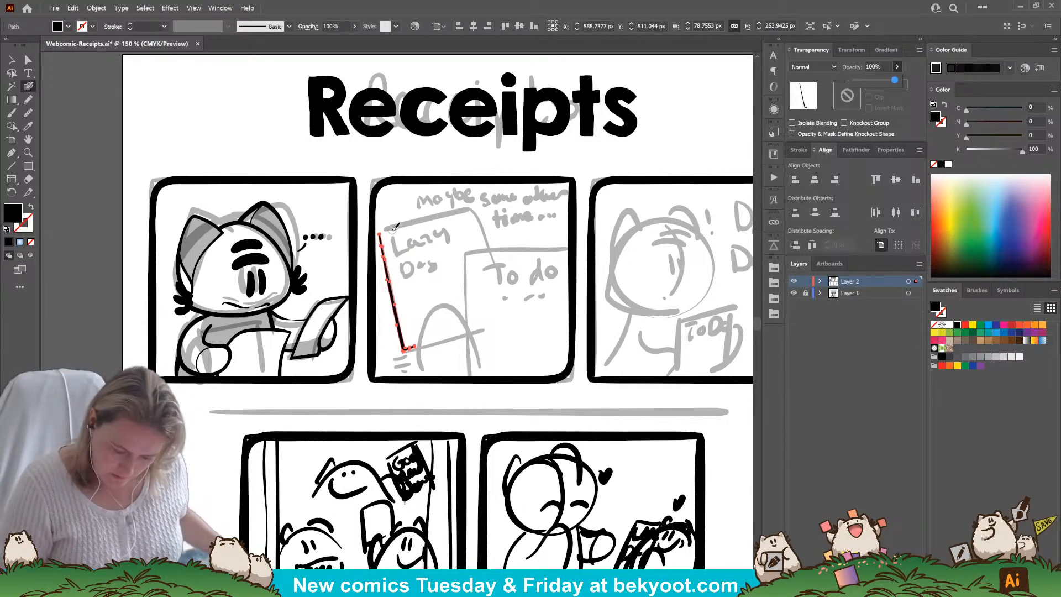
Try to ink the top and right edges of the "Lazy Day" page starting from its upper-left corner.
left_click_drag(380, 233, 391, 230)
key("ctrl+shift+a")
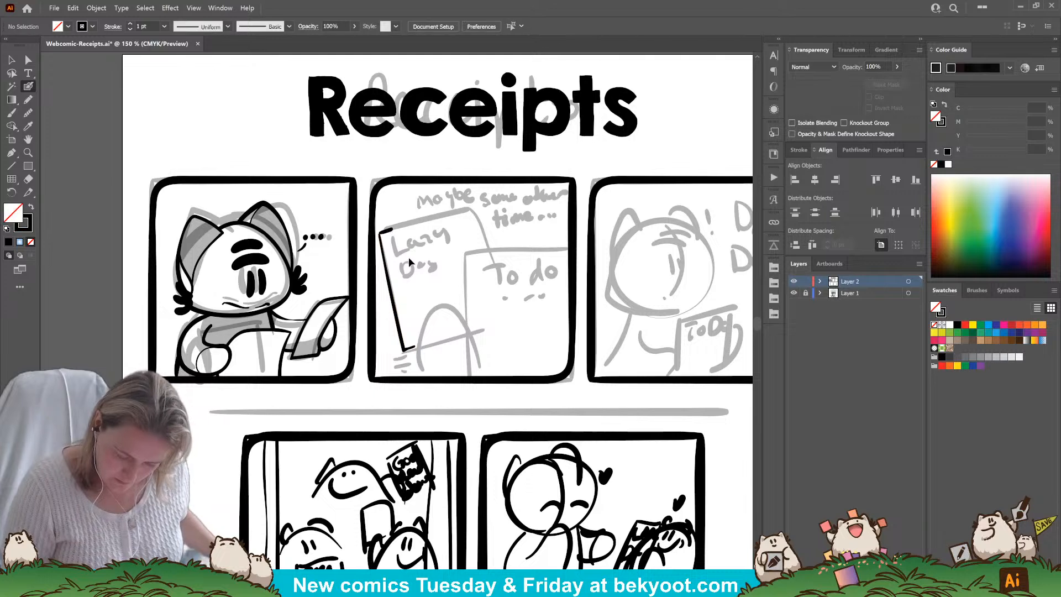
key("ctrl+z")
left_click(362, 412, "ctrl")
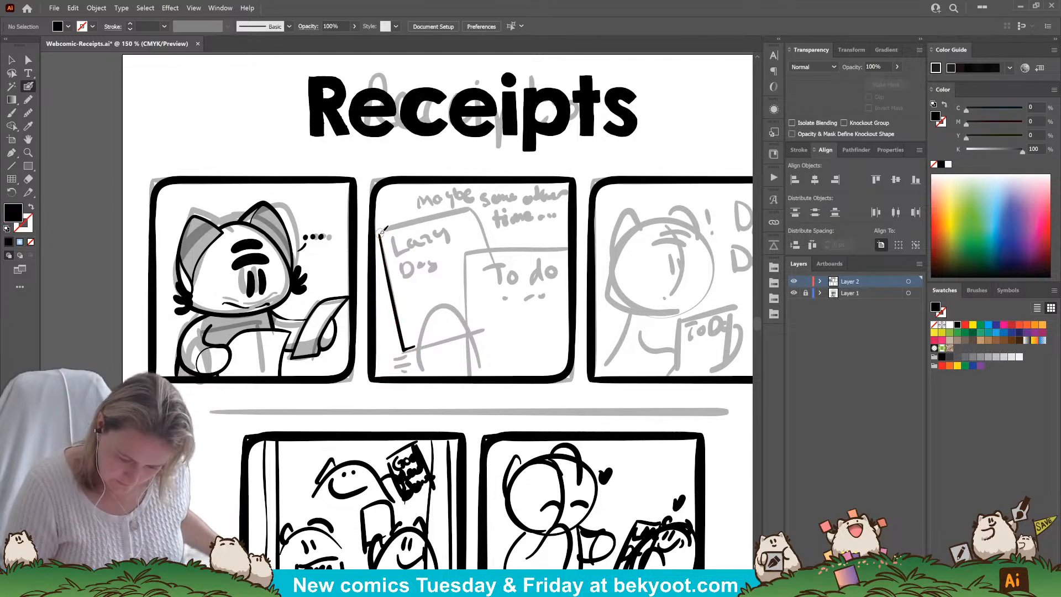
left_click_drag(380, 233, 467, 208)
key("ctrl+z")
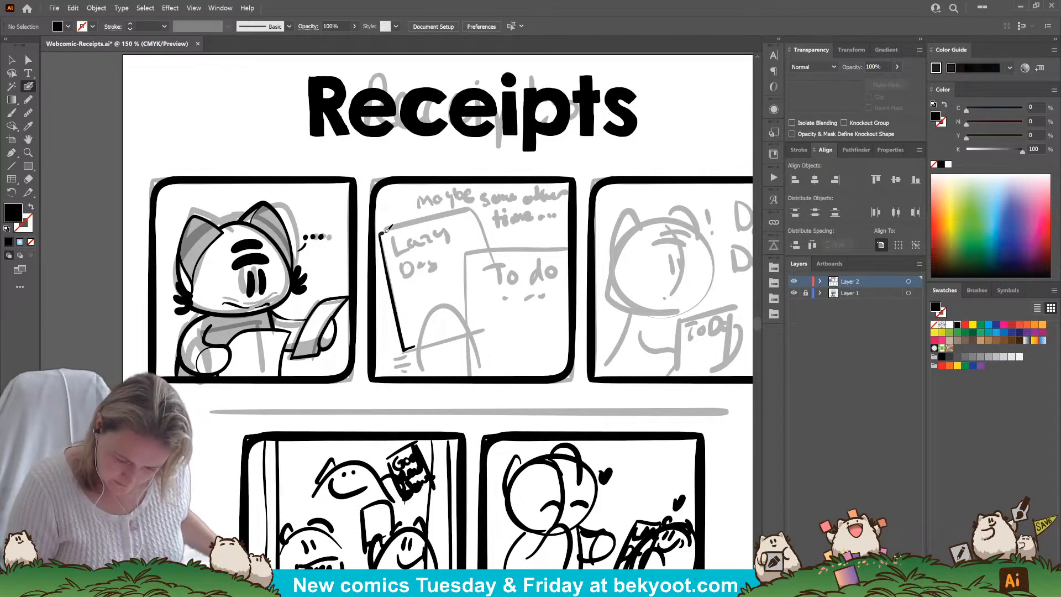
mouse_move(387, 229)
left_mouse_down()
mouse_move(453, 210)
mouse_move(483, 229)
left_mouse_up()
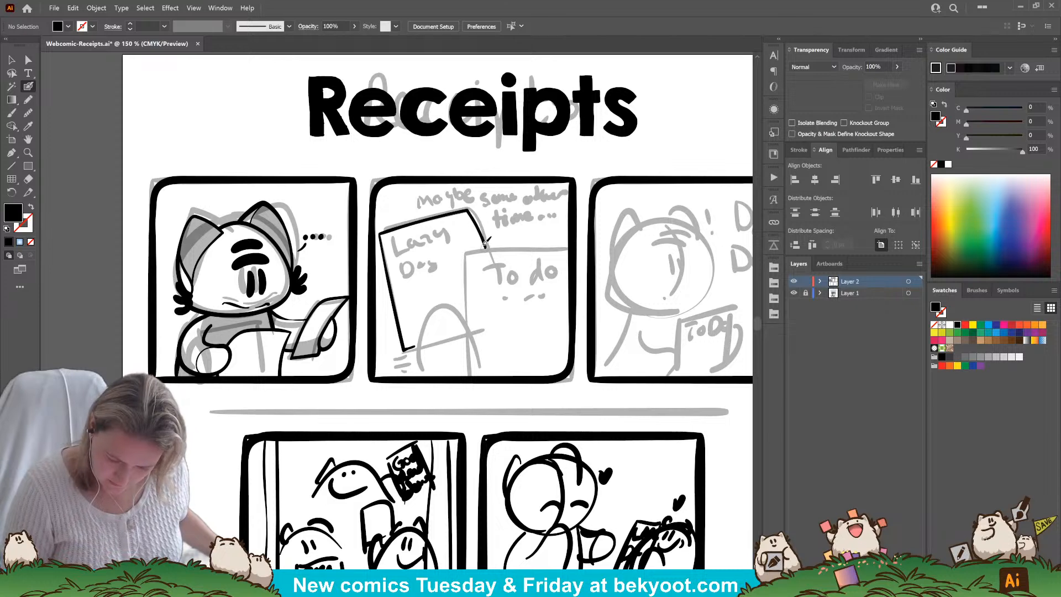
key("ctrl+z")
Ink the top, right and bottom edges of the "Lazy Day" page and group them with its left edge.
mouse_move(380, 231)
left_mouse_down()
mouse_move(470, 209)
mouse_move(496, 294)
mouse_move(501, 317)
mouse_move(409, 348)
left_mouse_up()
key("shift+x")
left_click(392, 285, "ctrl")
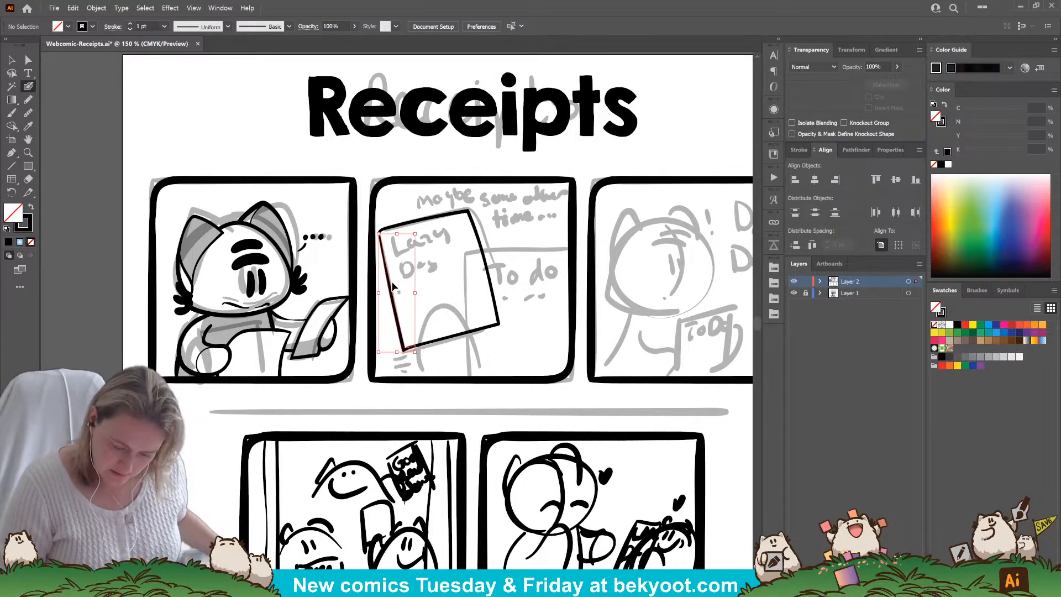
left_click(443, 339, "ctrl+shift")
key("ctrl+g")
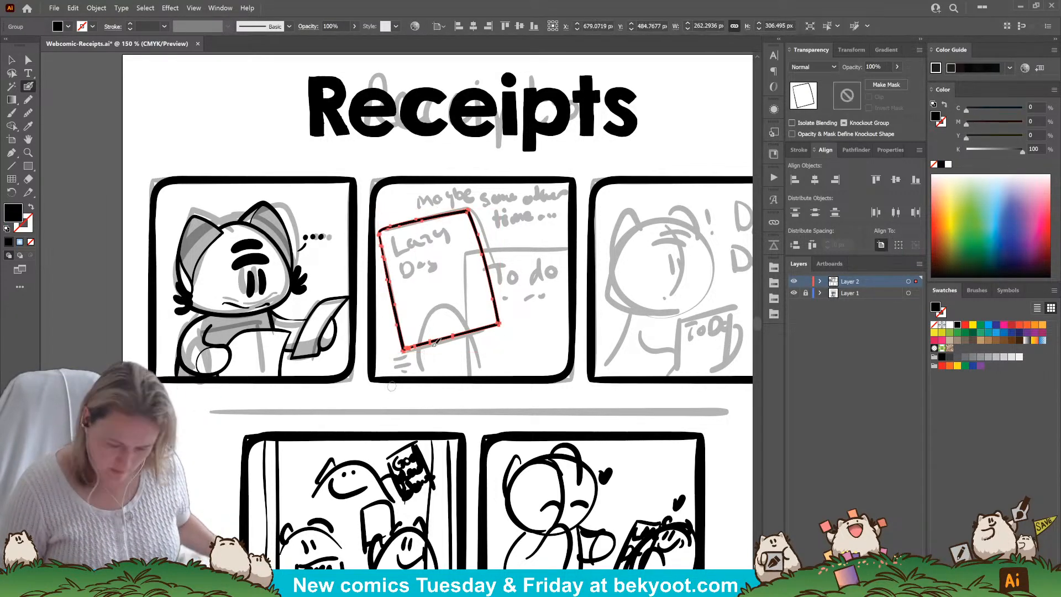
Inside the page's group, ink two nearly parallel slanted lines below the page, rising to the second panel's right border.
double_click(451, 335, "ctrl")
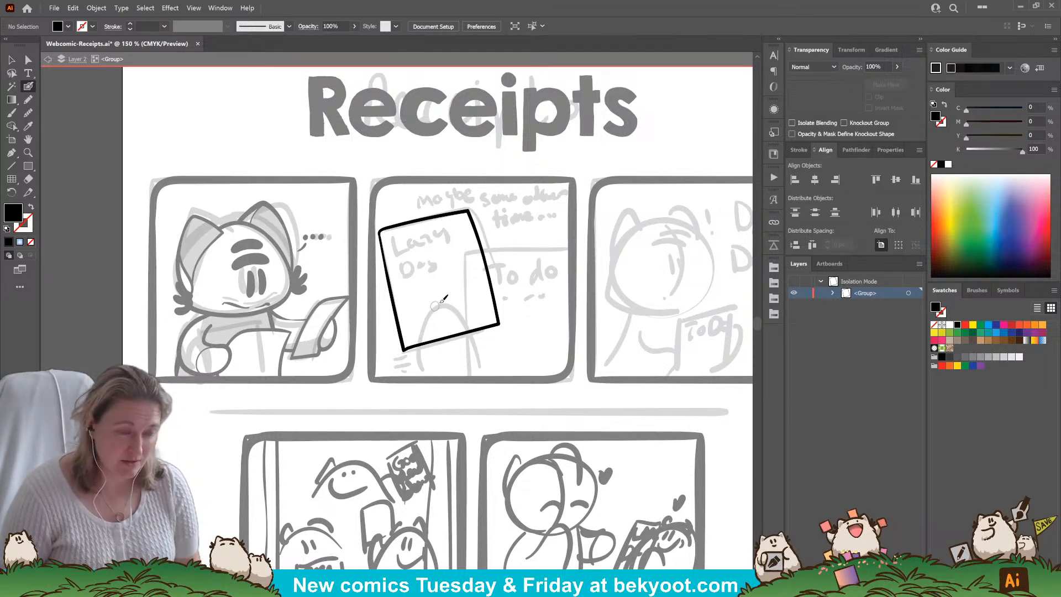
left_click_drag(390, 376, 575, 318)
left_click_drag(436, 376, 574, 331)
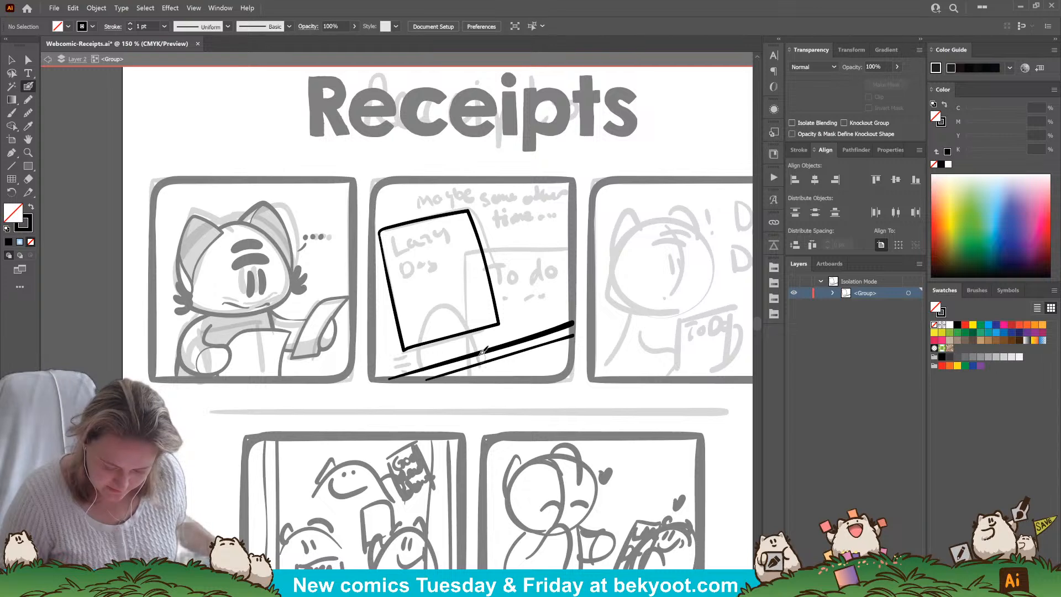
Try to ink a third curved line below the slanted pair and a rounded paw over the page's lower edge.
left_click_drag(487, 379, 569, 352)
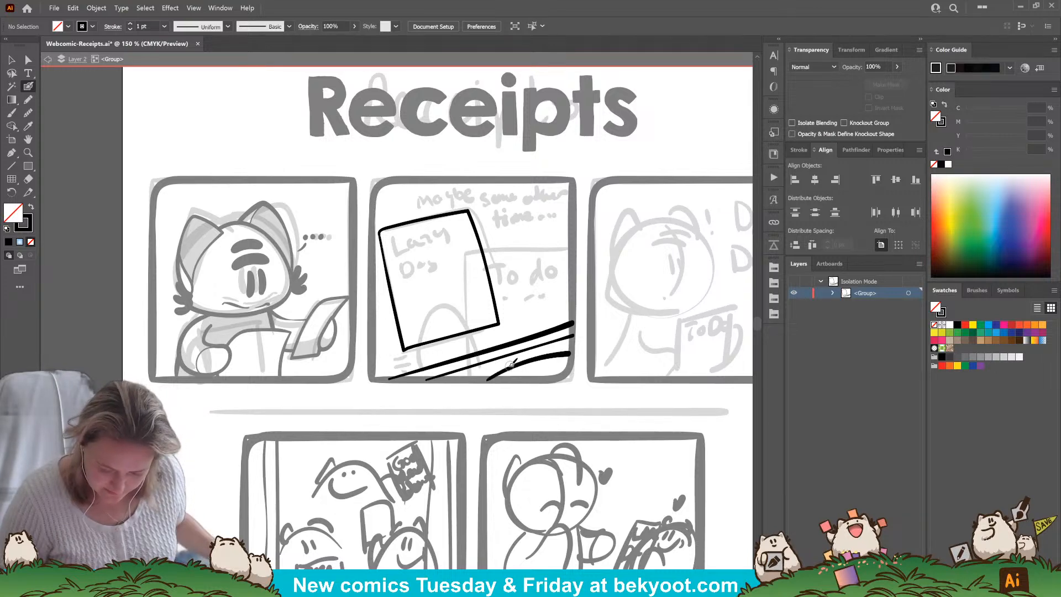
key("ctrl+z")
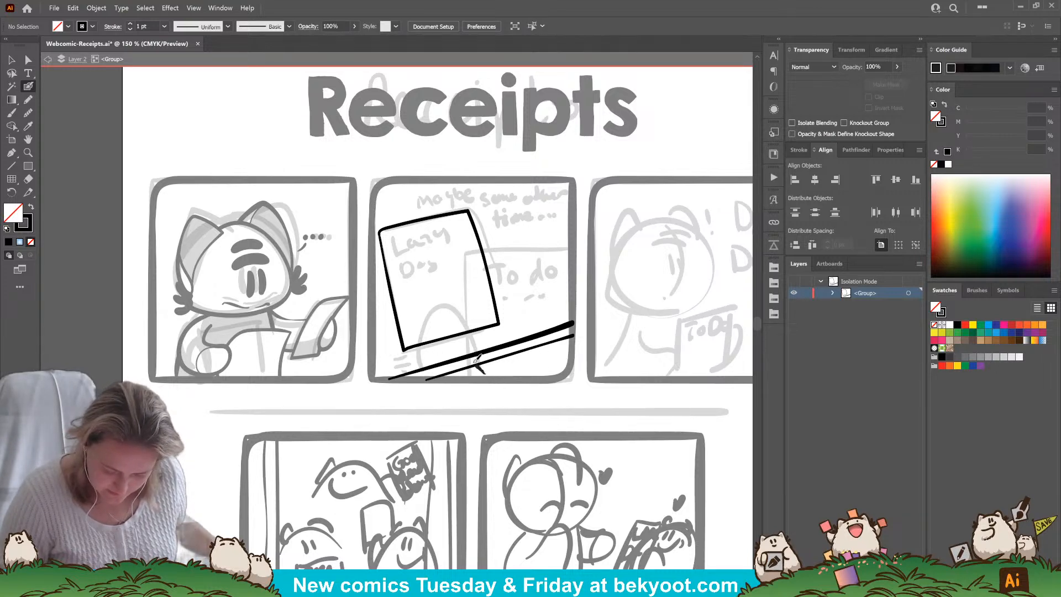
mouse_move(478, 366)
left_mouse_down()
mouse_move(423, 322)
mouse_move(409, 378)
left_mouse_up()
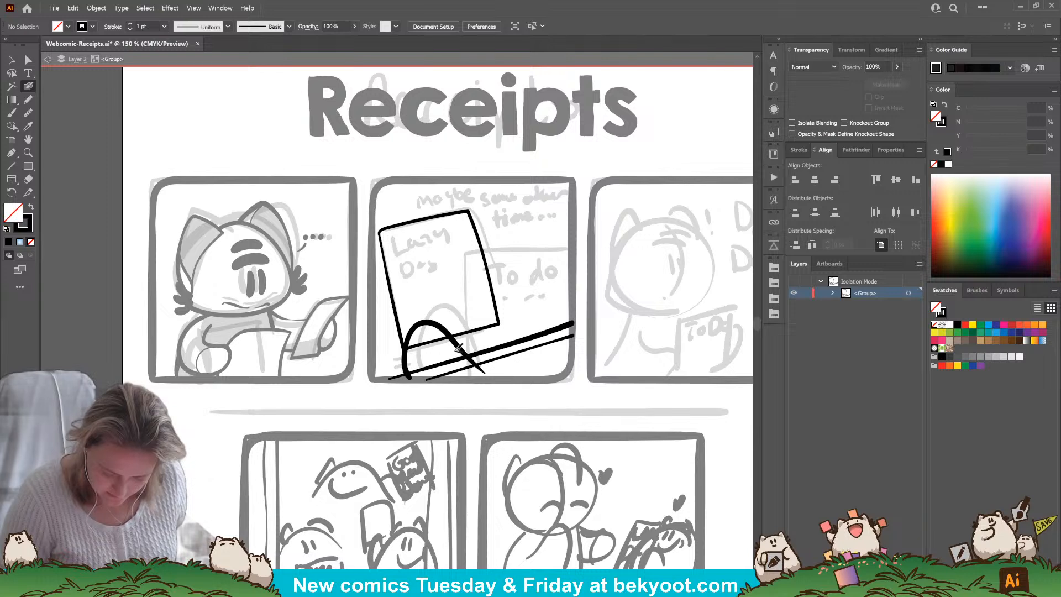
left_click_drag(457, 347, 417, 379)
key("ctrl+z")
key("ctrl+z")
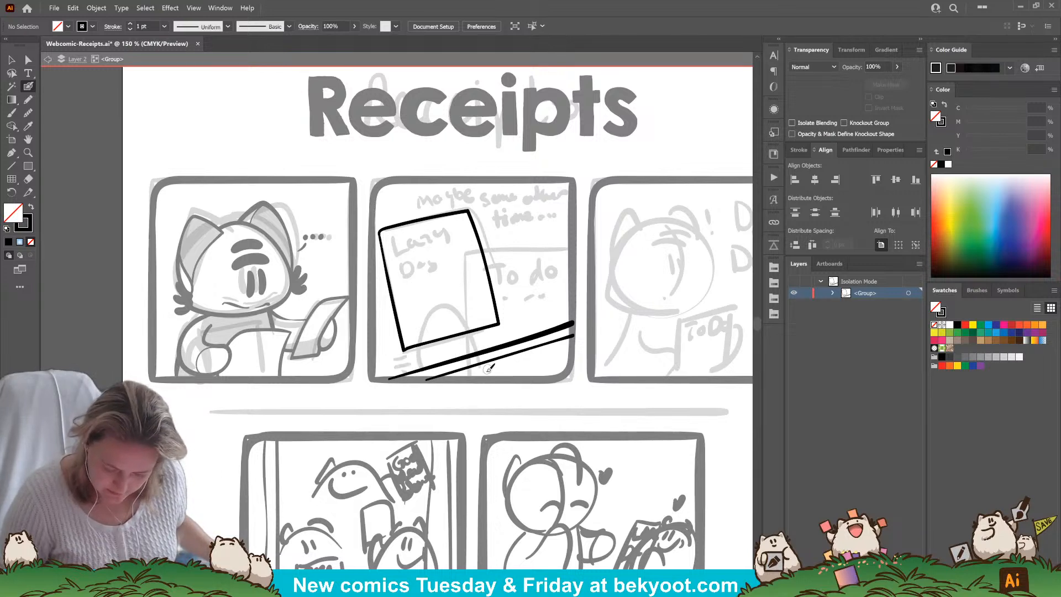
Ink the rounded paw over the page's lower edge, with a curved crease inside it and short motion dashes beside it.
mouse_move(491, 374)
left_mouse_down()
mouse_move(439, 324)
mouse_move(417, 332)
mouse_move(412, 382)
left_mouse_up()
key("ctrl+z")
mouse_move(492, 377)
left_mouse_down()
mouse_move(457, 338)
mouse_move(425, 331)
mouse_move(413, 346)
mouse_move(409, 376)
left_mouse_up()
key("ctrl+z")
mouse_move(488, 377)
left_mouse_down()
mouse_move(459, 332)
mouse_move(429, 315)
mouse_move(413, 366)
mouse_move(426, 382)
left_mouse_up()
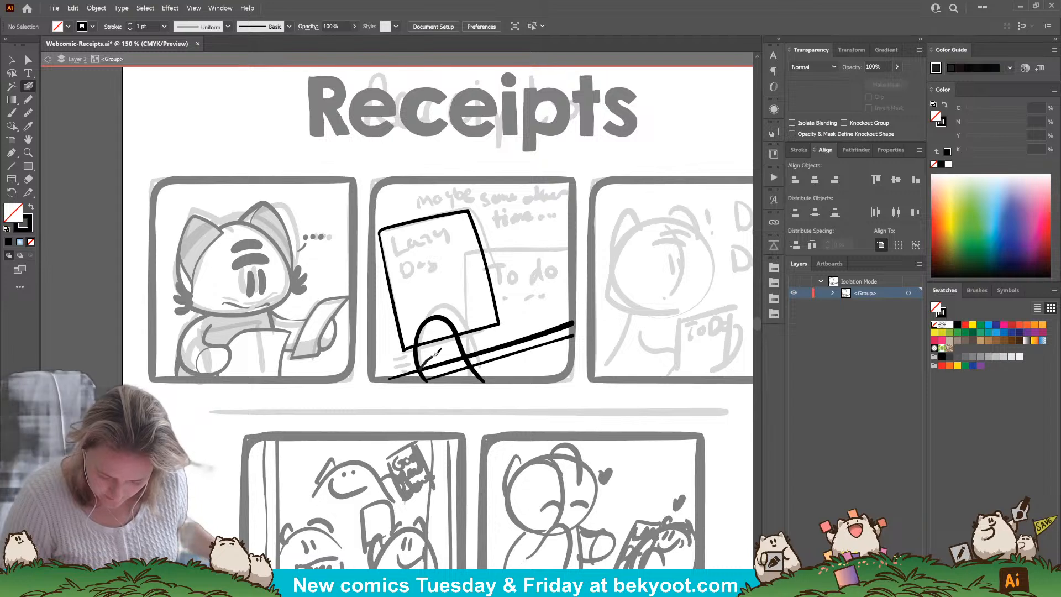
left_click_drag(436, 352, 451, 349)
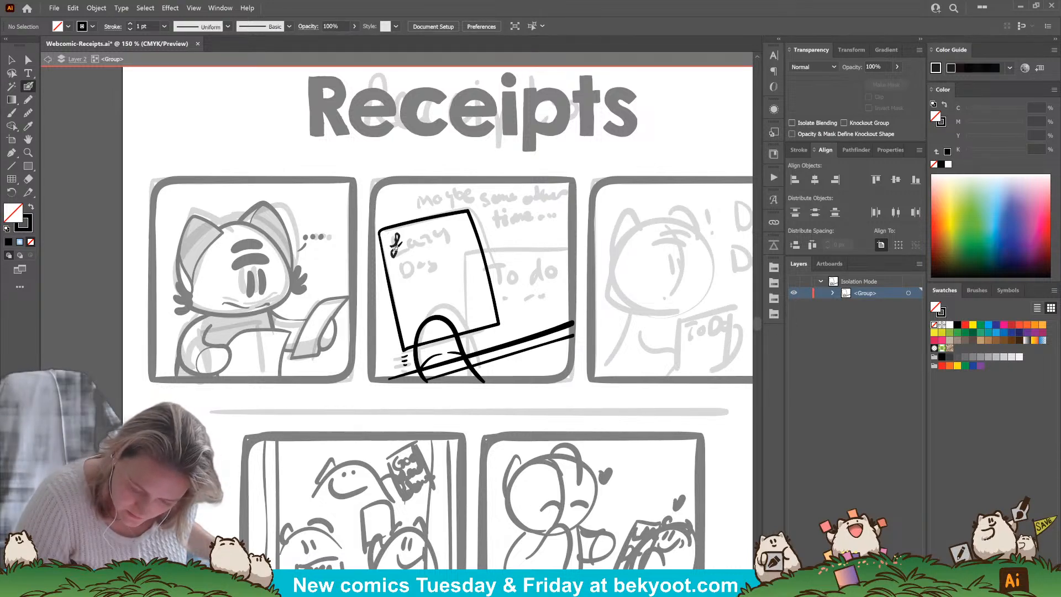
Hand-letter "Lazy" in cursive across the upper part of the page, redoing letters until the word is evenly spaced.
left_click_drag(396, 244, 411, 238)
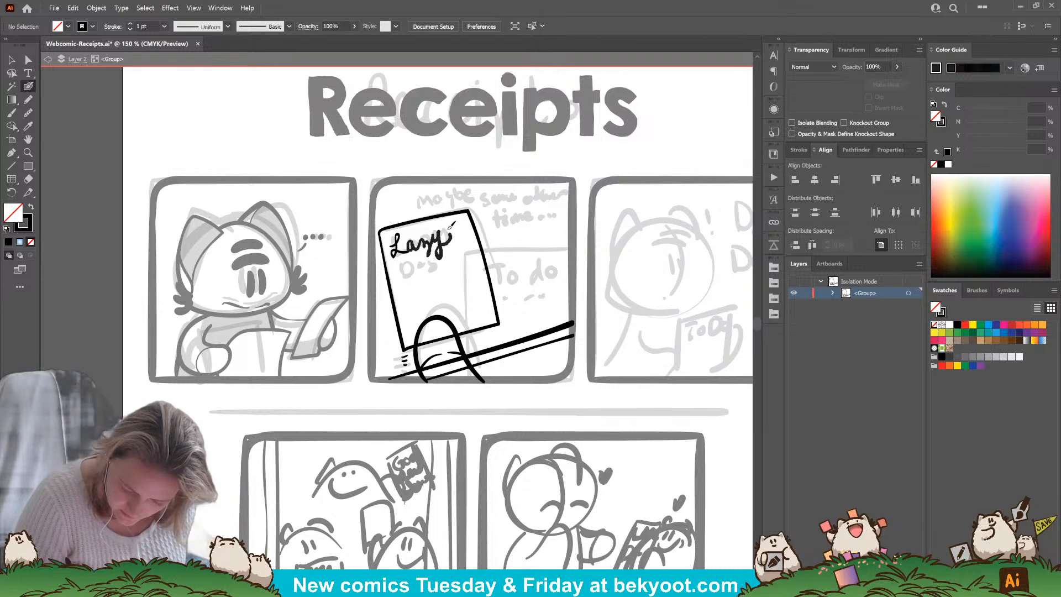
key("ctrl+z")
key("ctrl+z")
key("ctrl+z")
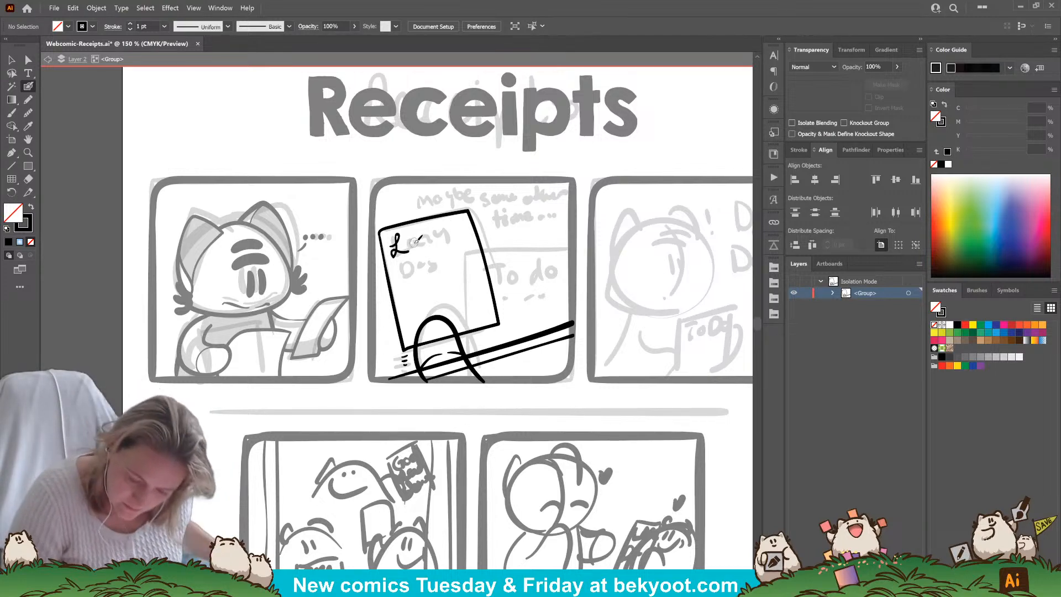
mouse_move(429, 243)
left_mouse_down()
mouse_move(445, 238)
mouse_move(448, 253)
mouse_move(452, 235)
left_mouse_up()
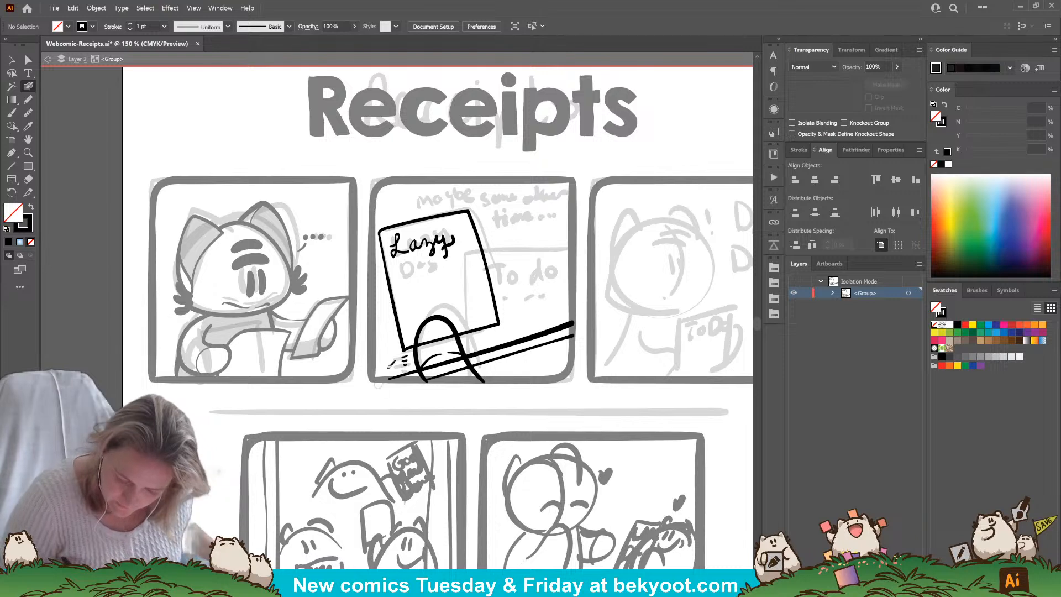
key("ctrl+z")
key("ctrl+z")
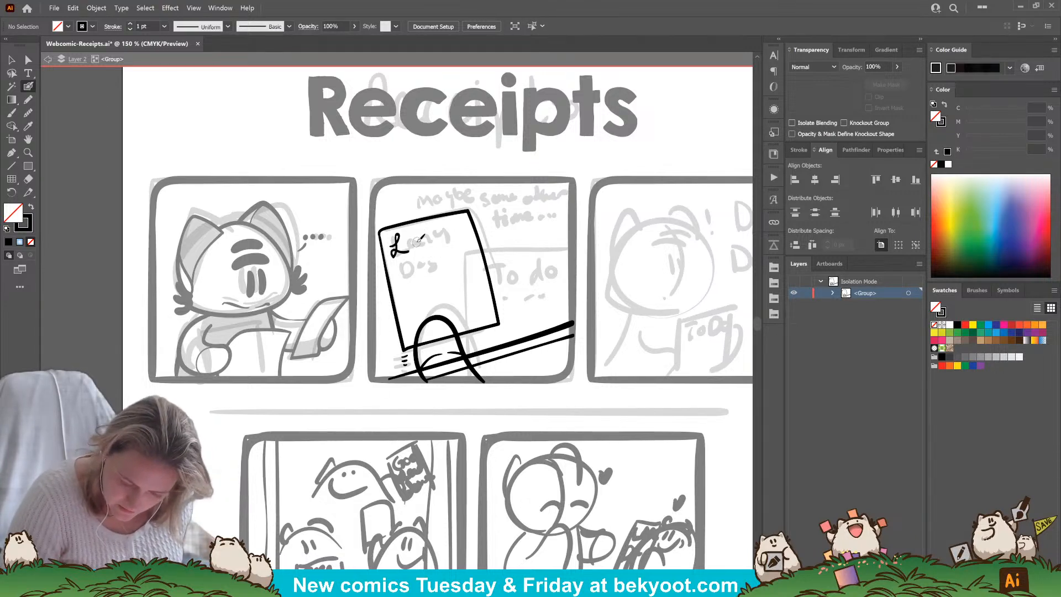
mouse_move(432, 244)
left_mouse_down()
mouse_move(455, 231)
mouse_move(455, 251)
mouse_move(450, 240)
mouse_move(467, 224)
left_mouse_up()
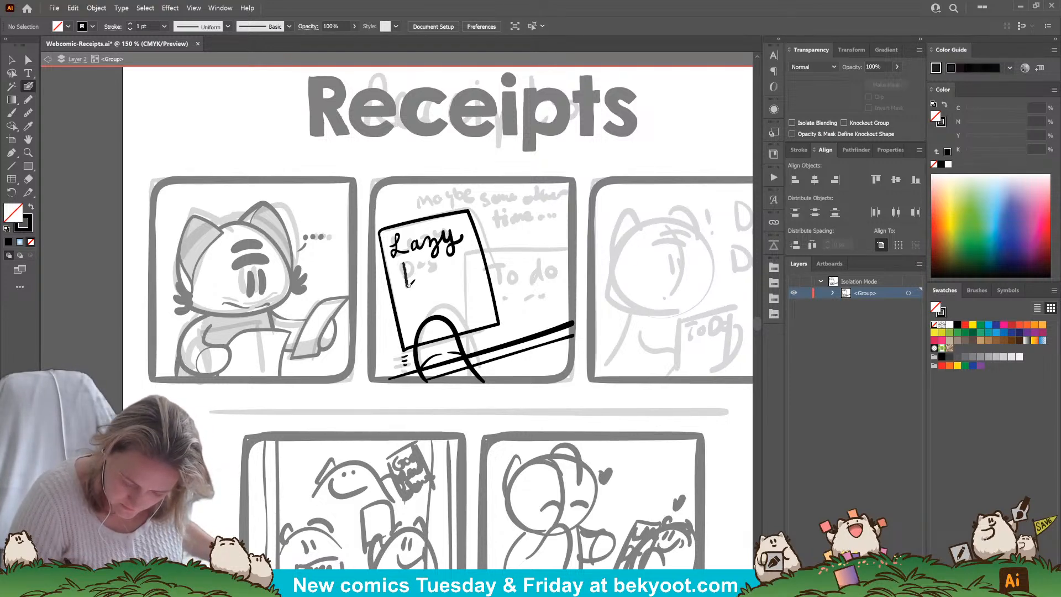
Hand-letter "Day" and "Coupon" on two slanted lines beneath "Lazy" on the page.
left_click_drag(411, 277, 415, 259)
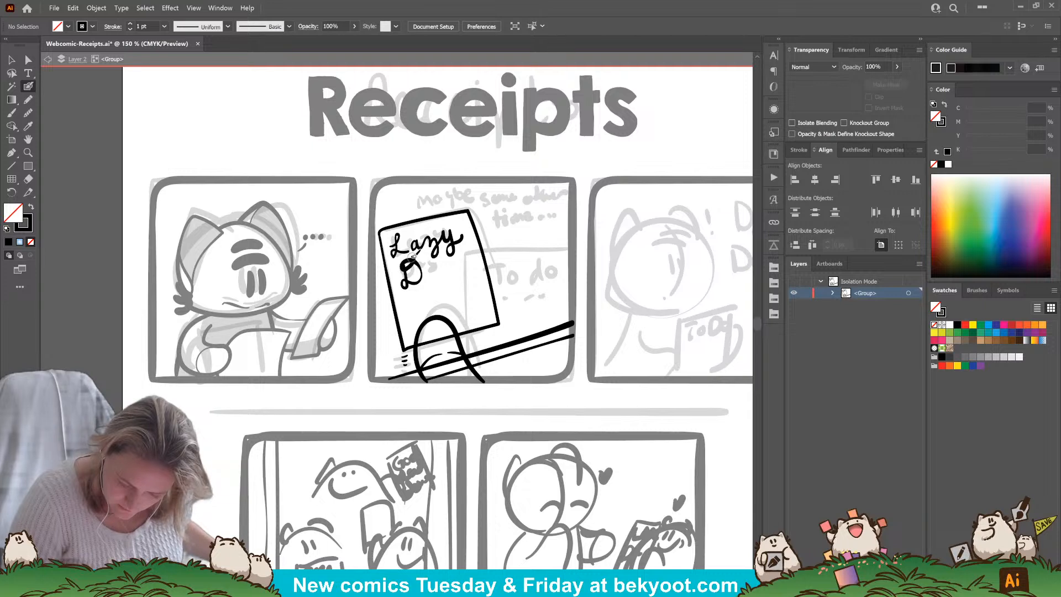
key("ctrl+z")
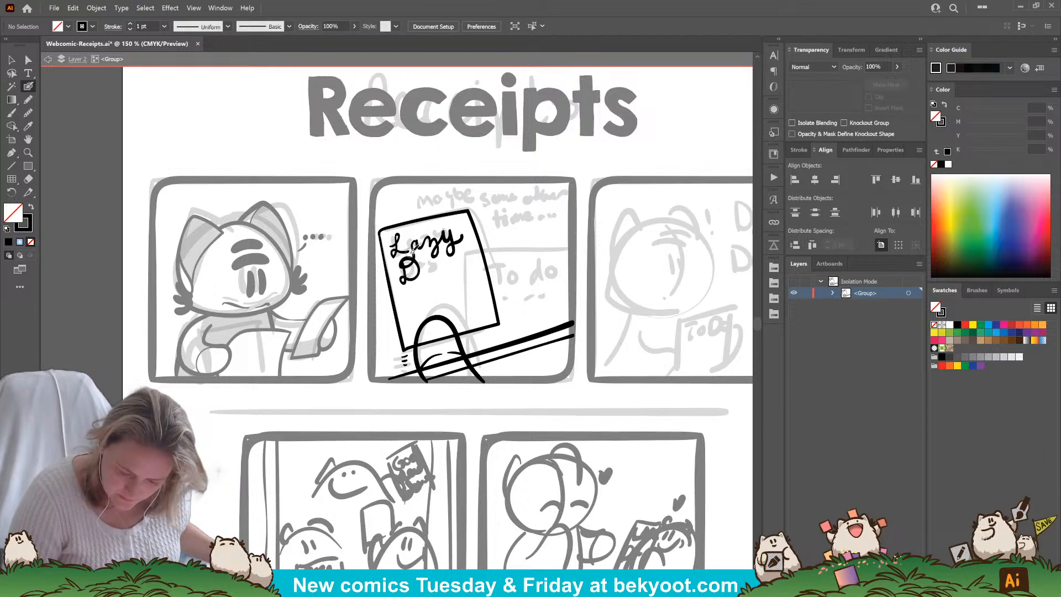
key("ctrl+z")
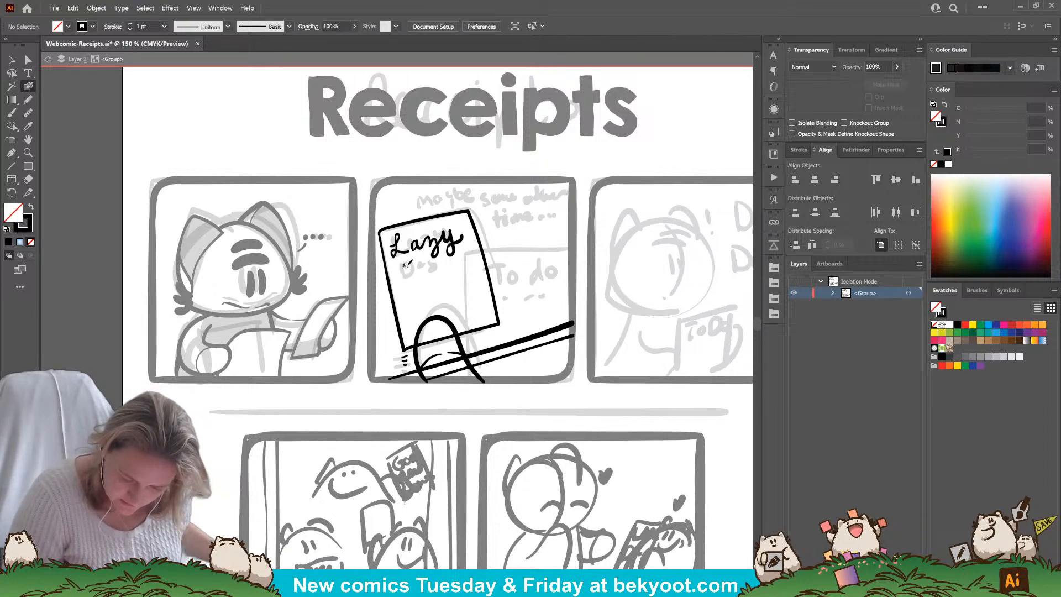
mouse_move(406, 280)
left_mouse_down()
mouse_move(415, 256)
mouse_move(430, 275)
mouse_move(444, 262)
mouse_move(436, 287)
mouse_move(455, 265)
left_mouse_up()
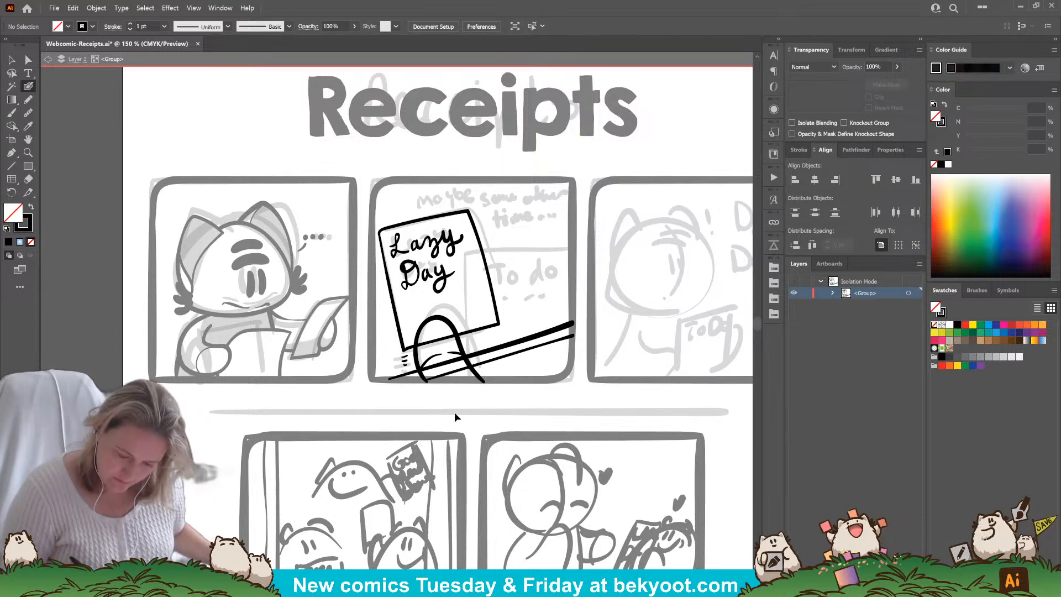
key("ctrl+z")
key("ctrl+z")
key("ctrl+z")
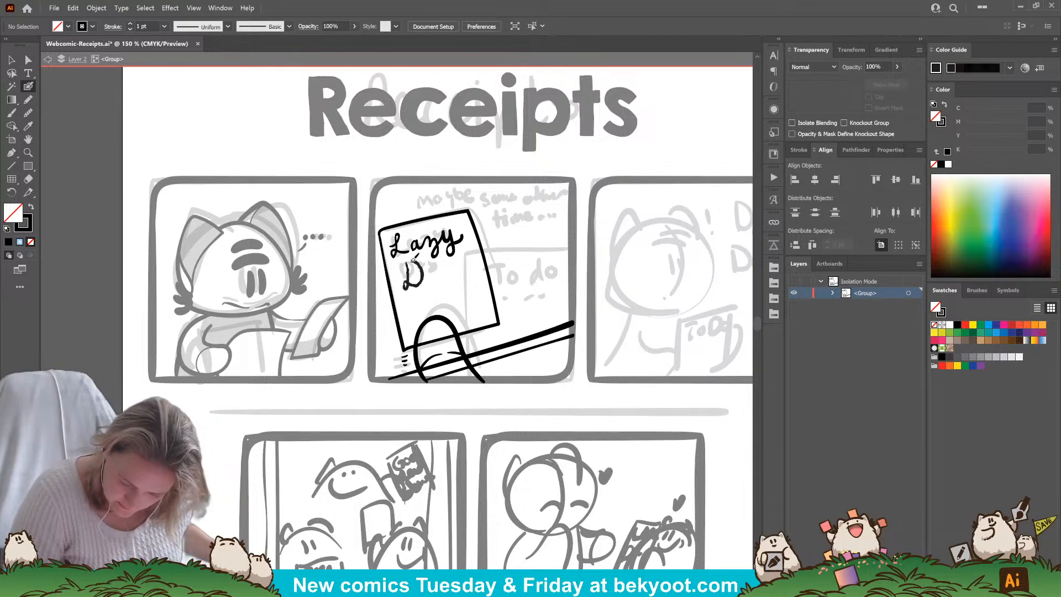
mouse_move(417, 264)
left_mouse_down()
mouse_move(410, 287)
mouse_move(422, 265)
mouse_move(411, 259)
mouse_move(449, 274)
left_mouse_up()
key("ctrl+z")
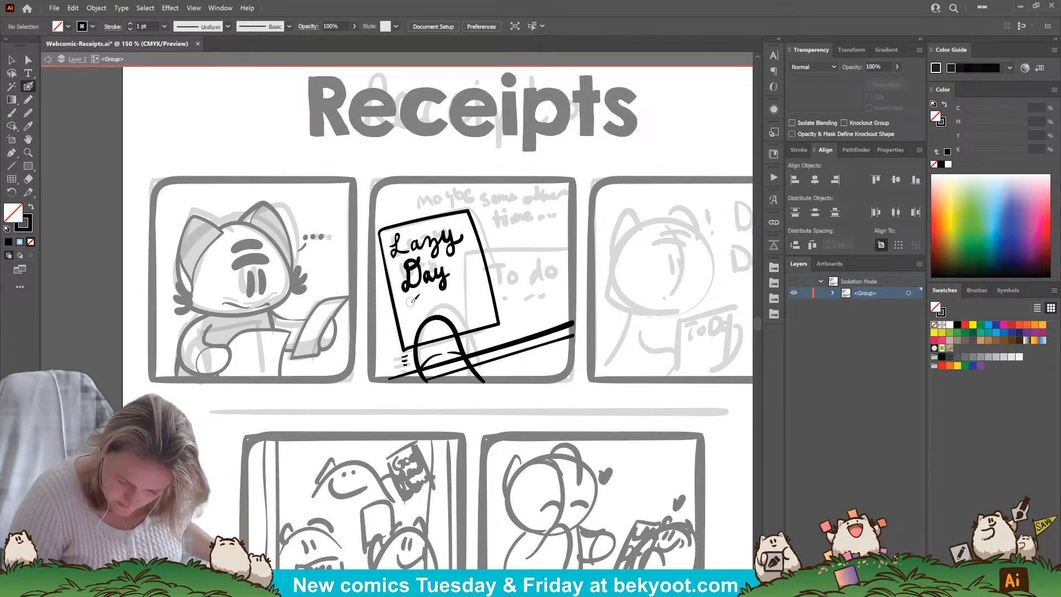
mouse_move(415, 305)
left_mouse_down()
mouse_move(406, 308)
mouse_move(419, 321)
mouse_move(435, 299)
mouse_move(449, 317)
mouse_move(449, 299)
mouse_move(447, 311)
mouse_move(470, 293)
mouse_move(483, 302)
left_mouse_up()
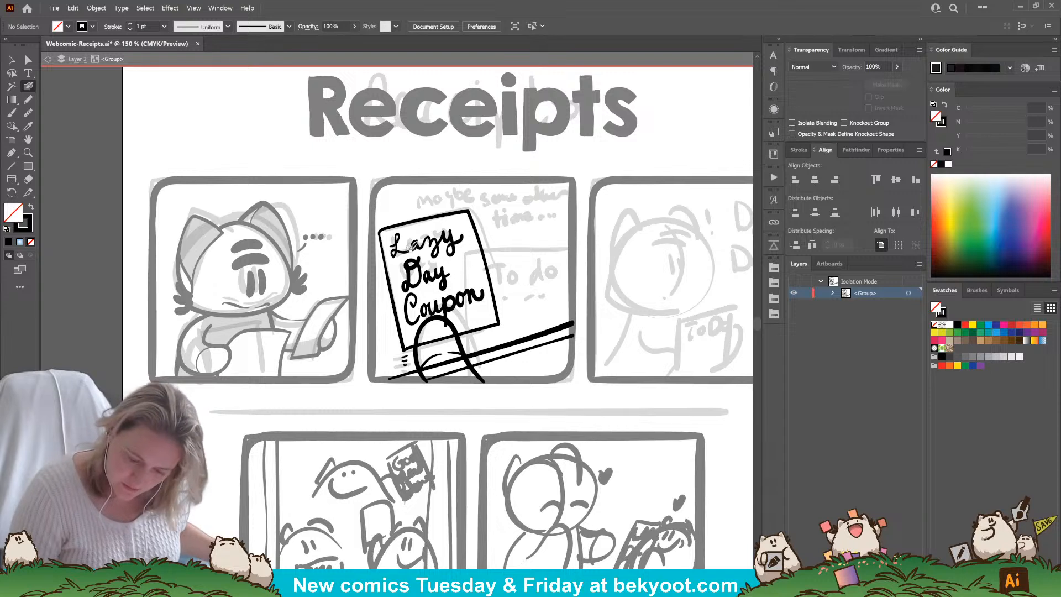
Nudge the "L" of "Lazy" and the "D" of "Day" closer to the rest of their words and deselect.
left_click_drag(394, 257, 399, 253)
left_click(396, 270)
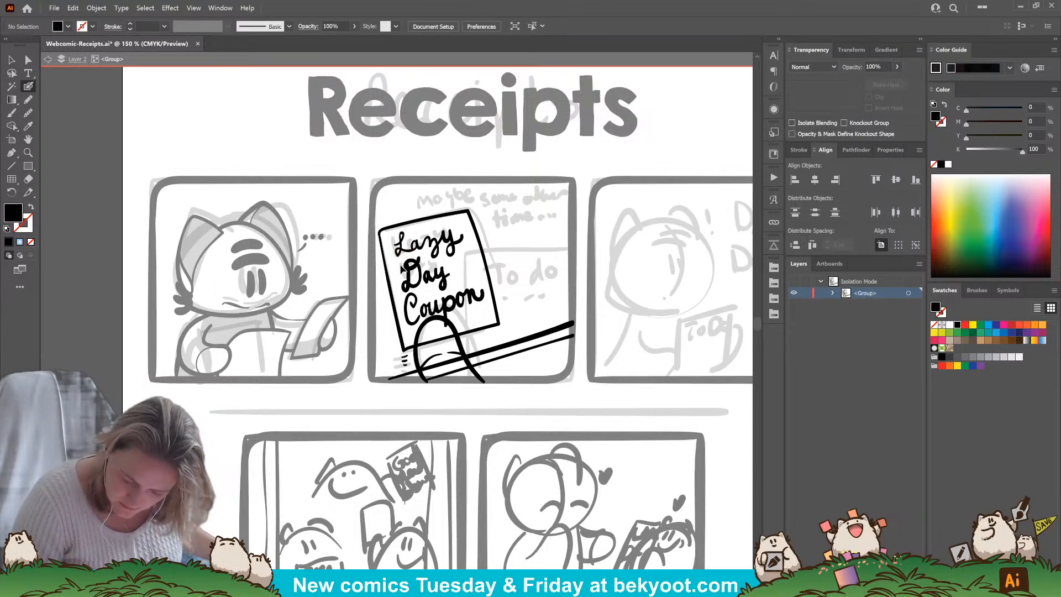
left_click(418, 289)
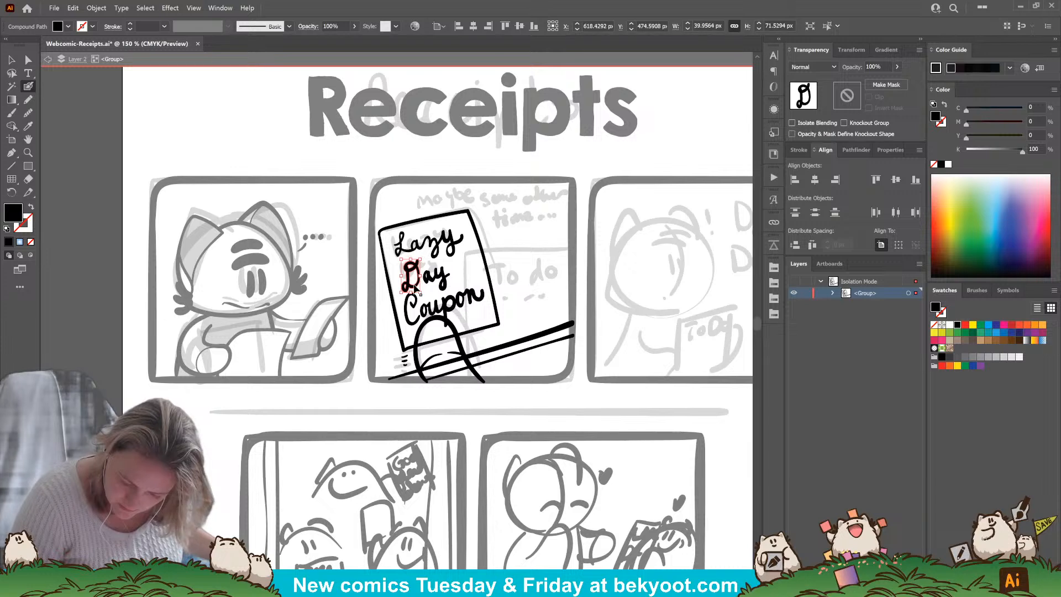
left_click_drag(417, 283, 417, 282)
left_click(460, 265, "ctrl")
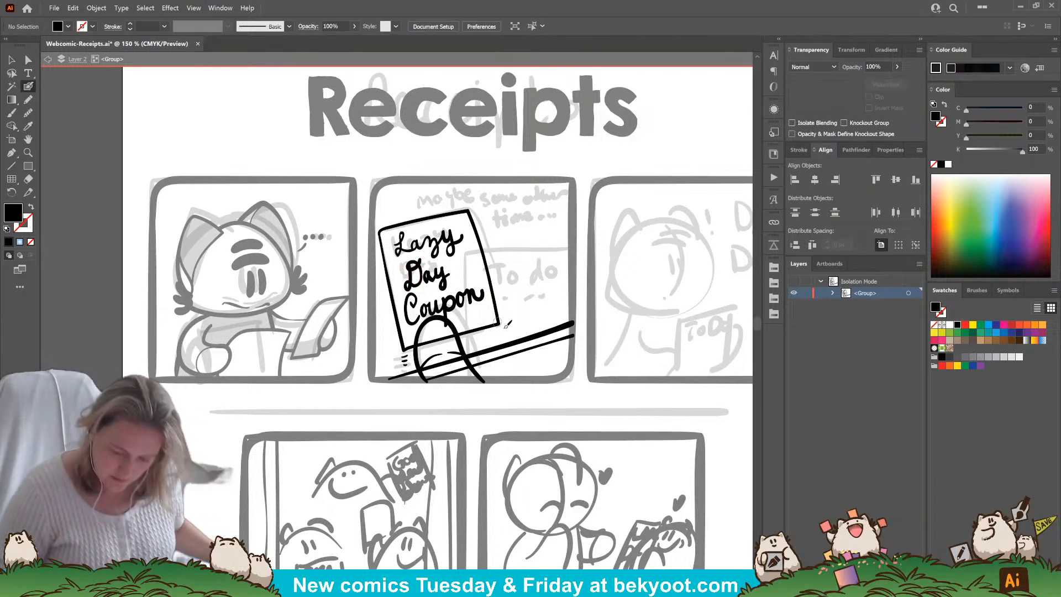
left_click_drag(496, 322, 485, 315)
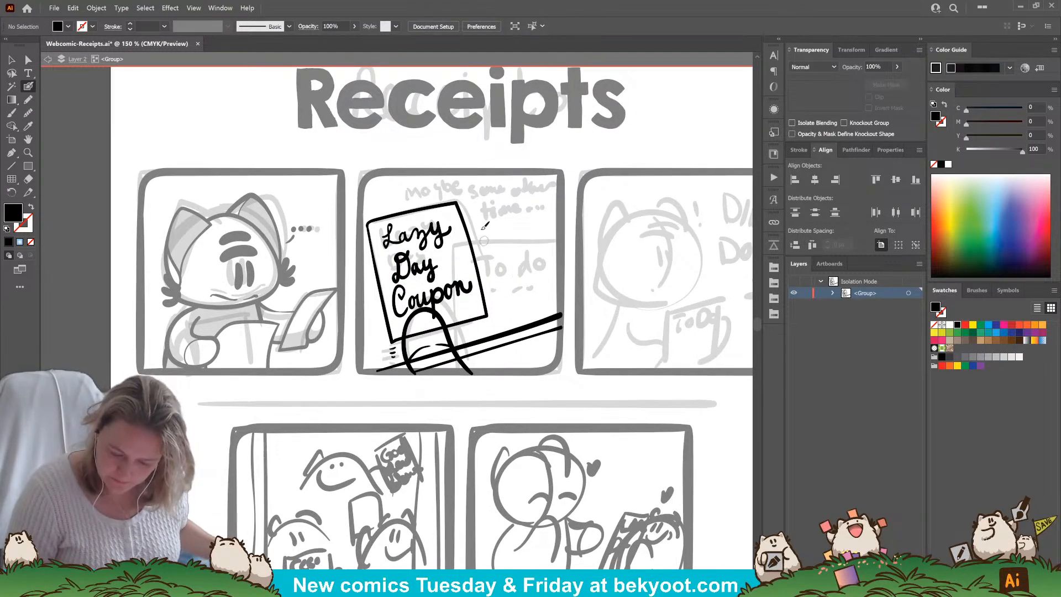
Group the words "Lazy", "Day" and "Coupon" and scale the group down slightly inside the coupon outline.
key("v")
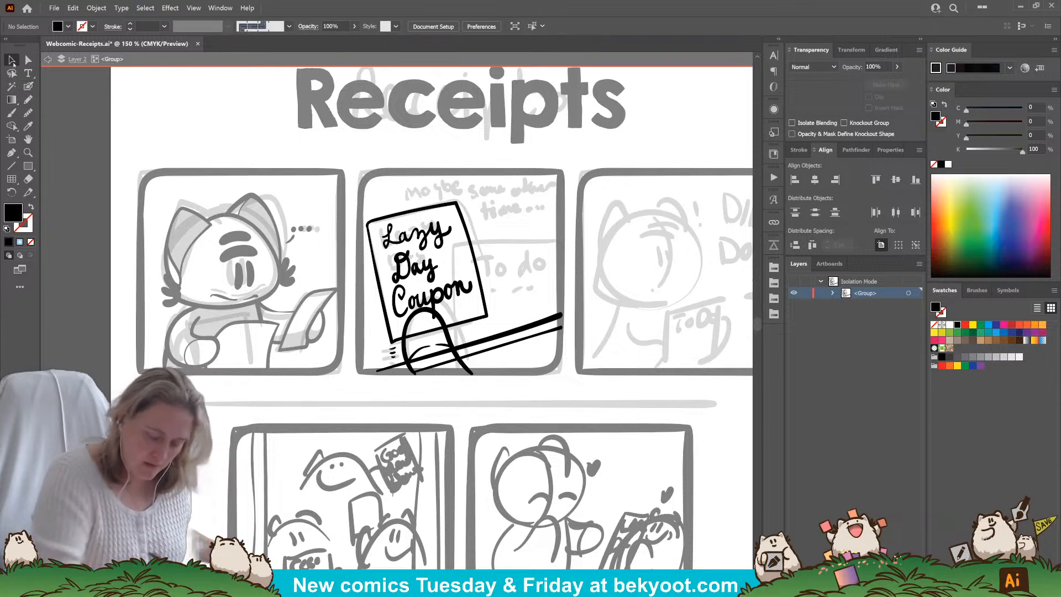
left_click(436, 237)
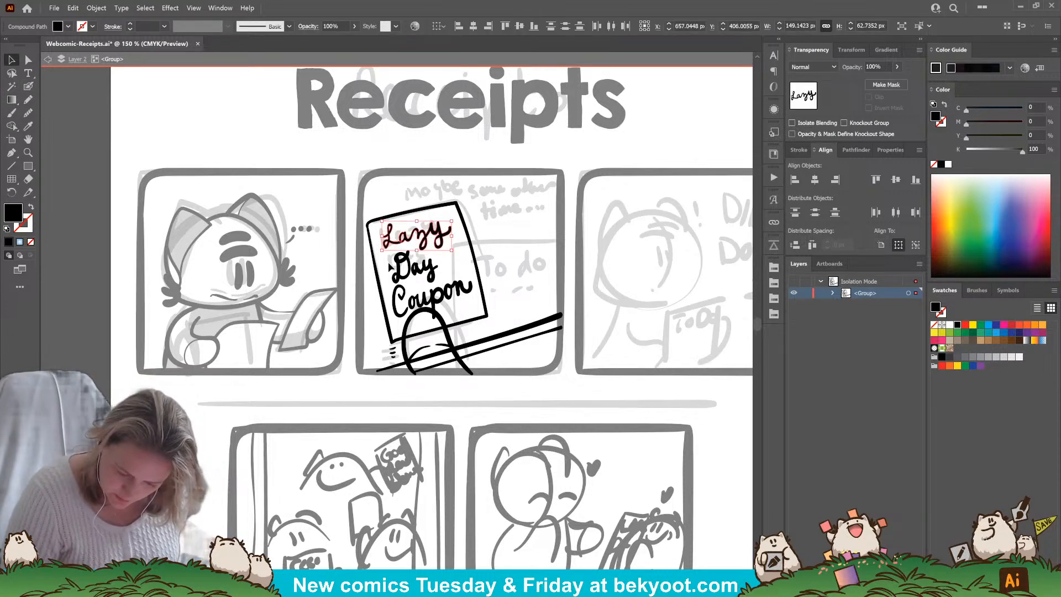
left_click(438, 274, "shift")
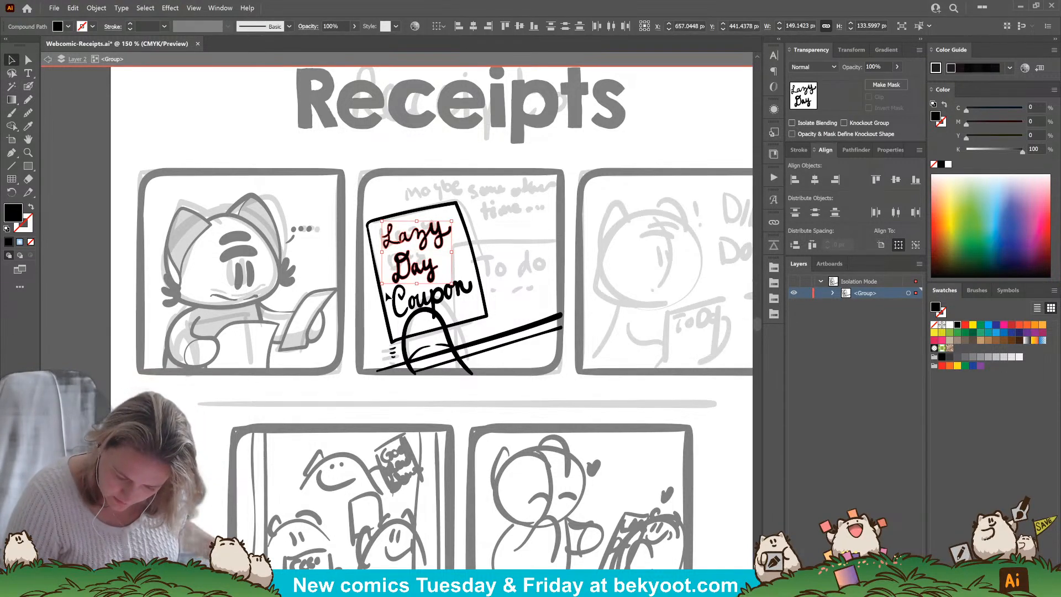
left_click(469, 301, "shift")
key("ctrl")
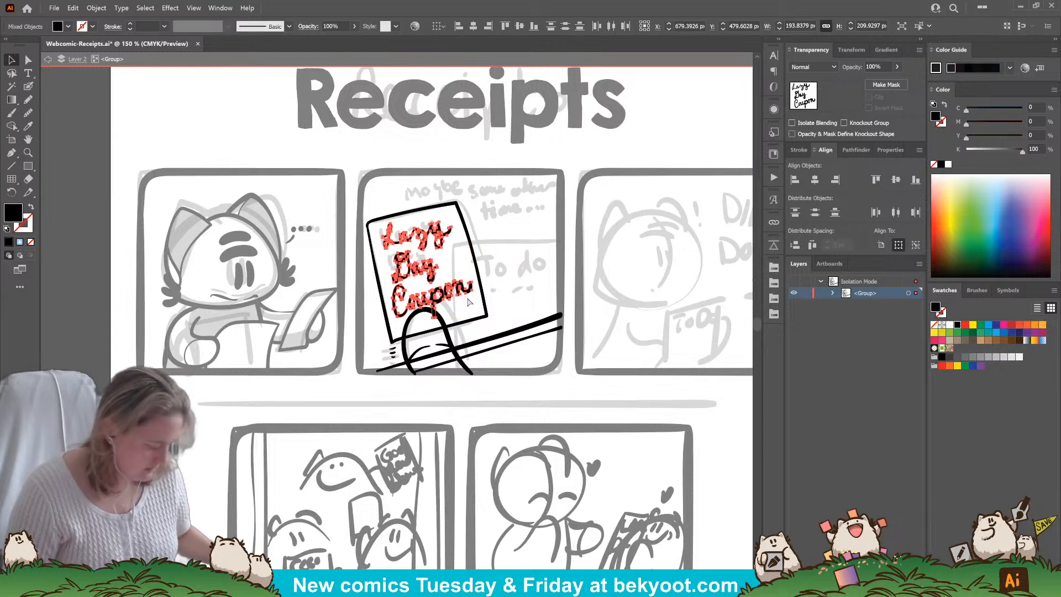
key("ctrl+g")
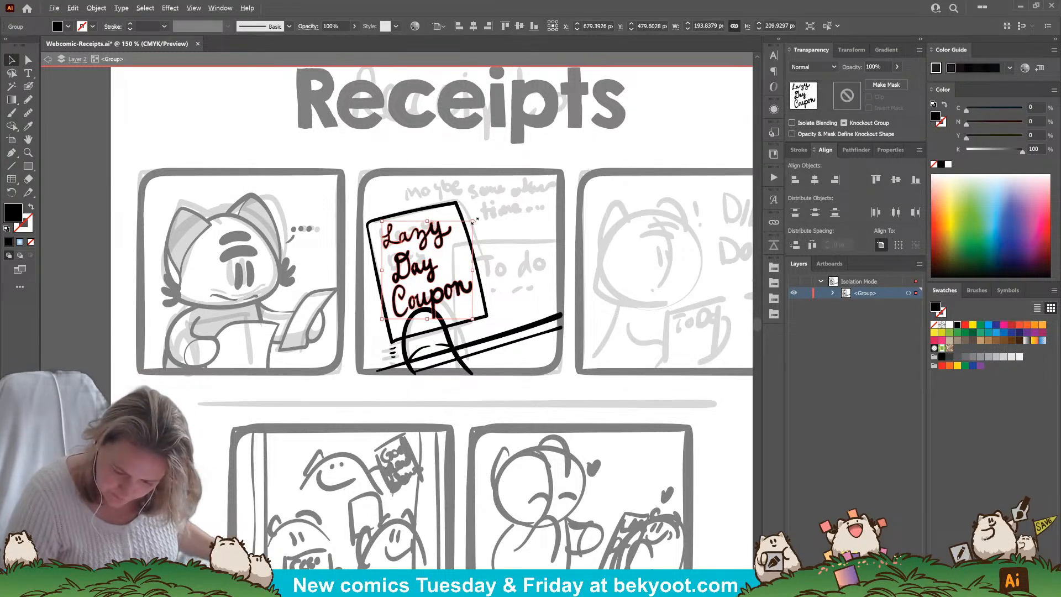
left_click_drag(468, 224, 453, 279)
left_click(385, 385)
left_click_drag(384, 384, 280, 405)
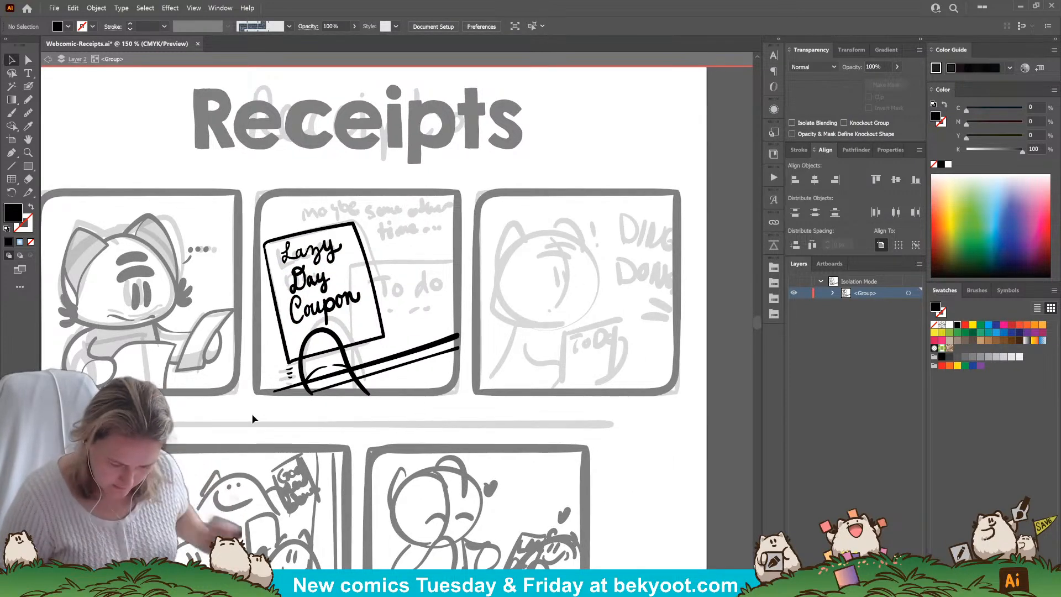
Hand-letter "maybe some other time..." above the coupon in the second panel with the Blob Brush and group the lettering.
left_click(28, 86)
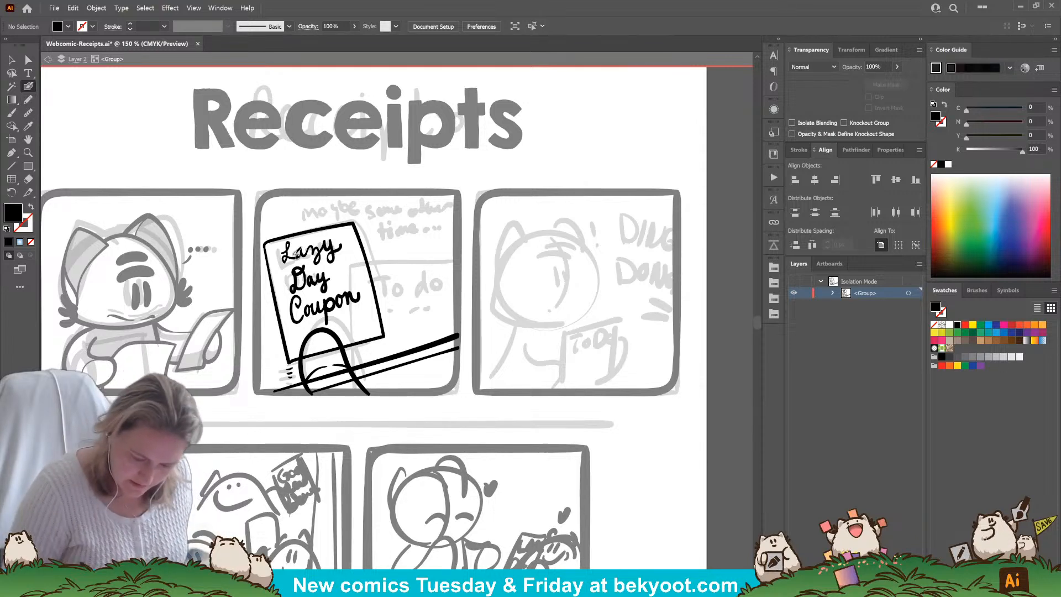
left_click_drag(278, 221, 369, 214)
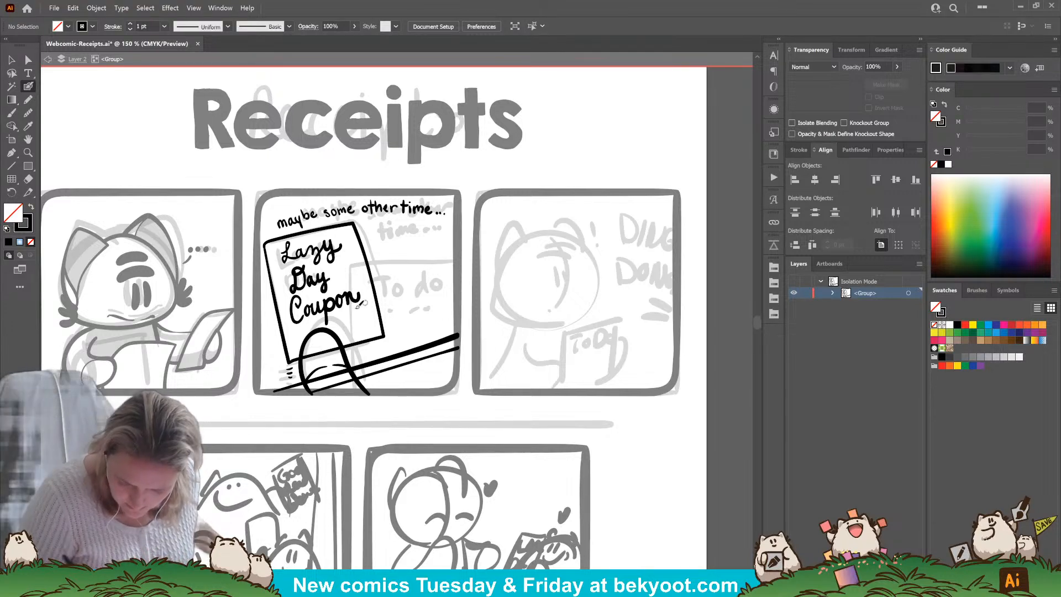
left_click(9, 77)
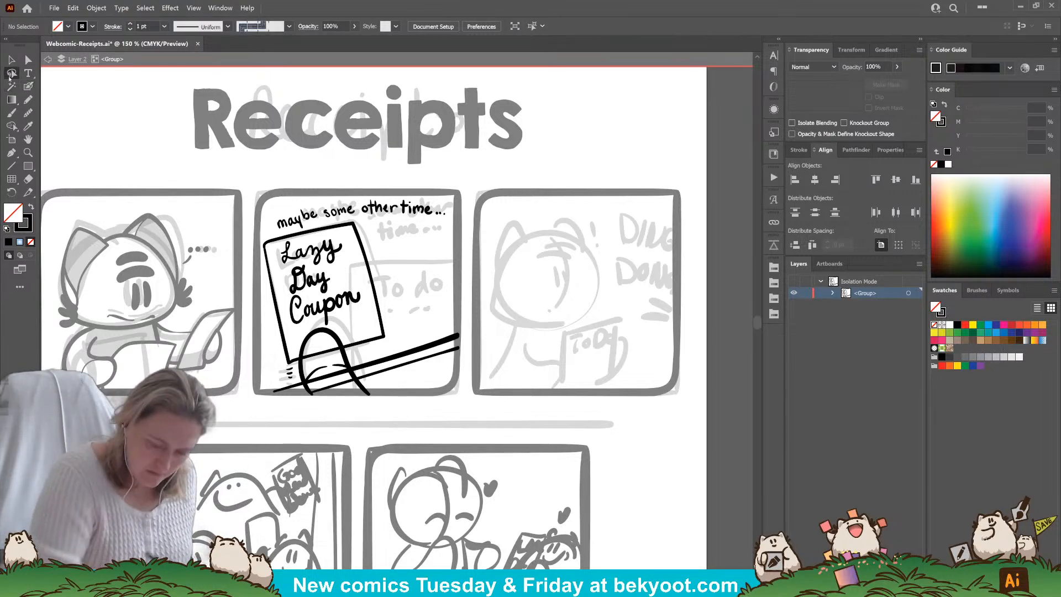
mouse_move(275, 209)
left_mouse_down()
mouse_move(283, 231)
mouse_move(343, 221)
mouse_move(402, 234)
mouse_move(456, 218)
mouse_move(376, 196)
mouse_move(283, 208)
mouse_move(271, 225)
left_mouse_up()
key("ctrl+g")
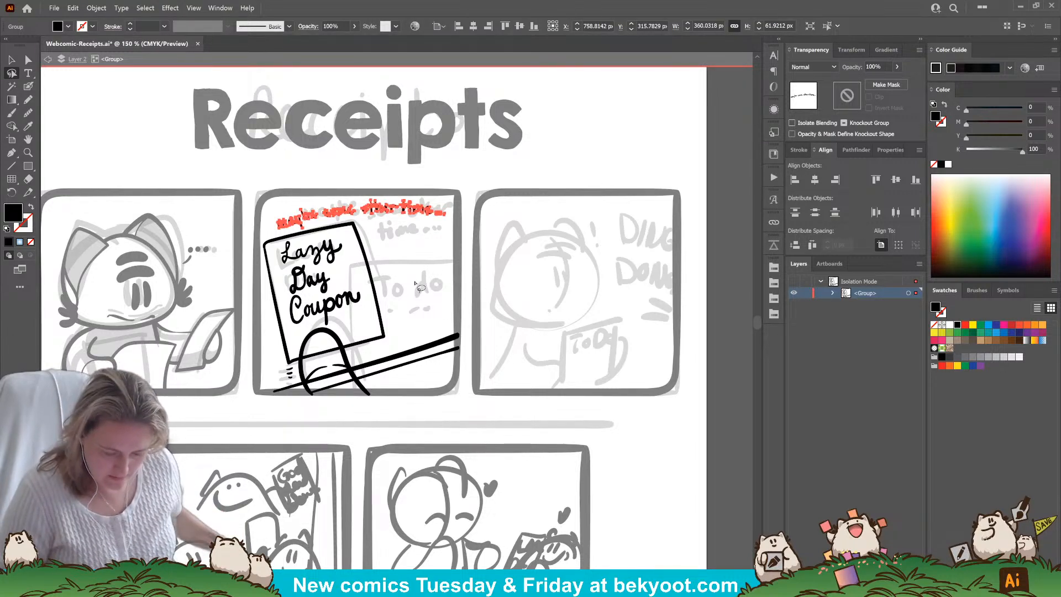
Draw the outline of a to-do sheet overlapping the coupon's right side in the second panel with the Blob Brush.
left_click(29, 86)
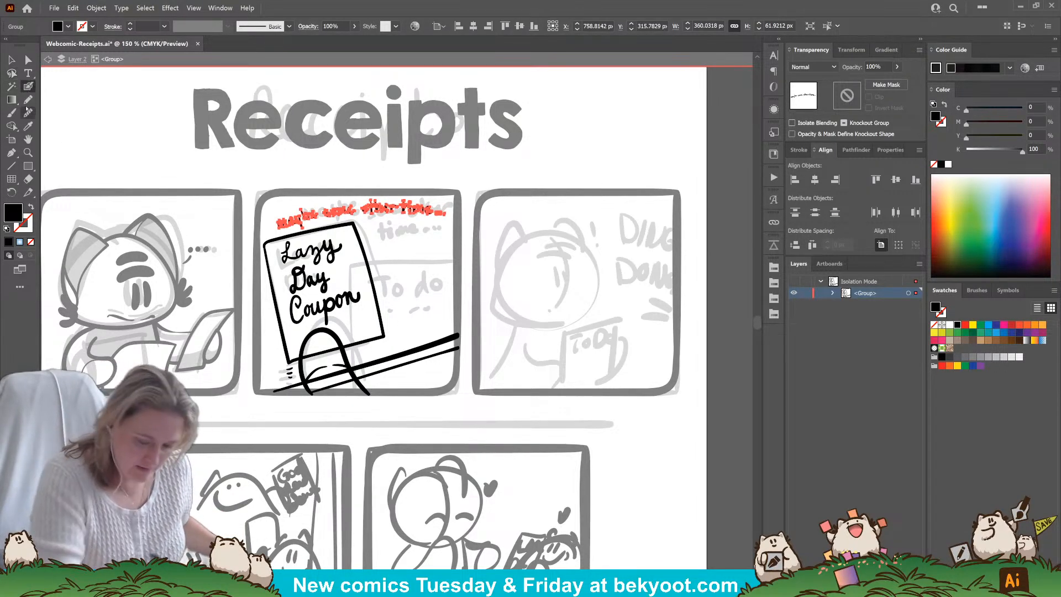
left_click(350, 425, "ctrl")
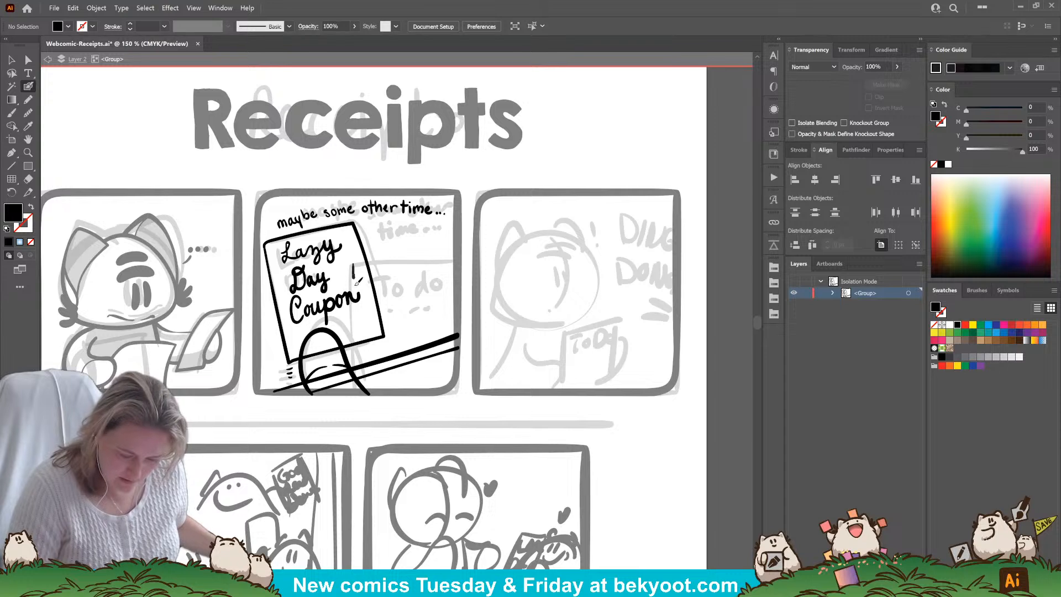
mouse_move(357, 280)
left_mouse_down()
mouse_move(364, 387)
mouse_move(352, 275)
mouse_move(456, 247)
left_mouse_up()
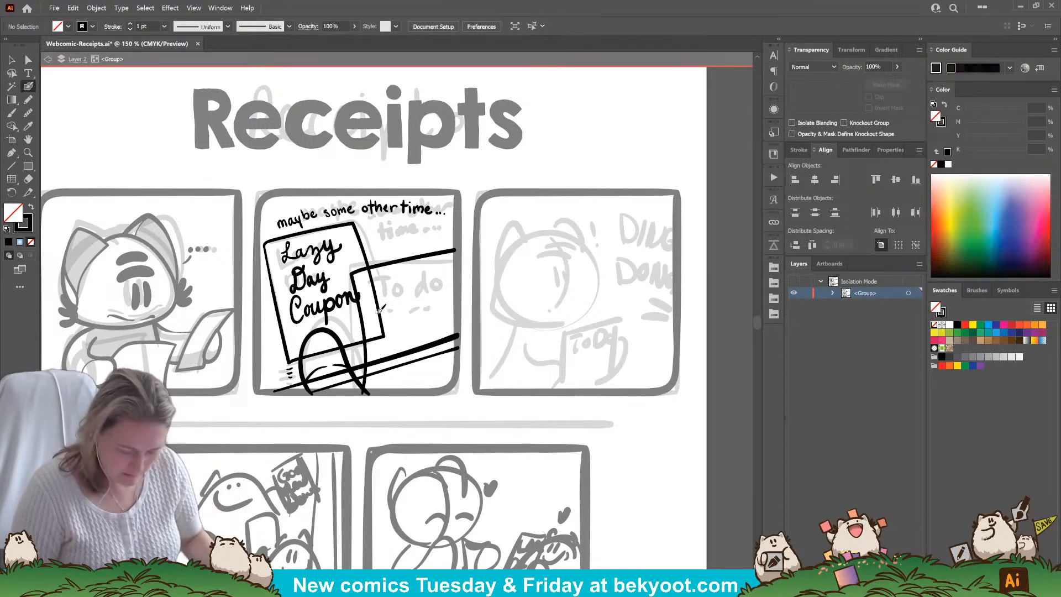
key("Return")
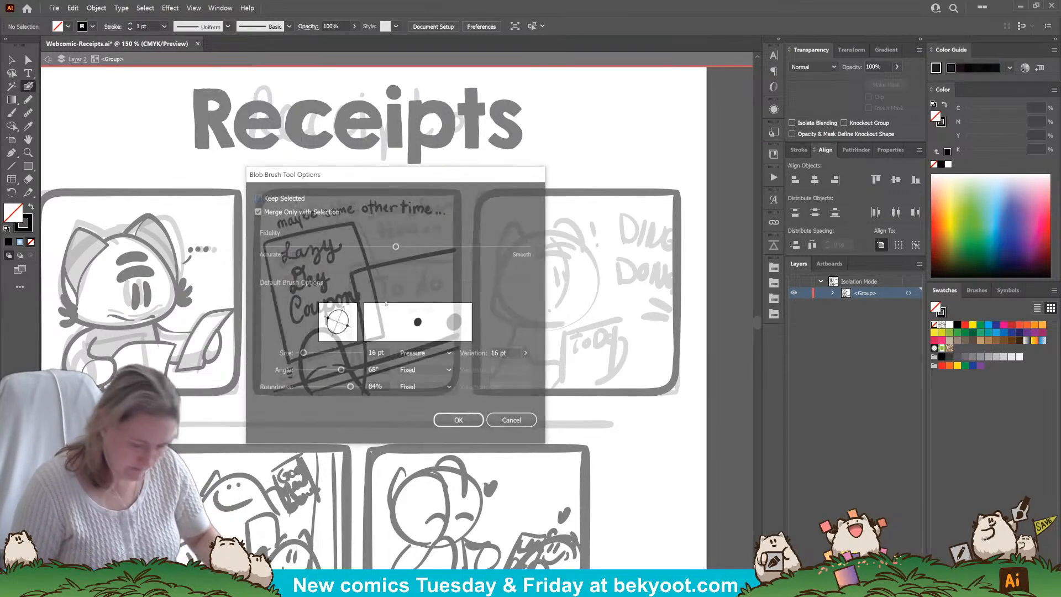
key("Escape")
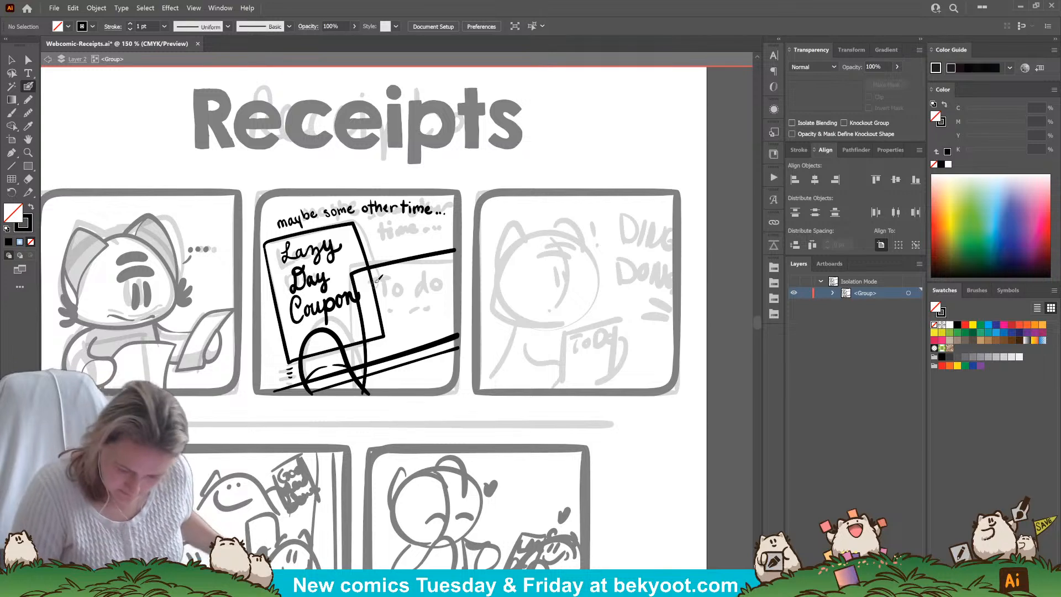
Hand-letter the heading "To Do:" inside the new sheet and group it with the sheet's outline.
left_click(388, 265, "ctrl")
left_click(390, 294, "ctrl")
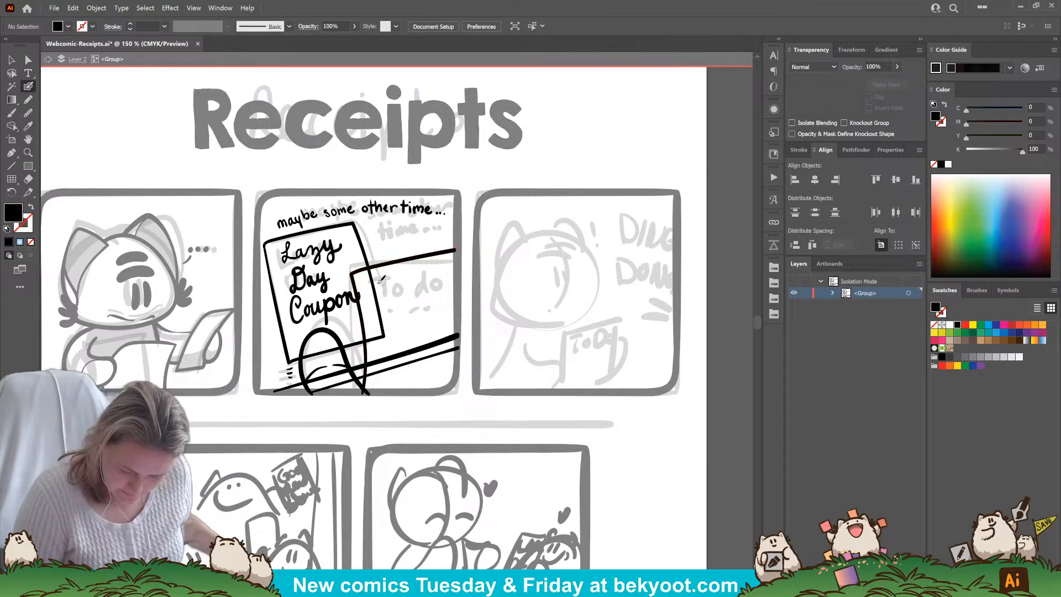
mouse_move(366, 281)
left_mouse_down()
mouse_move(389, 275)
mouse_move(386, 293)
mouse_move(412, 287)
mouse_move(406, 272)
mouse_move(422, 274)
mouse_move(415, 283)
mouse_move(443, 283)
left_mouse_up()
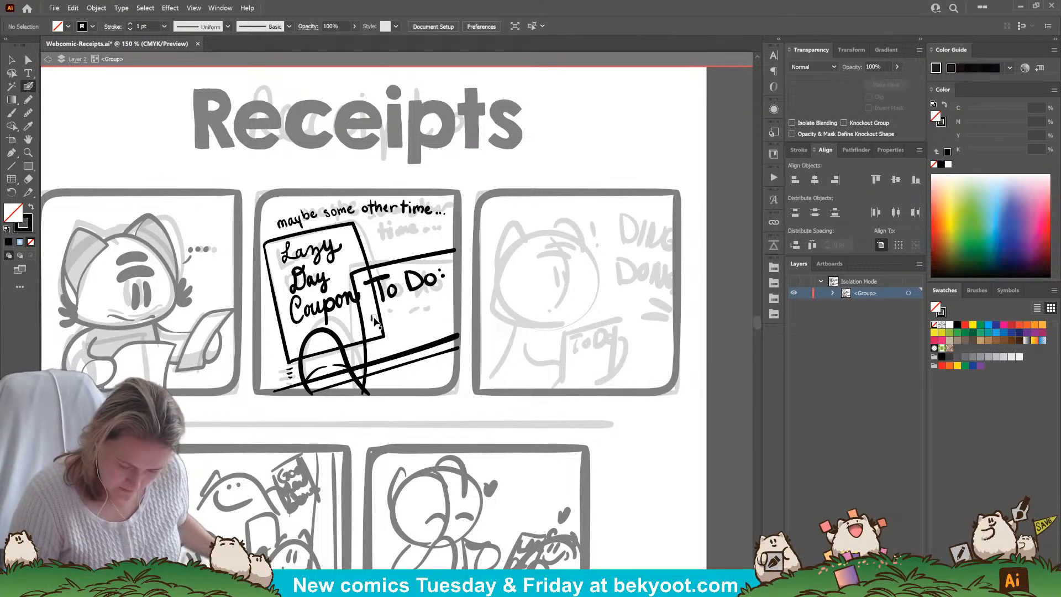
left_click_drag(385, 306, 379, 308)
left_click(414, 257, "ctrl+shift")
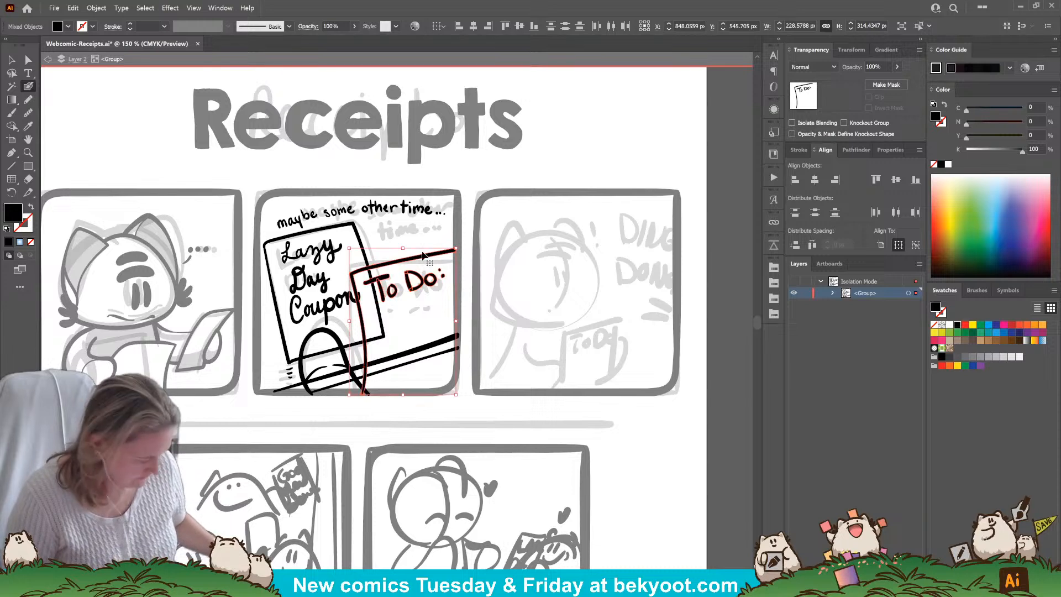
Isolate the to-do sheet group and draw a column of small checkboxes beneath its heading.
double_click(368, 348)
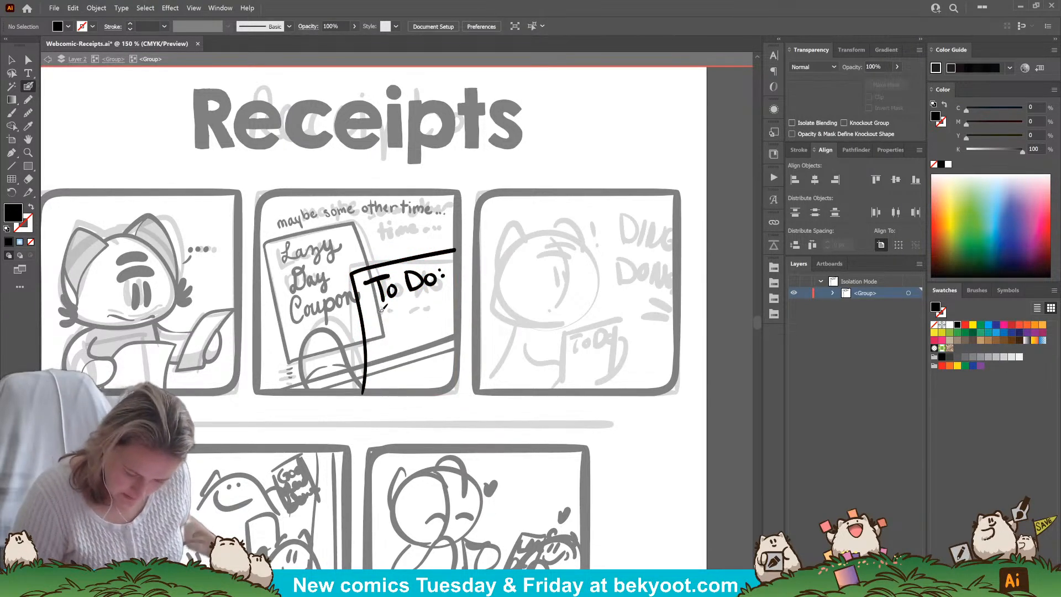
key("shift+x")
left_click_drag(378, 314, 386, 348)
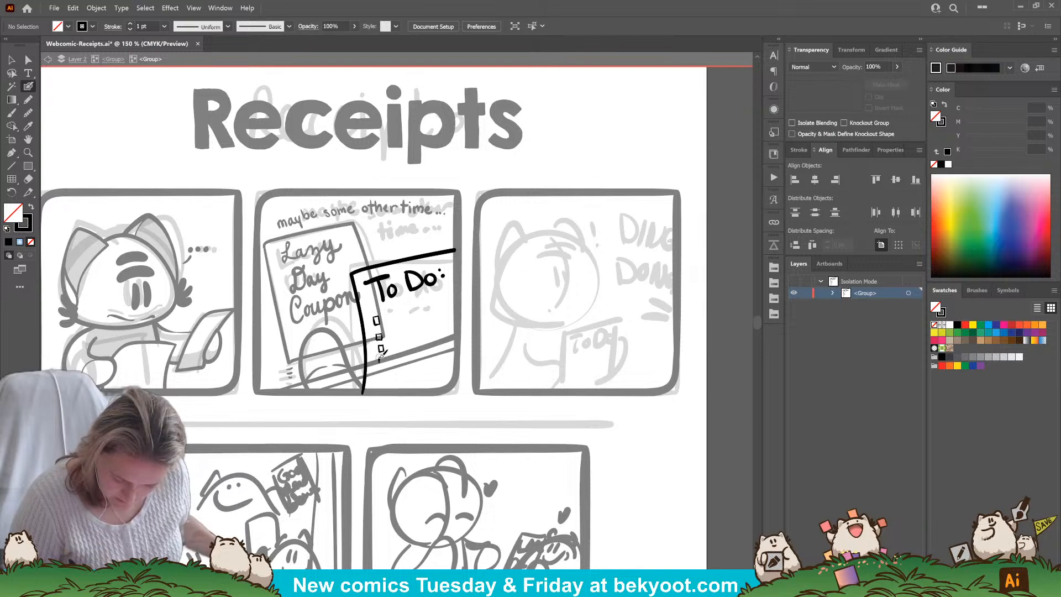
left_click_drag(379, 357, 381, 388)
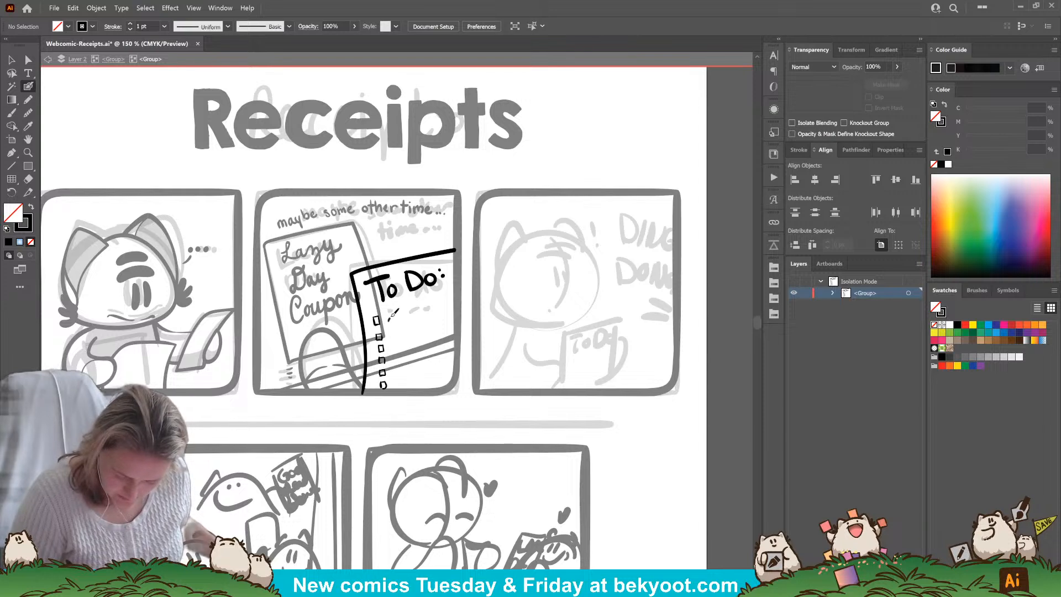
Scribble dashed lines of placeholder text beside the checkboxes, filling the to-do list down to the panel's bottom edge.
left_click_drag(389, 319, 452, 299)
left_click_drag(386, 336, 452, 317)
mouse_move(388, 348)
left_mouse_down()
mouse_move(449, 326)
mouse_move(392, 356)
mouse_move(441, 342)
mouse_move(392, 368)
mouse_move(454, 352)
left_mouse_up()
left_click_drag(392, 382, 439, 365)
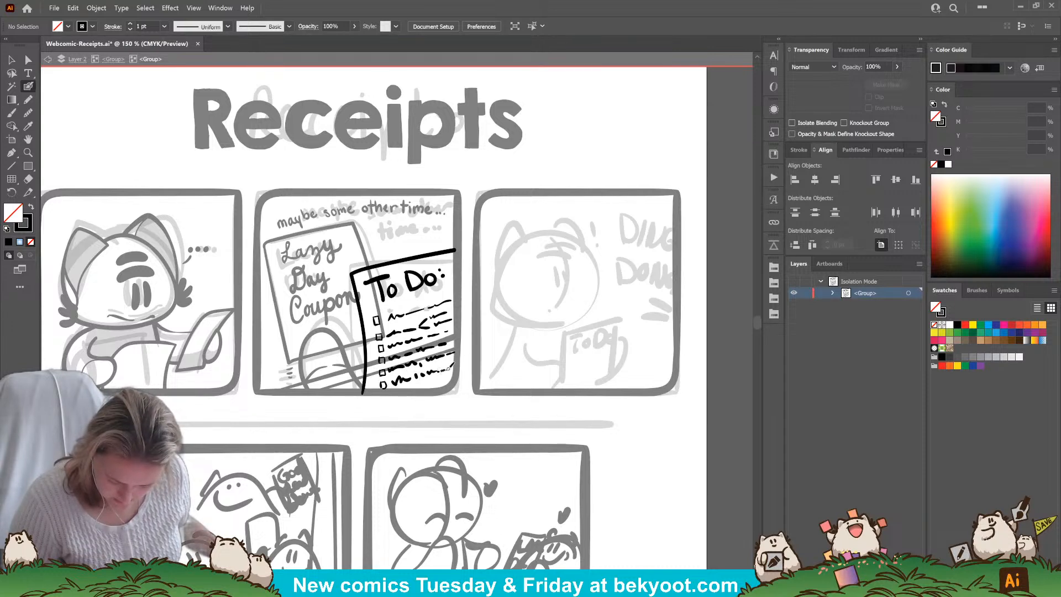
left_click_drag(424, 386, 454, 376)
left_click(456, 378, "ctrl")
left_click(393, 410, "ctrl")
left_click_drag(385, 406, 371, 411)
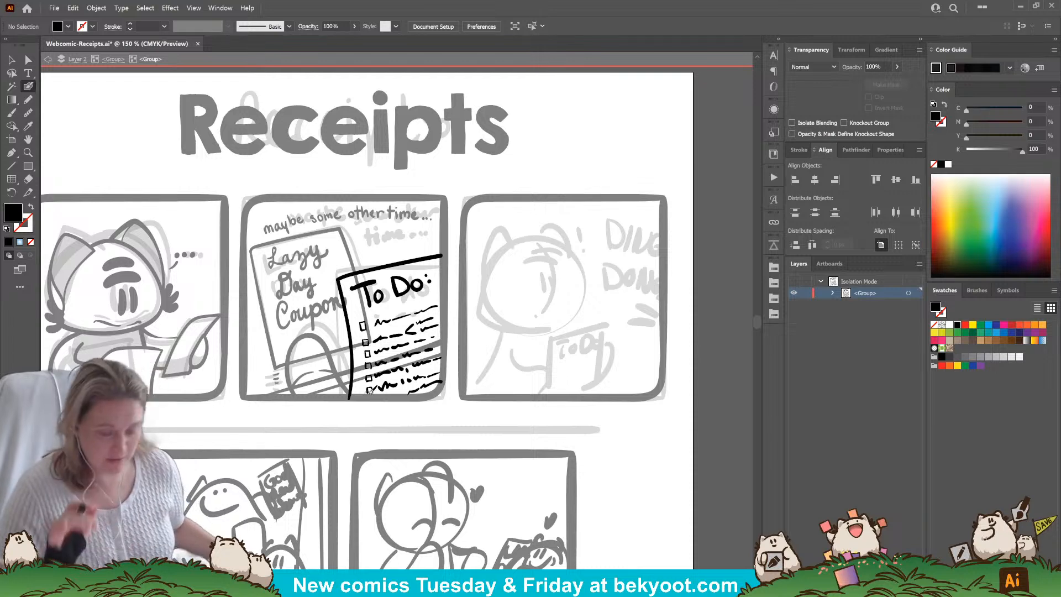
Shade the lower part of the to-do sheet with a black Pencil tool shape at 30% opacity.
left_click(29, 99)
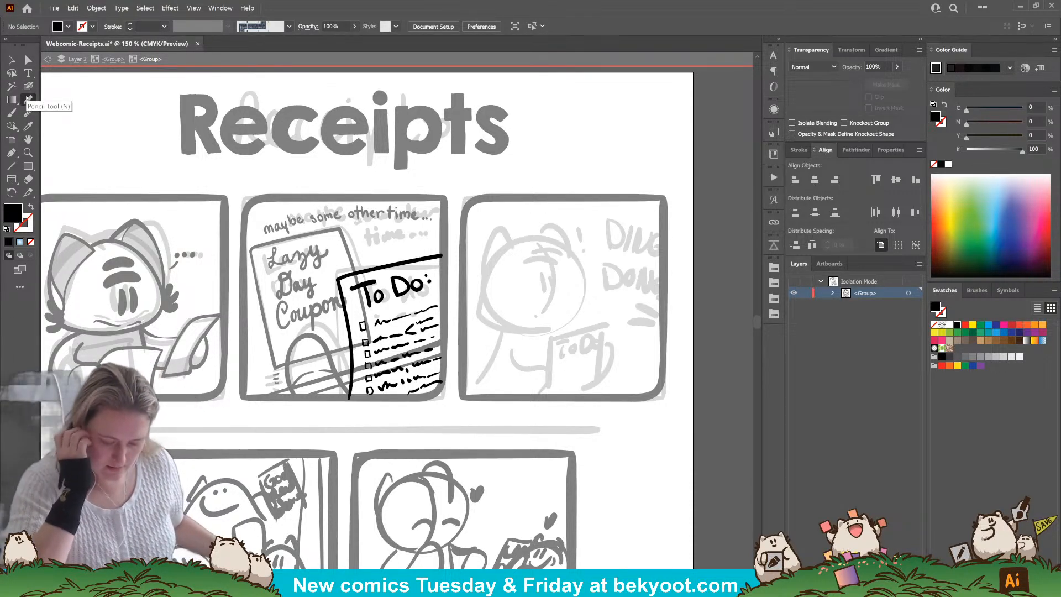
left_click(884, 67)
type("30")
key("Return")
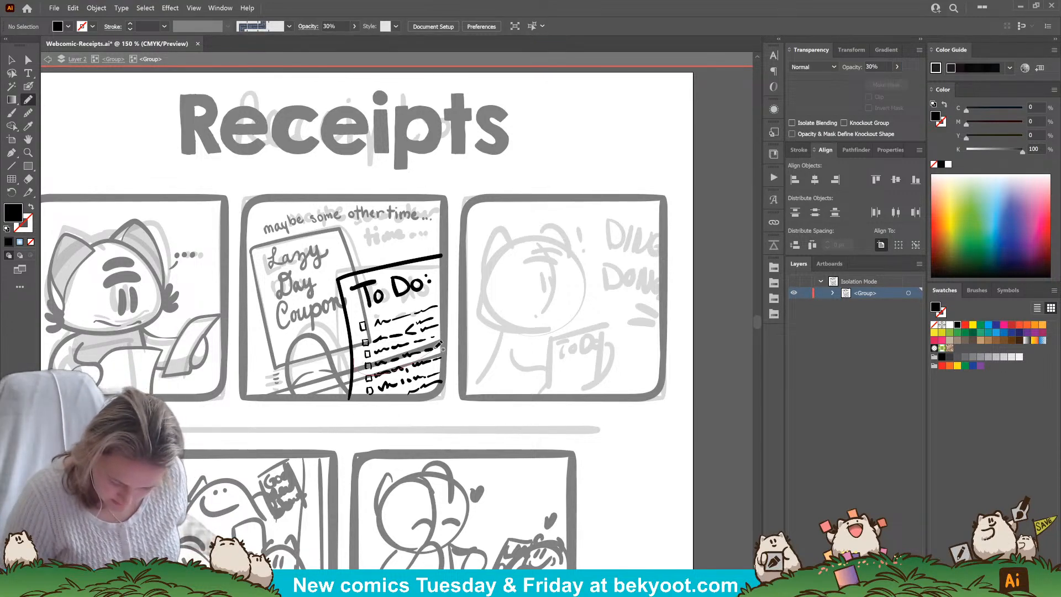
mouse_move(449, 352)
left_mouse_down()
mouse_move(435, 393)
mouse_move(416, 397)
mouse_move(353, 398)
mouse_move(353, 362)
left_mouse_up()
key("ctrl+shift+a")
left_click_drag(377, 434, 358, 429)
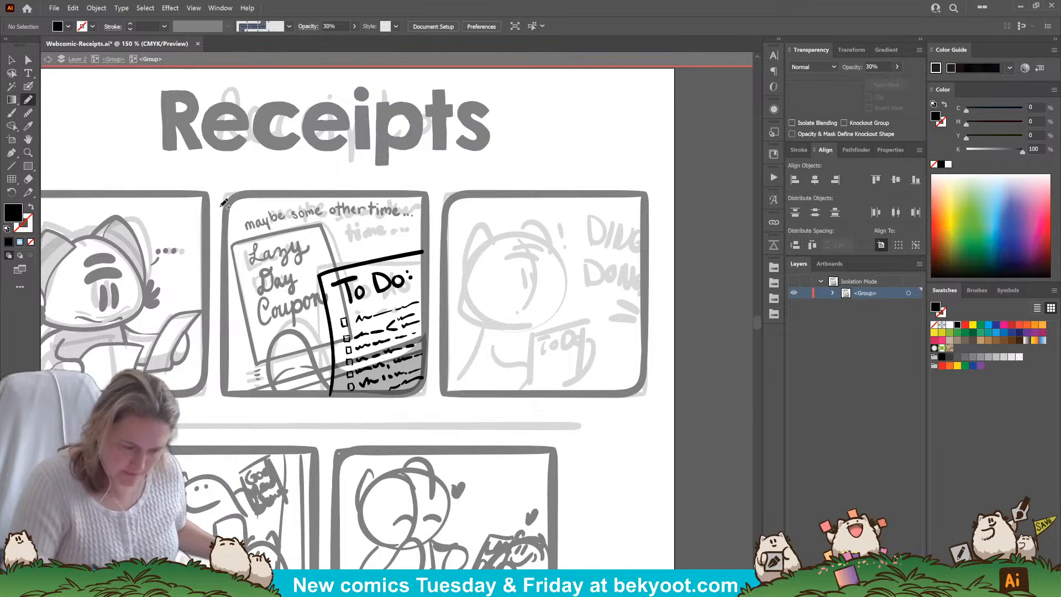
Leave the to-do sheet's isolation and trim the coupon's edge and the diagonal lines where they cross the thumb.
left_click(114, 59)
left_click(299, 348, "ctrl")
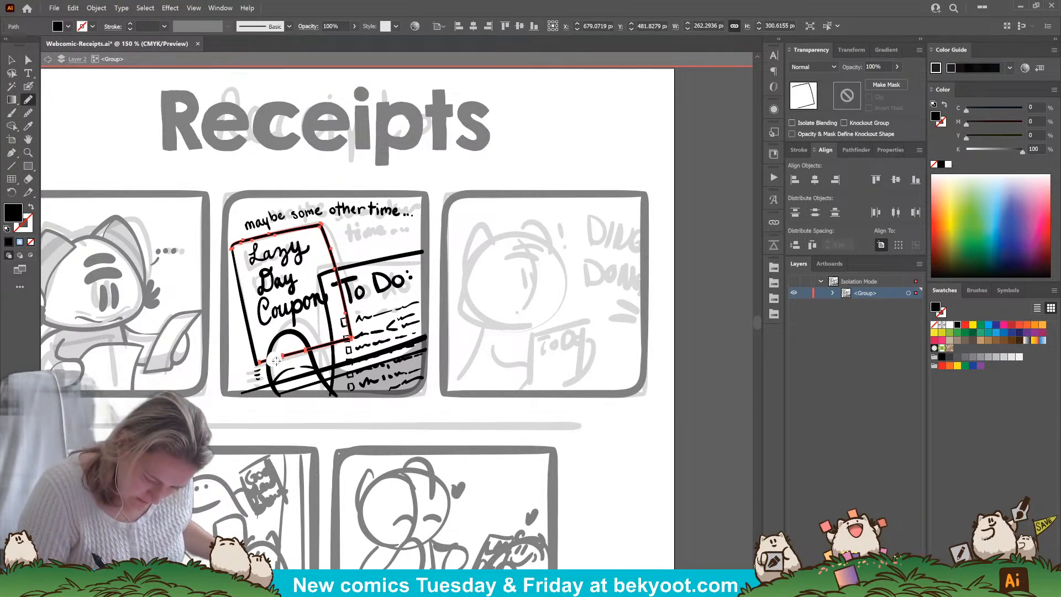
left_click(302, 401, "ctrl")
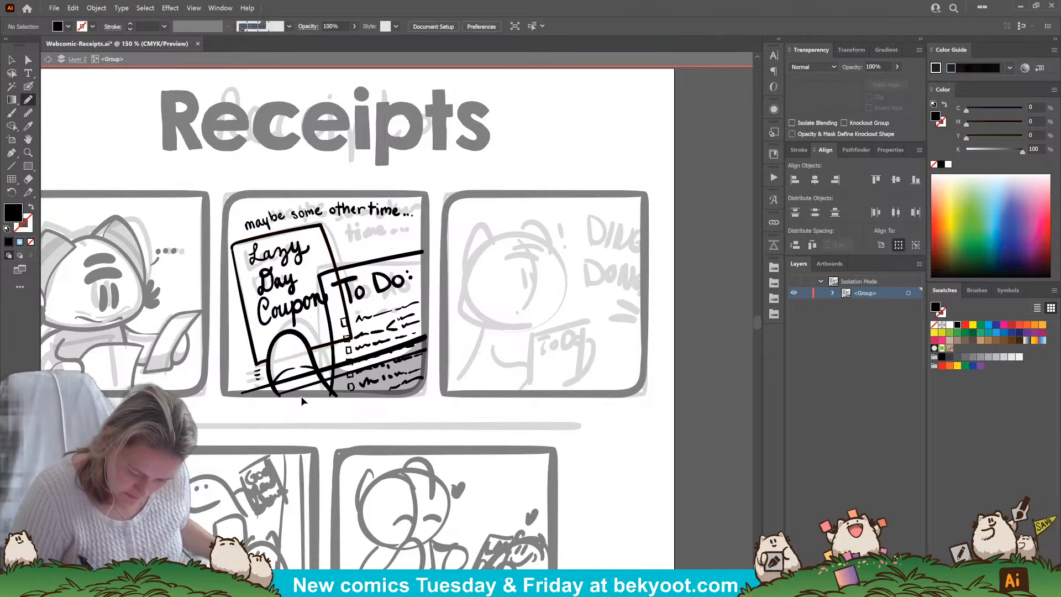
left_click(303, 384, "ctrl")
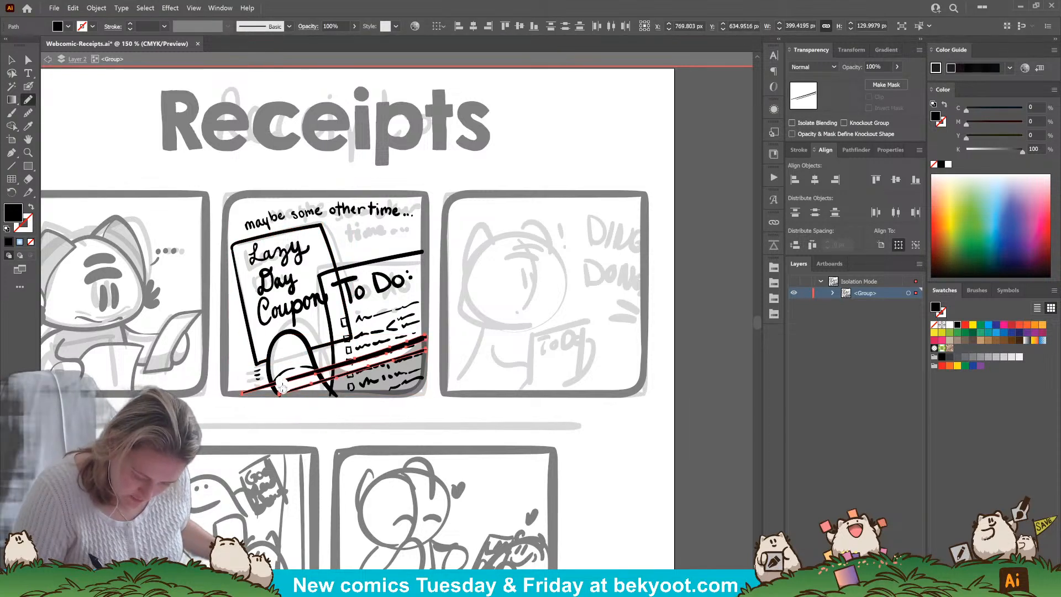
left_click_drag(279, 383, 321, 378)
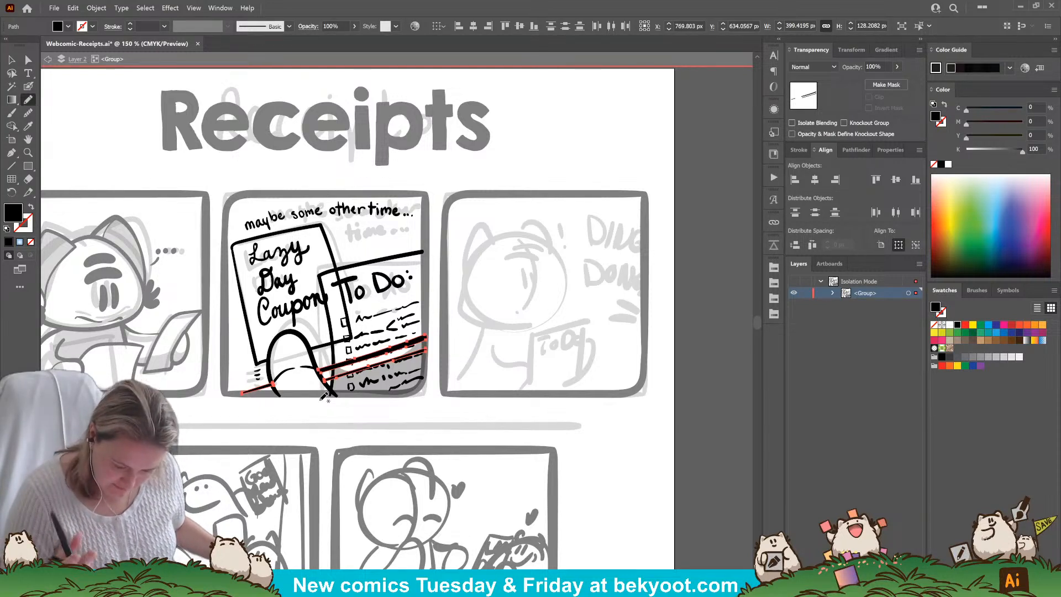
left_click(326, 408, "ctrl")
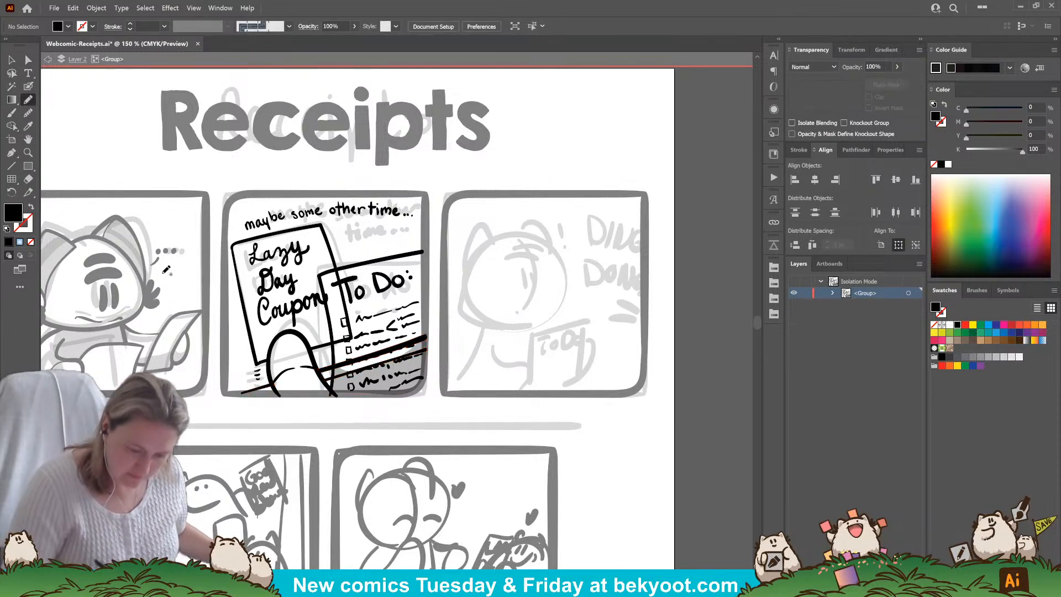
Group all the second panel's inked artwork except the to-do sheet: the coupon, thumb, diagonal lines and caption.
left_click(11, 59)
left_click(398, 259)
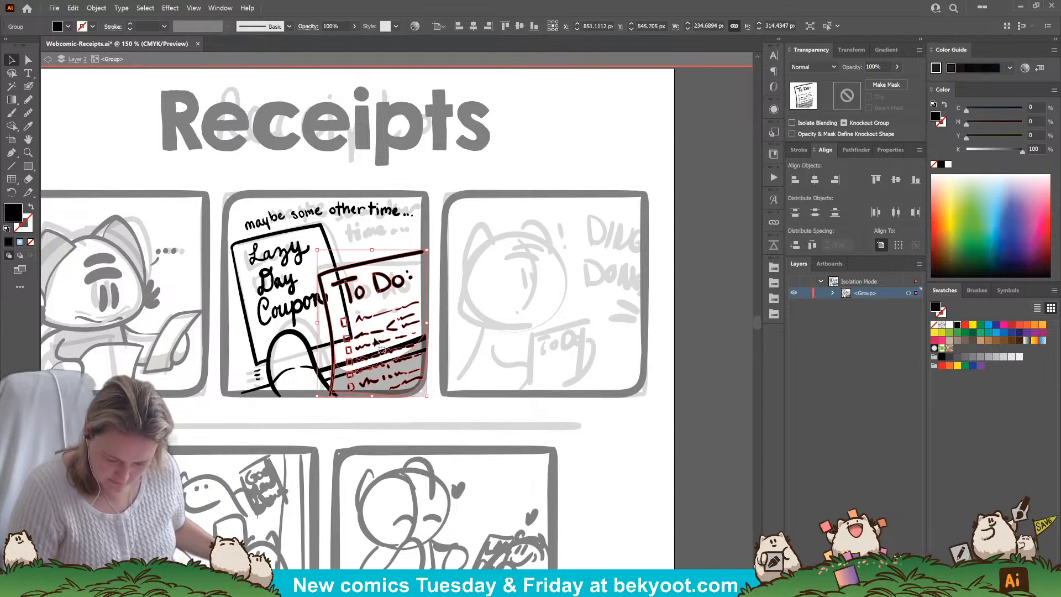
left_click(378, 346)
left_click_drag(410, 364, 417, 413)
left_click(409, 254, "shift")
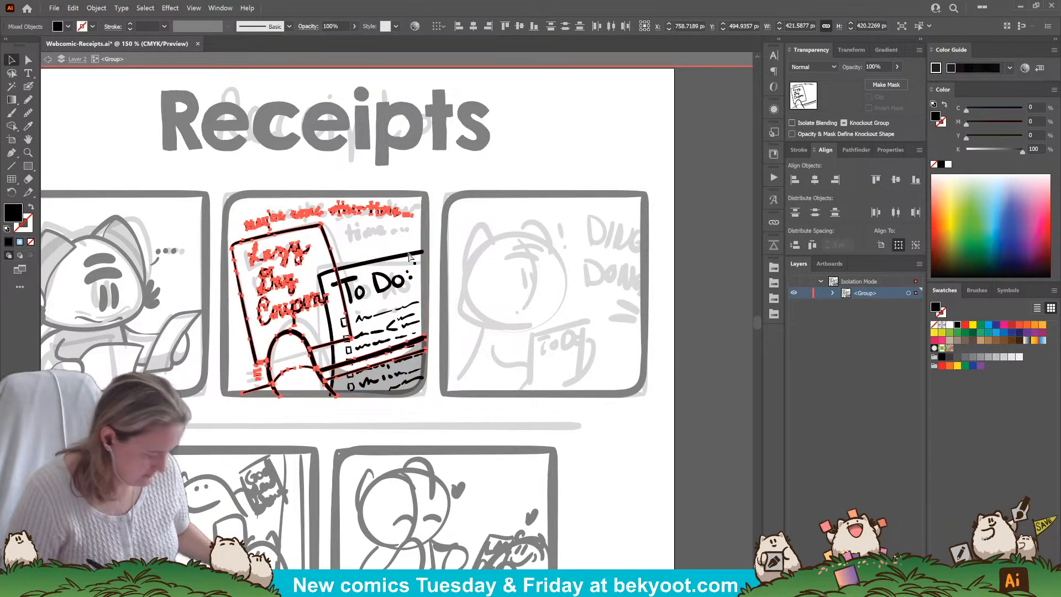
key("ctrl+g")
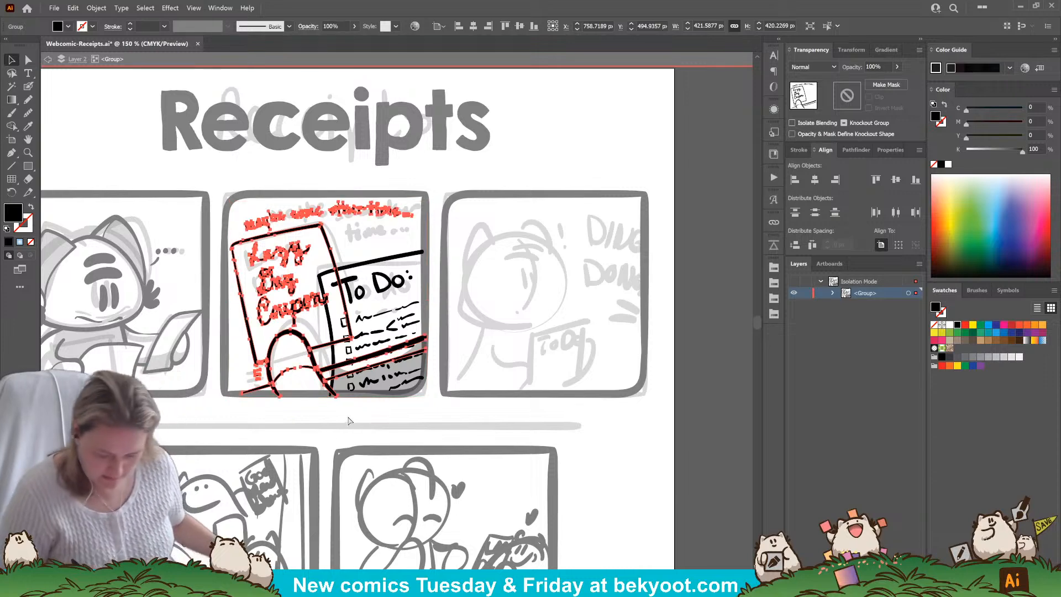
left_click(350, 420)
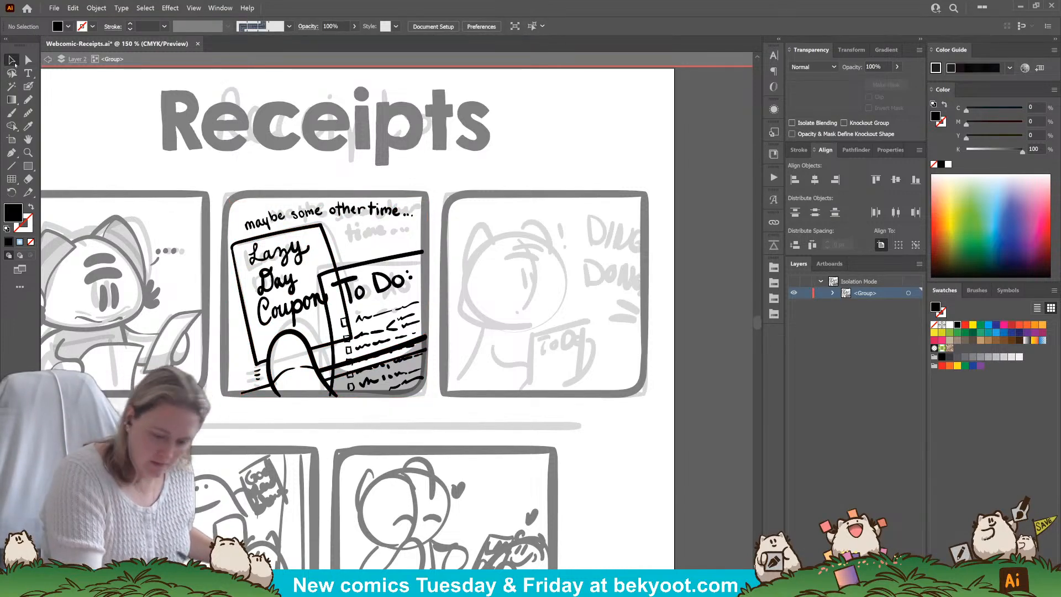
Leave the second panel group's isolation and save the comic file.
double_click(580, 420)
left_click_drag(463, 405, 338, 390)
key("ctrl+s")
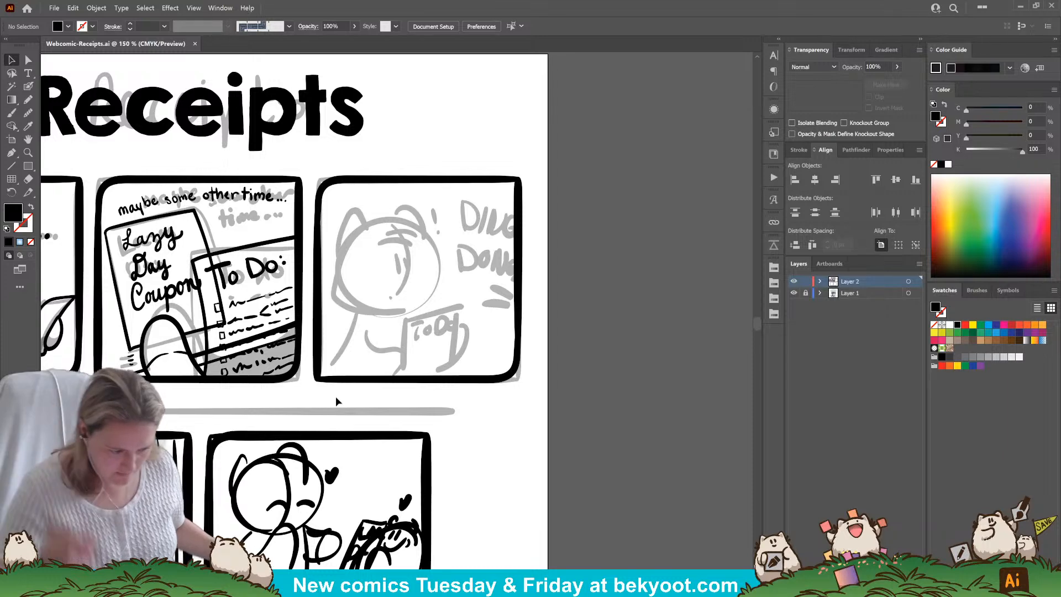
Set the Blob Brush to a pressure-based size of 21 pt with 21 pt variation.
left_click(28, 86)
left_click_drag(411, 368, 448, 367)
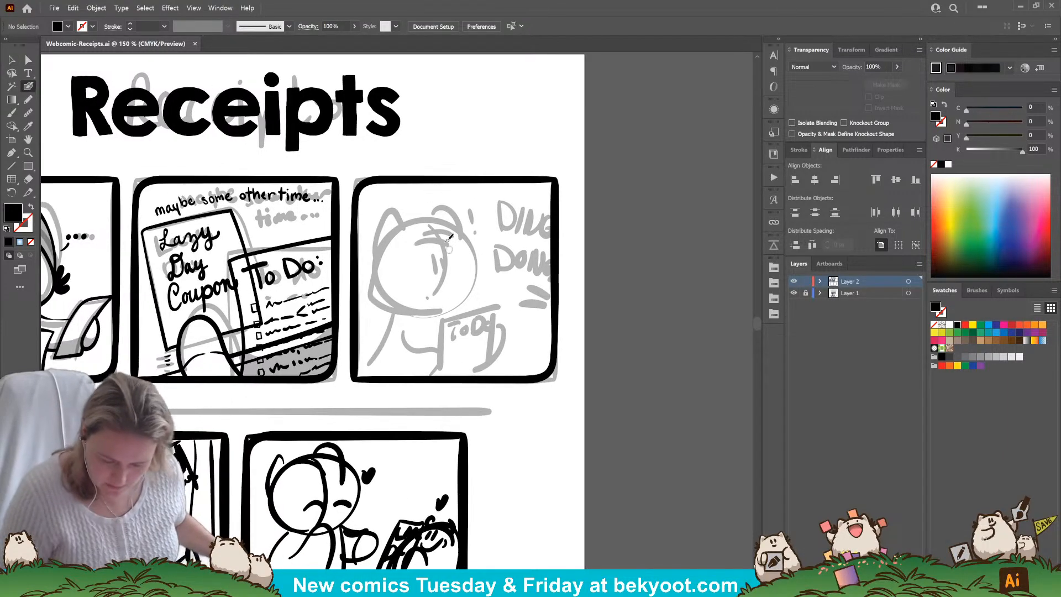
key("Return")
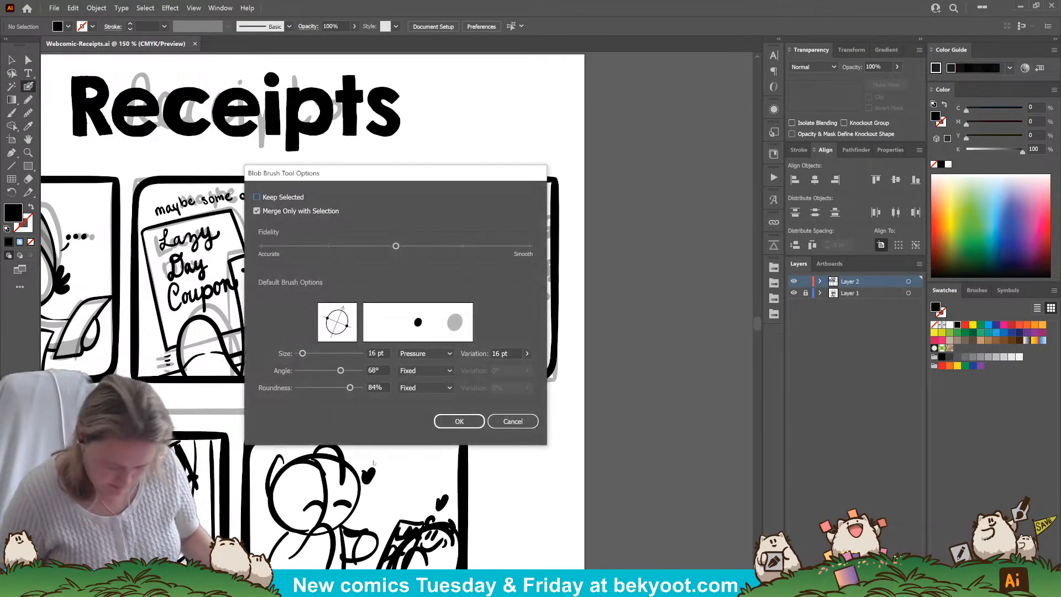
key("Return")
key("Return")
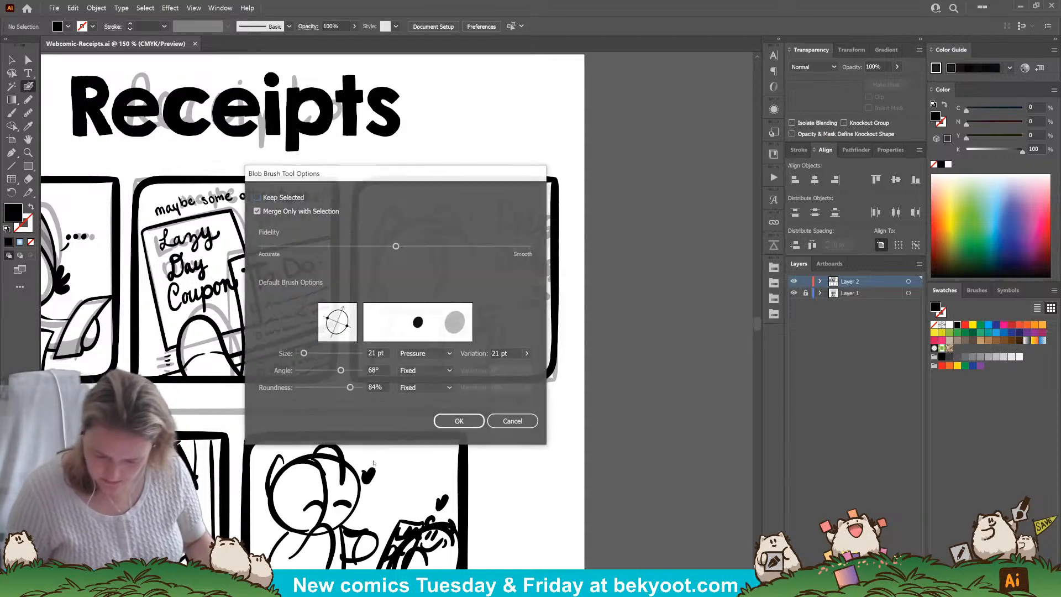
key("Return")
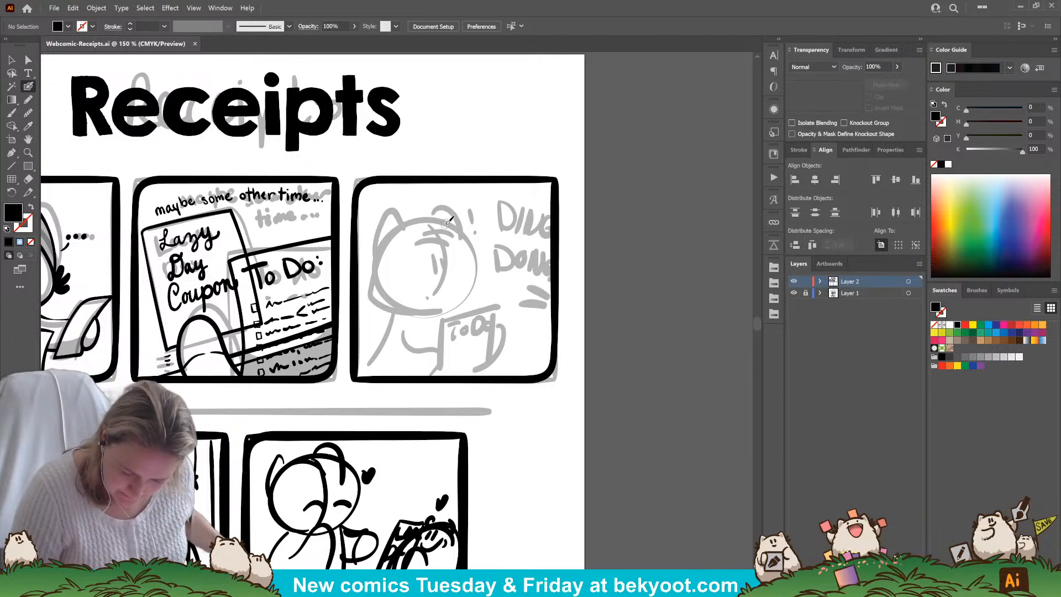
Ink the cat's rounded head outline over the third panel's sketch with the Blob Brush and smooth its contour.
mouse_move(454, 221)
left_mouse_down()
mouse_move(404, 224)
mouse_move(378, 277)
mouse_move(399, 305)
mouse_move(448, 303)
mouse_move(480, 279)
mouse_move(473, 244)
mouse_move(437, 218)
left_mouse_up()
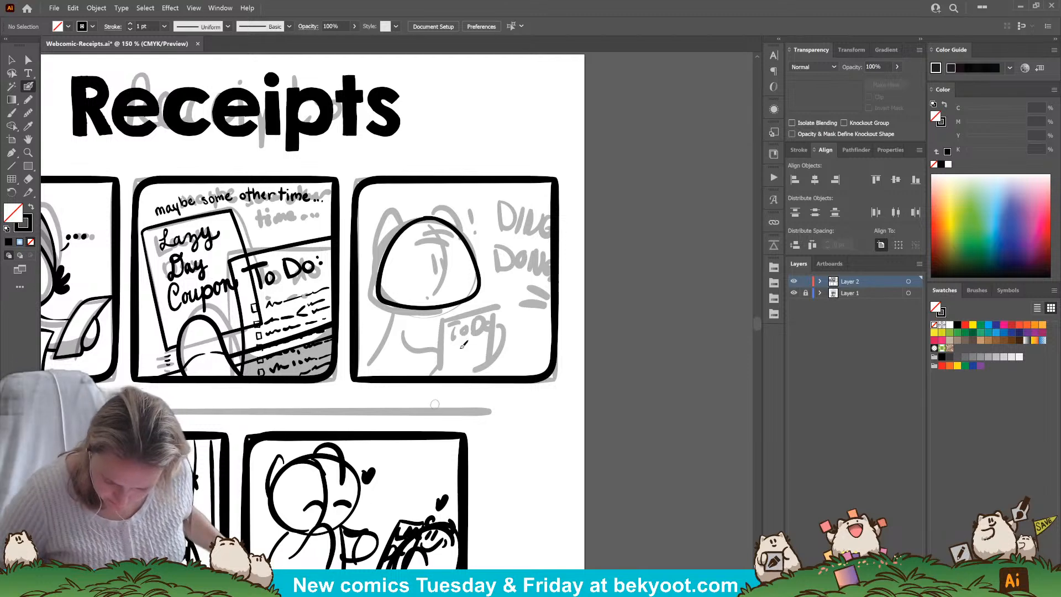
left_click(28, 112)
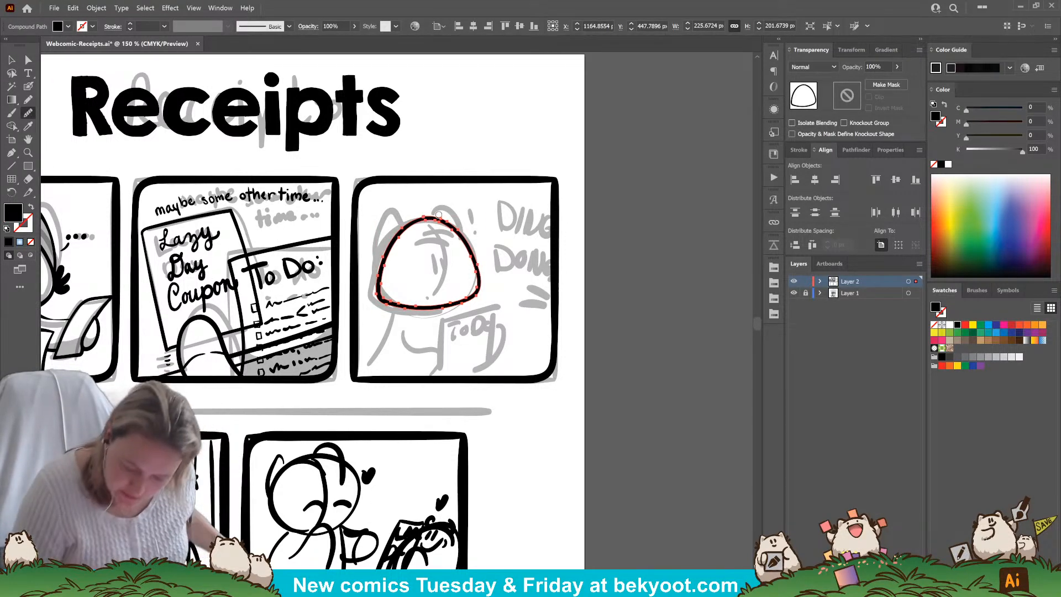
mouse_move(438, 214)
left_mouse_down()
mouse_move(420, 221)
mouse_move(455, 234)
left_mouse_up()
key("ctrl+z")
key("ctrl+z")
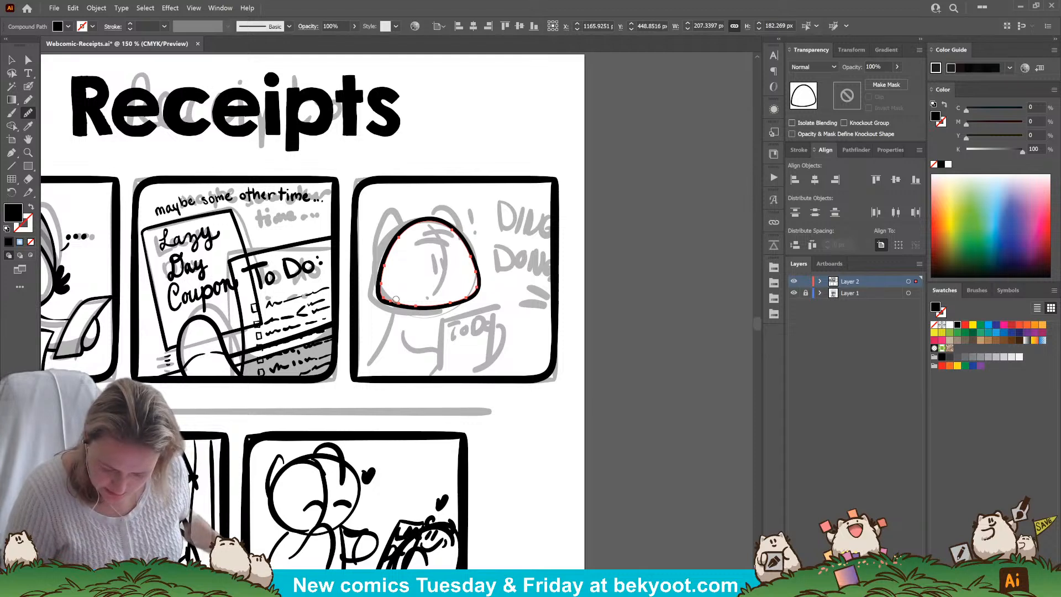
left_click_drag(396, 299, 438, 309)
left_click(28, 86)
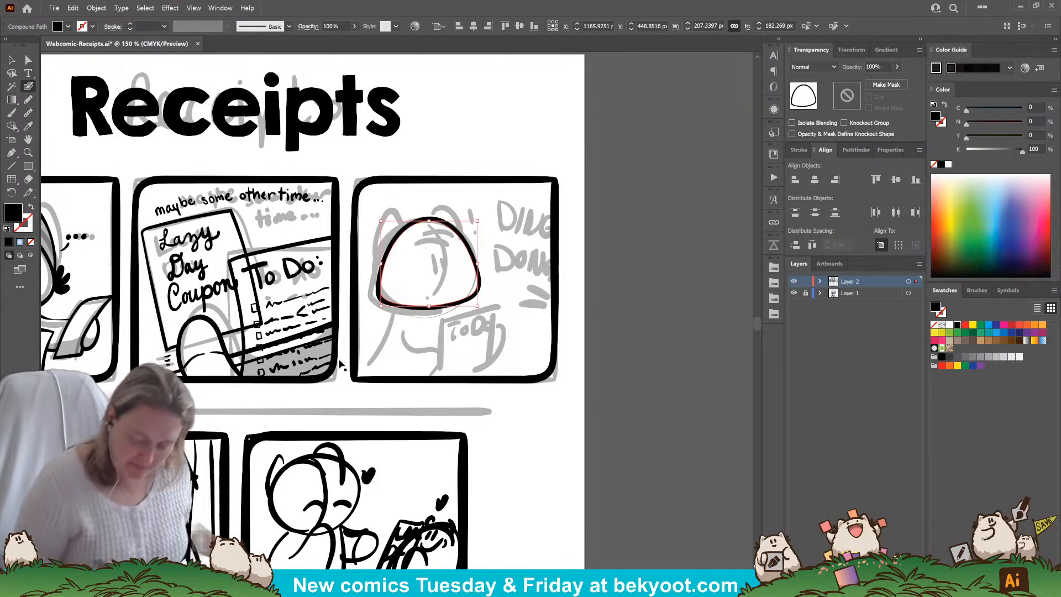
left_click(419, 345, "ctrl")
Draw a curved vertical guideline through the cat's head, redoing it until it bows toward the side the face looks.
left_click_drag(425, 215, 449, 323)
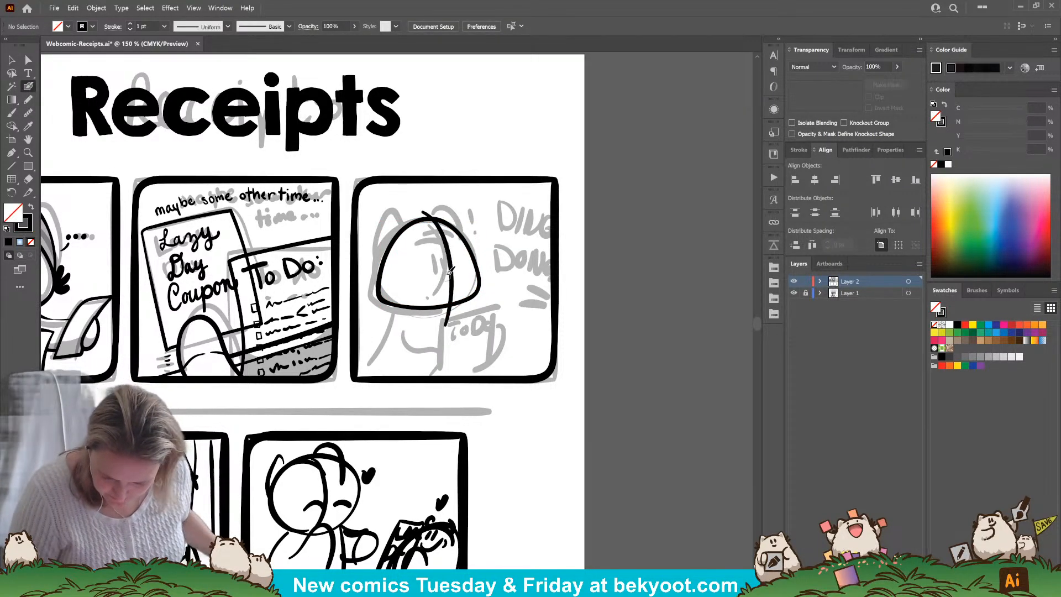
key("ctrl+z")
mouse_move(415, 213)
left_mouse_down()
mouse_move(448, 295)
mouse_move(433, 325)
mouse_move(445, 235)
mouse_move(439, 317)
left_mouse_up()
key("ctrl+z")
key("ctrl+z")
mouse_move(410, 213)
left_mouse_down()
mouse_move(448, 258)
mouse_move(434, 321)
left_mouse_up()
Ink two tall oval eyes beside the guideline and a tiny mouth mark below, adjusting the eyes' placement.
mouse_move(441, 261)
left_mouse_down()
mouse_move(441, 279)
mouse_move(453, 276)
left_mouse_up()
key("ctrl+z")
key("ctrl+z")
key("ctrl+z")
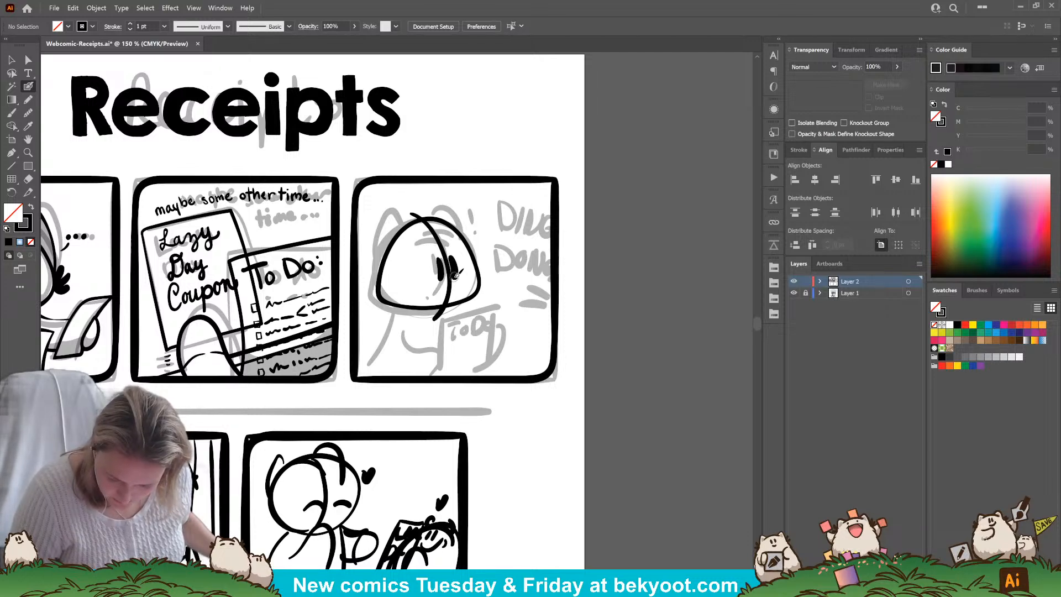
left_click(436, 296)
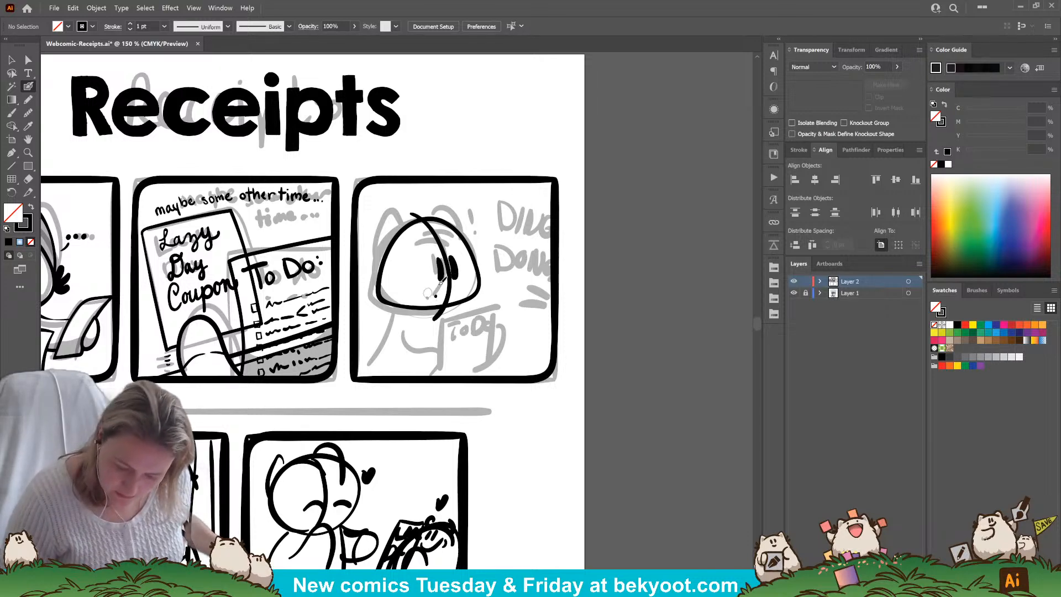
mouse_move(440, 256)
left_mouse_down()
mouse_move(442, 279)
mouse_move(452, 258)
left_mouse_up()
left_click(474, 260, "ctrl")
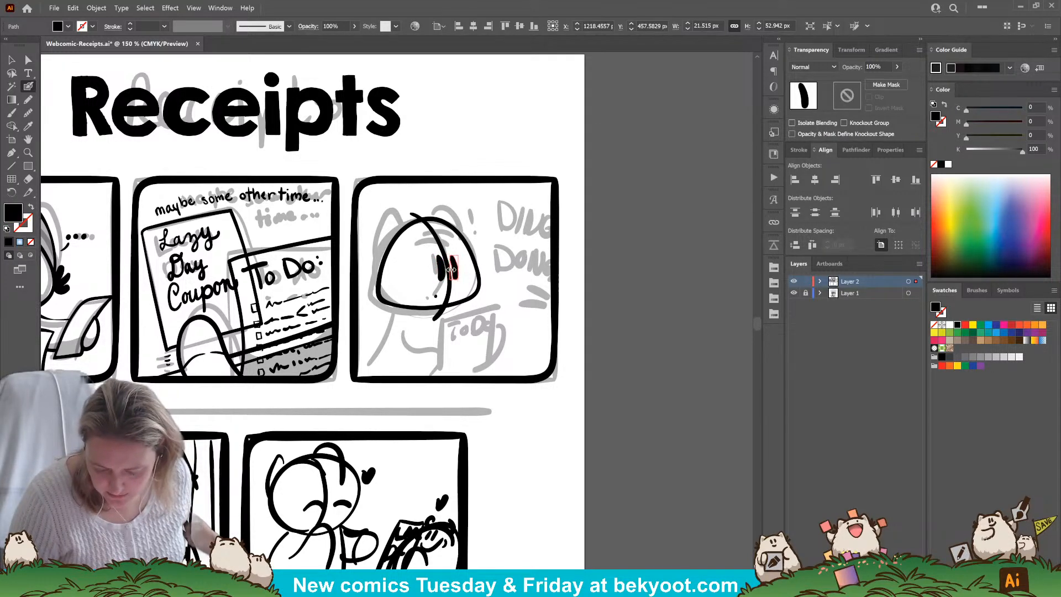
left_click(495, 259, "ctrl")
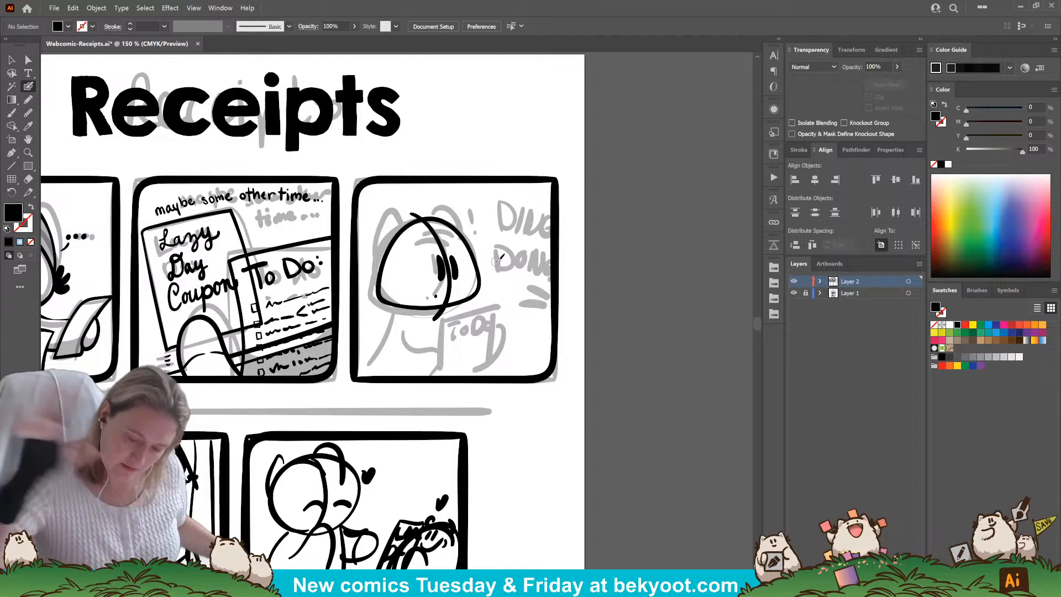
left_click_drag(378, 280, 482, 269)
key("ctrl+z")
left_click_drag(380, 285, 479, 271)
key("shift+x")
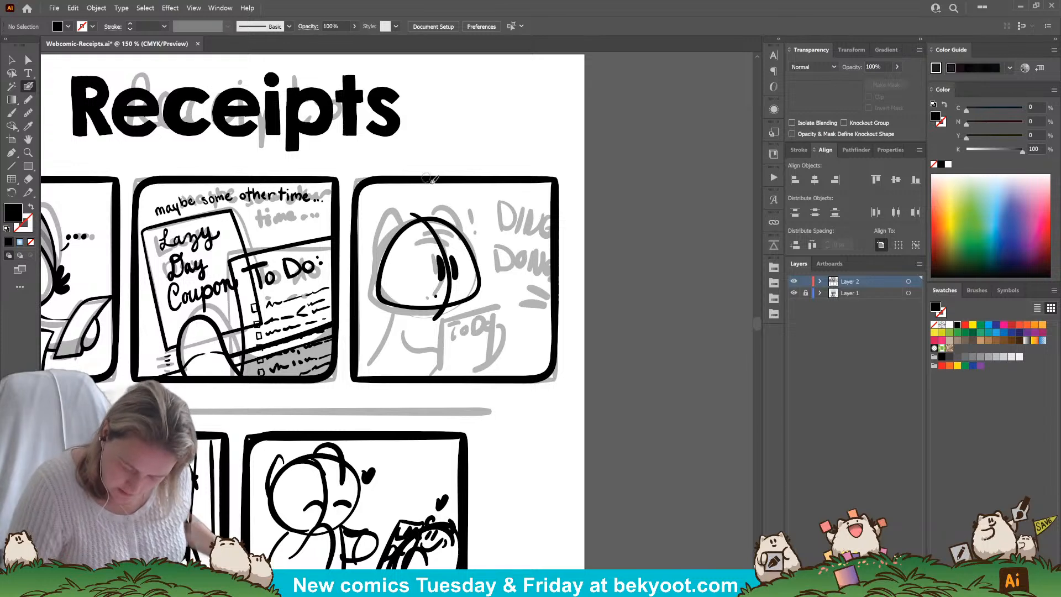
Ink the outline of the to-do sheet below the cat's chin, reaching down to the panel's lower border.
left_click_drag(445, 315, 427, 376)
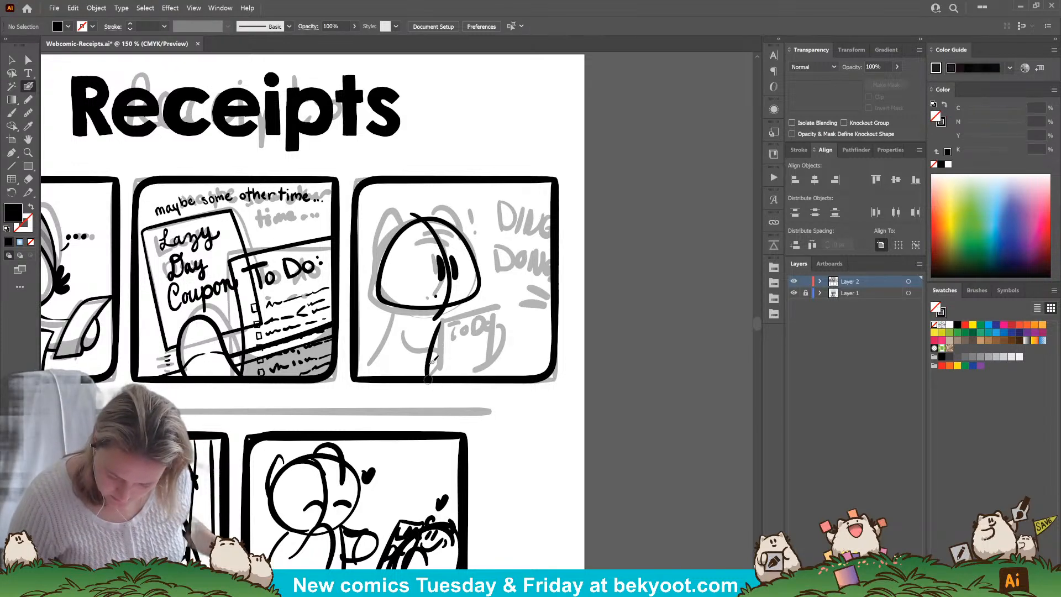
key("shift+x")
mouse_move(441, 320)
left_mouse_down()
mouse_move(503, 313)
mouse_move(486, 375)
left_mouse_up()
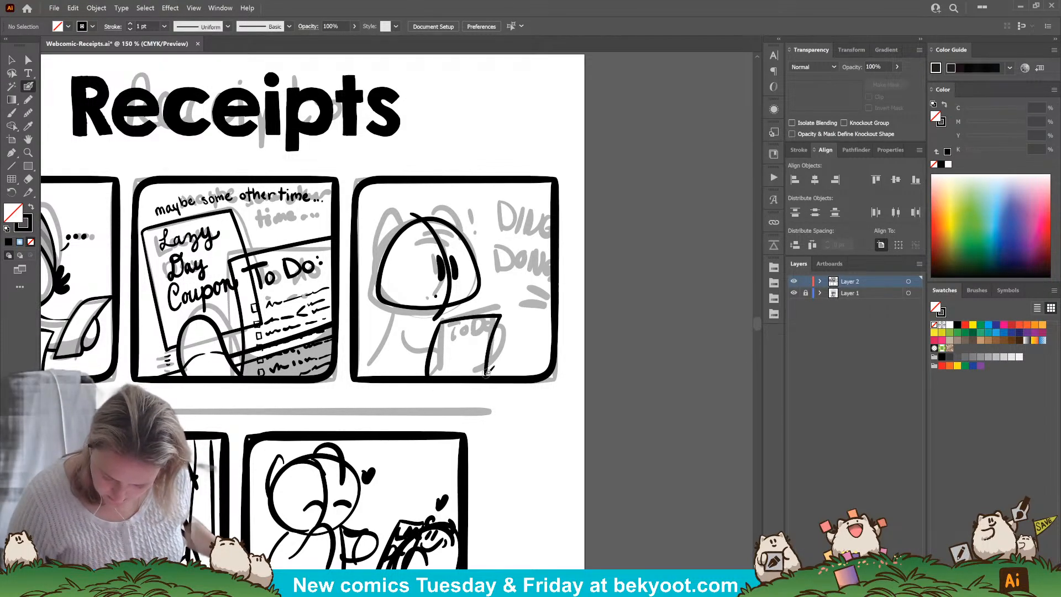
Letter "To Do Con't-" on the third panel's sheet and fill the space below with rows of dashed list lines.
left_click_drag(444, 327, 469, 331)
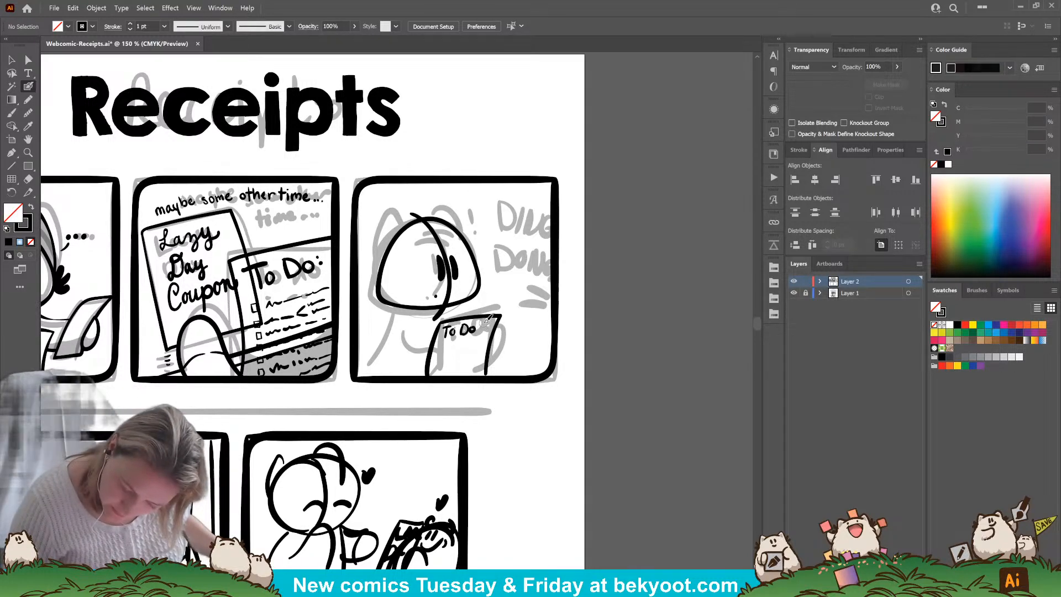
key("ctrl+z")
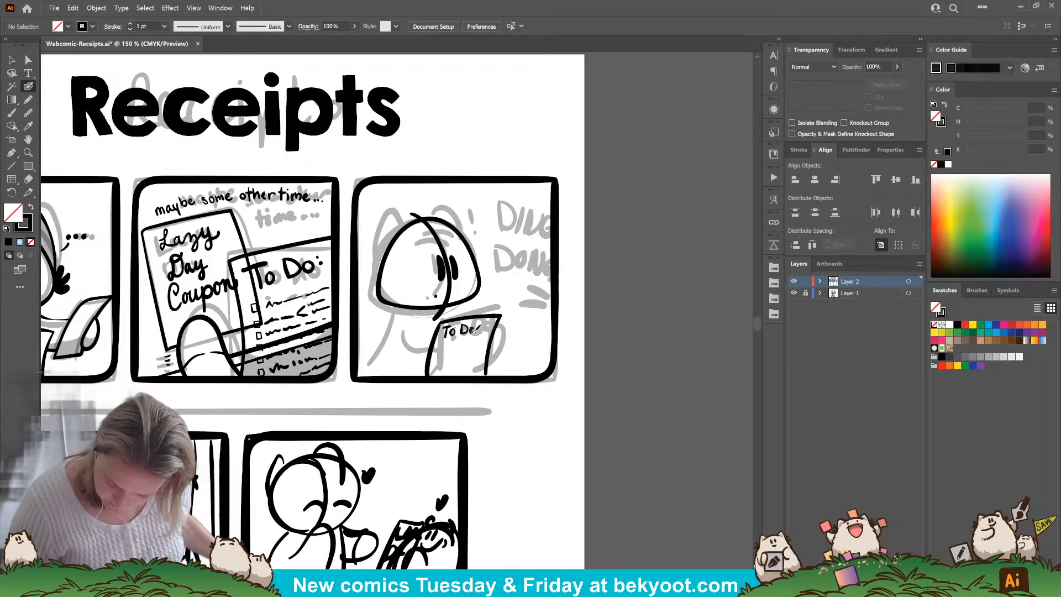
key("ctrl+z")
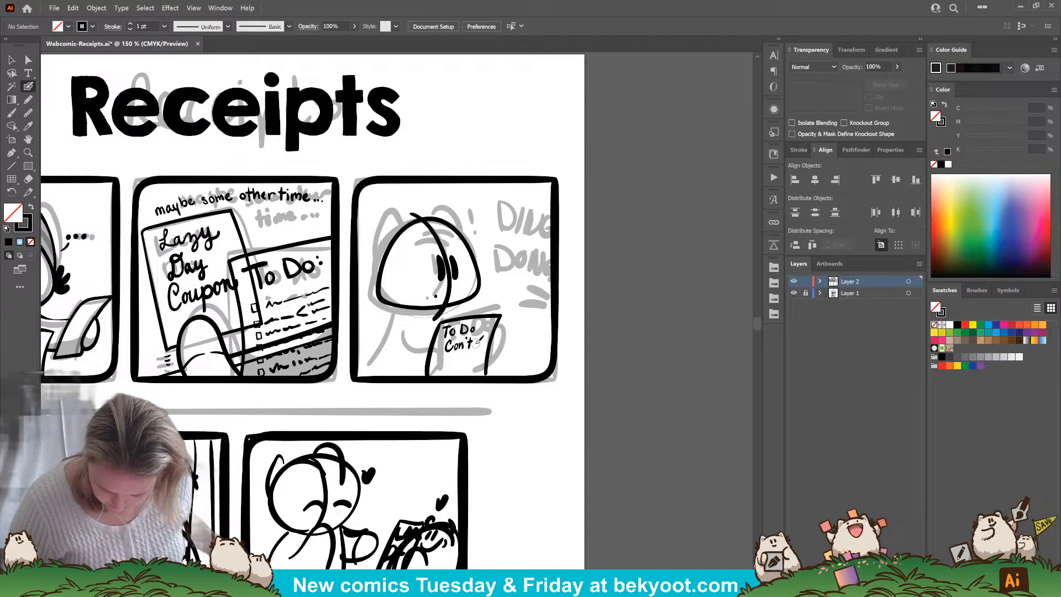
left_click_drag(475, 343, 438, 360)
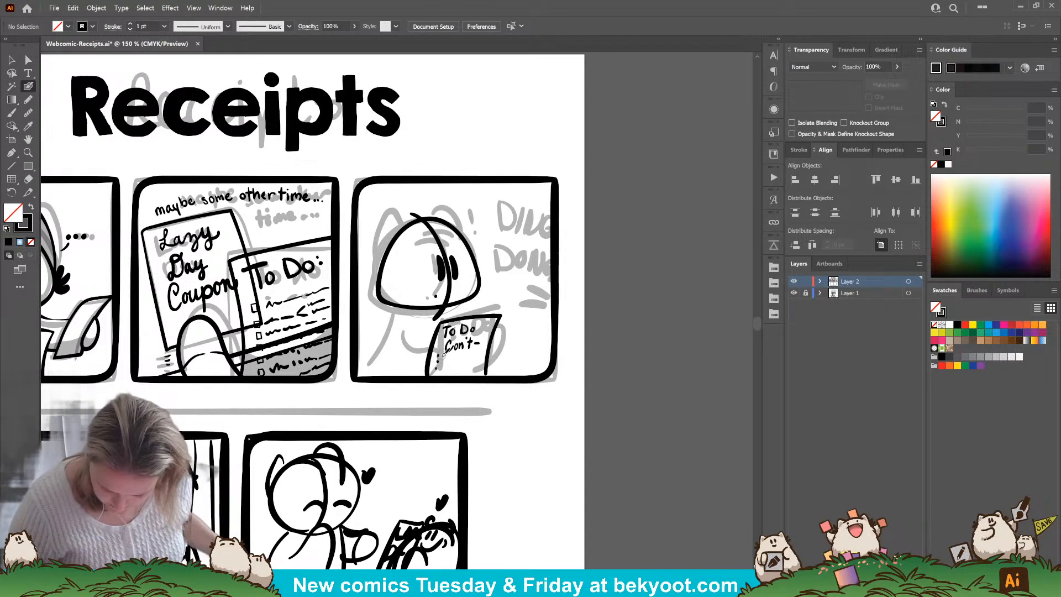
left_click_drag(460, 354, 465, 354)
mouse_move(469, 353)
left_mouse_down()
mouse_move(441, 359)
mouse_move(472, 358)
mouse_move(442, 363)
mouse_move(468, 365)
left_mouse_up()
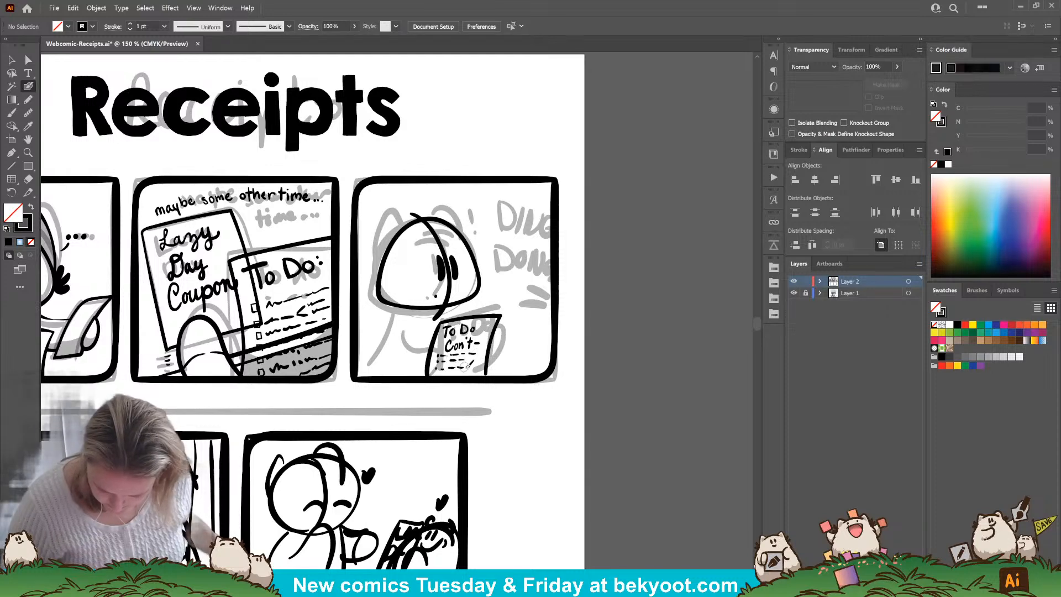
Ink both of the cat's pointed ears and the curved line along the back edge of its head.
left_click_drag(503, 405, 518, 407)
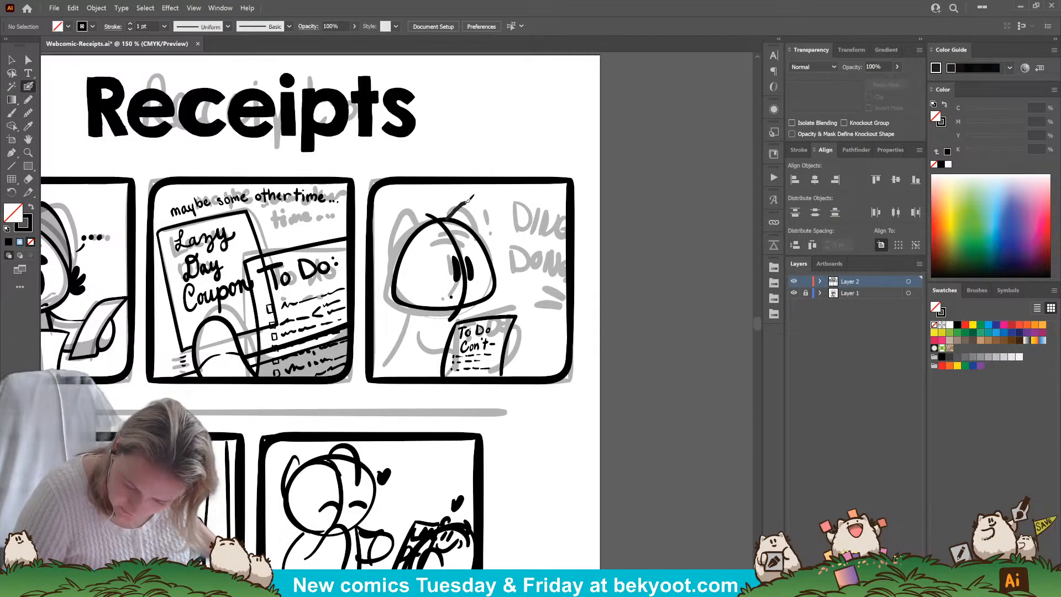
mouse_move(479, 204)
left_mouse_down()
mouse_move(500, 246)
mouse_move(495, 280)
left_mouse_up()
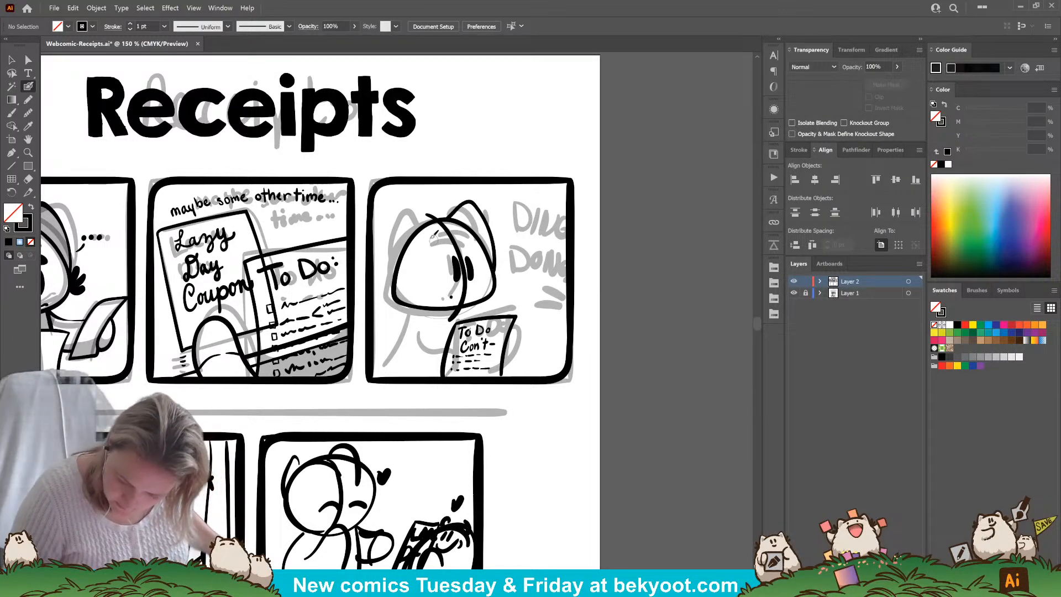
mouse_move(433, 223)
left_mouse_down()
mouse_move(408, 212)
mouse_move(395, 222)
mouse_move(407, 293)
left_mouse_up()
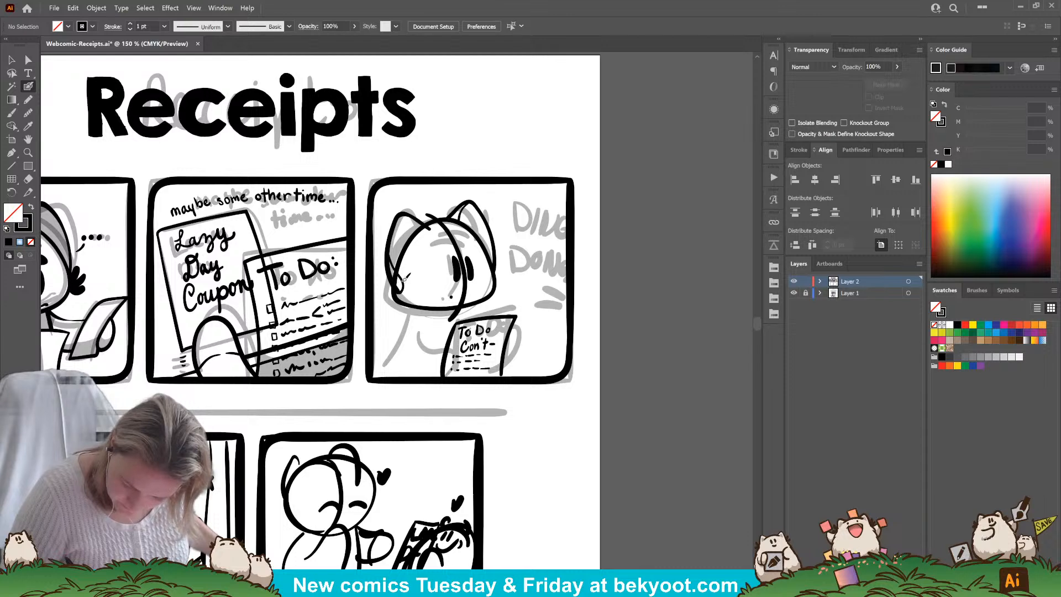
left_click_drag(403, 281, 430, 227)
Ink black fur tufts on both of the cat's cheeks.
mouse_move(397, 292)
left_mouse_down()
mouse_move(390, 275)
mouse_move(387, 308)
left_mouse_up()
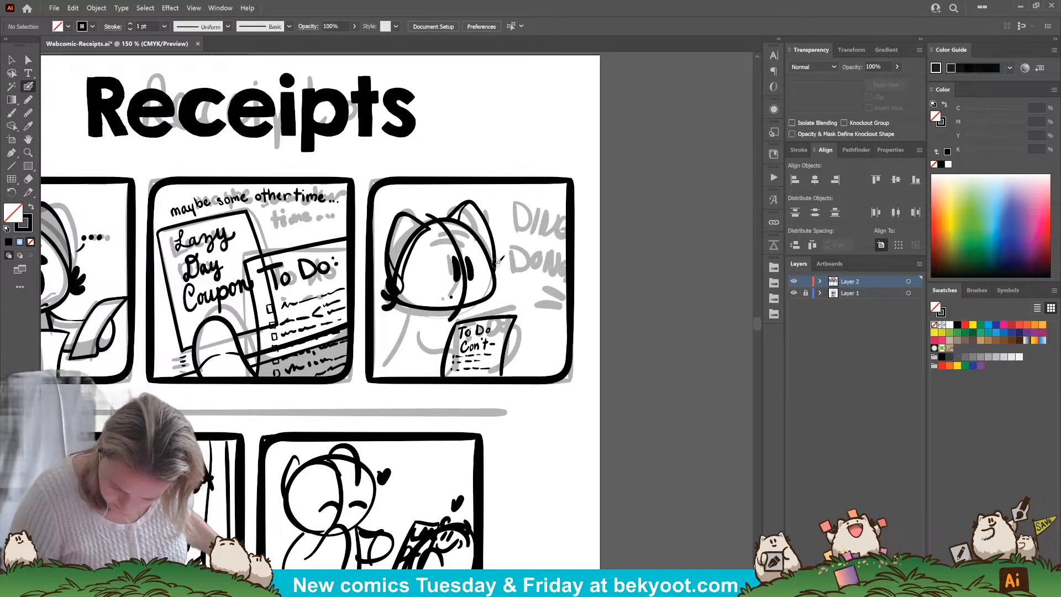
mouse_move(494, 273)
left_mouse_down()
mouse_move(502, 261)
mouse_move(506, 273)
left_mouse_up()
left_click_drag(497, 290, 510, 268)
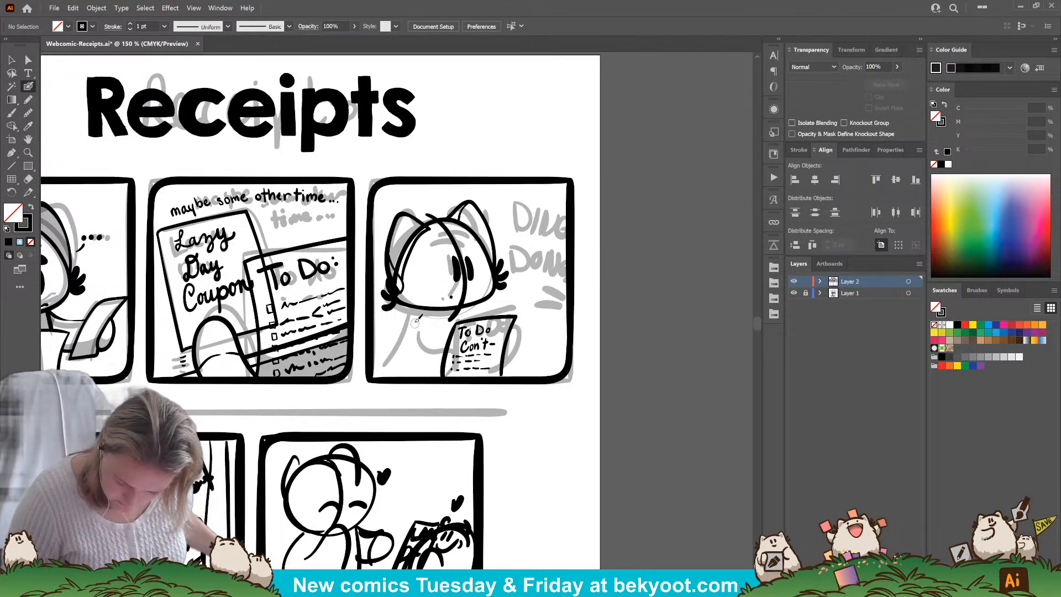
Ink the cat's shoulders, back and bent arm, plus the oval paw holding the to-do sheet's far edge.
mouse_move(413, 320)
left_mouse_down()
mouse_move(457, 327)
mouse_move(447, 355)
mouse_move(426, 366)
mouse_move(400, 354)
mouse_move(398, 325)
left_mouse_up()
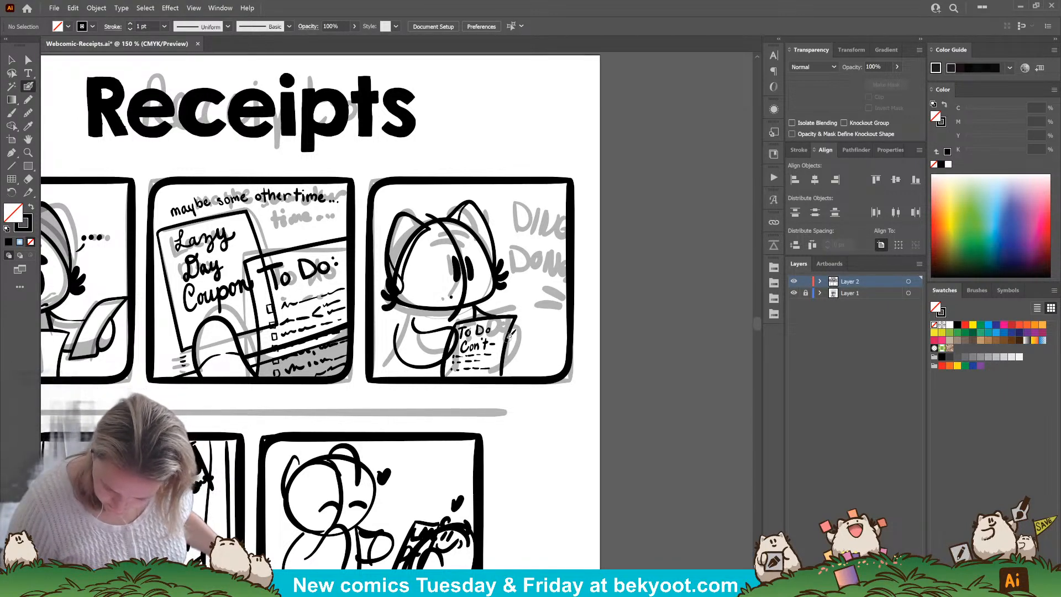
mouse_move(509, 335)
left_mouse_down()
mouse_move(517, 354)
mouse_move(502, 368)
mouse_move(498, 341)
mouse_move(514, 328)
left_mouse_up()
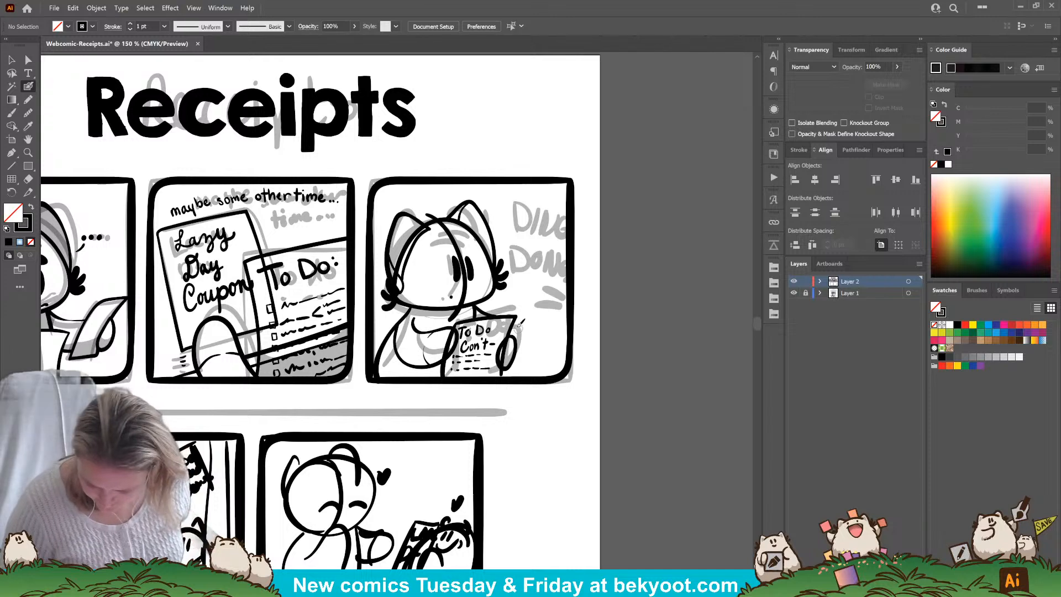
mouse_move(513, 359)
left_mouse_down()
mouse_move(516, 346)
mouse_move(521, 364)
left_mouse_up()
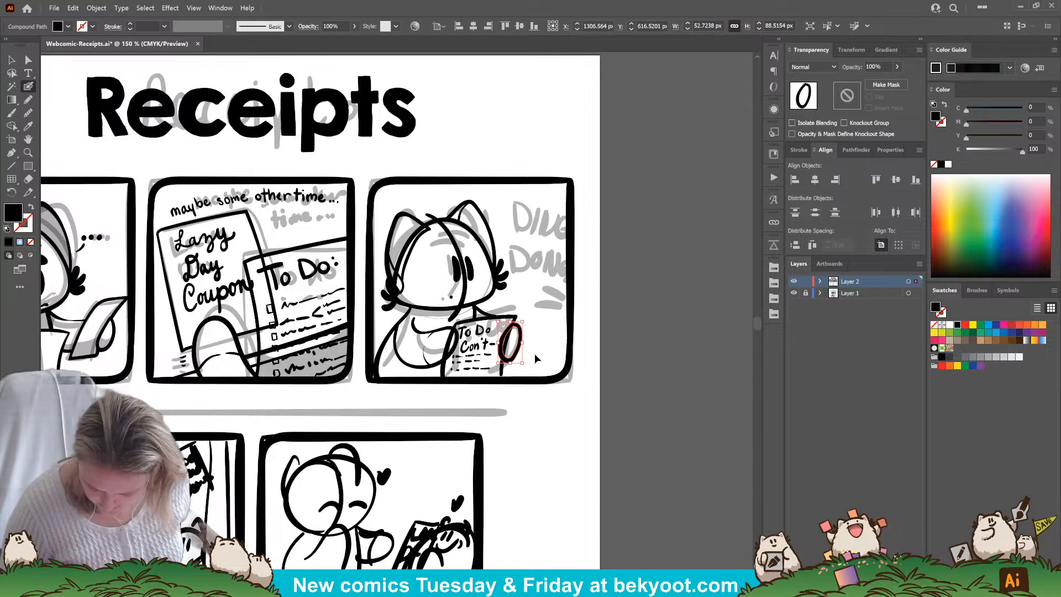
left_click(537, 360, "ctrl")
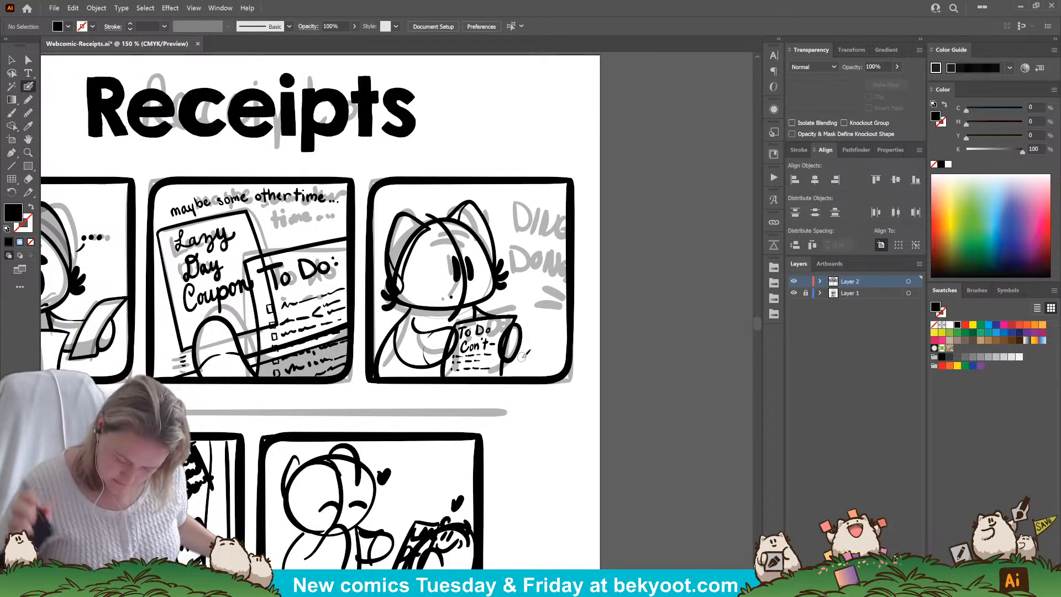
Erase the part of the to-do sheet's edge that crosses the cat's oval paw.
key("v")
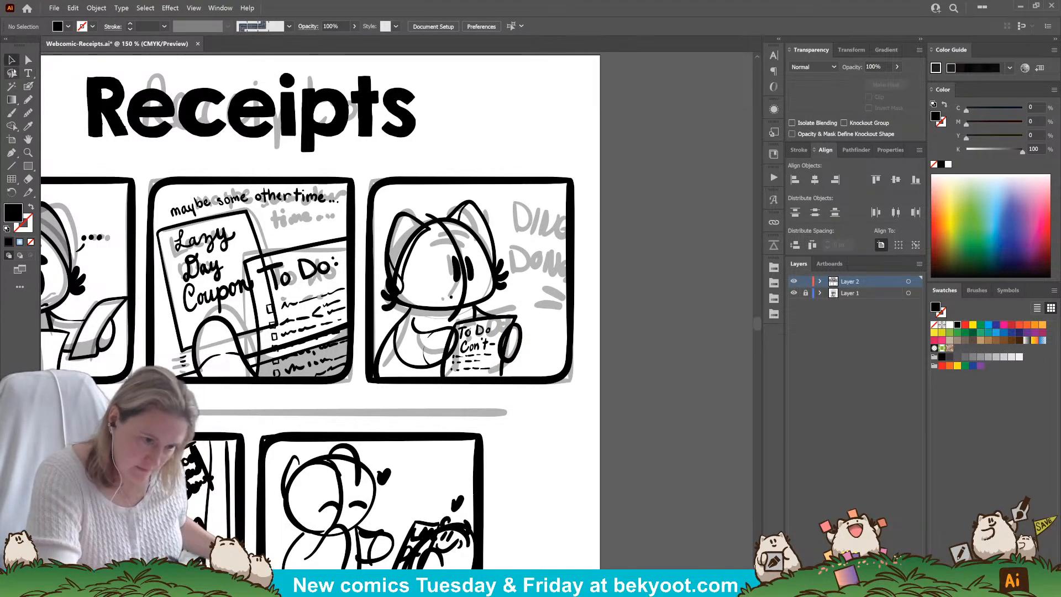
left_click(501, 376)
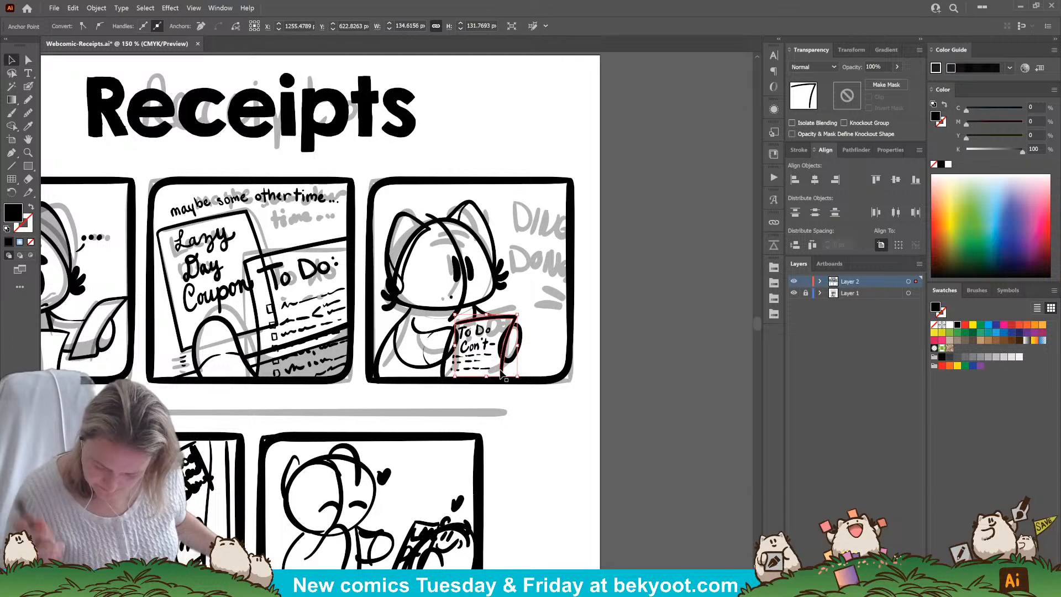
key("shift+e")
mouse_move(509, 339)
left_mouse_down()
mouse_move(506, 354)
mouse_move(515, 330)
left_mouse_up()
key("v")
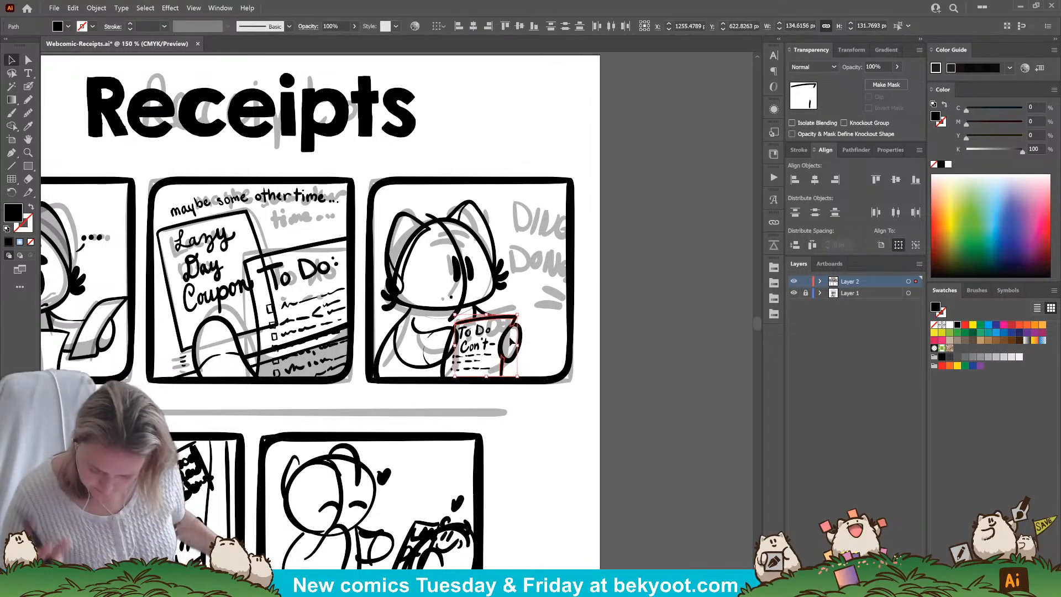
key("a")
left_click(540, 441)
left_click(454, 316)
key("v")
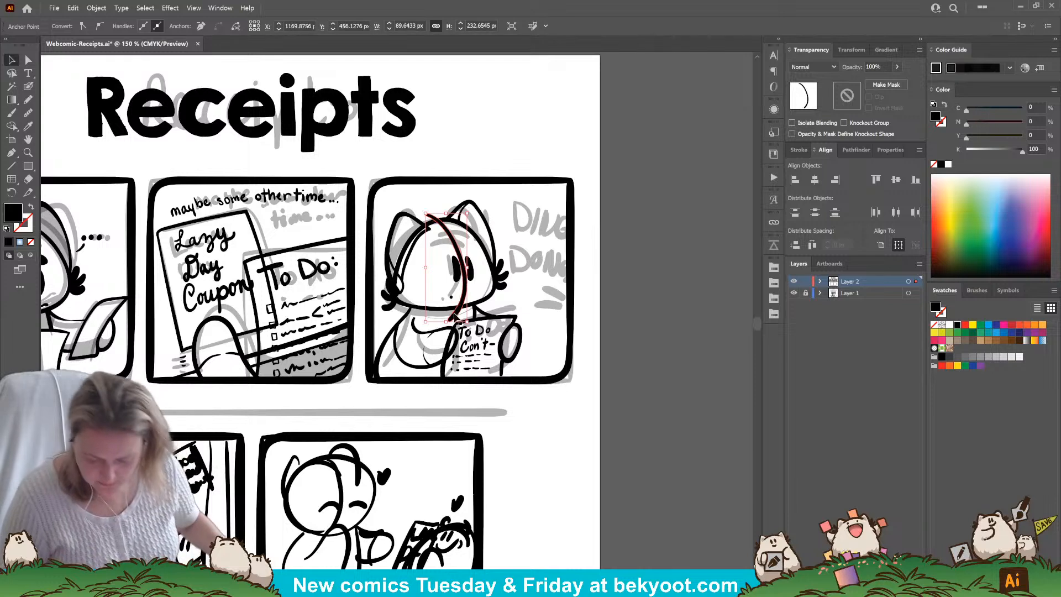
left_click(538, 436)
Ink thick black stripes on the cat's forehead and a small exclamation mark above its head.
left_click(28, 88)
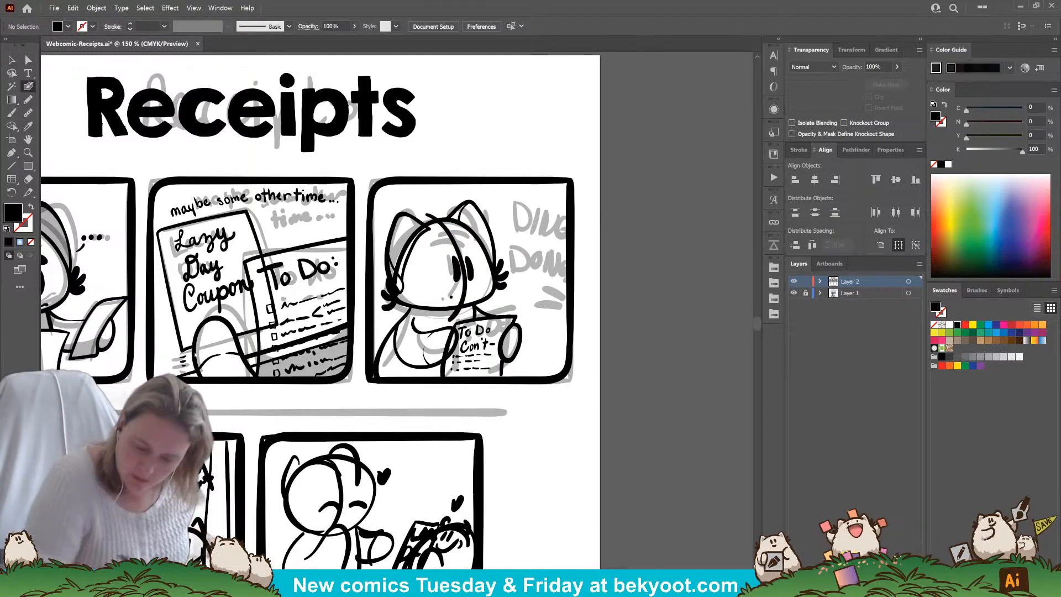
mouse_move(444, 249)
left_mouse_down()
mouse_move(472, 245)
mouse_move(449, 233)
mouse_move(463, 232)
left_mouse_up()
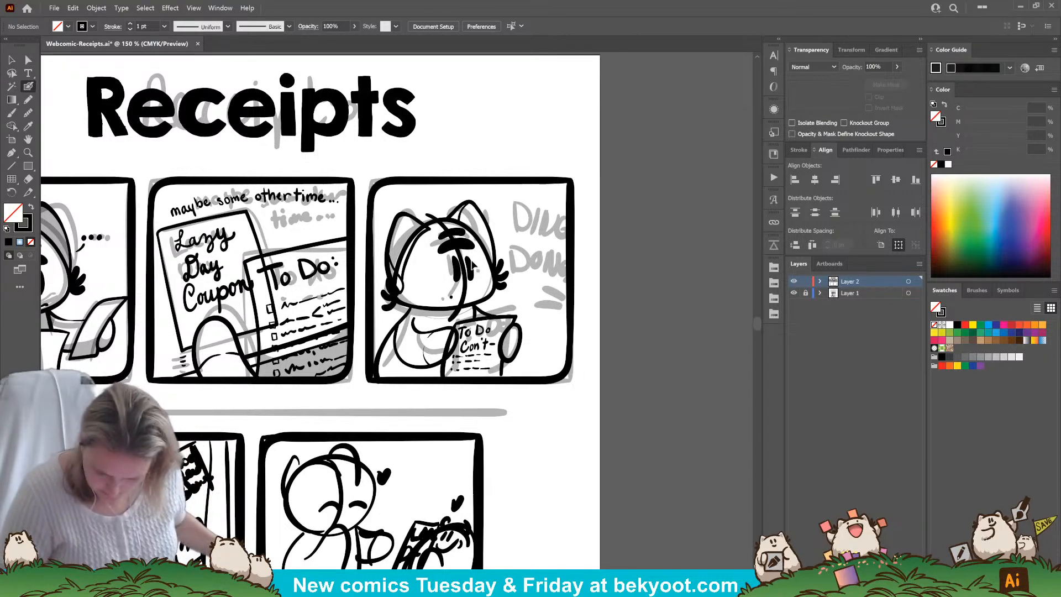
key("shift+x")
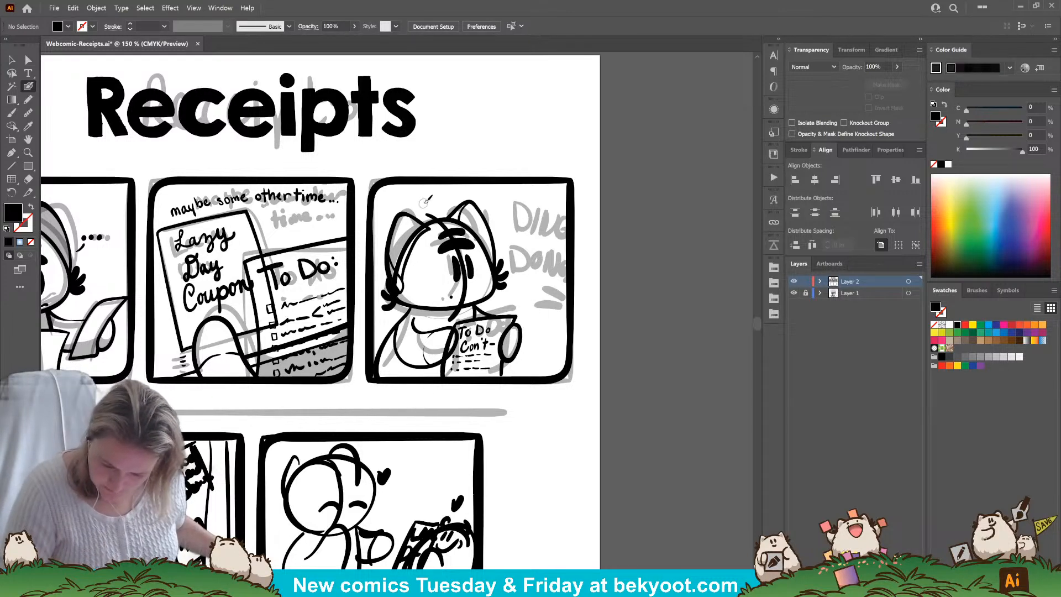
key("shift+x")
left_click_drag(433, 194, 437, 206)
left_click(438, 210)
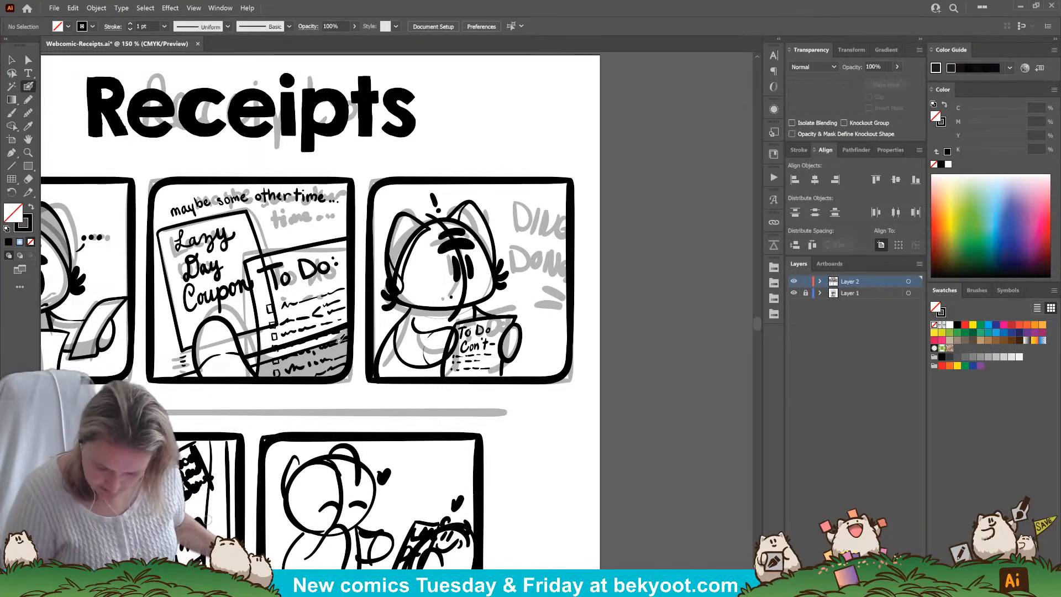
Delete the curved guideline running down the cat's face and nudge its two eyes slightly into place.
left_click(466, 286, "ctrl")
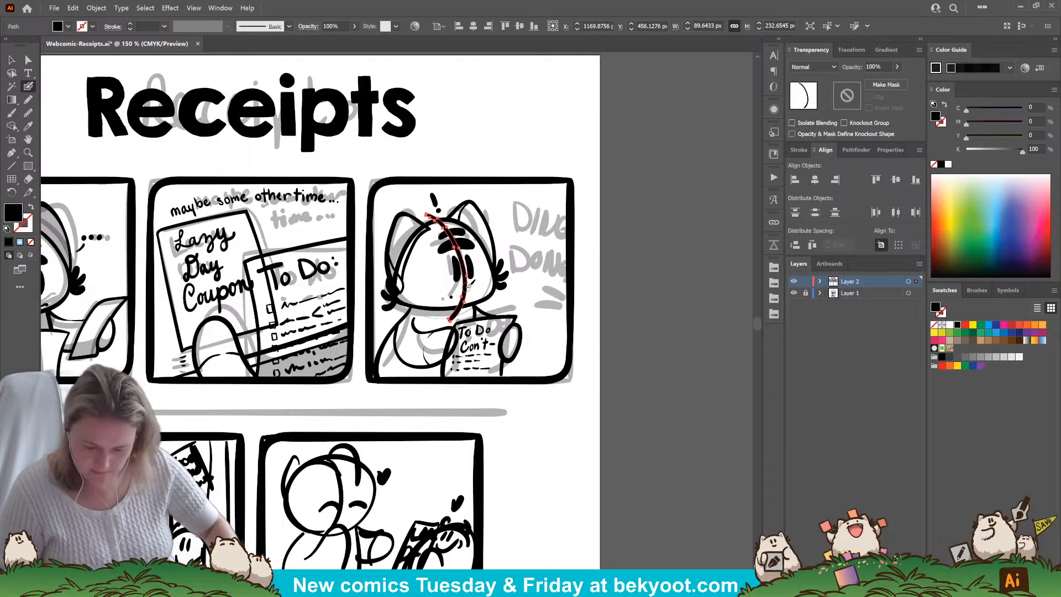
key("Delete")
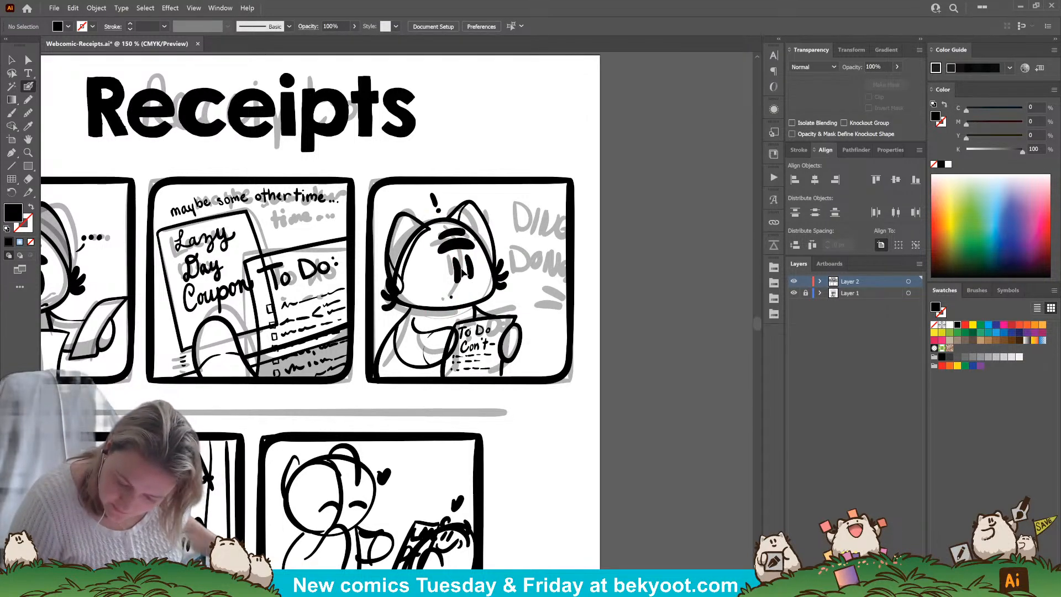
left_click_drag(458, 269, 462, 267, "ctrl")
left_click(555, 425, "ctrl")
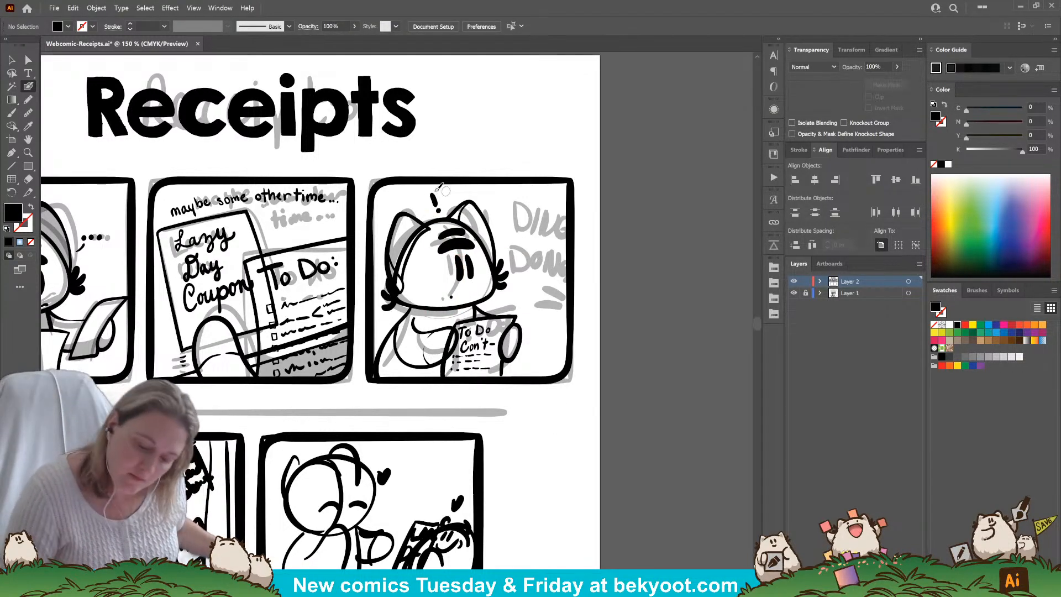
Trim the cat's head outline where it overlaps the base of the back ear.
left_click(406, 247, "ctrl")
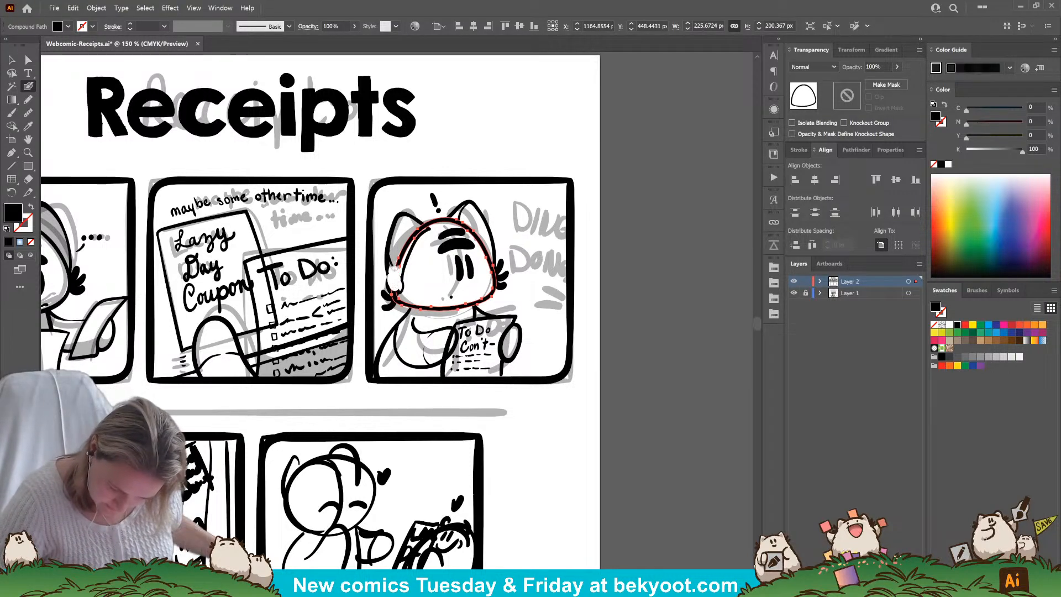
left_click_drag(394, 268, 421, 227)
left_click(551, 462, "ctrl")
Erase the part of the to-do sheet's near edge that crosses the cat's bent-arm paw.
left_click_drag(541, 437, 543, 423)
left_click(450, 334, "ctrl")
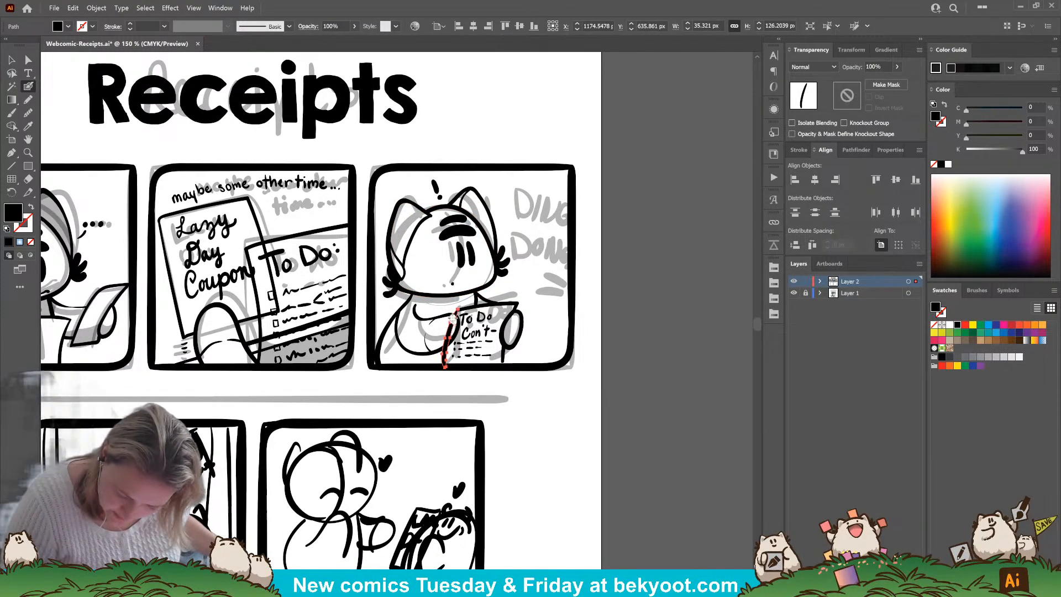
left_click_drag(440, 345, 449, 333)
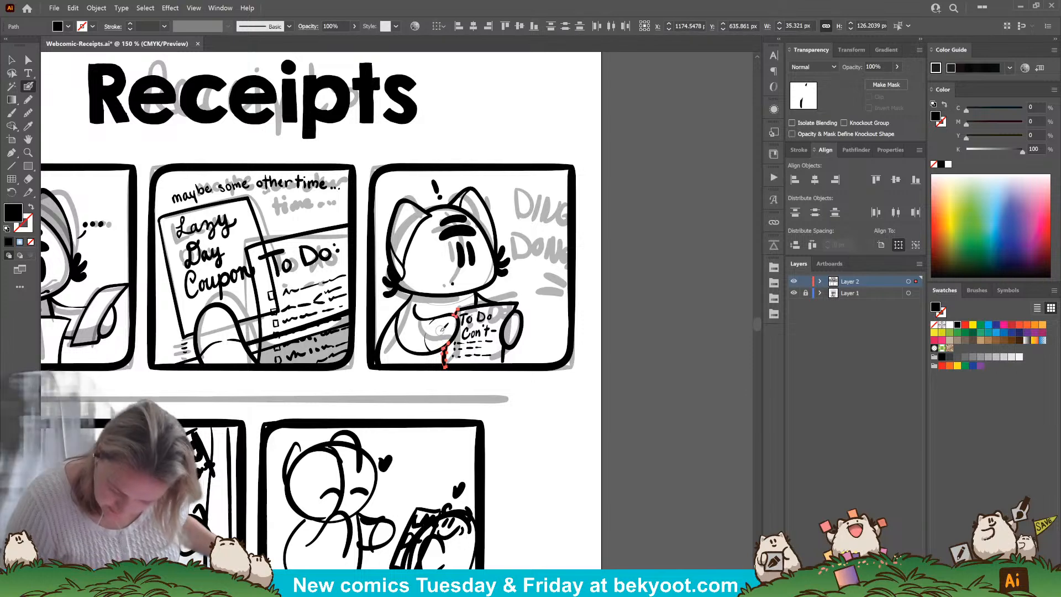
left_click(531, 412, "ctrl")
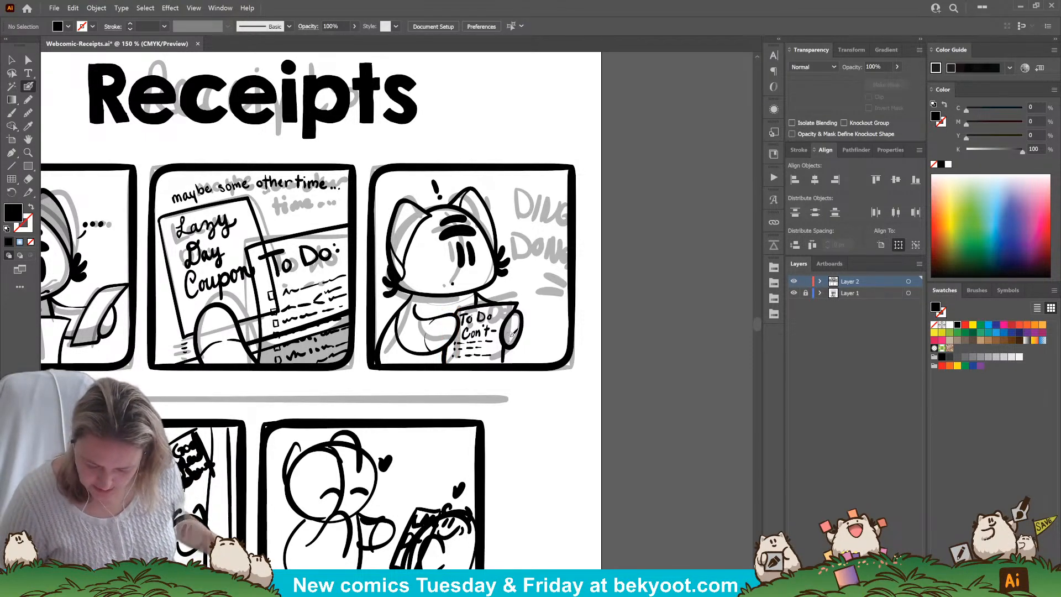
Group all of the third panel's cat artwork without the panel frame and open the group in isolation mode.
left_click(12, 60)
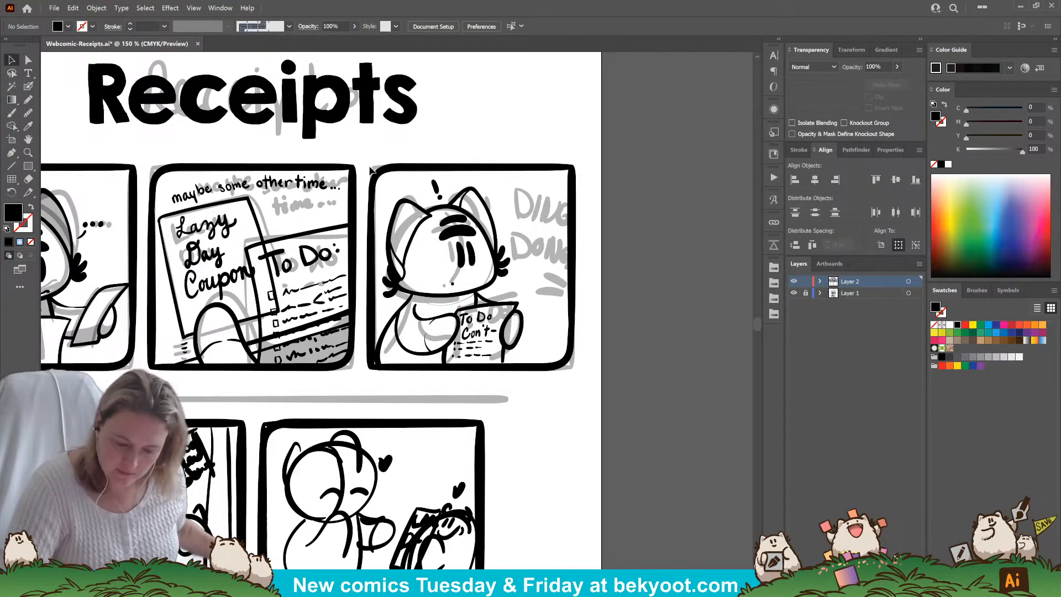
left_click_drag(504, 312, 565, 366)
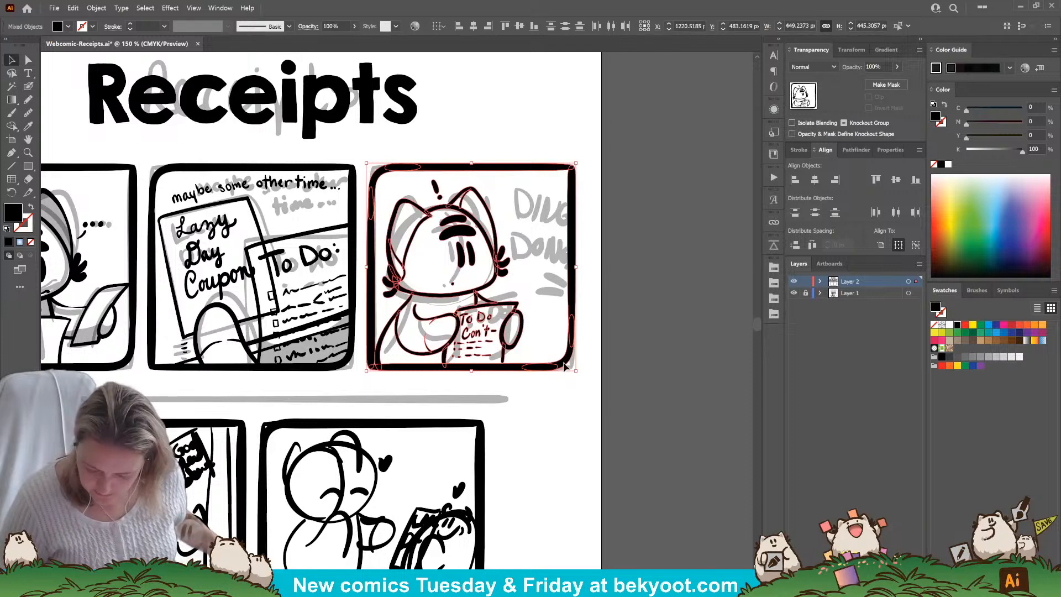
key("ctrl+g")
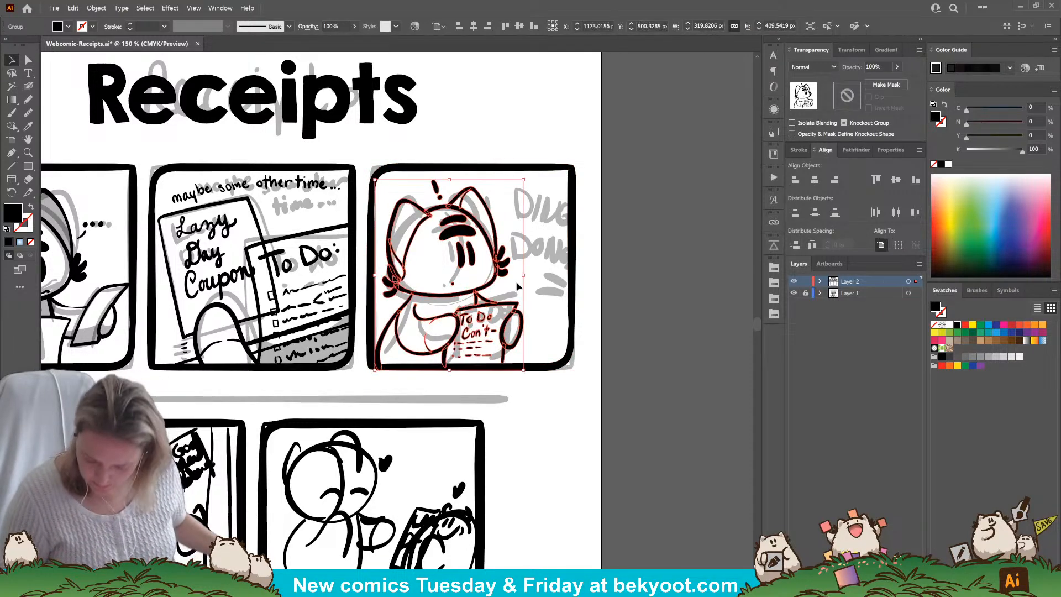
double_click(520, 315)
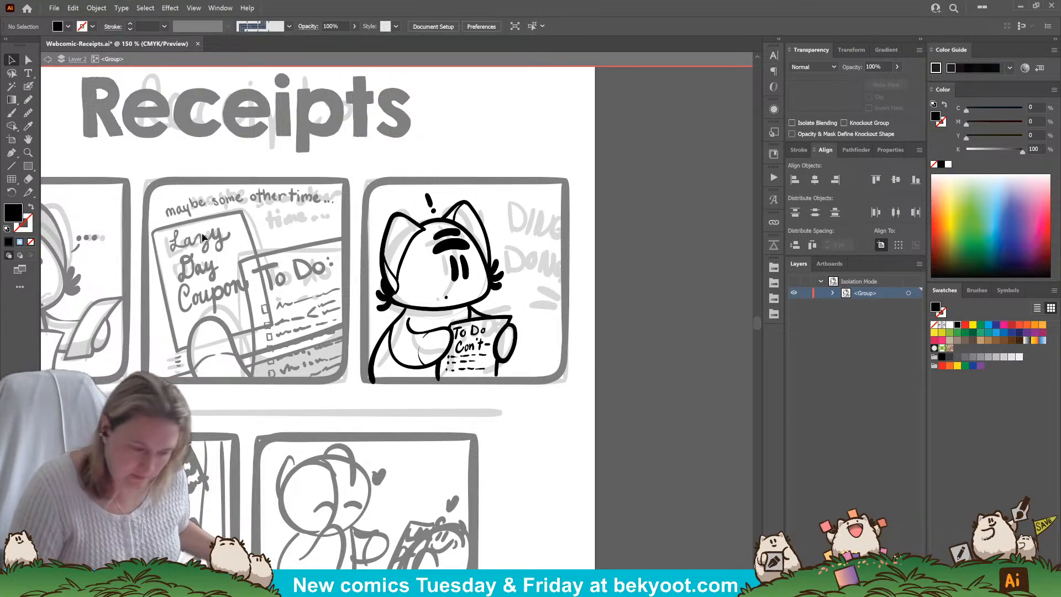
Hand-letter "DING DONG" in black on two lines beside the cat, redoing any uneven strokes.
left_click(29, 87)
mouse_move(512, 209)
left_mouse_down()
mouse_move(510, 233)
mouse_move(525, 218)
mouse_move(511, 232)
mouse_move(529, 219)
mouse_move(534, 233)
mouse_move(548, 211)
mouse_move(554, 231)
mouse_move(558, 223)
left_mouse_up()
key("ctrl+z")
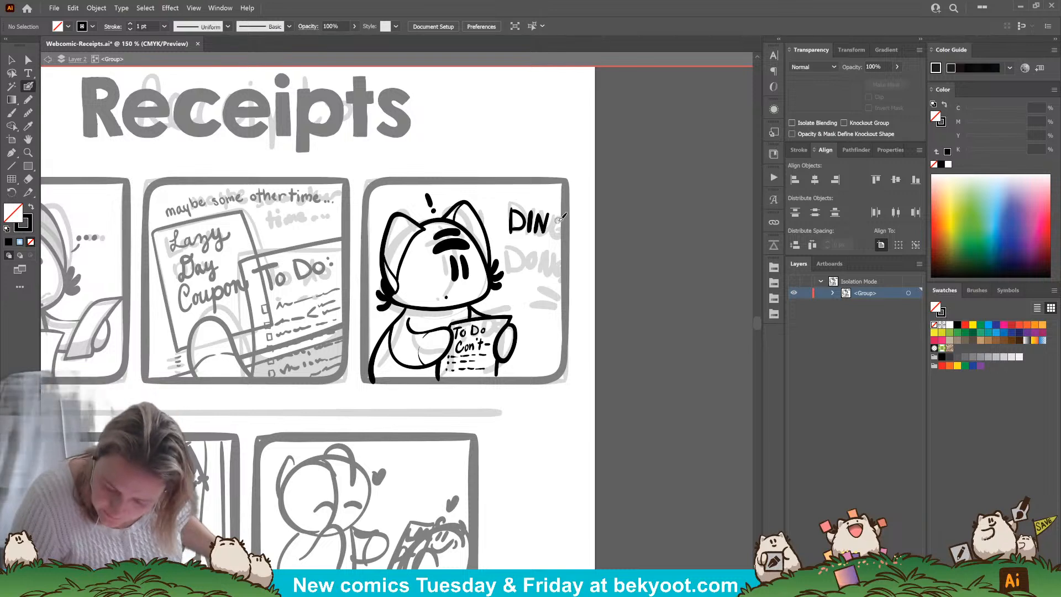
mouse_move(555, 231)
left_mouse_down()
mouse_move(513, 254)
mouse_move(543, 252)
mouse_move(529, 259)
mouse_move(531, 246)
mouse_move(541, 263)
mouse_move(550, 245)
left_mouse_up()
key("ctrl+z")
key("ctrl+z")
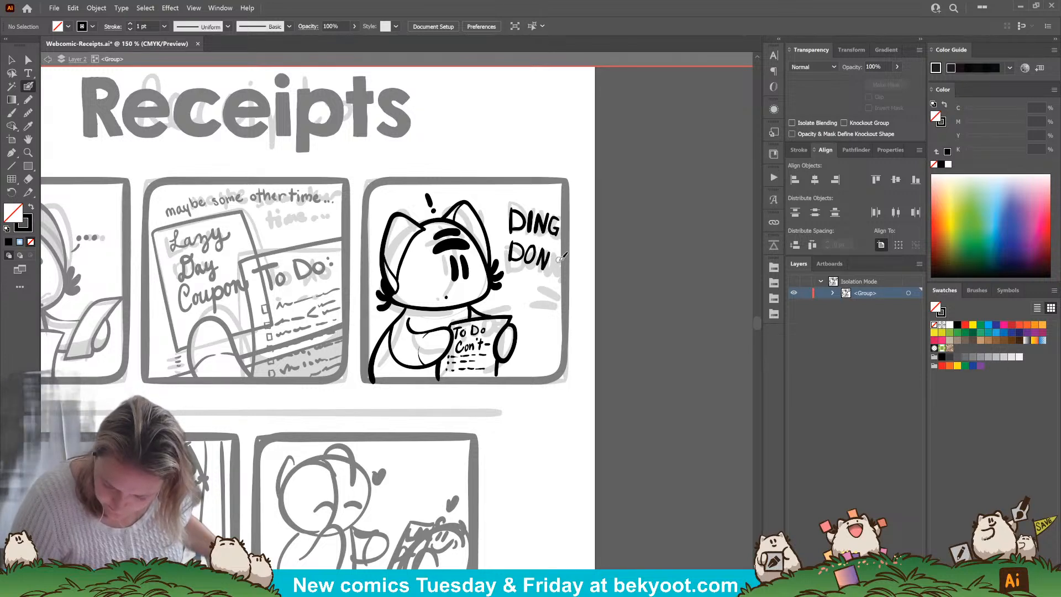
left_click_drag(561, 266, 555, 268)
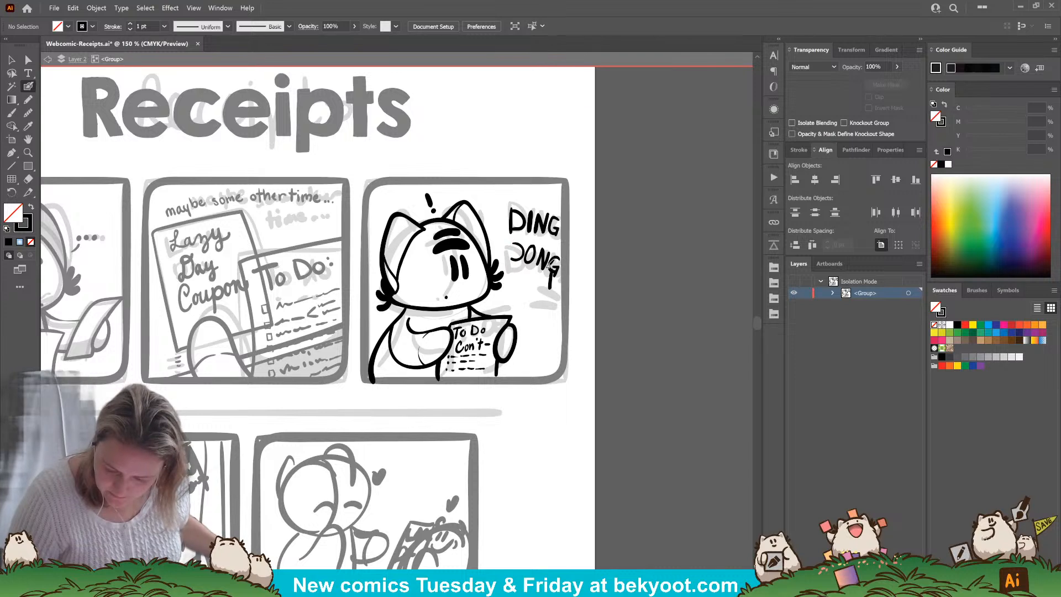
Group the letters of DONG and the letters of DING as separate words, leaving the cat's cheek tuft out.
key("shift+x")
left_click_drag(557, 272, 560, 273)
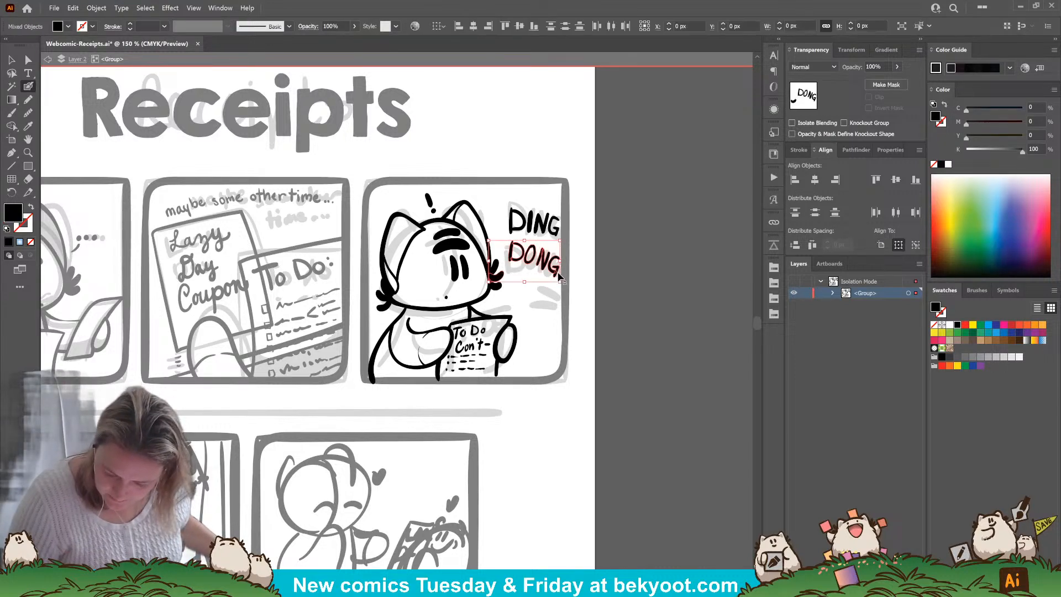
left_click(500, 275, "ctrl+shift")
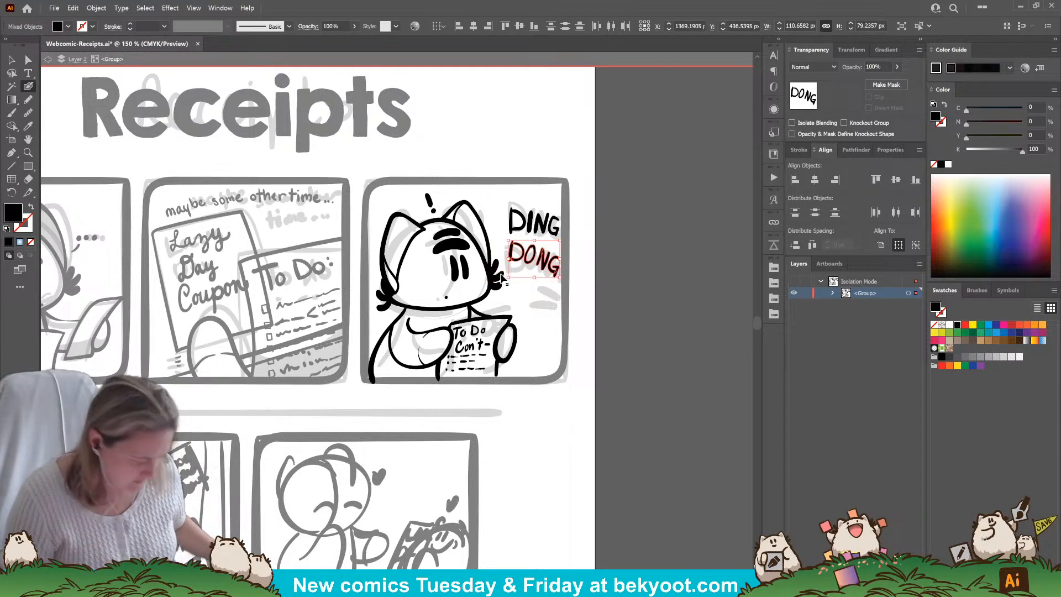
key("ctrl+g")
left_click(609, 271, "ctrl")
left_click_drag(500, 197, 560, 238)
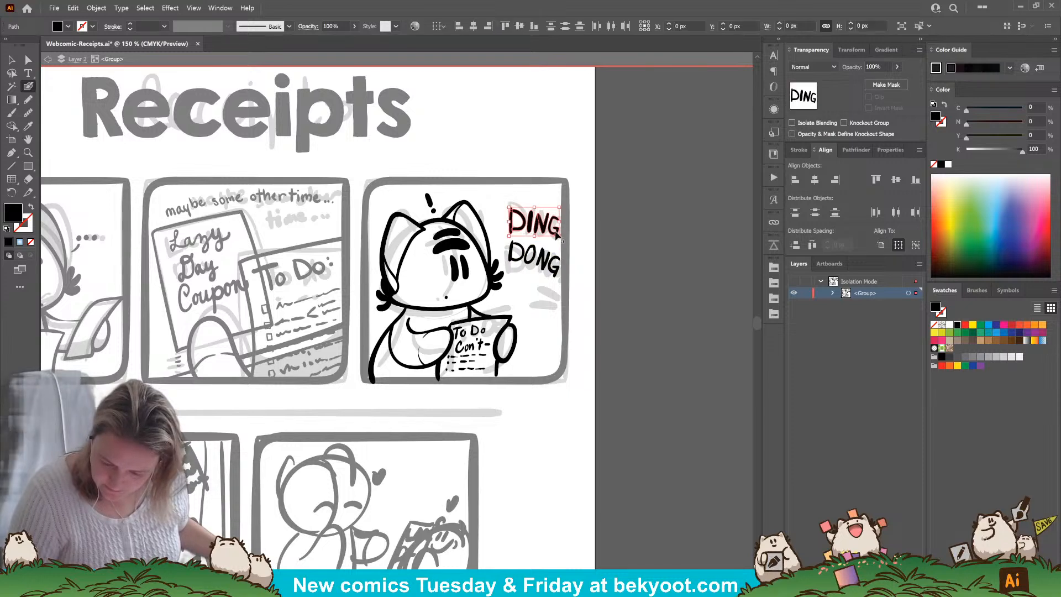
Scale both words down together, and offset DING from DONG so the two lines sit close and staggered.
left_click(546, 265, "shift")
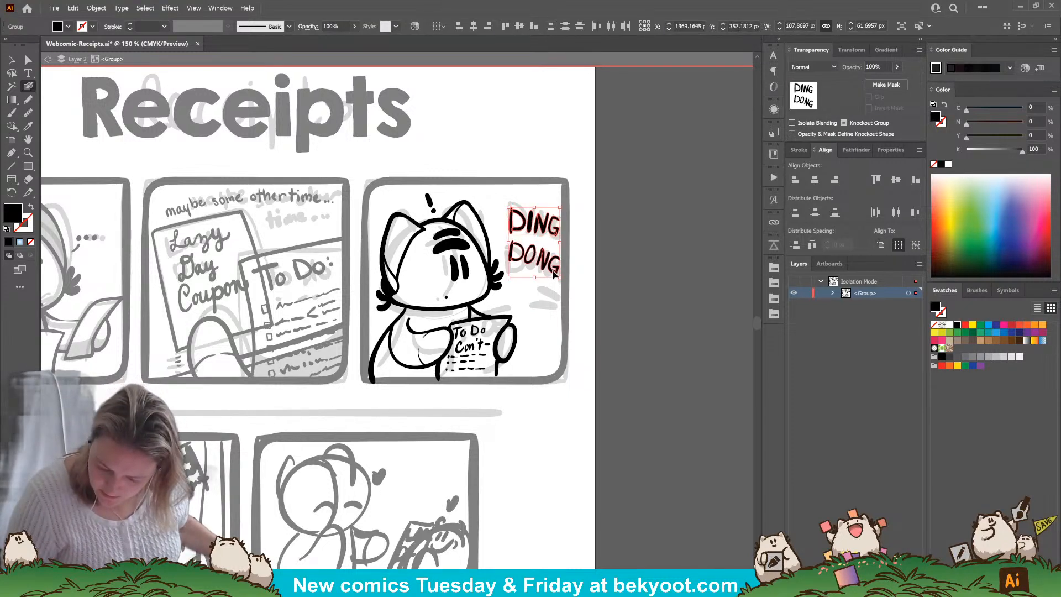
left_click_drag(561, 279, 549, 262)
left_click(603, 258, "ctrl")
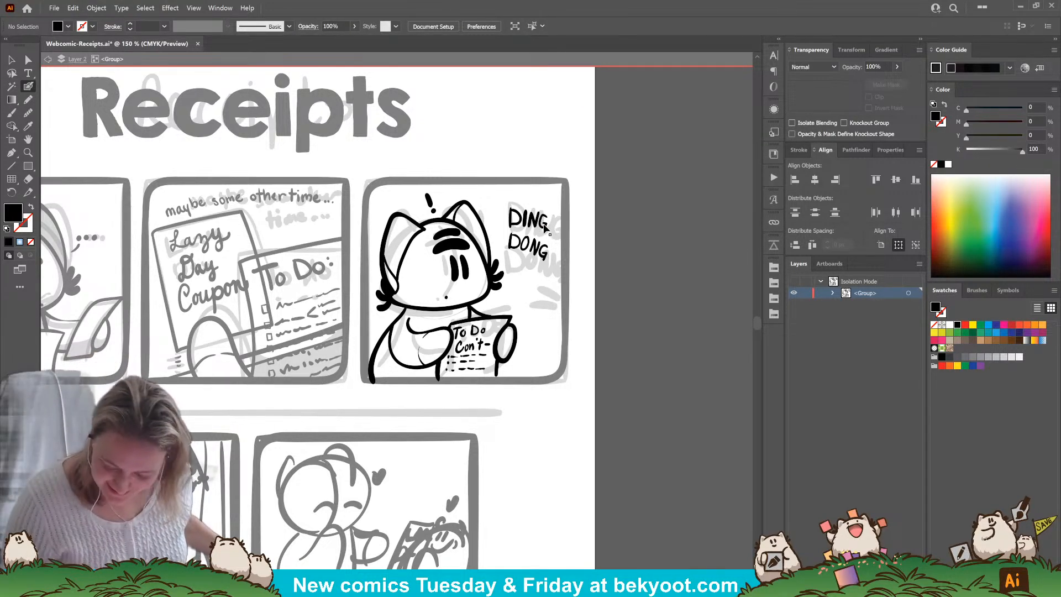
left_click_drag(544, 226, 543, 246)
left_click(542, 249, "ctrl")
left_click(613, 254, "ctrl")
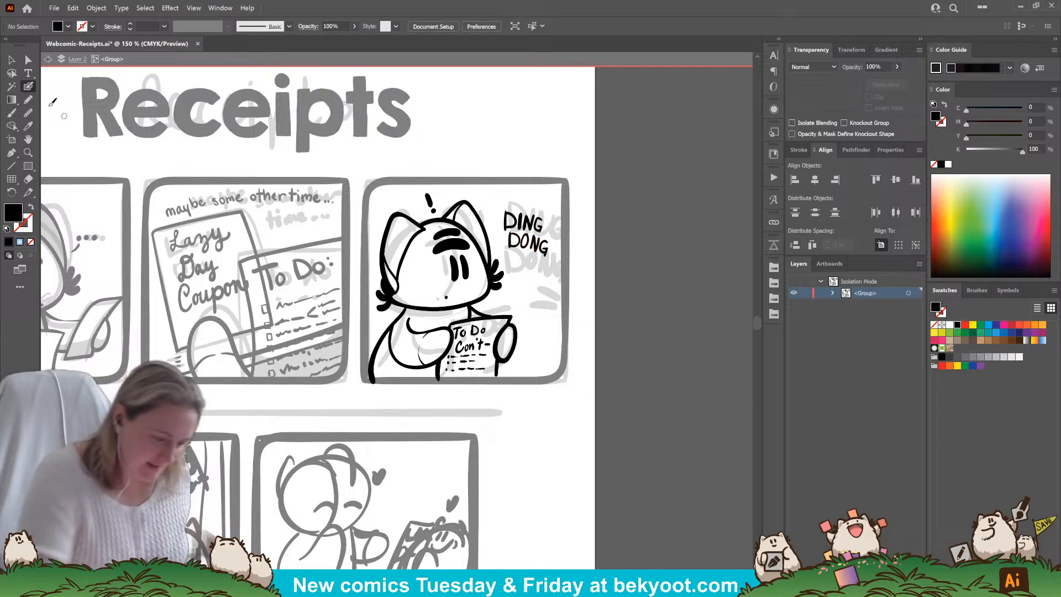
Try inking short burst lines at the end of the DING DONG lettering.
left_click(27, 87)
key("shift+x")
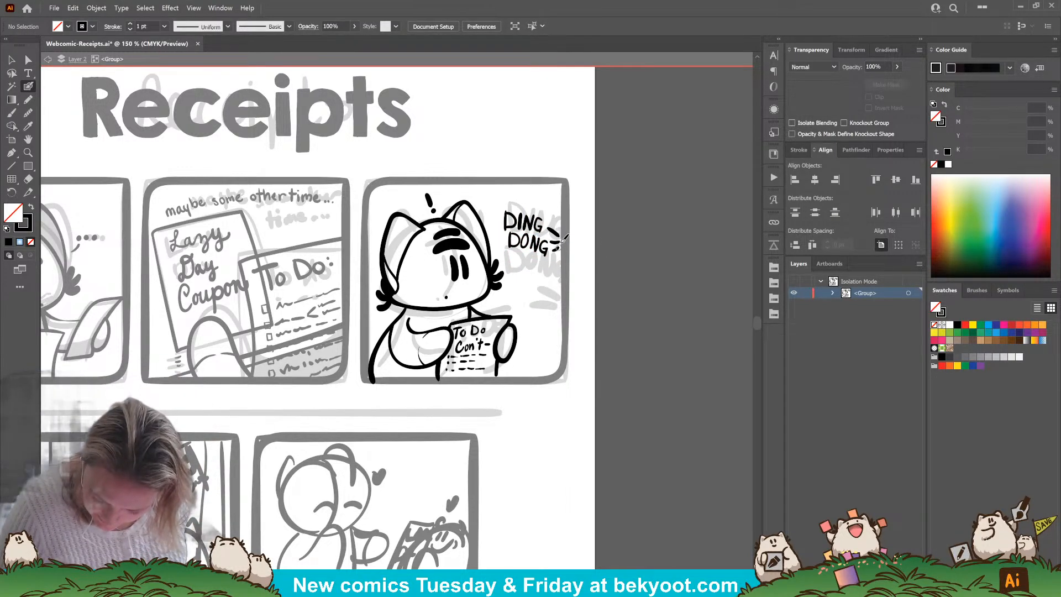
key("ctrl+z")
key("ctrl+z")
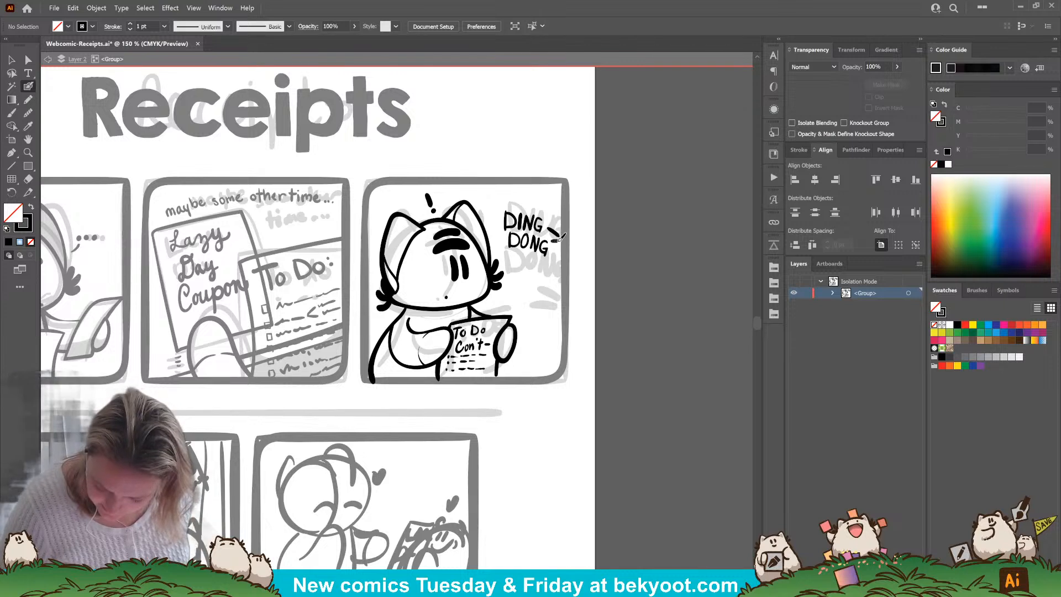
left_click_drag(553, 247, 563, 240)
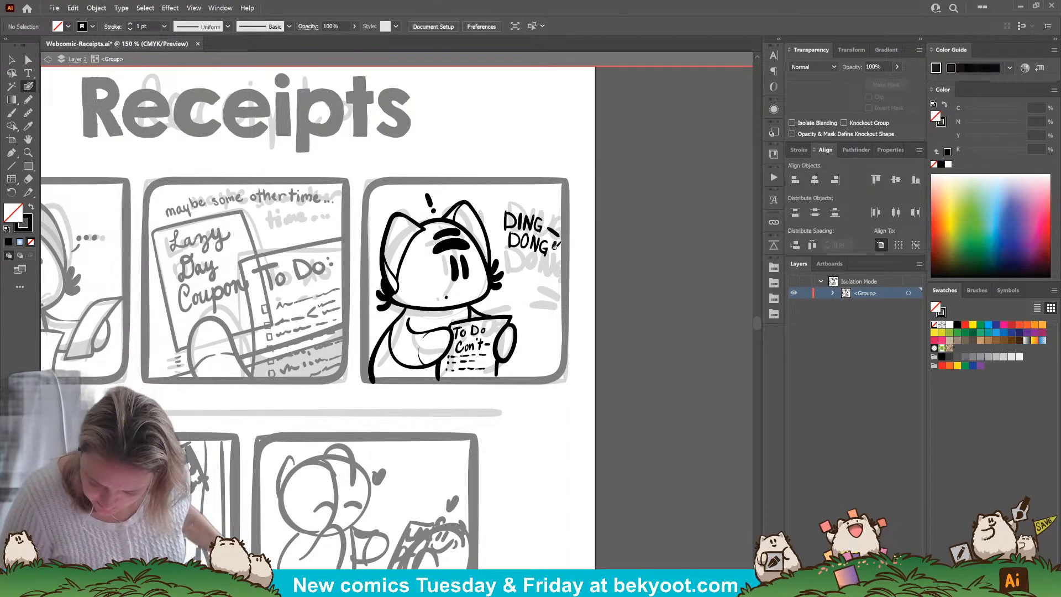
Ink an exclamation mark after DONG and delete the leftover accent stroke beside DING.
left_click_drag(554, 242, 552, 253)
left_click(550, 258)
left_click(553, 232, "ctrl")
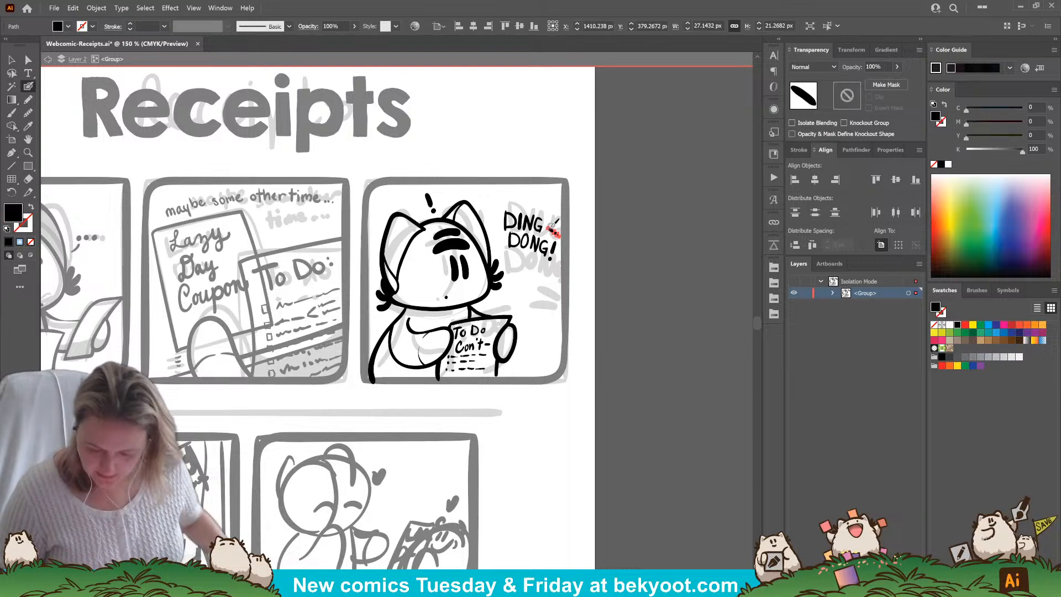
key("Delete")
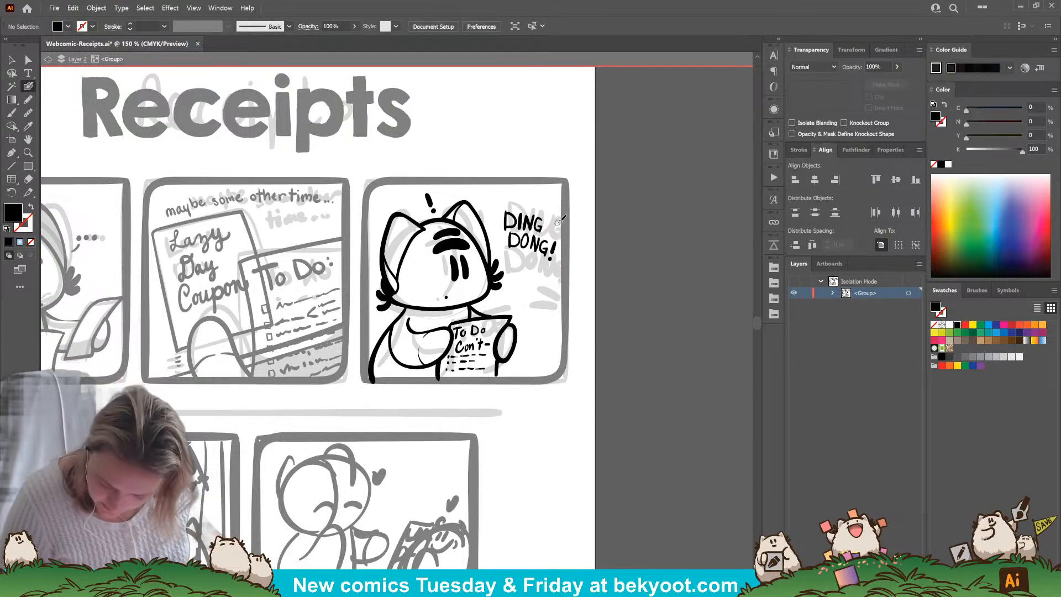
Ink short radiating burst lines beside DING, redoing the first set.
left_click_drag(551, 214, 557, 226)
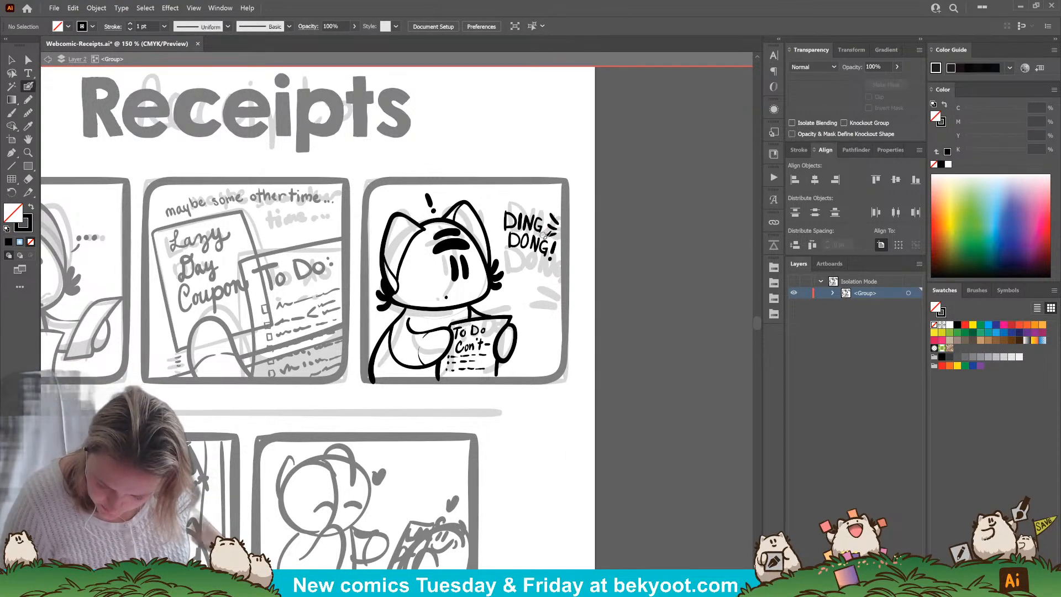
key("shift+x")
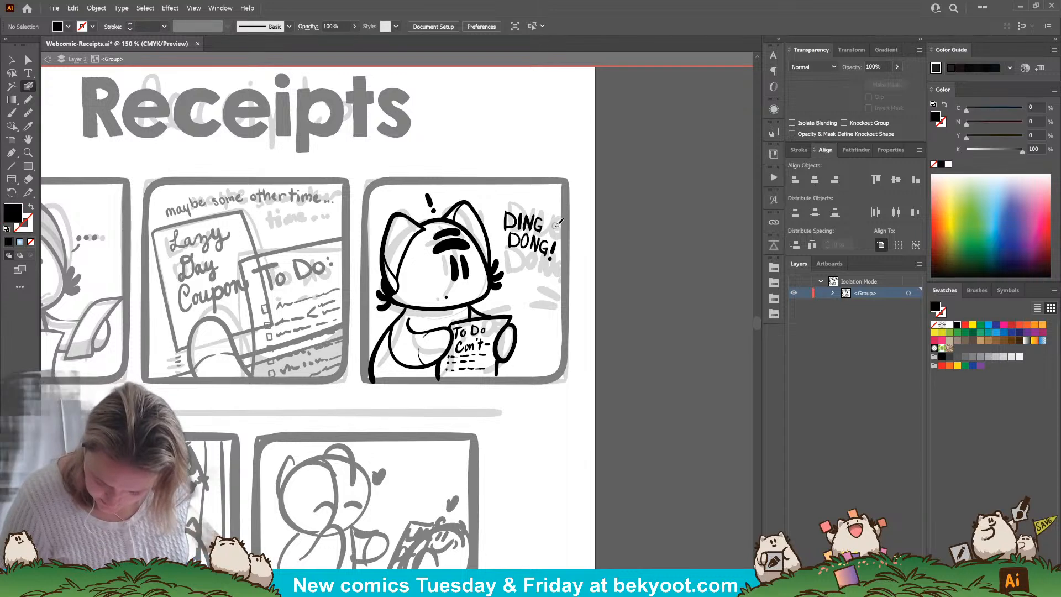
left_click_drag(552, 219, 554, 230)
left_click_drag(545, 235, 553, 236)
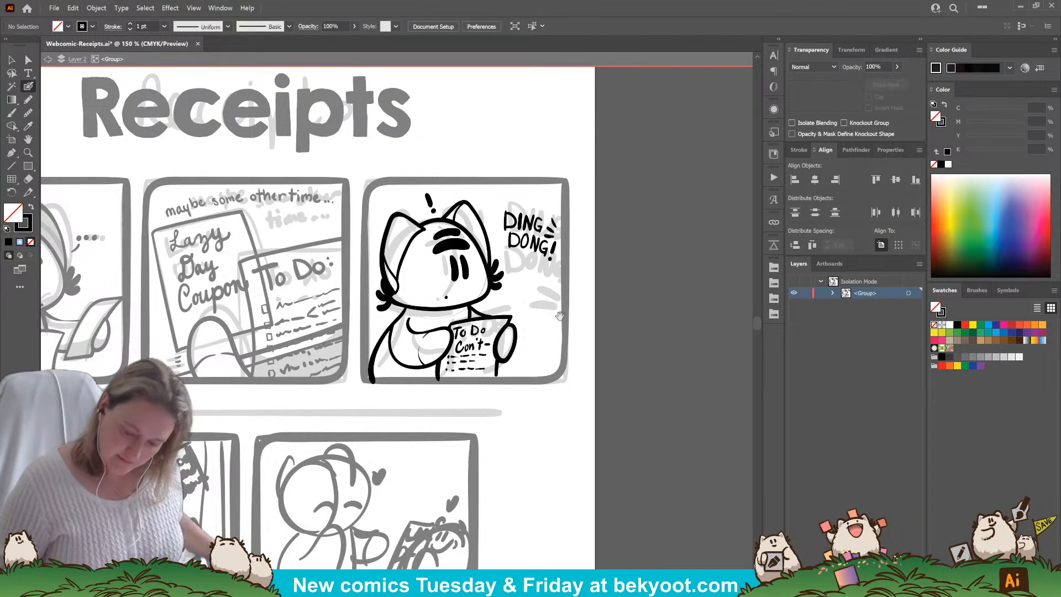
Select the complete DING DONG! lettering with its burst lines and enlarge it slightly.
left_click_drag(560, 316, 548, 308)
left_click_drag(553, 254, 555, 257)
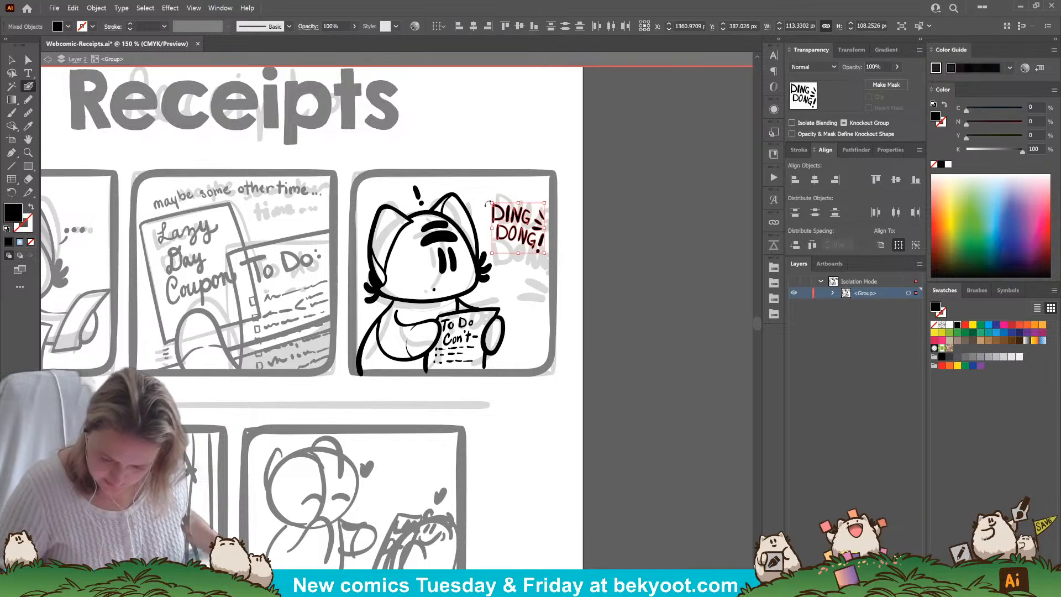
left_click_drag(491, 202, 486, 197)
left_click(569, 288, "ctrl")
left_click_drag(572, 298, 568, 265)
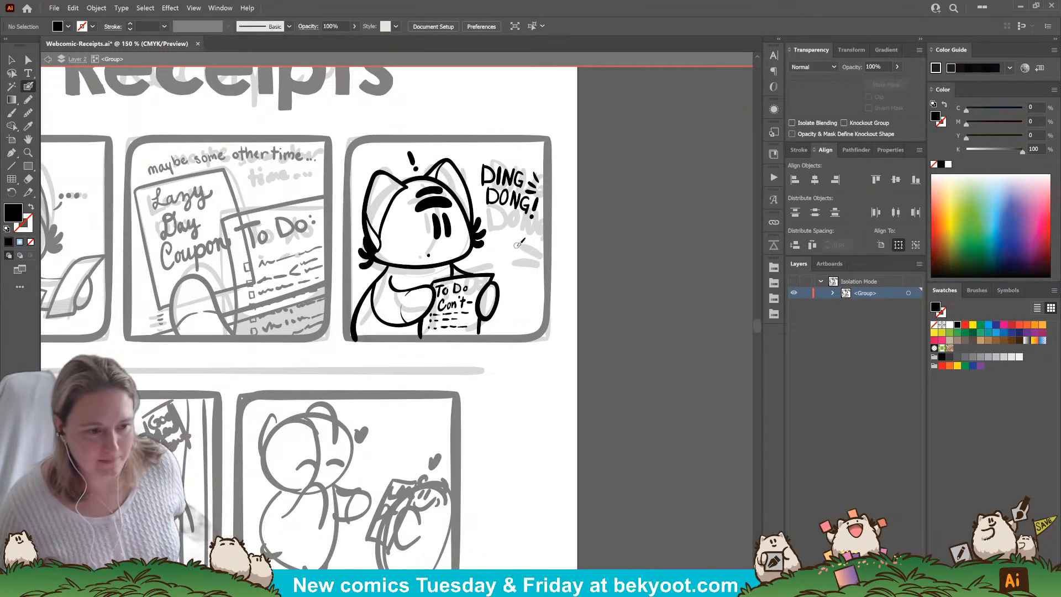
Set the Pencil tool's opacity to 30% and shade the inside of both ears on the third panel's cat.
left_click(28, 99)
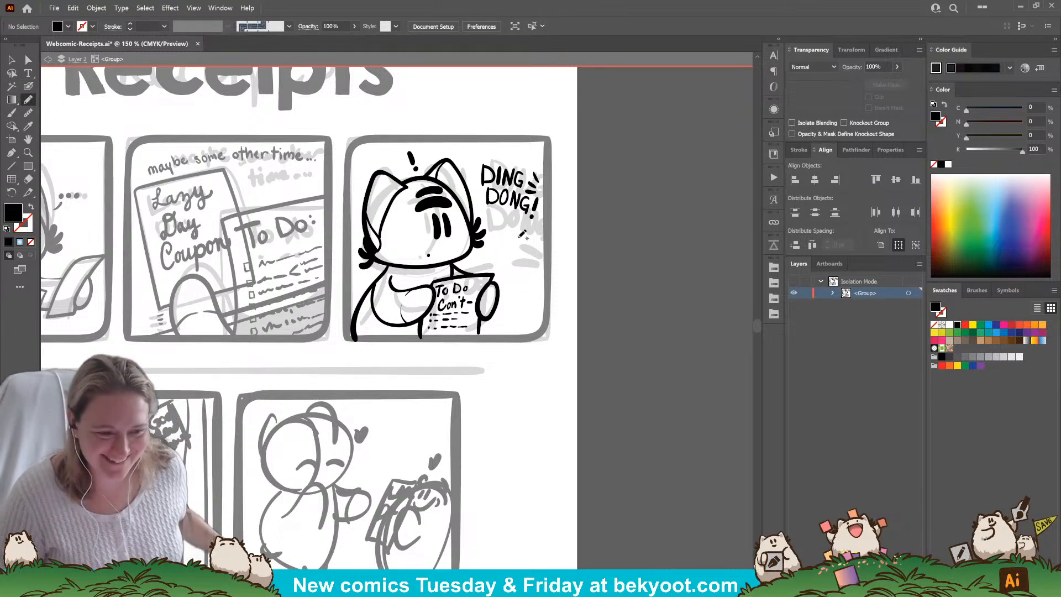
left_click(877, 67)
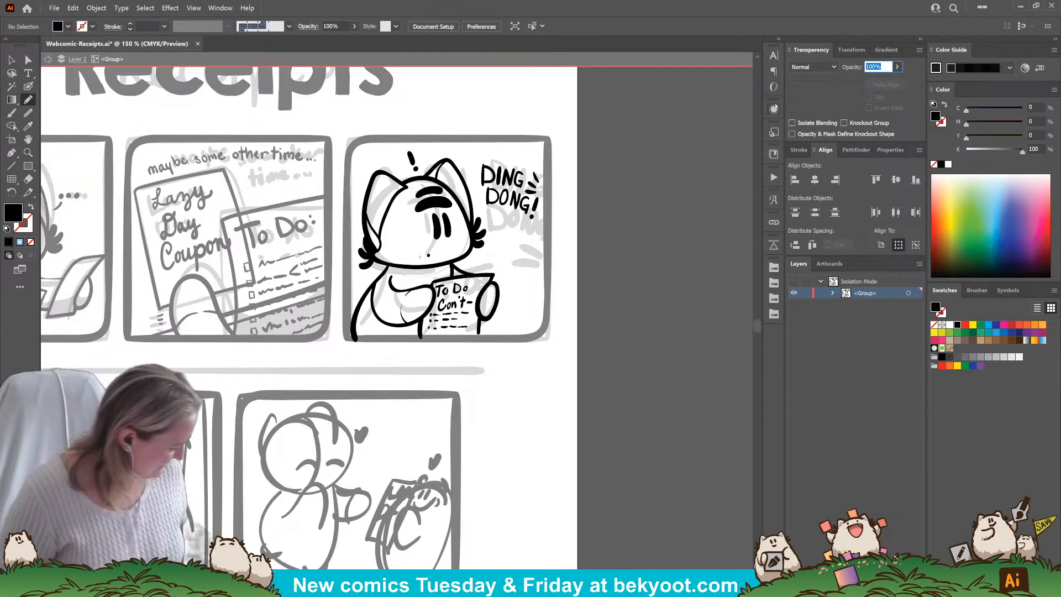
type("30")
key("Return")
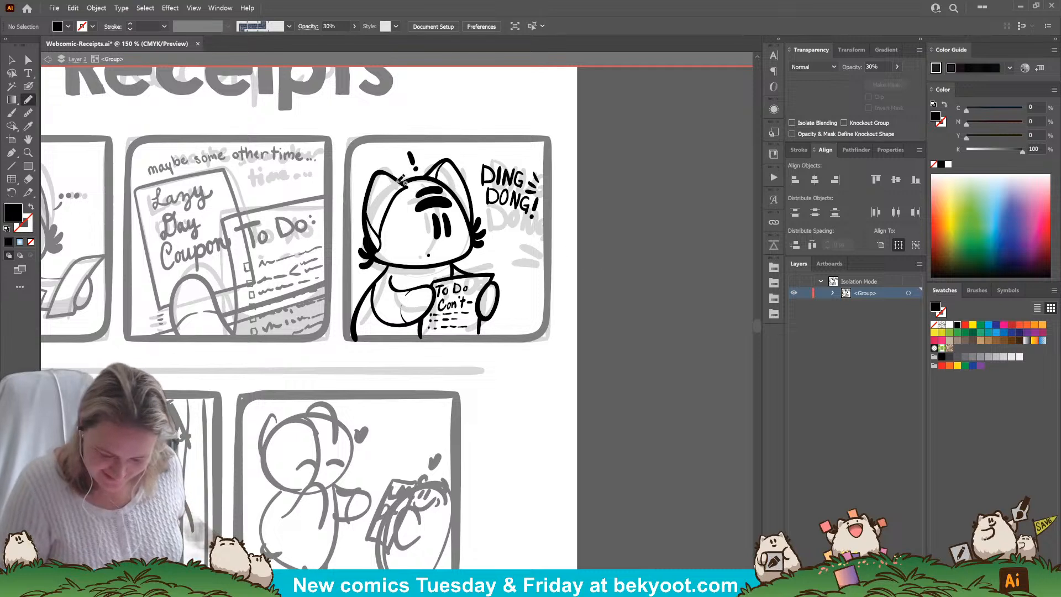
mouse_move(412, 186)
left_mouse_down()
mouse_move(385, 170)
mouse_move(372, 183)
mouse_move(367, 209)
mouse_move(377, 224)
mouse_move(410, 184)
left_mouse_up()
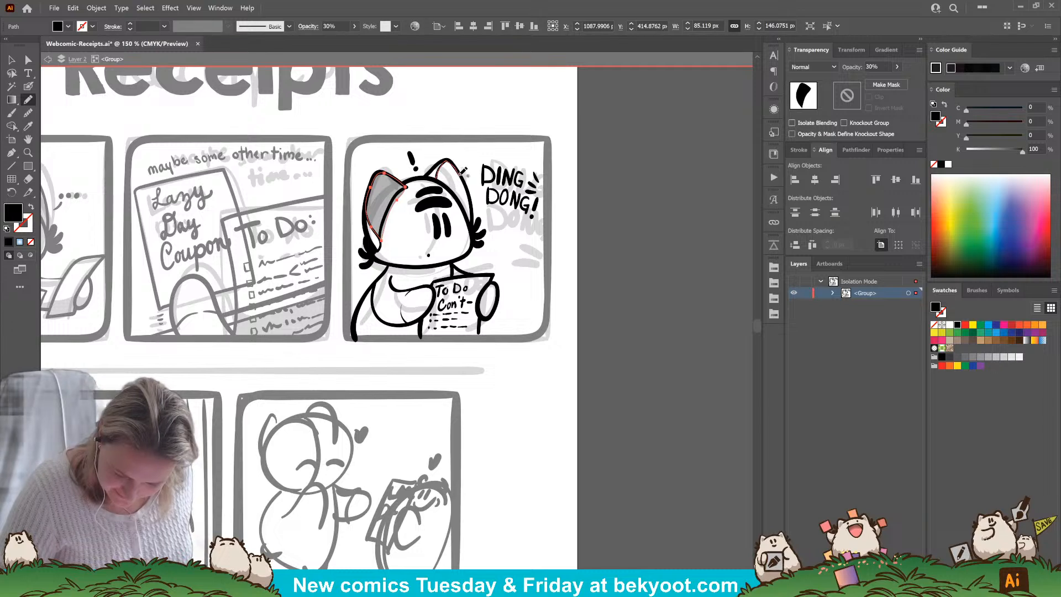
mouse_move(478, 228)
left_mouse_down()
mouse_move(450, 186)
mouse_move(457, 175)
left_mouse_up()
left_click(612, 251, "ctrl")
Shade the cat's chest under the chin and its lower body with closed 30% opacity black shapes.
mouse_move(394, 264)
left_mouse_down()
mouse_move(386, 280)
mouse_move(409, 289)
mouse_move(460, 270)
left_mouse_up()
left_click_drag(396, 266, 389, 266)
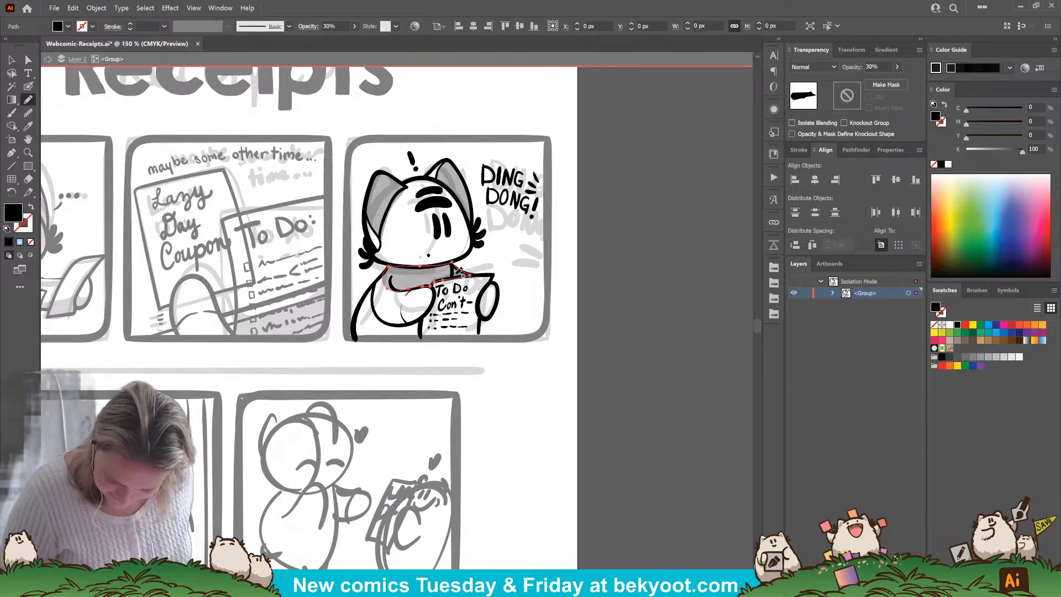
key("ctrl+shift+a")
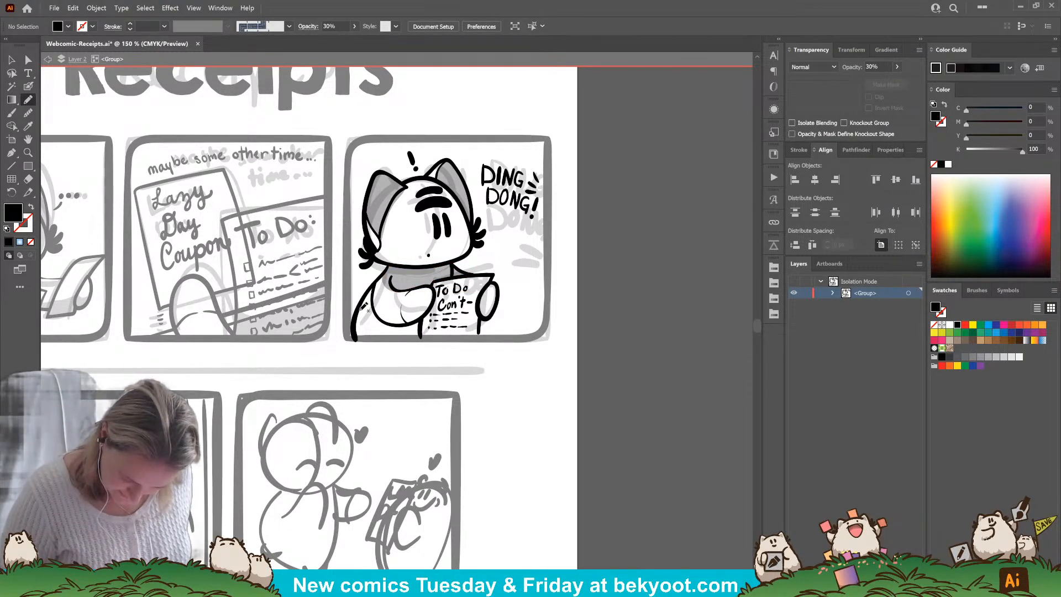
mouse_move(363, 305)
left_mouse_down()
mouse_move(407, 326)
mouse_move(423, 319)
left_mouse_up()
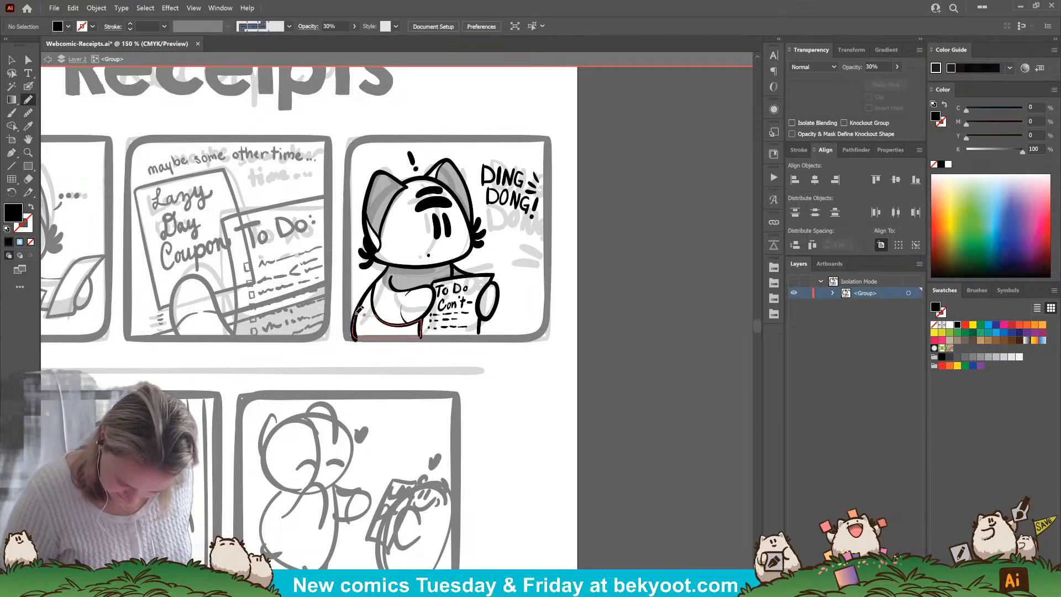
left_click_drag(357, 313, 355, 315)
key("ctrl+shift+a")
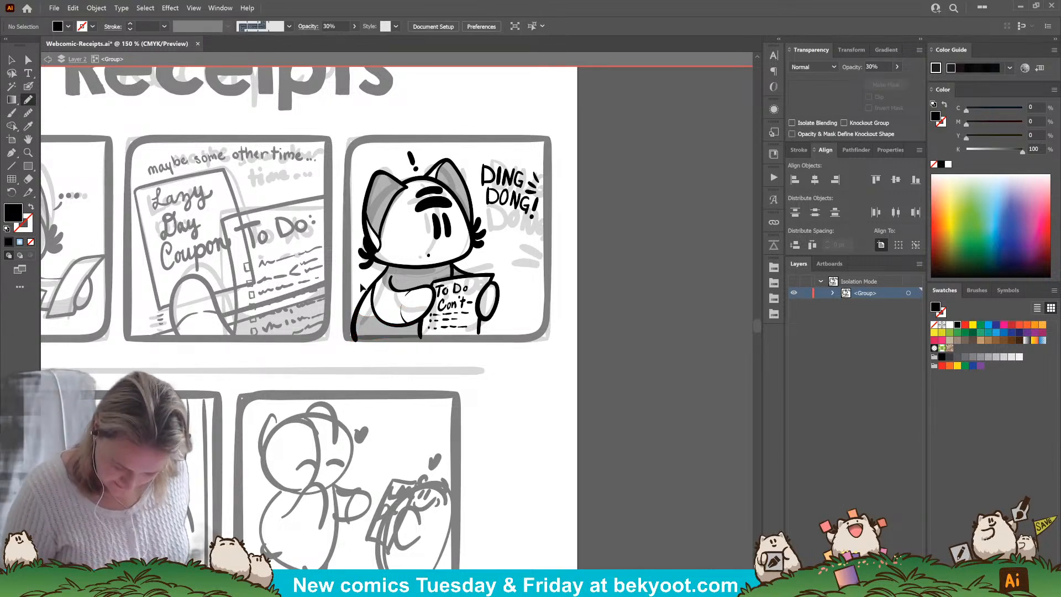
Ink the short body line below the paw holding the to-do list at 100% opacity, matching the cat's outline.
left_click(361, 299, "ctrl")
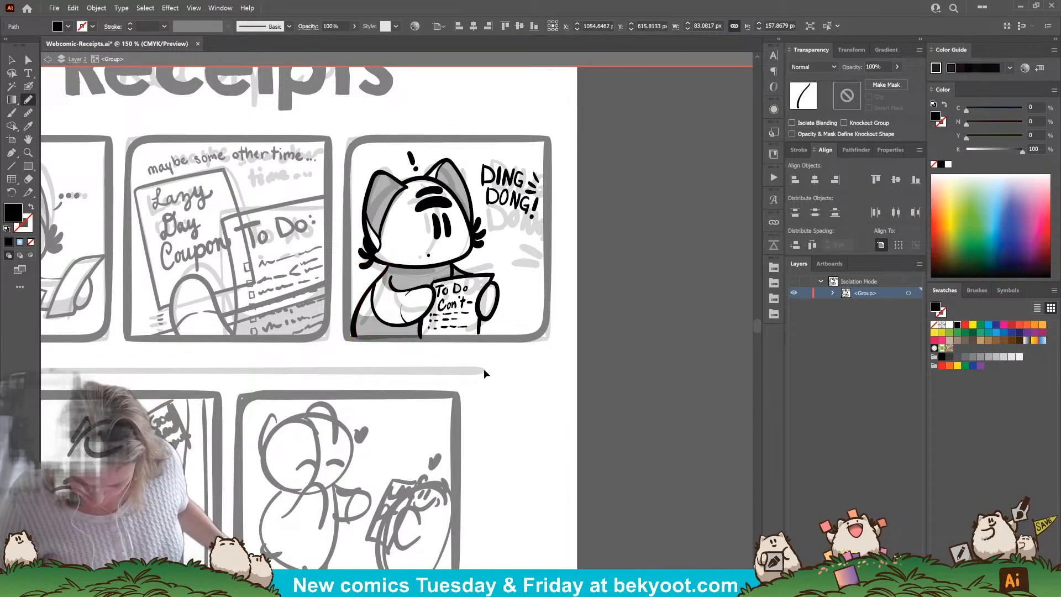
key("ctrl+shift+a")
left_click_drag(479, 313, 481, 333)
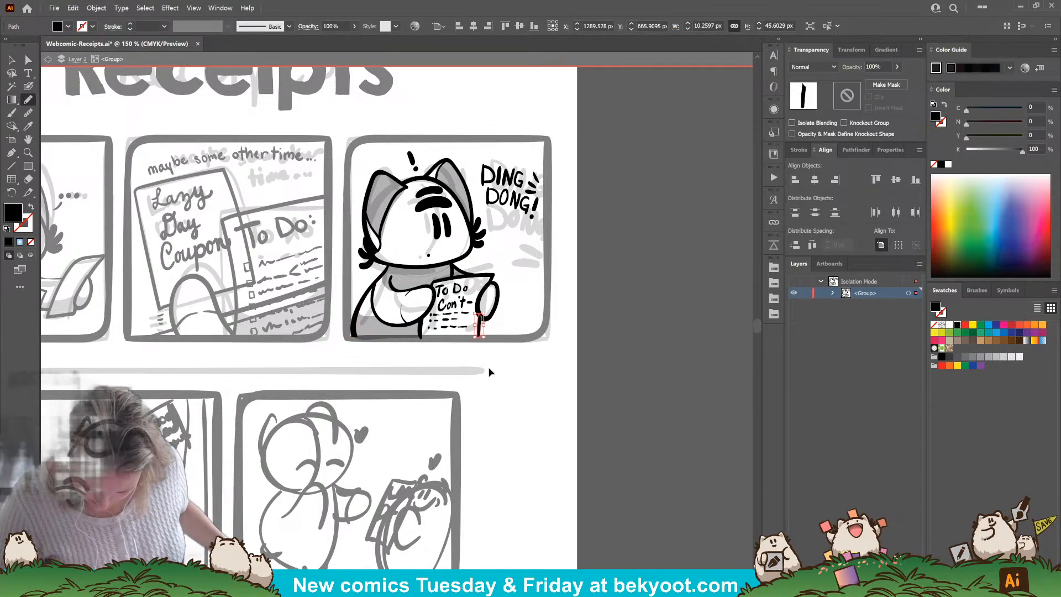
key("ctrl+shift+a")
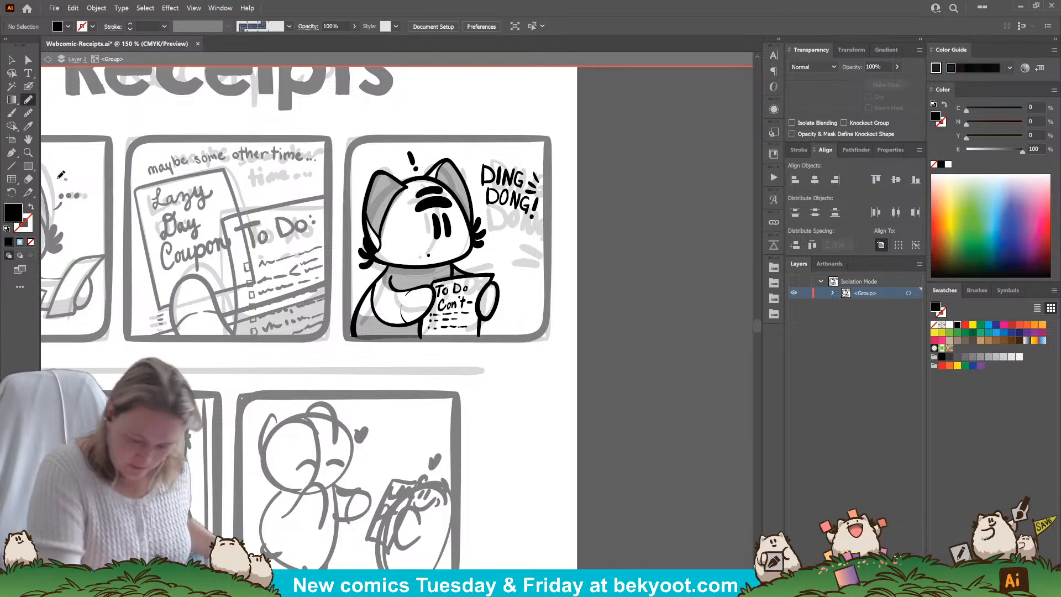
Shade the bottom of the cat's to-do list with a curved 30% opacity black shape.
left_click(369, 332, "ctrl")
left_click(505, 379, "ctrl")
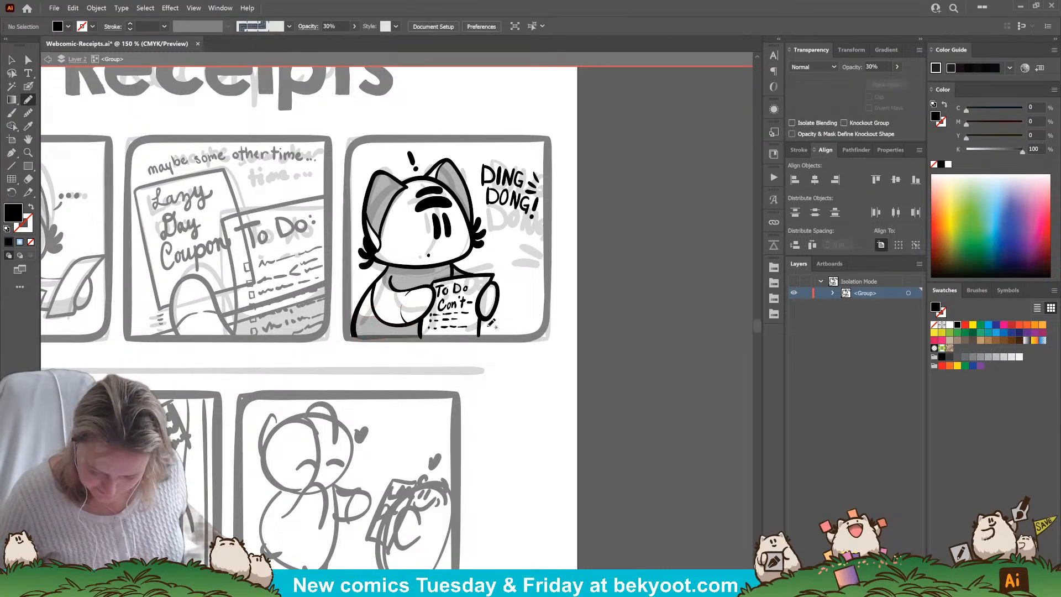
mouse_move(487, 314)
left_mouse_down()
mouse_move(482, 301)
mouse_move(486, 318)
left_mouse_up()
key("ctrl+shift+a")
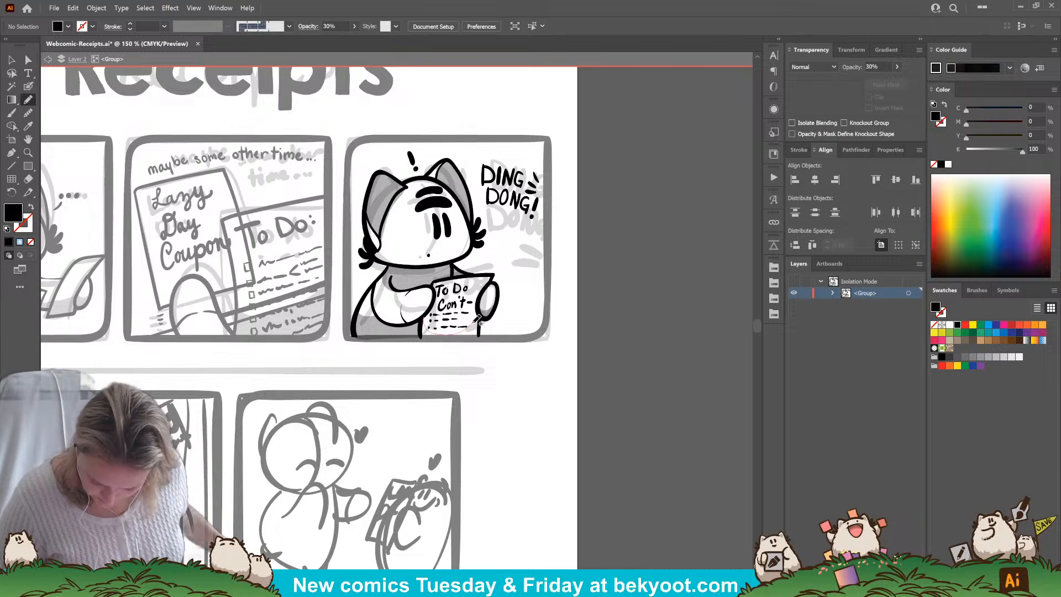
left_click_drag(423, 333, 425, 334)
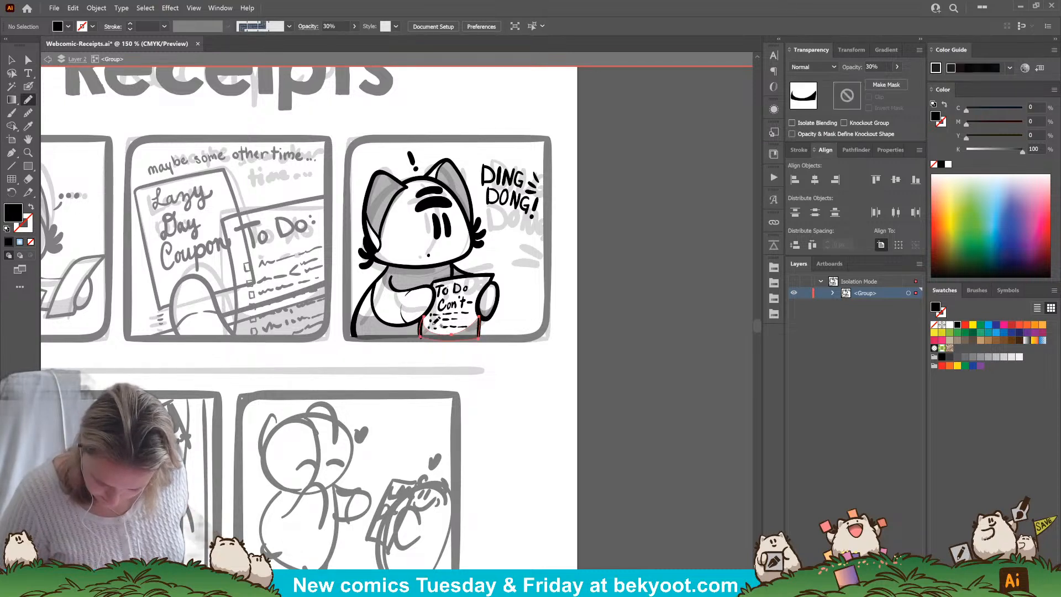
key("ctrl+shift+a")
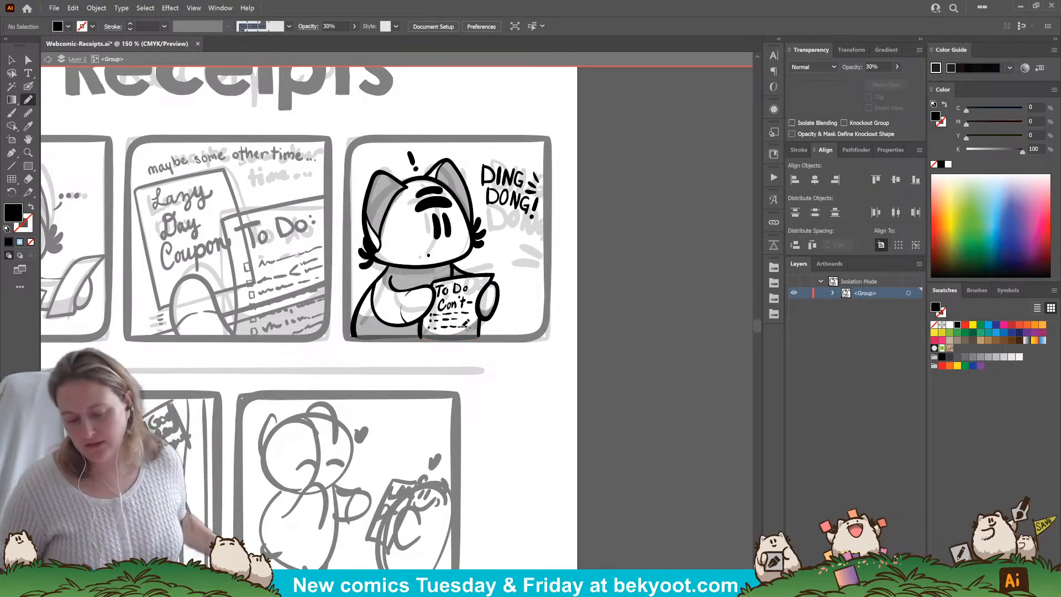
Ink a second exclamation mark with its dot after DONG at 100% opacity.
key("shift+n")
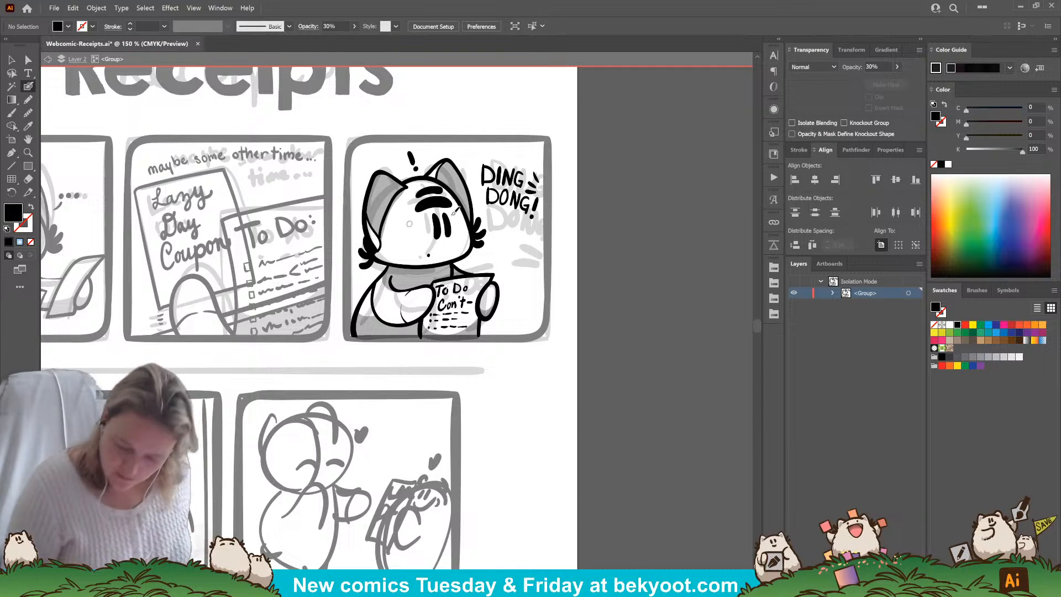
left_click_drag(539, 209, 539, 211)
key("ctrl+shift+a")
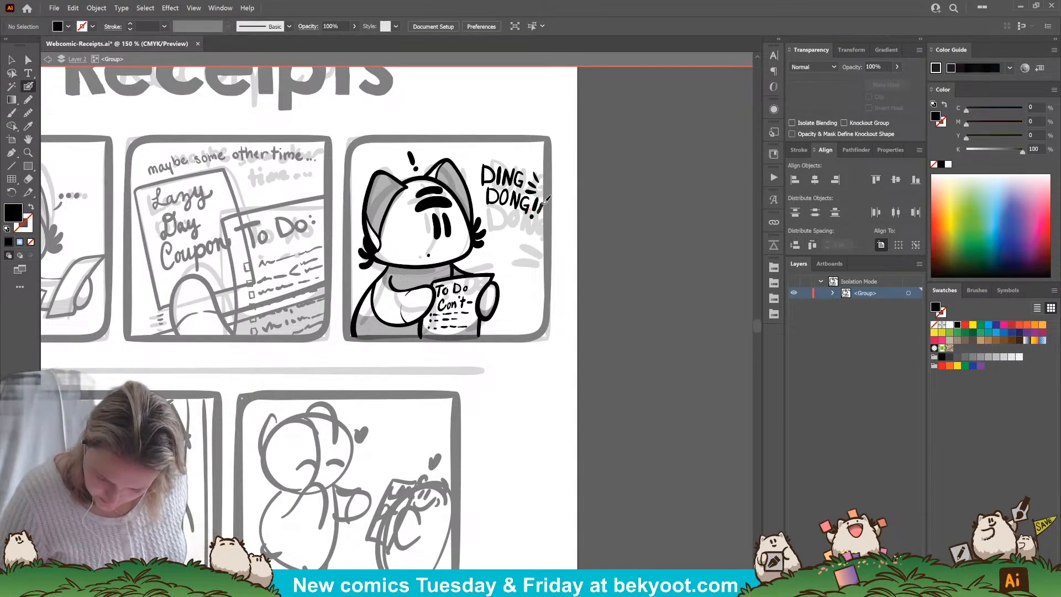
left_click(538, 216)
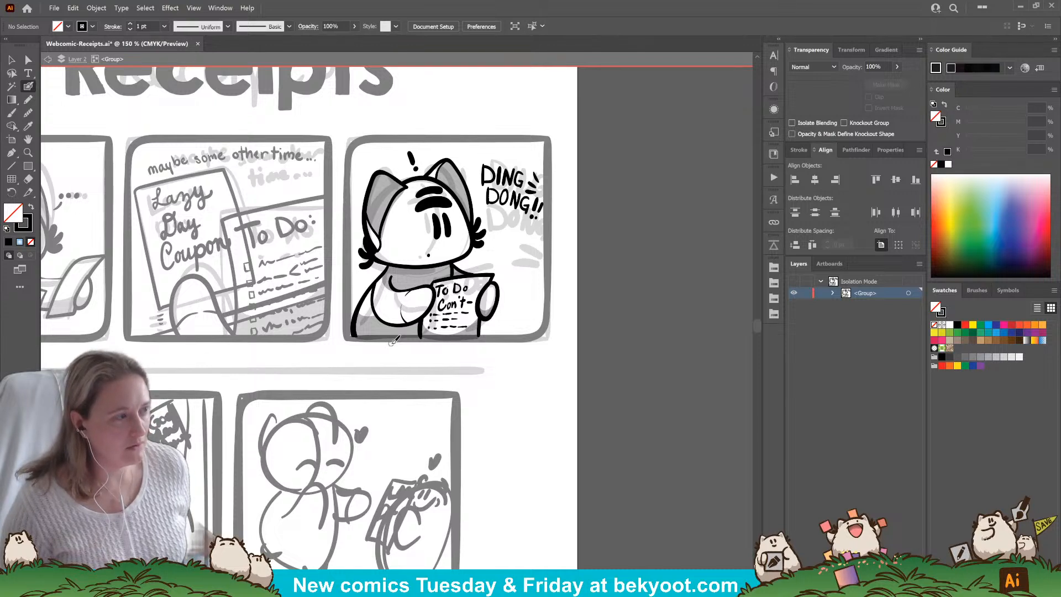
Select the grey shadow shape on the cat's lower body beside the to-do list and remove it.
left_click(402, 276, "ctrl")
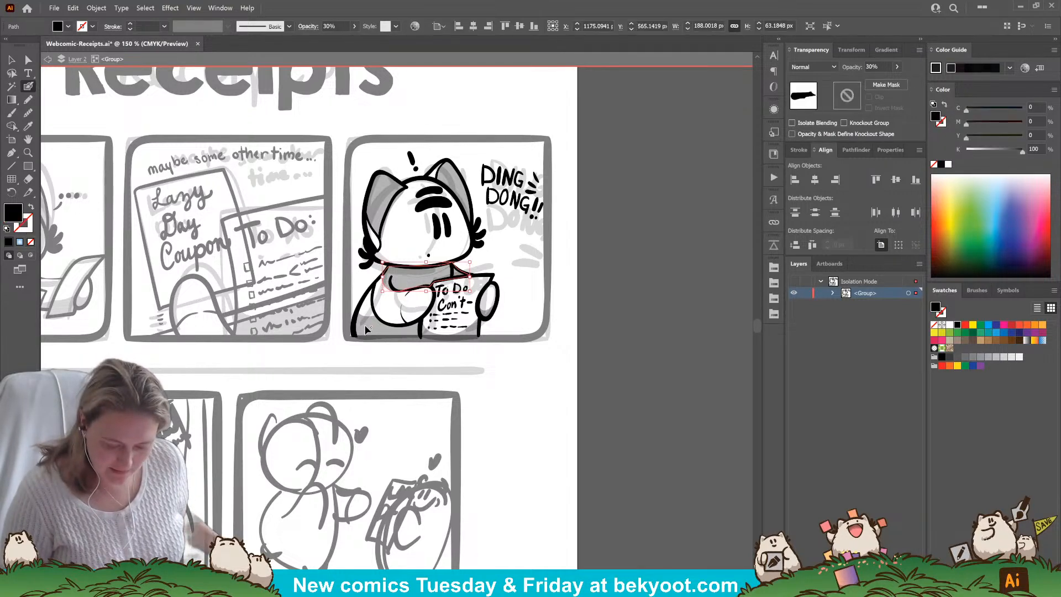
left_click(389, 330, "ctrl")
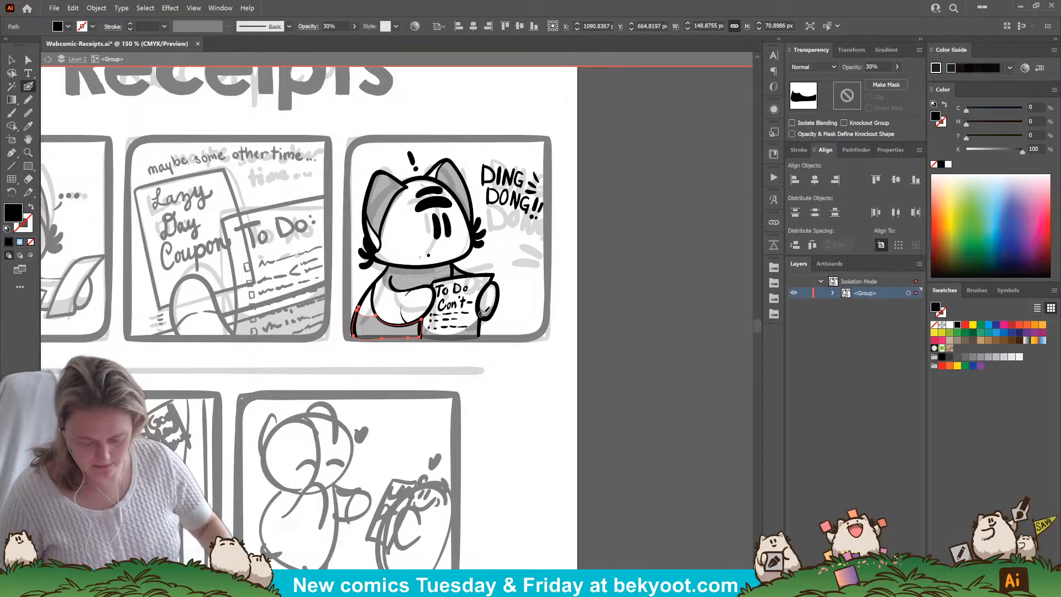
key("ctrl+shift+a")
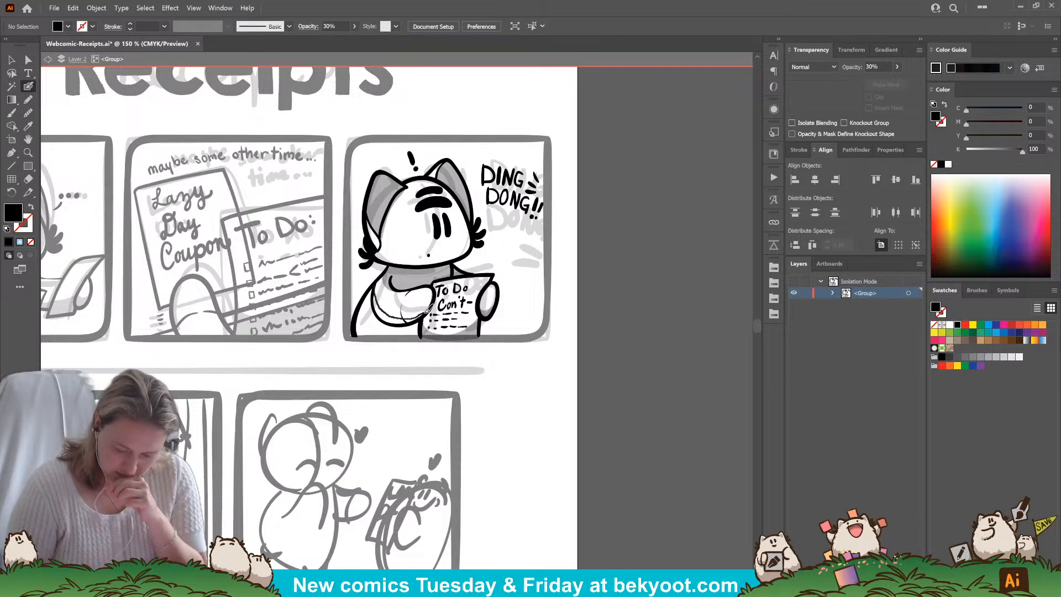
mouse_move(422, 336)
left_mouse_down()
mouse_move(355, 331)
mouse_move(369, 322)
mouse_move(376, 283)
left_mouse_up()
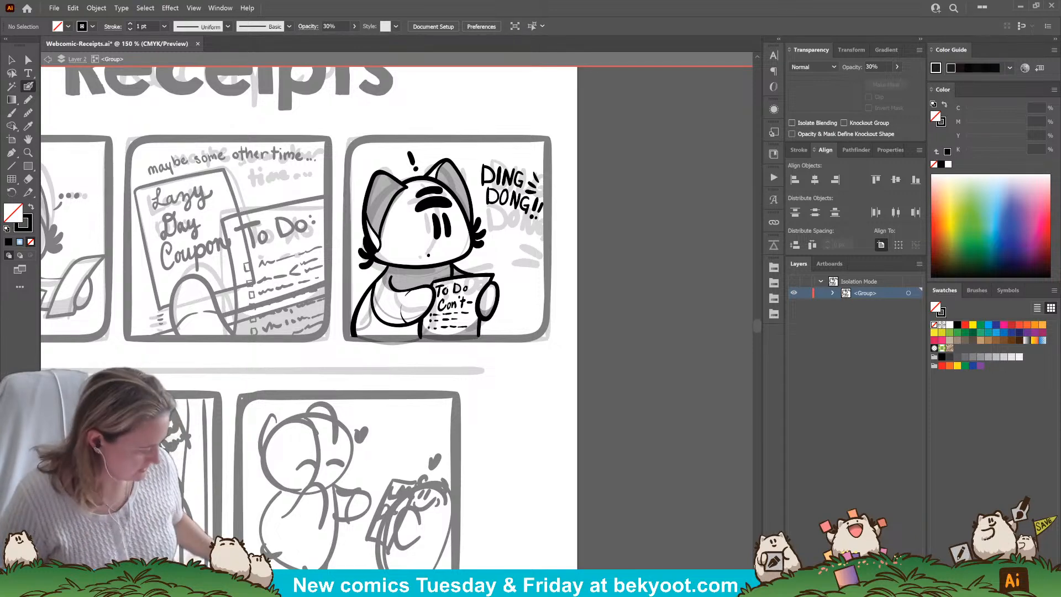
key("shift+x")
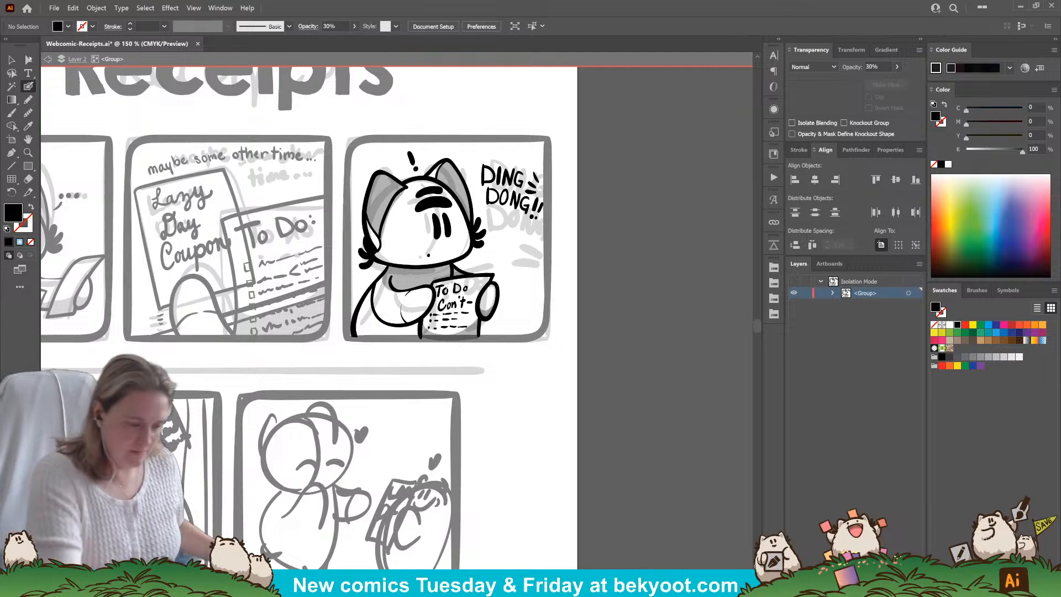
key("v")
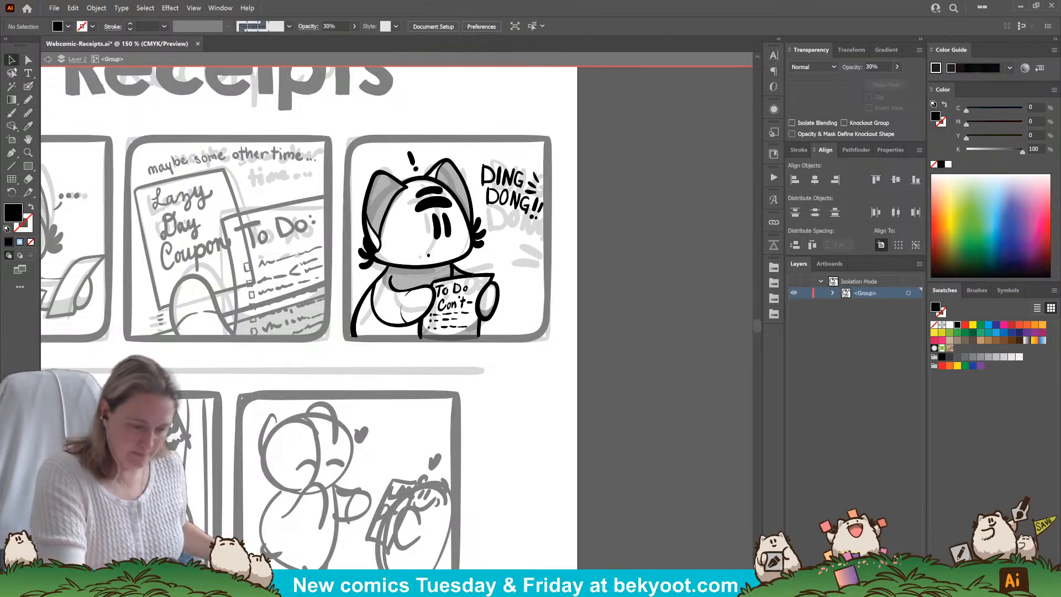
Leave the third panel's group isolation and group each of the three top-row frames with its own artwork.
double_click(510, 363)
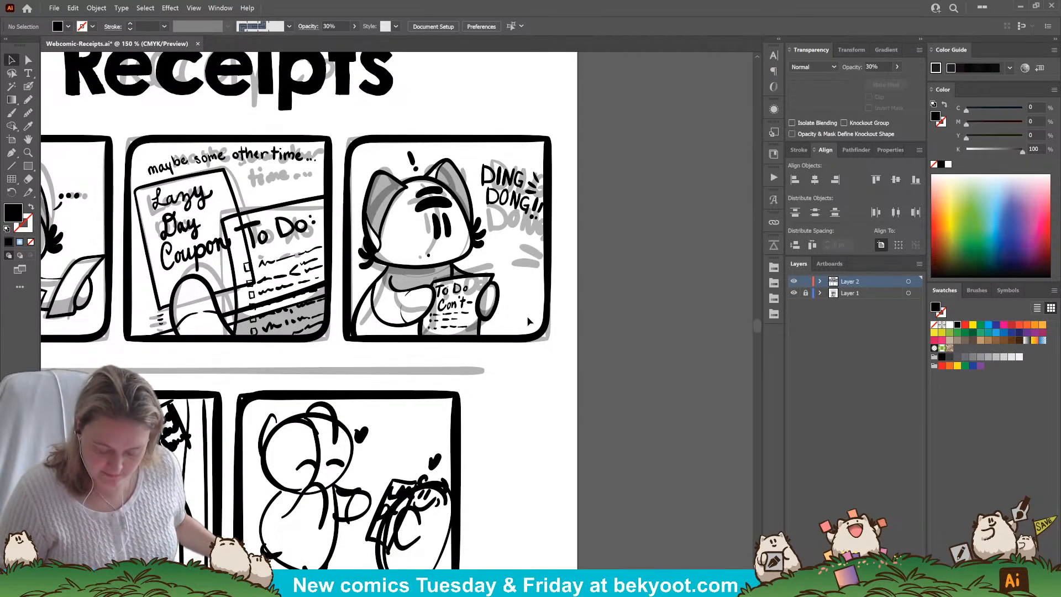
left_click(530, 339)
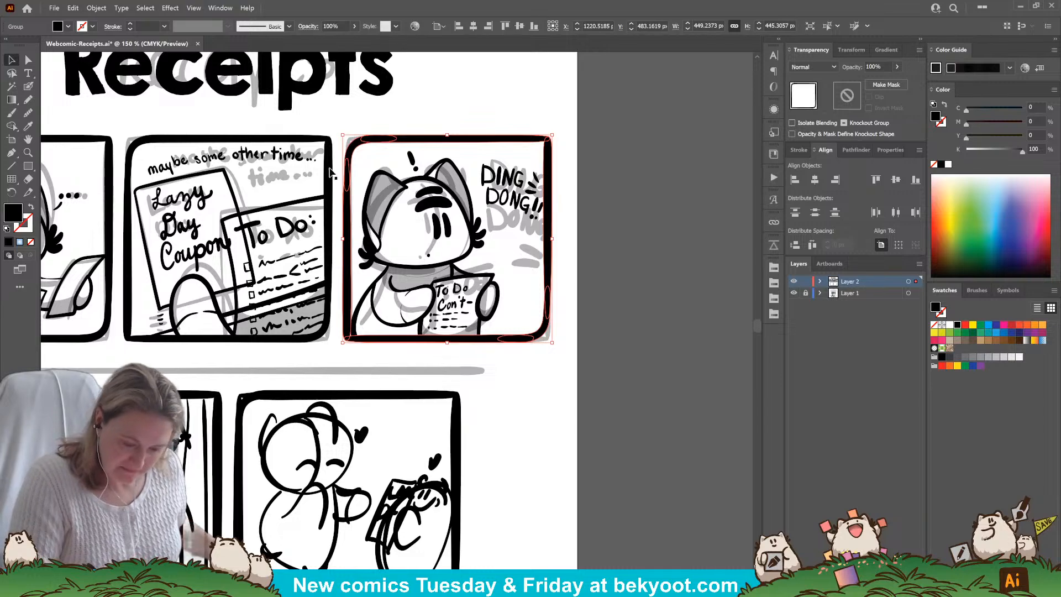
left_click(205, 245, "shift")
left_click(109, 207, "shift")
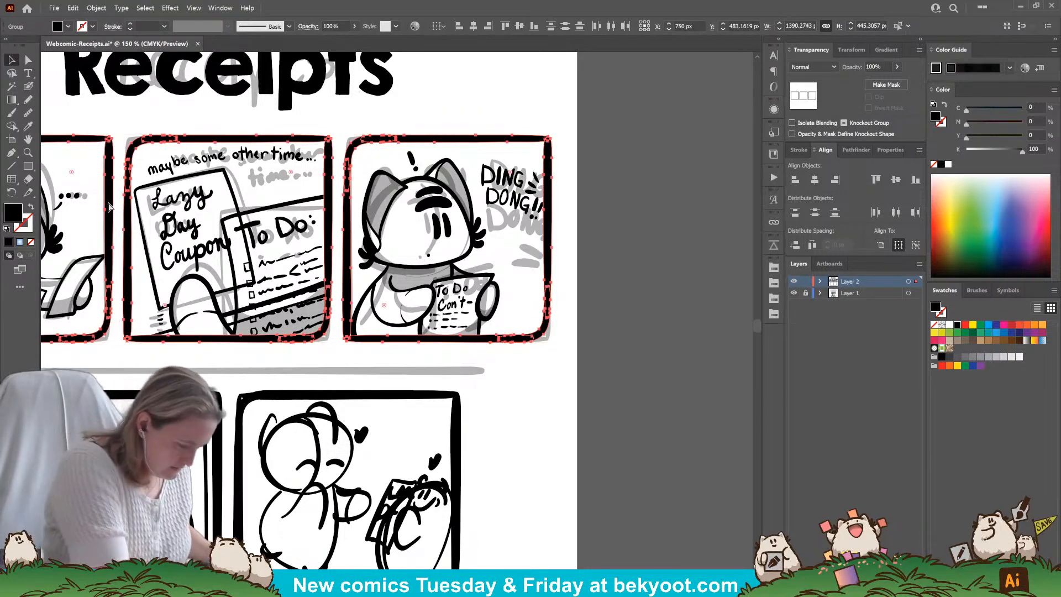
left_click(514, 227)
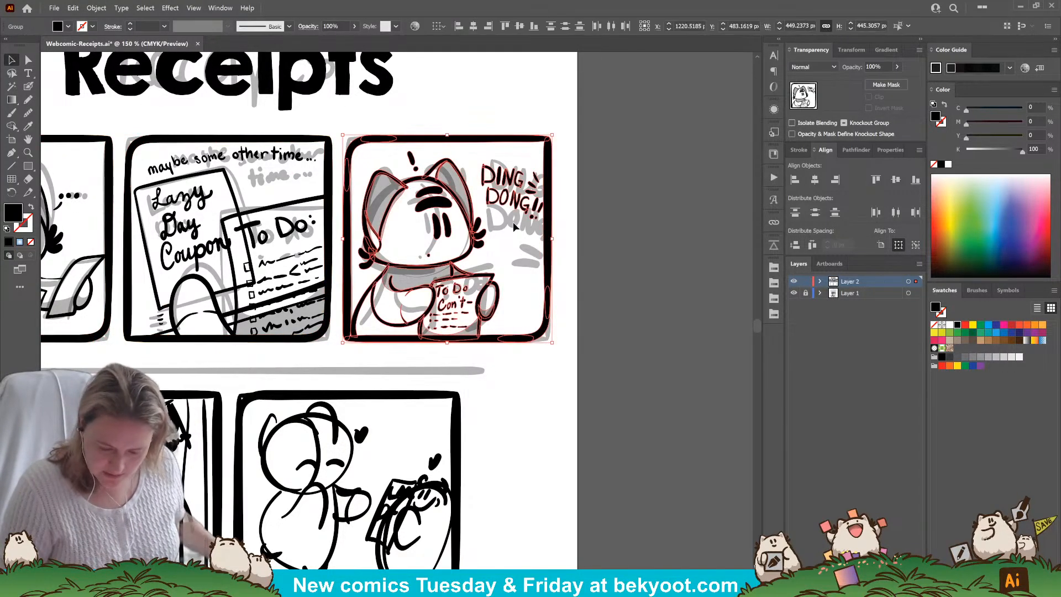
left_click(247, 339)
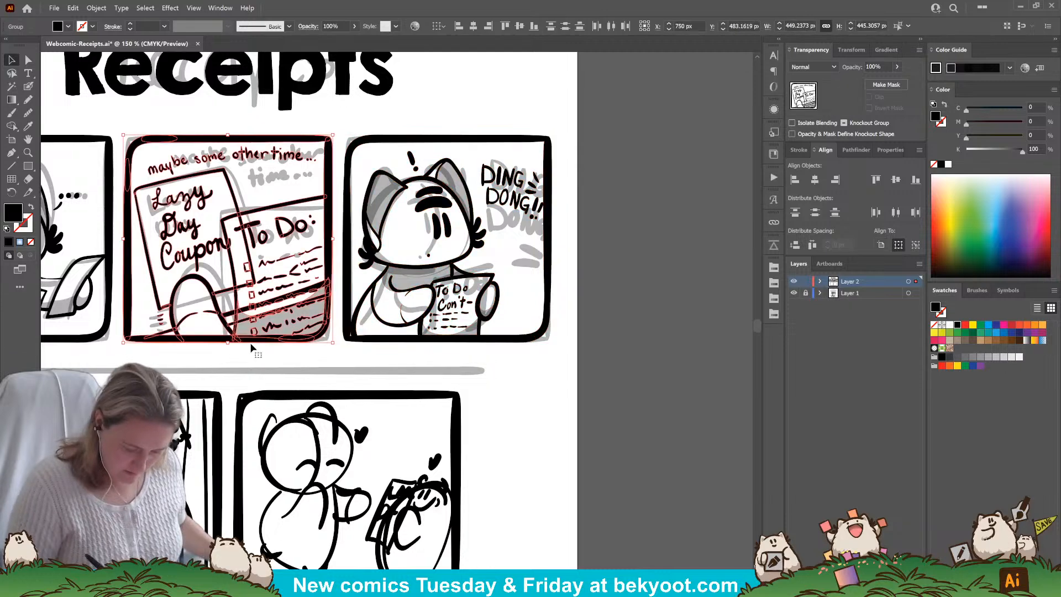
left_click(99, 354)
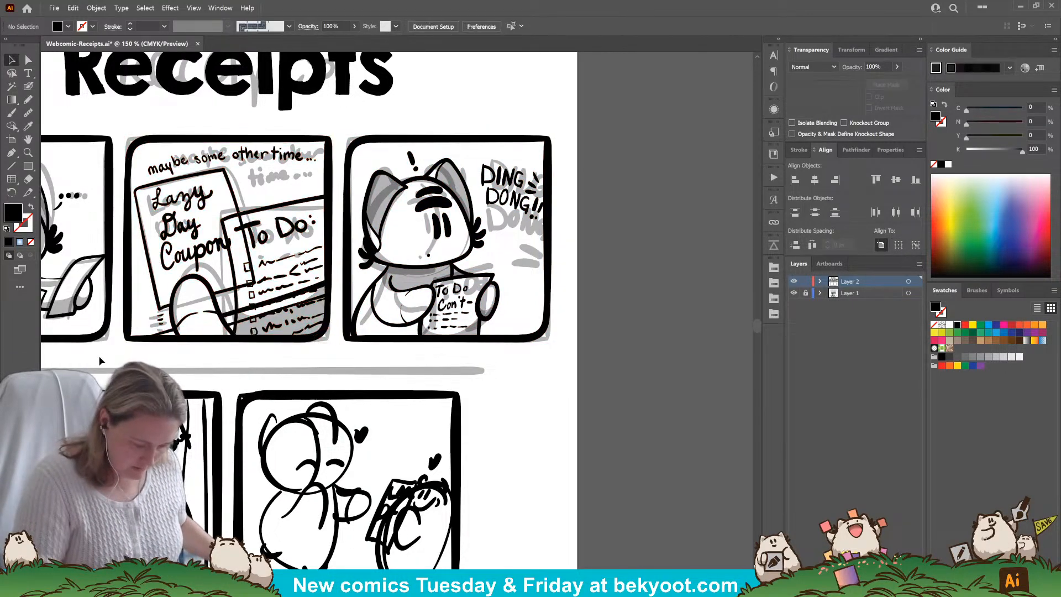
left_click_drag(98, 356, 315, 364)
left_click(243, 344)
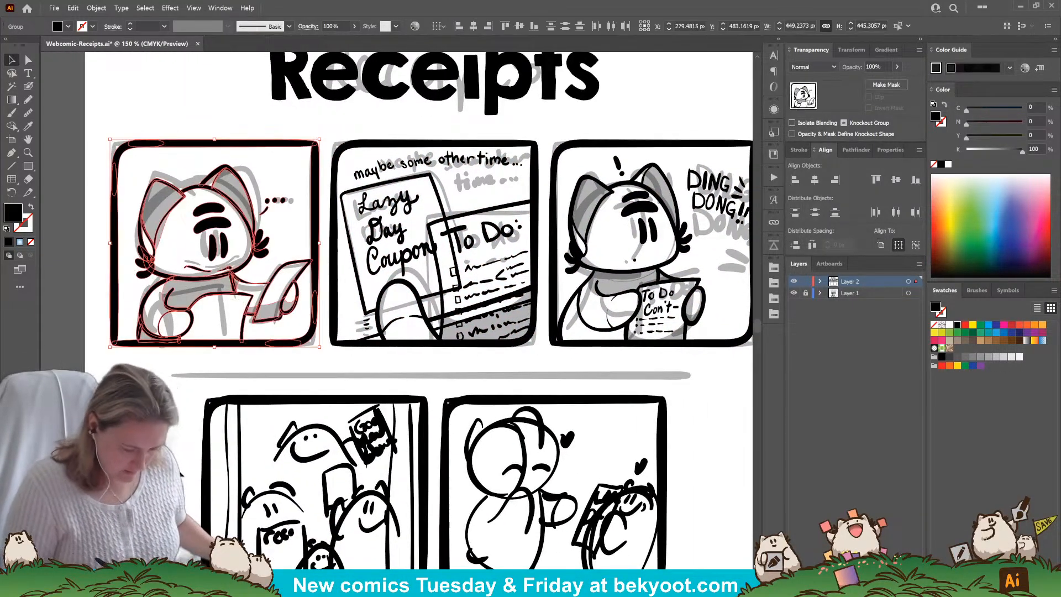
left_click(707, 383)
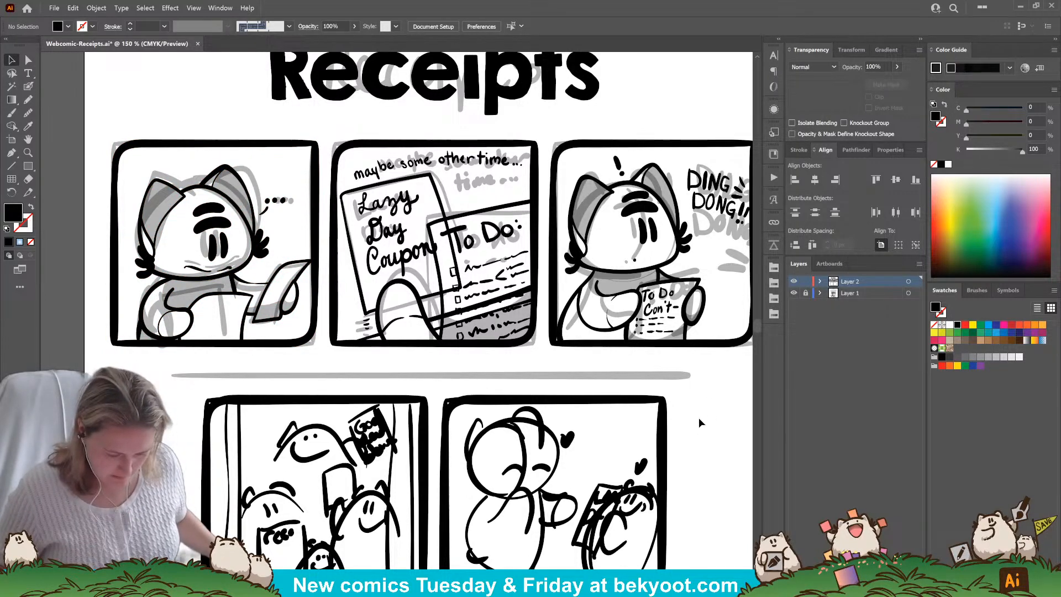
Lock the inked Layer 2 and unlock the sketch on Layer 1.
scroll(690, 443, "down", 5)
scroll(635, 379, "right", 2)
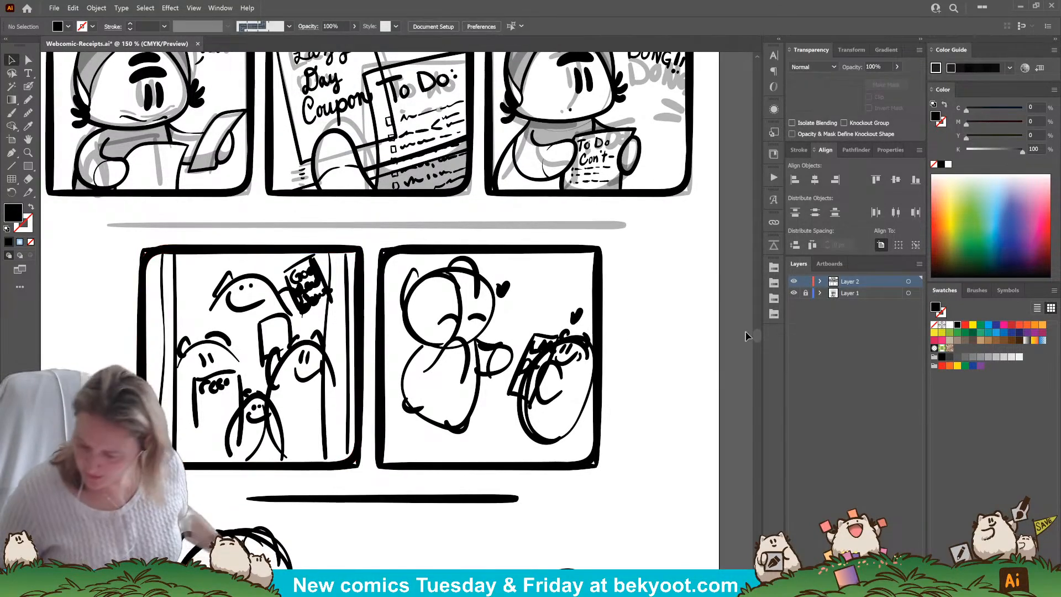
left_click(806, 282)
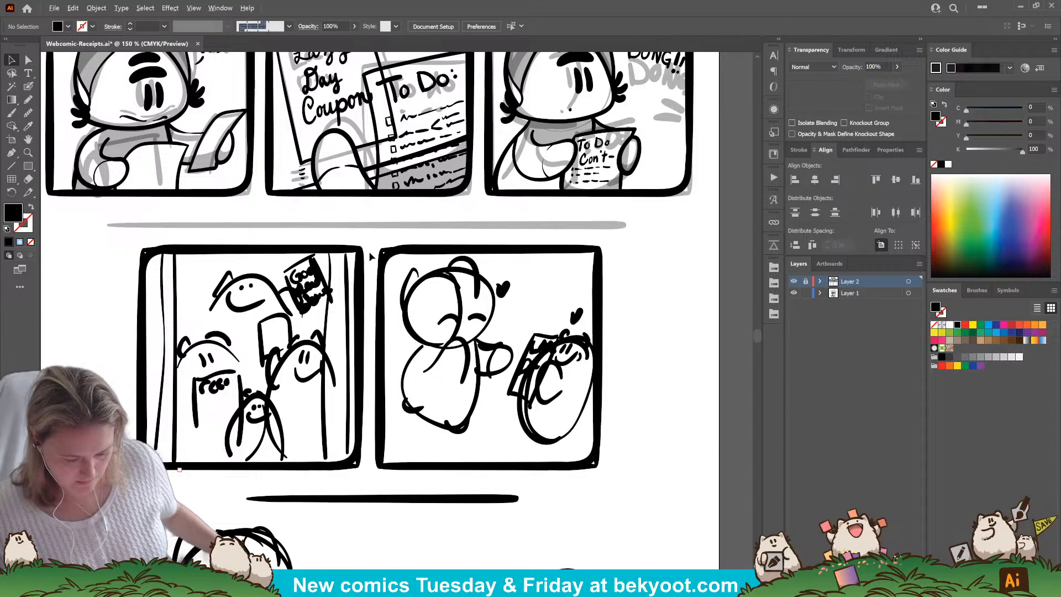
key("ctrl+0")
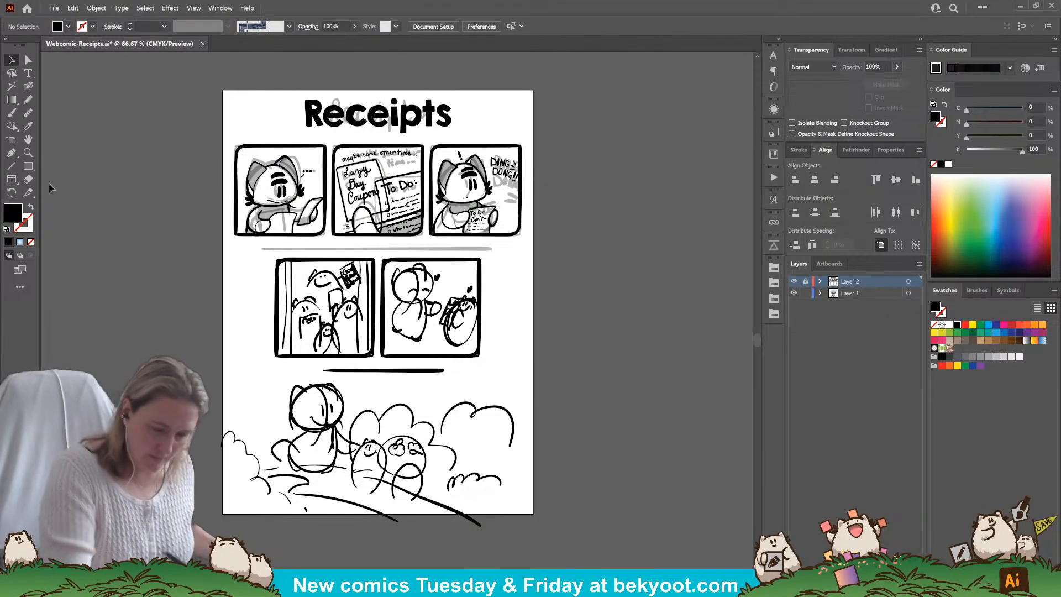
Move the faded top-row sketch off the artboard into the empty canvas on its left side.
key("ctrl+a")
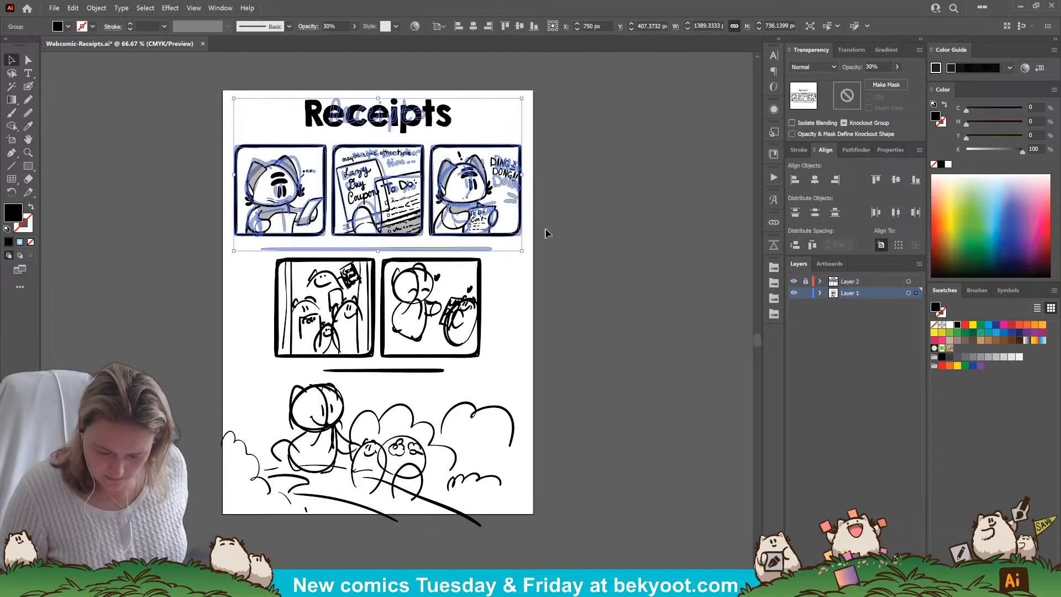
left_click(482, 253)
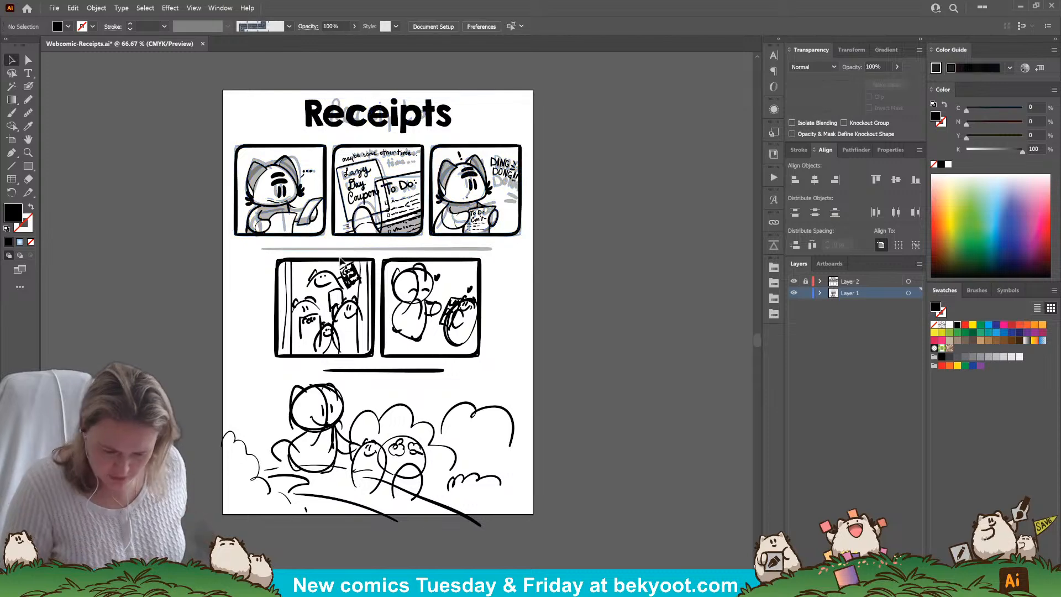
left_click(458, 250)
left_click_drag(469, 255, 88, 254)
left_click(91, 360)
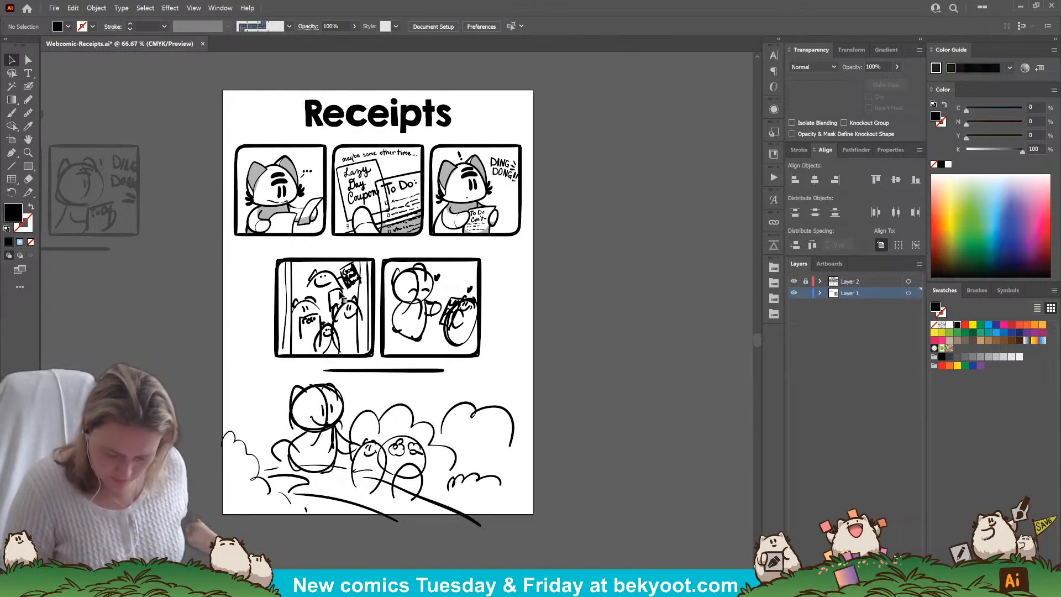
Fade the middle-row sketch and the bottom scene's sketch to 30% opacity.
left_click(356, 312)
left_click(878, 67)
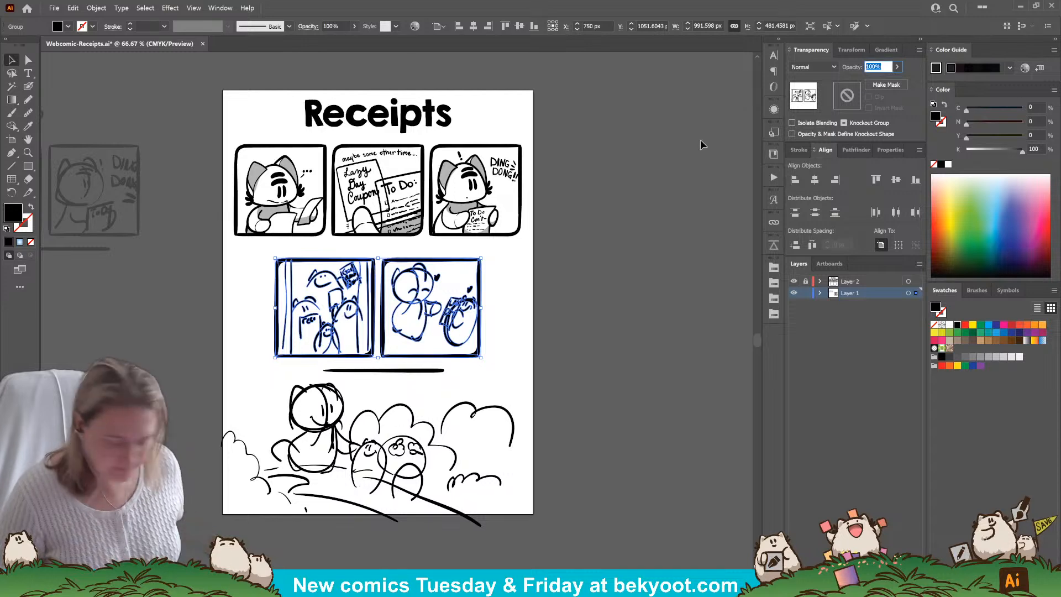
type("30")
key("Return")
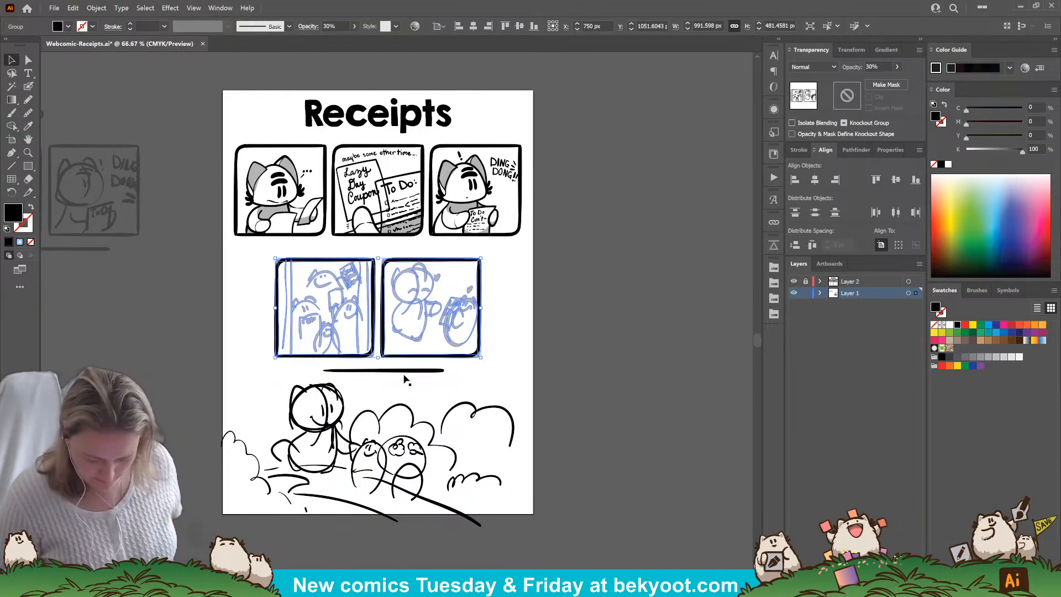
left_click(406, 382)
left_click(878, 67)
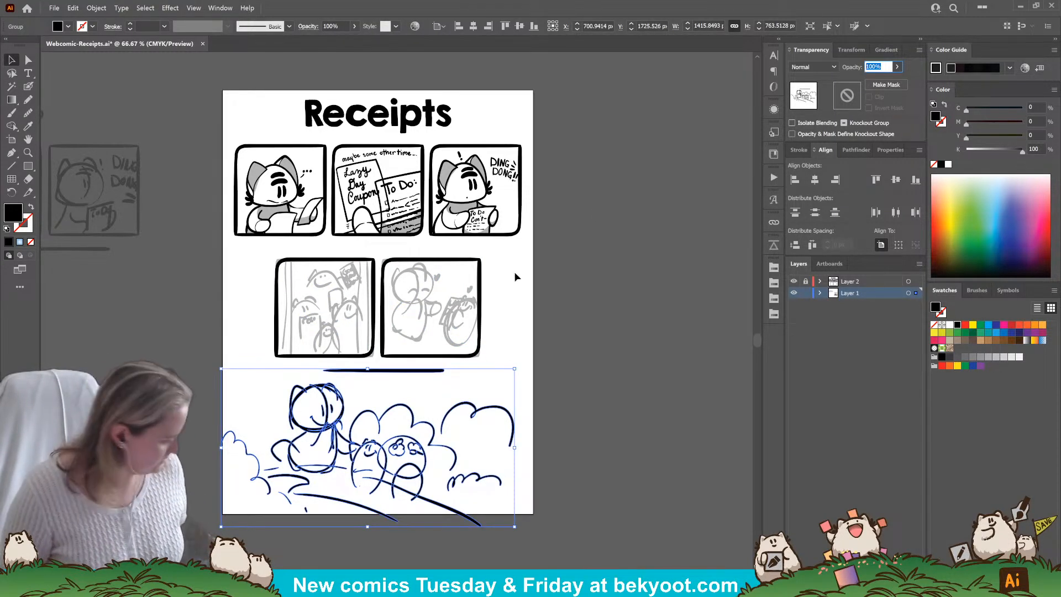
type("30")
key("Return")
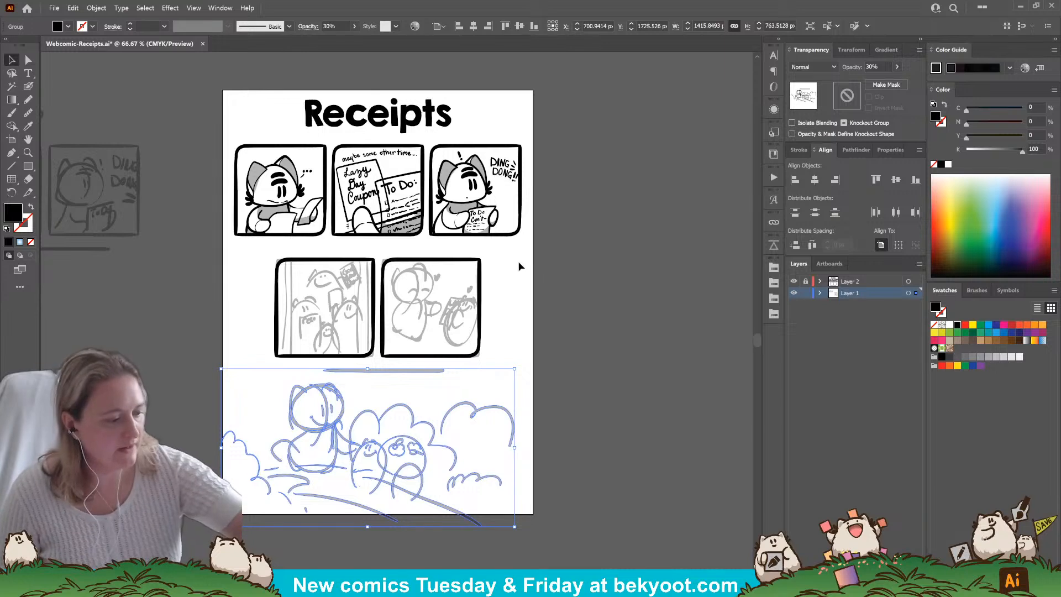
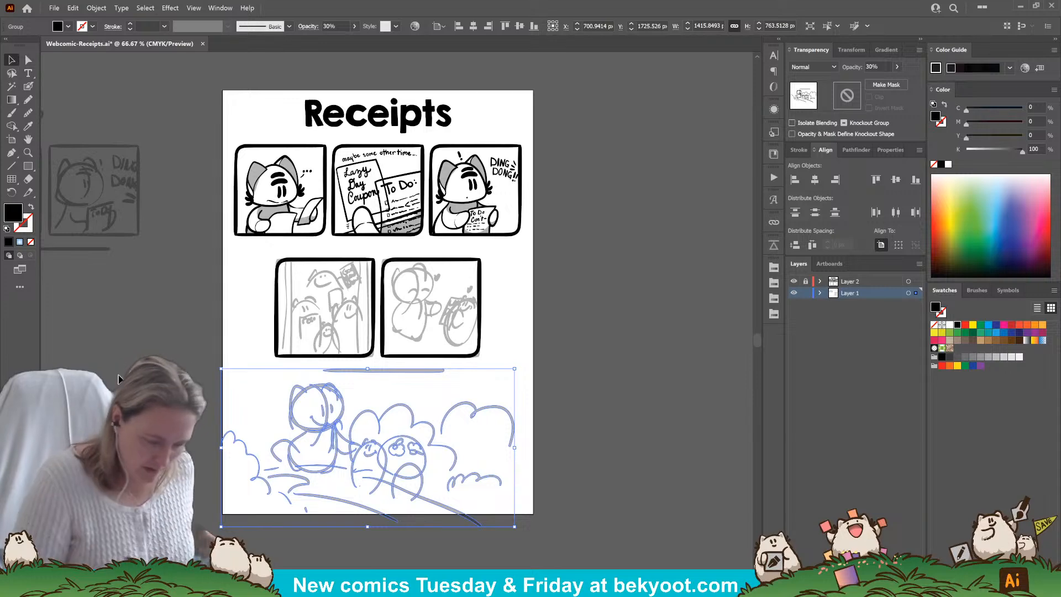
Lock the sketch on Layer 1, unlock Layer 2 and make Layer 2 the active layer.
left_click(806, 294)
left_click(806, 282)
left_click(854, 283)
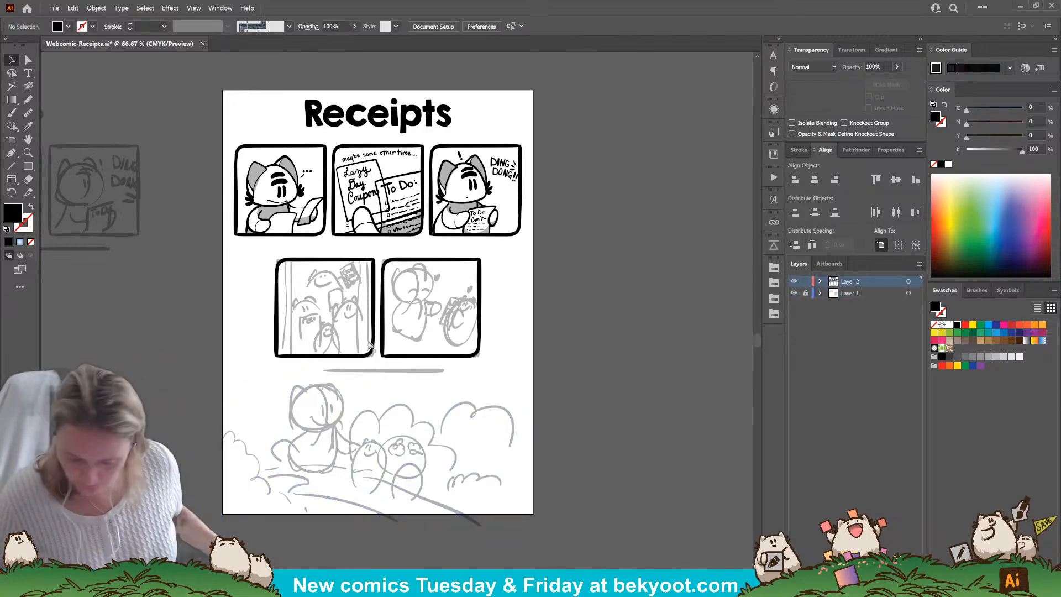
Nudge the three inked top-row panels slightly upward to widen the gap above the middle row.
scroll(287, 167, "up", 1)
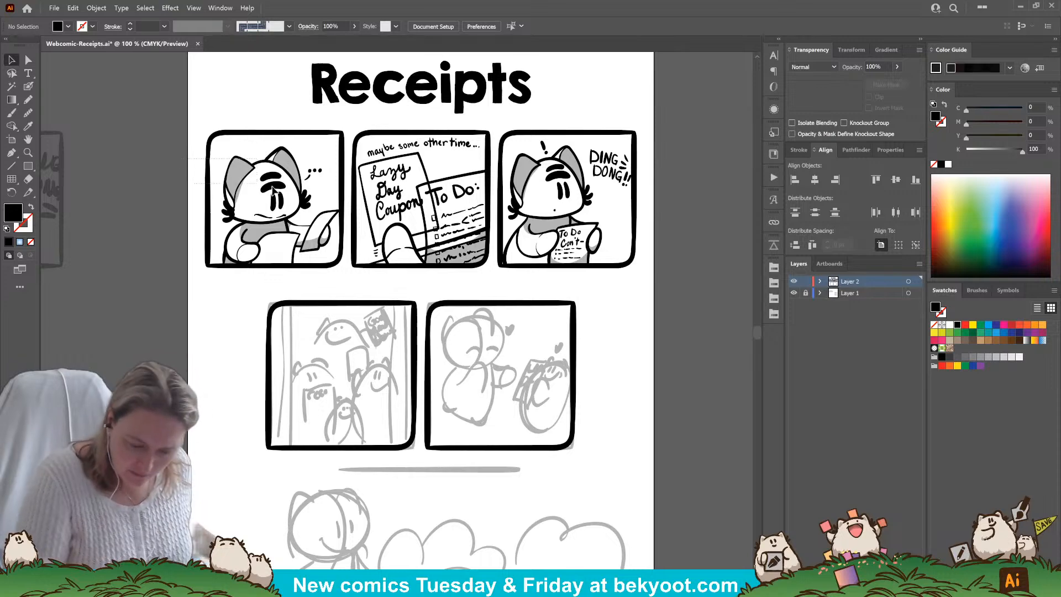
left_click(545, 268)
left_click_drag(543, 267, 543, 262)
left_click(685, 227)
left_click_drag(633, 346, 629, 335)
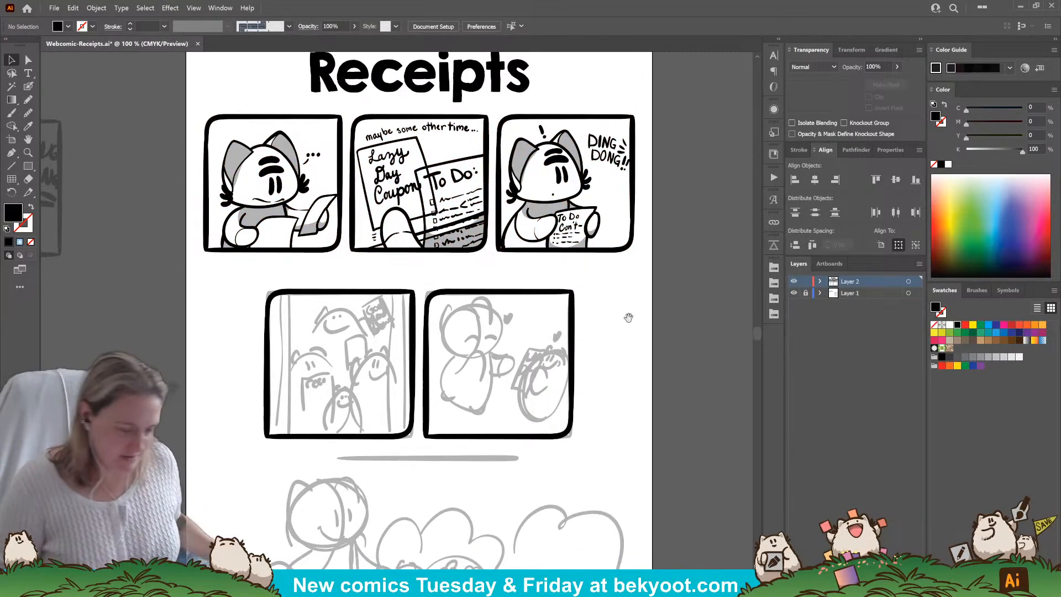
Place a new text line between the top and middle rows and set its font to KG Turning Tables.
key("t")
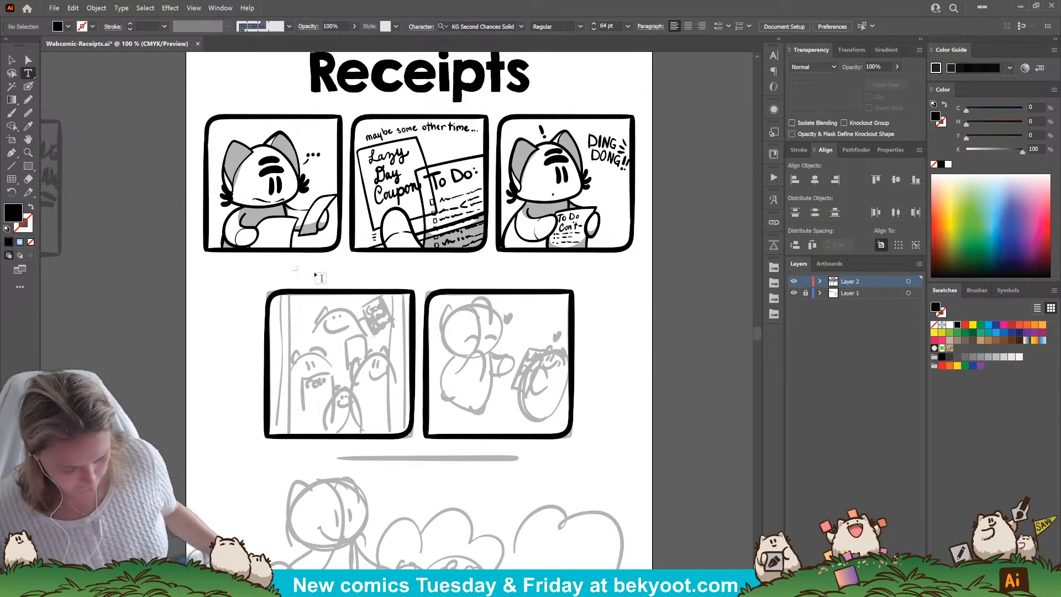
left_click(314, 268)
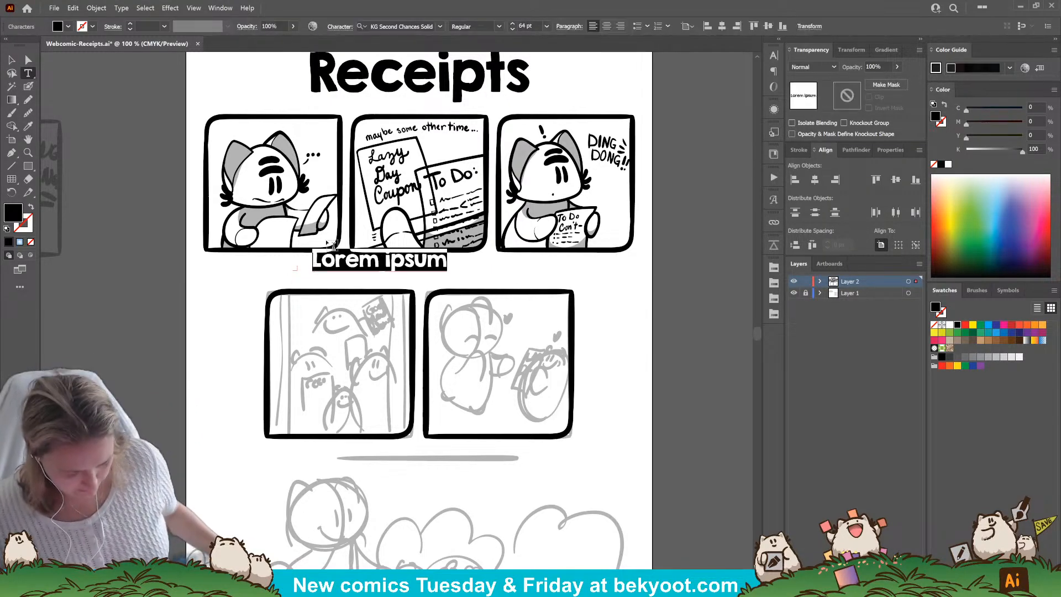
left_click(440, 26)
left_click(535, 225)
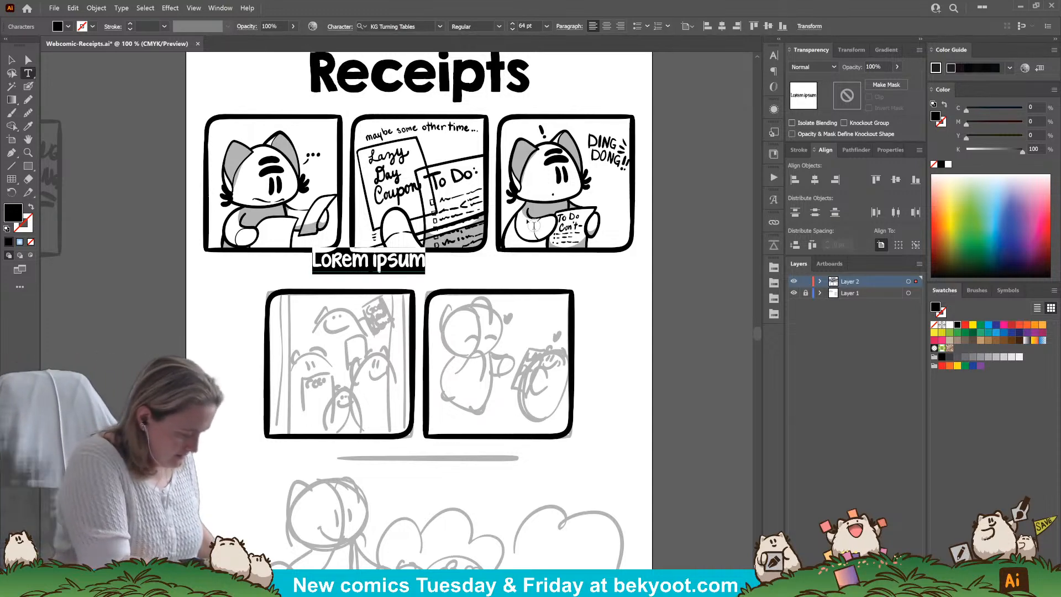
Enter the caption "Sometimes you need a friend to show up with receipts and say..." in the new text line.
type("Soim")
key("BackSpace")
key("BackSpace")
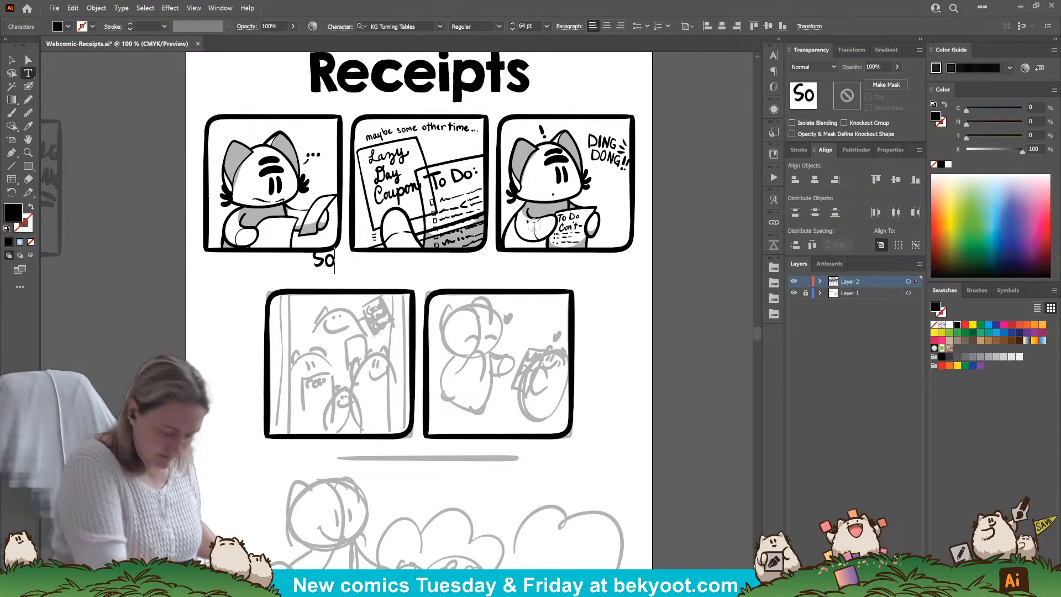
type("metimes")
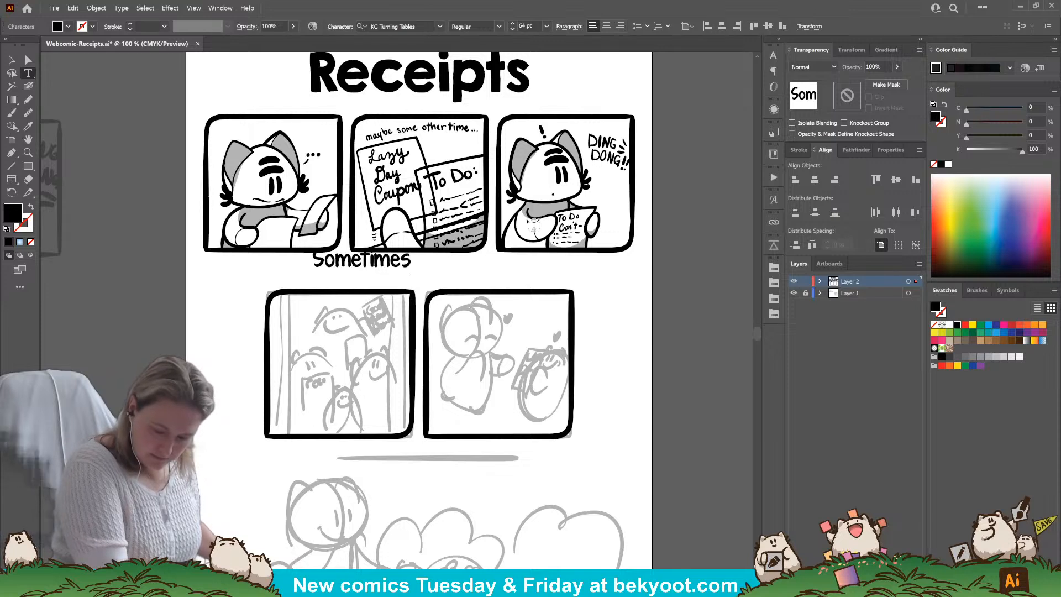
type(" you need")
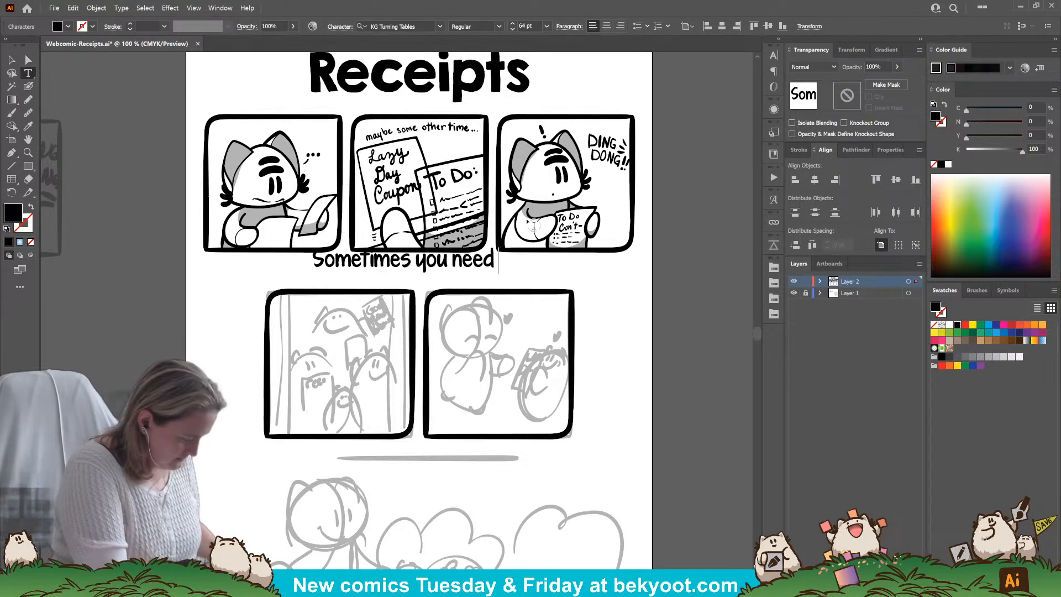
key("BackSpace")
type("sd")
key("BackSpace")
key("BackSpace")
type("d")
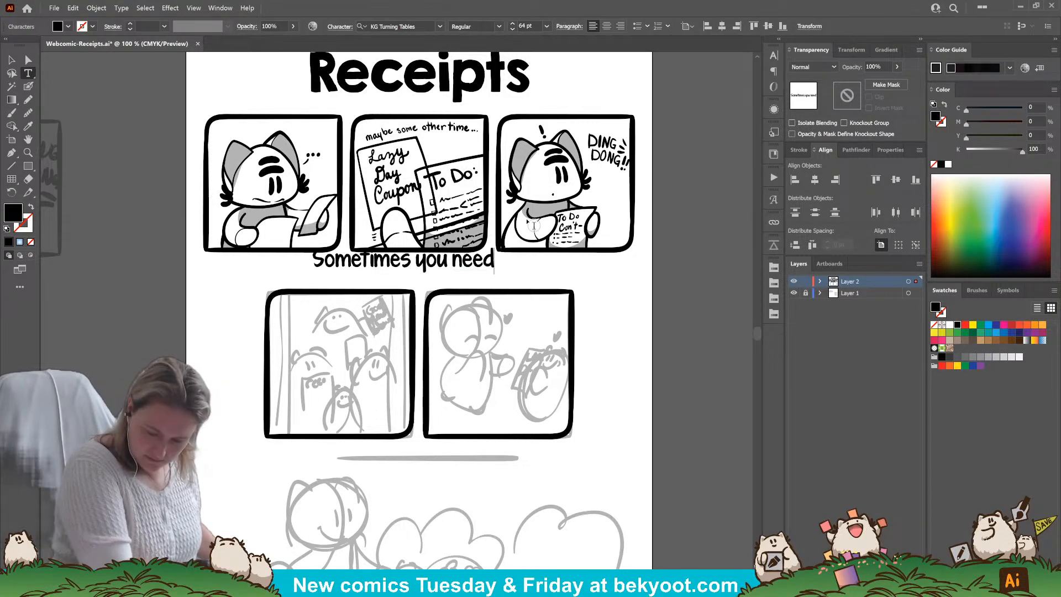
type(" a friend ")
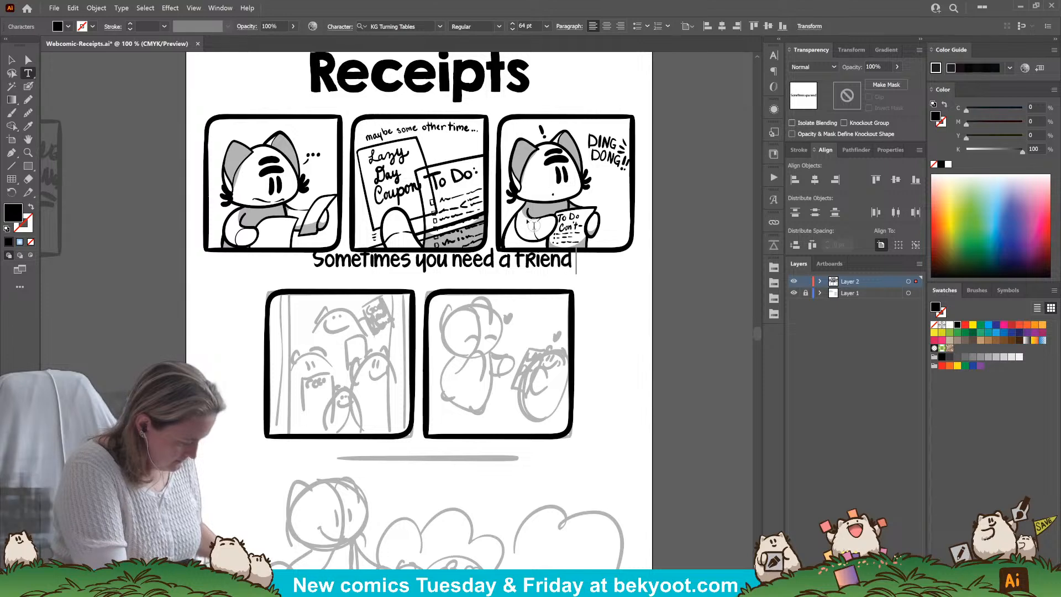
type("to show up")
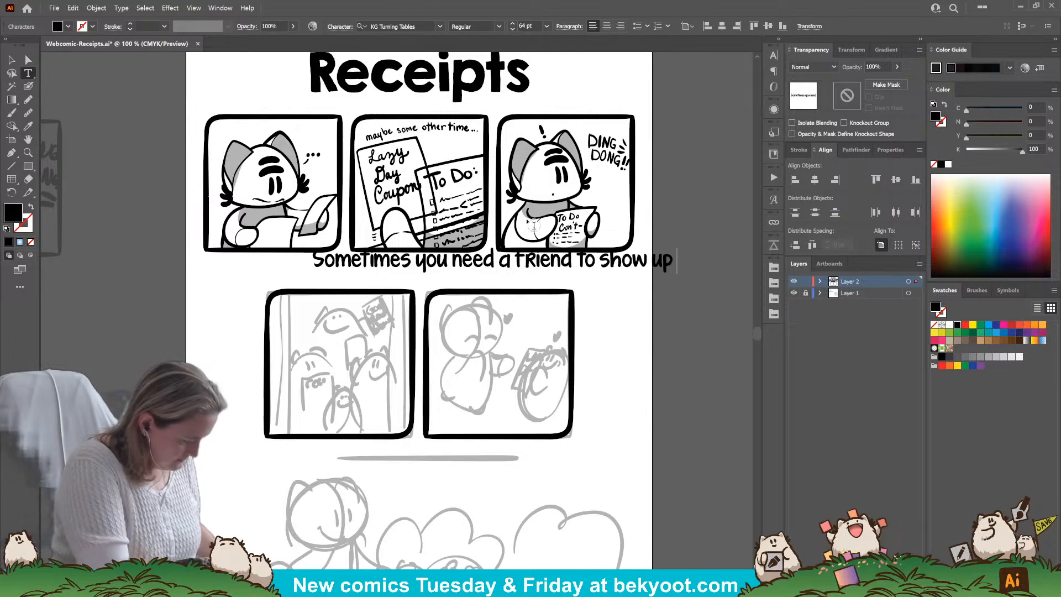
type(" with Rec")
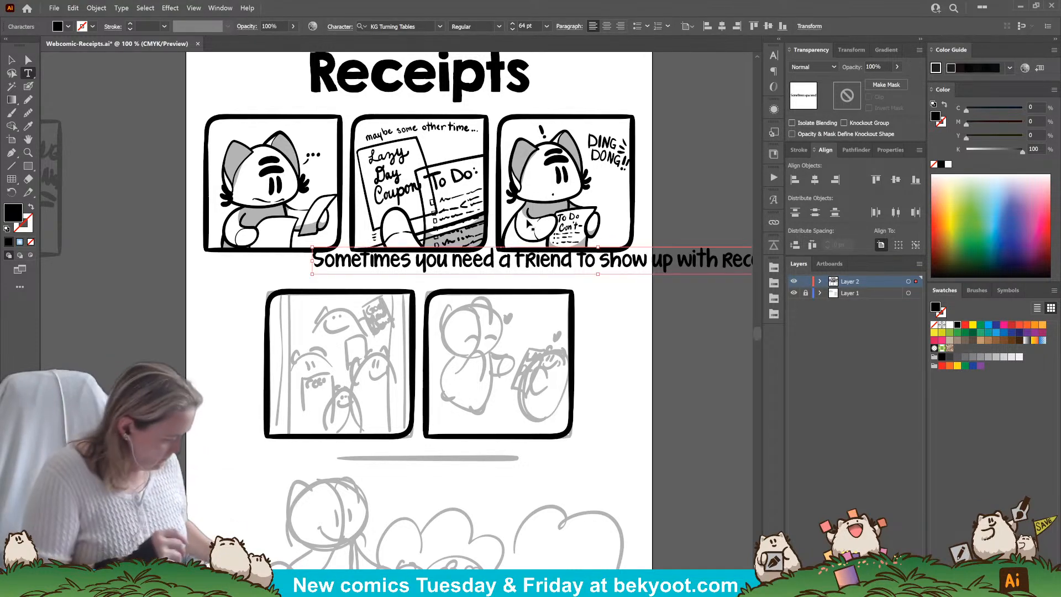
Reduce the caption's font size to 52 pt and move it into the gap beneath the top-row panels.
key("ctrl+a")
key("ctrl+shift+comma")
key("ctrl+shift+comma")
key("ctrl+shift+comma")
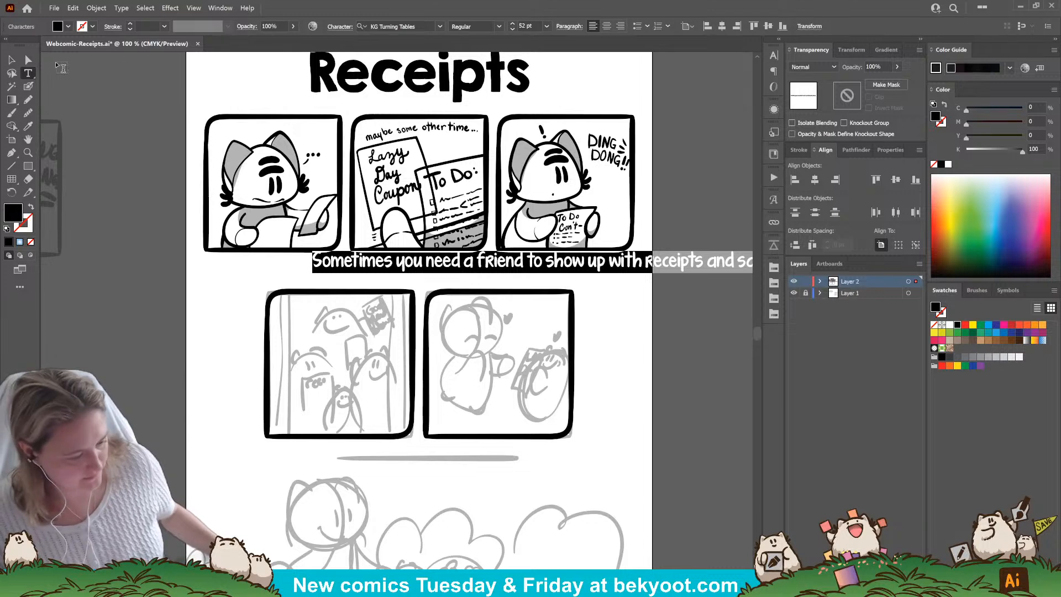
left_click(12, 60)
left_click_drag(594, 266, 491, 274)
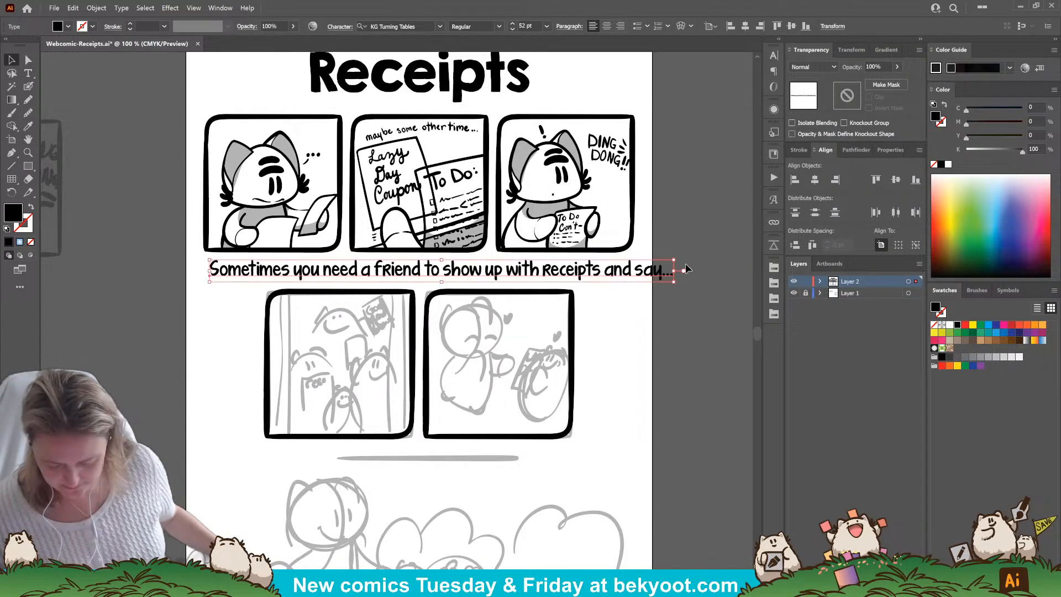
Scale the caption to about 43.5 pt and centre it between the top and middle panel rows.
left_click_drag(673, 260, 571, 265)
left_click_drag(475, 273, 511, 276)
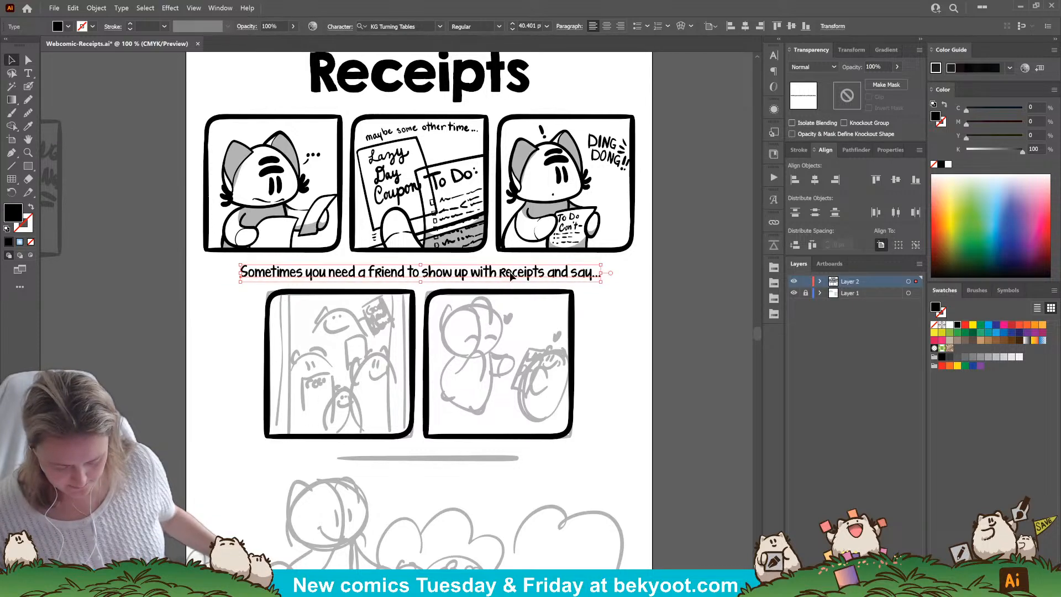
left_click_drag(601, 266, 615, 261)
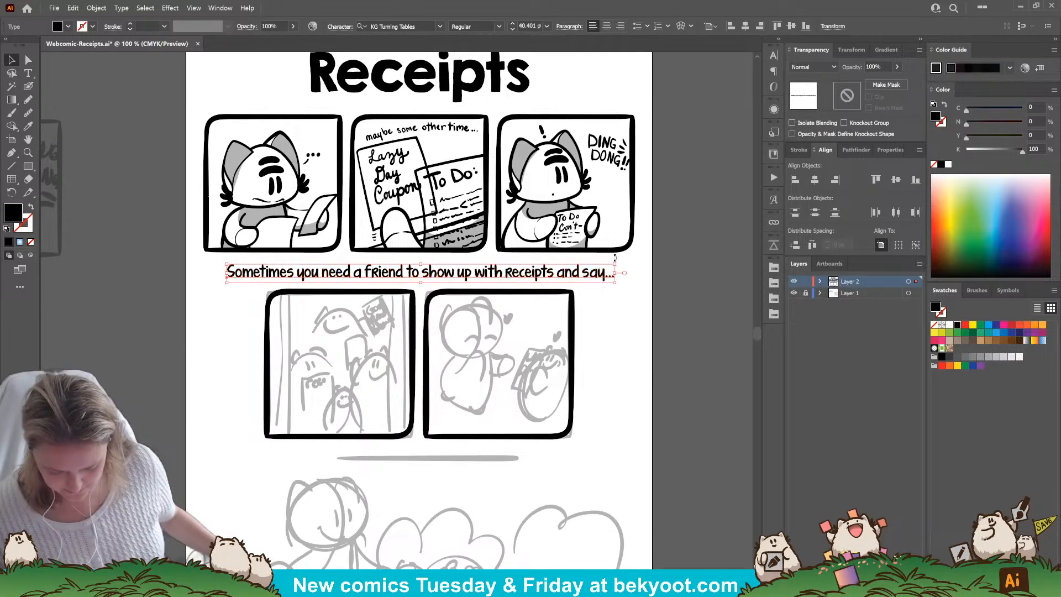
left_click_drag(539, 276, 546, 278)
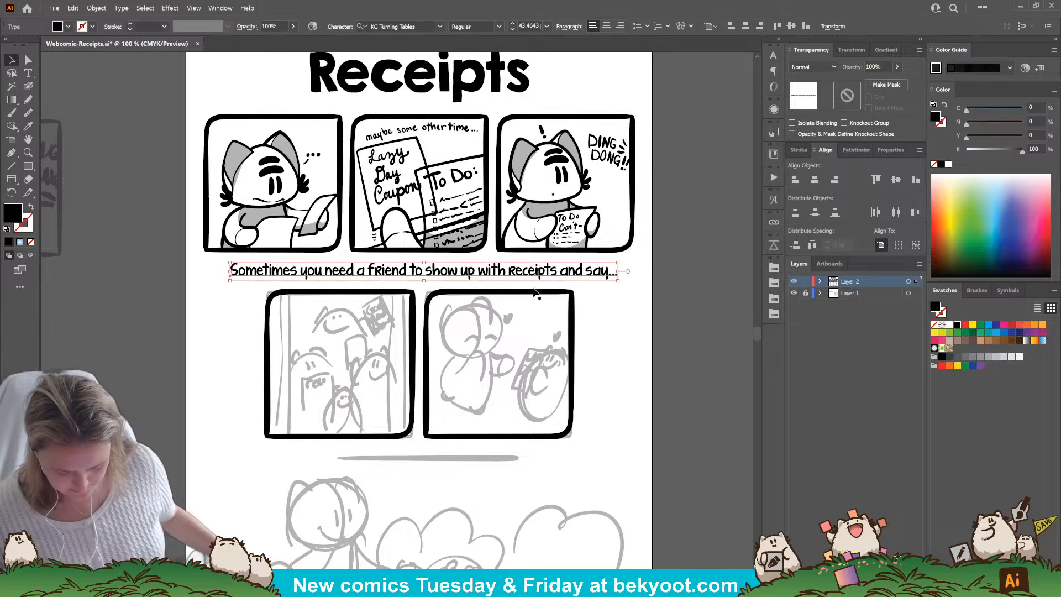
Duplicate the caption straight down onto the sketched line beneath the two middle panels.
key("ctrl+minus")
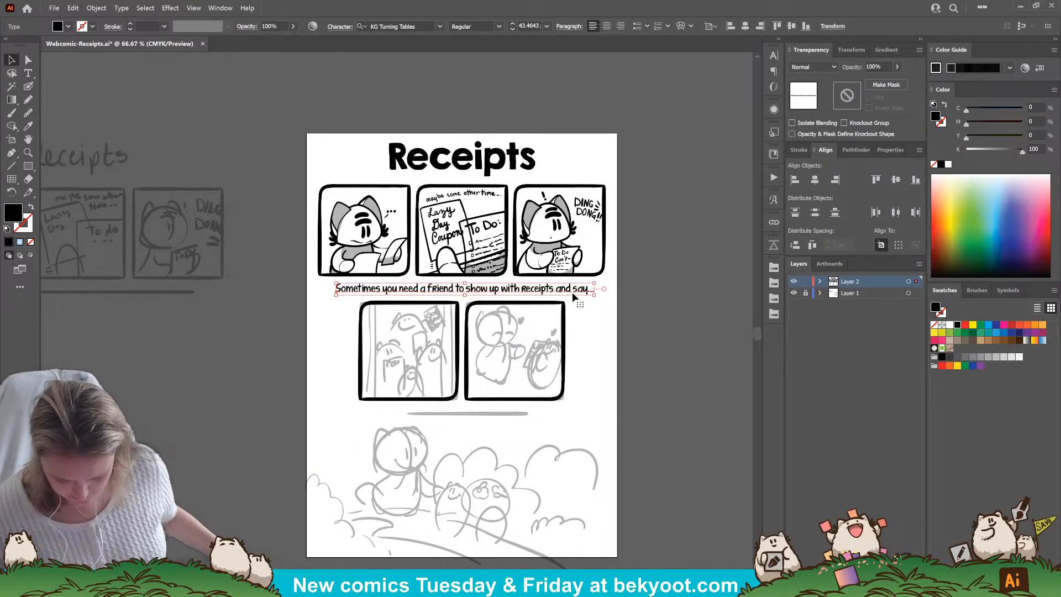
left_click(585, 353)
left_click_drag(552, 292, 557, 417)
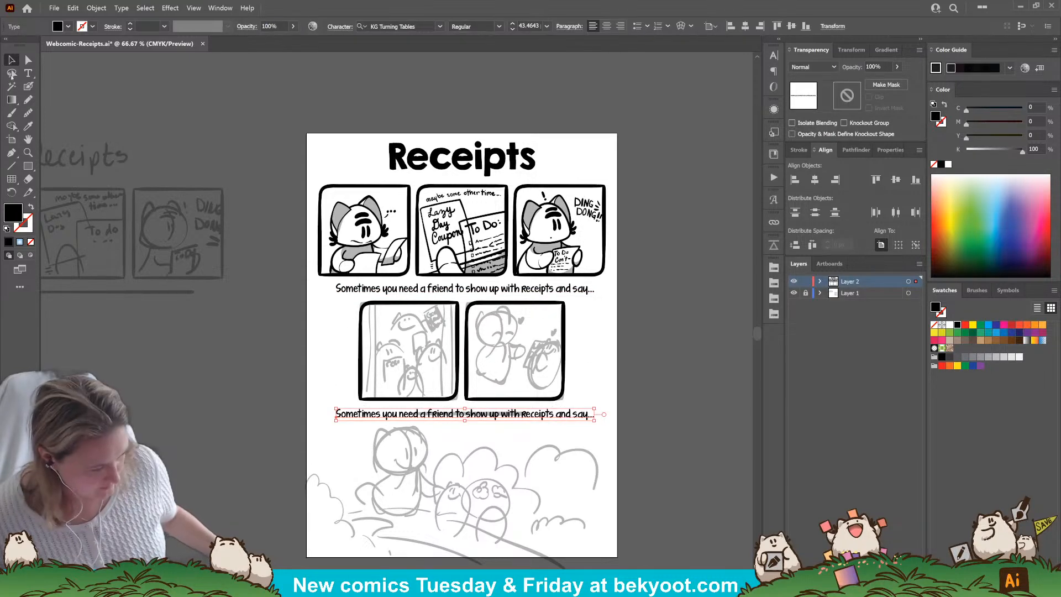
Replace the duplicated caption's text with "it's ok to take a lazy day." and centre it beneath the middle panels.
key("t")
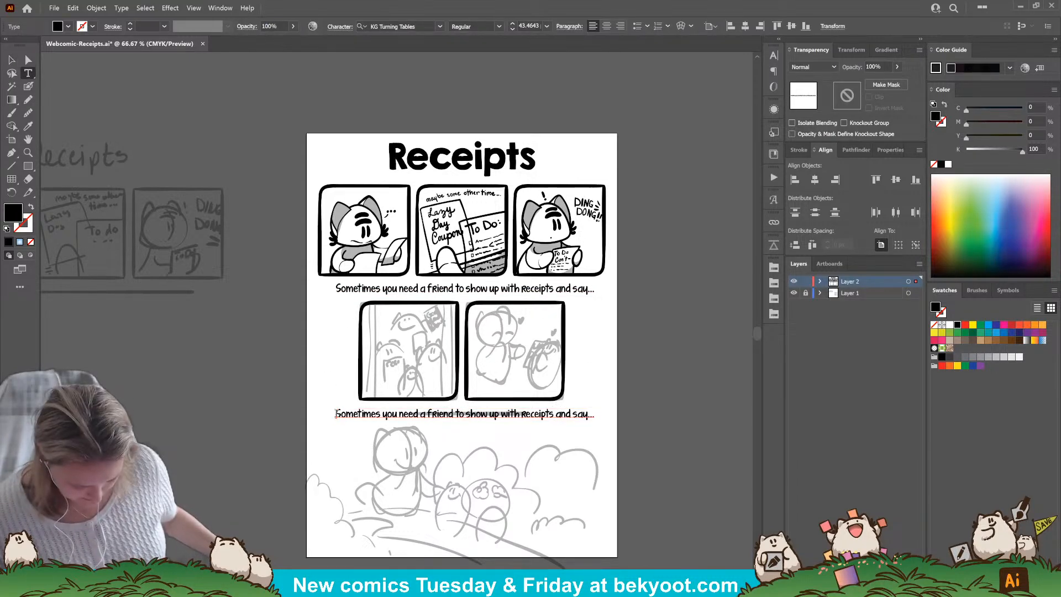
left_click_drag(336, 414, 685, 427)
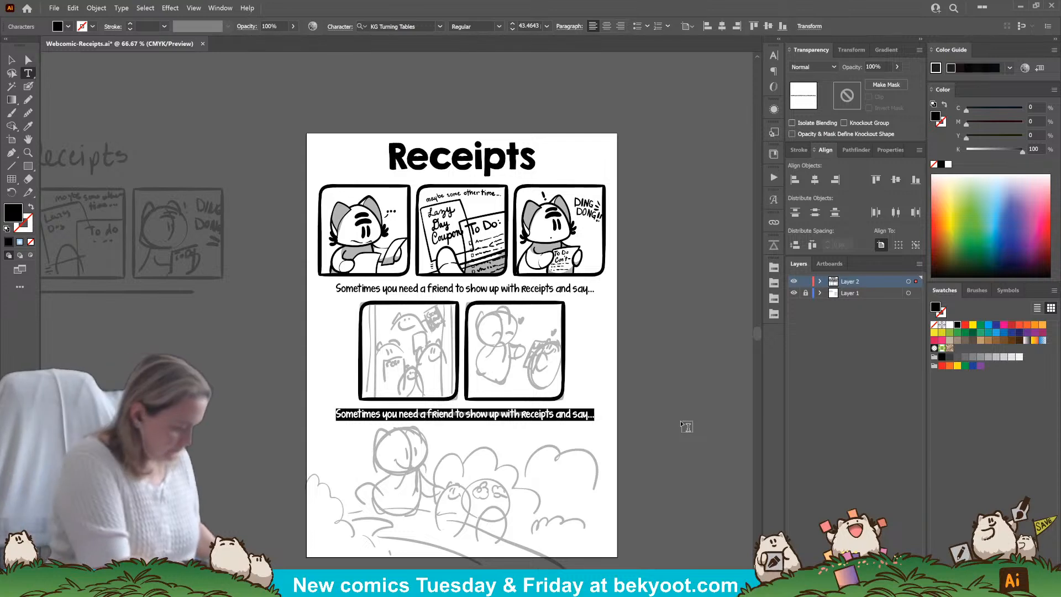
type("it's ok to")
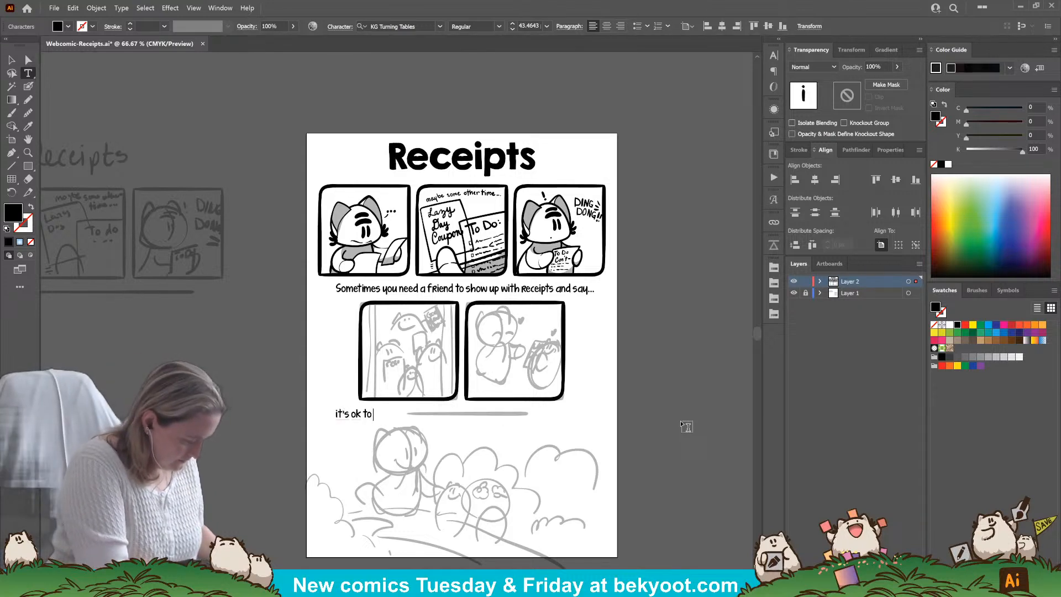
type(" take a lazy d")
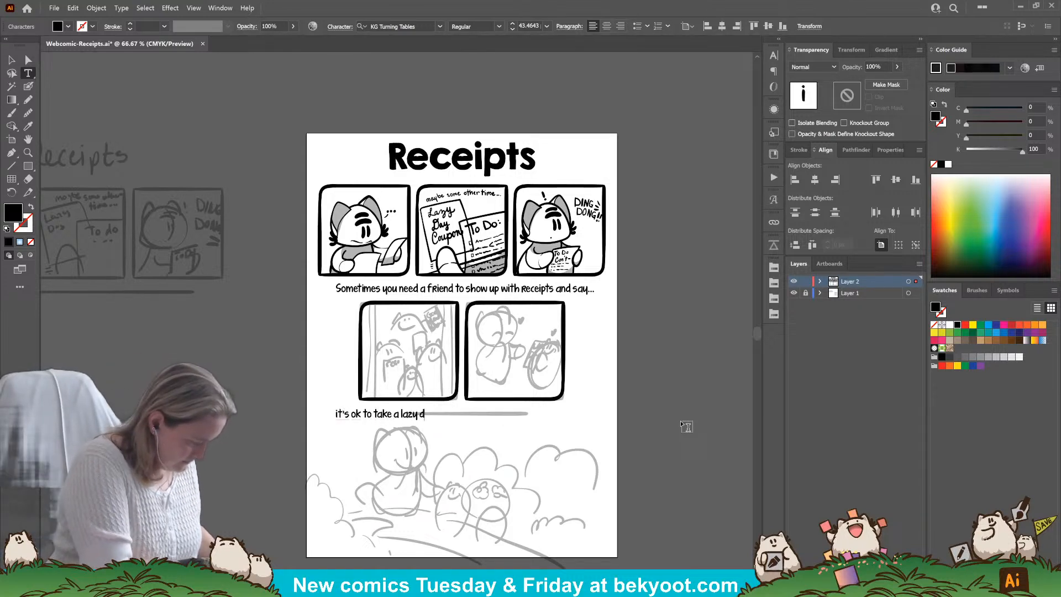
type("ay.")
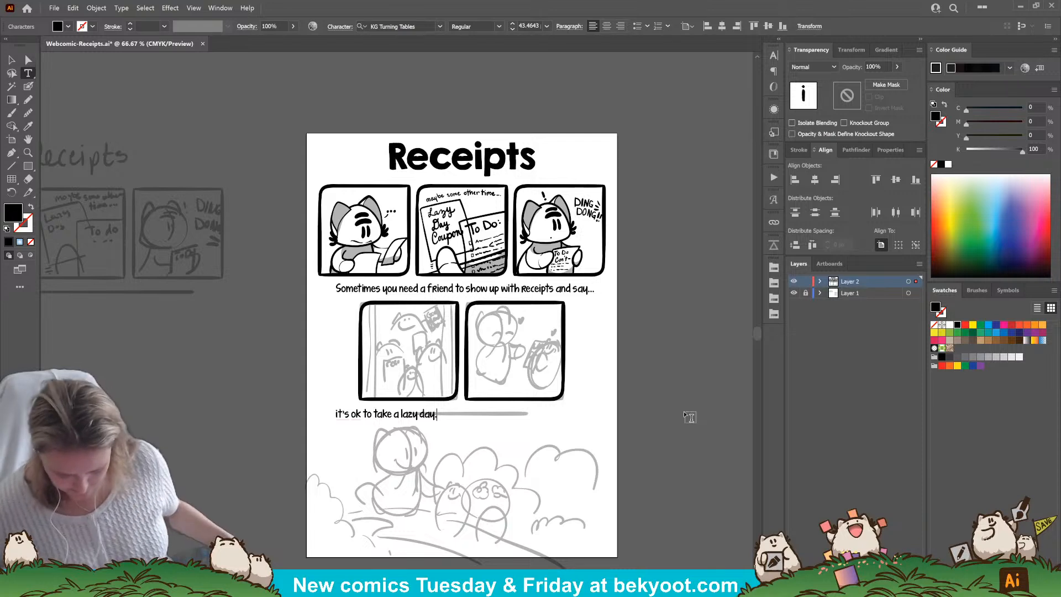
left_click(12, 59)
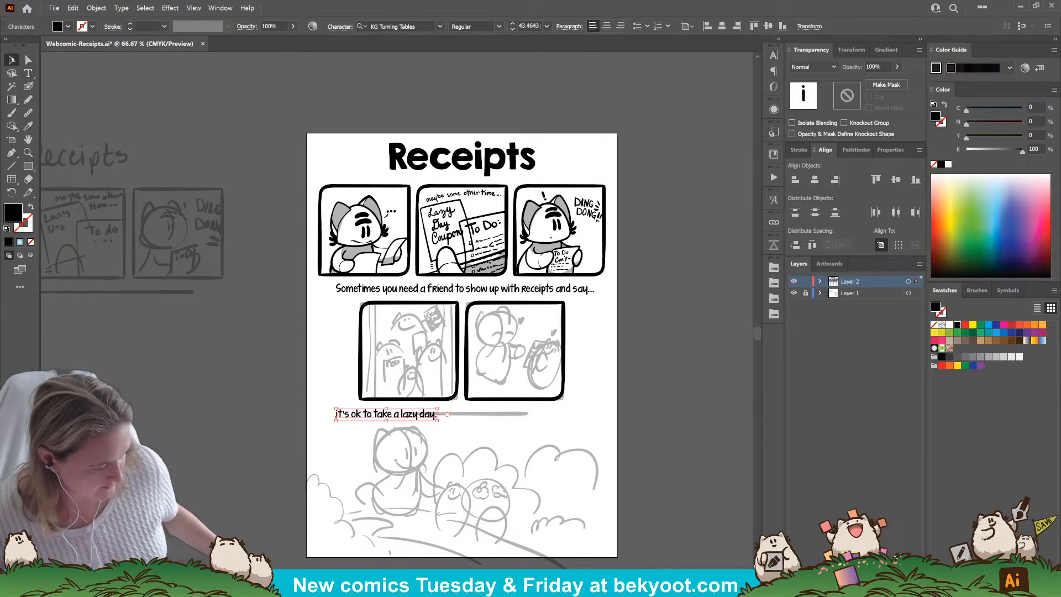
left_click_drag(395, 413, 473, 424)
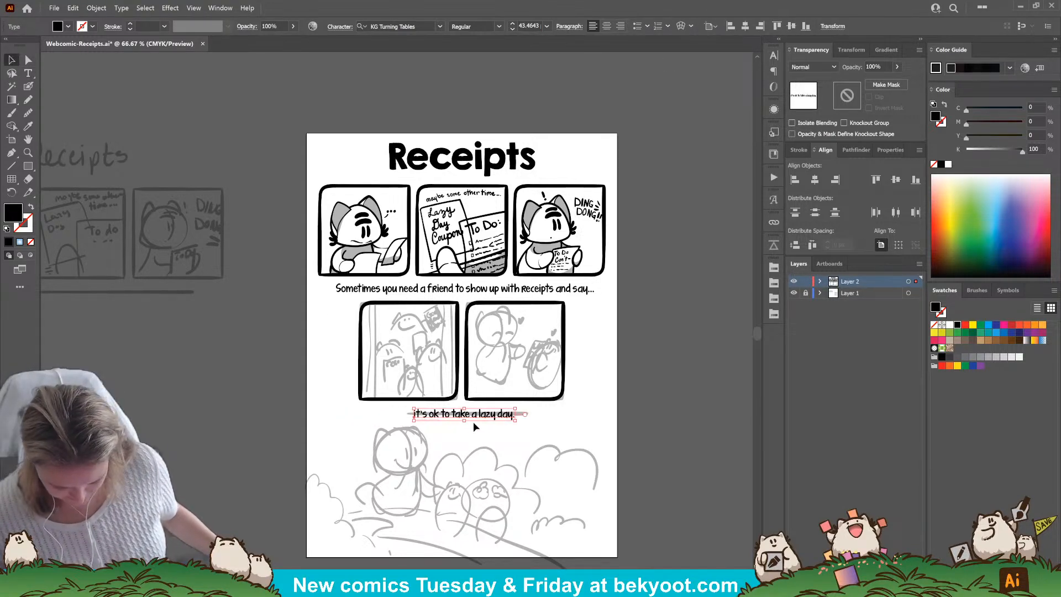
Ink pairs of vertical door-frame lines along both sides of the left middle panel with the Blob Brush.
left_click(605, 434)
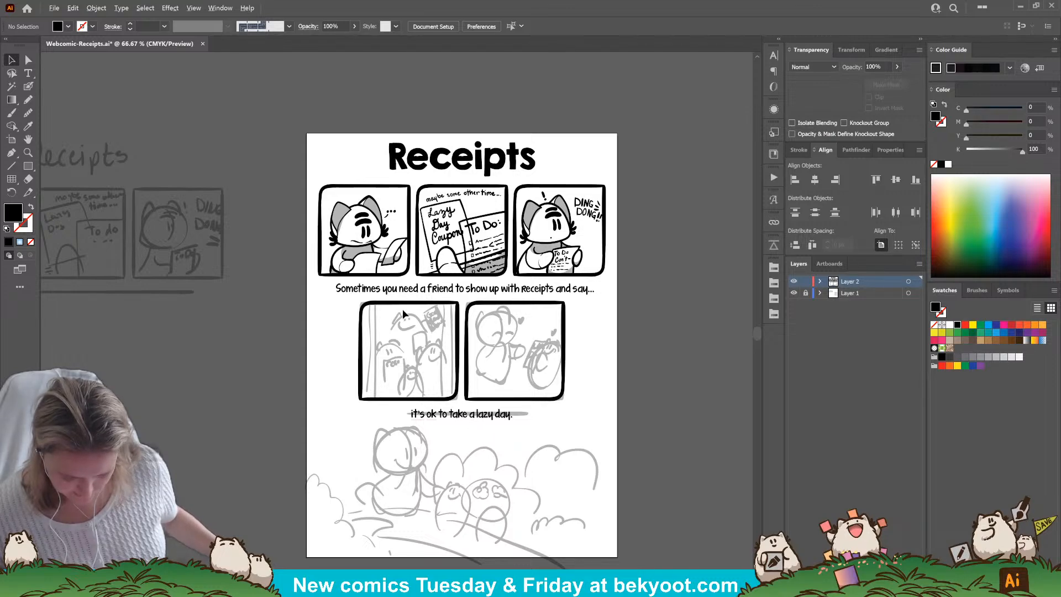
scroll(467, 326, "up", 2)
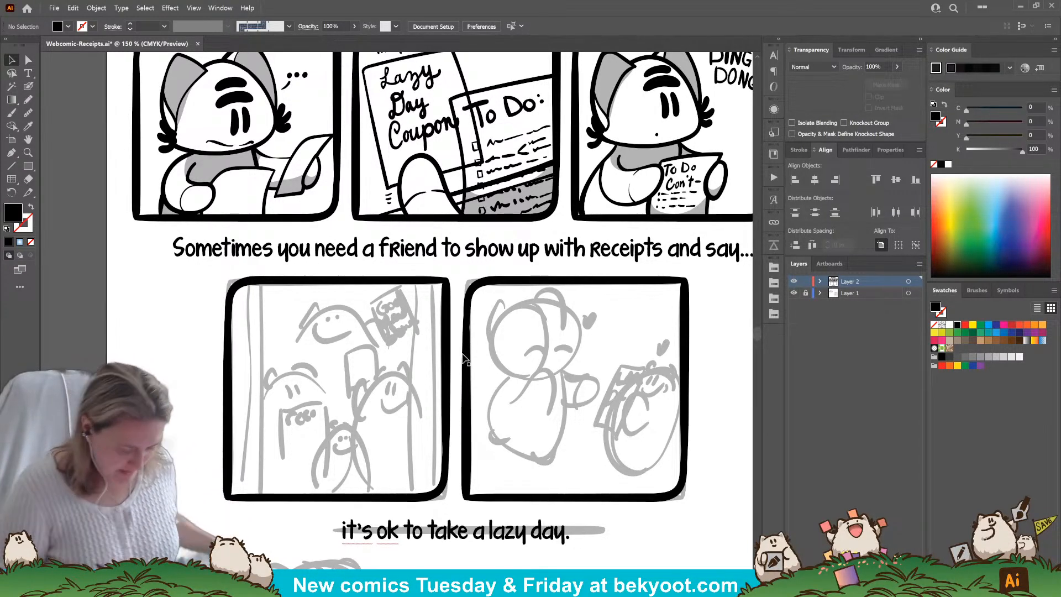
left_click(29, 89)
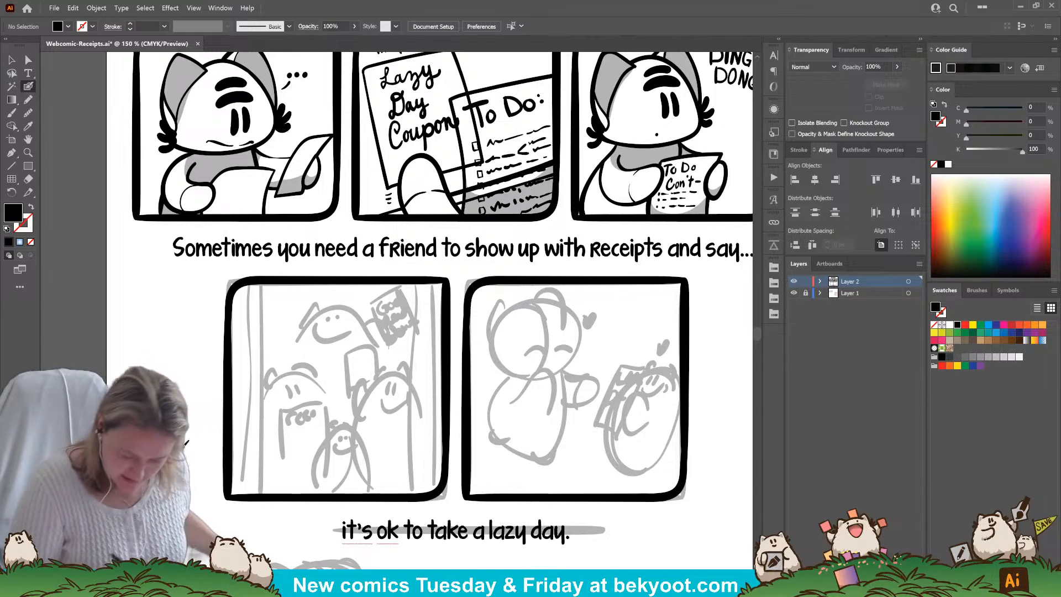
scroll(286, 492, "down", 2)
mouse_move(263, 251)
left_mouse_down()
mouse_move(266, 464)
mouse_move(251, 271)
mouse_move(247, 464)
left_mouse_up()
left_click_drag(421, 248, 418, 464)
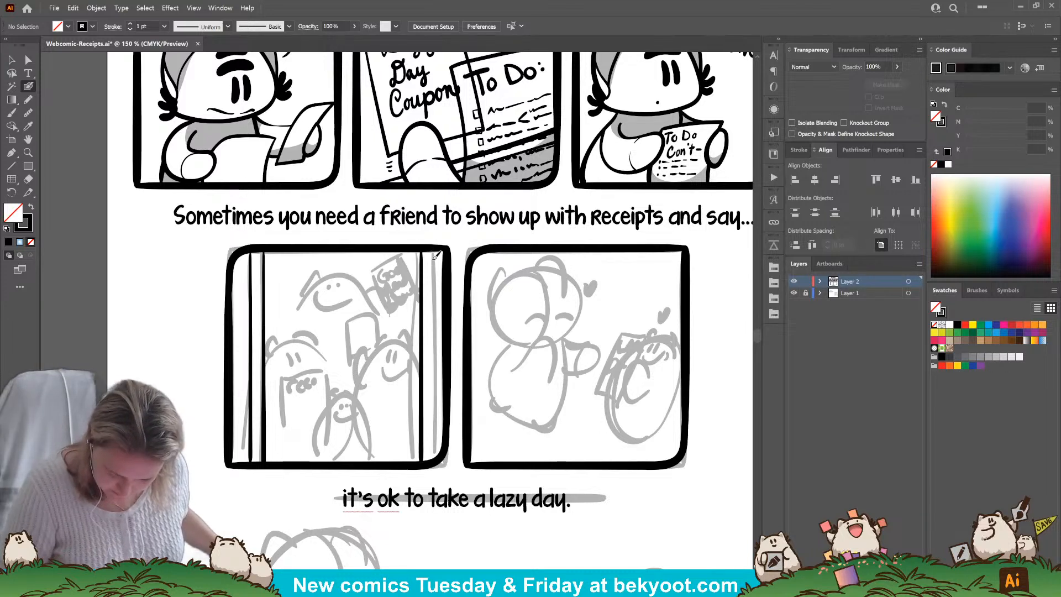
left_click_drag(434, 253, 442, 446)
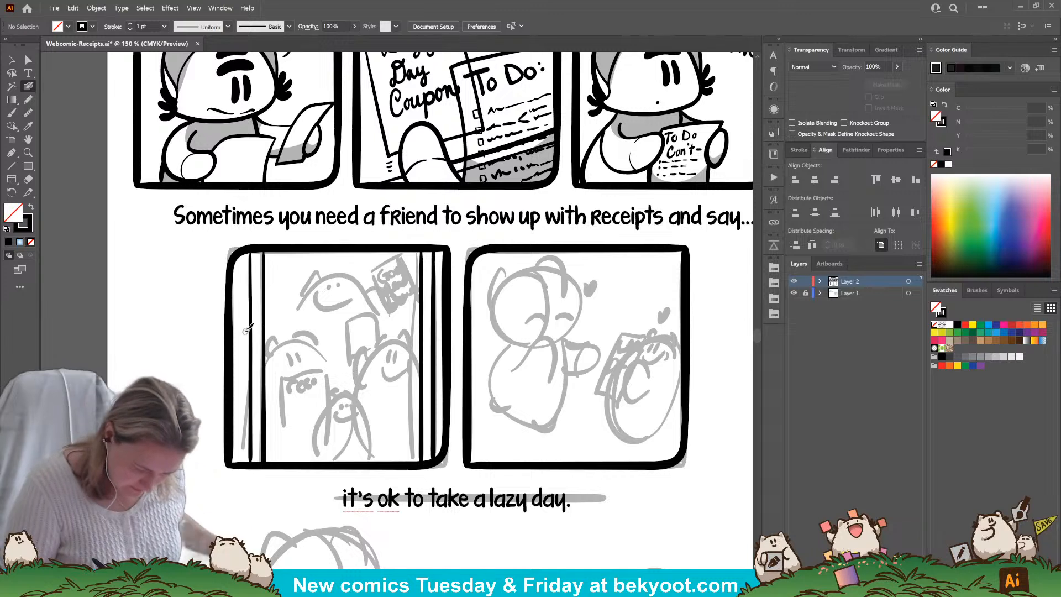
Shift the left pair of door-frame lines slightly outward and delete its outer line.
left_click_drag(262, 252, 259, 463)
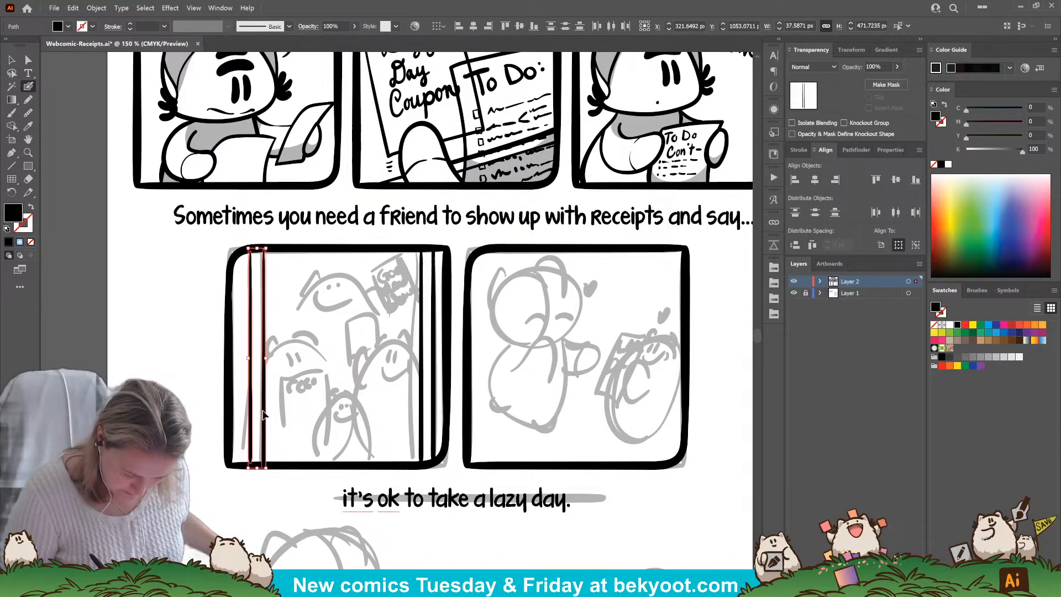
left_click_drag(247, 252, 246, 463)
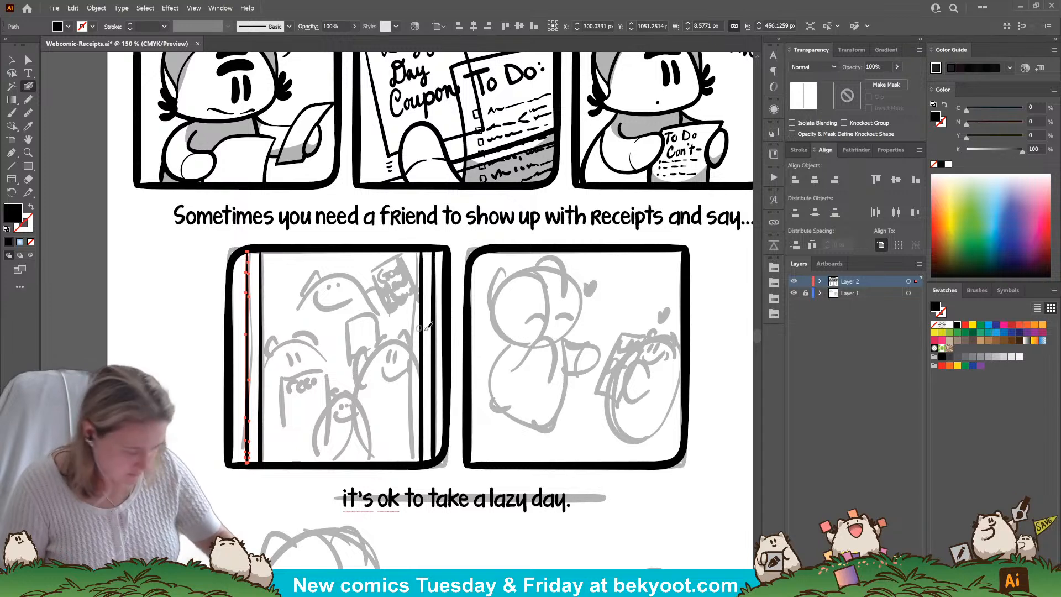
key("Delete")
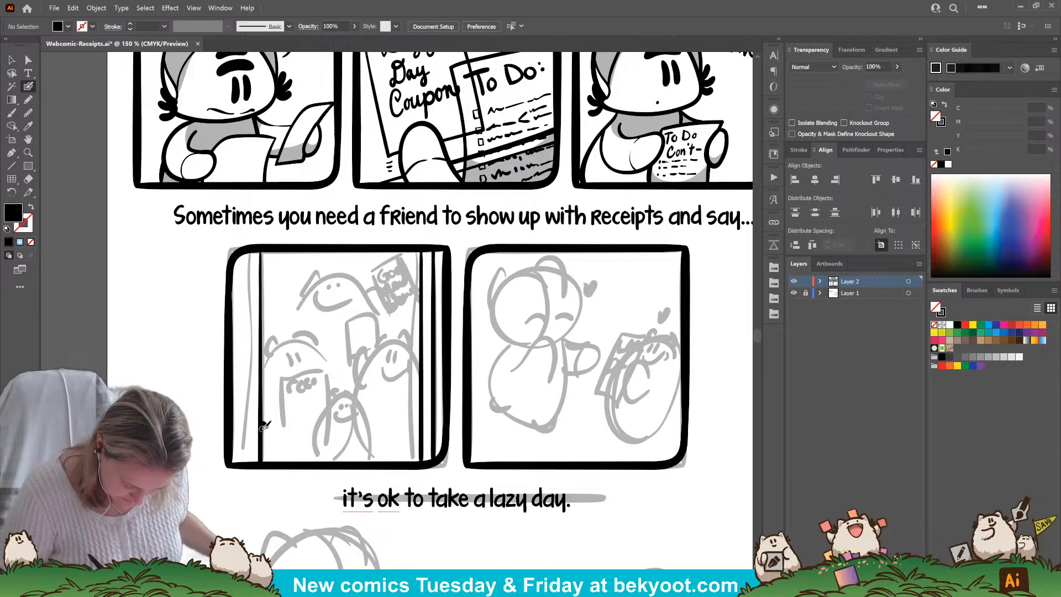
Try two short, thick hinge marks on the left door-frame line, and remove both.
key("shift+x")
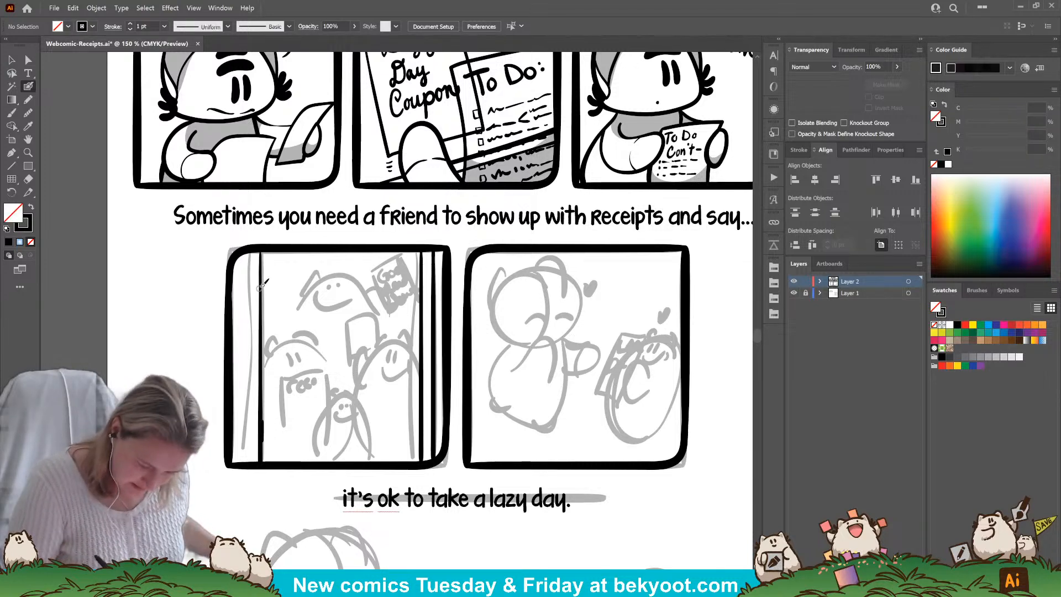
key("v")
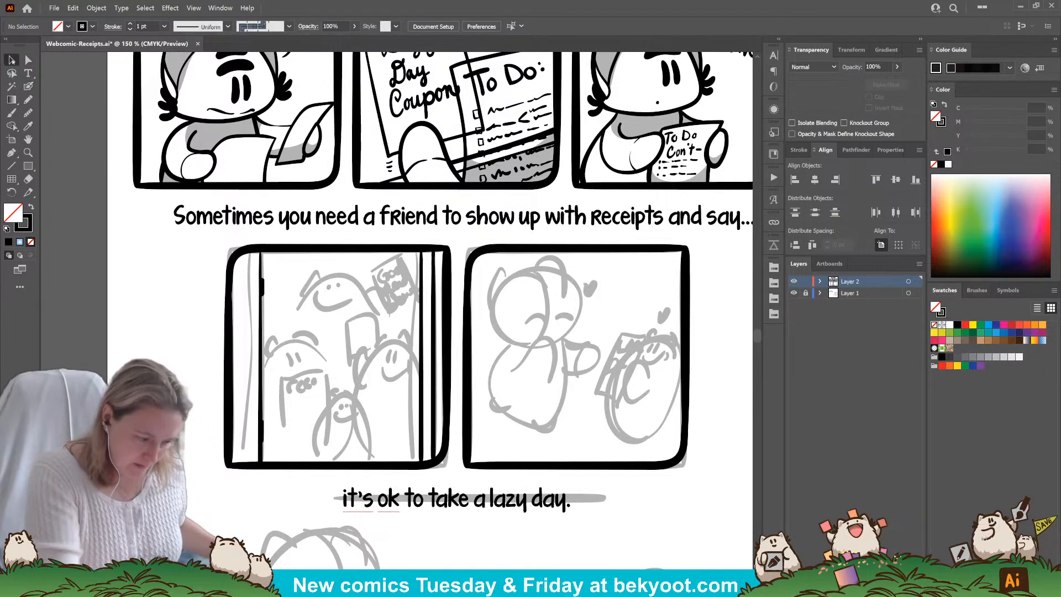
left_click(263, 287)
left_click(264, 432, "ctrl+shift")
key("Delete")
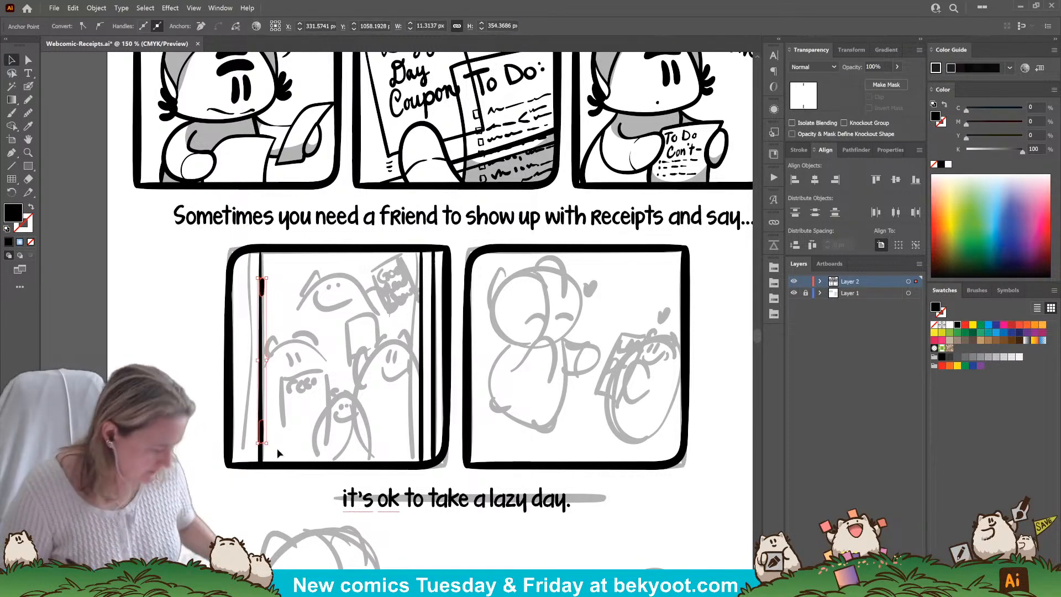
left_click(277, 449)
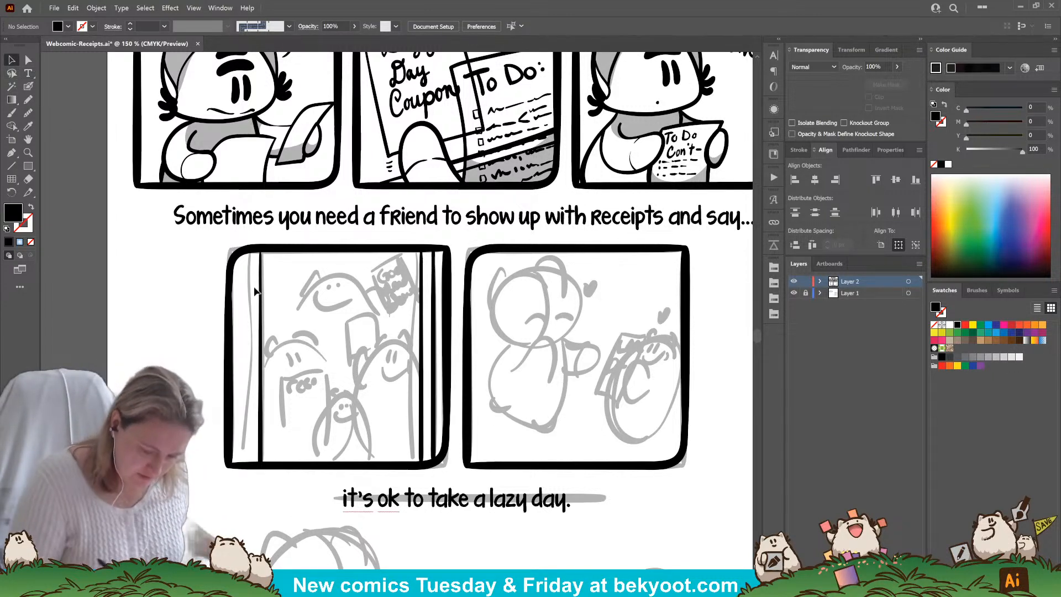
Isolate the door-frame group and move its left line slightly outward toward the panel border.
left_click(436, 334)
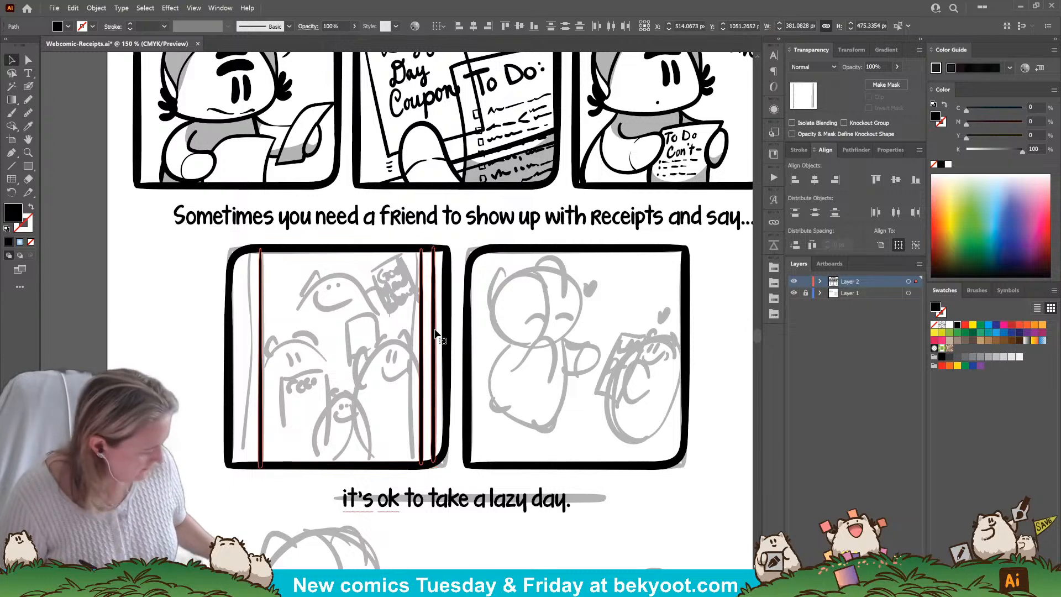
double_click(430, 415)
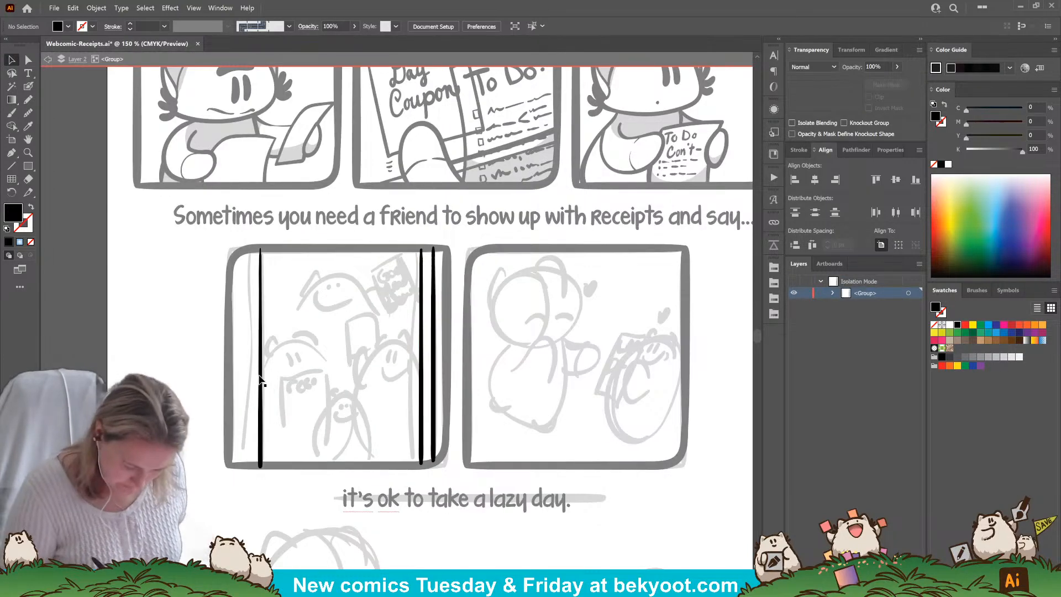
left_click_drag(259, 376, 253, 376)
left_click(242, 438)
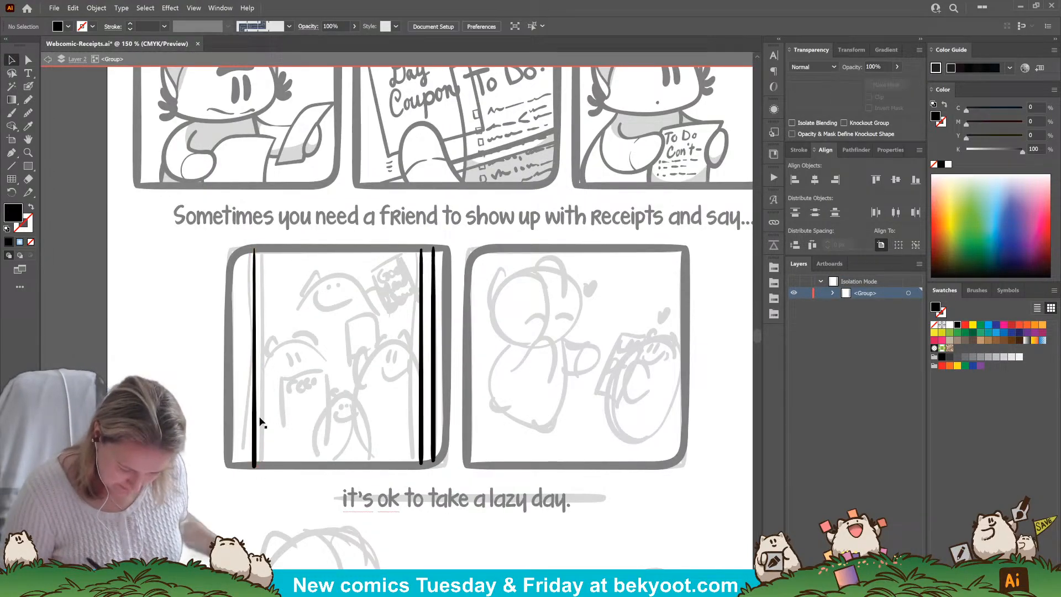
Ink the top of the left friend's head and its inner ear in the doorway panel with the Blob Brush.
left_click(29, 85)
scroll(335, 347, "down", 1)
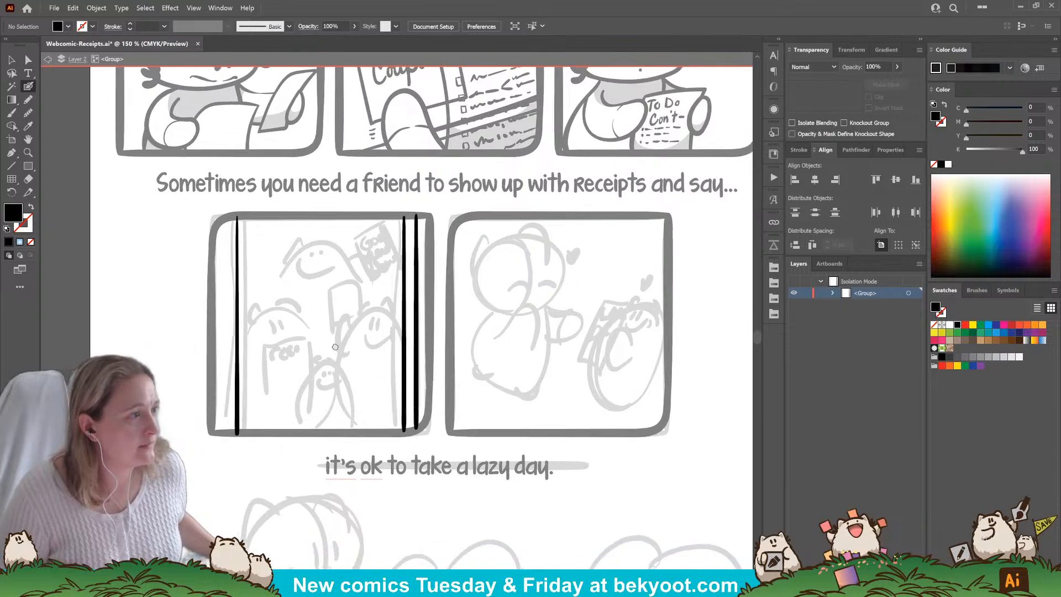
scroll(335, 346, "down", 1)
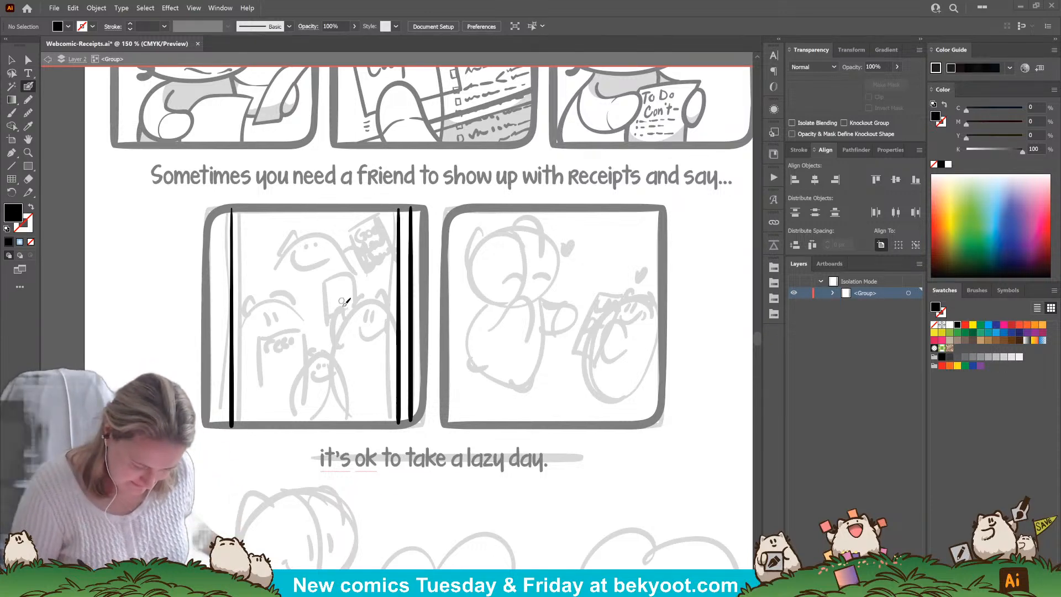
left_click_drag(253, 305, 279, 302)
key("ctrl+z")
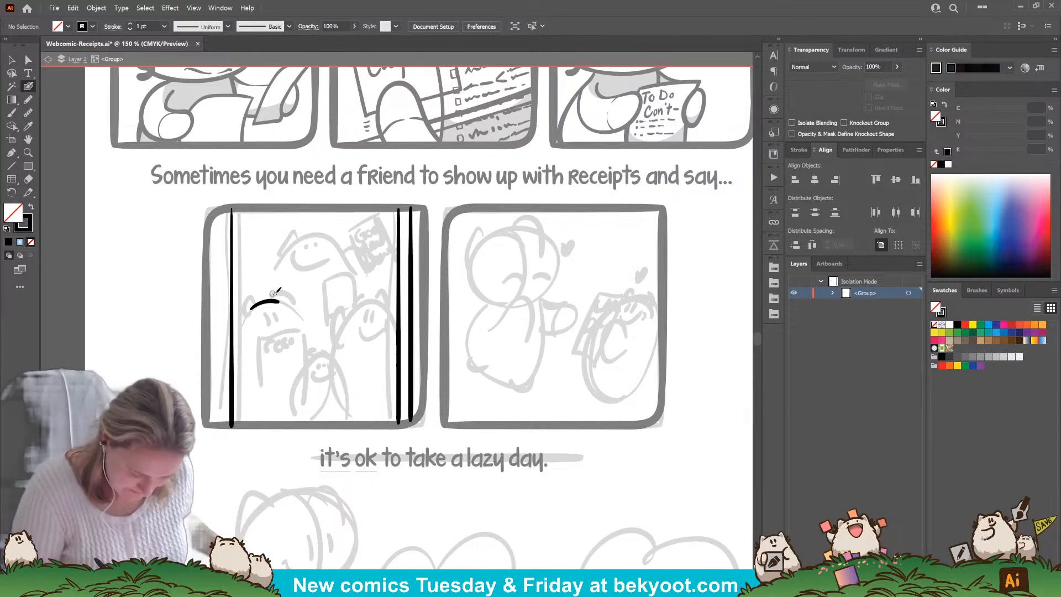
left_click_drag(295, 300, 296, 303)
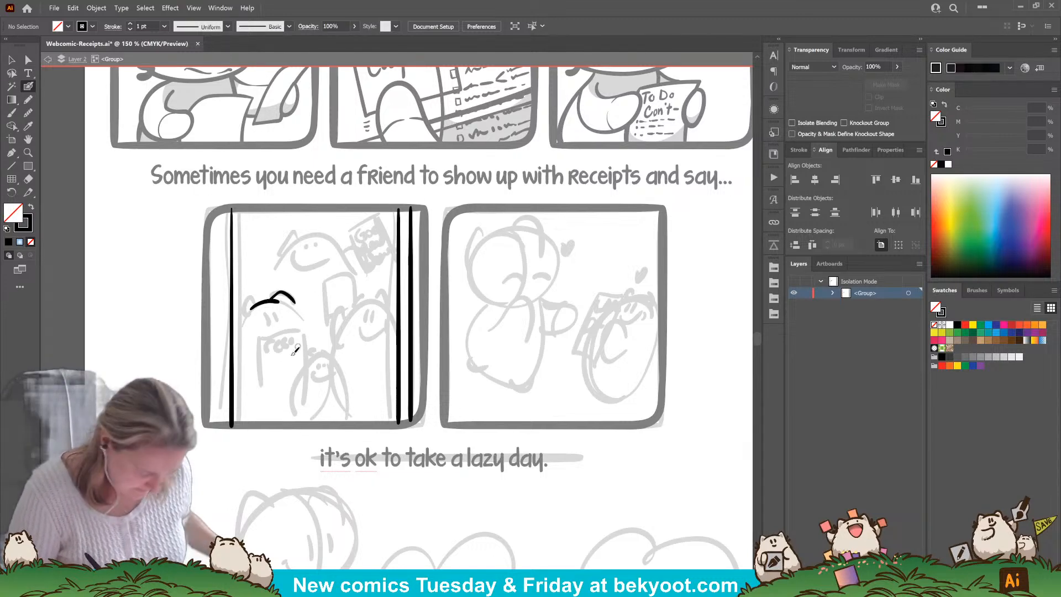
key("Return")
key("Escape")
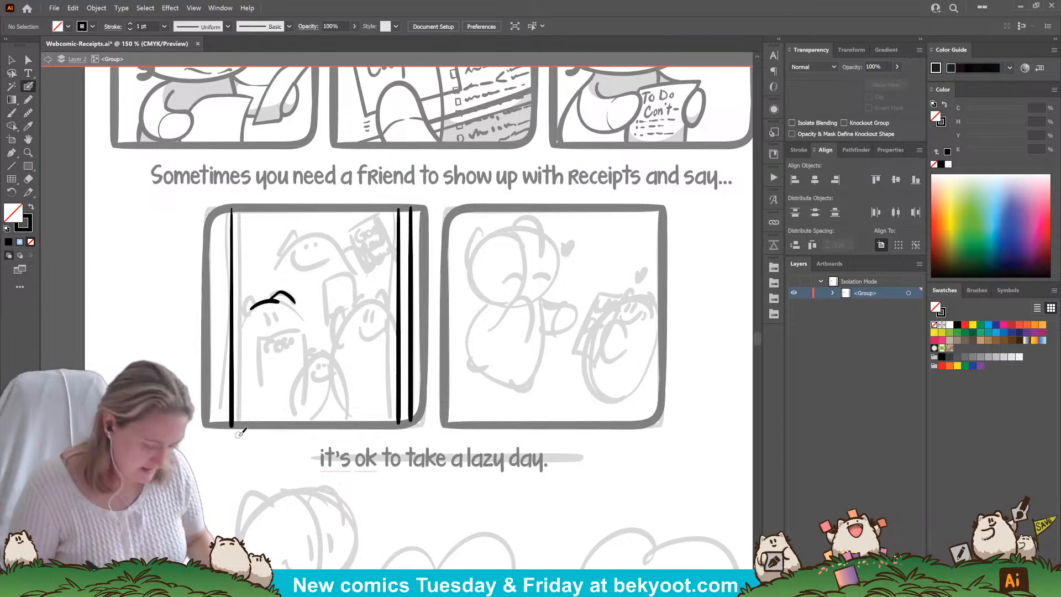
key("Return")
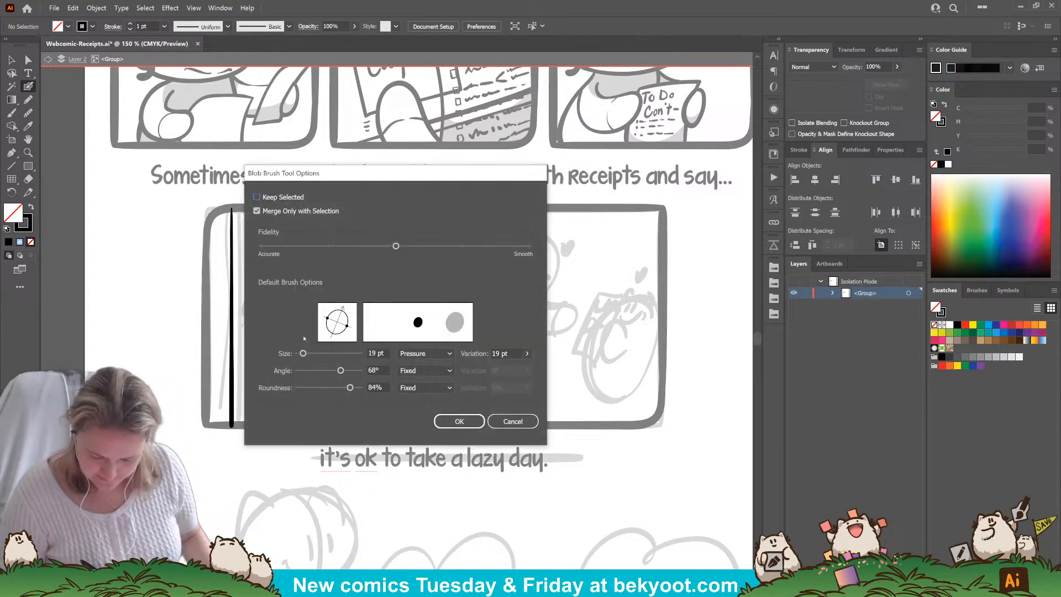
key("Escape")
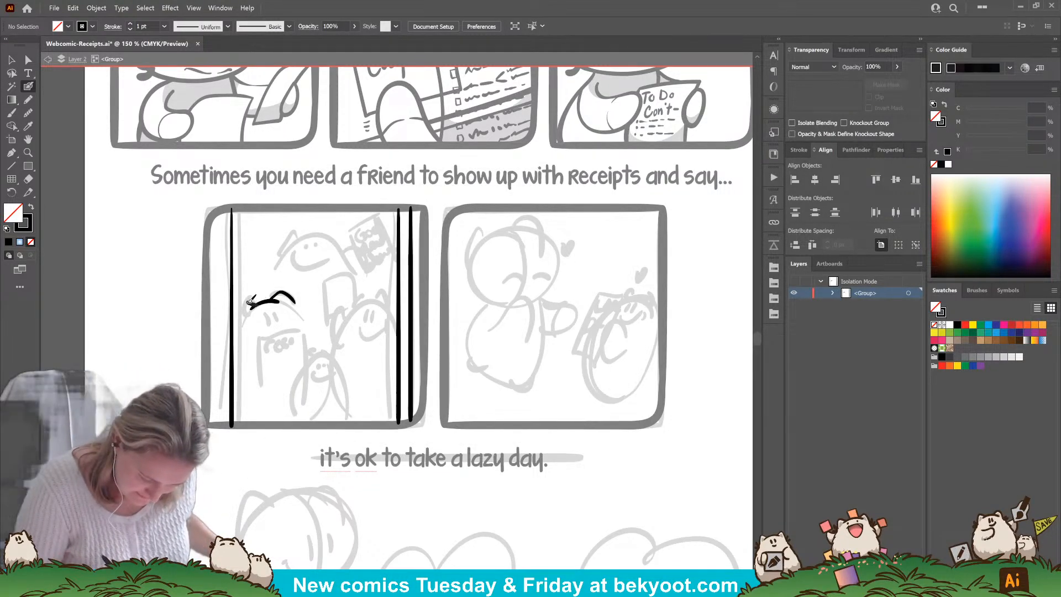
Ink the left friend's outer ear and two oval eyes, redoing strokes and nudging the second eye into place.
left_click_drag(243, 306, 238, 329)
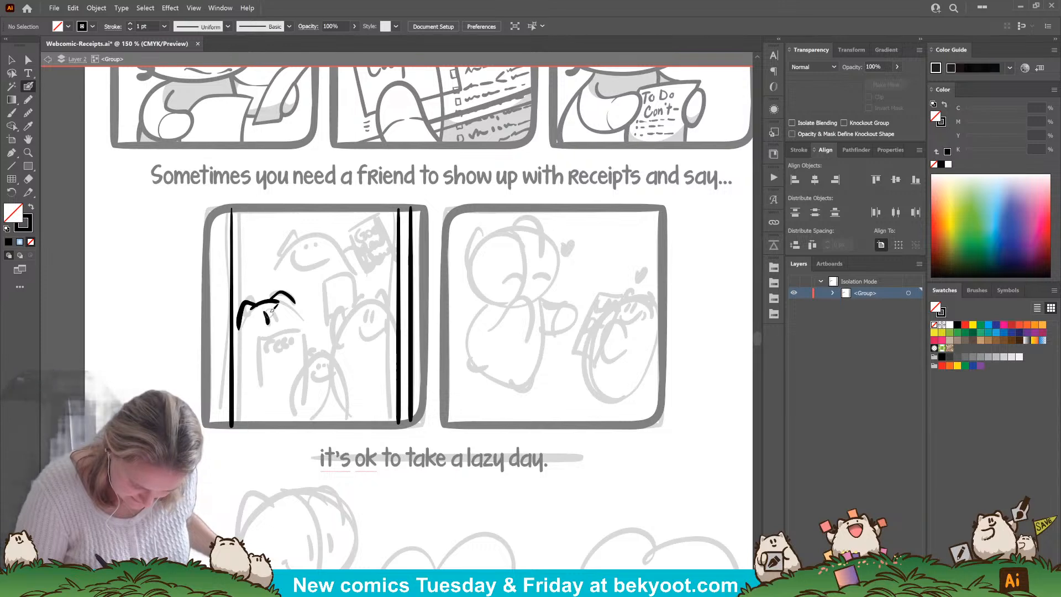
key("ctrl+z")
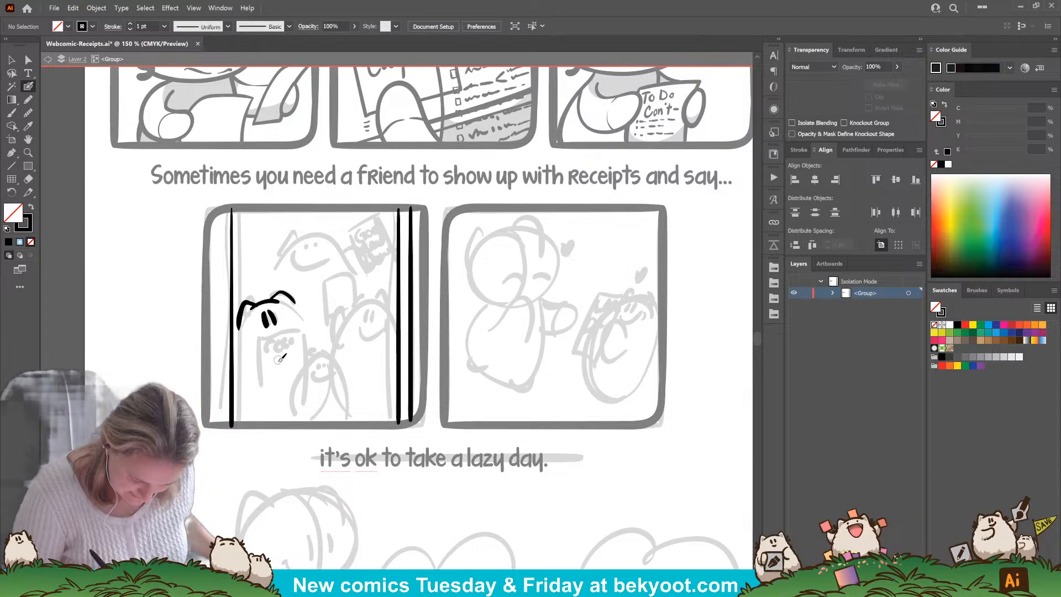
key("ctrl+z")
mouse_move(264, 313)
left_mouse_down()
mouse_move(268, 329)
mouse_move(277, 322)
left_mouse_up()
key("ctrl+z")
key("ctrl+z")
key("ctrl+z")
left_click(279, 322, "ctrl")
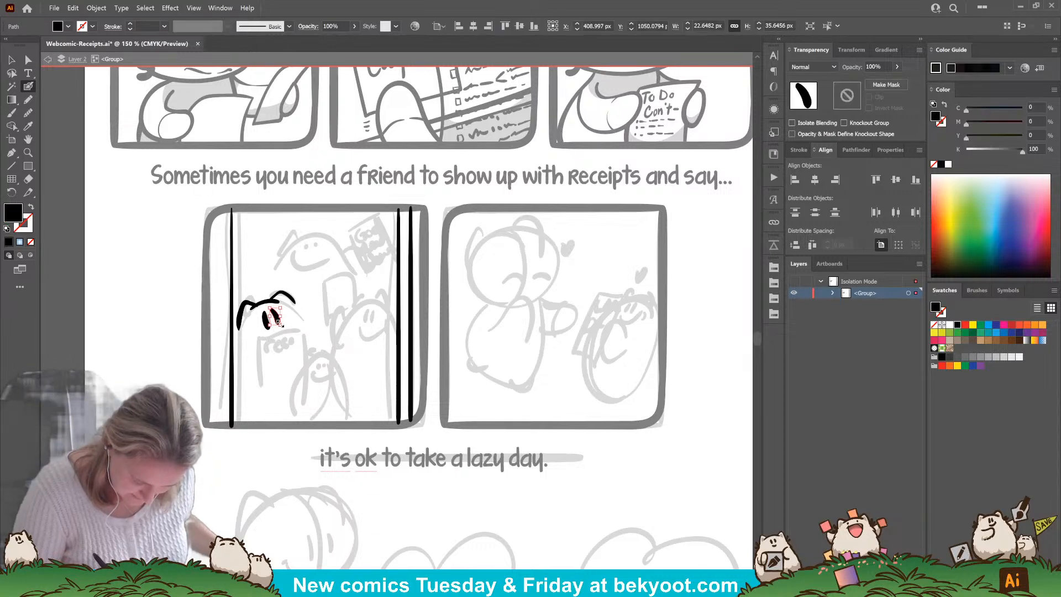
left_click(292, 326, "ctrl")
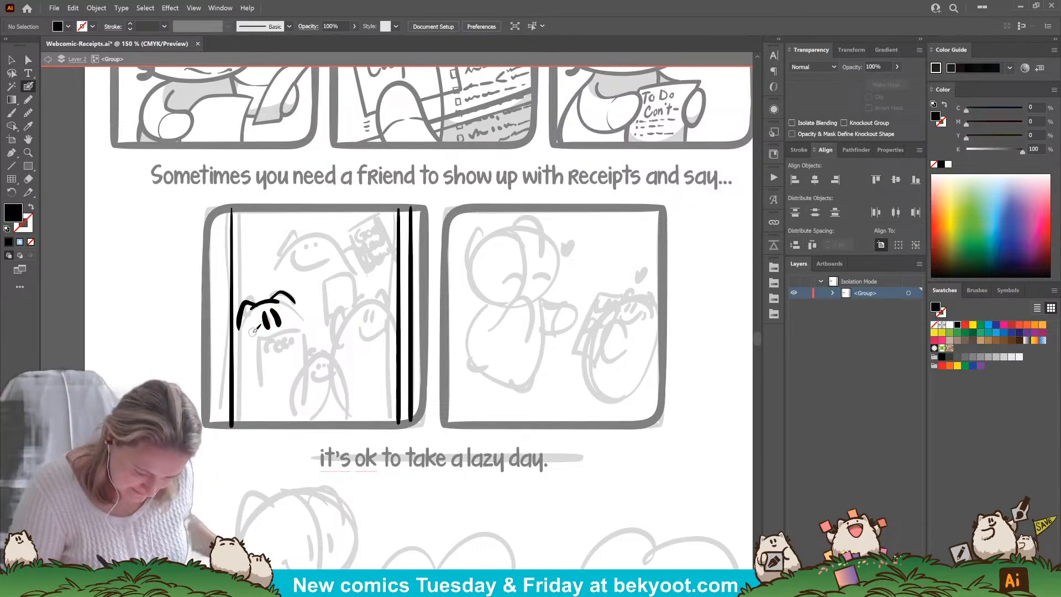
Ink the left friend's smile and the fur tufts beside both ears, and adjust the smile and head line.
key("shift+x")
left_click_drag(277, 341, 303, 287)
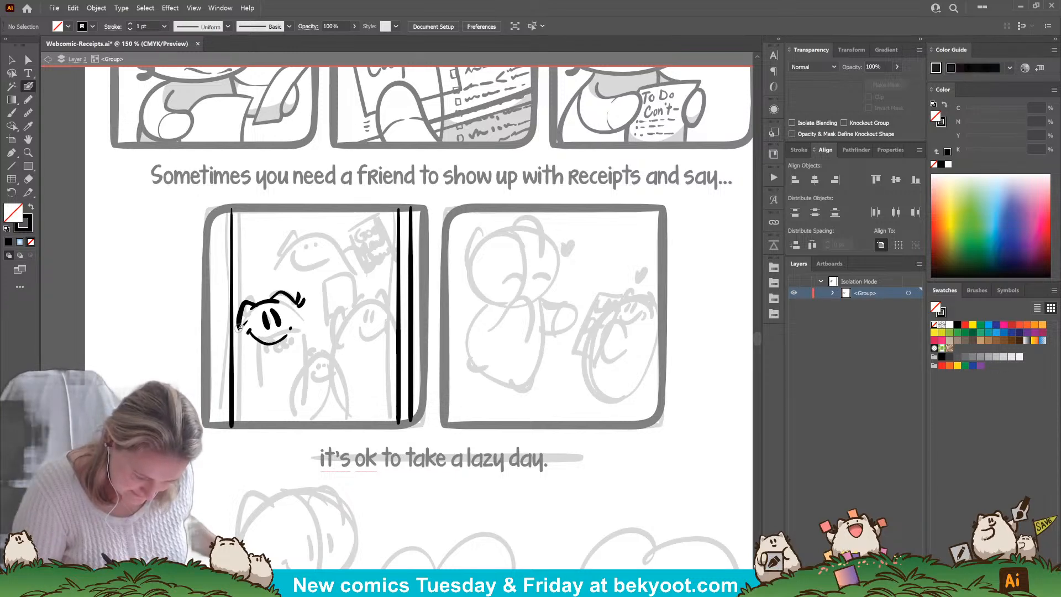
mouse_move(239, 330)
left_mouse_down()
mouse_move(238, 308)
mouse_move(226, 332)
left_mouse_up()
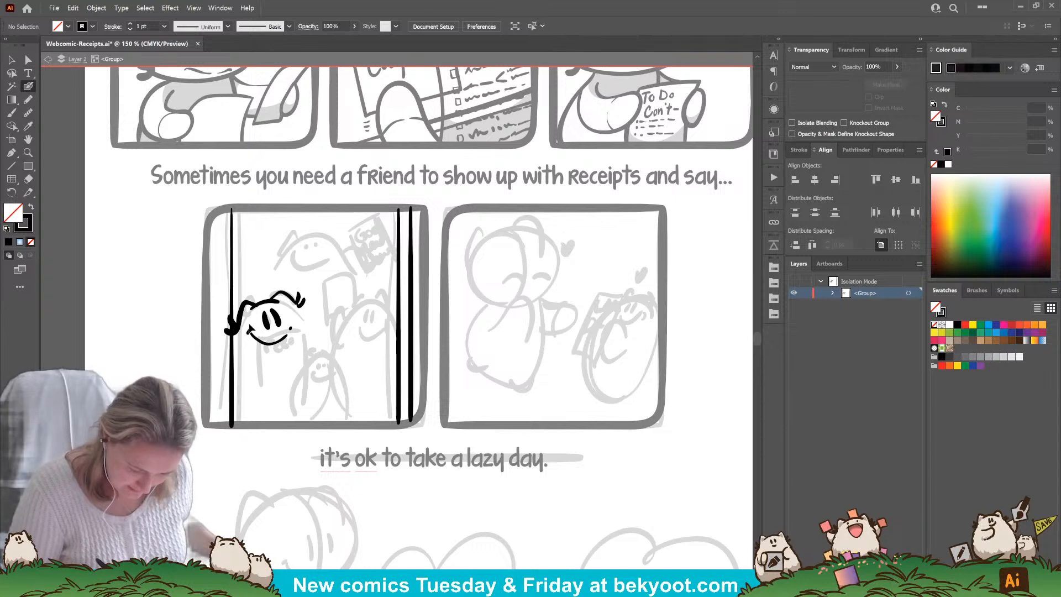
left_click_drag(291, 349, 273, 319)
left_click(299, 313, "ctrl")
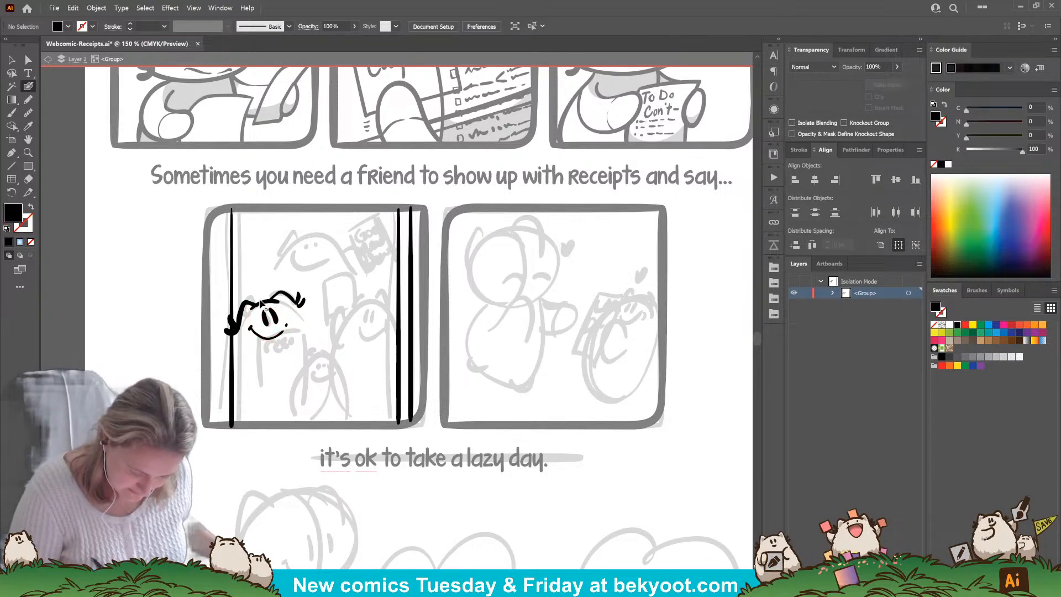
left_click(264, 307, "ctrl")
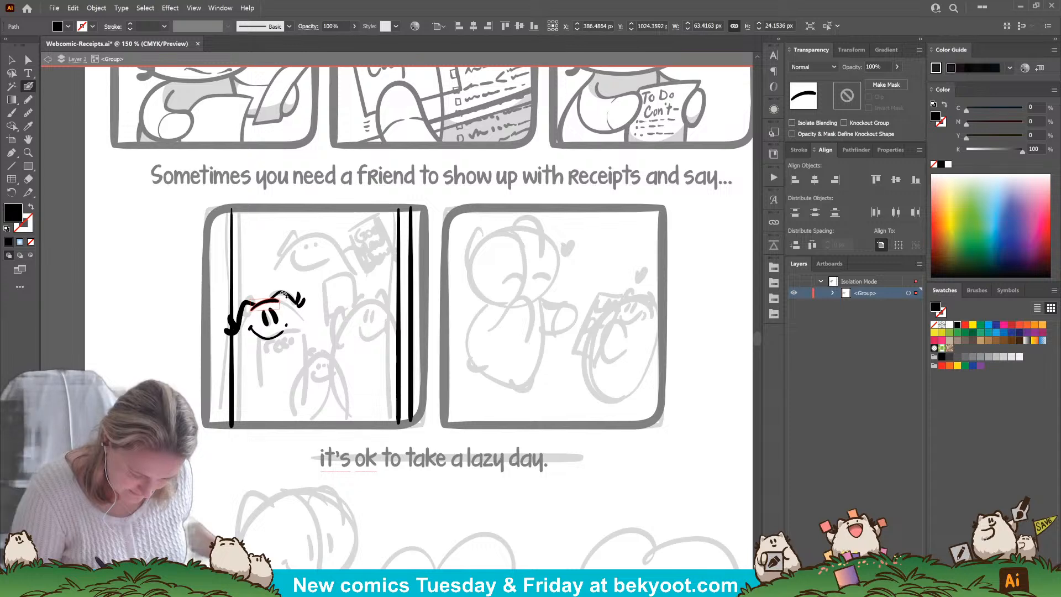
left_click(267, 272, "ctrl")
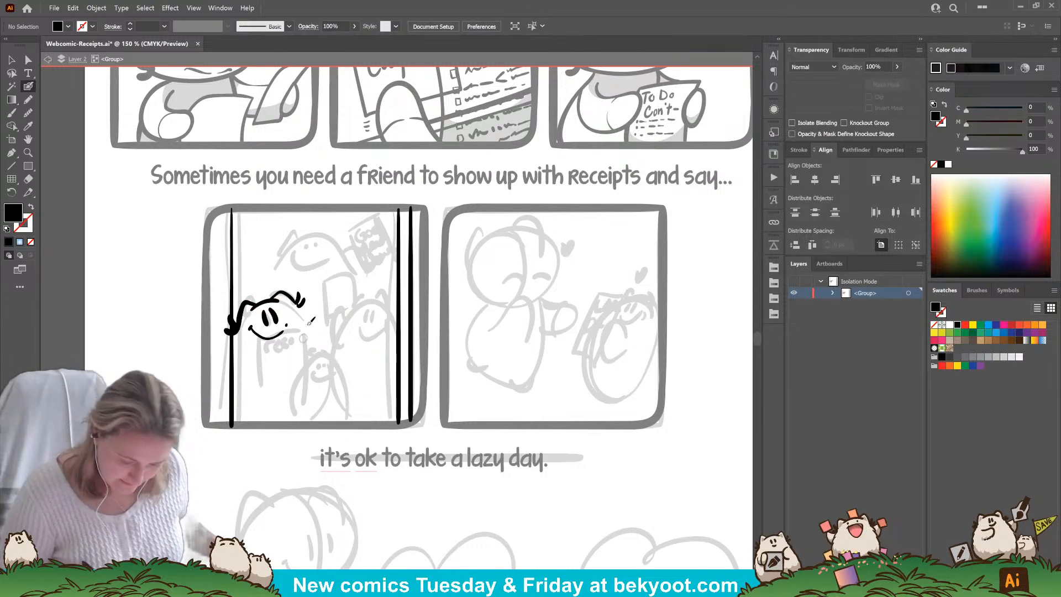
Ink the right side of the left friend's body and the outline of the paper it holds, redoing the paper's left edge.
left_click_drag(297, 301, 324, 349)
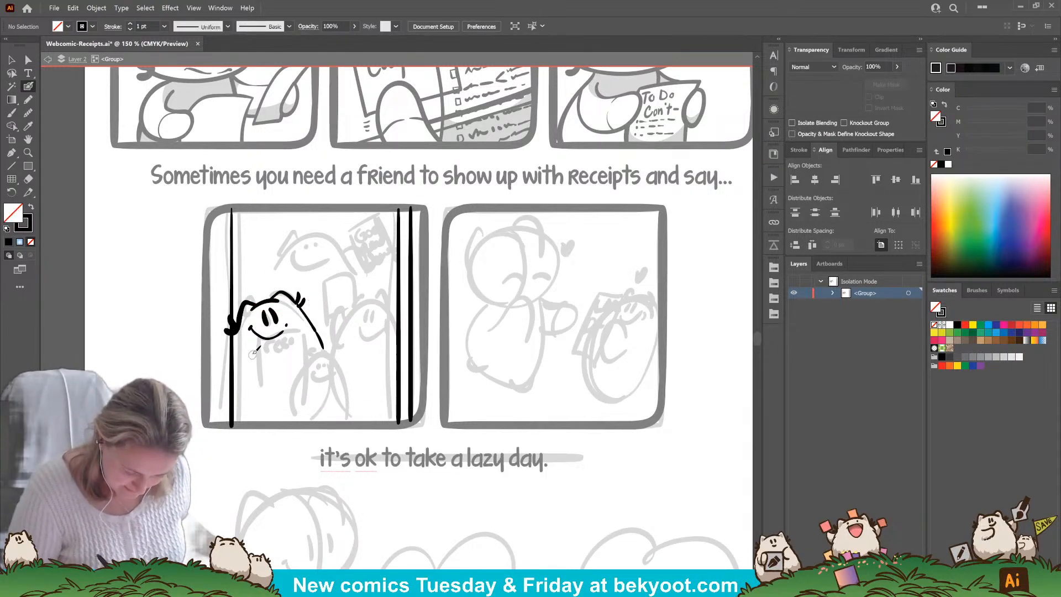
left_click_drag(254, 353, 268, 406)
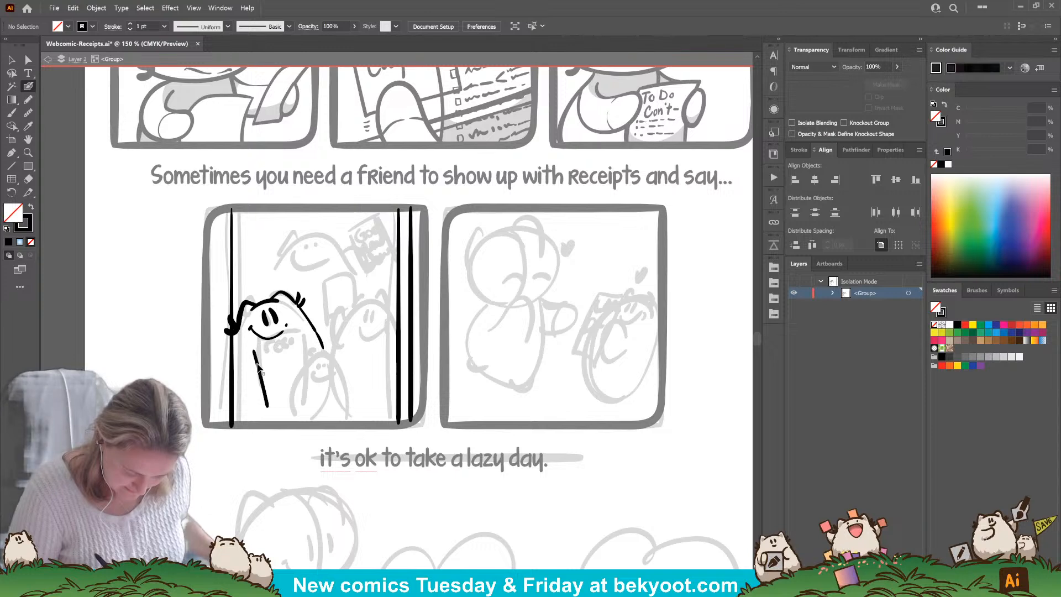
key("ctrl+z")
mouse_move(251, 352)
left_mouse_down()
mouse_move(304, 333)
mouse_move(311, 361)
mouse_move(256, 357)
mouse_move(277, 403)
left_mouse_up()
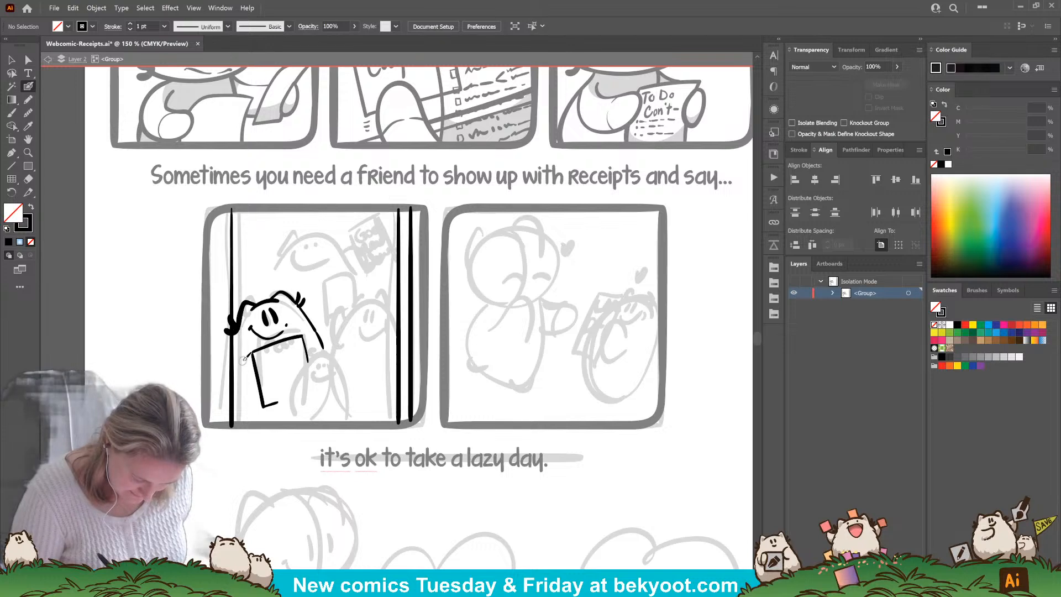
Ink the left friend's two paws gripping the sides of the paper, redoing the left paw as a closed oval.
left_click_drag(259, 372, 247, 400)
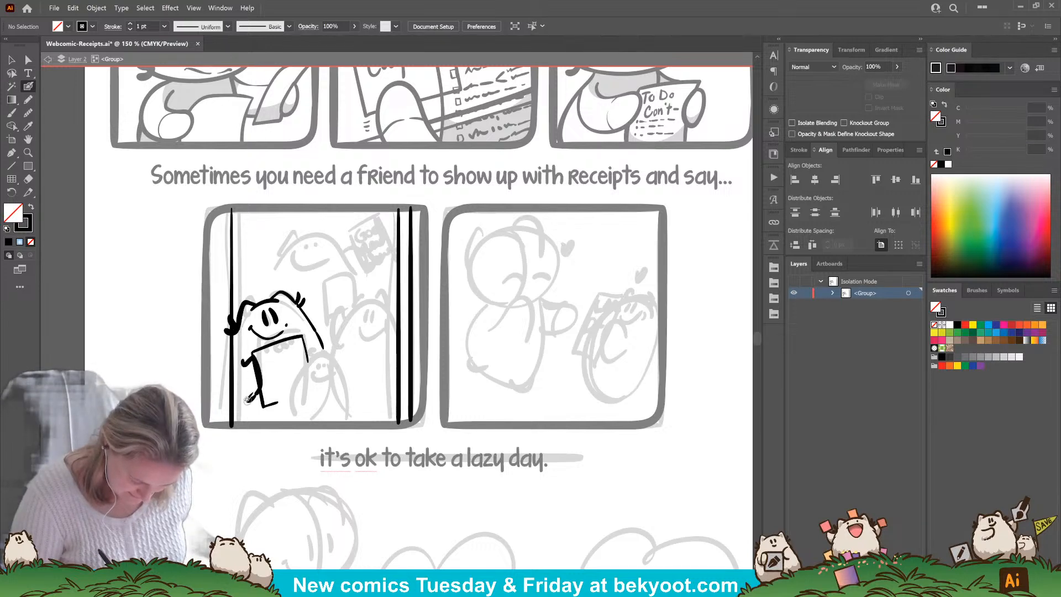
key("ctrl+z")
key("ctrl+z")
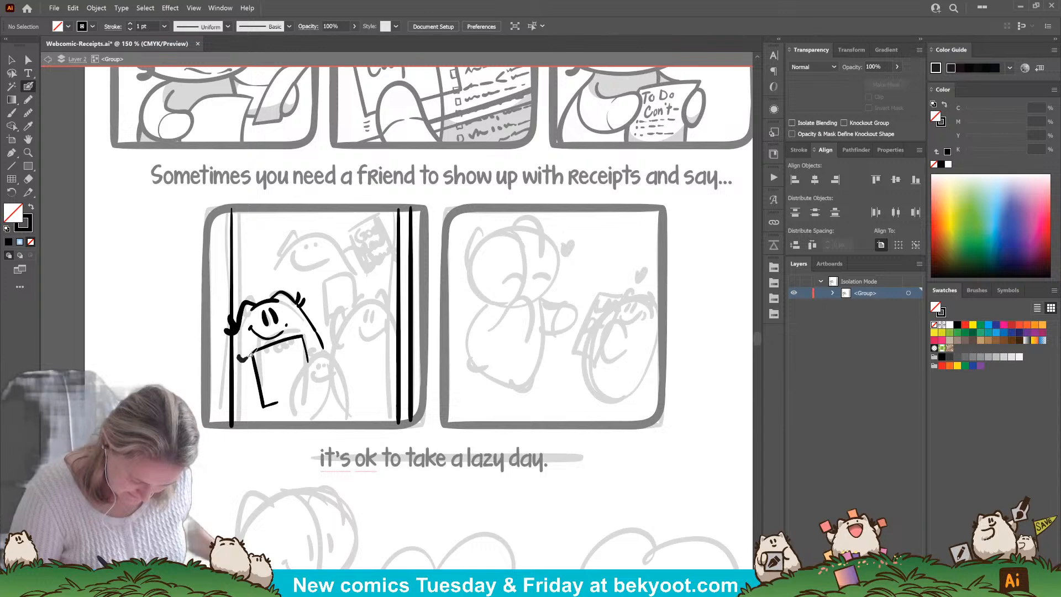
left_click_drag(243, 358, 256, 388)
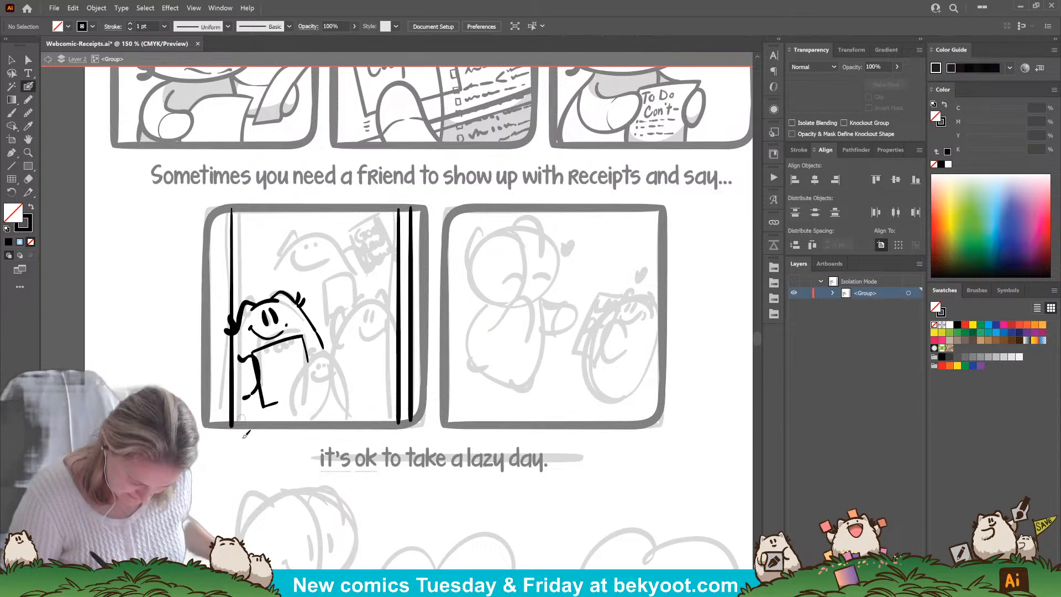
key("ctrl+z")
key("ctrl+z")
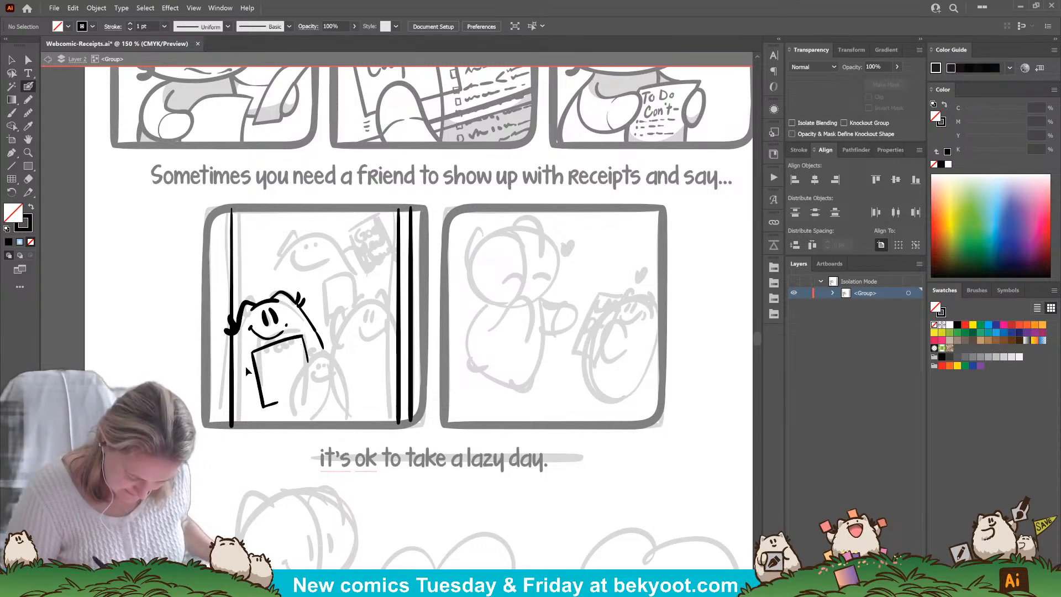
mouse_move(253, 358)
left_mouse_down()
mouse_move(244, 372)
mouse_move(257, 388)
mouse_move(252, 357)
left_mouse_up()
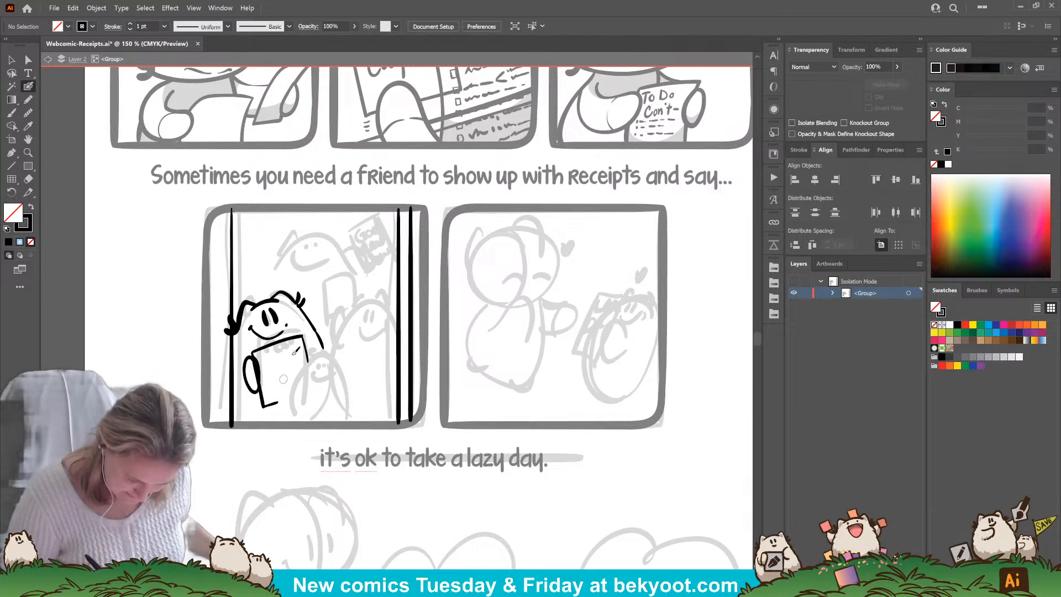
left_click_drag(308, 335, 323, 350)
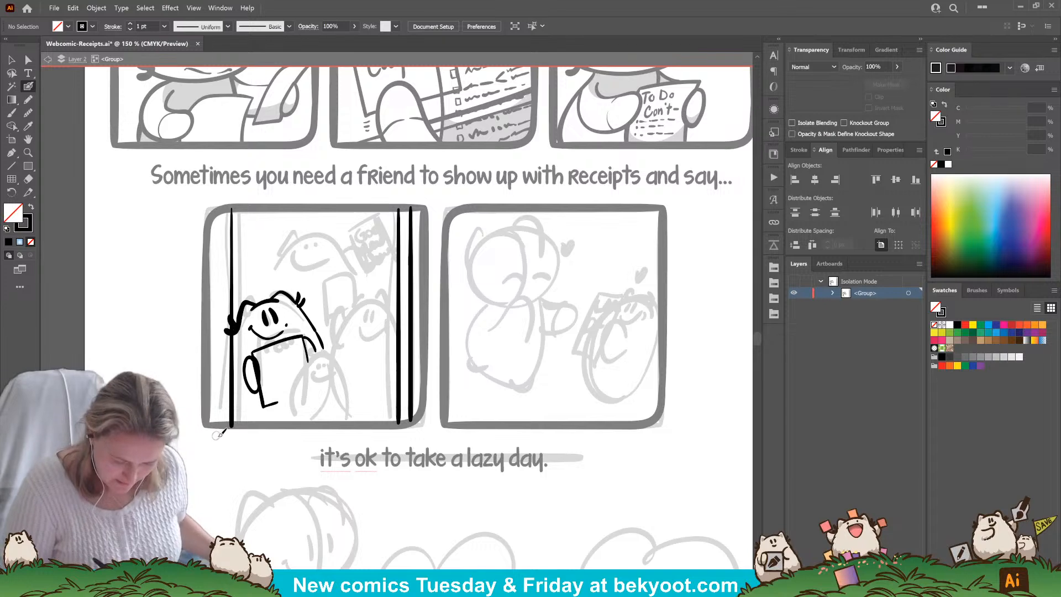
Ink the top of the right friend's head and both rounded ears in the doorway panel.
left_click_drag(358, 305, 386, 300)
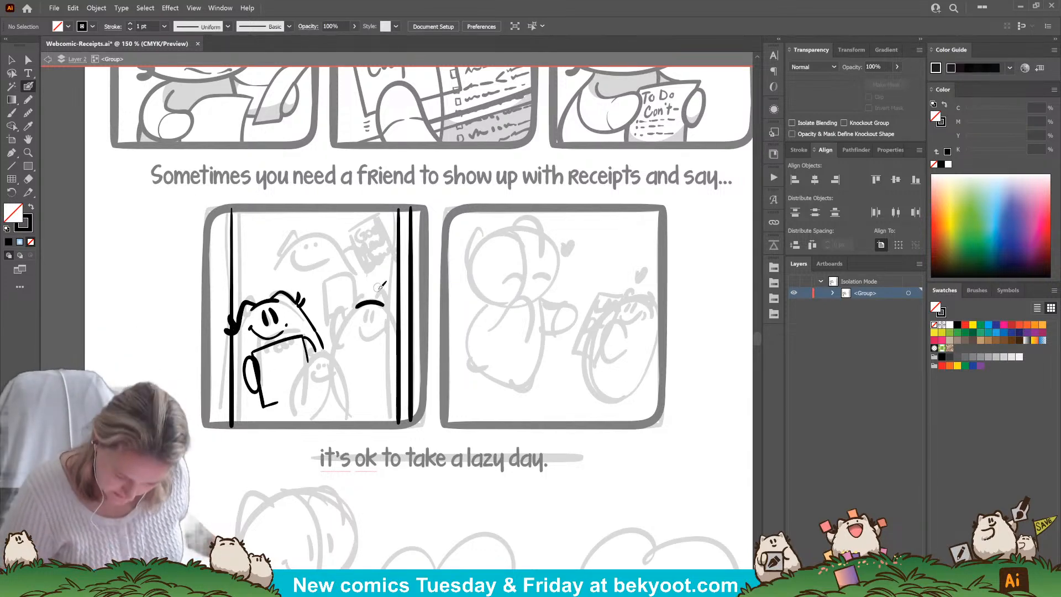
left_click(379, 303, "ctrl")
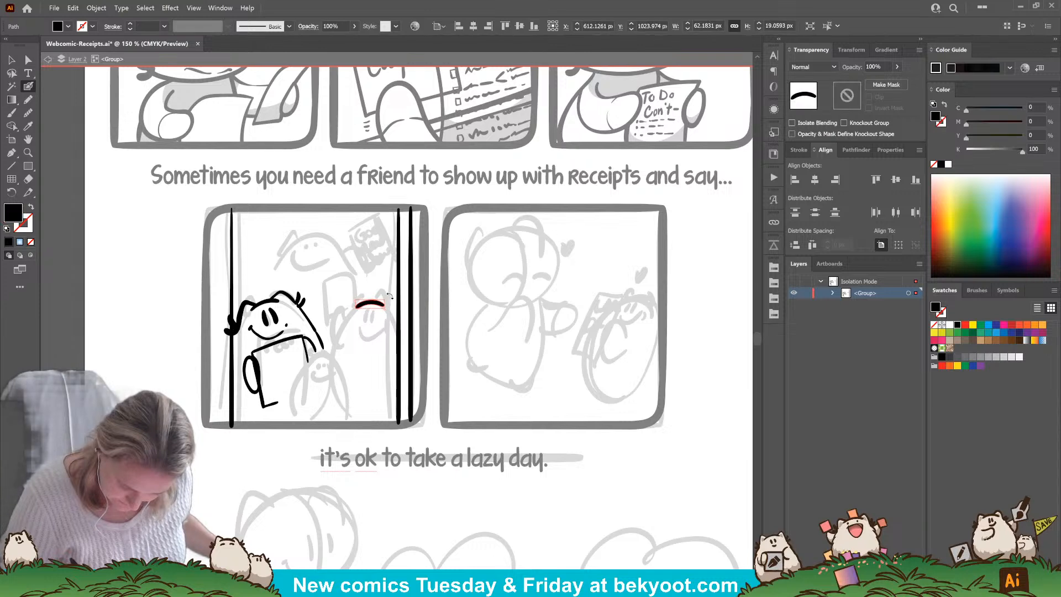
left_click(371, 326, "ctrl")
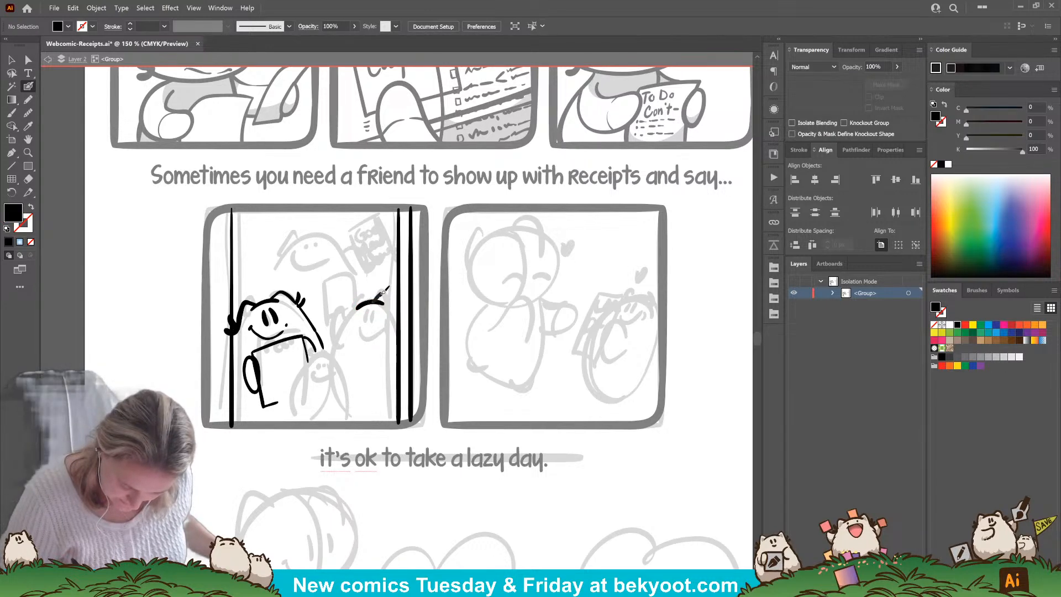
key("shift+x")
left_click_drag(394, 297, 396, 305)
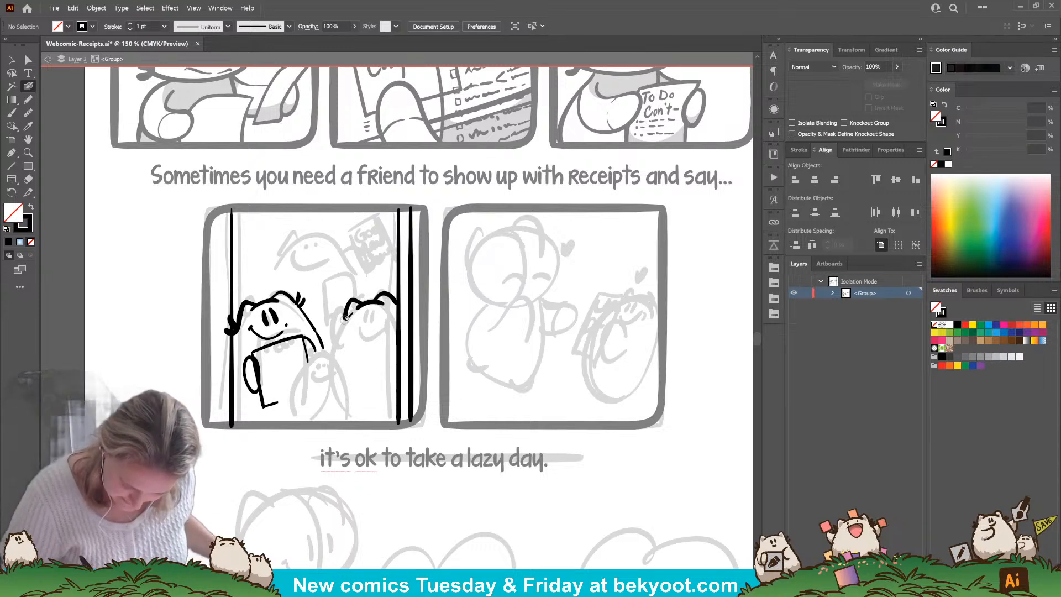
Ink the right friend's body side down to the panel's lower border, its raised arm, ear tuft, oval eyes and smile.
mouse_move(347, 303)
left_mouse_down()
mouse_move(332, 387)
mouse_move(355, 423)
left_mouse_up()
key("ctrl+z")
key("ctrl+z")
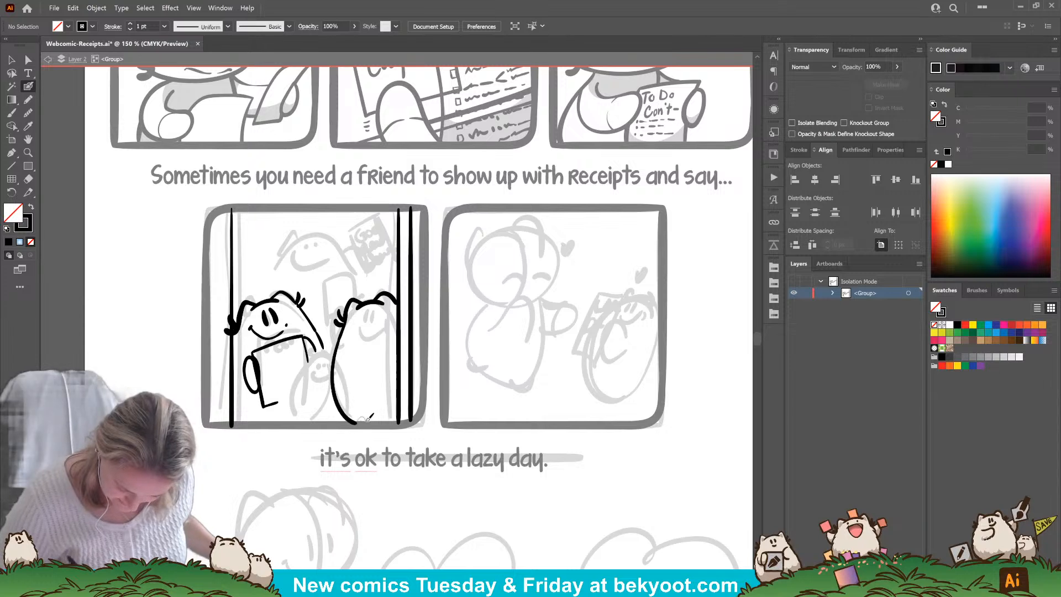
mouse_move(367, 312)
left_mouse_down()
mouse_move(365, 335)
mouse_move(390, 315)
mouse_move(334, 306)
mouse_move(334, 353)
left_mouse_up()
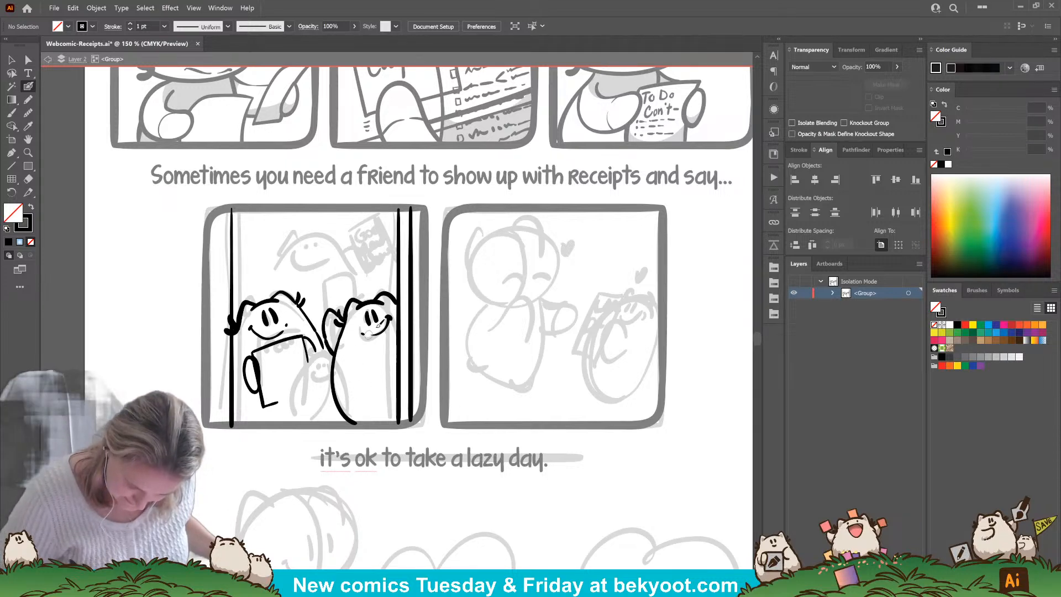
Ink the sheet of paper held up in the right friend's raised paw, and check the arm stroke against it.
mouse_move(308, 288)
left_mouse_down()
mouse_move(325, 329)
mouse_move(338, 275)
mouse_move(351, 276)
mouse_move(354, 326)
mouse_move(331, 320)
mouse_move(344, 322)
left_mouse_up()
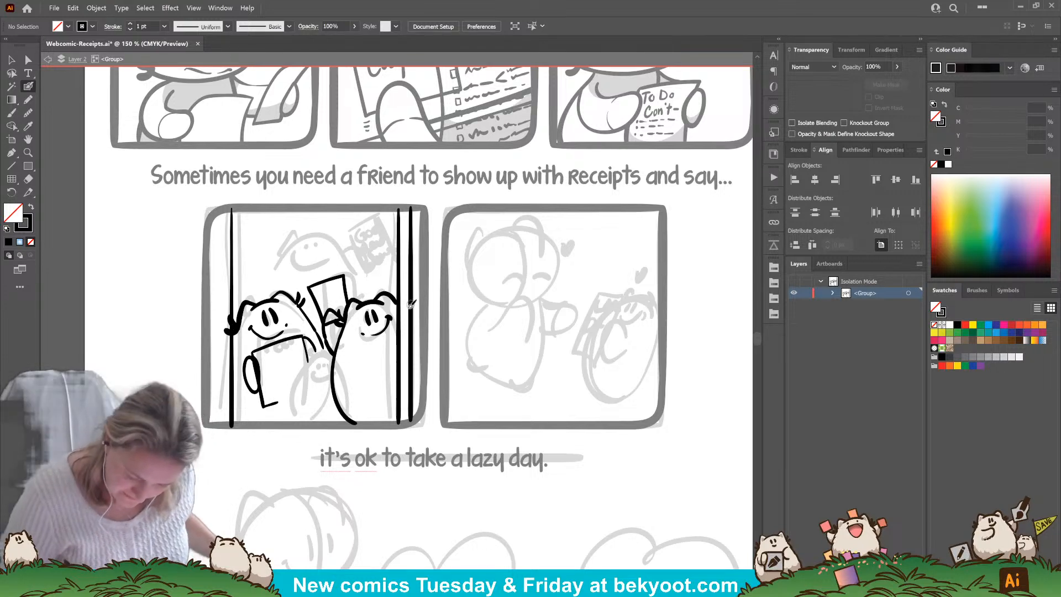
left_click_drag(330, 338, 334, 310)
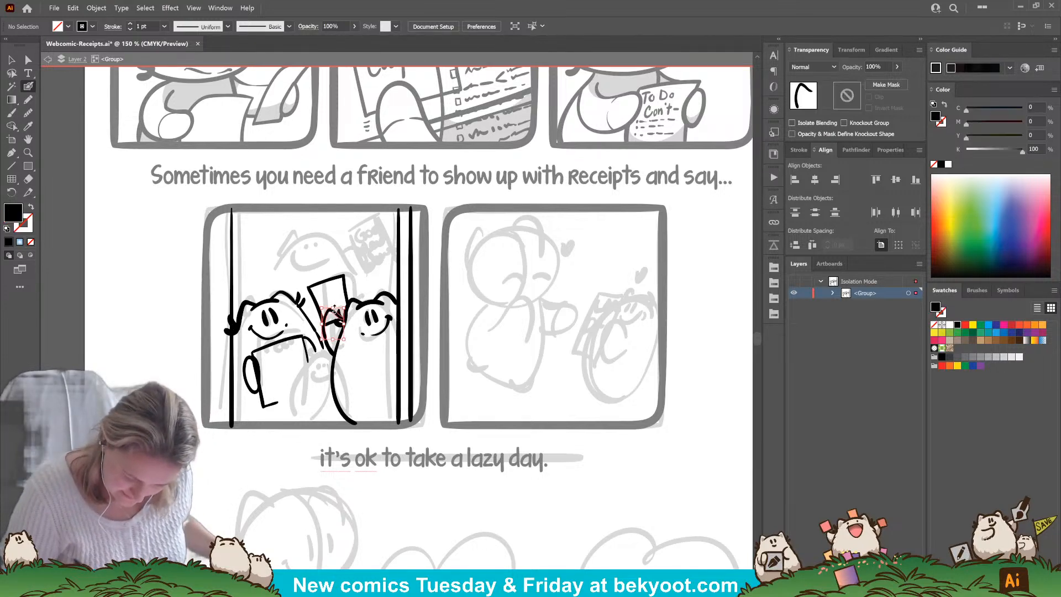
left_click(276, 463, "ctrl")
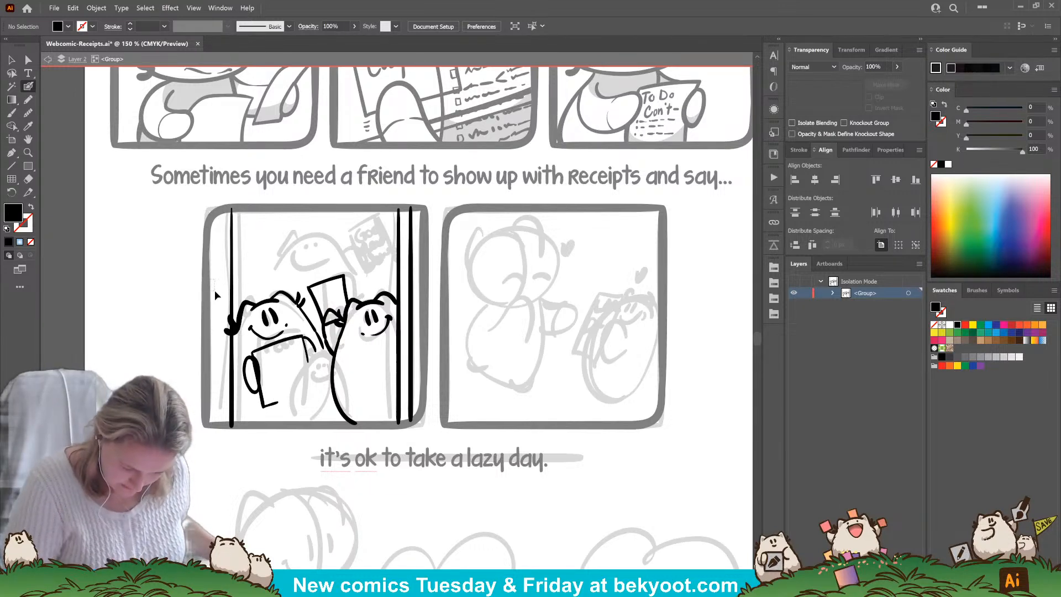
Shift the whole left friend, its paper and the left door line slightly outward toward the panel border.
mouse_move(212, 279)
left_mouse_down()
mouse_move(288, 372)
mouse_move(303, 373)
left_mouse_up()
left_click(320, 344, "shift")
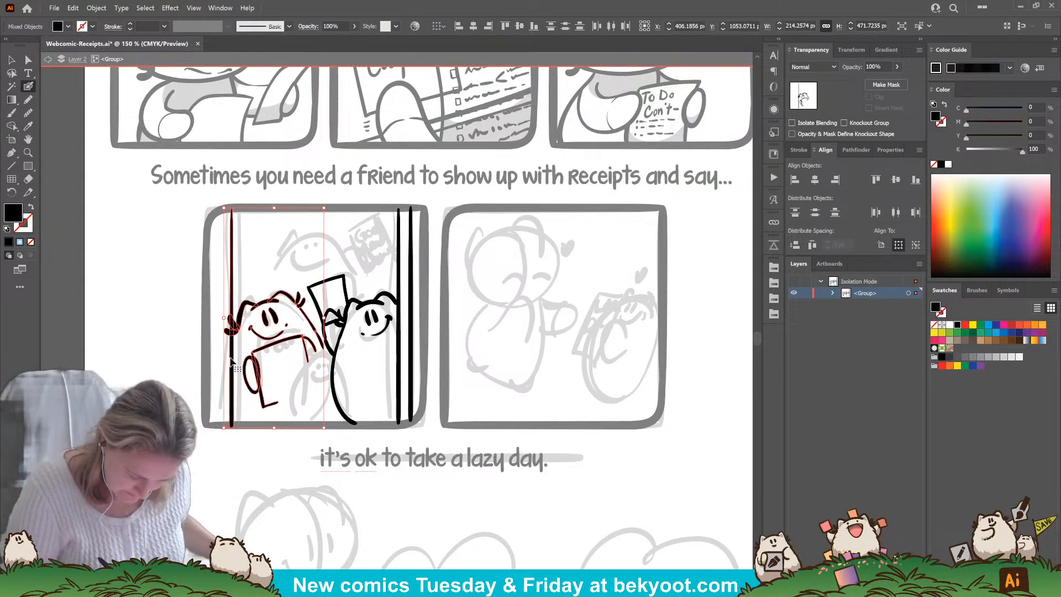
left_click_drag(232, 361, 227, 360)
key("ctrl+shift+a")
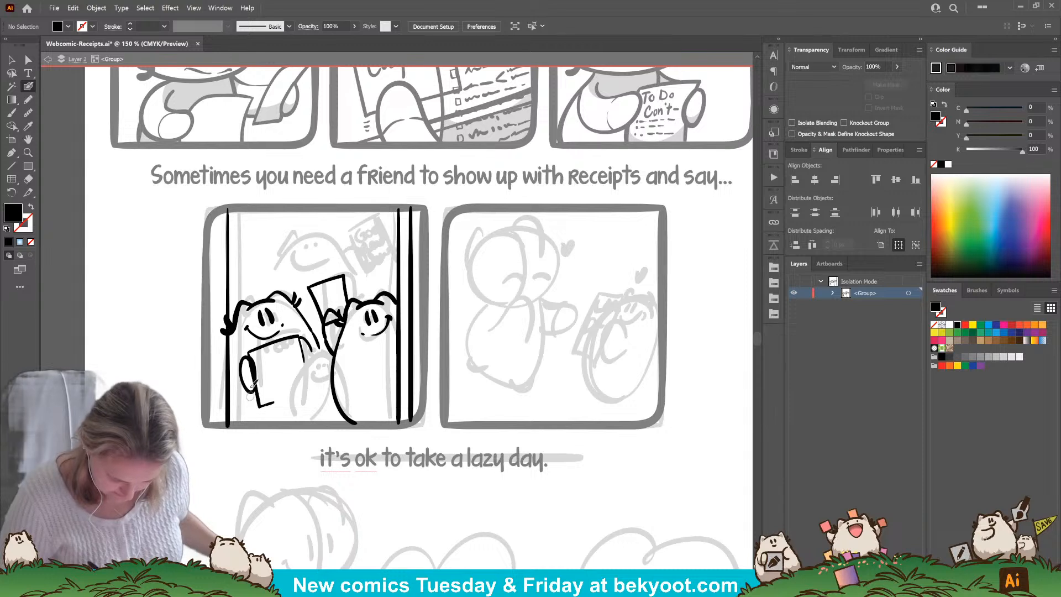
Ink the left side of the left friend's body from its ear down to the door line, redoing the lower strokes.
key("shift+x")
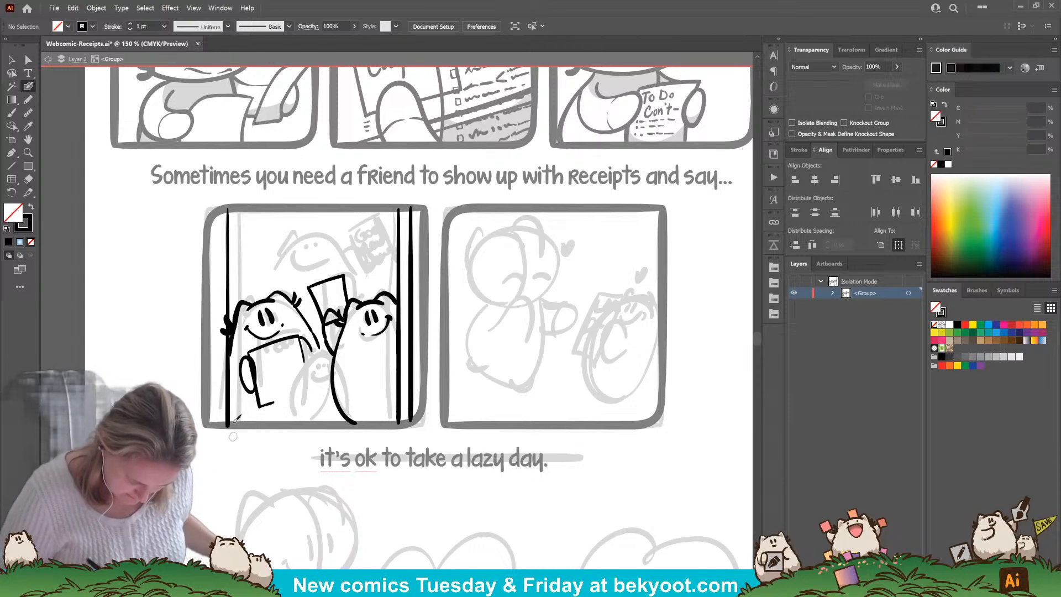
key("shift+x")
key("shift+x")
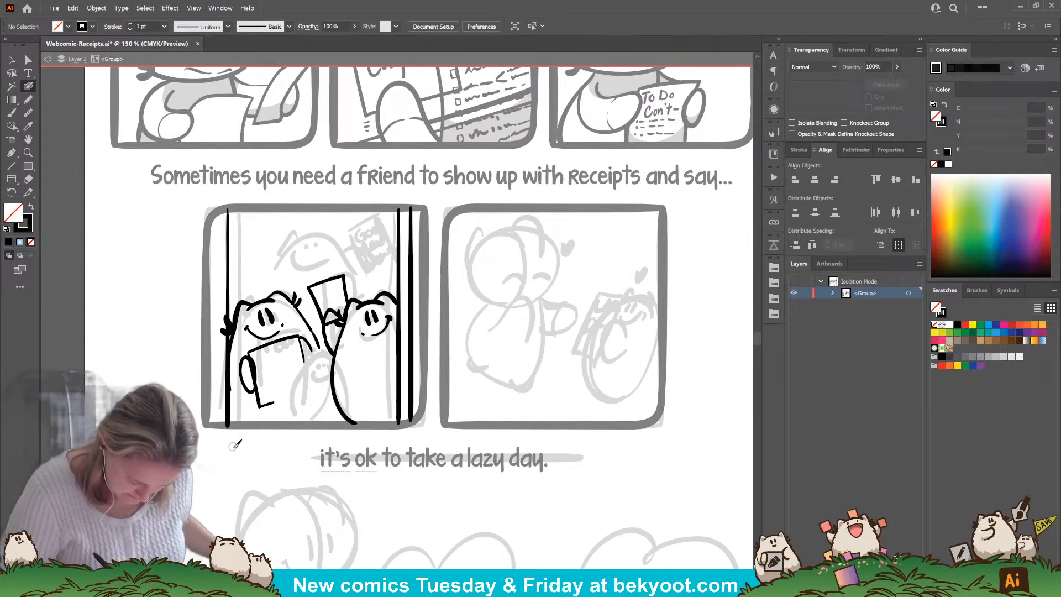
key("shift+x")
key("shift+x")
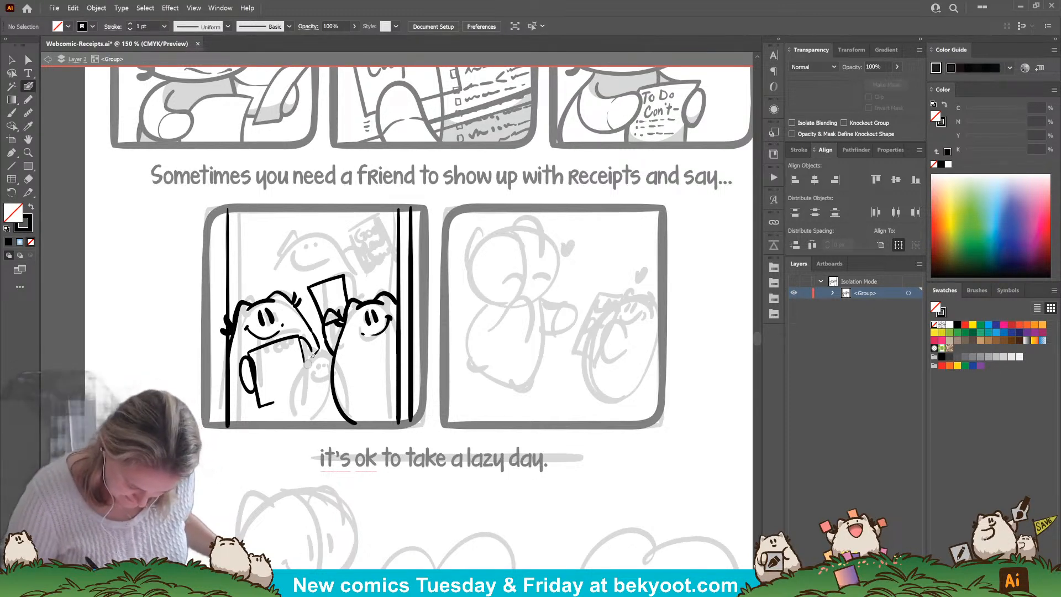
Group and isolate the small front friend's first head strokes, and ink its ears, tufts, face and left body side.
left_click_drag(328, 358, 308, 358)
key("ctrl+g")
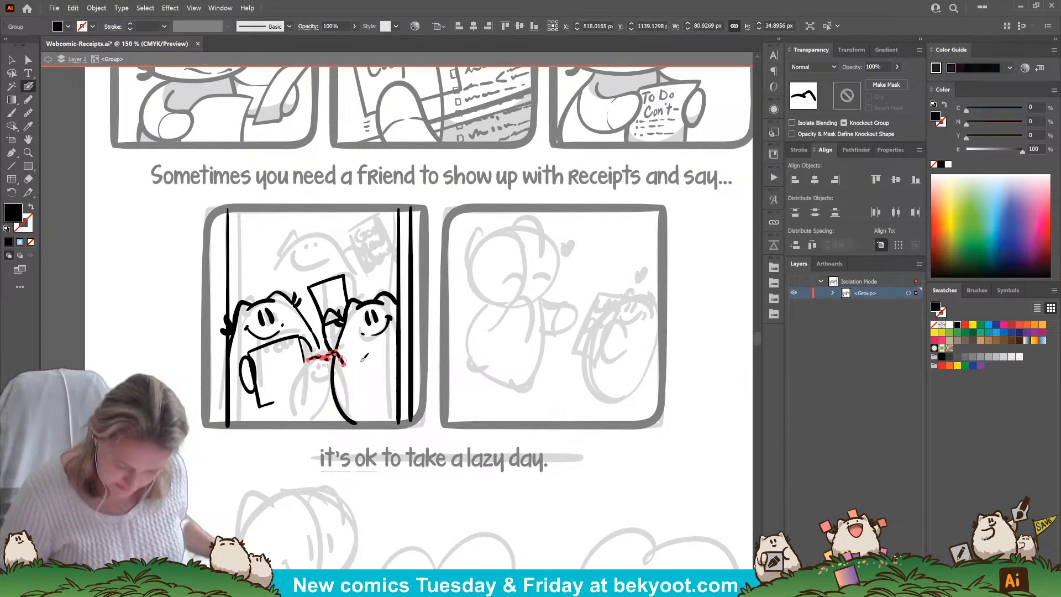
double_click(342, 361)
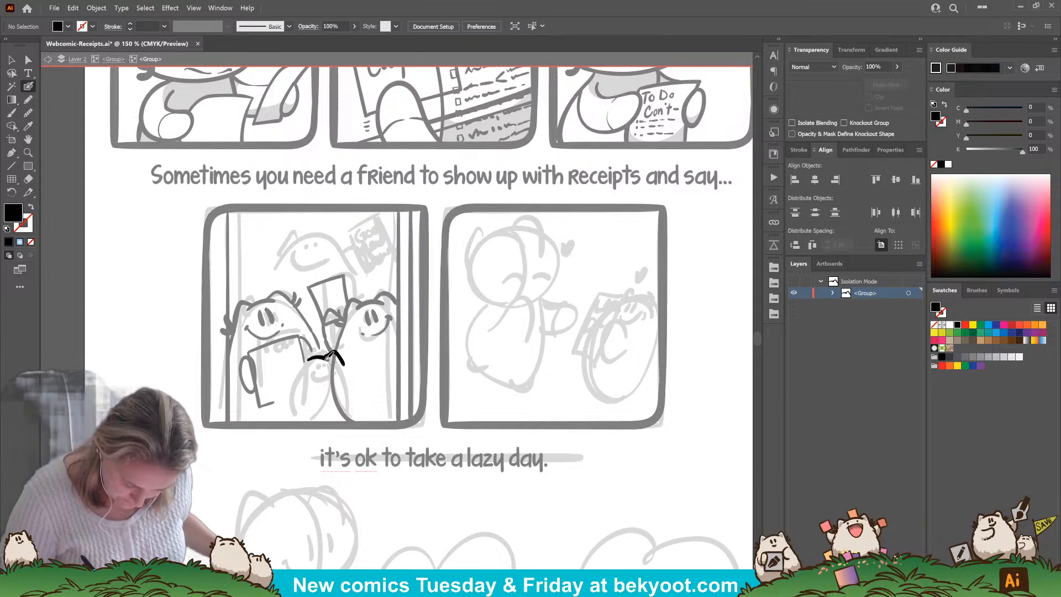
mouse_move(327, 358)
left_mouse_down()
mouse_move(311, 359)
mouse_move(335, 349)
mouse_move(318, 372)
left_mouse_up()
key("ctrl+shift+a")
mouse_move(321, 363)
left_mouse_down()
mouse_move(334, 371)
mouse_move(294, 355)
mouse_move(352, 363)
mouse_move(287, 397)
mouse_move(284, 421)
left_mouse_up()
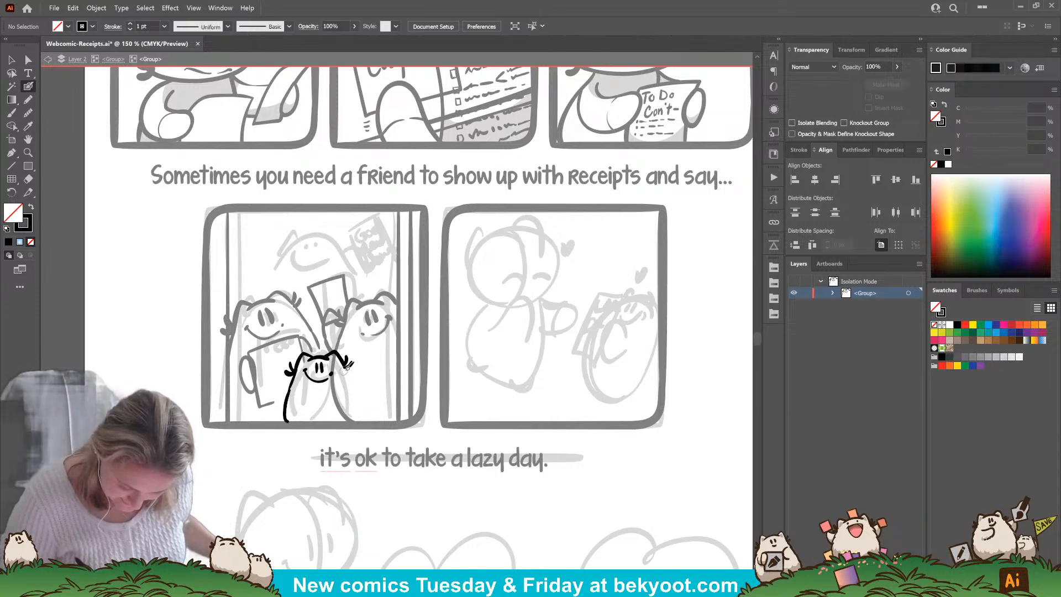
Ink the small front friend's right body side, the paper in front of it and the two paws holding it.
mouse_move(347, 365)
left_mouse_down()
mouse_move(364, 402)
mouse_move(357, 423)
left_mouse_up()
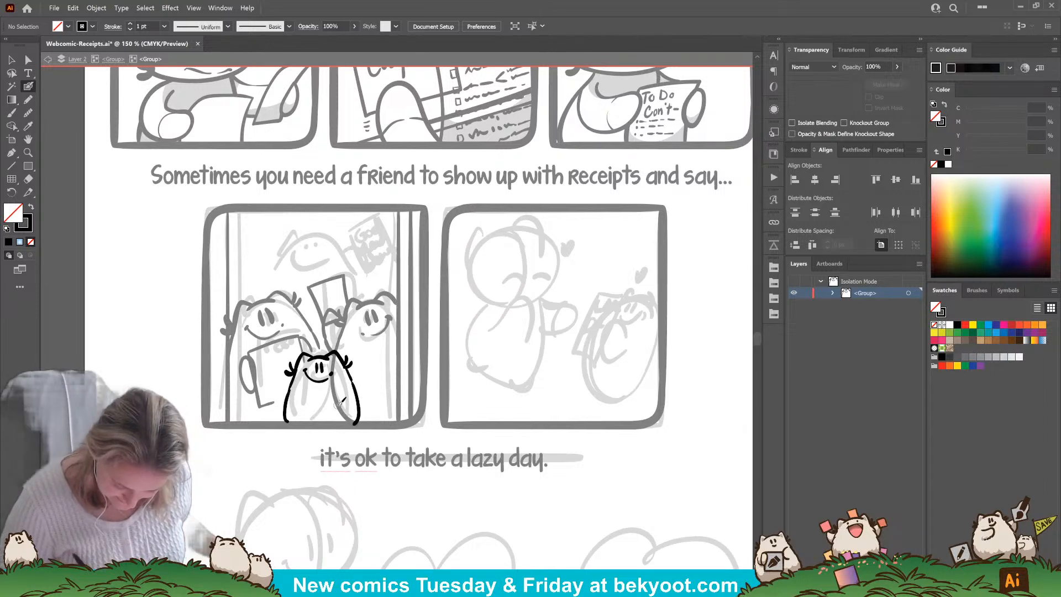
mouse_move(302, 387)
left_mouse_down()
mouse_move(306, 409)
mouse_move(304, 387)
mouse_move(342, 382)
mouse_move(341, 414)
mouse_move(346, 388)
mouse_move(348, 398)
mouse_move(341, 387)
mouse_move(303, 390)
mouse_move(306, 411)
left_mouse_up()
left_click(341, 417, "ctrl")
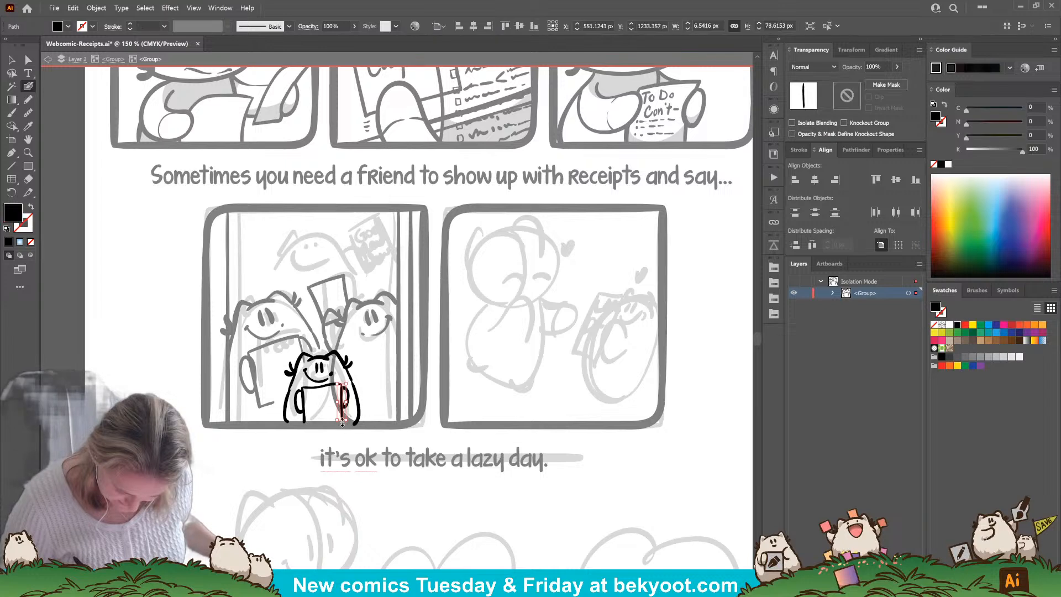
left_click(340, 442, "ctrl")
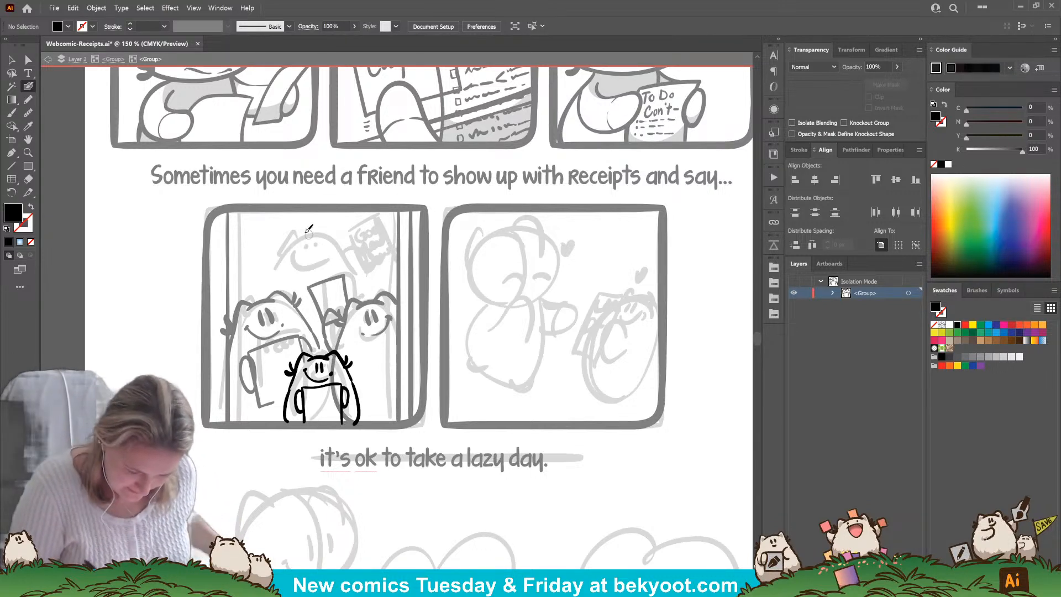
Return to the parent group and ink the back friend's head top, two ears and dot eyes above the others.
left_click(113, 60)
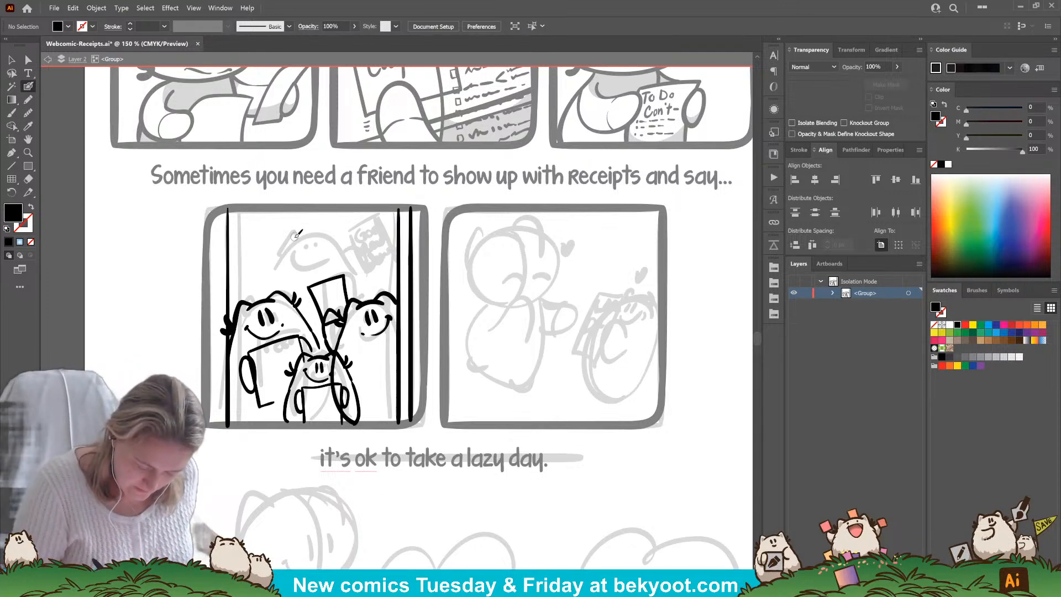
left_click_drag(328, 235, 346, 237)
key("ctrl+z")
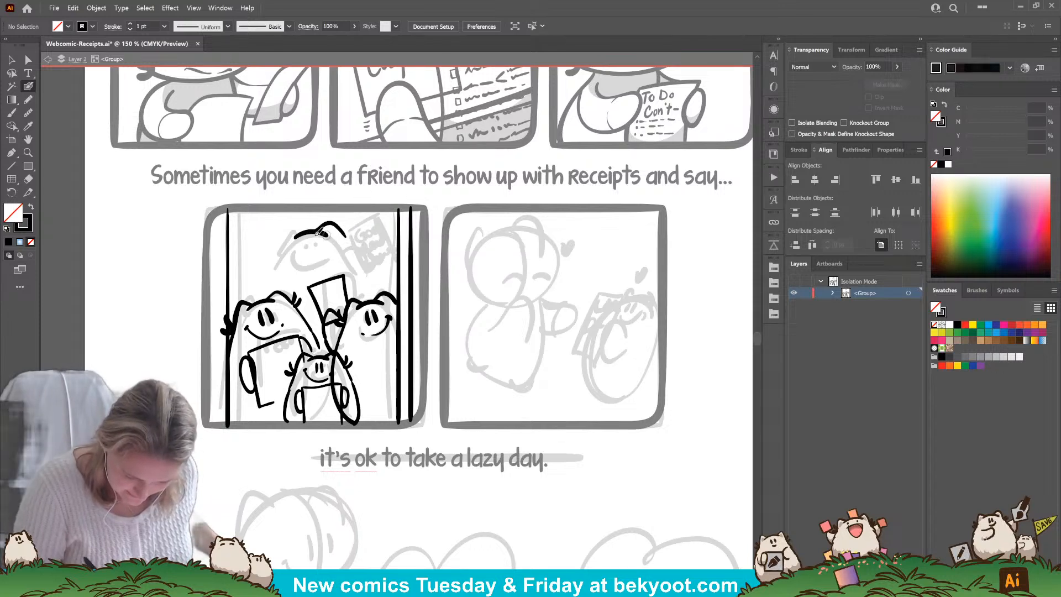
left_click_drag(284, 228, 277, 248)
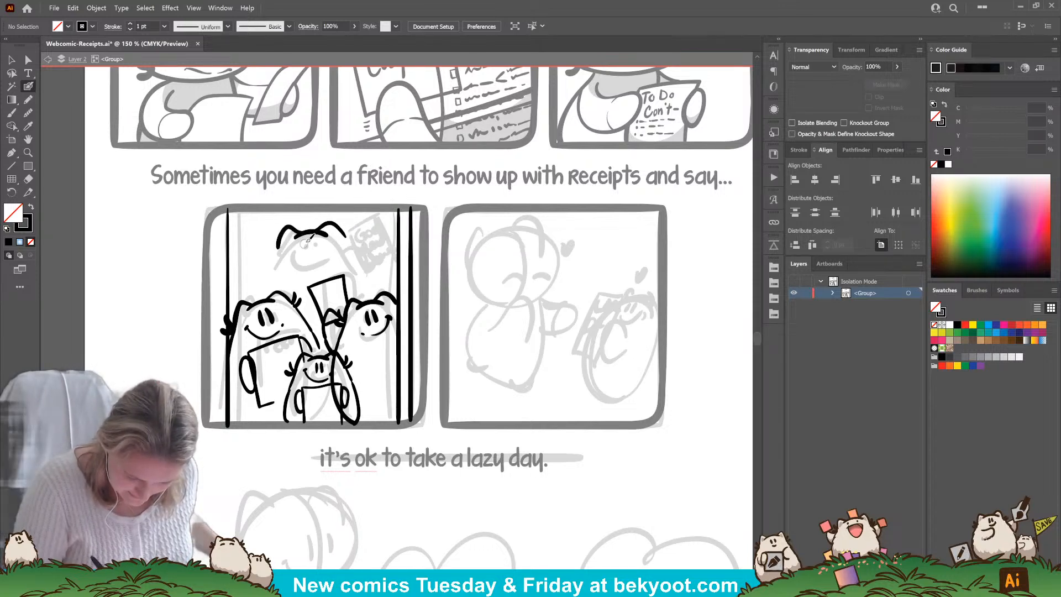
left_click(312, 242)
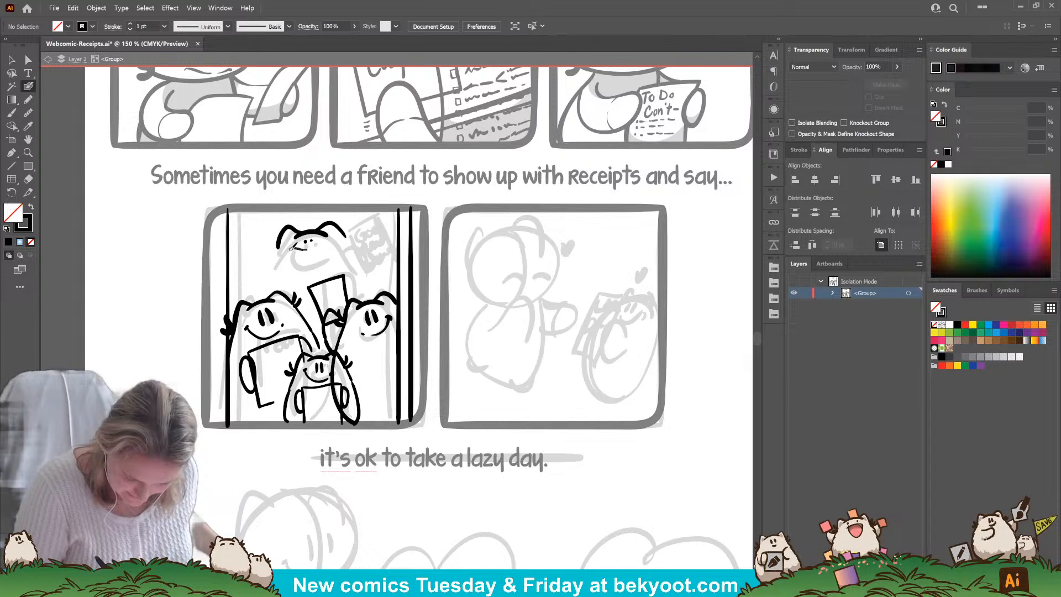
Ink the back friend's wide open mouth, the tufts beside its ears and both sides of its body.
left_click_drag(301, 267, 337, 258)
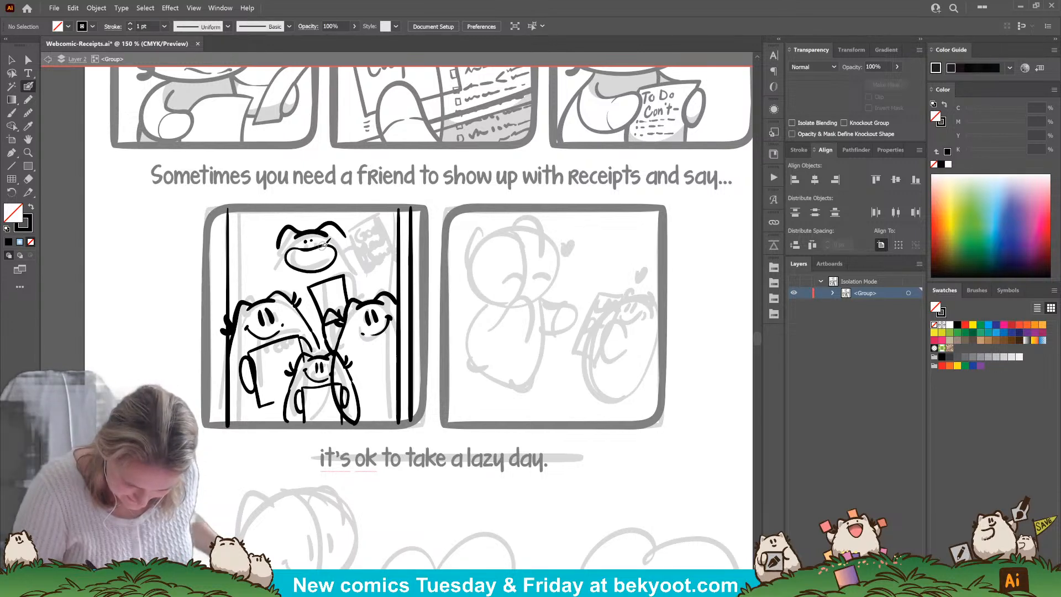
mouse_move(333, 256)
left_mouse_down()
mouse_move(278, 241)
mouse_move(265, 294)
left_mouse_up()
mouse_move(347, 240)
left_mouse_down()
mouse_move(352, 216)
mouse_move(377, 280)
left_mouse_up()
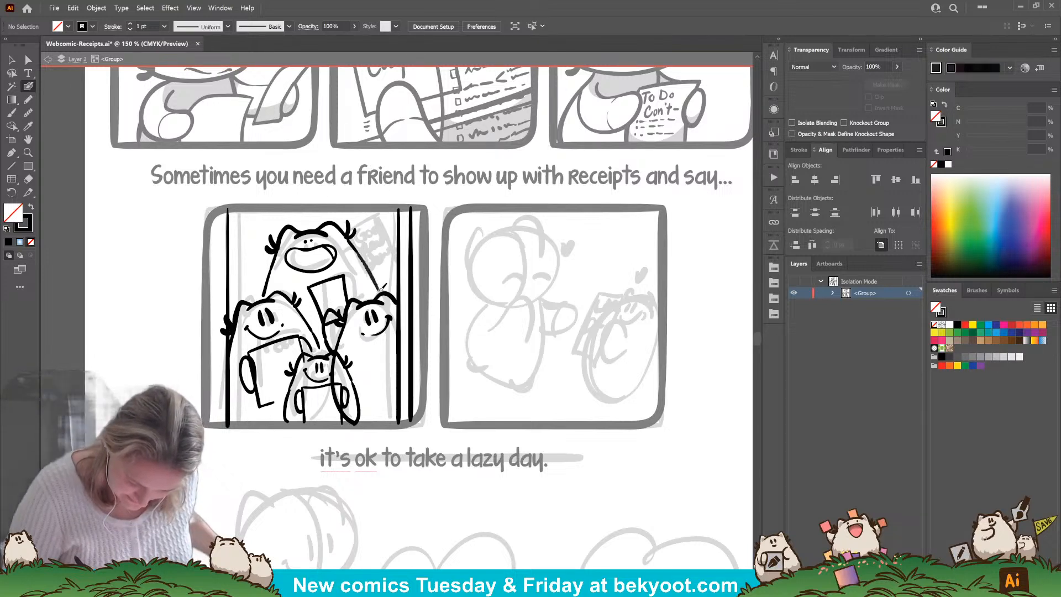
Ink the back friend's raised arm and the tilted paper it holds up beside the right door frame.
key("ctrl+z")
left_click_drag(362, 237, 379, 275)
key("ctrl+z")
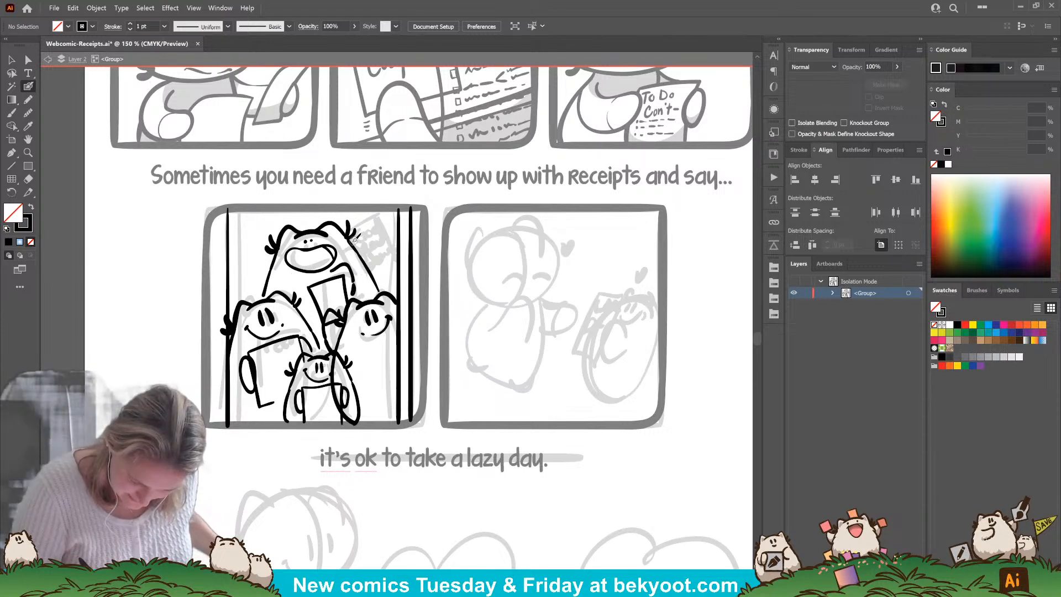
left_click_drag(359, 238, 372, 233)
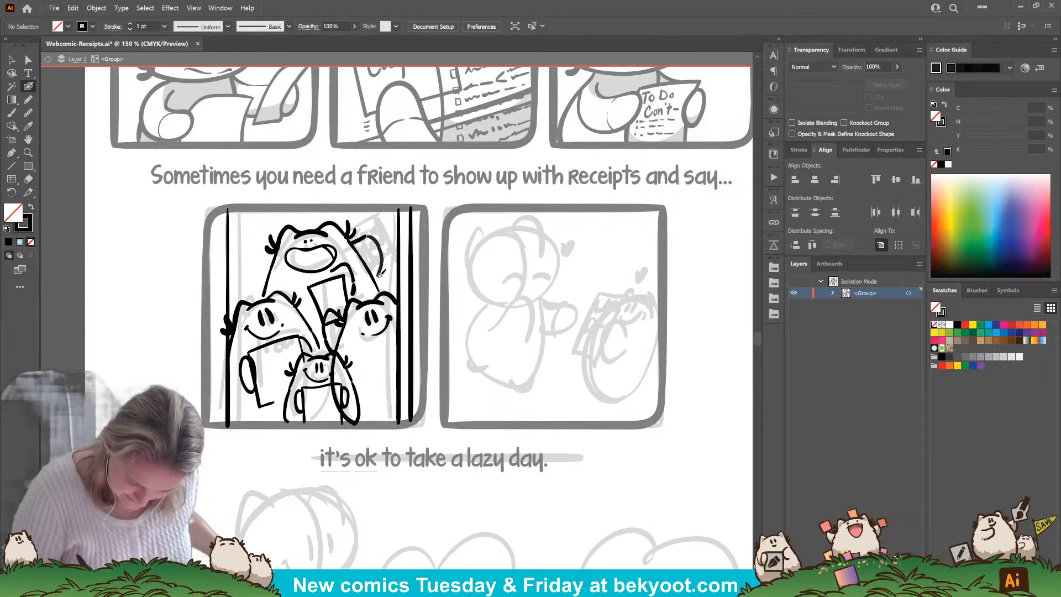
left_click_drag(380, 275, 376, 282)
left_click_drag(355, 216, 380, 262)
left_click_drag(354, 213, 377, 209)
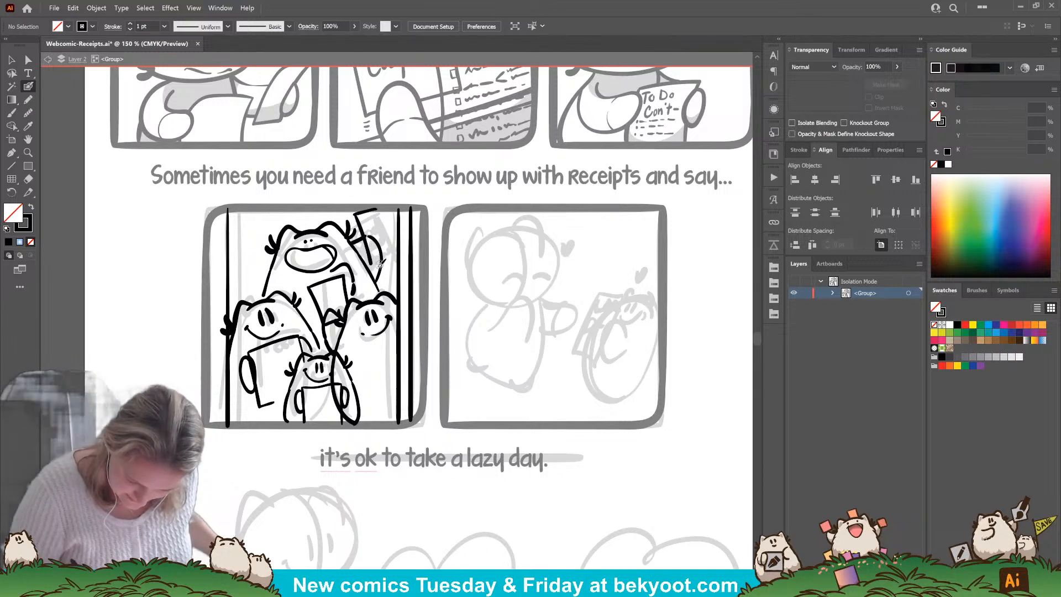
left_click_drag(393, 257, 397, 256)
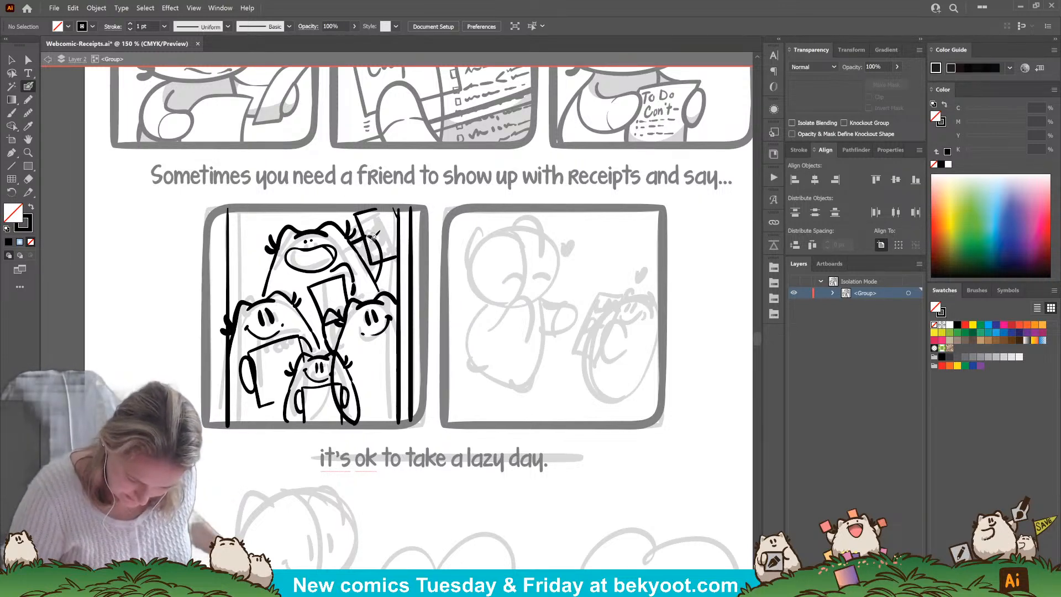
Erase the part of the back friend's arm line that overlaps the raised paper, and clear the selection.
left_click_drag(370, 237, 379, 243)
left_click(354, 242, "ctrl+shift")
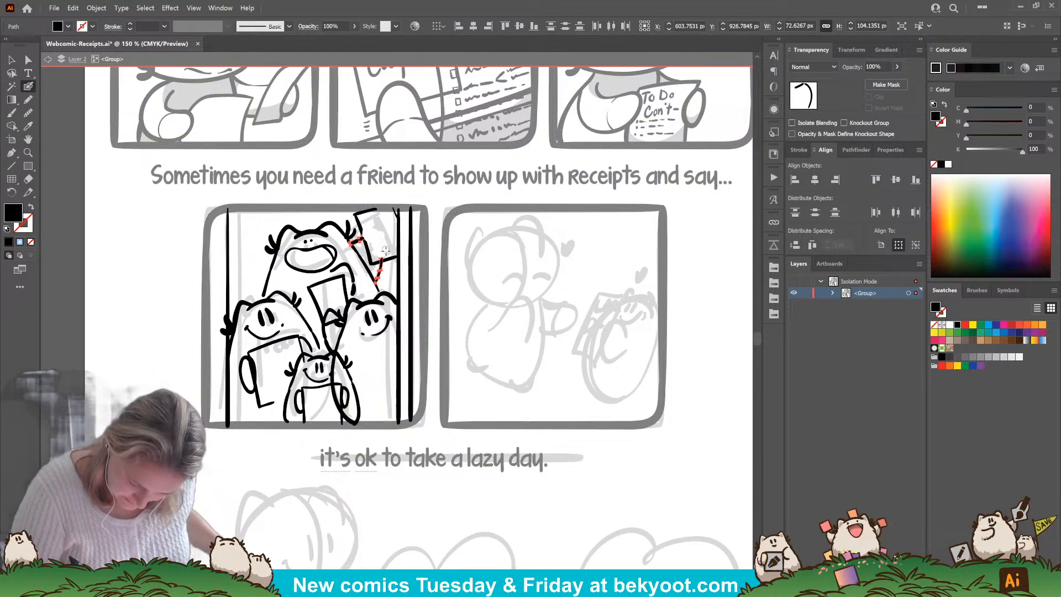
left_click_drag(380, 256, 383, 250)
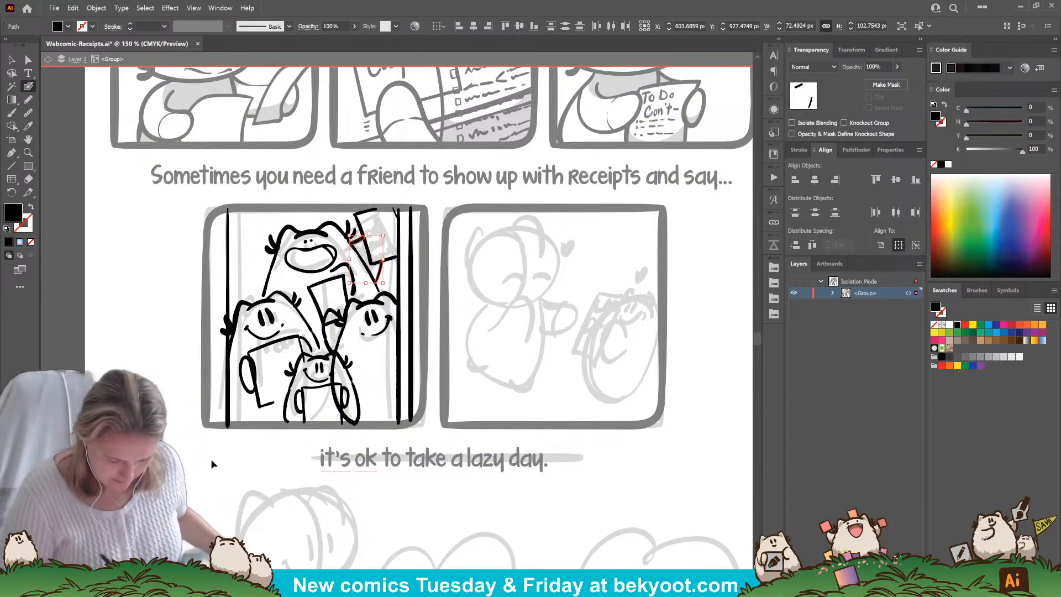
key("ctrl+shift+a")
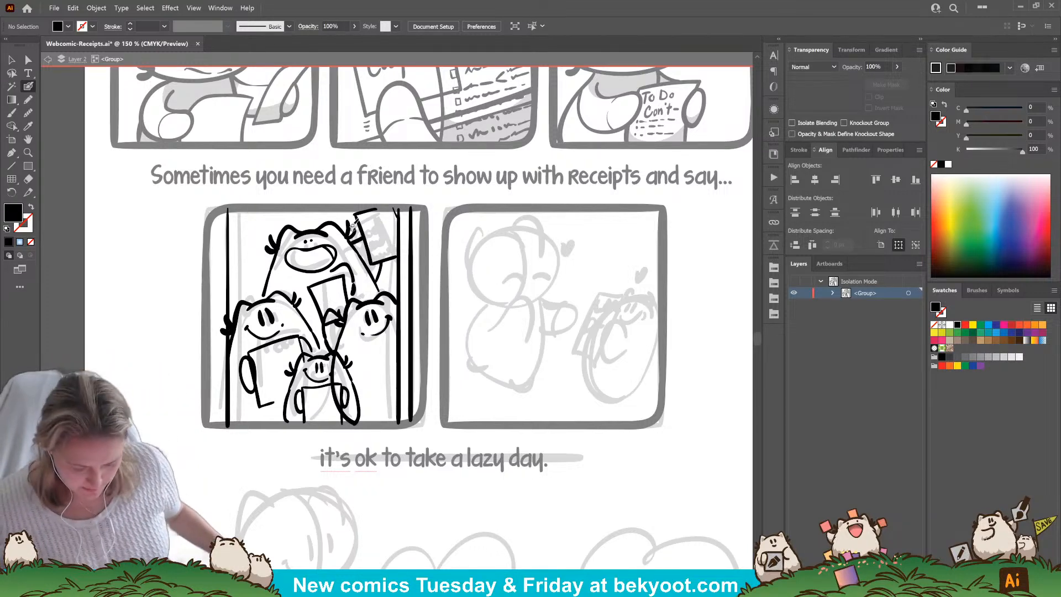
Hand-letter "Momo's" across the top of the back friend's raised paper in black.
scroll(352, 223, "up", 3)
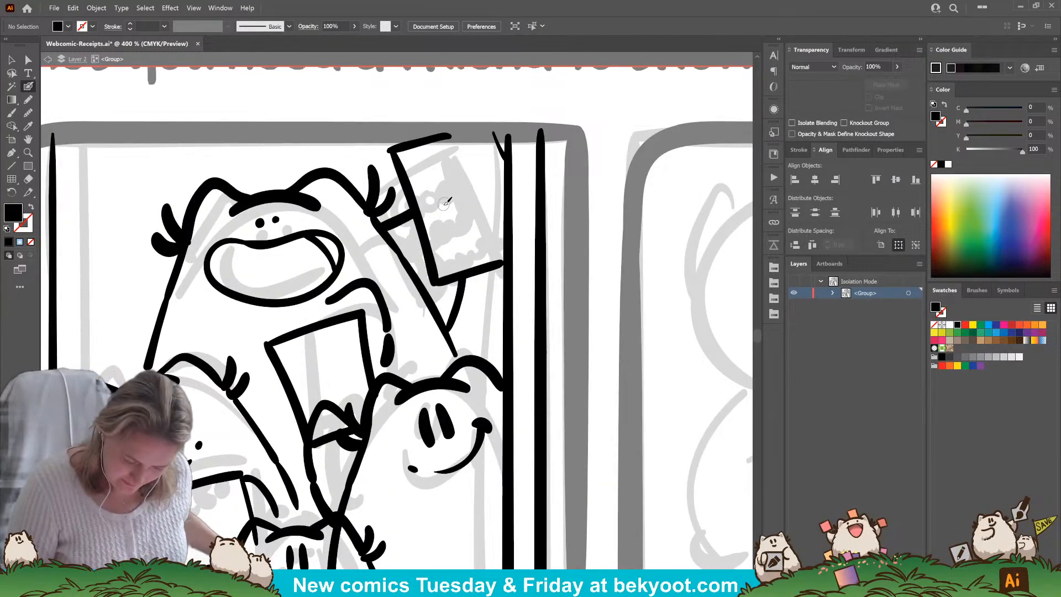
mouse_move(418, 175)
left_mouse_down()
mouse_move(416, 160)
mouse_move(430, 173)
left_mouse_up()
key("shift+x")
left_click_drag(415, 165, 422, 175)
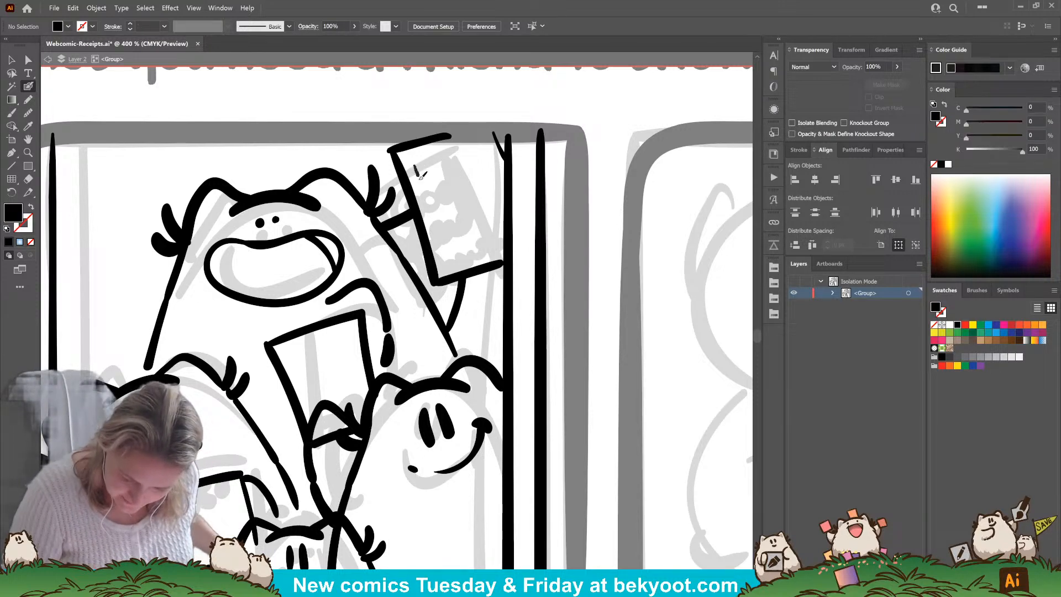
key("shift+x")
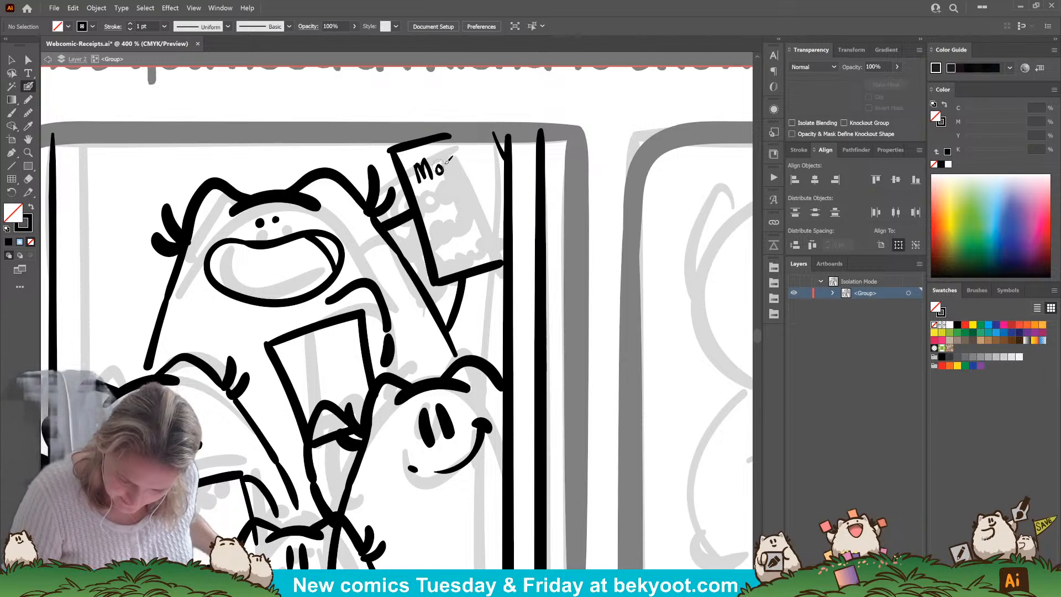
mouse_move(453, 168)
left_mouse_down()
mouse_move(468, 165)
mouse_move(474, 146)
left_mouse_up()
key("ctrl+z")
left_click_drag(486, 147, 483, 160)
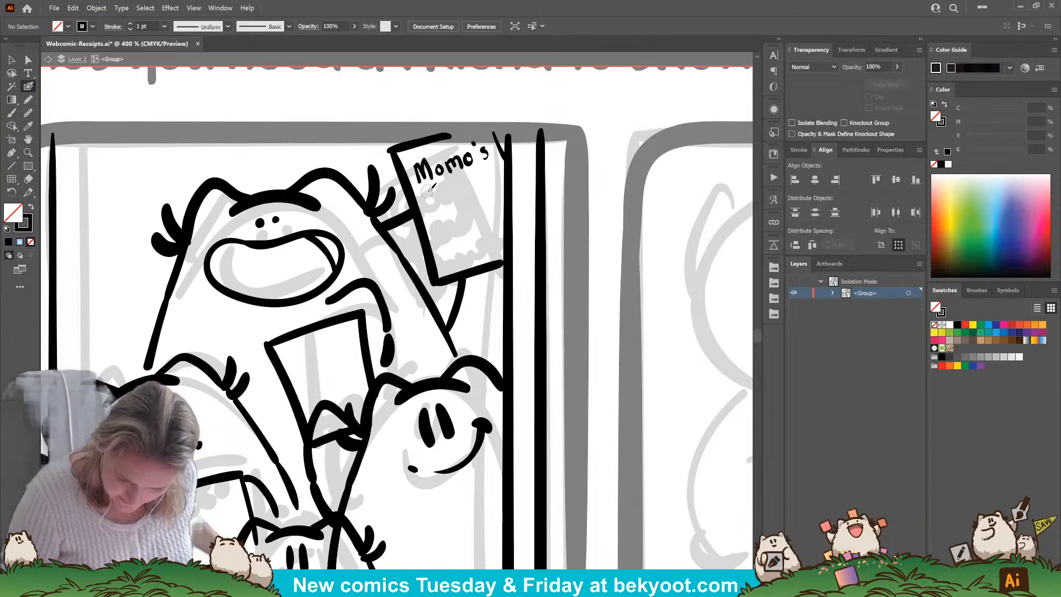
Hand-letter "Good" and "Deeds" on two lines below "Momo's" on the raised paper.
mouse_move(434, 189)
left_mouse_down()
mouse_move(441, 206)
mouse_move(453, 189)
mouse_move(458, 200)
mouse_move(466, 186)
mouse_move(488, 186)
left_mouse_up()
key("ctrl+z")
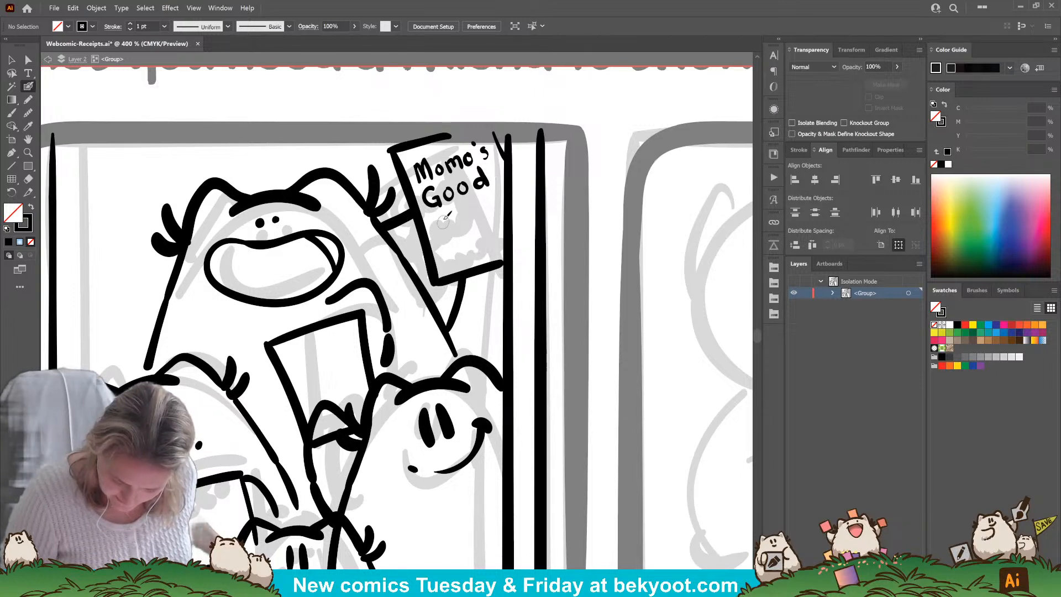
left_click_drag(437, 219, 443, 237)
mouse_move(454, 226)
left_mouse_down()
mouse_move(486, 212)
mouse_move(472, 211)
mouse_move(477, 222)
mouse_move(495, 206)
mouse_move(488, 191)
mouse_move(496, 217)
left_mouse_up()
key("ctrl+z")
key("ctrl+z")
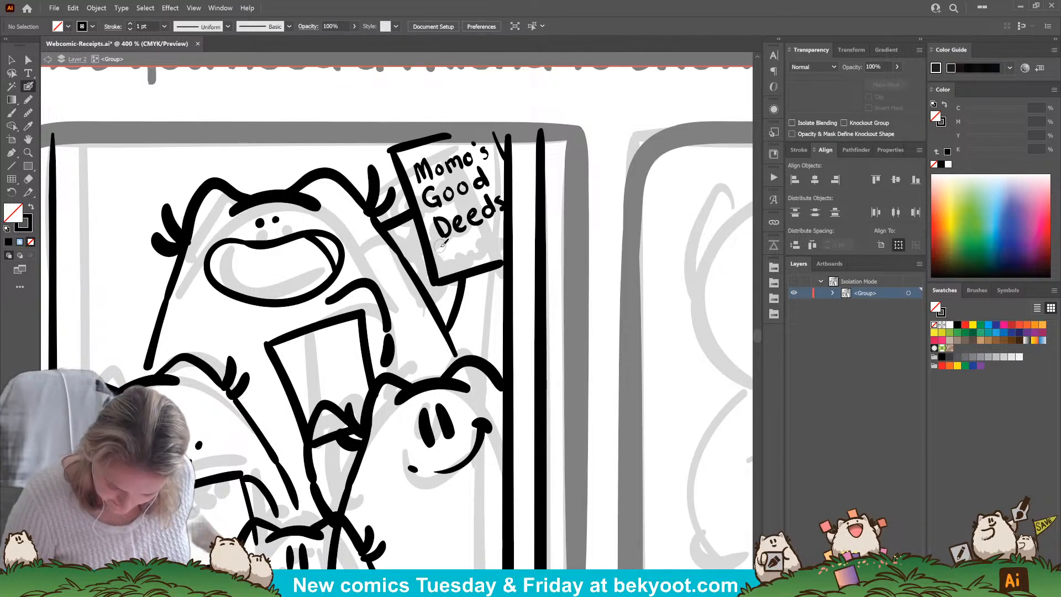
Letter "(this week)" in small writing at the foot of the raised paper, and "Receipt" on the middle paper.
mouse_move(441, 246)
left_mouse_down()
mouse_move(452, 243)
mouse_move(446, 257)
mouse_move(465, 253)
left_mouse_up()
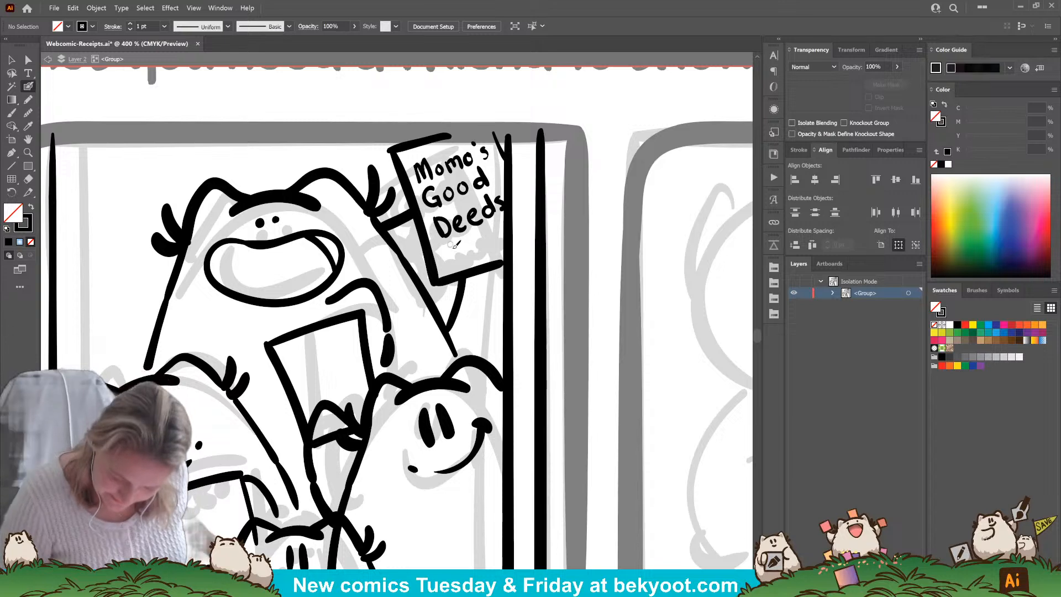
left_click_drag(454, 241, 452, 256)
left_click_drag(448, 250, 460, 246)
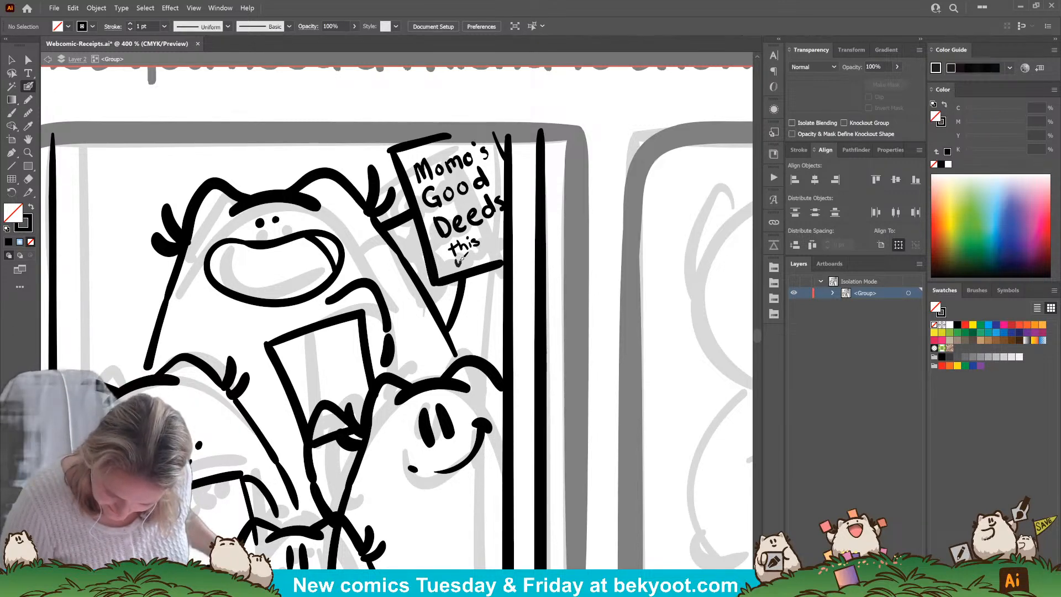
mouse_move(462, 257)
left_mouse_down()
mouse_move(500, 256)
mouse_move(442, 255)
mouse_move(449, 264)
left_mouse_up()
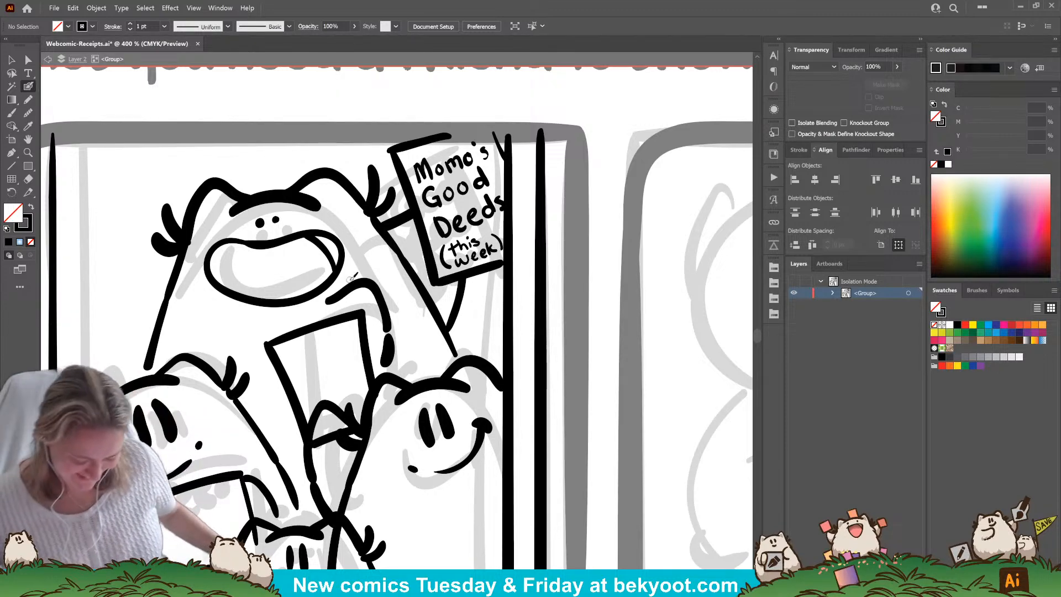
left_click_drag(349, 408, 357, 341)
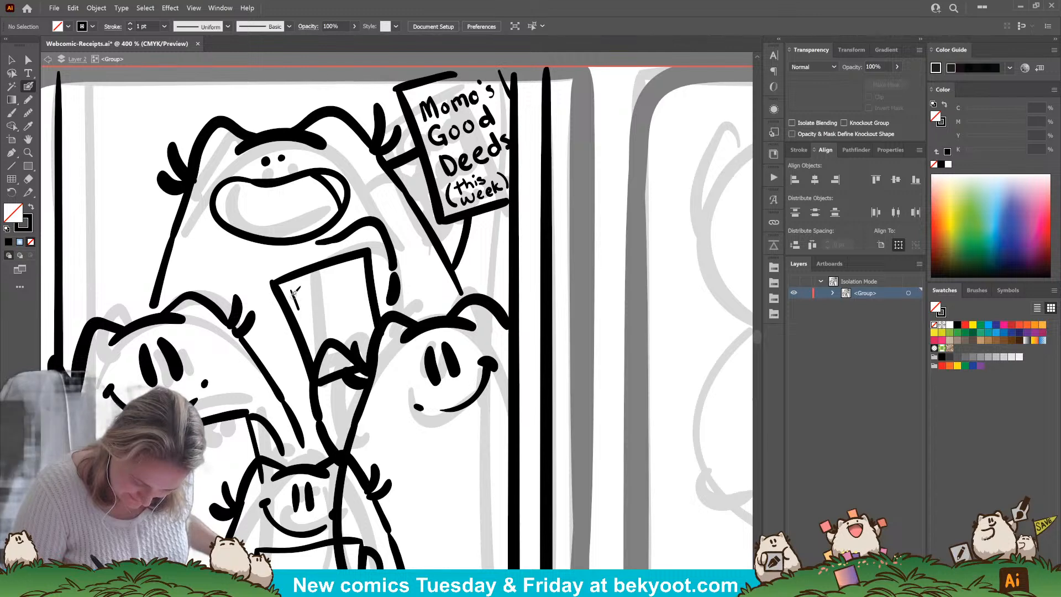
mouse_move(296, 292)
left_mouse_down()
mouse_move(338, 291)
mouse_move(345, 305)
mouse_move(362, 276)
left_mouse_up()
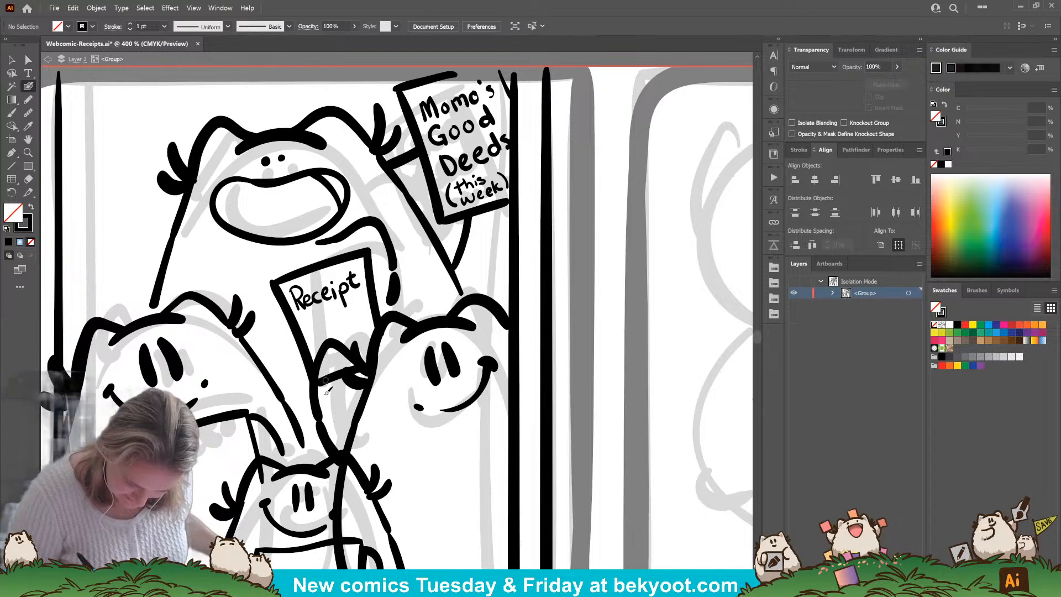
Extend the bottom edge of the left friend's paper to the small front friend, and erase its side edge where the paw covers it.
left_click_drag(313, 444, 423, 327)
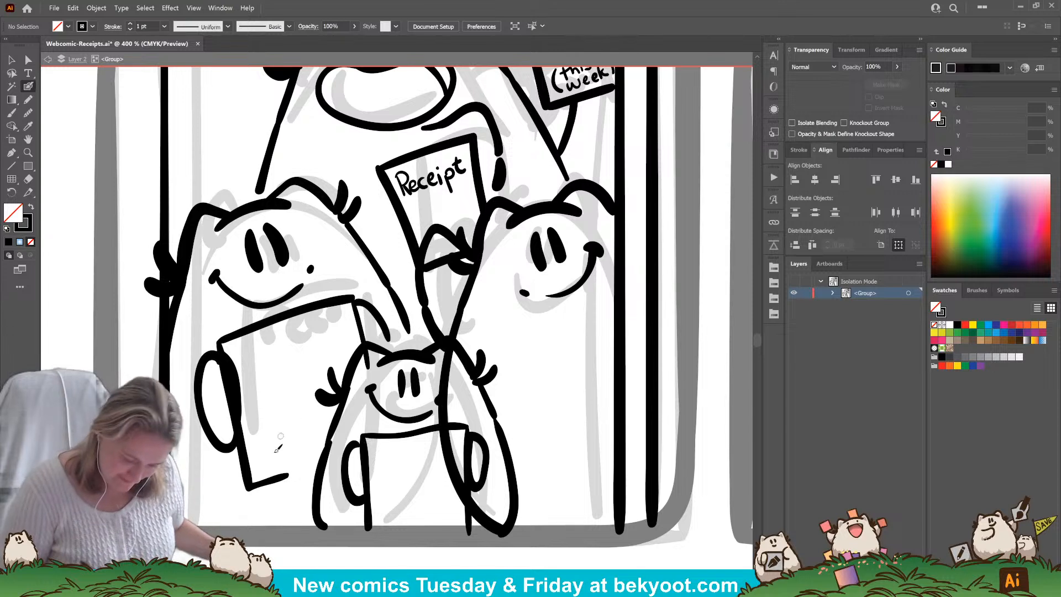
left_click(273, 481, "ctrl")
left_click_drag(268, 480, 326, 463)
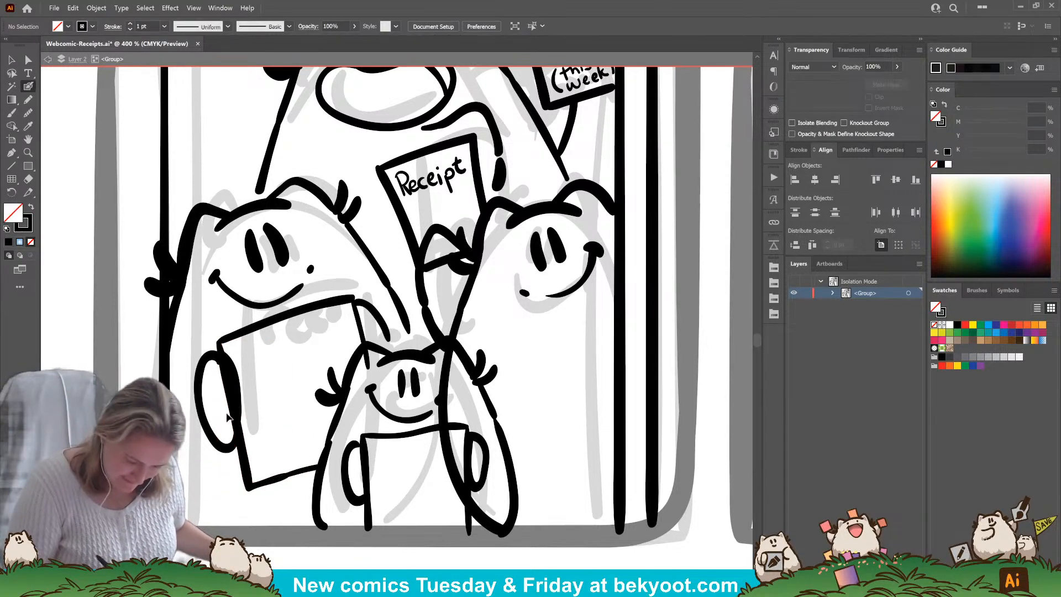
left_click(227, 389, "ctrl")
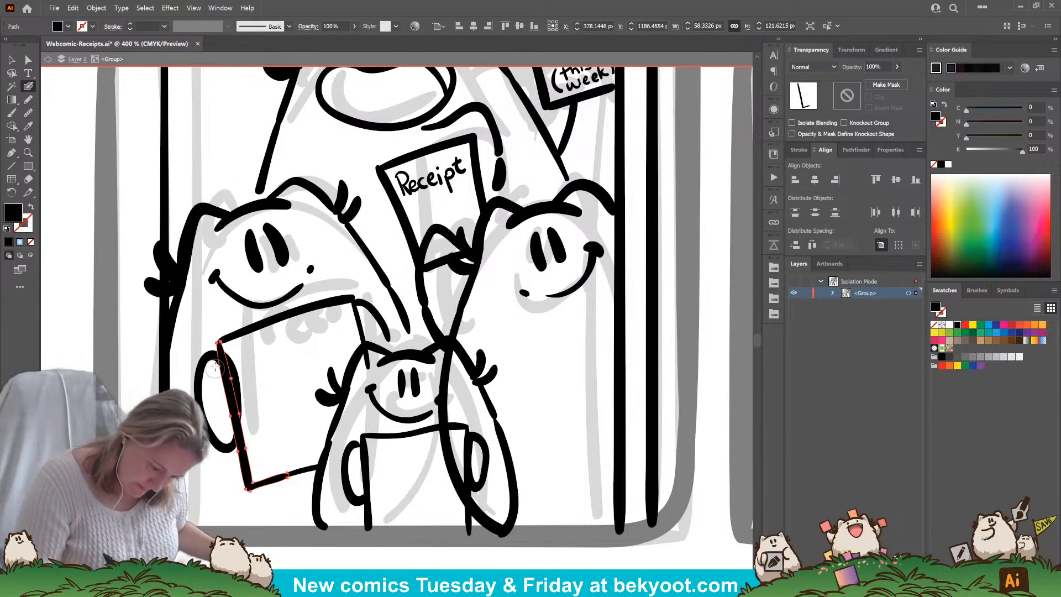
left_click_drag(226, 418, 225, 418)
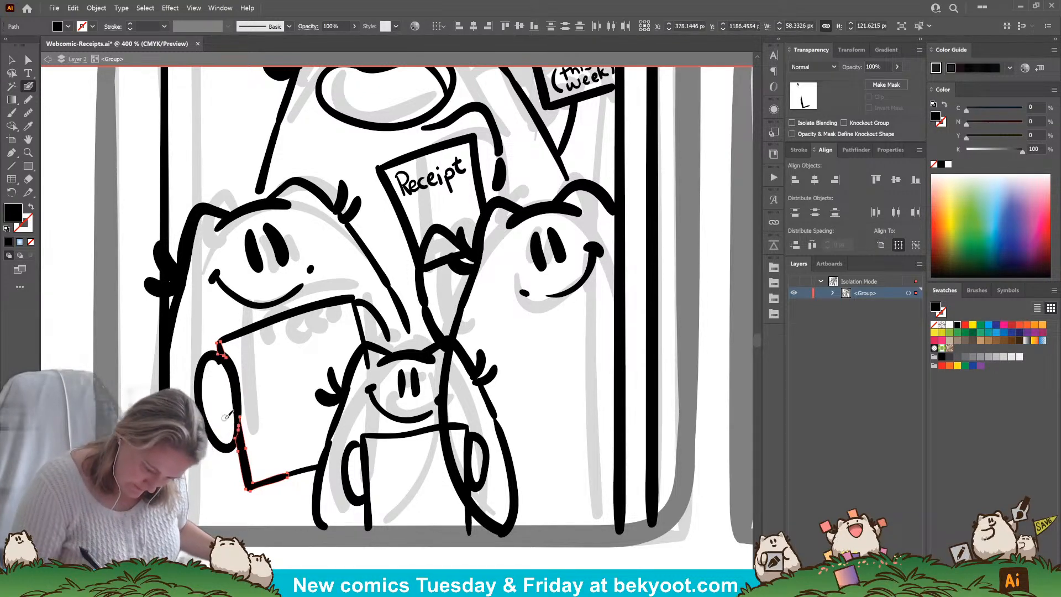
left_click(239, 478, "ctrl")
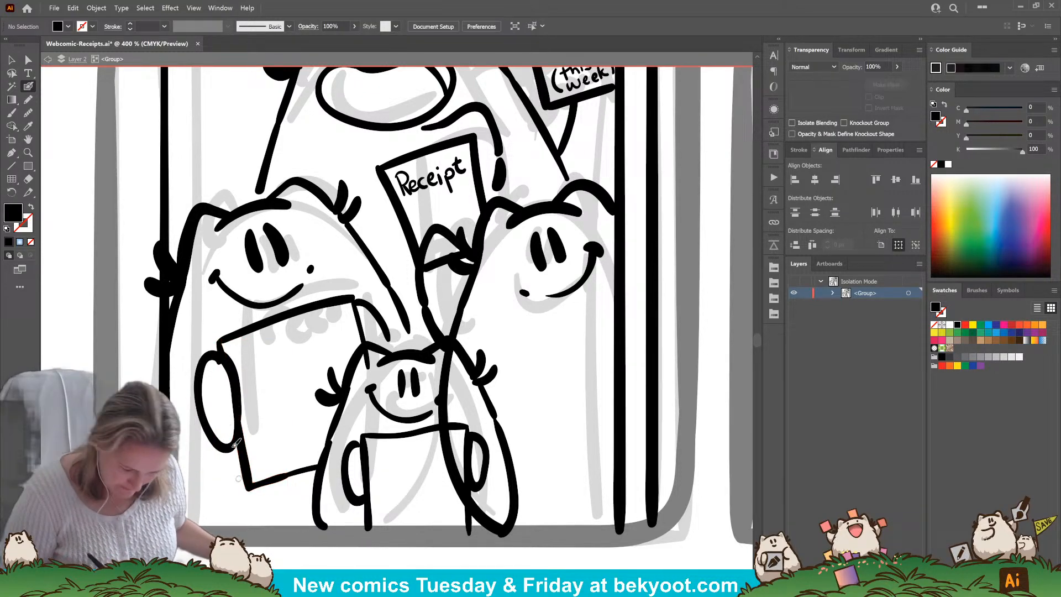
Clean up the outline of the left friend's paw where it meets the paper's edge.
left_click(203, 365, "ctrl")
key("shift+b")
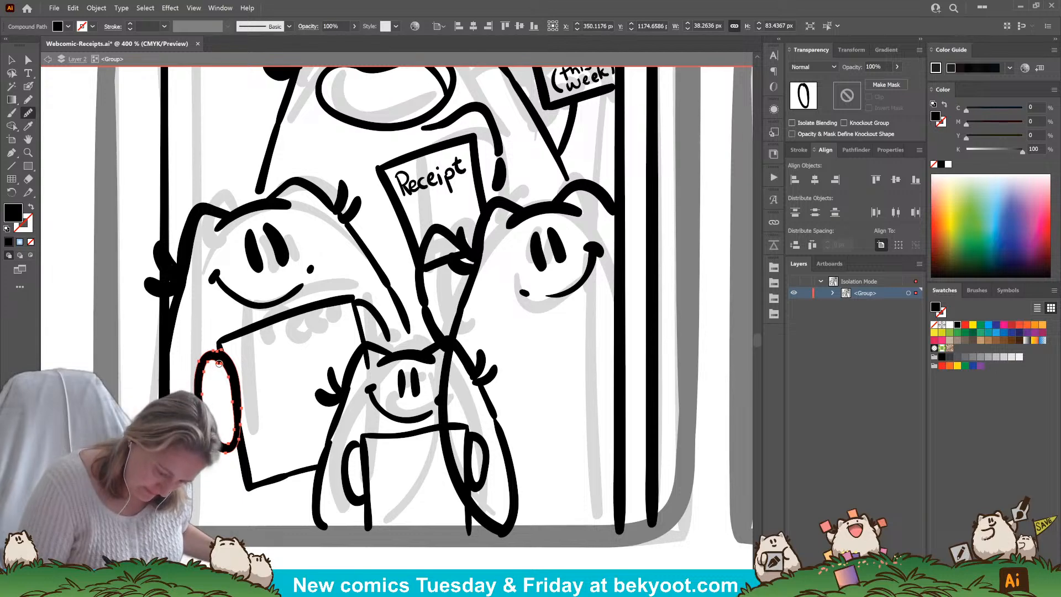
left_click_drag(219, 363, 235, 393)
left_click_drag(219, 351, 211, 345)
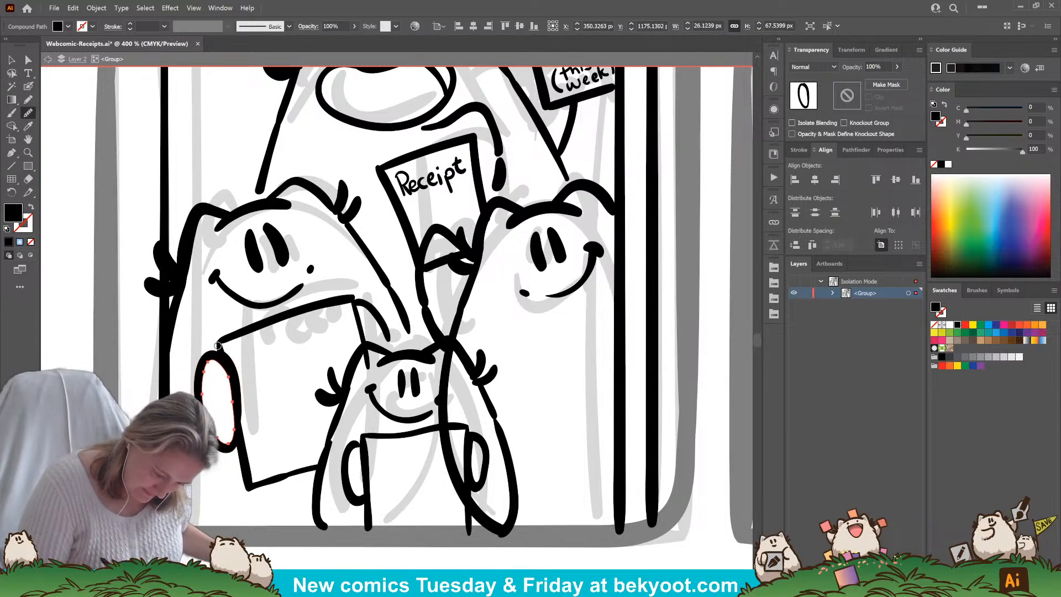
left_click(265, 528, "ctrl")
Remove the curved arm line that crosses the lower part of the "Receipt" paper.
left_click_drag(602, 129, 494, 296)
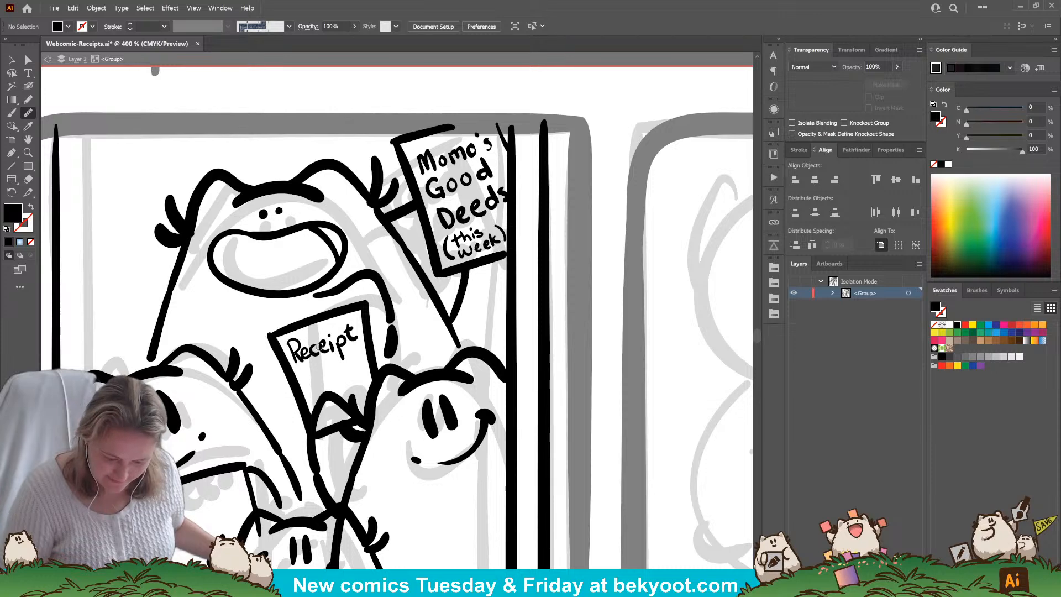
left_click_drag(404, 512, 415, 435)
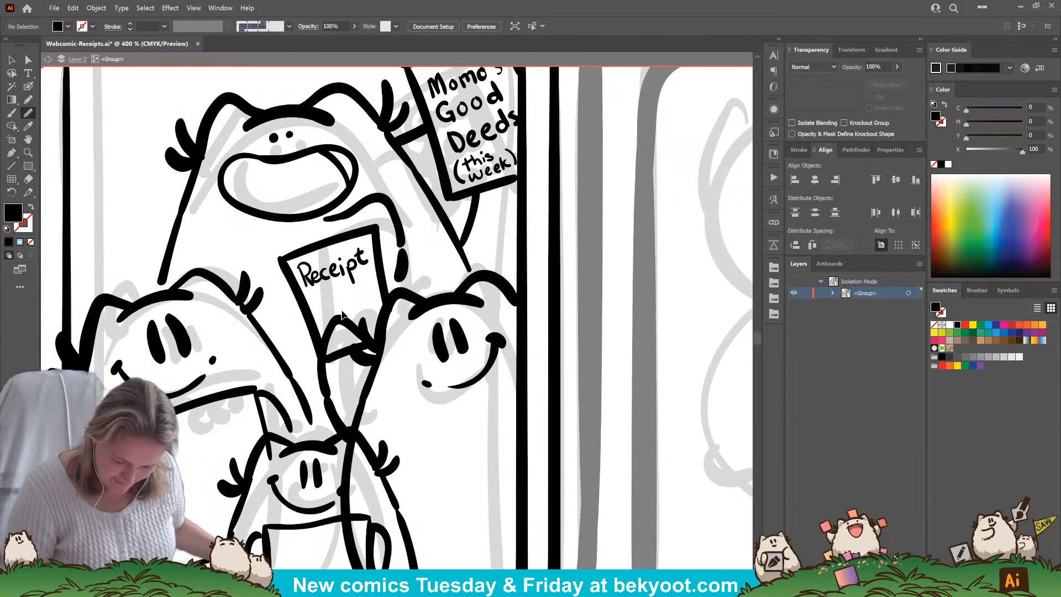
left_click(344, 322, "ctrl")
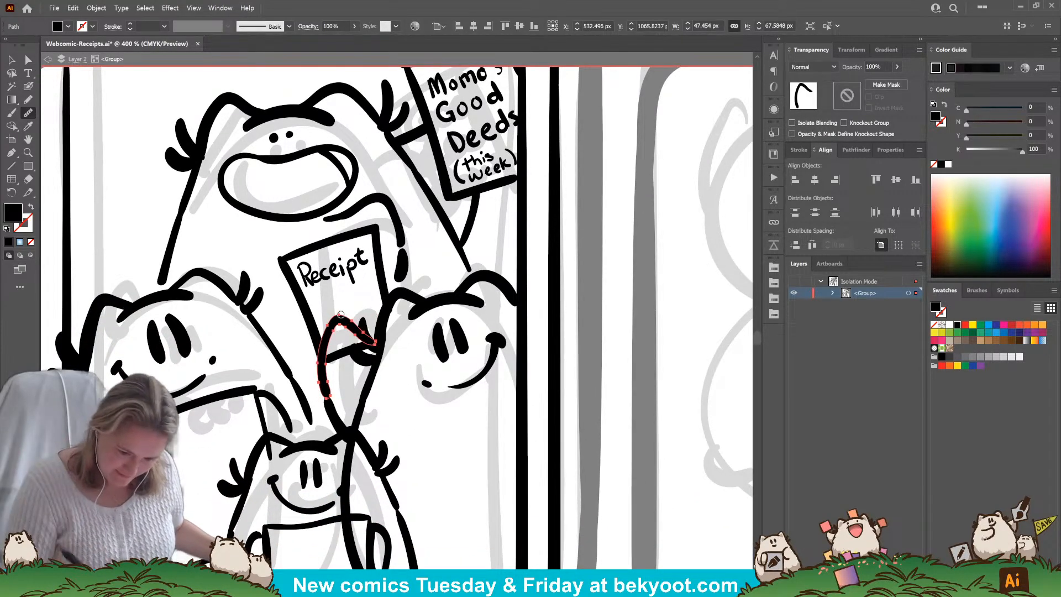
mouse_move(340, 313)
left_mouse_down()
mouse_move(328, 340)
mouse_move(330, 317)
mouse_move(350, 333)
mouse_move(365, 333)
mouse_move(360, 324)
mouse_move(360, 357)
left_mouse_up()
left_click(395, 405, "ctrl")
left_click(370, 426, "ctrl")
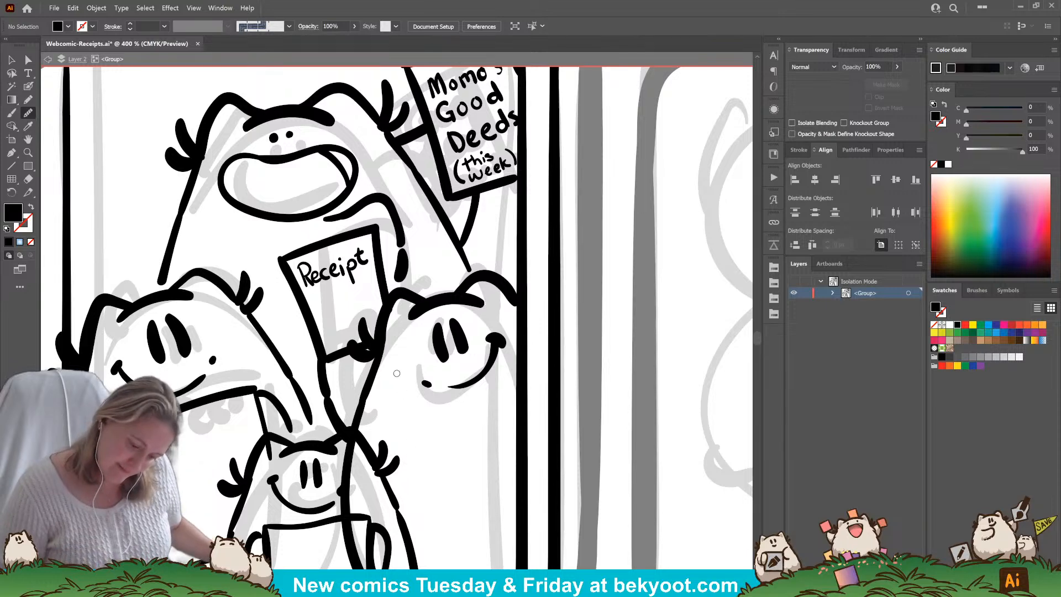
Try lettering "Big Recei" in large letters over two lines on the left friend's paper.
mouse_move(433, 466)
left_mouse_down()
mouse_move(420, 433)
mouse_move(425, 354)
left_mouse_up()
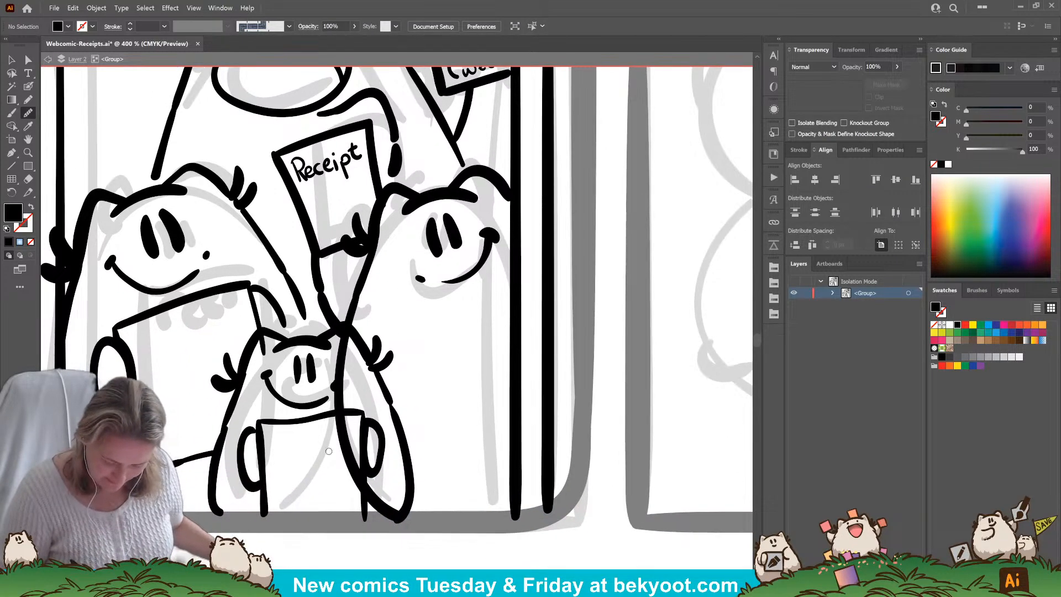
mouse_move(194, 347)
left_mouse_down()
mouse_move(204, 460)
mouse_move(290, 402)
left_mouse_up()
left_click(28, 86)
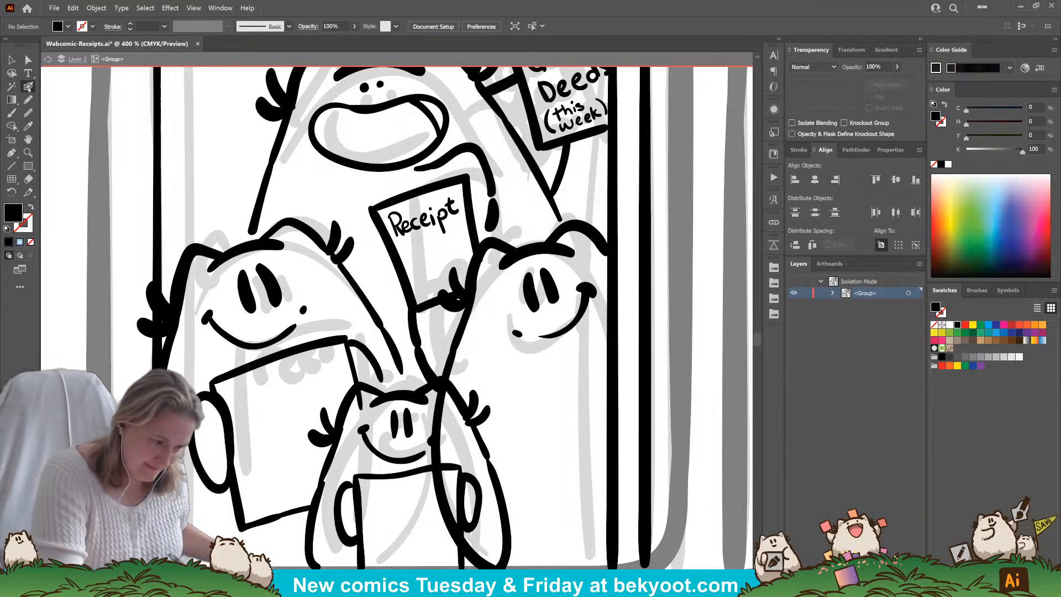
mouse_move(259, 412)
left_mouse_down()
mouse_move(255, 383)
mouse_move(257, 413)
mouse_move(287, 401)
left_mouse_up()
key("ctrl+z")
left_click(279, 380)
key("ctrl+z")
left_click(278, 379)
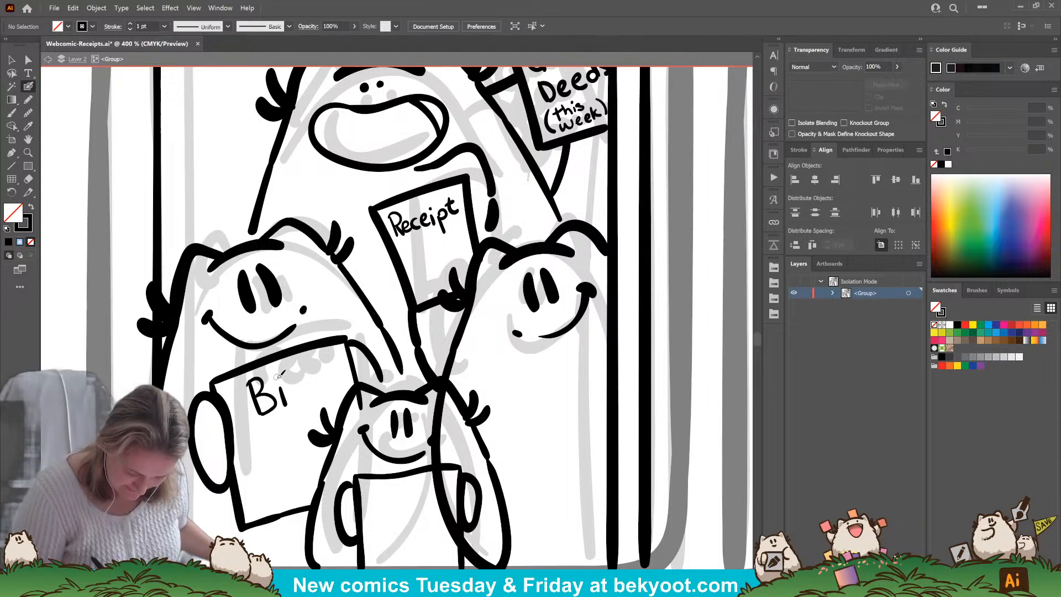
left_click_drag(301, 380, 289, 413)
mouse_move(242, 439)
left_mouse_down()
mouse_move(269, 467)
mouse_move(275, 446)
mouse_move(285, 456)
mouse_move(311, 459)
left_mouse_up()
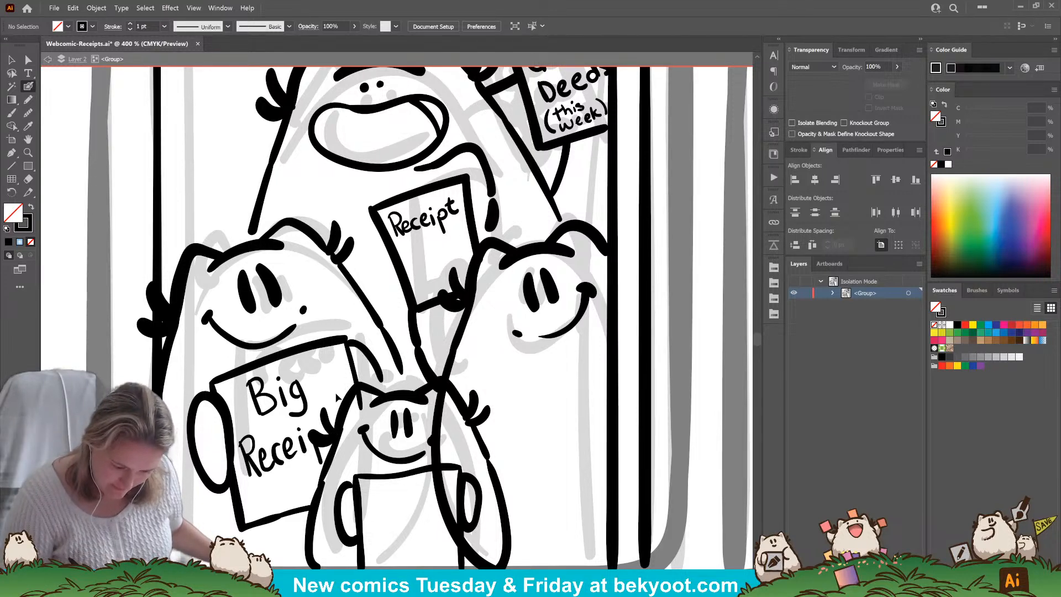
Undo the "Big Recei" lettering on the left friend's paper until the paper is blank.
key("ctrl+z")
key("ctrl+z")
key("ctrl+z")
key("ctrl+z")
key("ctrl+z")
key("ctrl+z")
key("ctrl+z")
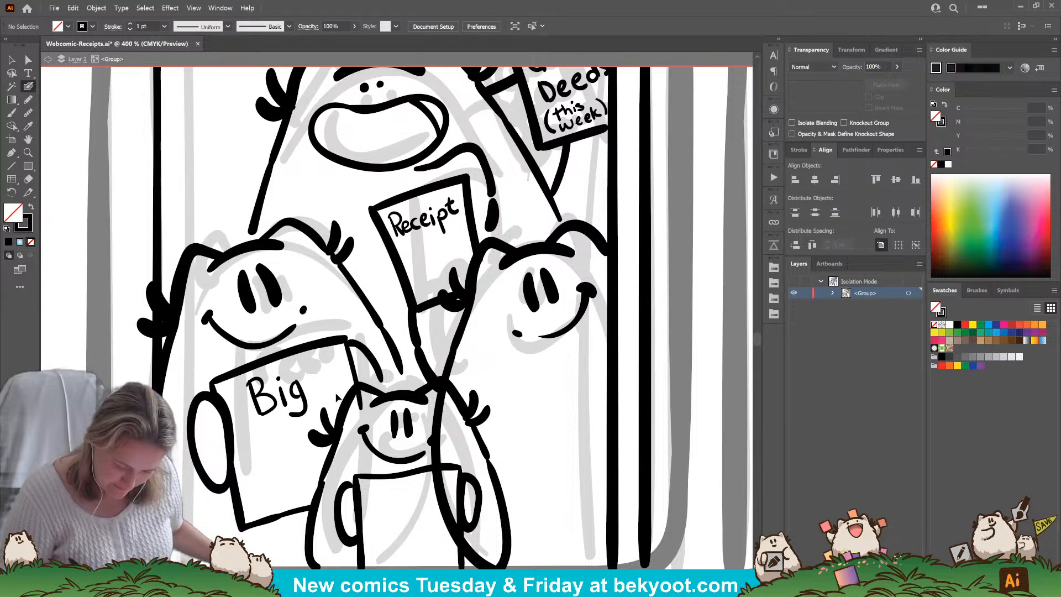
key("ctrl+z")
key("ctrl+z")
key("ctrl+z")
key("ctrl+z")
key("ctrl+z")
key("ctrl+z")
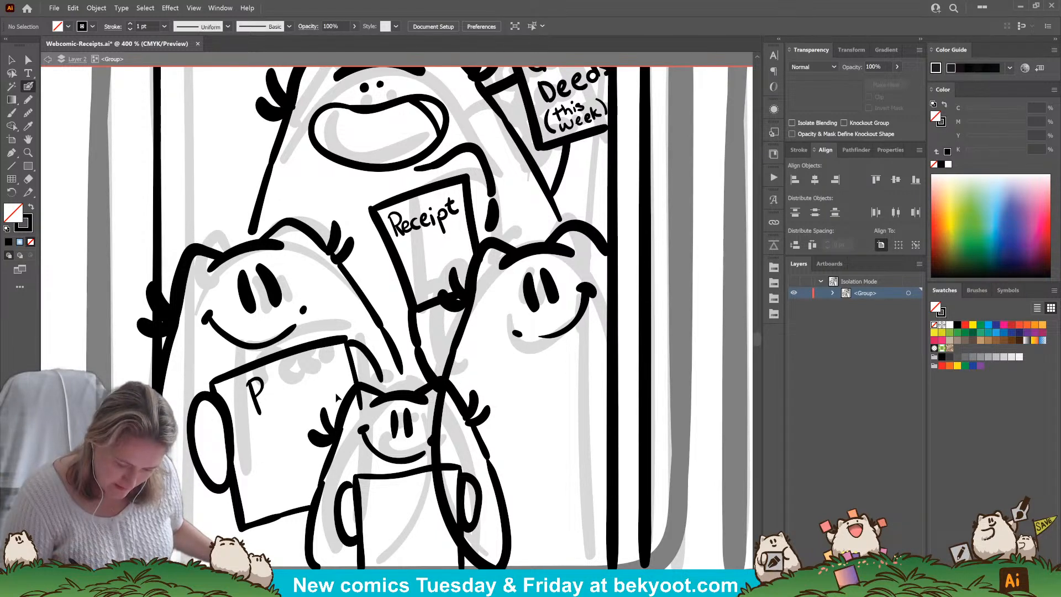
key("shift+x")
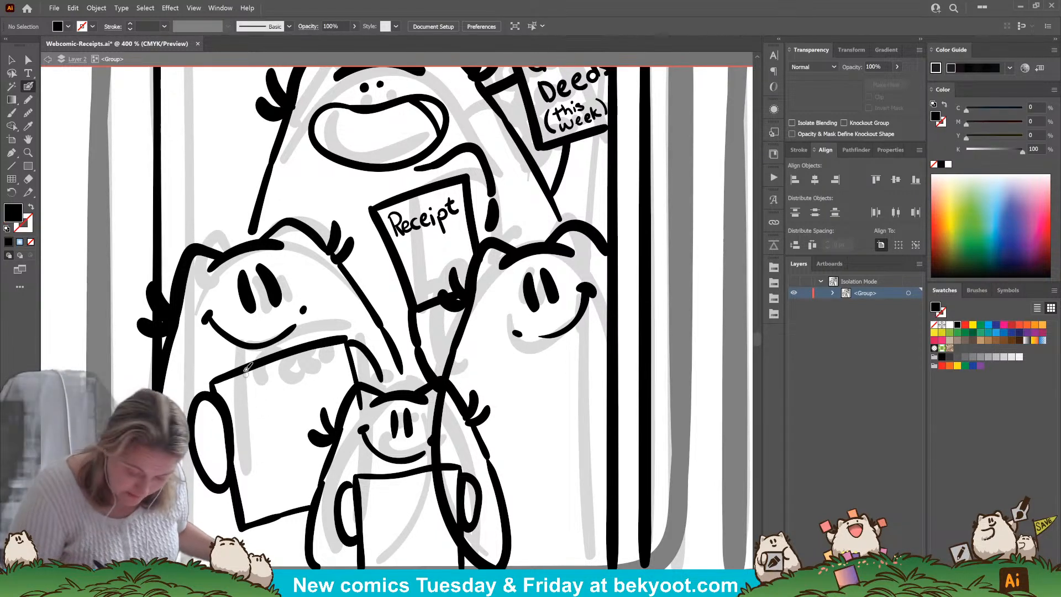
Letter "Receipt" on the left friend's paper, with "(a big one)" in smaller letters over two lines beneath it.
mouse_move(235, 392)
left_mouse_down()
mouse_move(241, 412)
mouse_move(242, 383)
mouse_move(255, 402)
mouse_move(243, 384)
mouse_move(239, 399)
mouse_move(253, 410)
mouse_move(277, 408)
mouse_move(299, 394)
mouse_move(302, 373)
mouse_move(315, 402)
mouse_move(330, 370)
left_mouse_up()
key("ctrl+z")
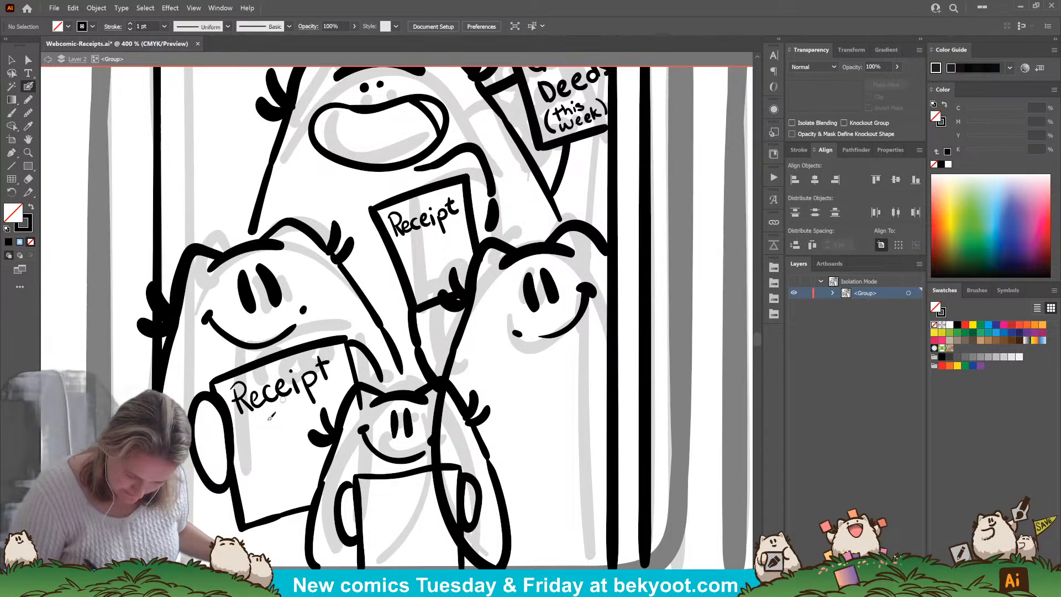
mouse_move(250, 423)
left_mouse_down()
mouse_move(260, 418)
mouse_move(243, 442)
mouse_move(312, 418)
left_mouse_up()
key("ctrl+z")
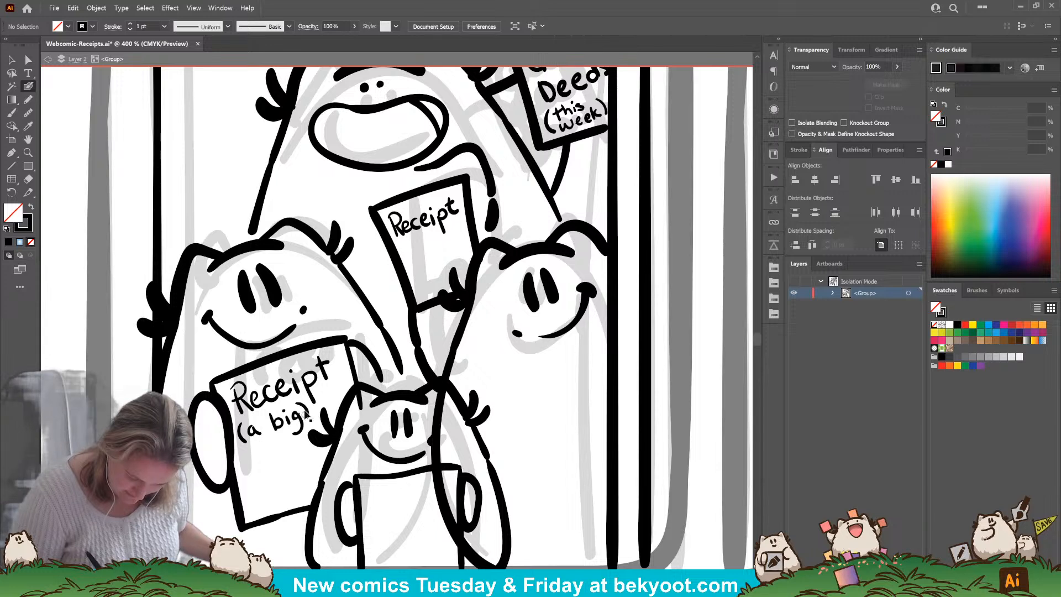
key("ctrl+z")
left_click_drag(264, 447, 266, 459)
mouse_move(269, 449)
left_mouse_down()
mouse_move(286, 453)
mouse_move(290, 440)
mouse_move(298, 451)
left_mouse_up()
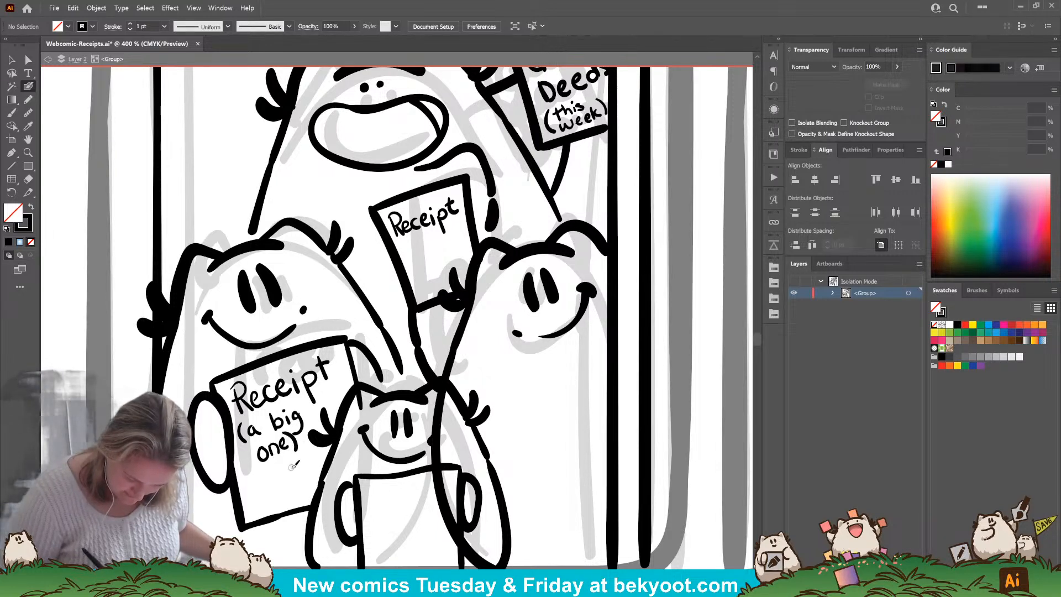
Redraw the parentheses around "a big one", with a tall opening one spanning both lines and the closing one after "big".
key("ctrl+z")
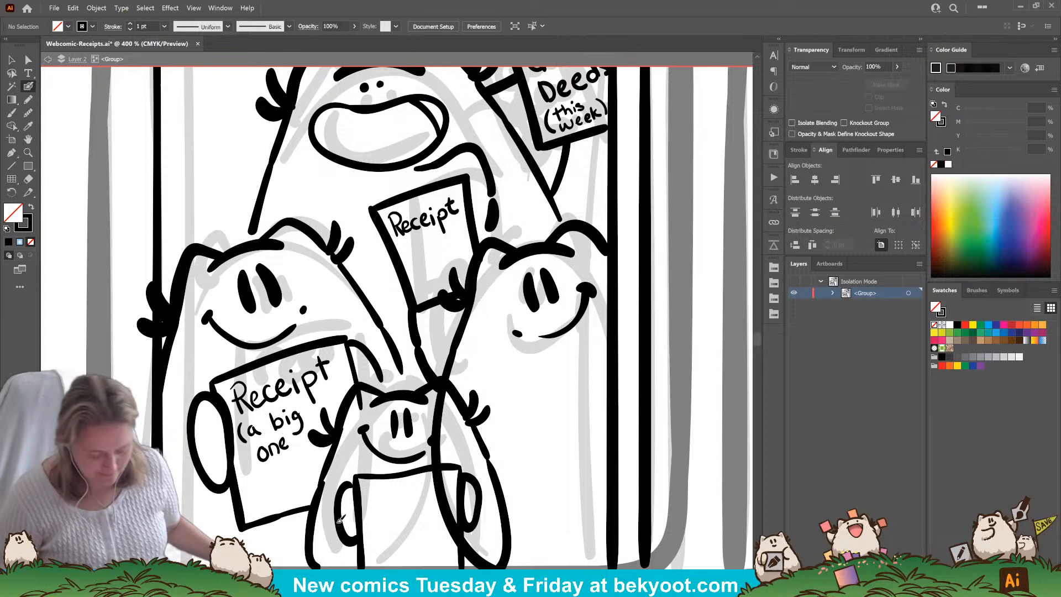
key("ctrl+z")
key("ctrl+shift+z")
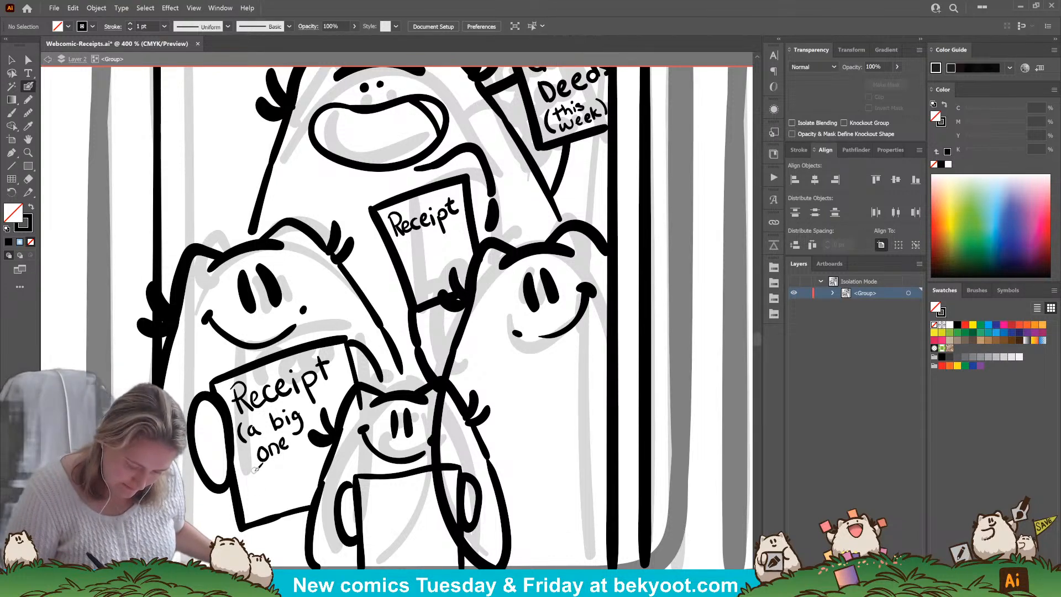
left_click(245, 446)
key("Delete")
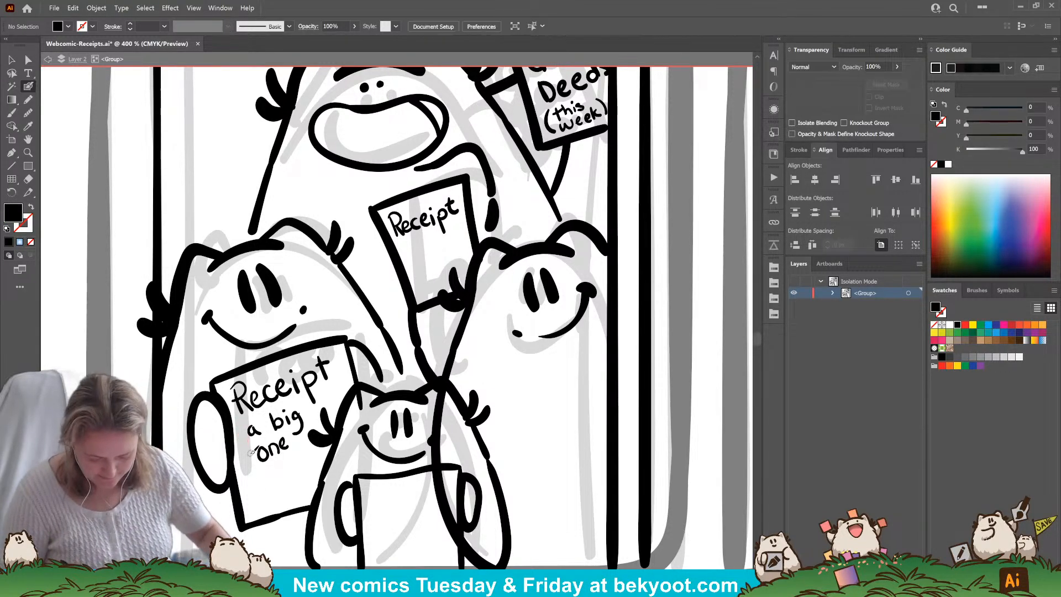
left_click_drag(242, 427, 252, 463)
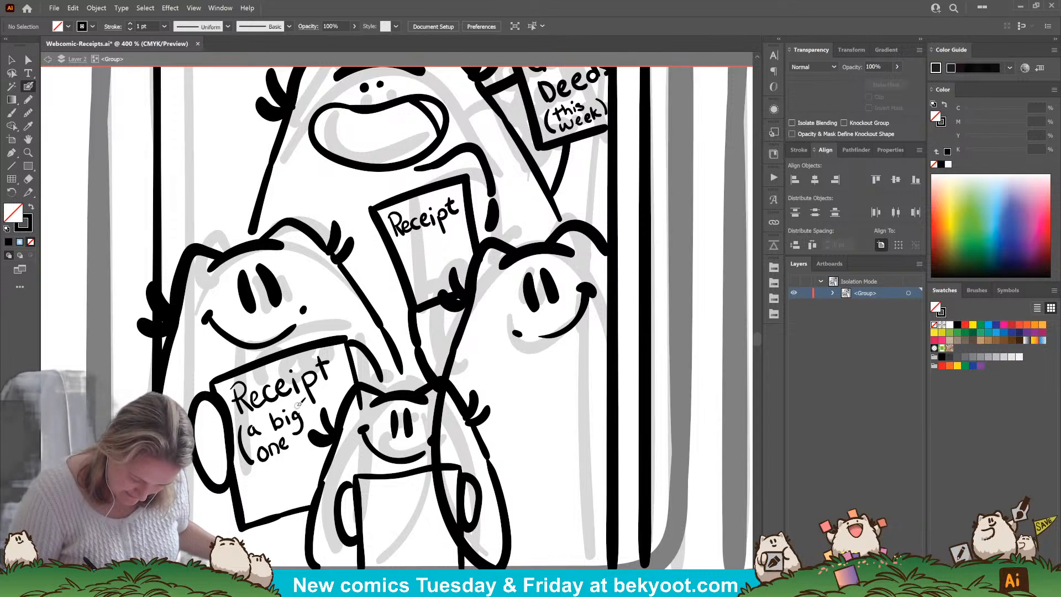
left_click_drag(298, 405, 313, 423)
key("ctrl+z")
key("ctrl+z")
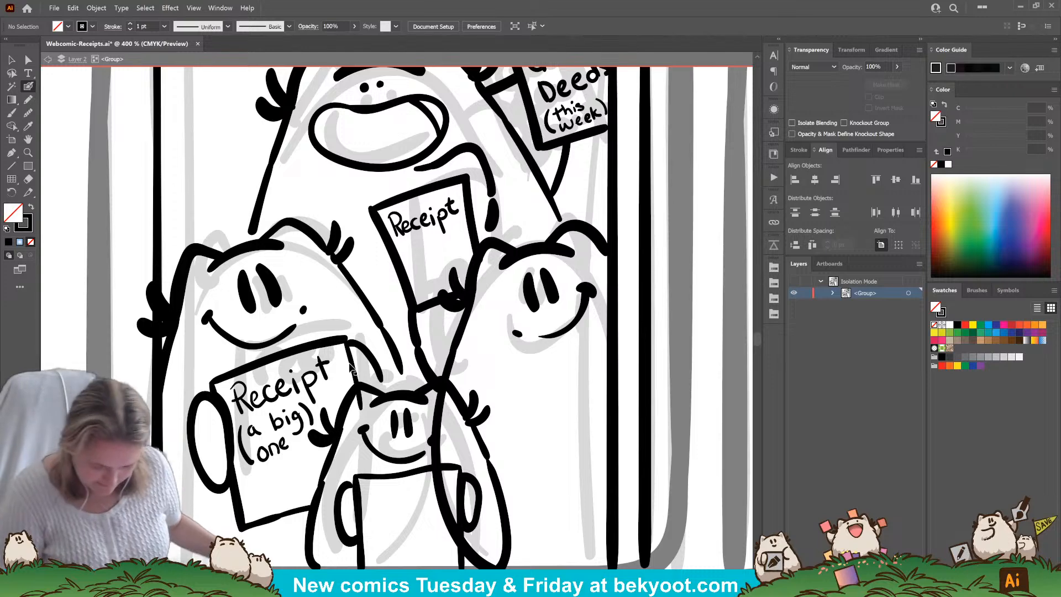
Tidy the side edge of the left friend's paper and the line behind the small front friend's ear.
left_click_drag(344, 338, 359, 413)
left_click_drag(510, 486, 462, 432)
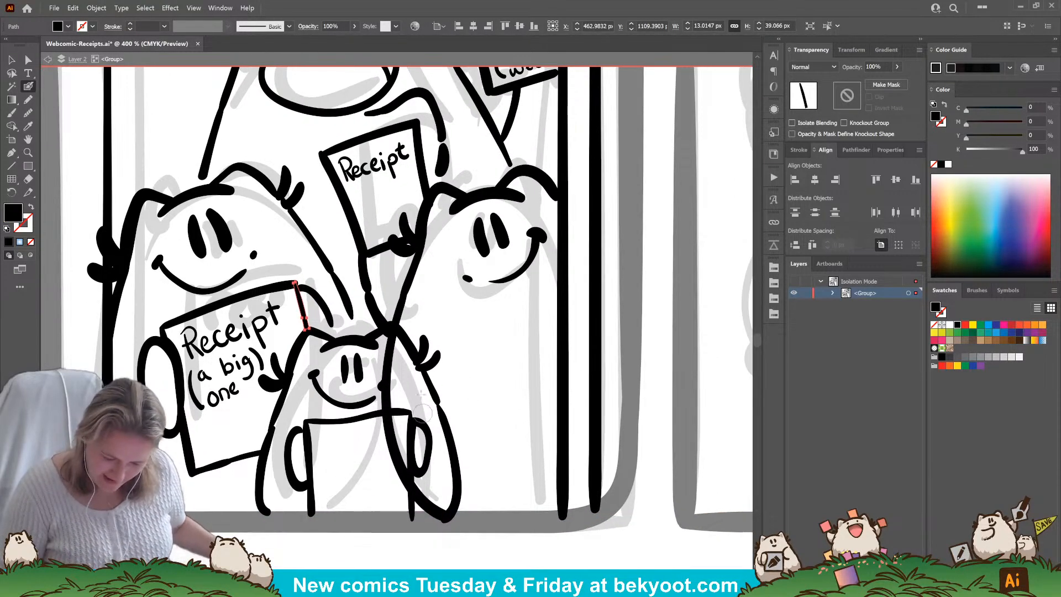
left_click_drag(367, 291, 391, 331)
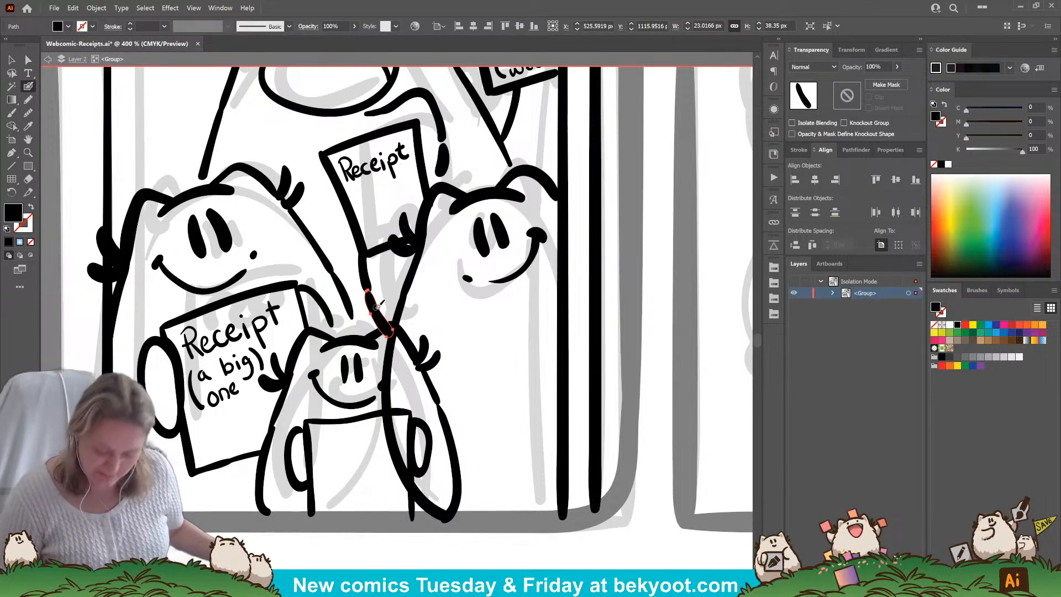
key("ctrl+z")
Isolate the small front friend's group and letter "receipt" in lowercase on its paper.
left_click(440, 396, "ctrl")
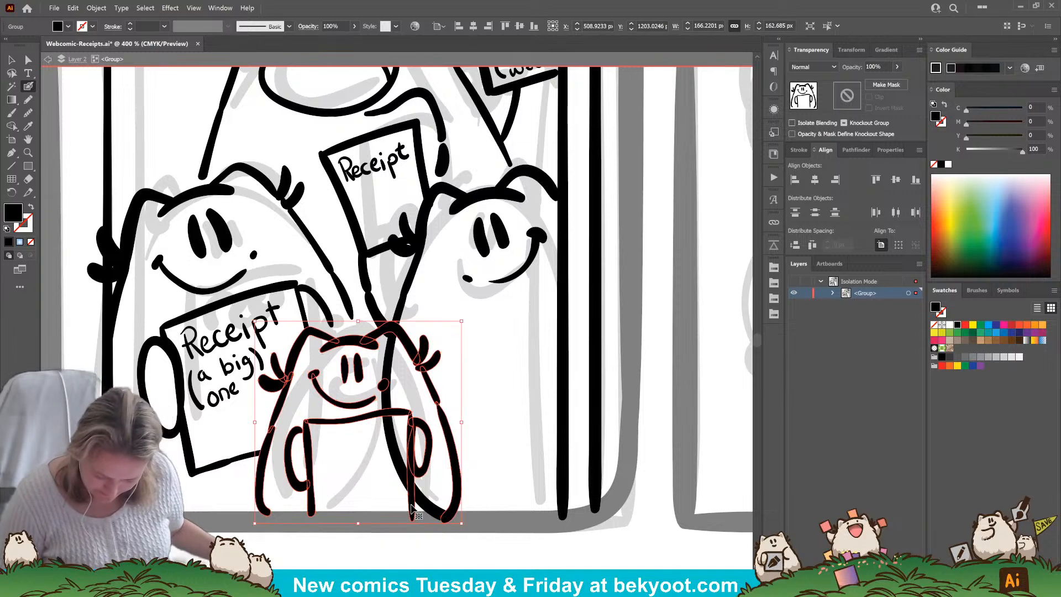
double_click(442, 394)
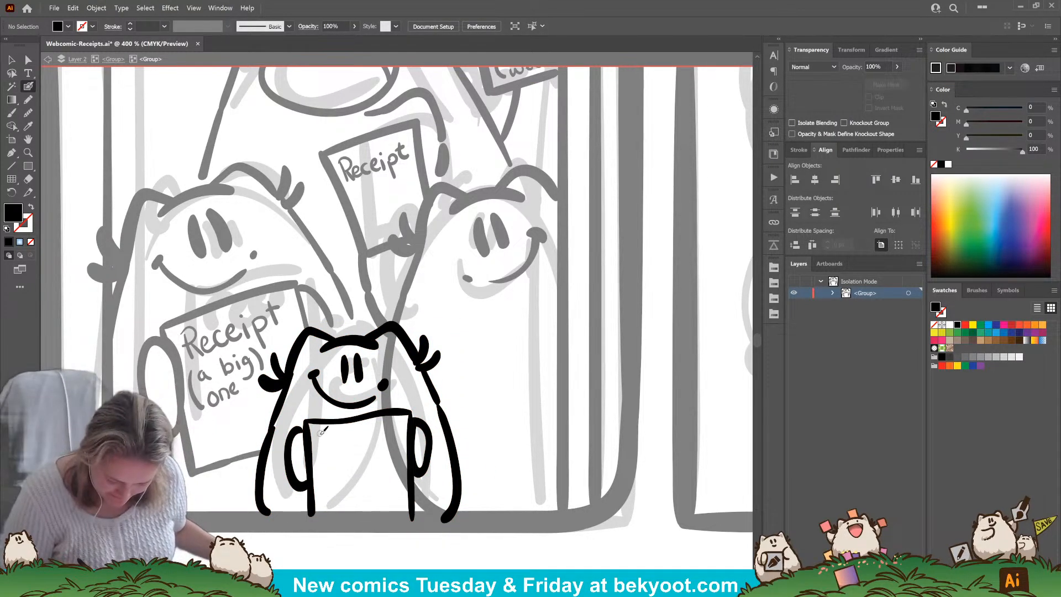
left_click_drag(320, 432, 331, 461)
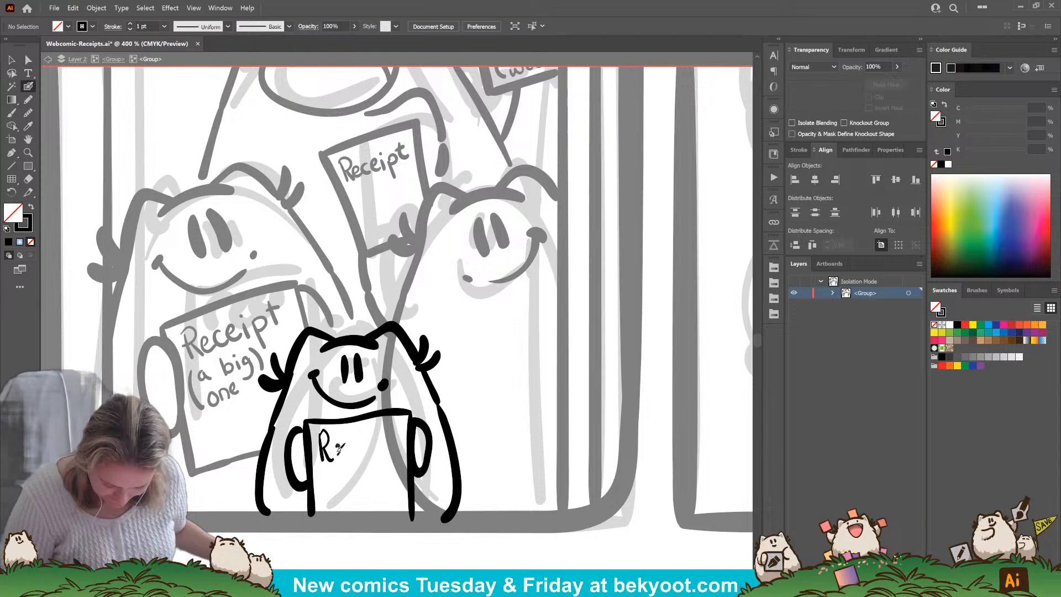
key("ctrl+z")
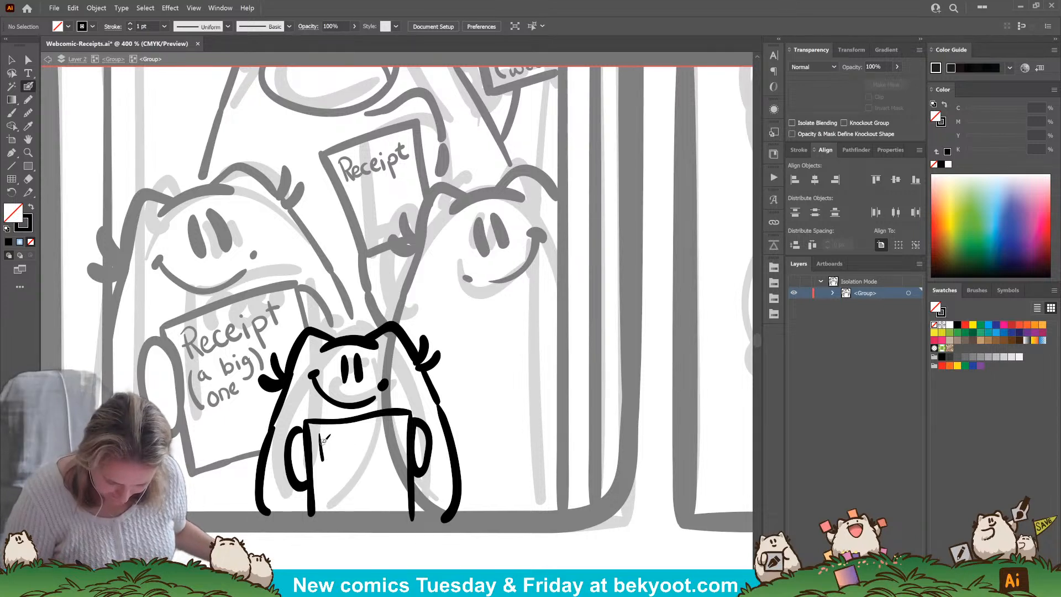
left_click_drag(321, 439, 334, 450)
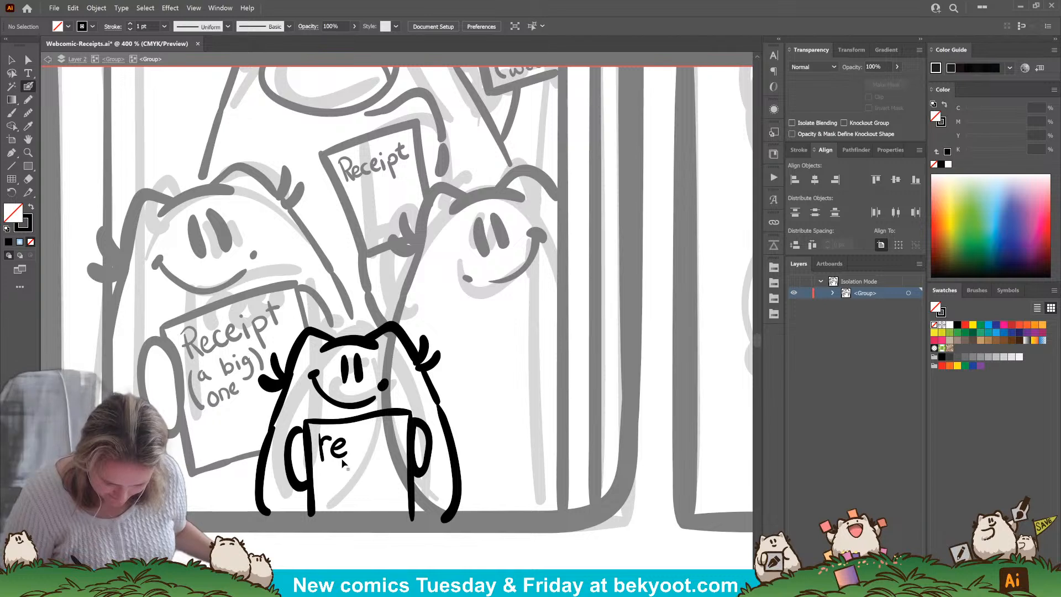
key("shift+x")
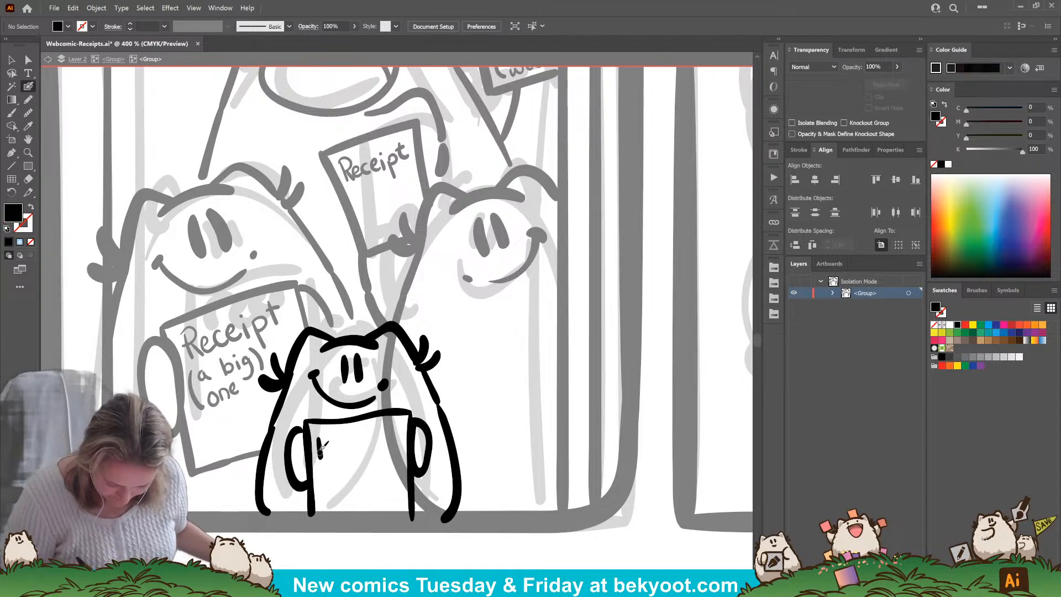
key("shift+x")
left_click_drag(319, 458, 334, 439)
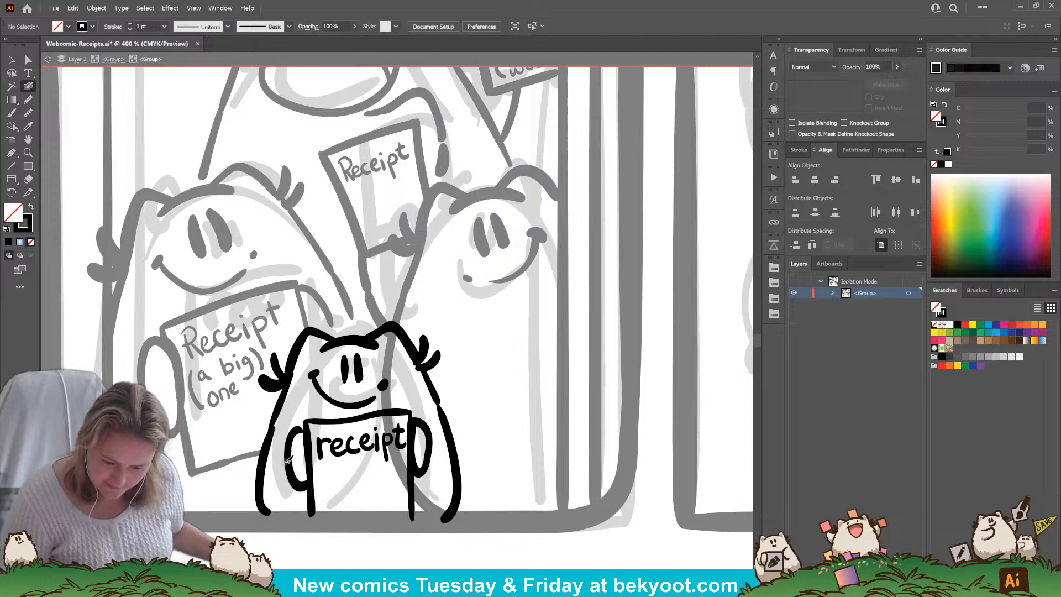
Shrink the "receipt" lettering slightly so it sits inside the small front friend's paper.
left_click(401, 463)
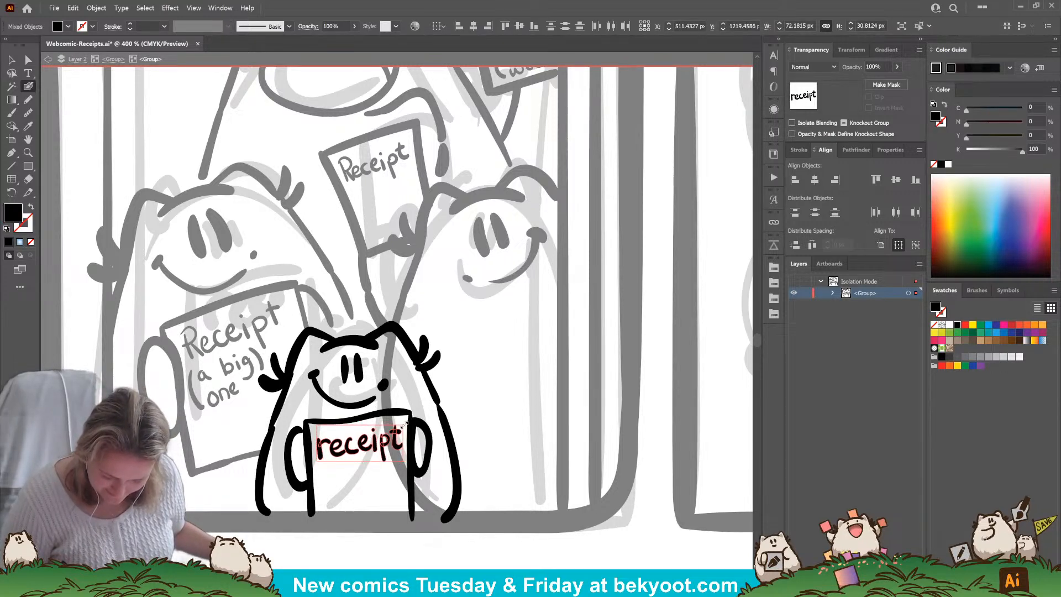
left_click_drag(403, 425, 400, 426)
left_click(354, 509, "ctrl")
left_click_drag(386, 466, 369, 502)
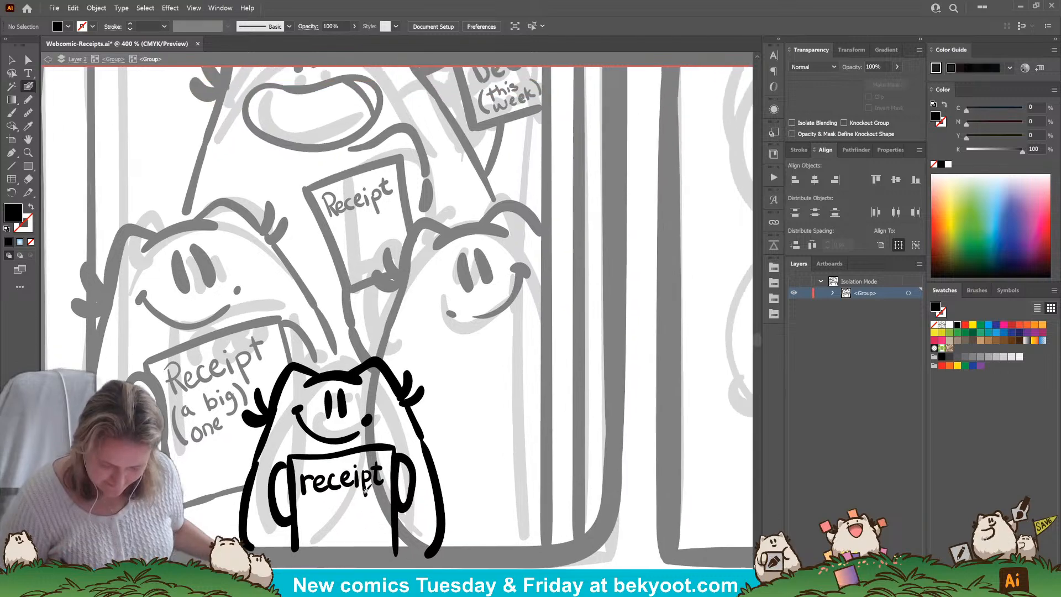
key("ctrl+minus")
key("ctrl+minus")
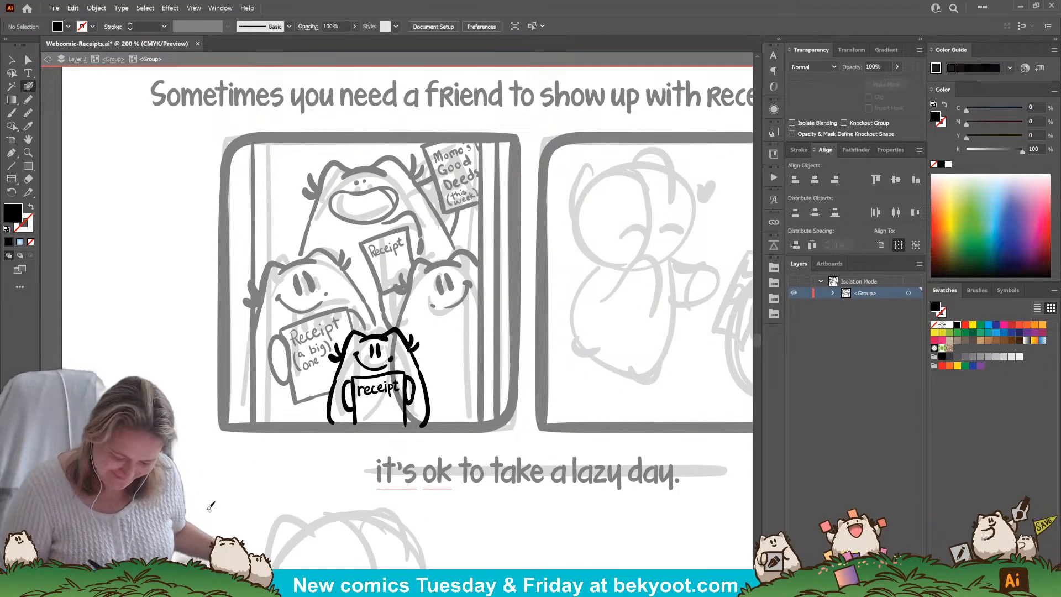
Shade the small front friend's ears and lower body around the paper with freehand black fills at 30% opacity, and leave its group.
left_click(12, 59)
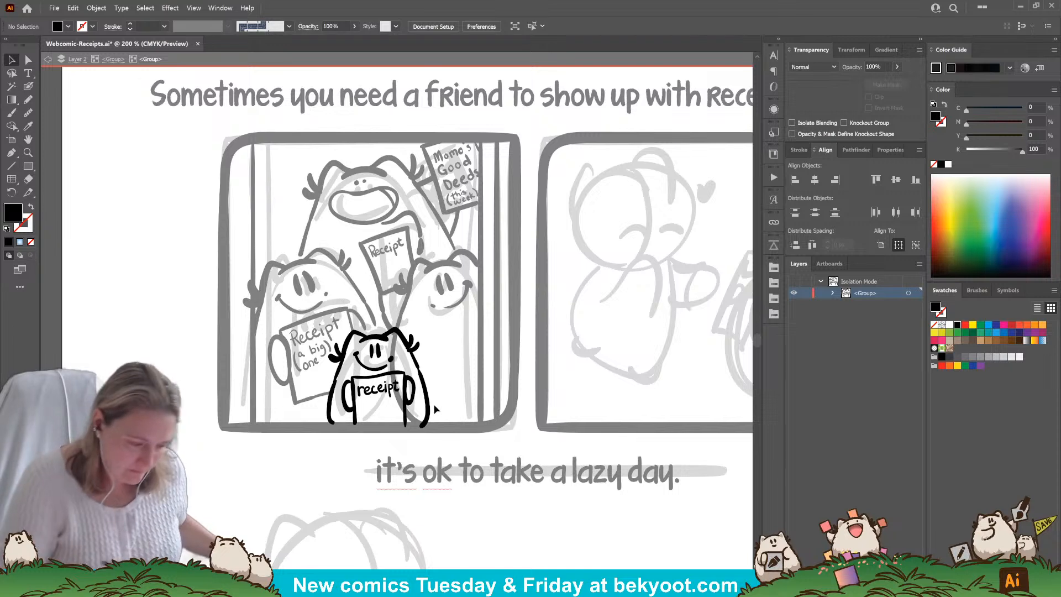
left_click(28, 99)
left_click(879, 67)
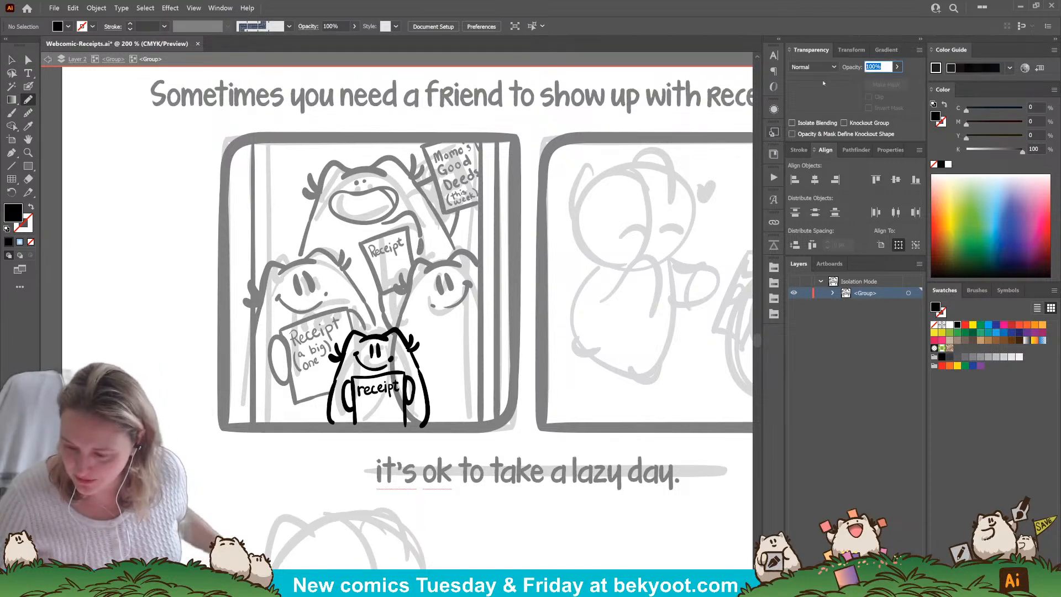
type("30")
key("Return")
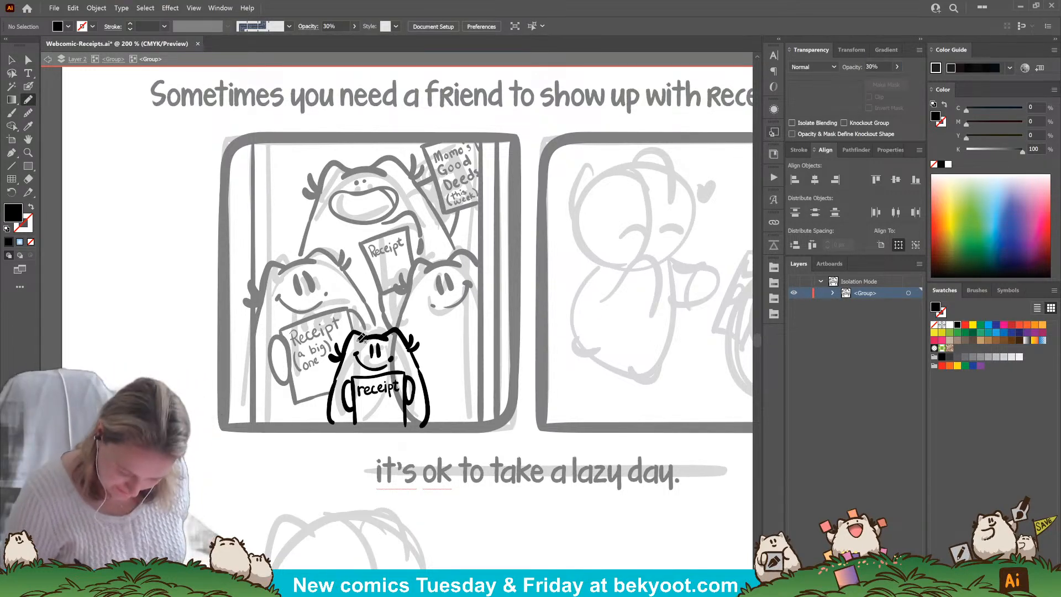
mouse_move(354, 343)
left_mouse_down()
mouse_move(368, 334)
mouse_move(388, 340)
left_mouse_up()
key("ctrl+shift+a")
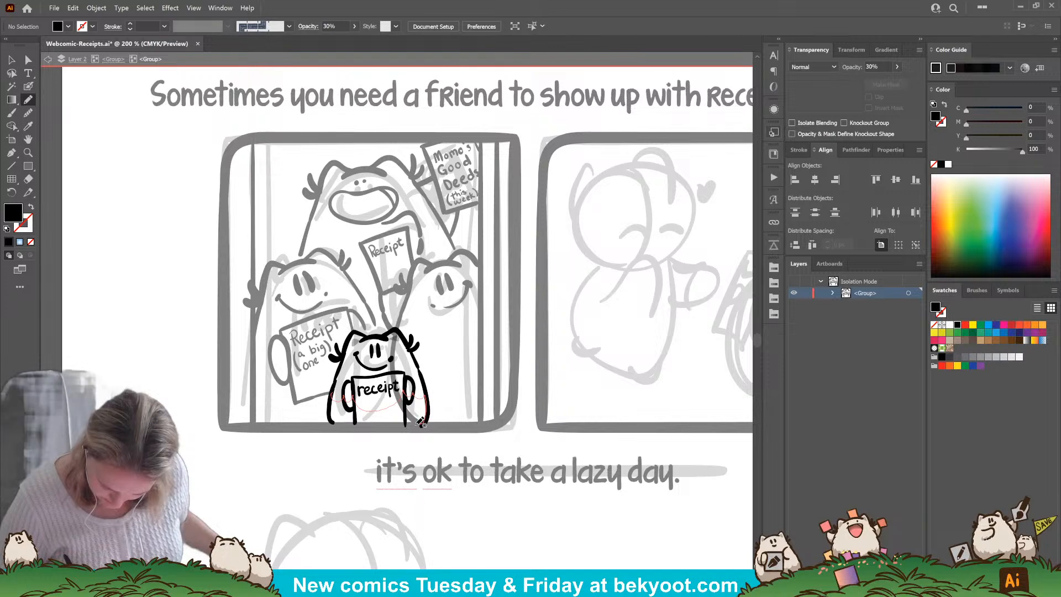
left_click_drag(331, 416, 330, 417)
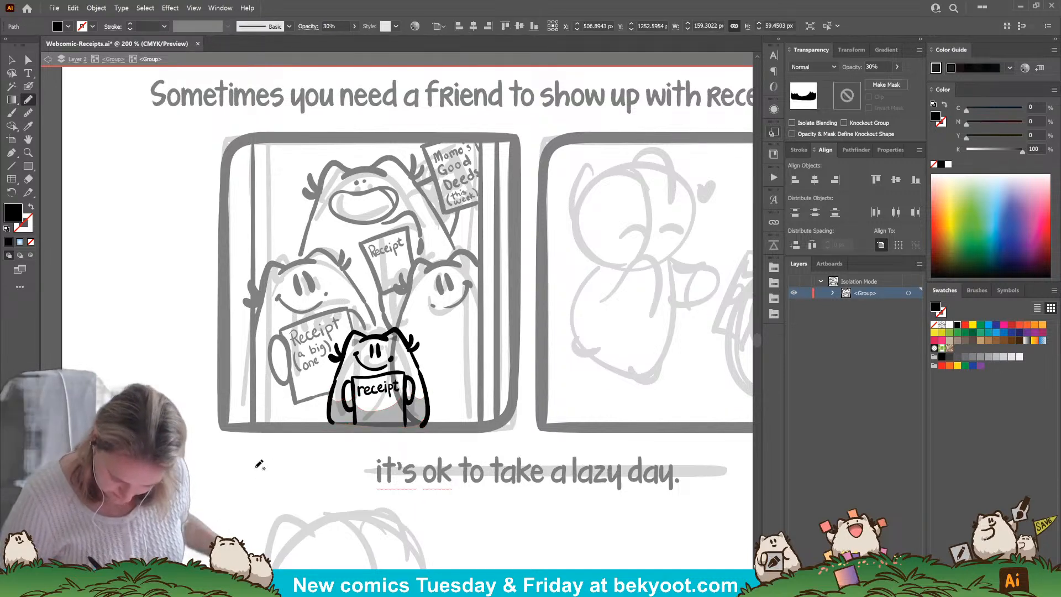
key("ctrl+shift+a")
left_click(112, 59)
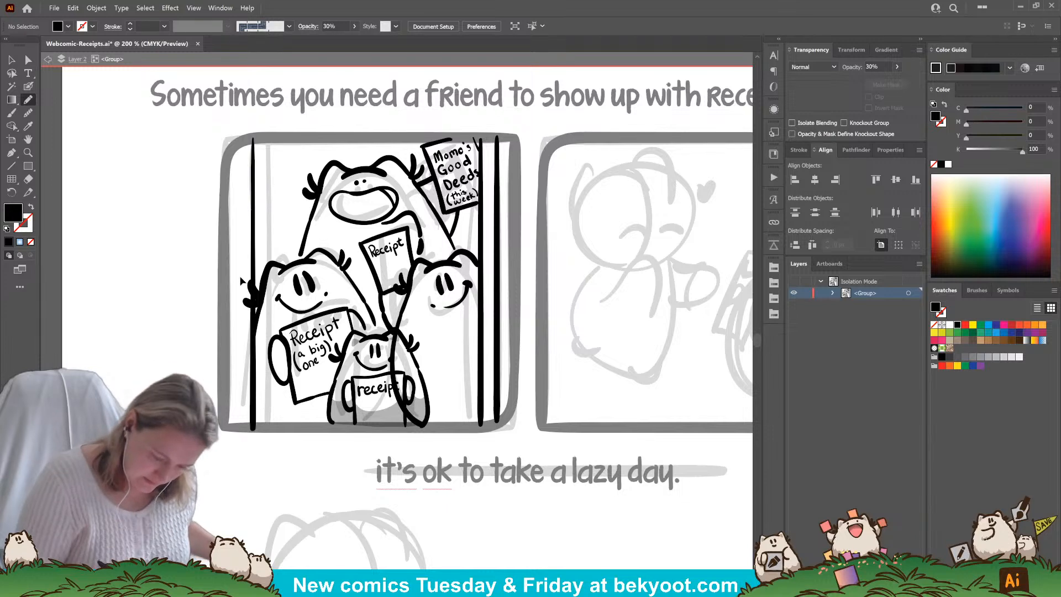
Trim the part of the left friend's raised paw that sticks out past the door frame line.
left_click_drag(246, 303, 248, 297)
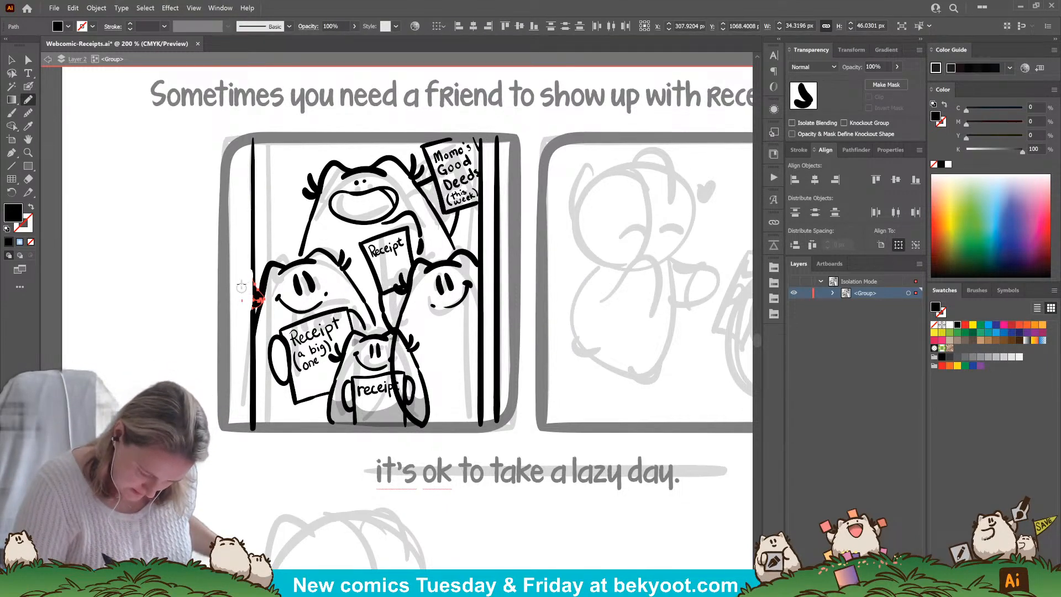
left_click_drag(242, 288, 241, 293)
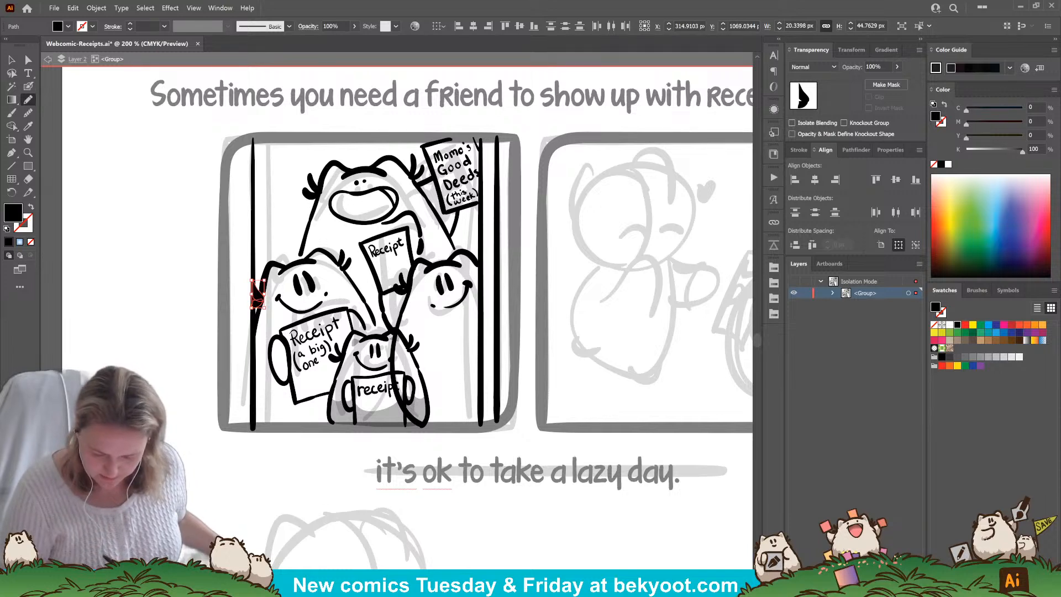
key("ctrl+shift+a")
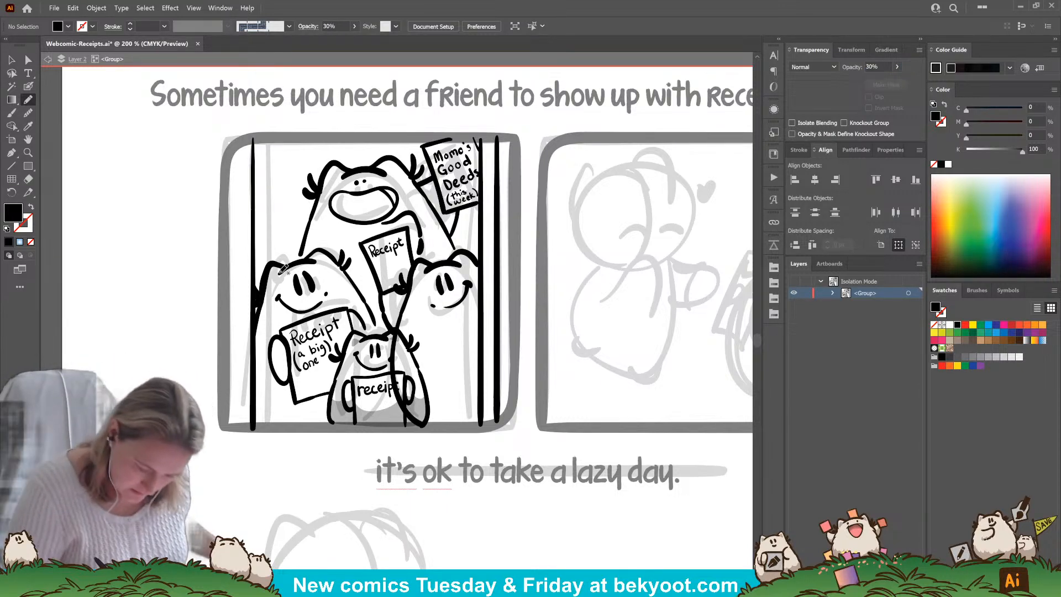
Shade the back friend's mouth and the ears of the left, back and right friends with freehand black fills at 30% opacity.
left_click_drag(282, 271, 273, 279)
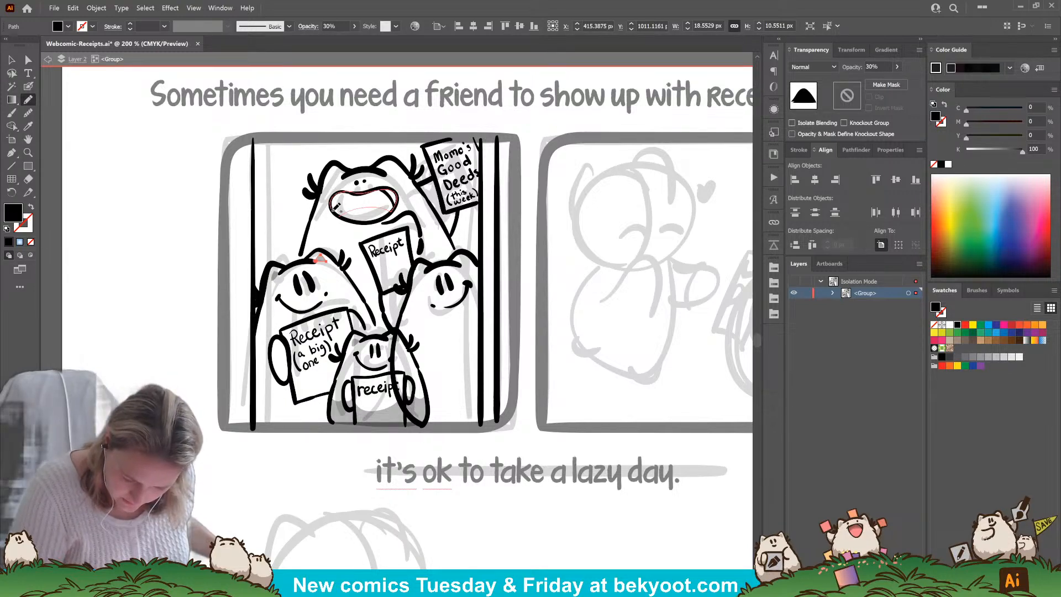
left_click_drag(335, 208, 338, 214)
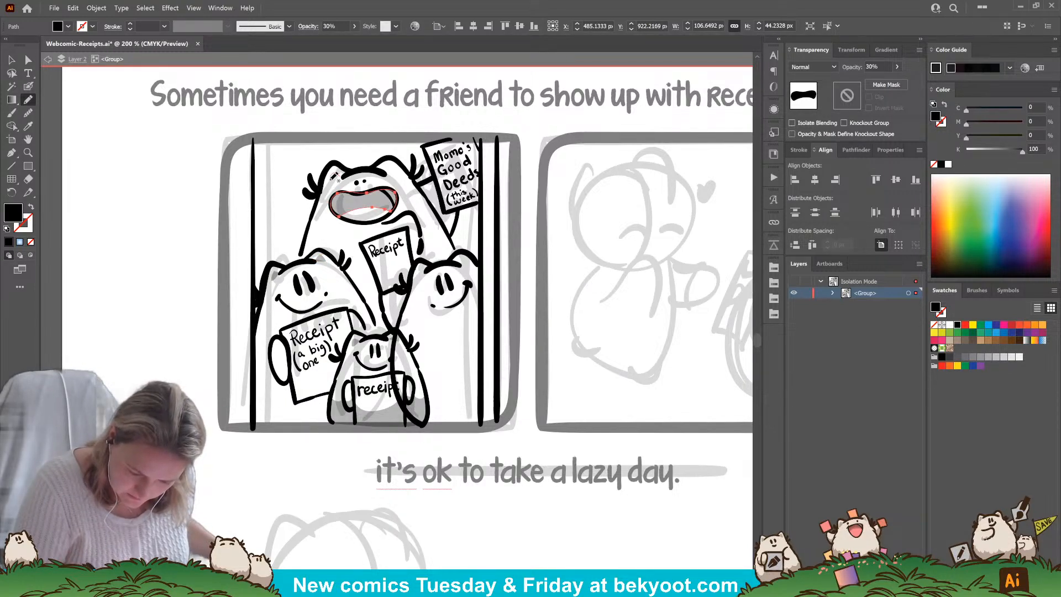
left_click_drag(333, 176, 341, 181)
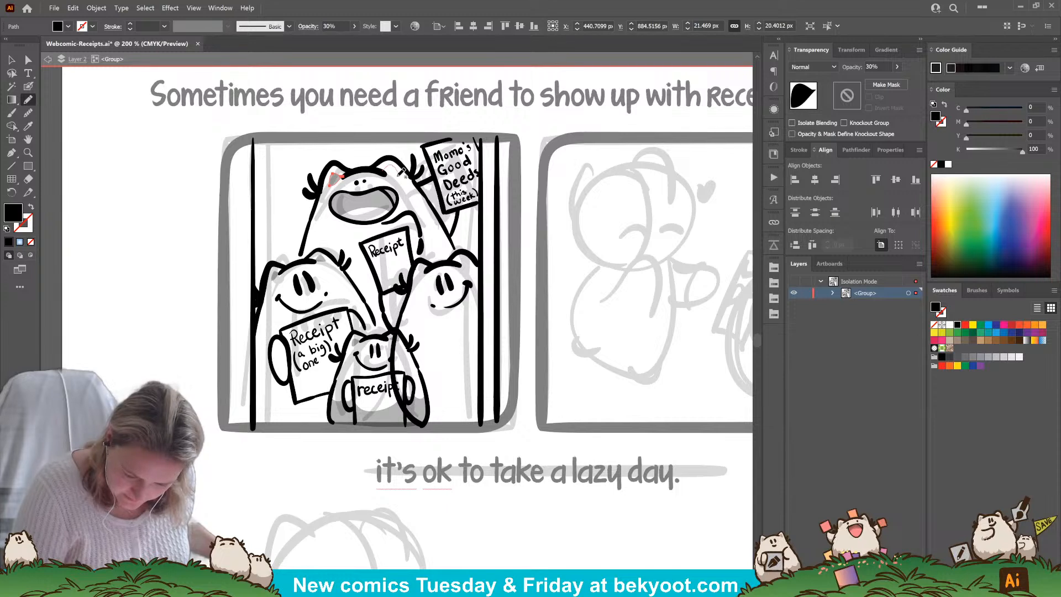
left_click_drag(402, 173, 378, 175)
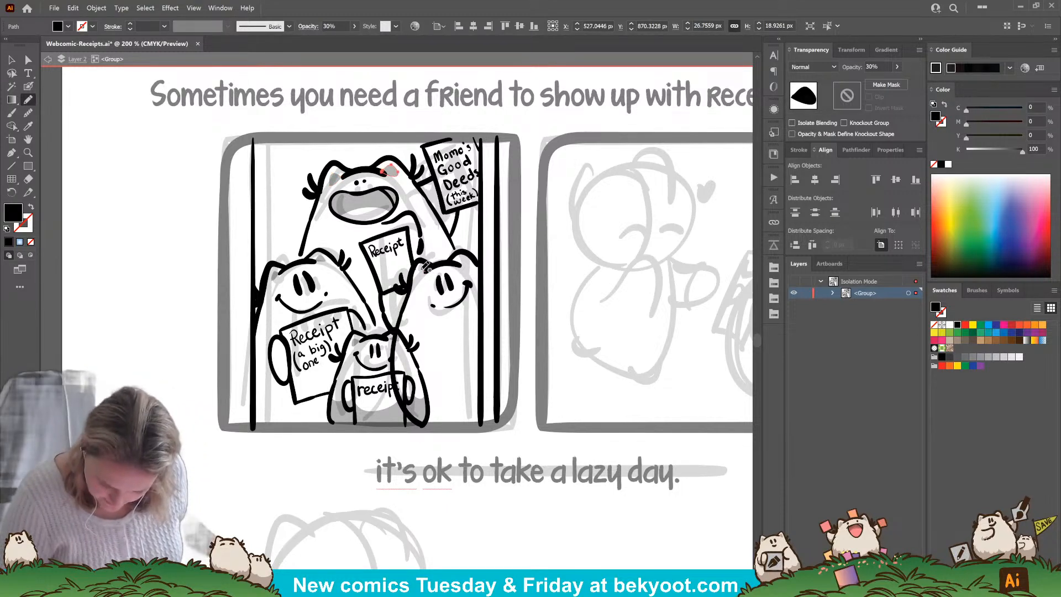
left_click_drag(426, 268, 418, 279)
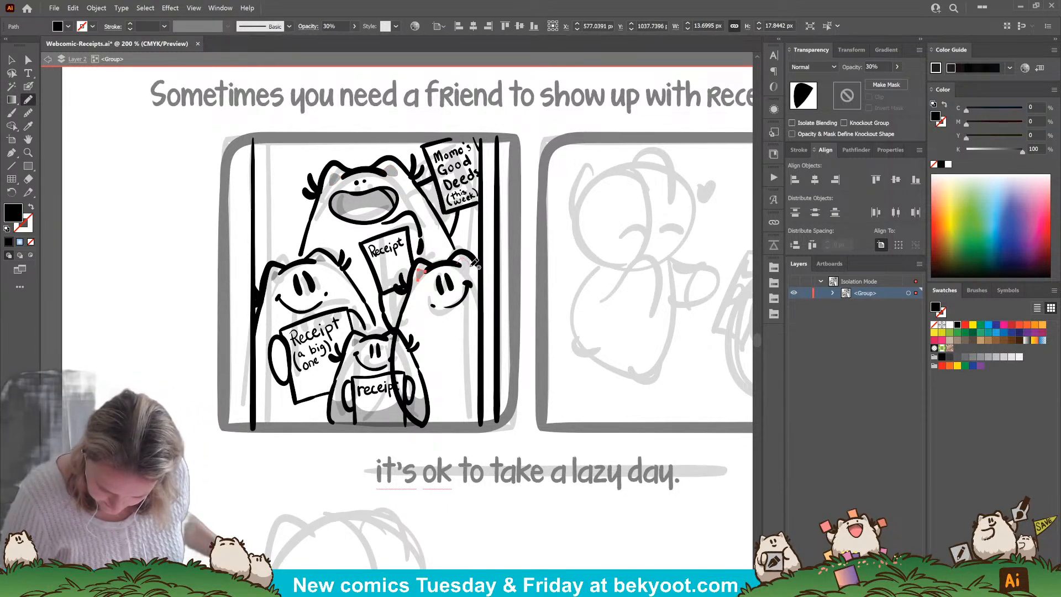
key("ctrl+shift+a")
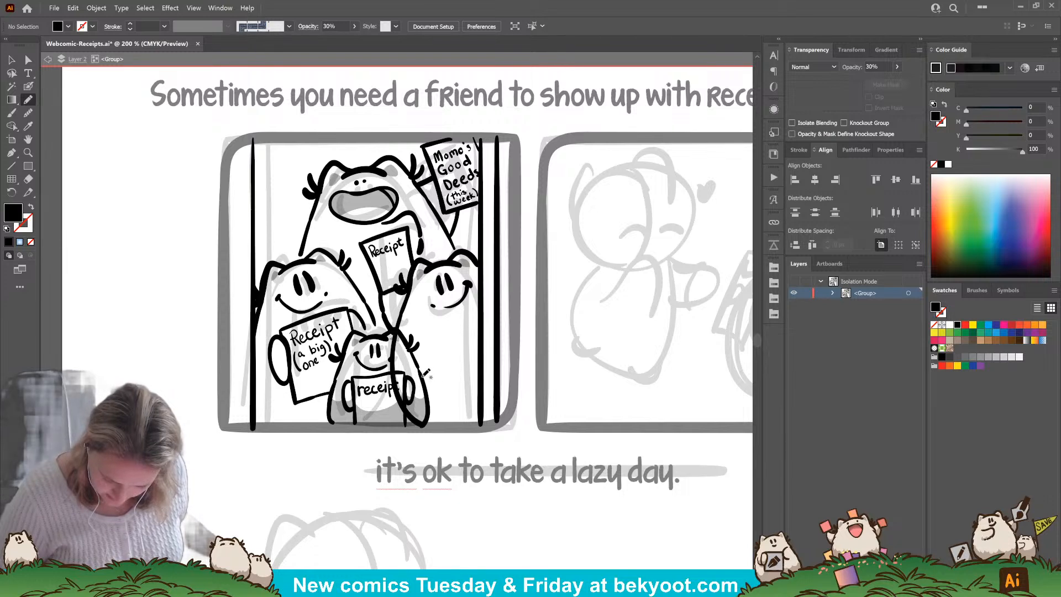
Shade the right friend's lower body and raised arm, plus the underside of the left friend's paw, at 30% opacity.
mouse_move(461, 380)
left_mouse_down()
mouse_move(440, 387)
mouse_move(466, 387)
mouse_move(480, 373)
mouse_move(477, 426)
mouse_move(424, 427)
mouse_move(423, 379)
left_mouse_up()
key("ctrl+z")
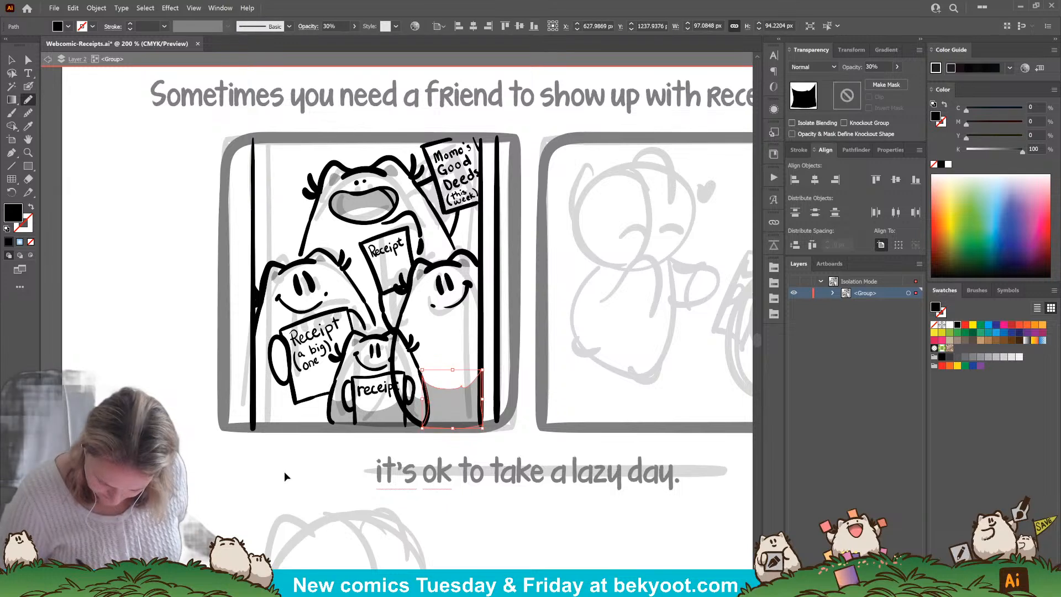
left_click(287, 476, "ctrl")
left_click_drag(310, 450, 263, 455)
mouse_move(352, 293)
left_mouse_down()
mouse_move(340, 312)
mouse_move(365, 295)
mouse_move(348, 333)
mouse_move(337, 314)
left_mouse_up()
key("ctrl+shift+a")
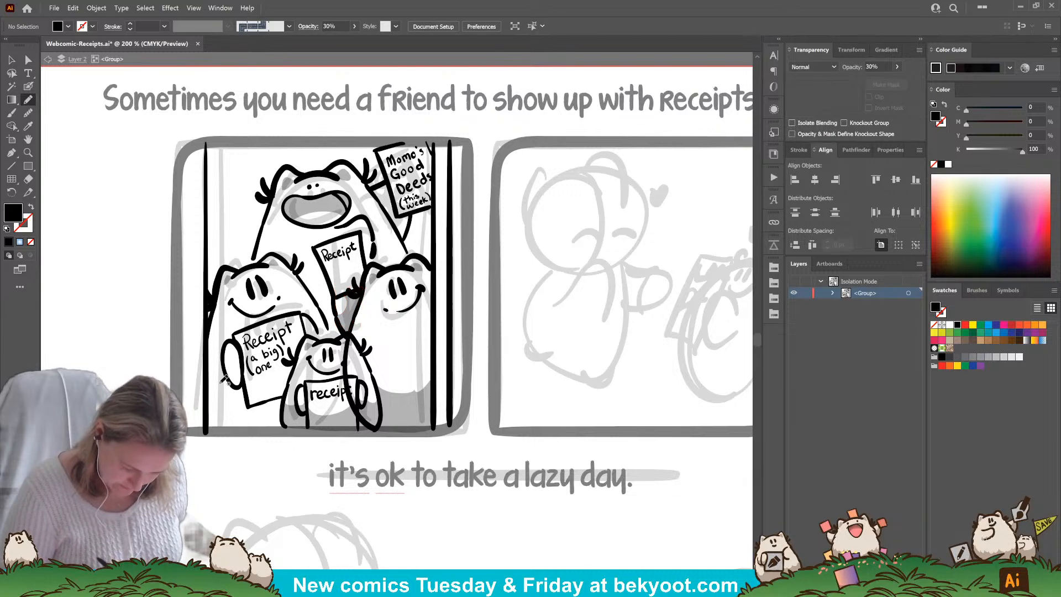
mouse_move(223, 363)
left_mouse_down()
mouse_move(244, 362)
mouse_move(241, 383)
mouse_move(223, 365)
left_mouse_up()
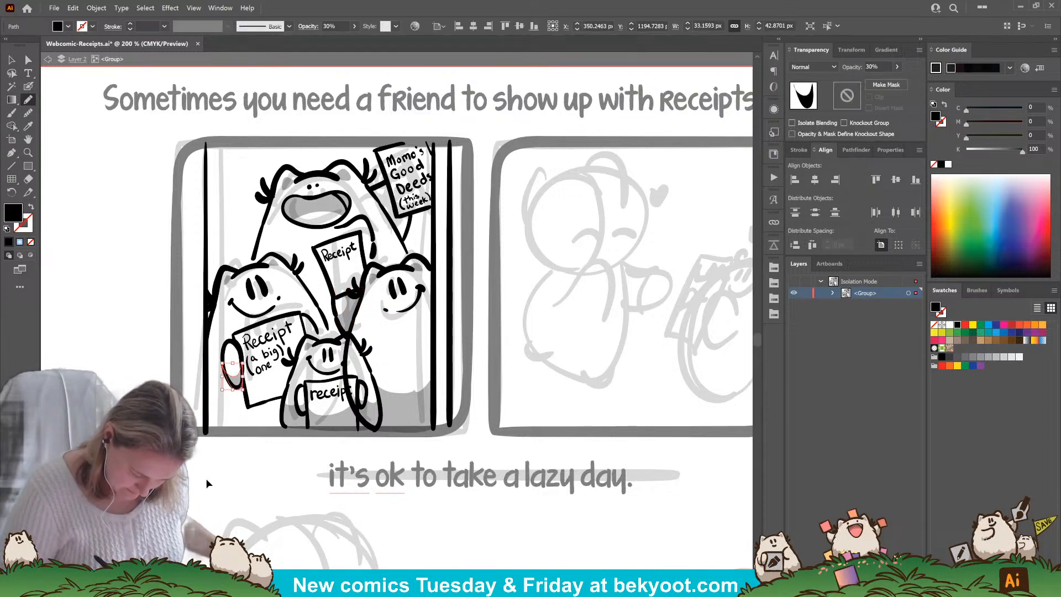
left_click(205, 479, "ctrl")
Brush a curved black stroke at 100% opacity just outside the left friend's paw holding the big receipt.
left_click(223, 356, "ctrl")
left_click(203, 478, "ctrl")
left_click(29, 88)
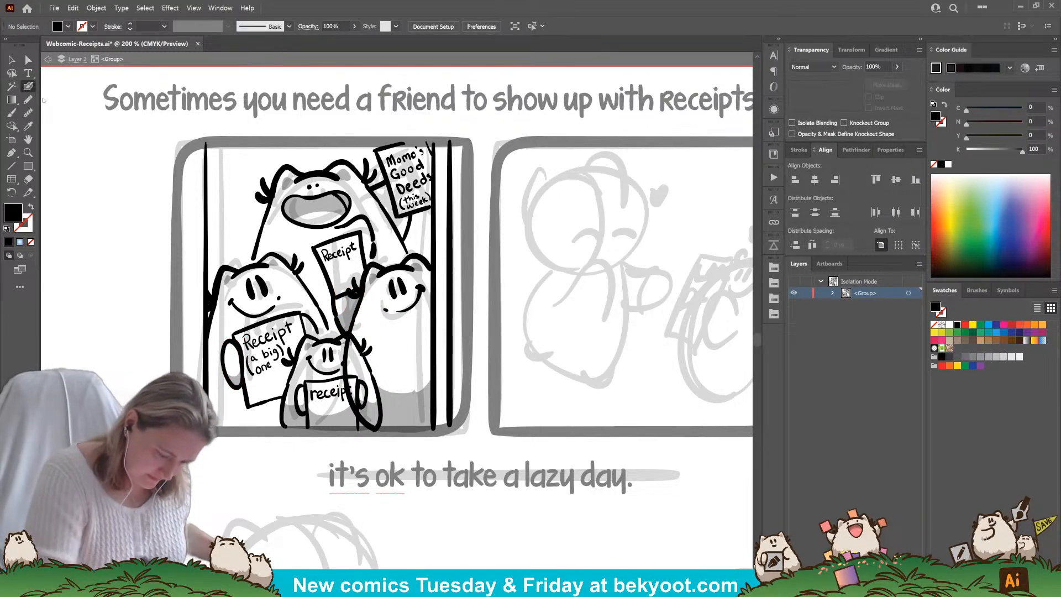
left_click_drag(211, 362, 229, 388)
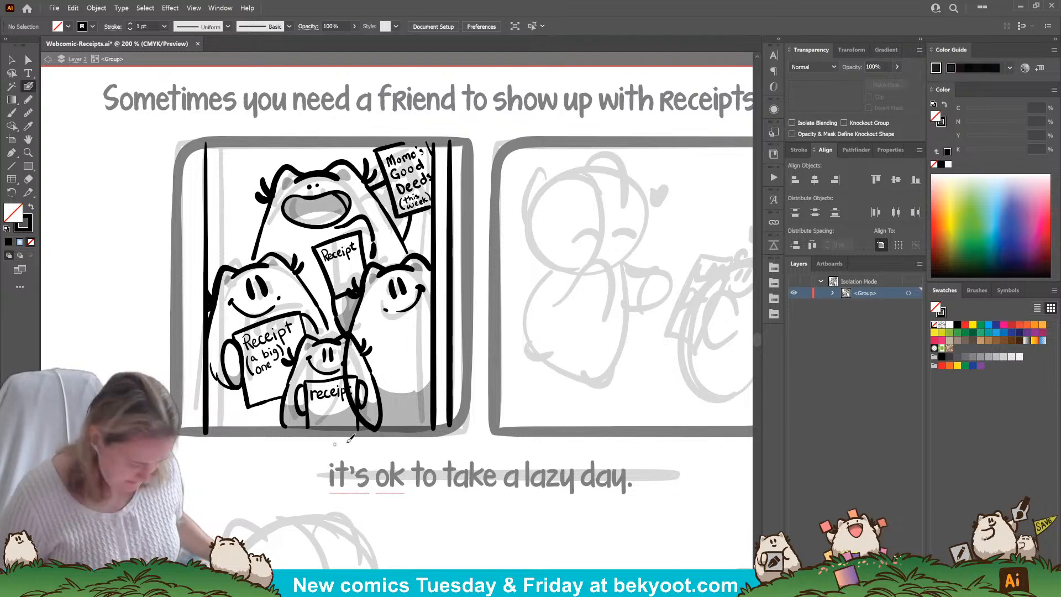
Erase the part of the right friend's body outline that crosses over the small front friend and its paper.
key("v")
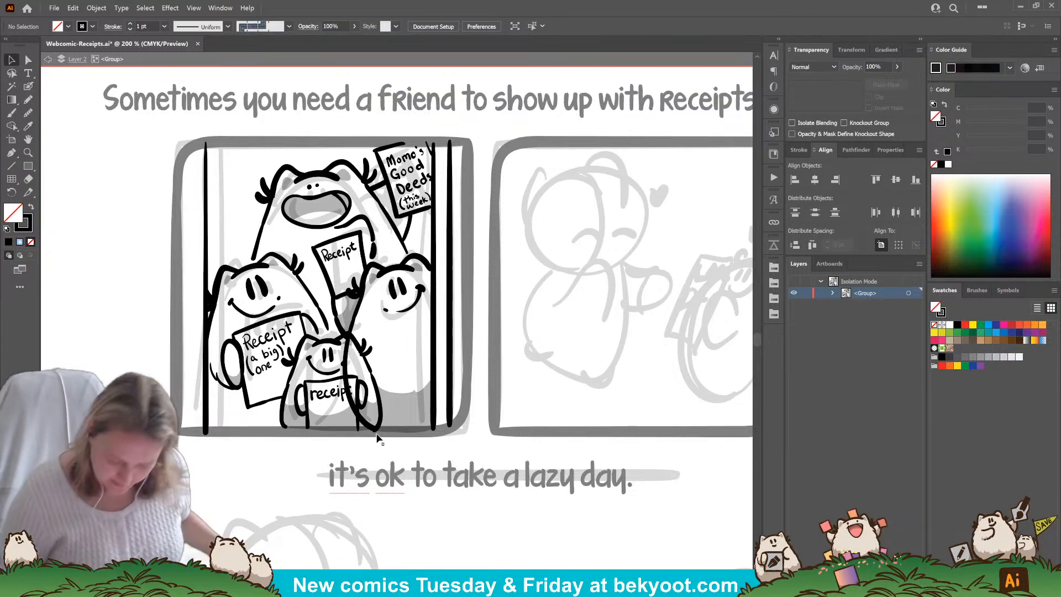
left_click(349, 367)
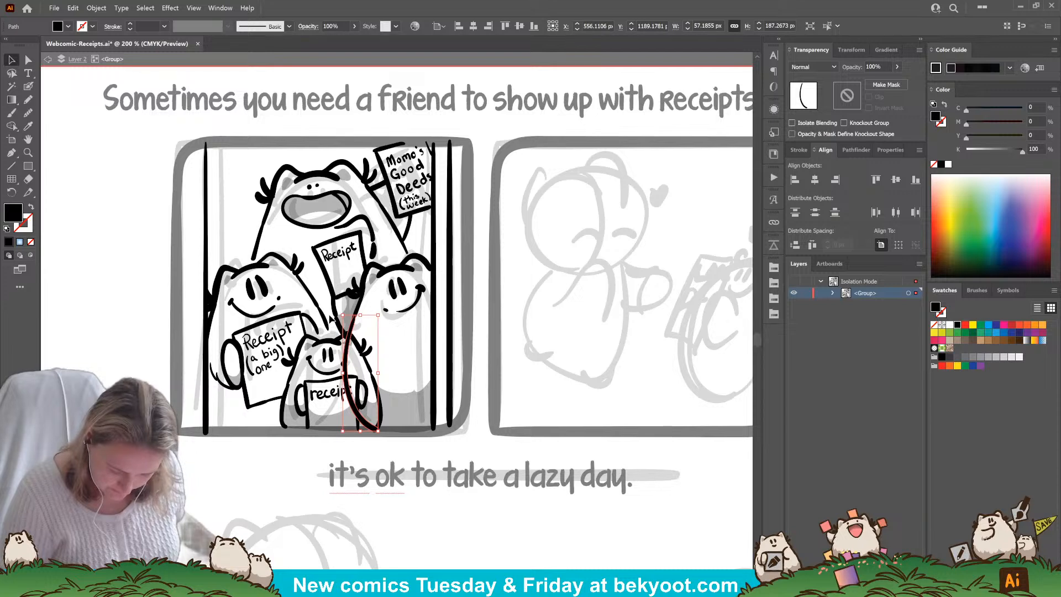
left_click(336, 320, "shift")
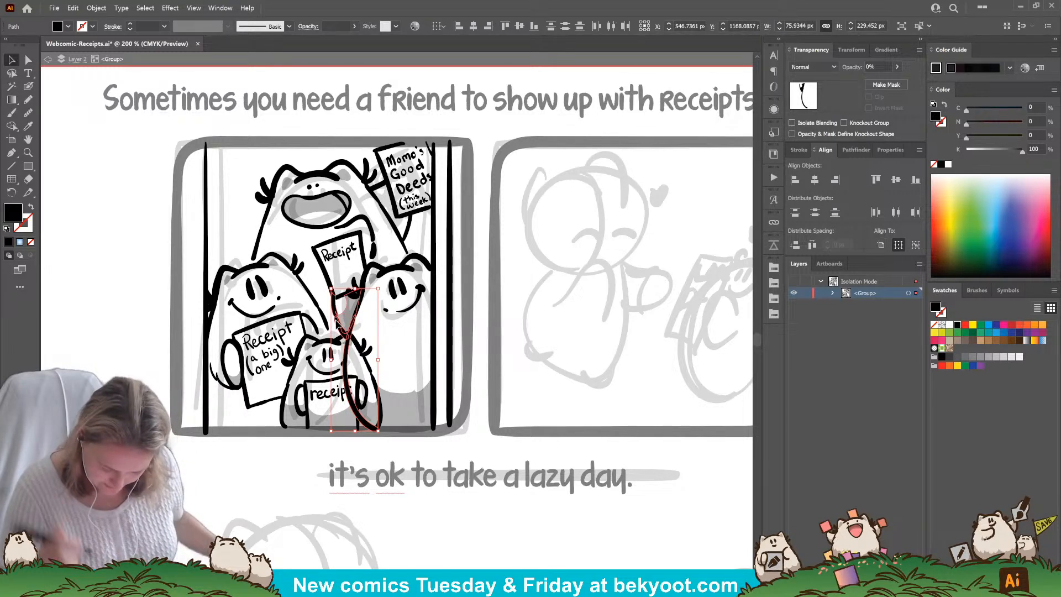
key("shift+e")
mouse_move(373, 435)
left_mouse_down()
mouse_move(347, 376)
mouse_move(348, 332)
left_mouse_up()
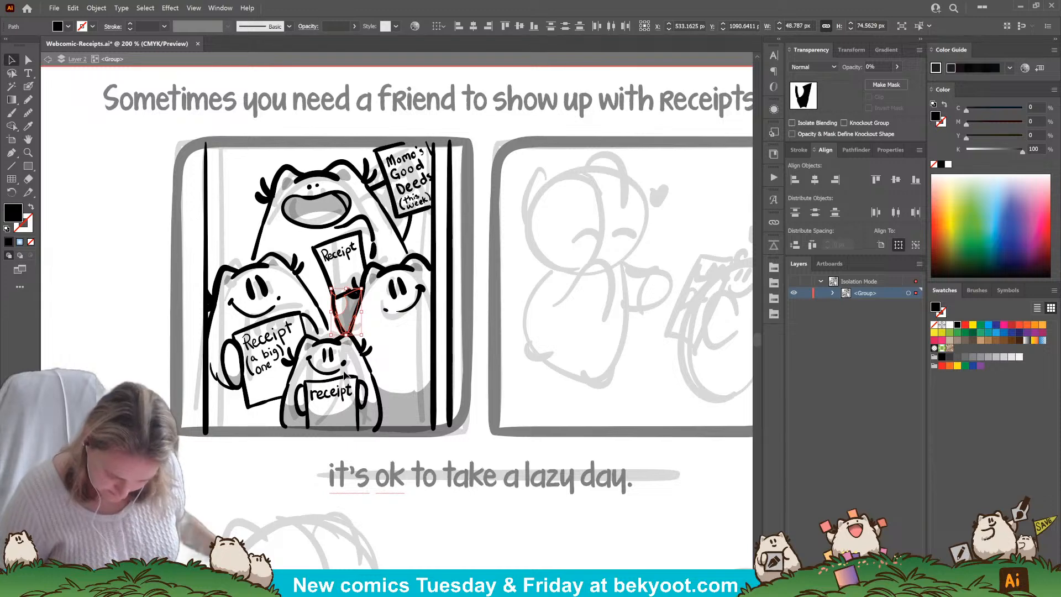
key("ctrl+shift+a")
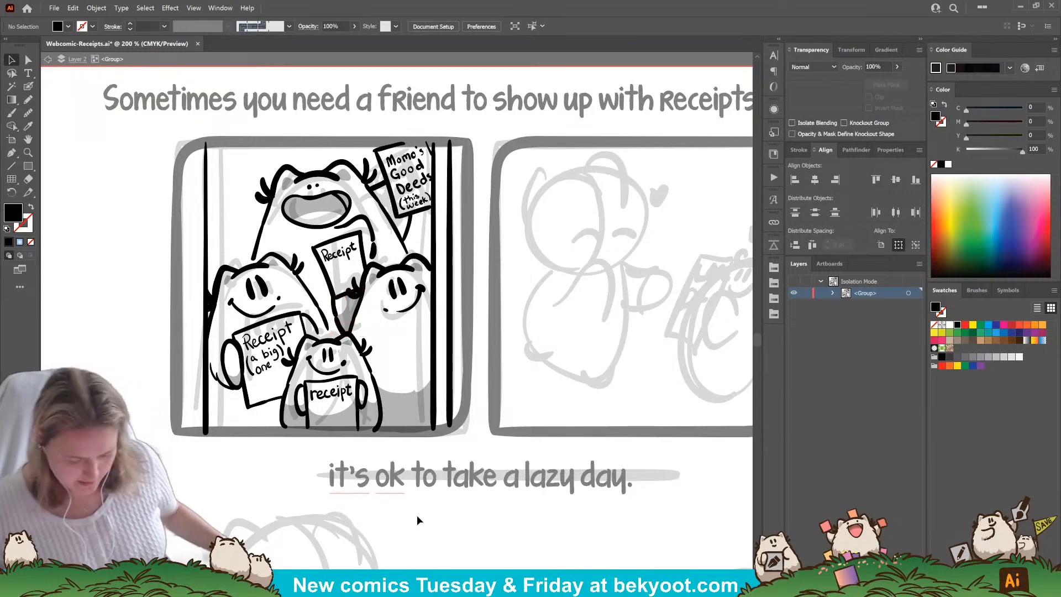
Brush a black stroke down the left friend's lower side, along the door frame line, to the panel's bottom edge.
scroll(390, 451, "down", 1)
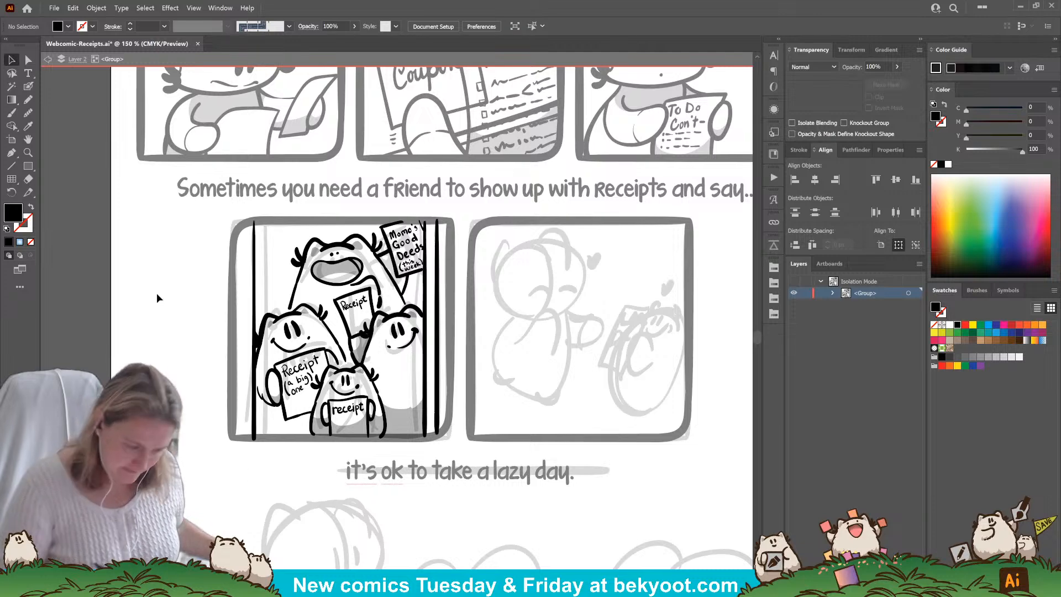
key("shift+b")
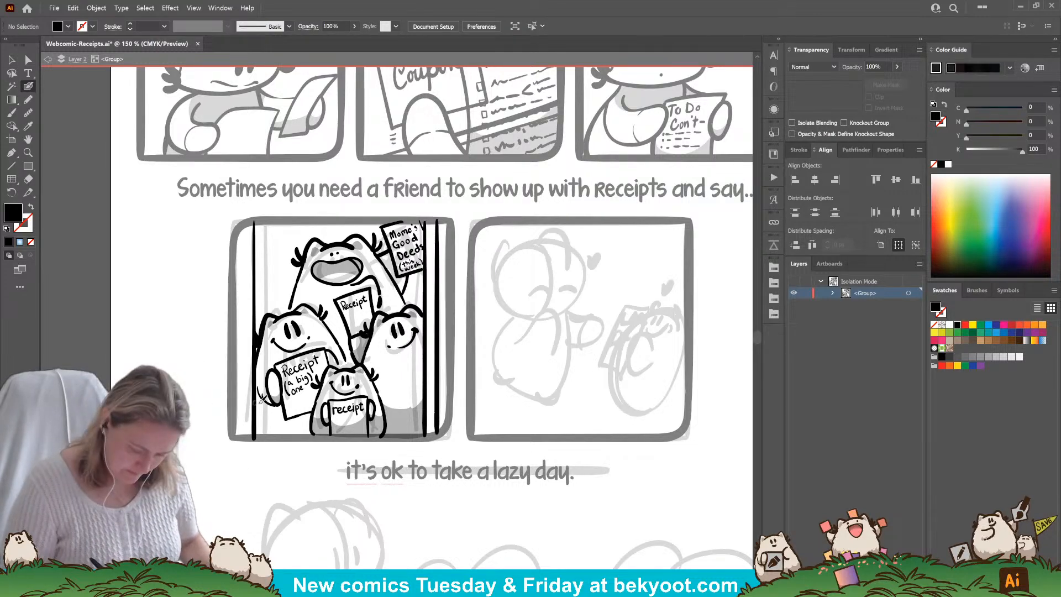
key("Return")
key("Return")
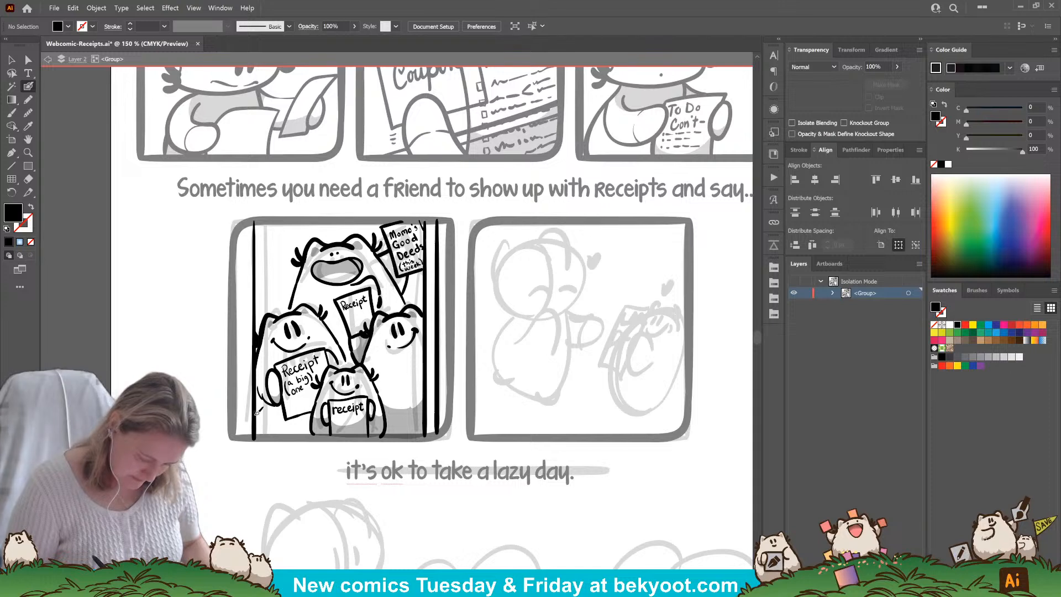
left_click_drag(255, 411, 257, 439)
Shade the gap above the small front friend's head and the left friend's lower body with freehand black fills at 30% opacity.
key("shift+x")
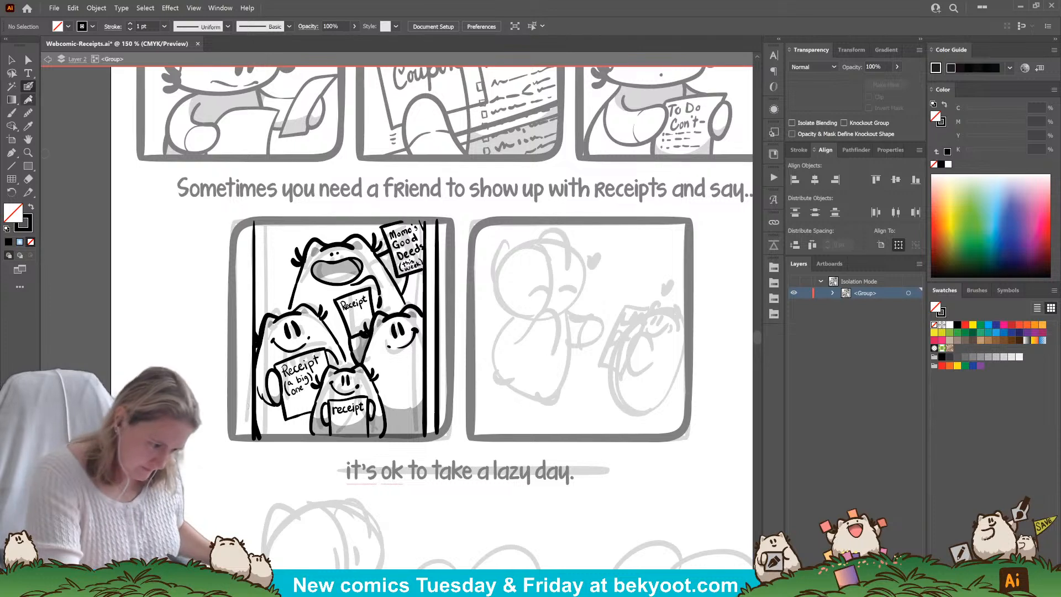
key("n")
key("shift+x")
left_click_drag(886, 67, 863, 66)
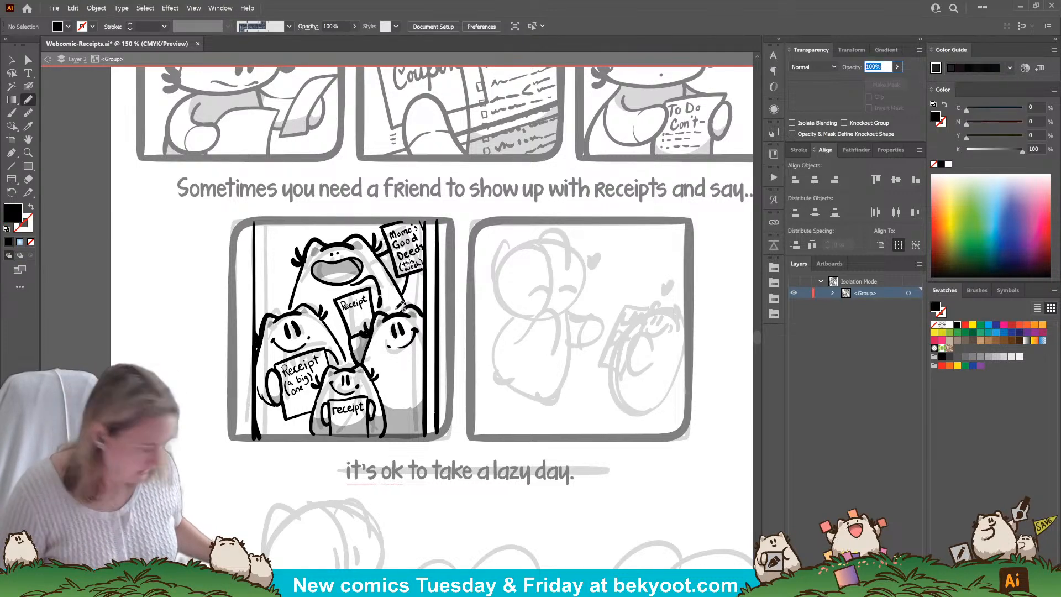
type("30")
key("Return")
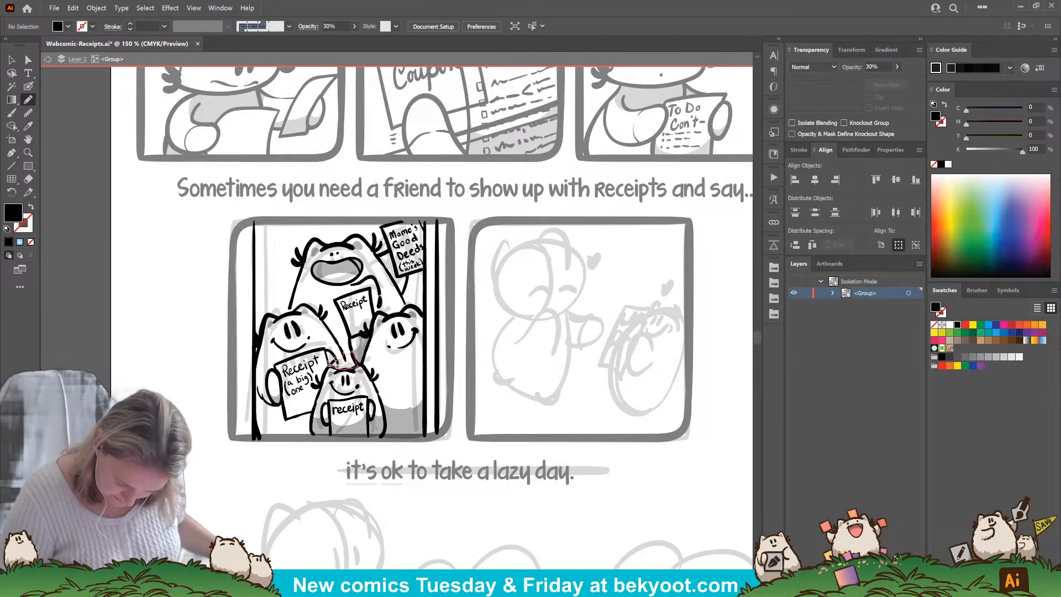
left_click_drag(338, 358, 360, 366)
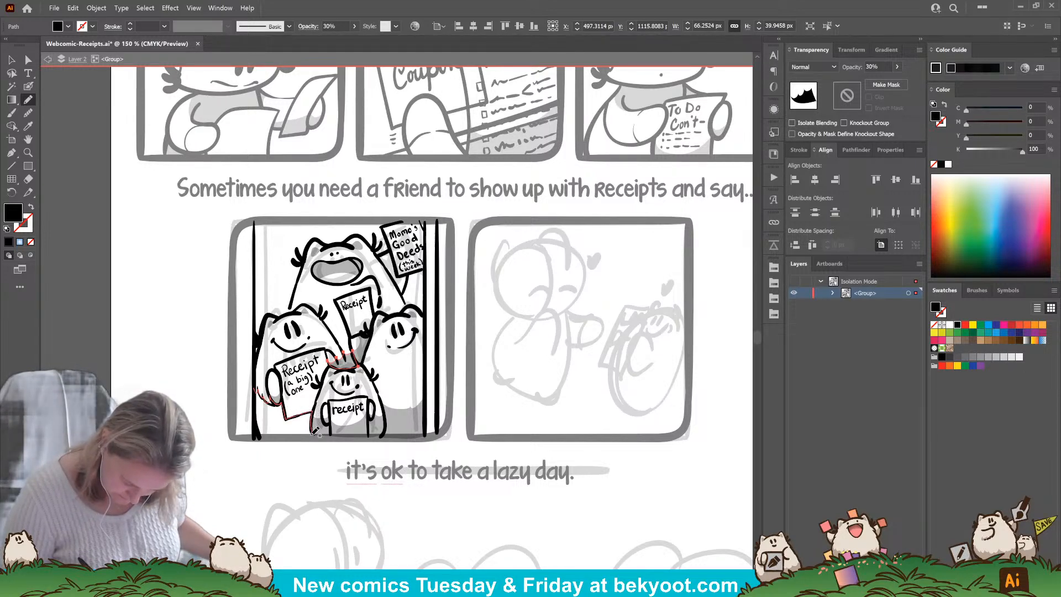
left_click_drag(254, 391, 256, 390)
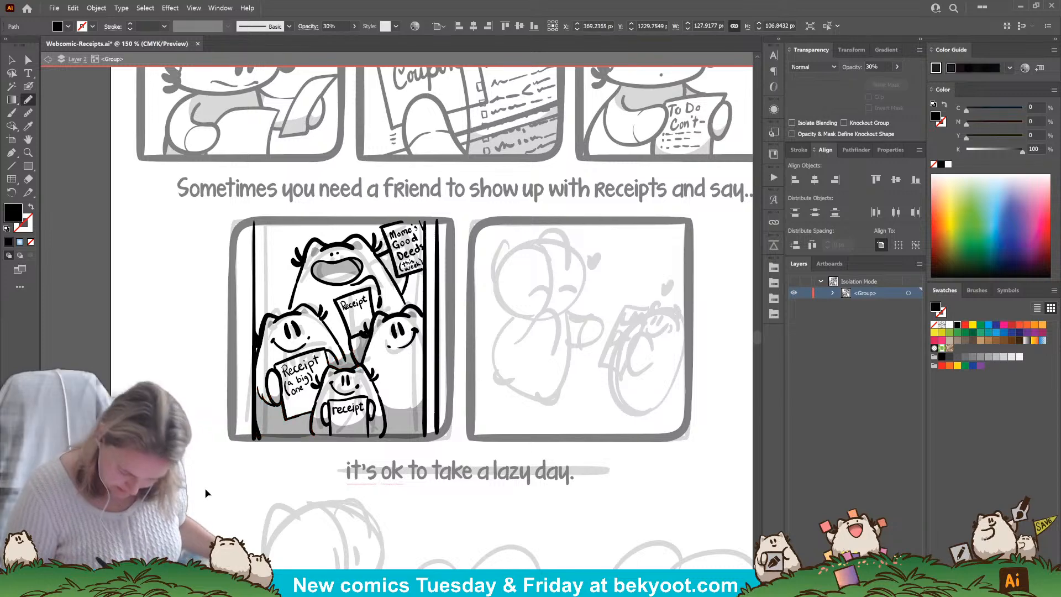
left_click(207, 490, "ctrl")
Leave the four friends' group and save the comic file.
scroll(287, 364, "down", 1)
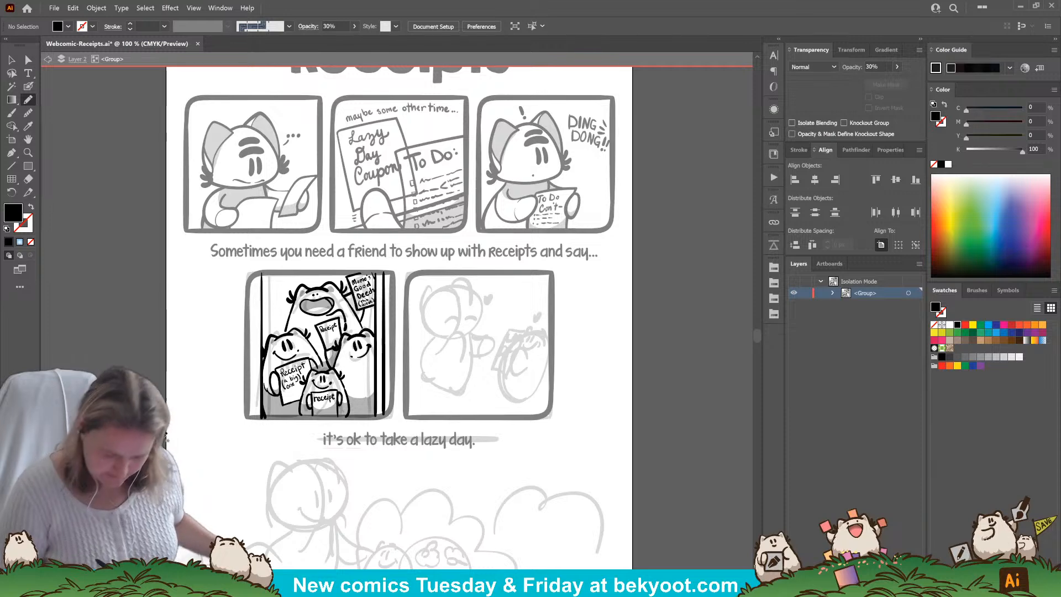
double_click(584, 357)
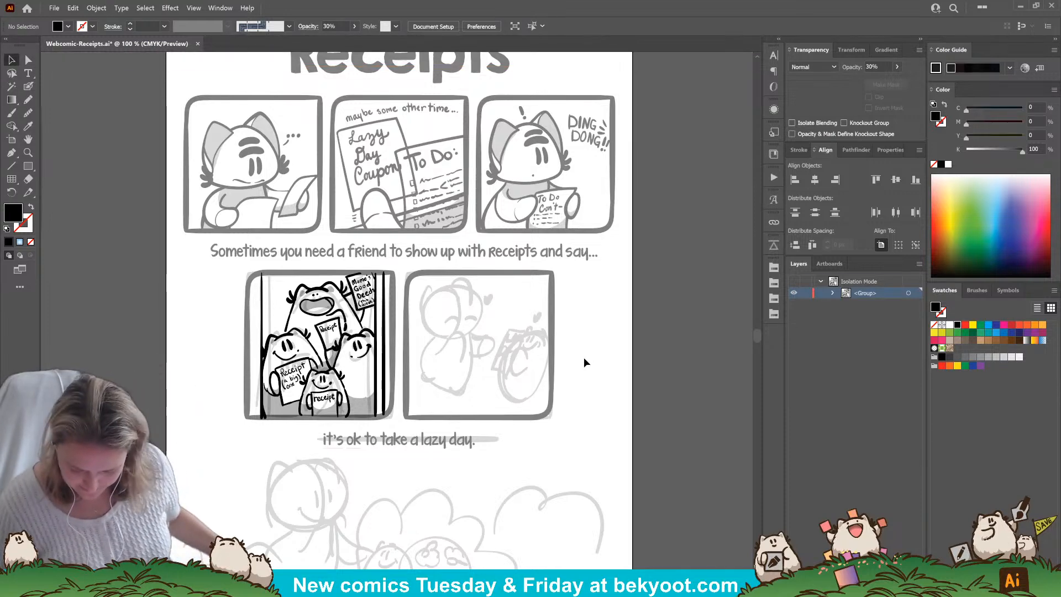
key("ctrl+s")
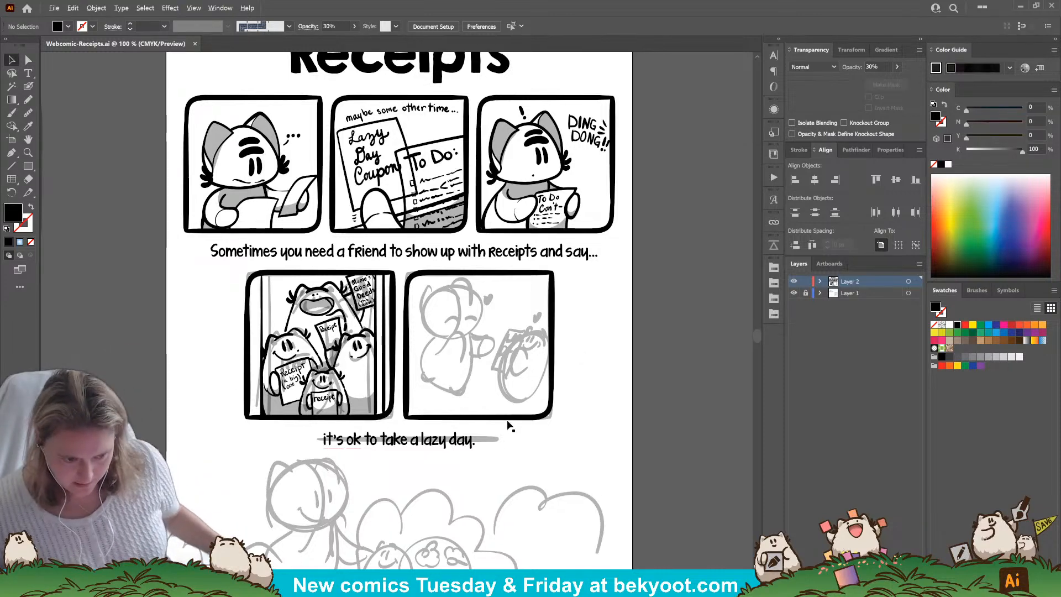
scroll(528, 422, "up", 1, "alt")
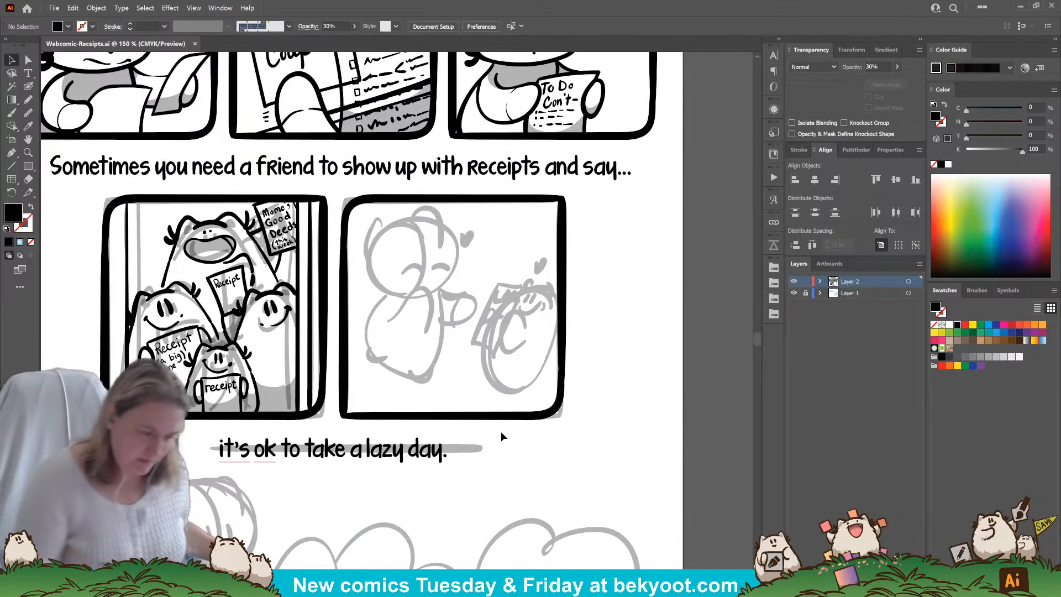
Ink the cat character's head outline over the sketch in the unfinished panel with the Blob Brush, using the panel border's 100% opacity black.
key("shift+b")
left_click_drag(434, 411, 392, 409)
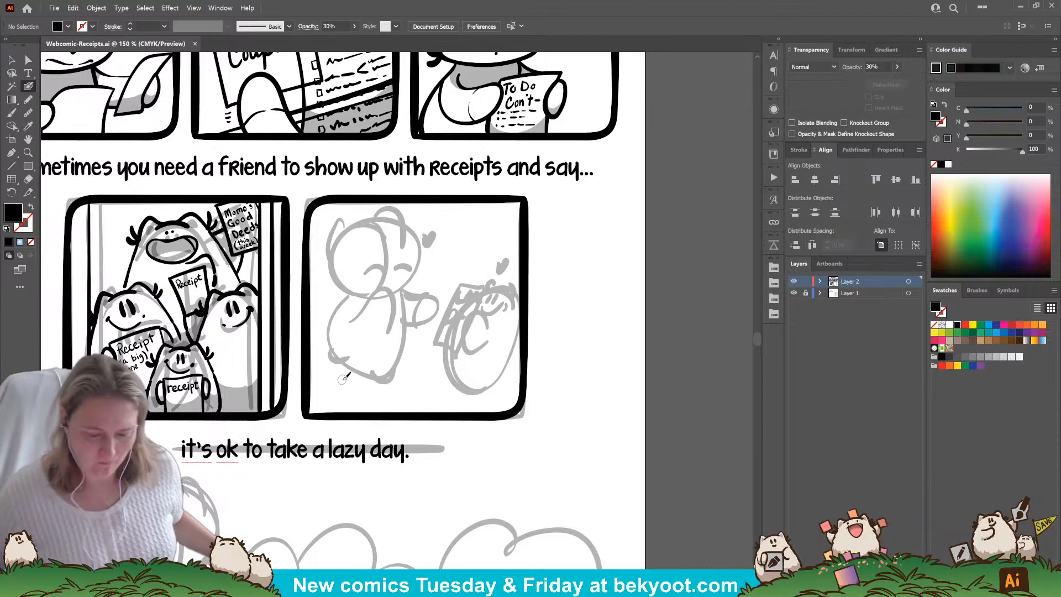
mouse_move(375, 236)
left_mouse_down()
mouse_move(433, 522)
mouse_move(389, 250)
left_mouse_up()
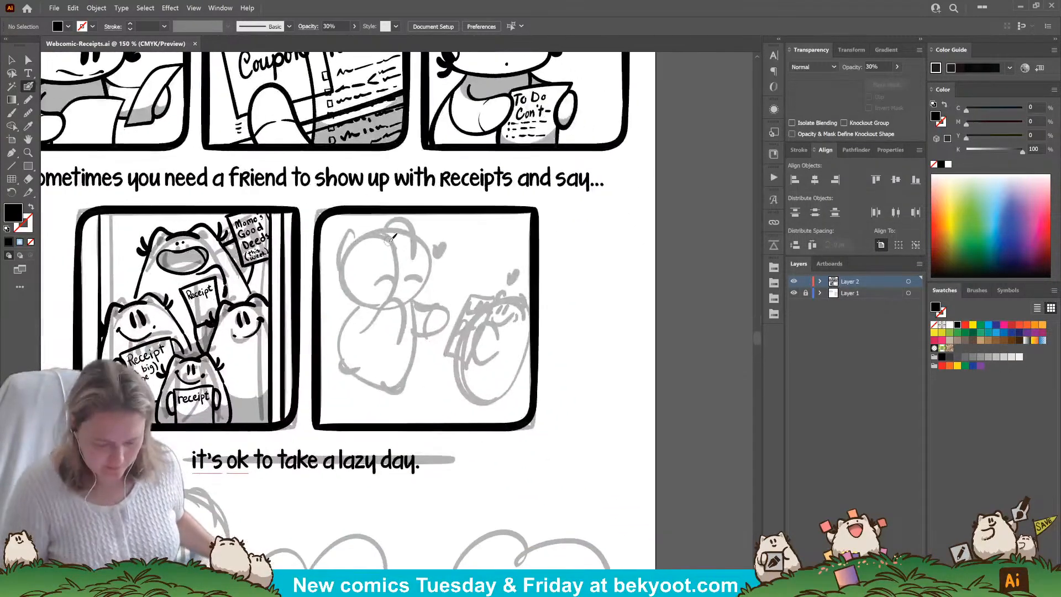
scroll(456, 420, "up", 1)
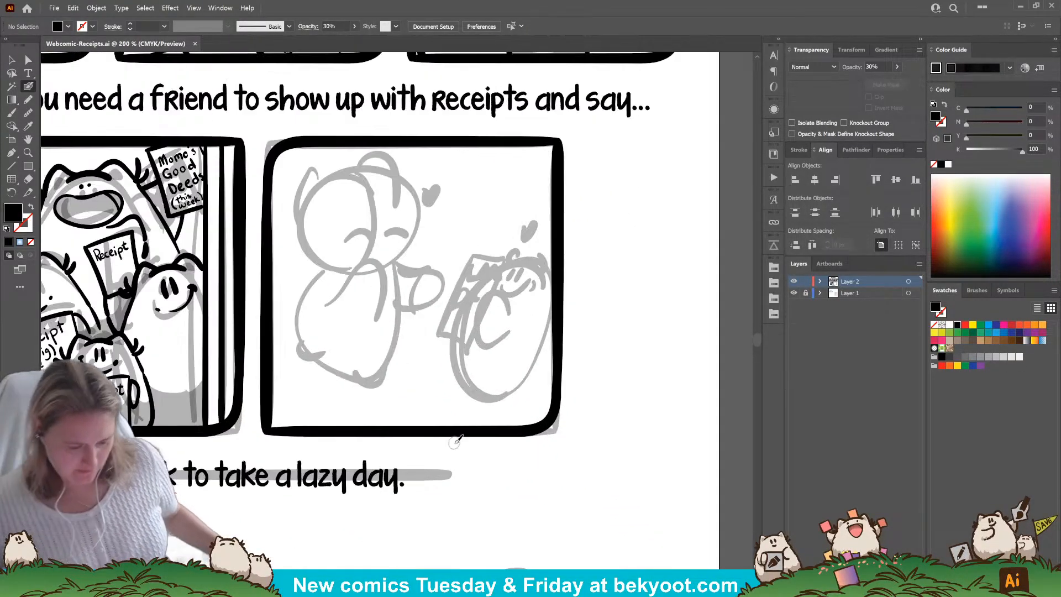
left_click_drag(419, 388, 419, 385)
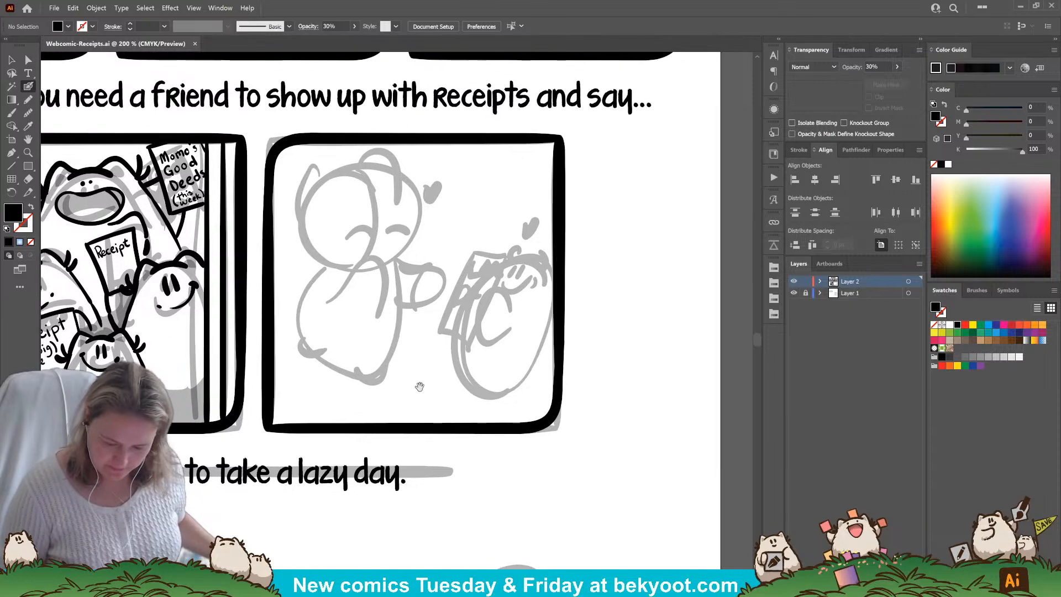
mouse_move(390, 186)
left_mouse_down()
mouse_move(352, 174)
mouse_move(322, 197)
mouse_move(312, 227)
left_mouse_up()
key("ctrl+z")
left_click(271, 378, "ctrl")
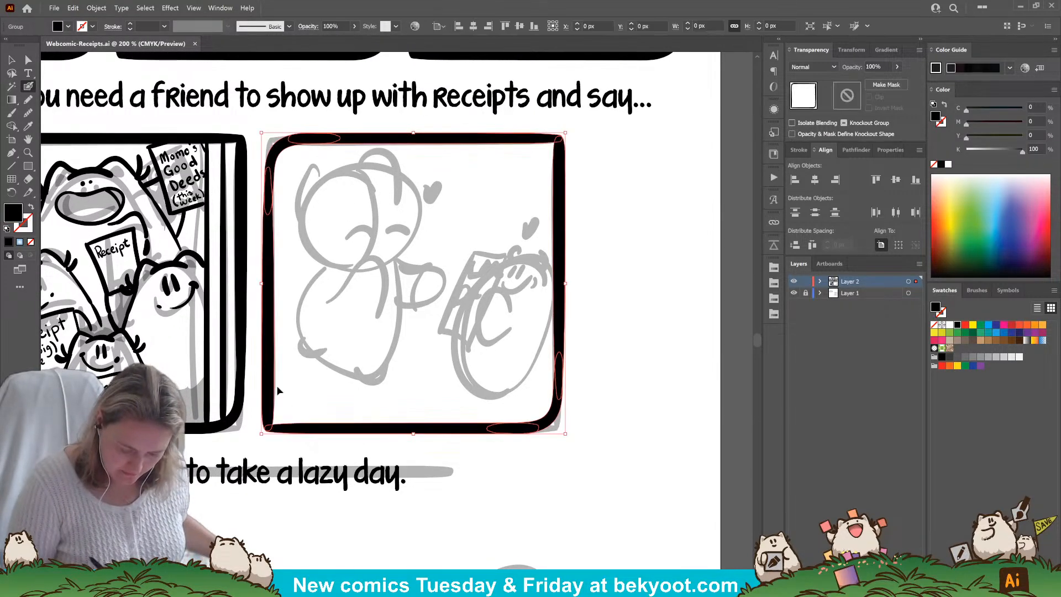
left_click(488, 467, "ctrl")
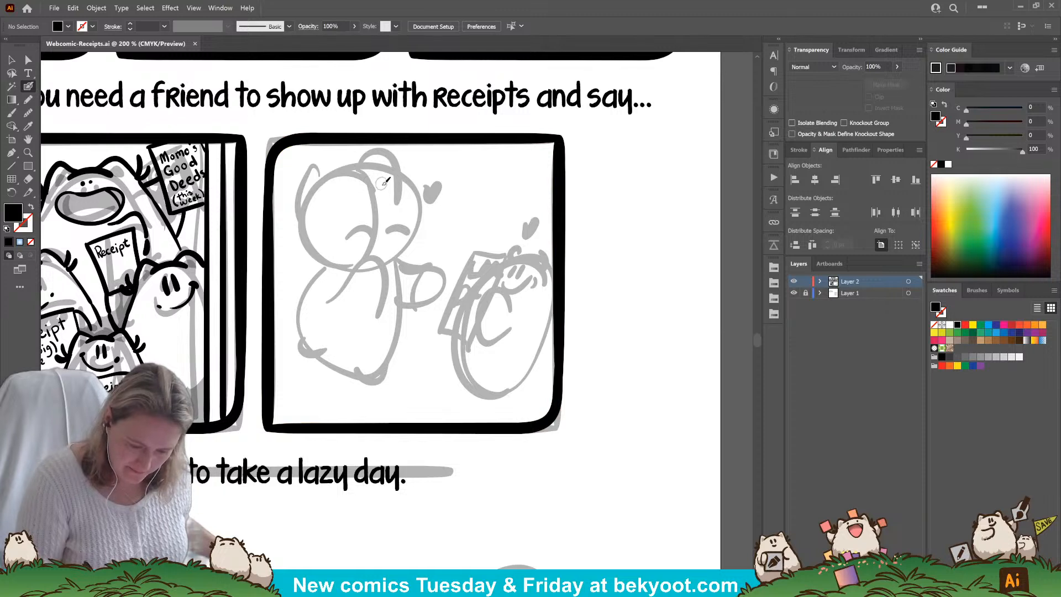
mouse_move(382, 181)
left_mouse_down()
mouse_move(354, 172)
mouse_move(324, 185)
mouse_move(302, 220)
mouse_move(300, 263)
mouse_move(354, 275)
mouse_move(413, 258)
mouse_move(406, 213)
mouse_move(365, 173)
left_mouse_up()
left_click(387, 275, "ctrl")
left_click_drag(293, 280, 302, 276)
Smooth the inked head outline along its lower edge and side.
left_click(29, 113)
mouse_move(311, 229)
left_mouse_down()
mouse_move(379, 198)
mouse_move(411, 237)
mouse_move(365, 269)
left_mouse_up()
mouse_move(354, 175)
left_mouse_down()
mouse_move(401, 202)
mouse_move(404, 261)
left_mouse_up()
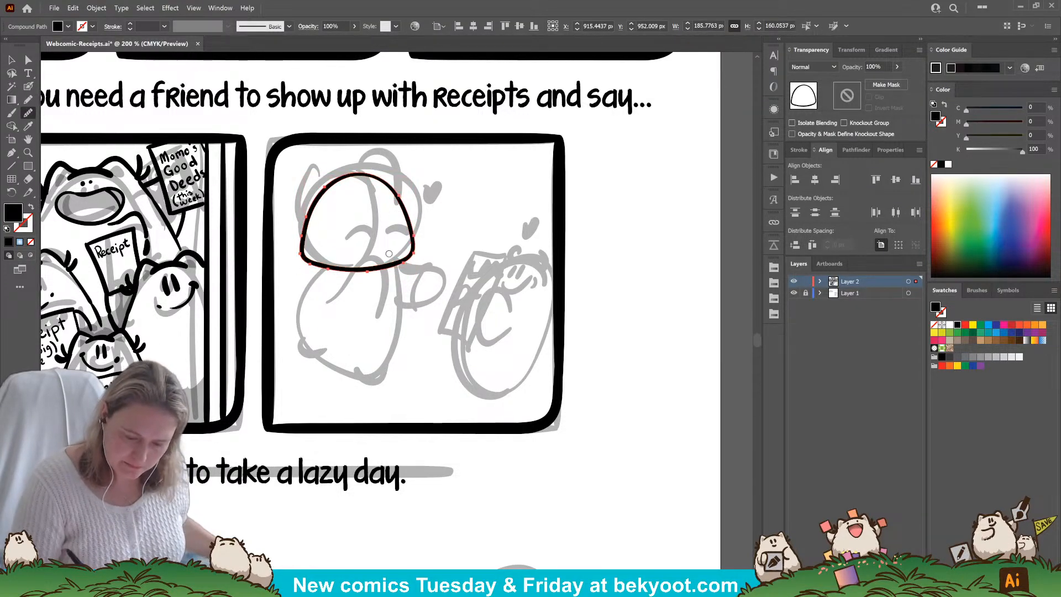
left_click(11, 59)
left_click(291, 298)
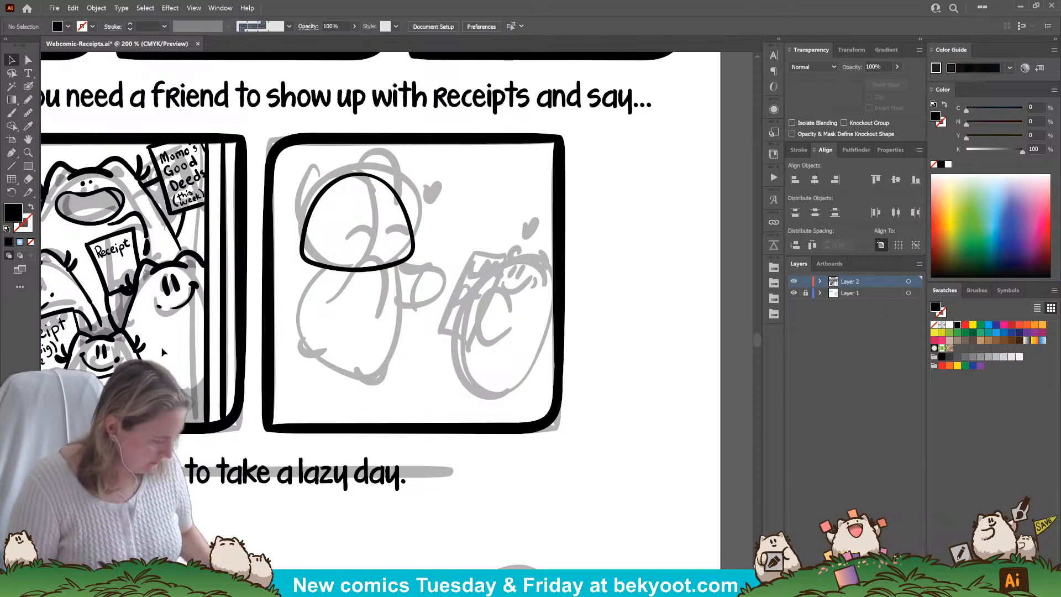
Rotate the head outline slightly counterclockwise to match the sketched head's tilt.
double_click(28, 86)
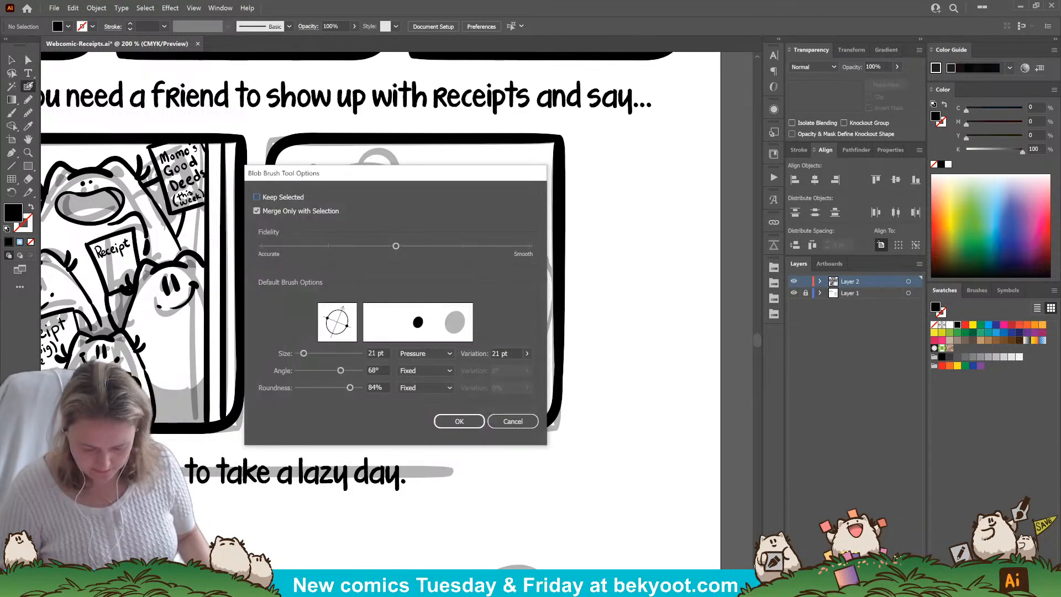
key("Return")
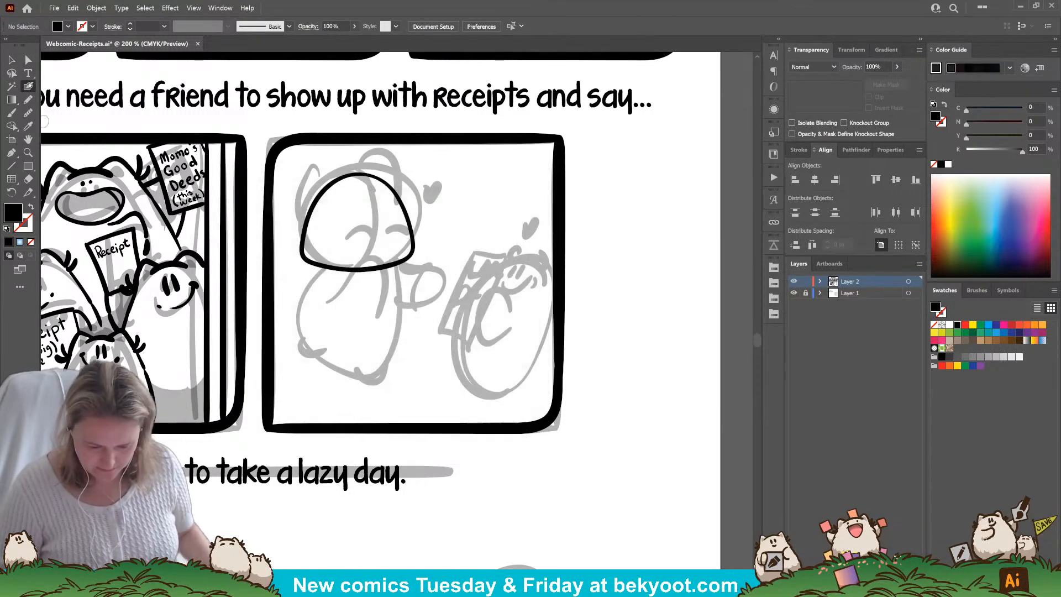
left_click(13, 61)
left_click(414, 244)
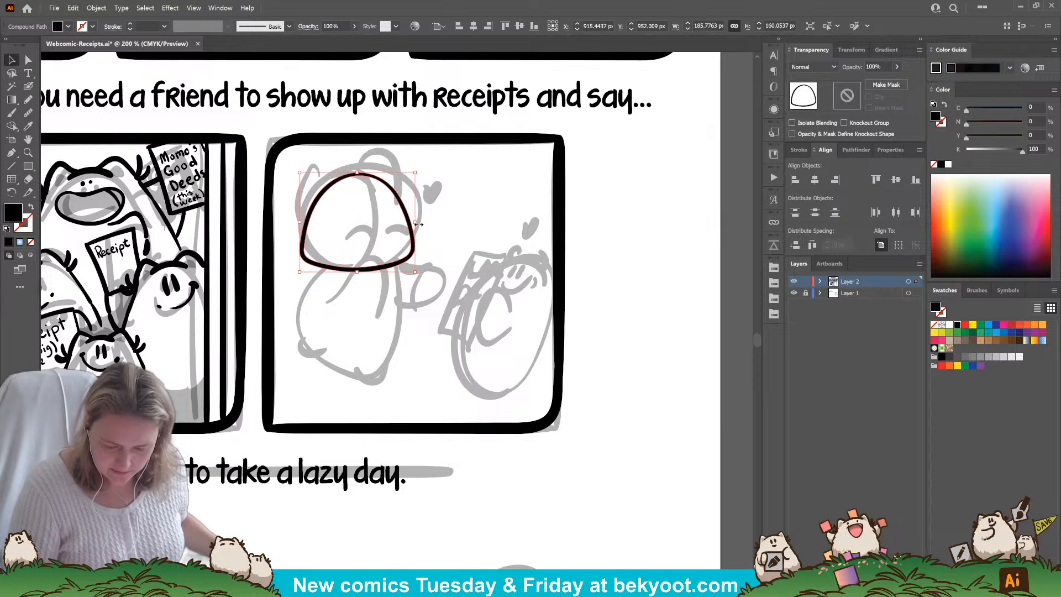
left_click_drag(420, 167, 403, 199)
left_click_drag(356, 172, 356, 173)
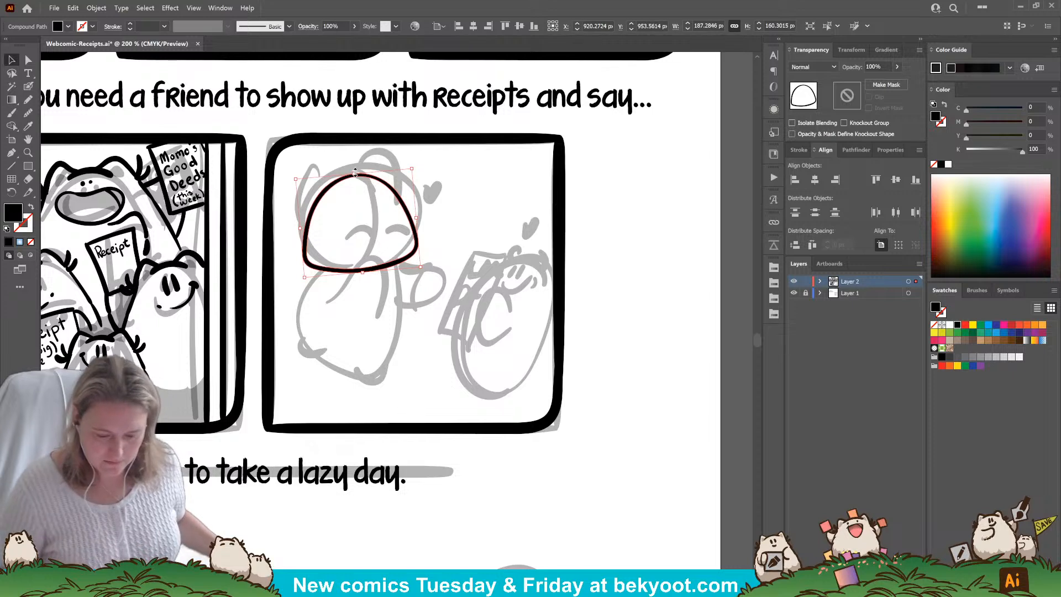
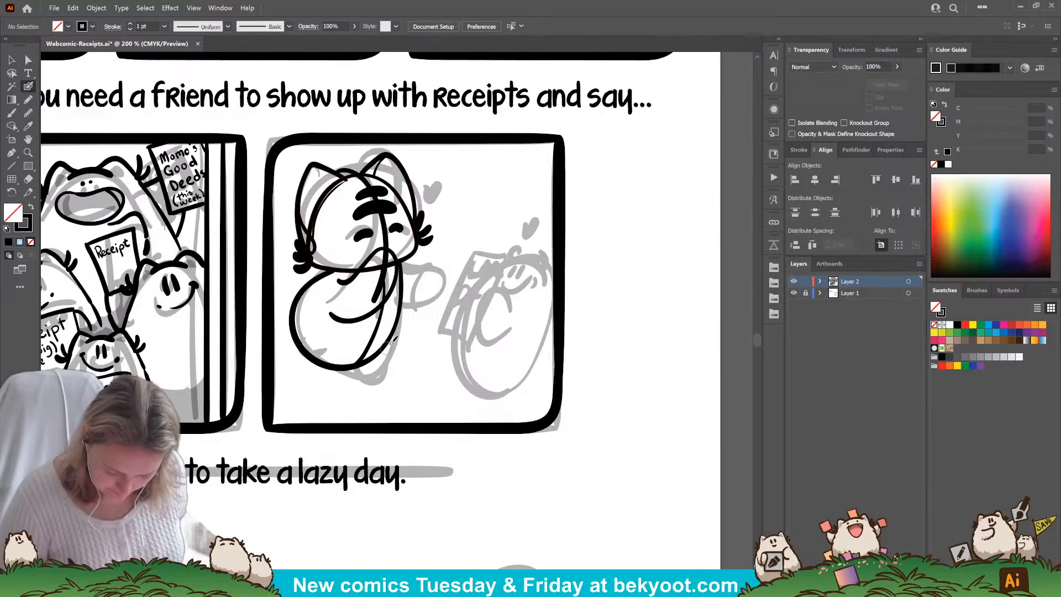
Ink the foot and the lower back edge of the cat's body.
left_click_drag(378, 366, 353, 369)
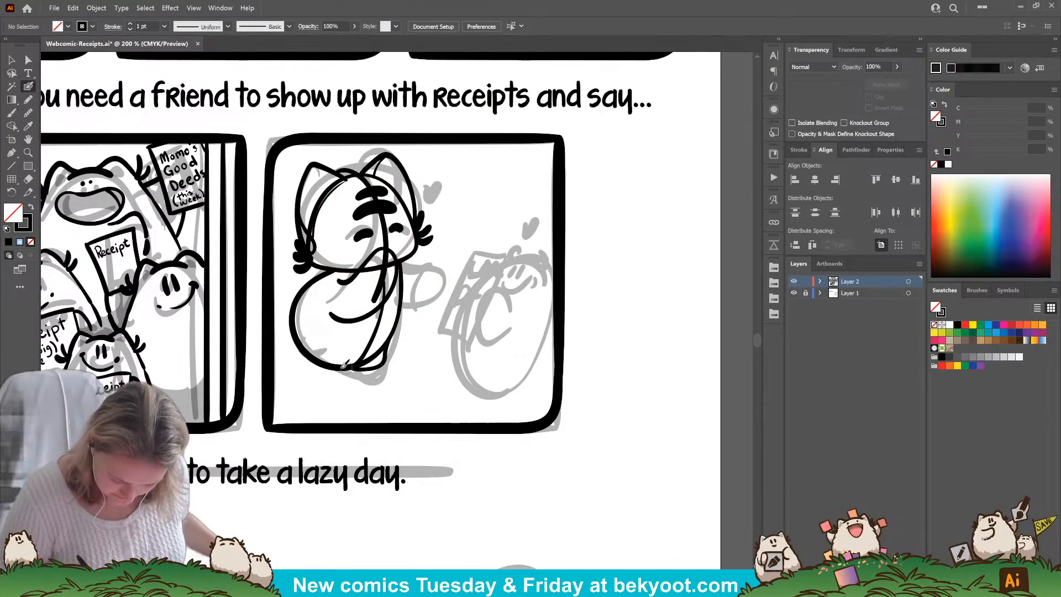
mouse_move(292, 318)
left_mouse_down()
mouse_move(305, 357)
mouse_move(338, 369)
left_mouse_up()
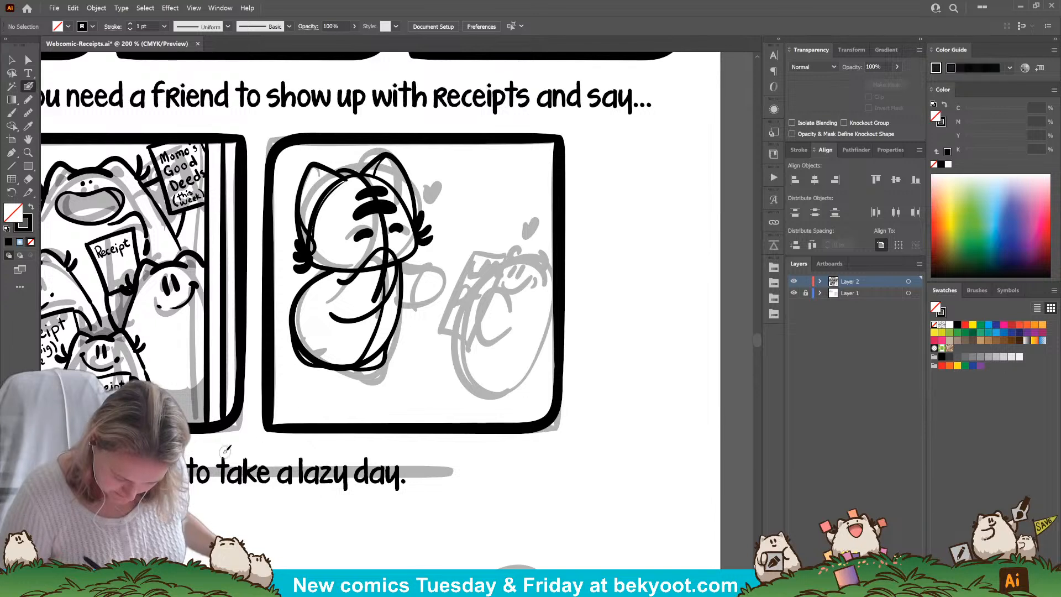
Group the cat's line art, scale it up within the panel, and enter the group's isolation mode.
left_click_drag(293, 157, 435, 395)
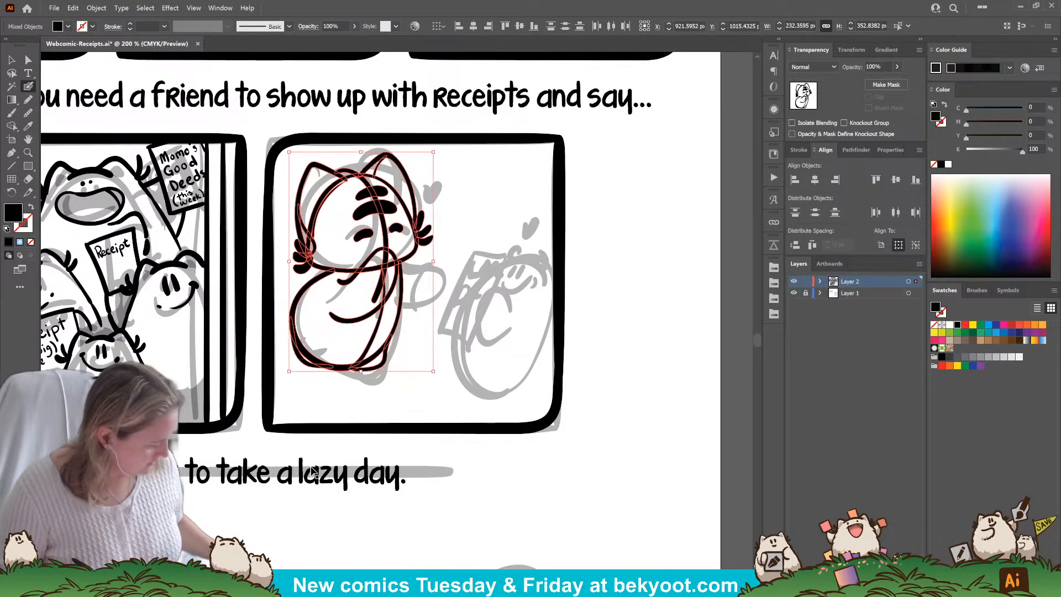
key("ctrl+g")
left_click_drag(292, 372, 281, 388)
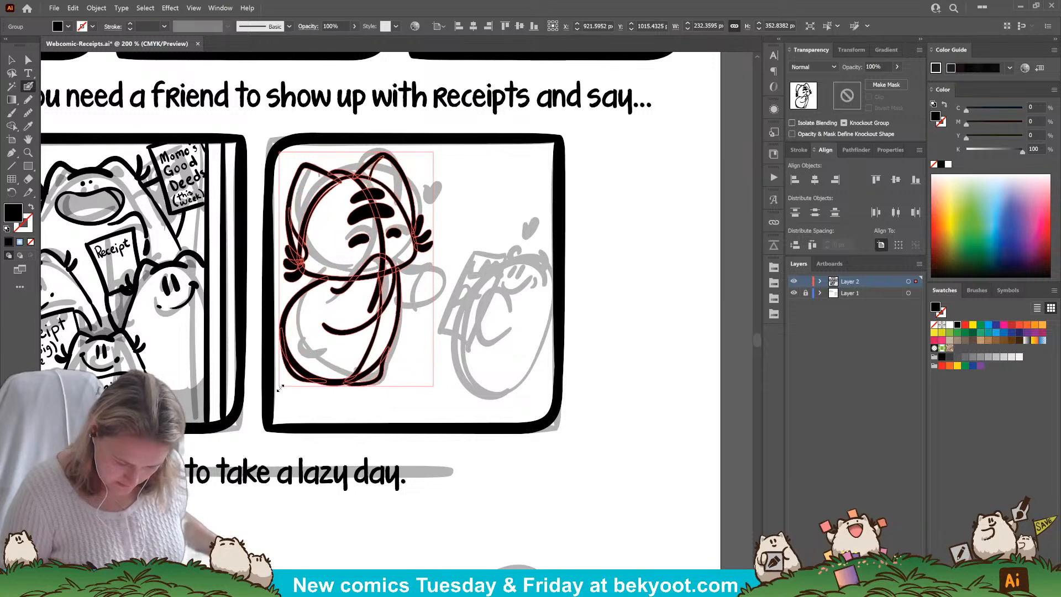
left_click_drag(347, 381, 380, 381)
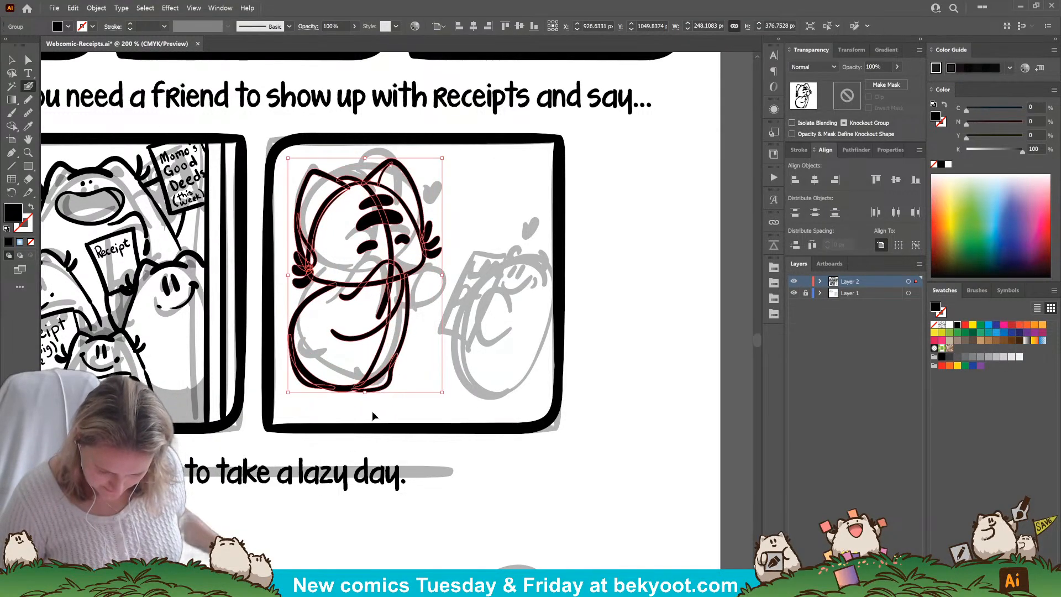
double_click(381, 386)
left_click_drag(410, 273, 451, 280)
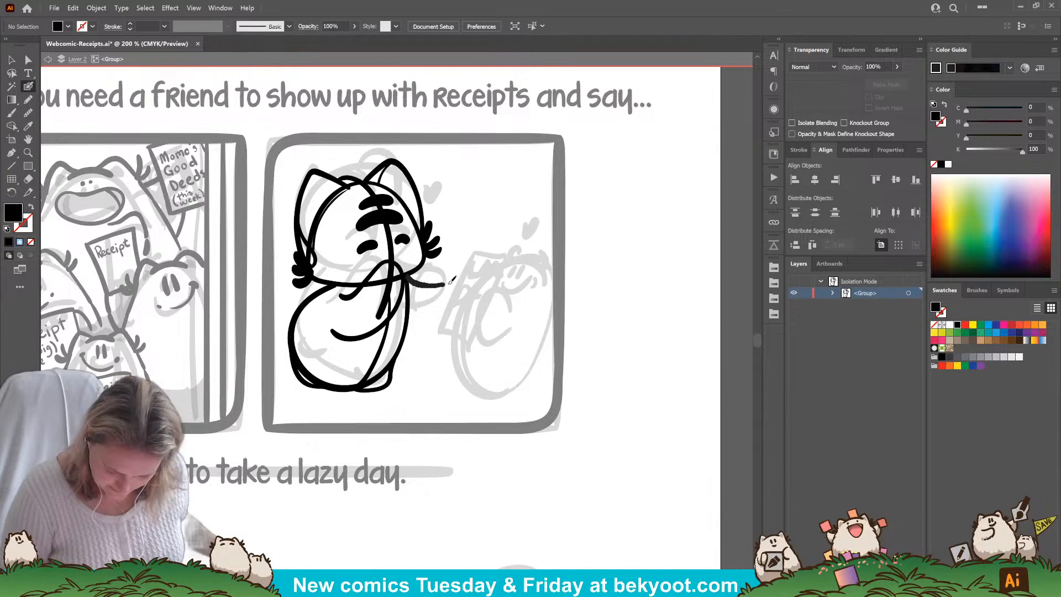
left_click_drag(433, 327, 408, 320)
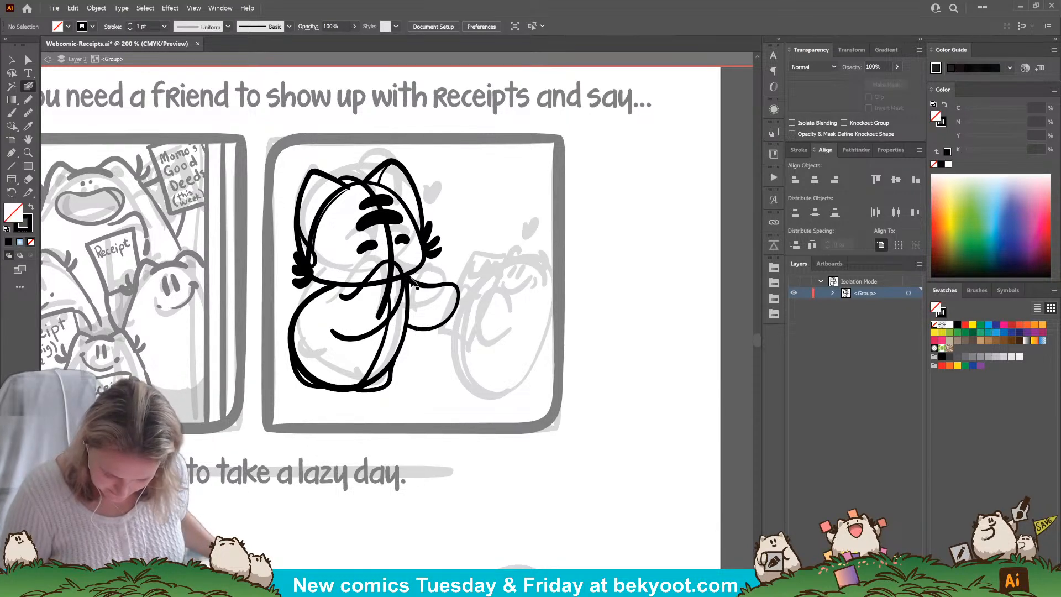
key("ctrl+z")
mouse_move(408, 277)
left_mouse_down()
mouse_move(454, 288)
mouse_move(458, 300)
mouse_move(406, 325)
left_mouse_up()
key("ctrl+z")
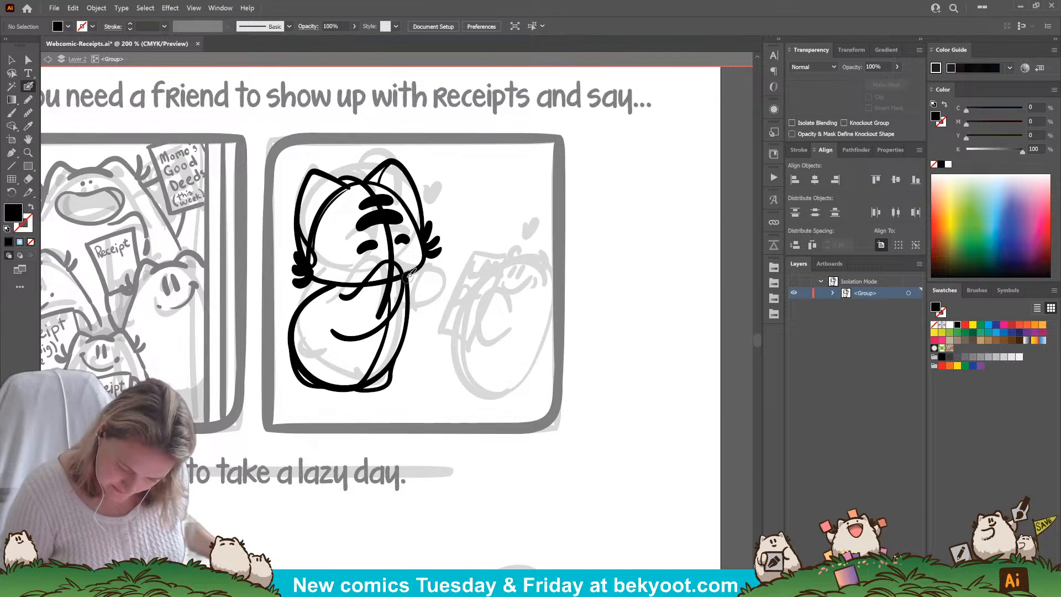
Ink the cat's outstretched arm toward the smaller character and add the paw detail lines.
left_click_drag(408, 276, 464, 286)
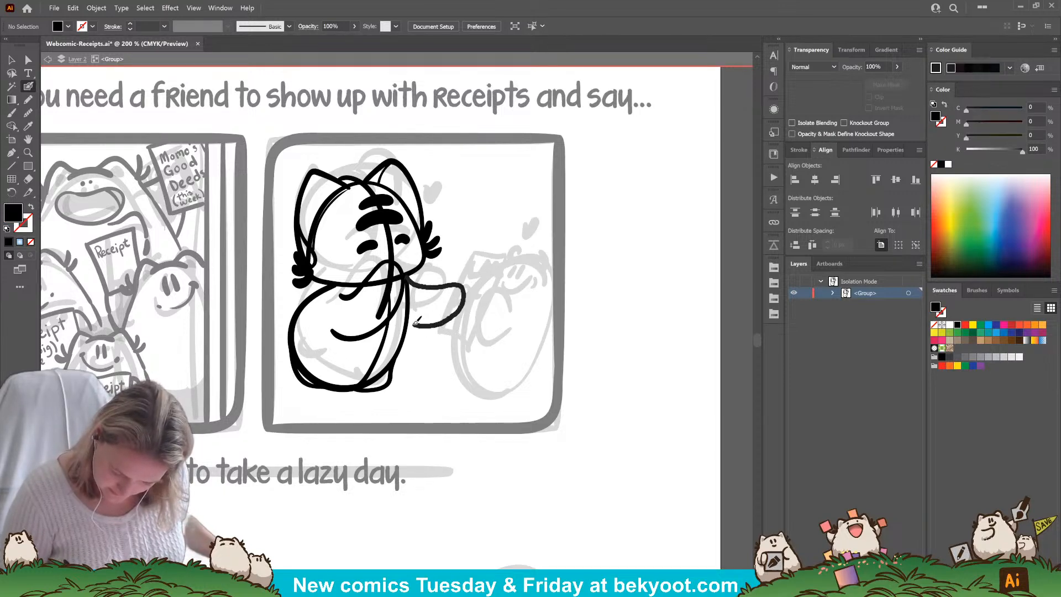
left_click_drag(414, 322, 409, 324)
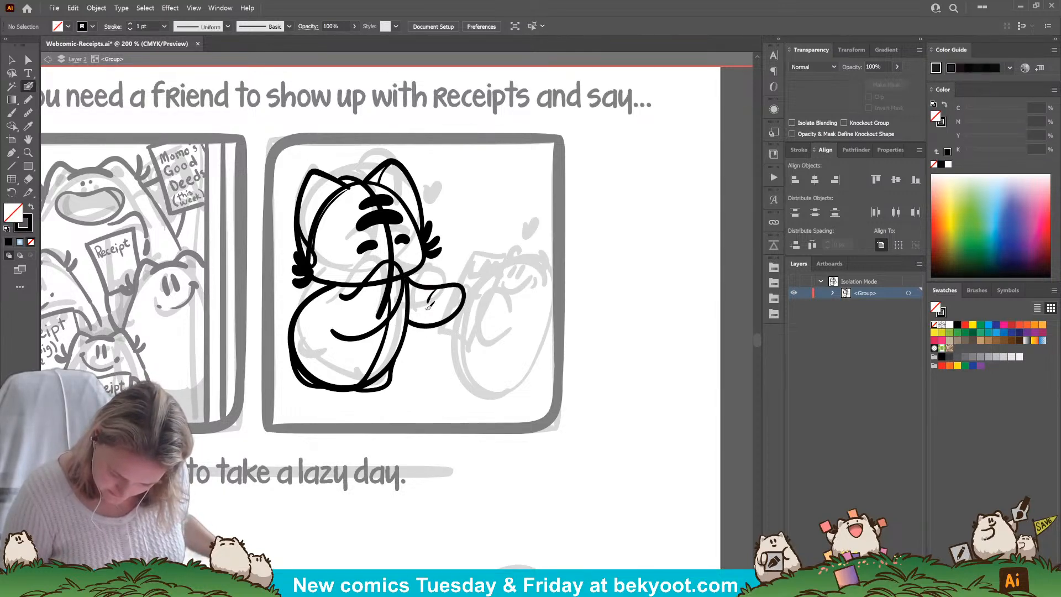
left_click_drag(371, 275, 398, 304)
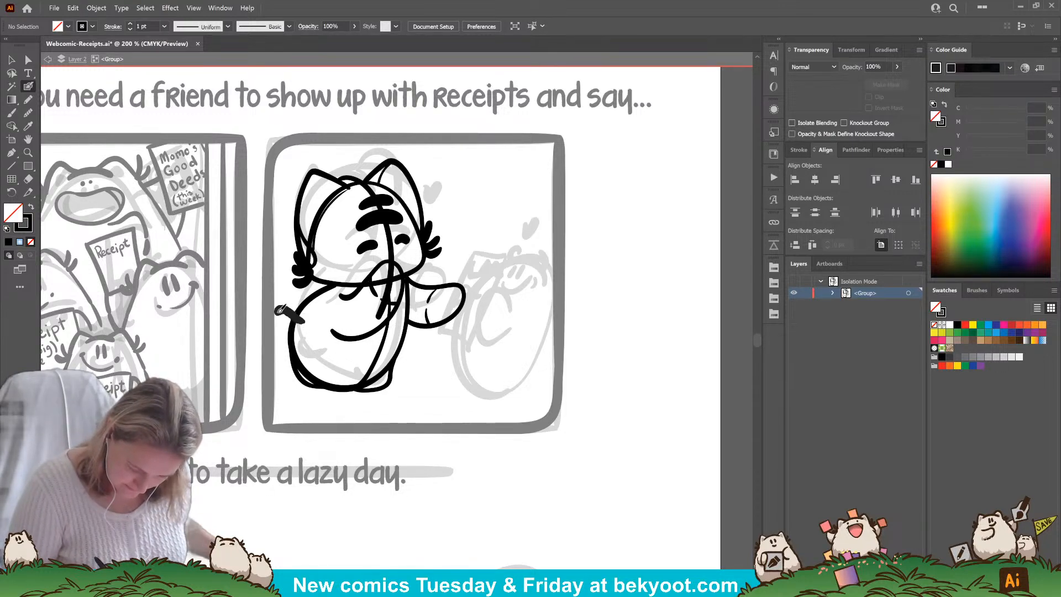
Draw a thick curled tail with a solid heart-shaped tip across the cat's lower back.
mouse_move(280, 309)
left_mouse_down()
mouse_move(301, 345)
mouse_move(344, 350)
mouse_move(350, 368)
mouse_move(330, 377)
mouse_move(343, 356)
mouse_move(336, 362)
left_mouse_up()
mouse_move(344, 365)
left_mouse_down()
mouse_move(328, 362)
mouse_move(308, 317)
mouse_move(300, 322)
left_mouse_up()
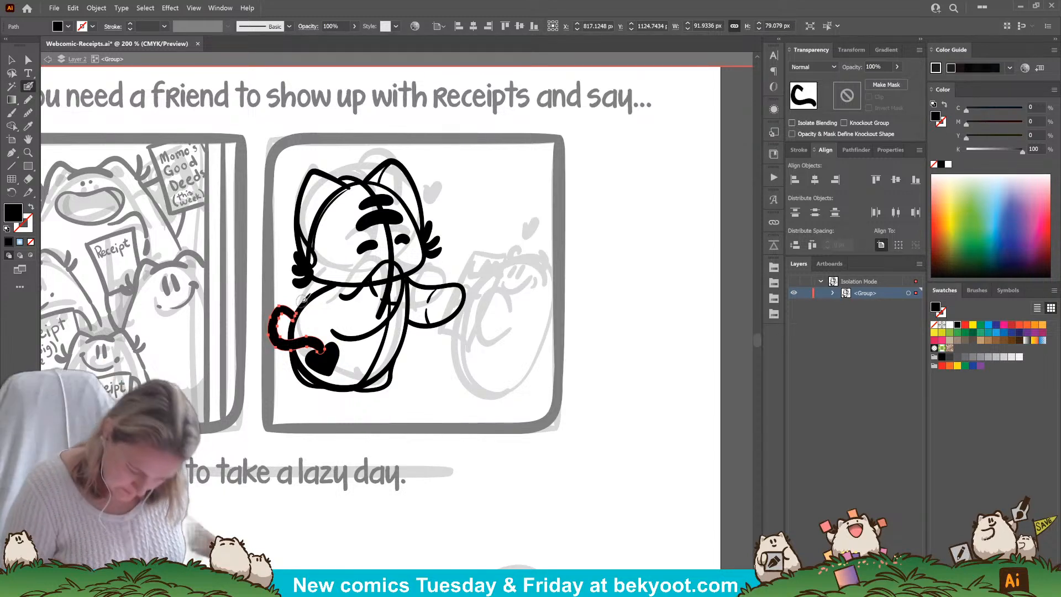
key("ctrl+shift+a")
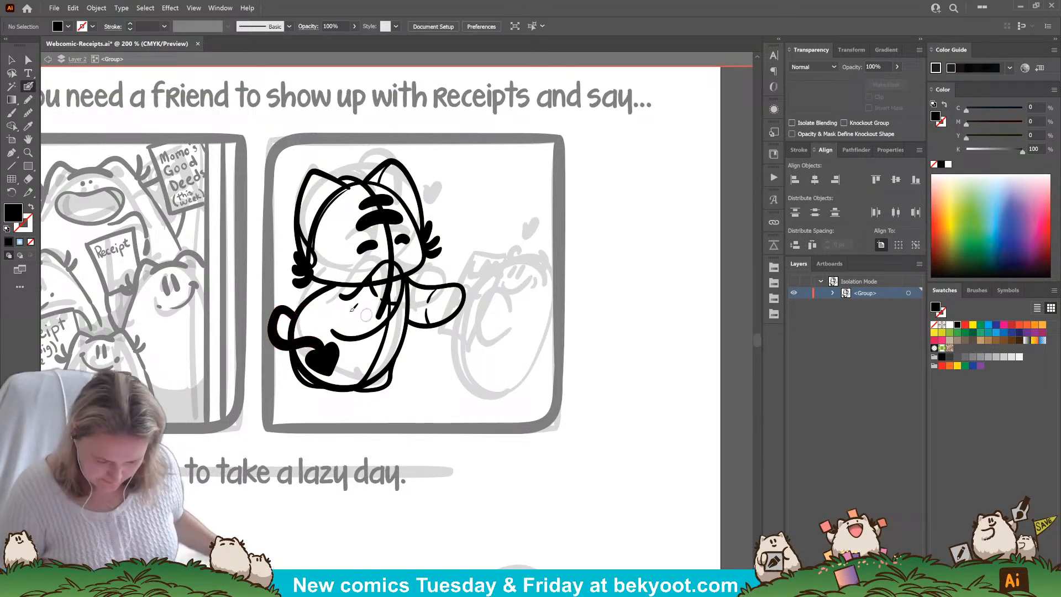
Thin the back side of the head outline and erase the part of it crossing the raised paw.
left_click(324, 280, "ctrl")
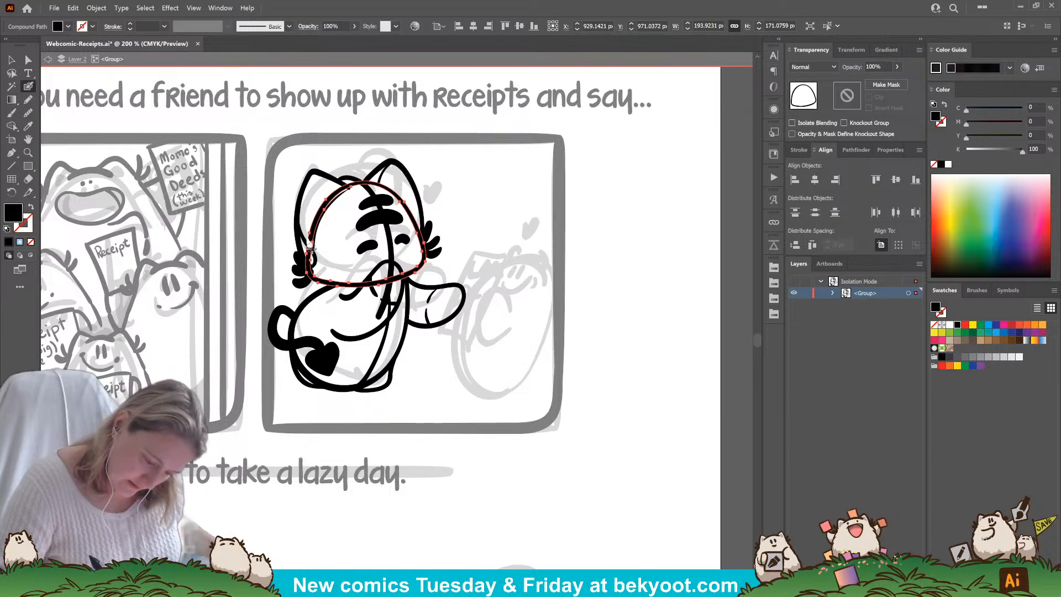
mouse_move(314, 257)
left_mouse_down()
mouse_move(311, 226)
mouse_move(344, 191)
left_mouse_up()
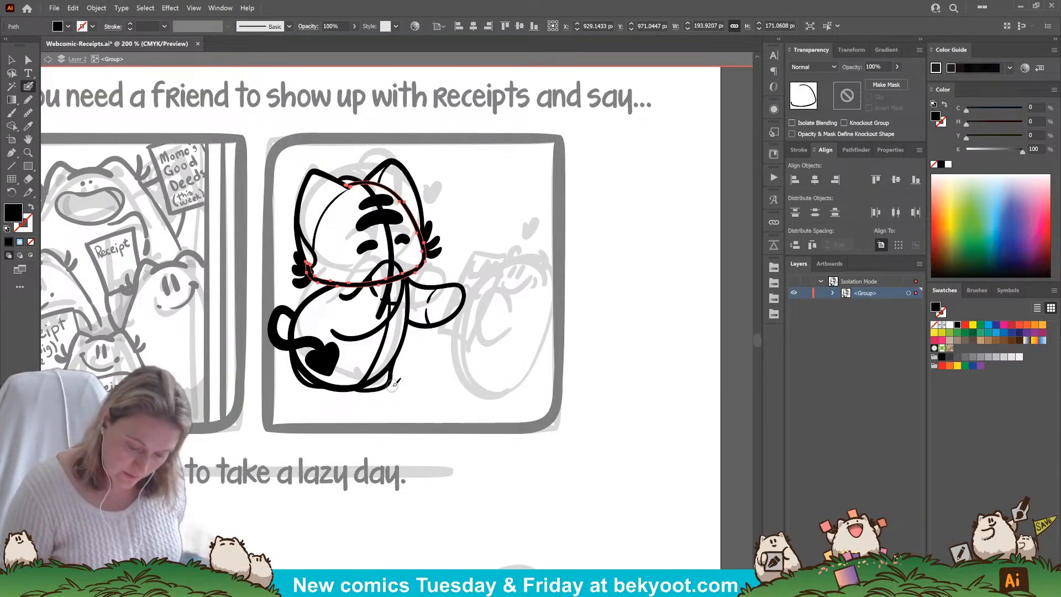
left_click_drag(369, 283, 400, 276)
Delete the vertical guide line running through the cat's face and body.
key("ctrl")
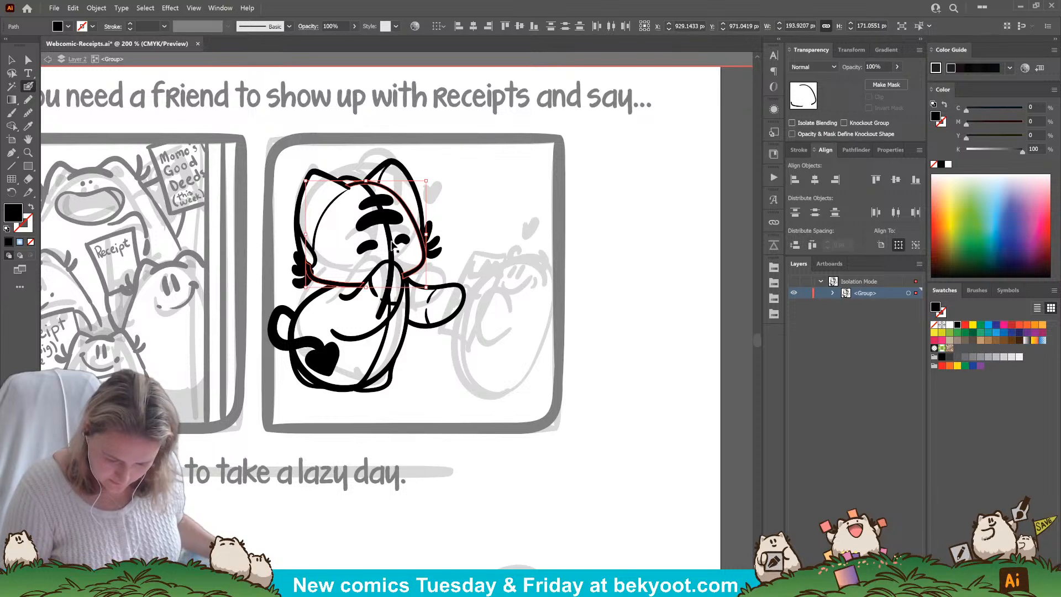
left_click(382, 351, "ctrl")
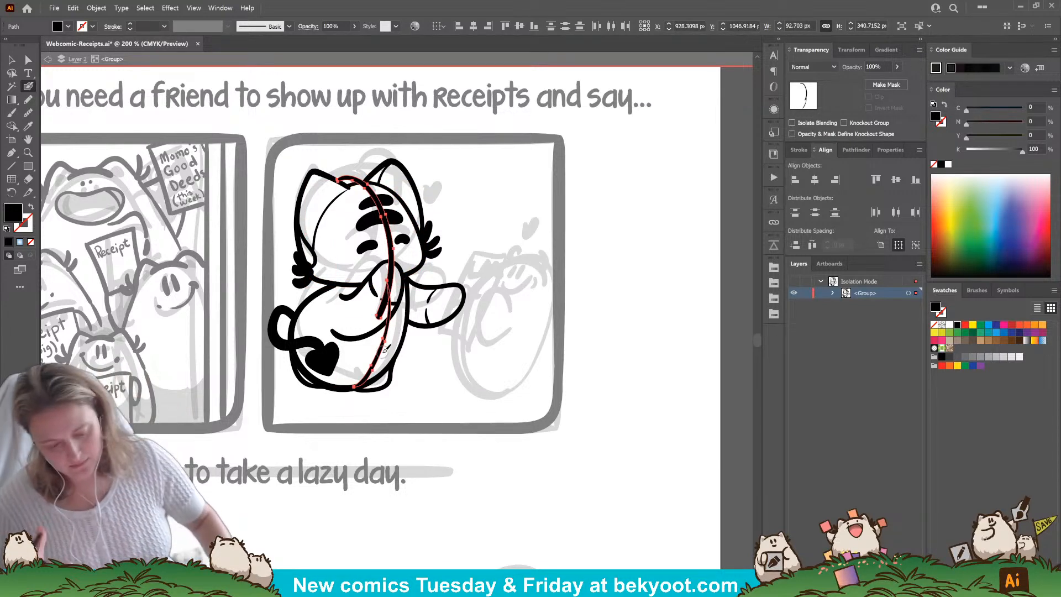
key("Delete")
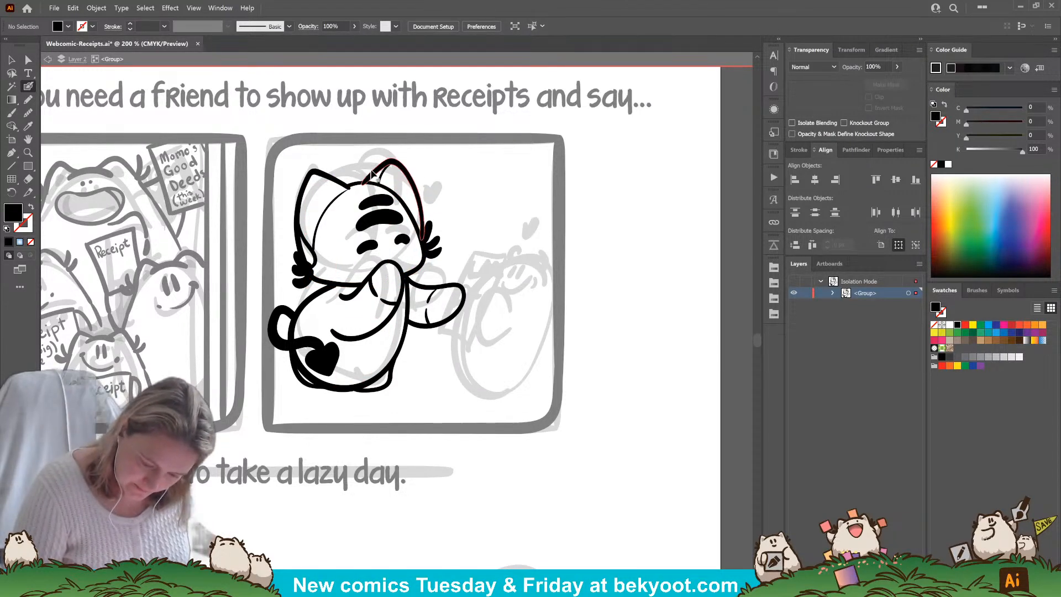
left_click(372, 167, "ctrl")
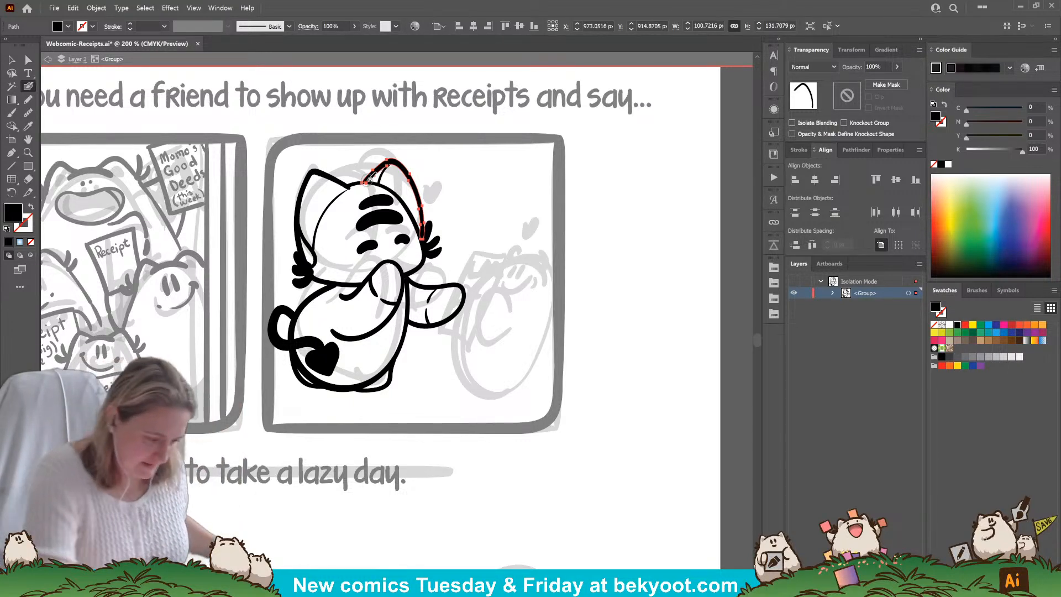
left_click(478, 443, "ctrl")
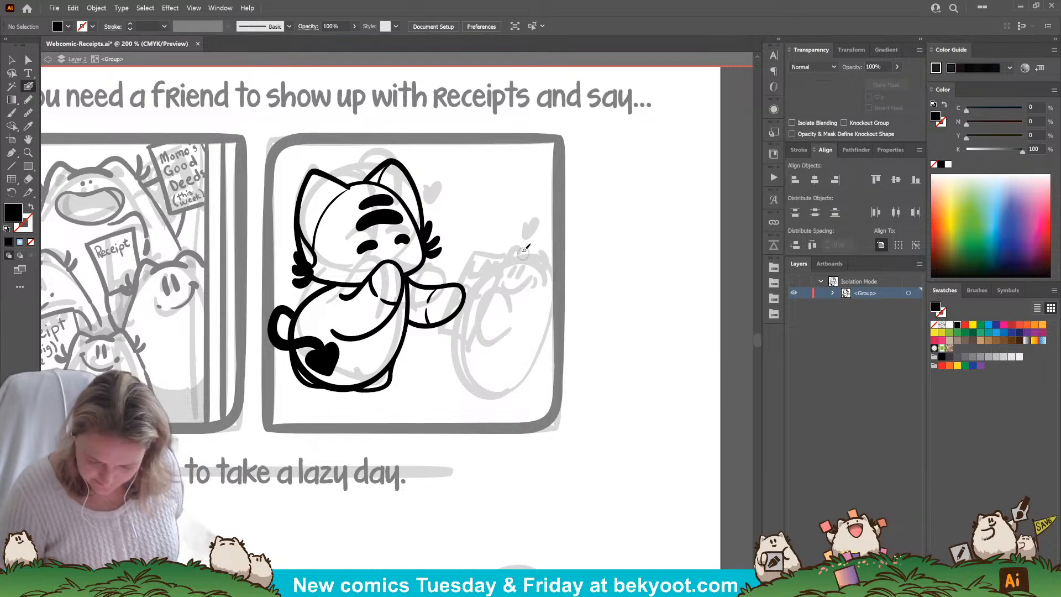
Ink the top of the smaller character's head with two ears, plus its eyes and smiling mouth.
mouse_move(528, 256)
left_mouse_down()
mouse_move(557, 275)
mouse_move(536, 254)
mouse_move(554, 272)
left_mouse_up()
key("ctrl+z")
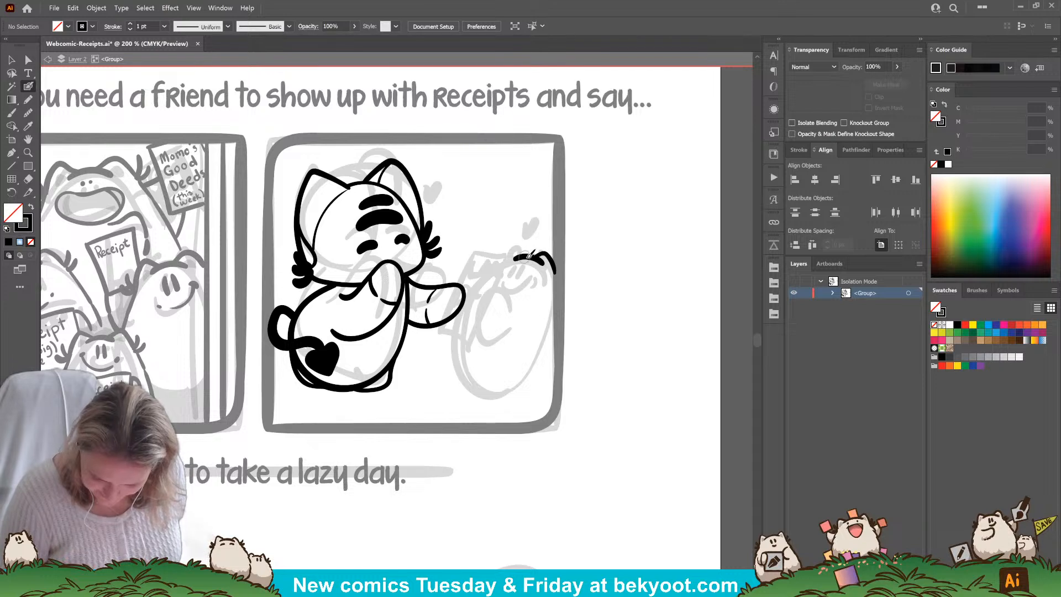
key("ctrl+z")
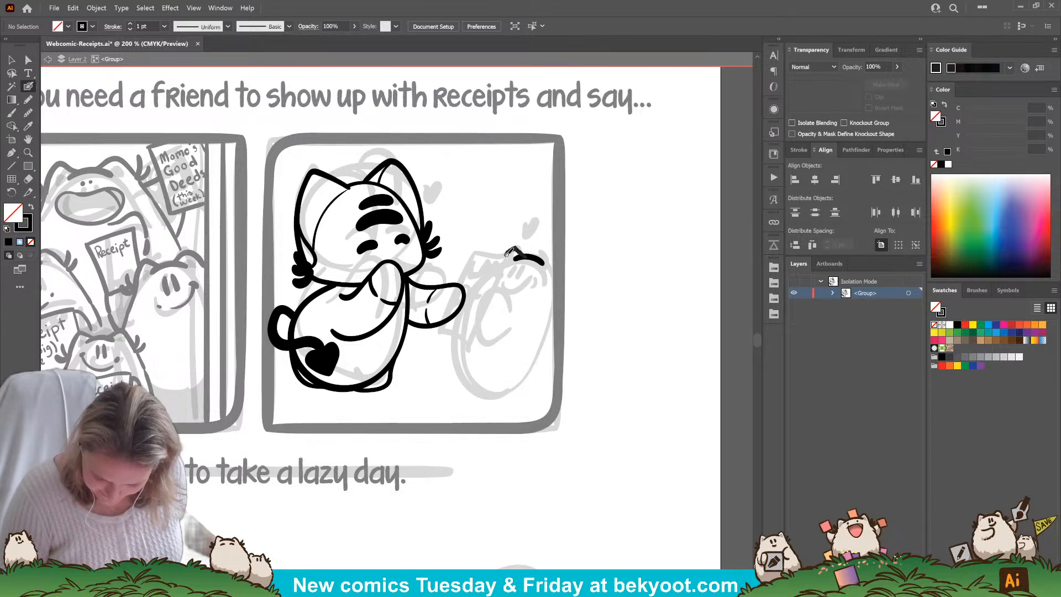
mouse_move(509, 252)
left_mouse_down()
mouse_move(552, 247)
mouse_move(558, 262)
mouse_move(518, 279)
left_mouse_up()
key("ctrl+z")
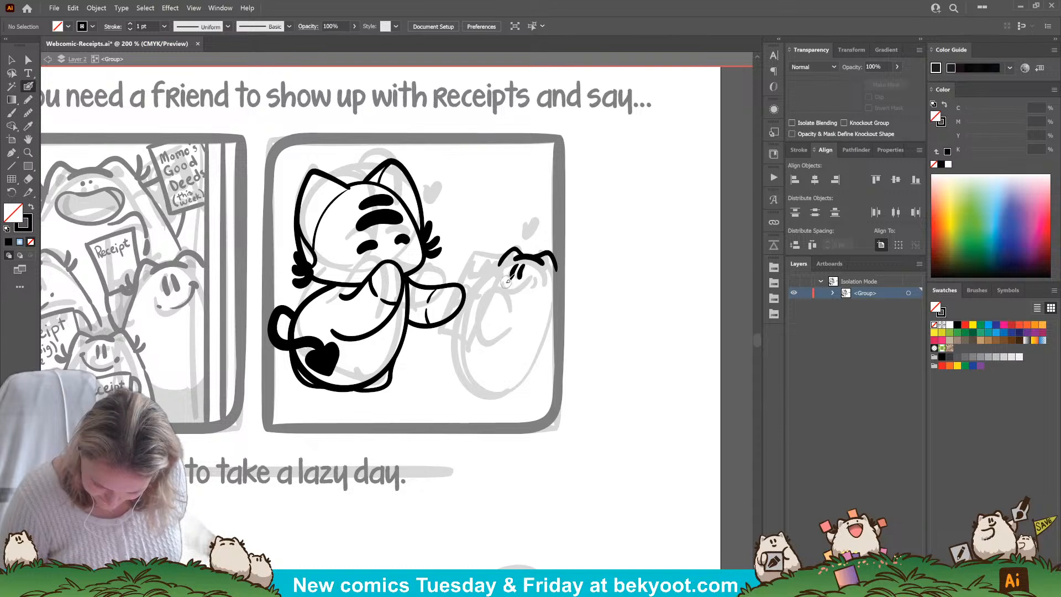
mouse_move(508, 281)
left_mouse_down()
mouse_move(522, 287)
mouse_move(539, 274)
left_mouse_up()
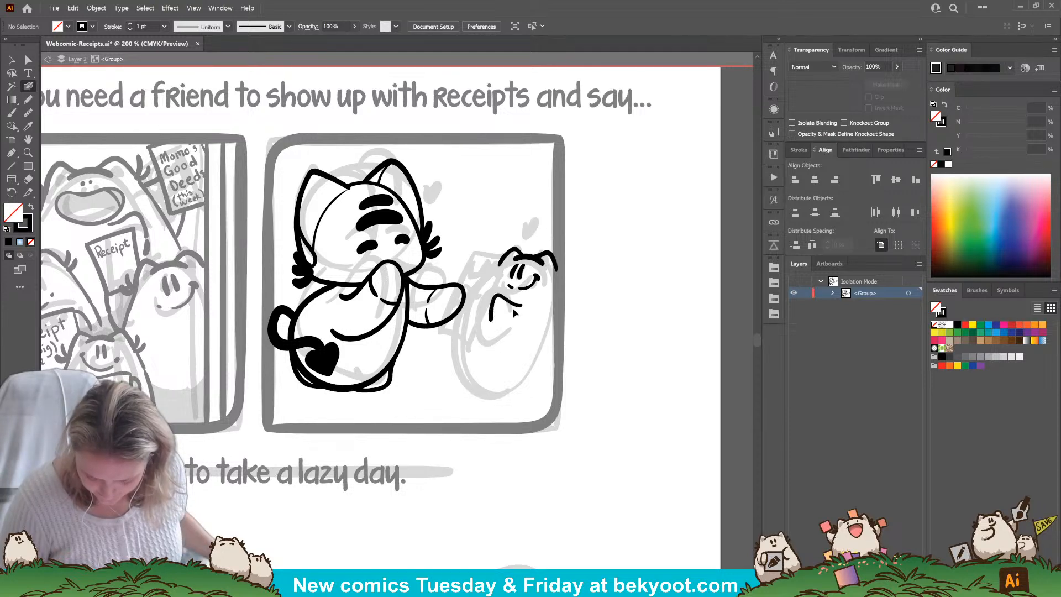
Ink the smaller character's curved arm and add fur tufts on both sides of its head.
left_click_drag(496, 304, 505, 332)
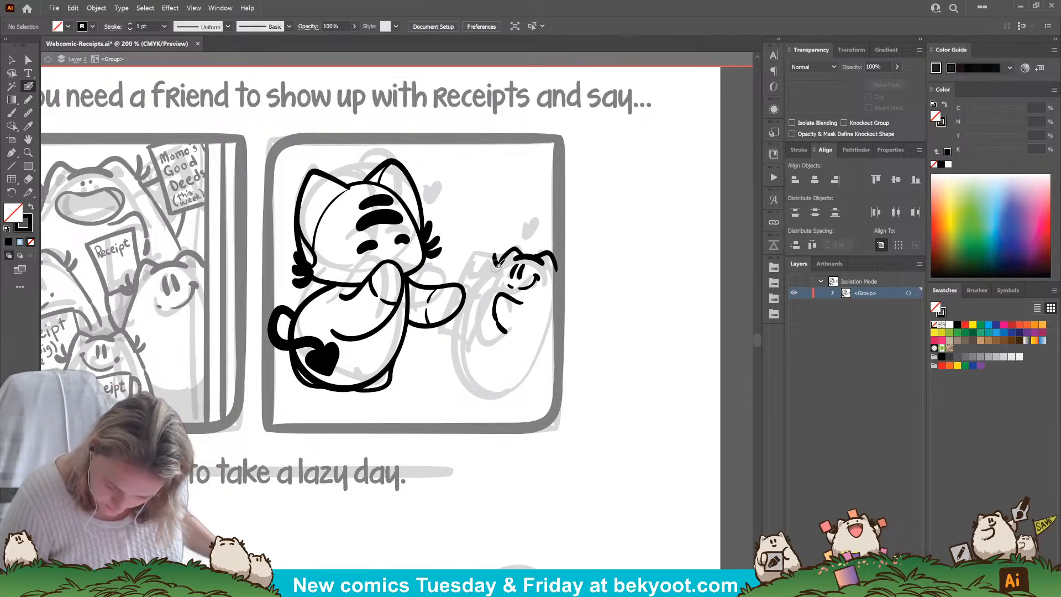
left_click_drag(499, 257, 487, 265)
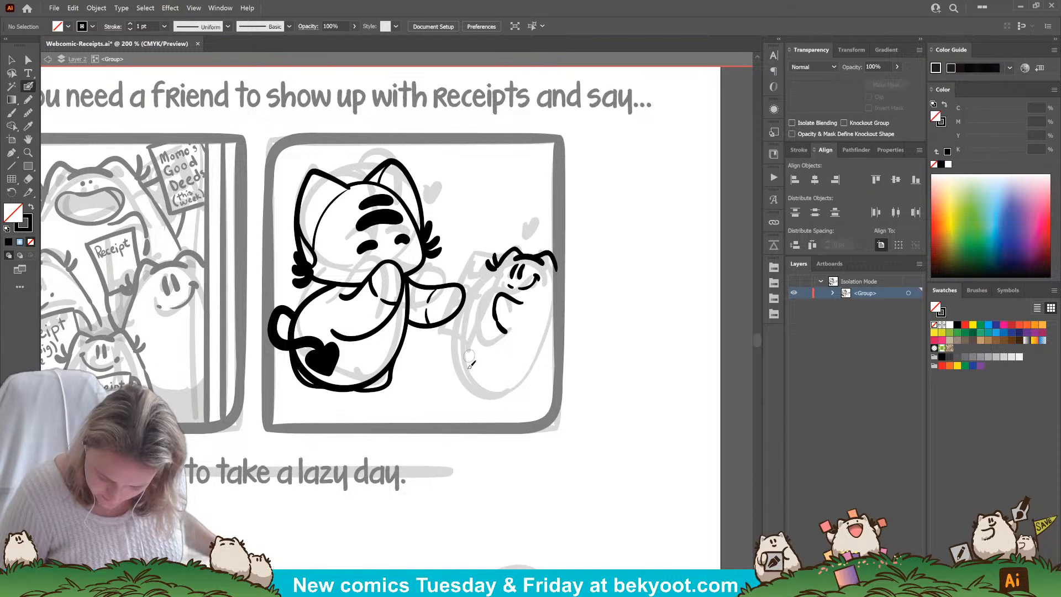
left_click_drag(555, 253, 565, 275)
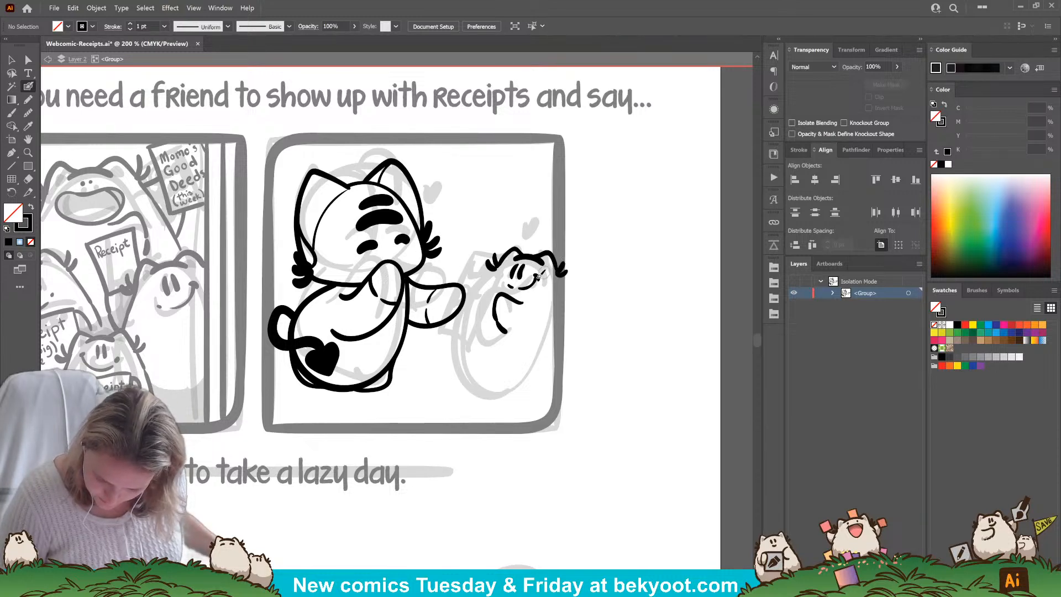
Try several rounded body outlines running from the smaller character's cheeks around its belly and base.
mouse_move(495, 269)
left_mouse_down()
mouse_move(472, 346)
mouse_move(481, 372)
mouse_move(504, 384)
mouse_move(566, 371)
mouse_move(578, 336)
mouse_move(568, 279)
left_mouse_up()
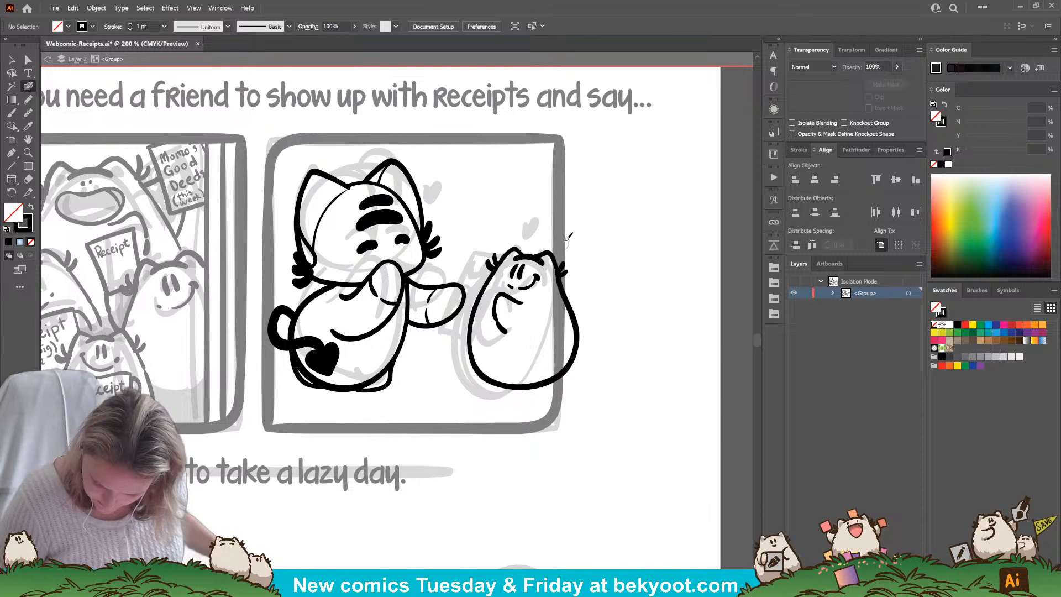
key("ctrl+z")
mouse_move(499, 258)
left_mouse_down()
mouse_move(469, 315)
mouse_move(470, 354)
mouse_move(487, 376)
mouse_move(518, 381)
mouse_move(538, 364)
left_mouse_up()
key("ctrl+z")
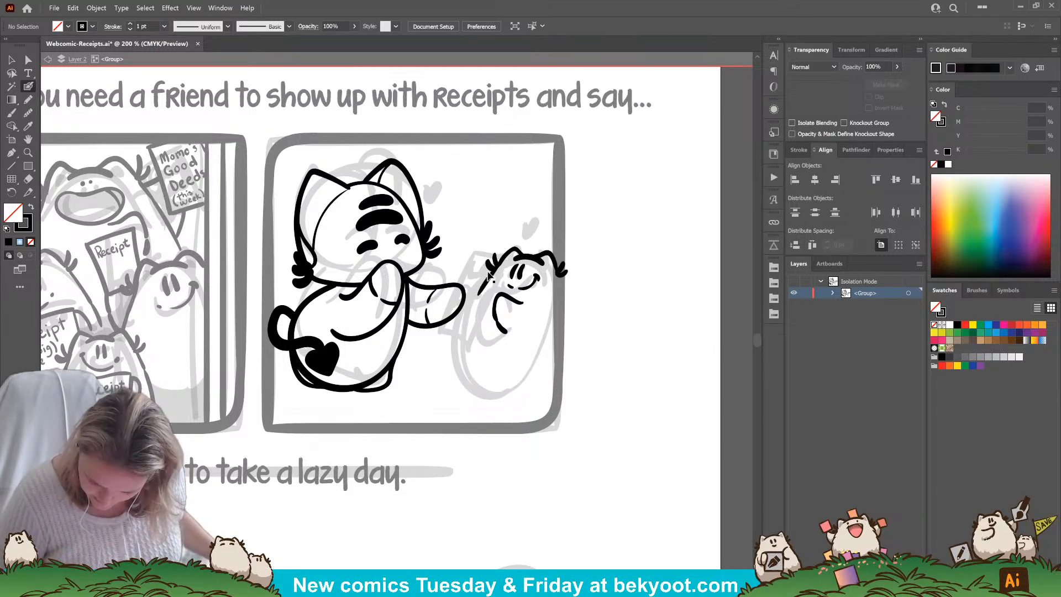
key("ctrl+z")
mouse_move(498, 270)
left_mouse_down()
mouse_move(477, 325)
mouse_move(489, 362)
mouse_move(520, 375)
mouse_move(561, 368)
mouse_move(576, 341)
mouse_move(557, 288)
left_mouse_up()
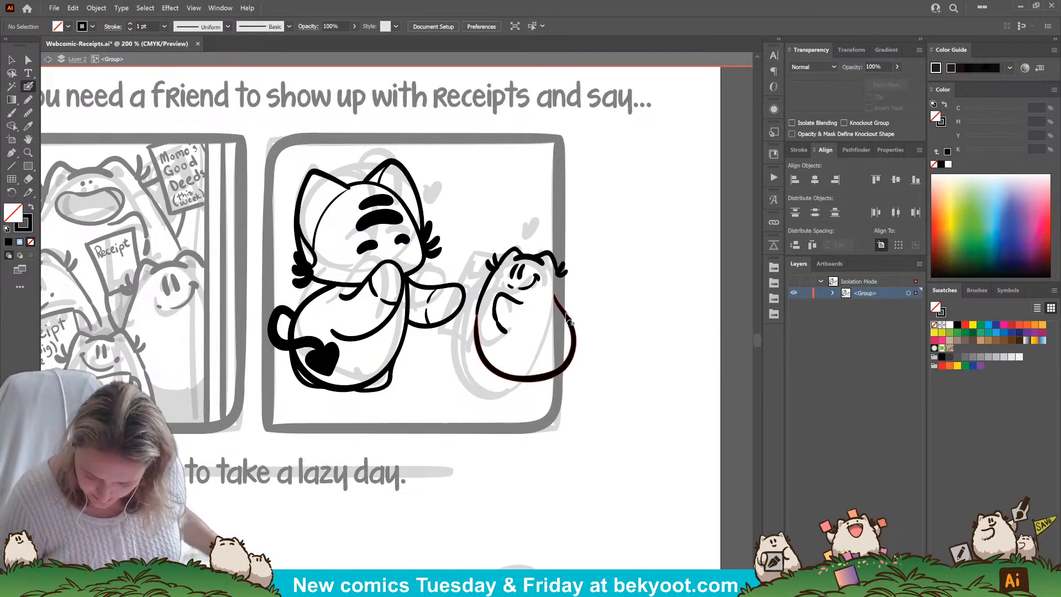
left_click(576, 337, "ctrl")
left_click_drag(578, 337, 680, 320)
key("ctrl+z")
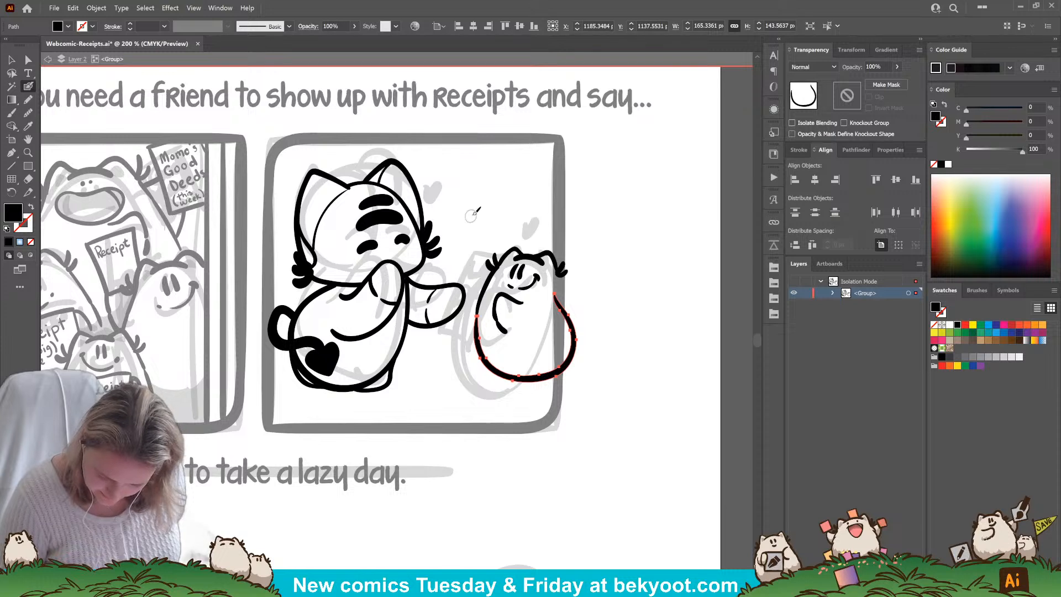
key("ctrl+shift+a")
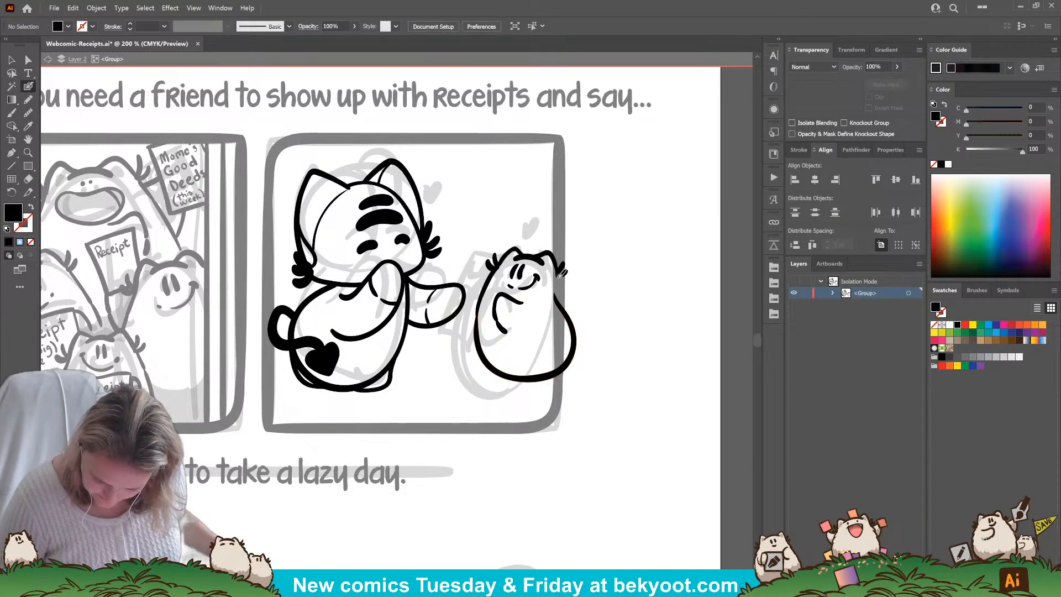
Try a wider back curve for the smaller character and delete the trial belly and back strokes.
left_click_drag(578, 354, 564, 369)
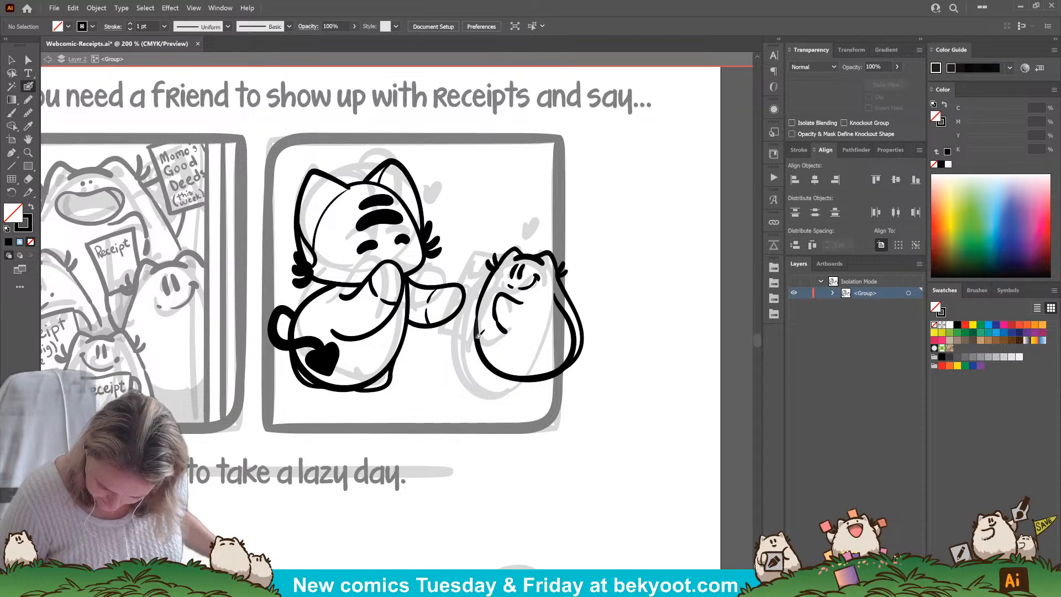
mouse_move(476, 328)
left_mouse_down()
mouse_move(485, 375)
mouse_move(551, 377)
mouse_move(488, 369)
mouse_move(527, 379)
left_mouse_up()
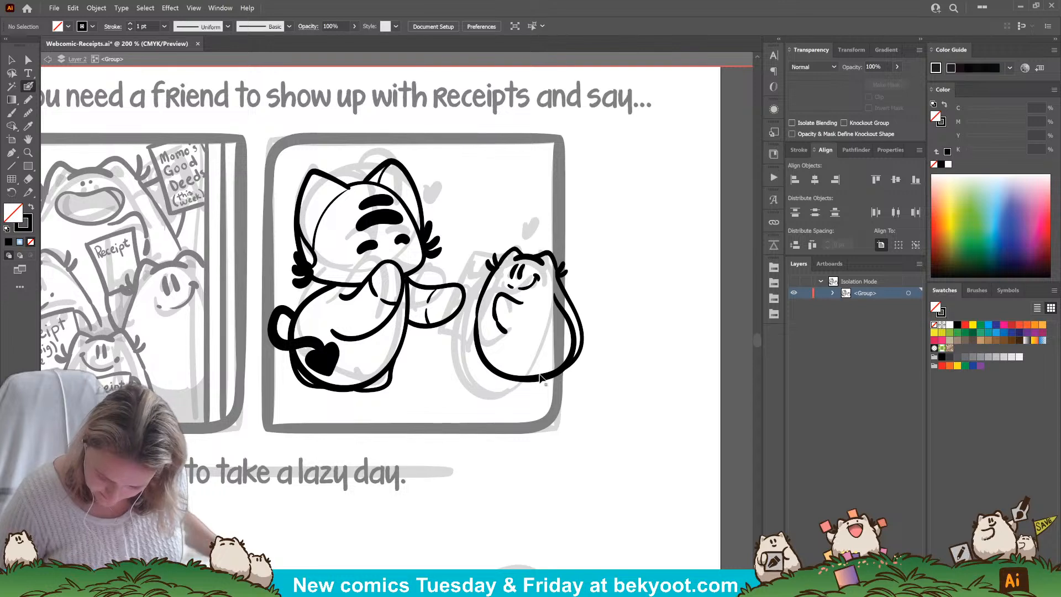
mouse_move(555, 317)
left_mouse_down()
mouse_move(568, 346)
mouse_move(573, 334)
left_mouse_up()
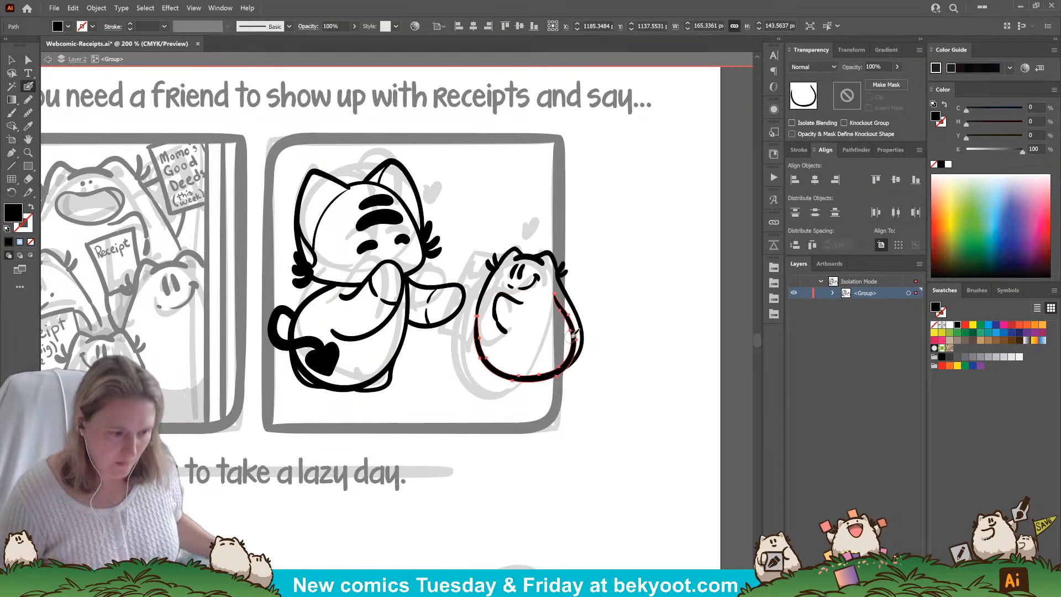
key("Delete")
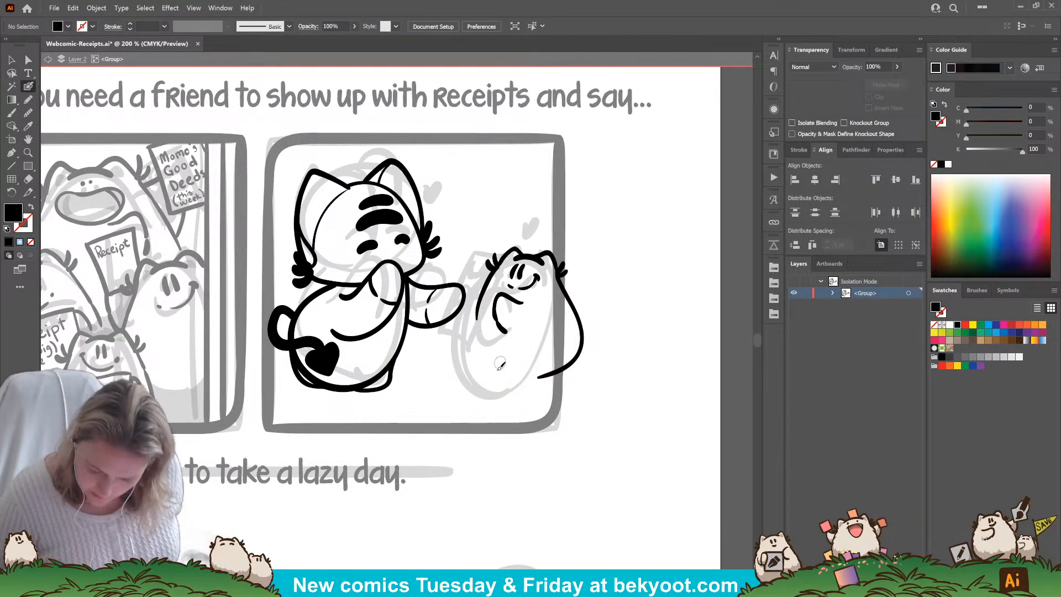
left_click_drag(572, 370, 572, 367)
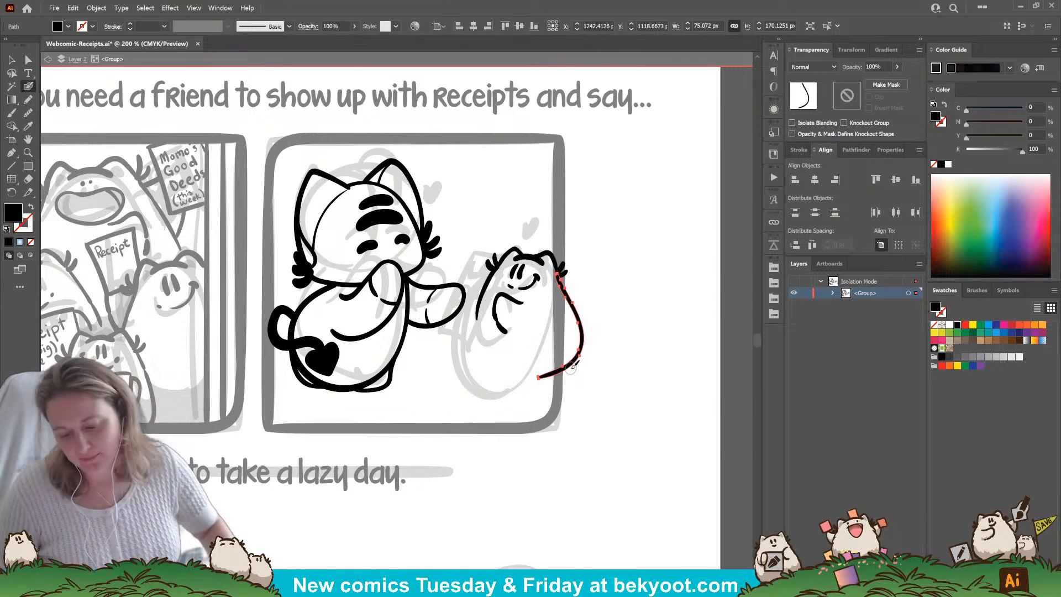
key("Delete")
Rotate the smaller character's head and arm linework slightly counterclockwise and delete the leftover front body stroke.
left_click_drag(499, 253, 571, 330)
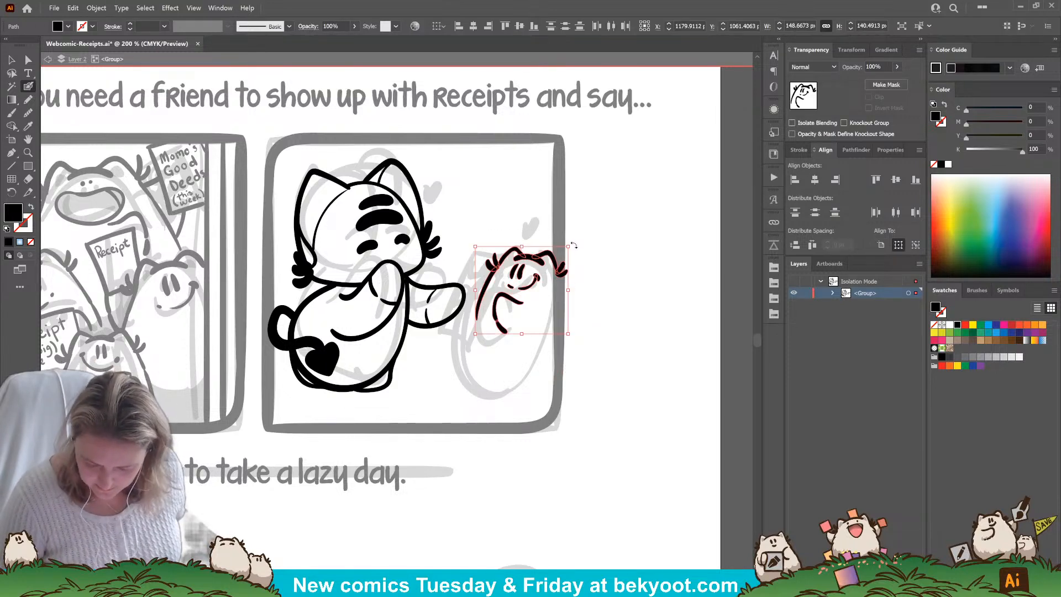
left_click_drag(573, 246, 572, 240)
left_click(618, 287, "ctrl")
left_click_drag(495, 270, 482, 296)
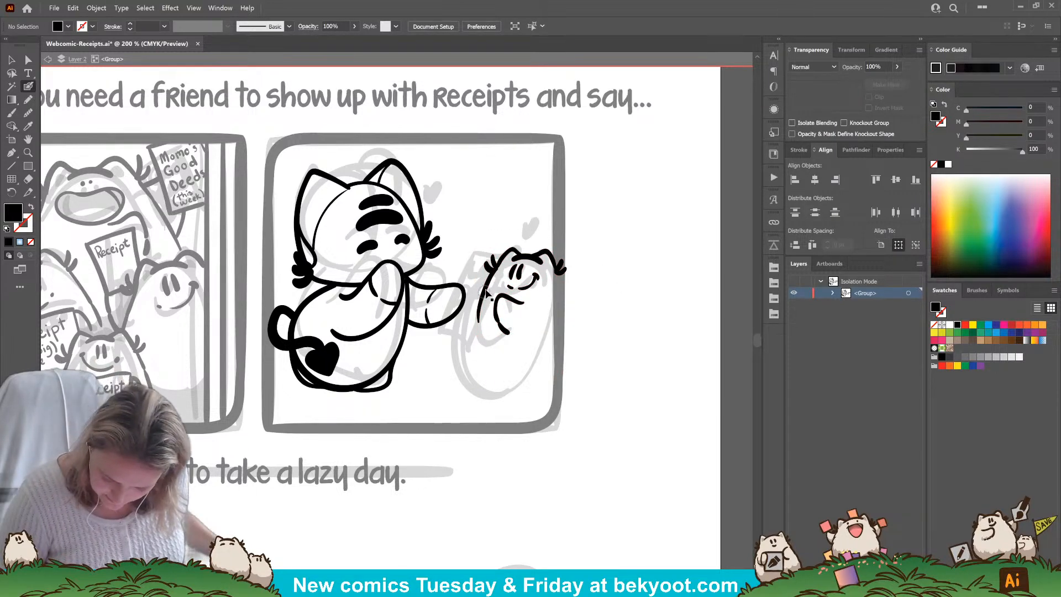
key("Delete")
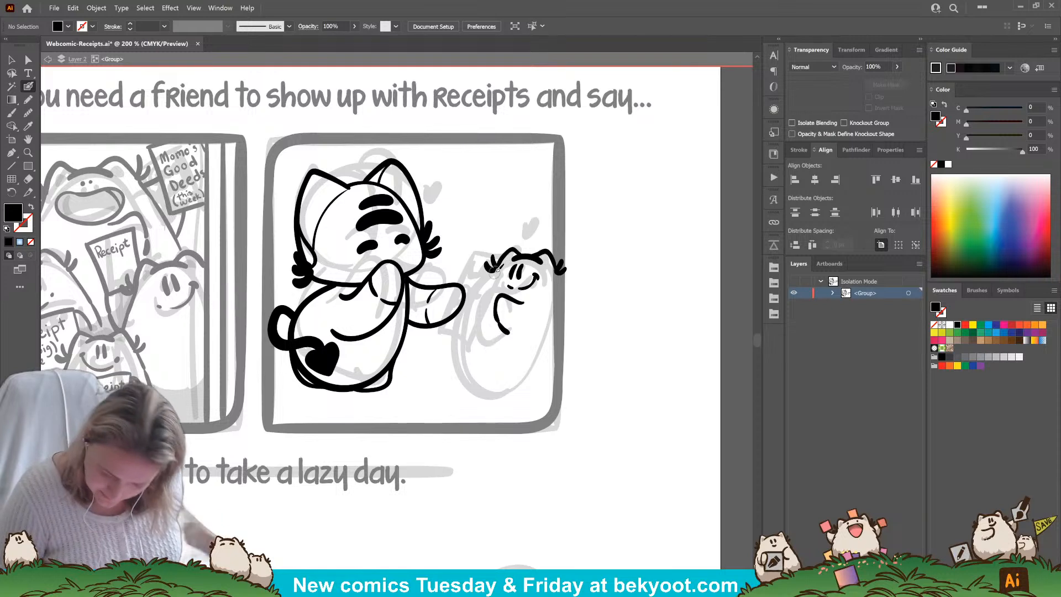
Try a slimmer full body outline for the smaller character and review the Blob Brush options.
key("shift+x")
key("shift+x")
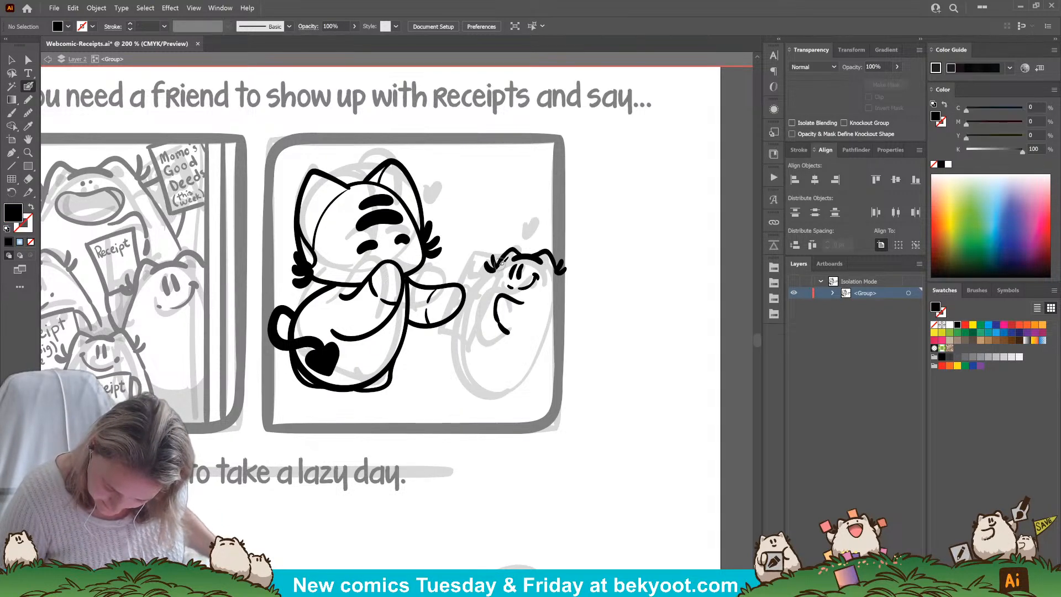
key("shift+x")
mouse_move(490, 281)
left_mouse_down()
mouse_move(474, 327)
mouse_move(477, 374)
mouse_move(496, 388)
left_mouse_up()
key("ctrl+z")
mouse_move(497, 258)
left_mouse_down()
mouse_move(475, 344)
mouse_move(491, 371)
mouse_move(514, 377)
mouse_move(559, 371)
mouse_move(573, 355)
mouse_move(549, 253)
left_mouse_up()
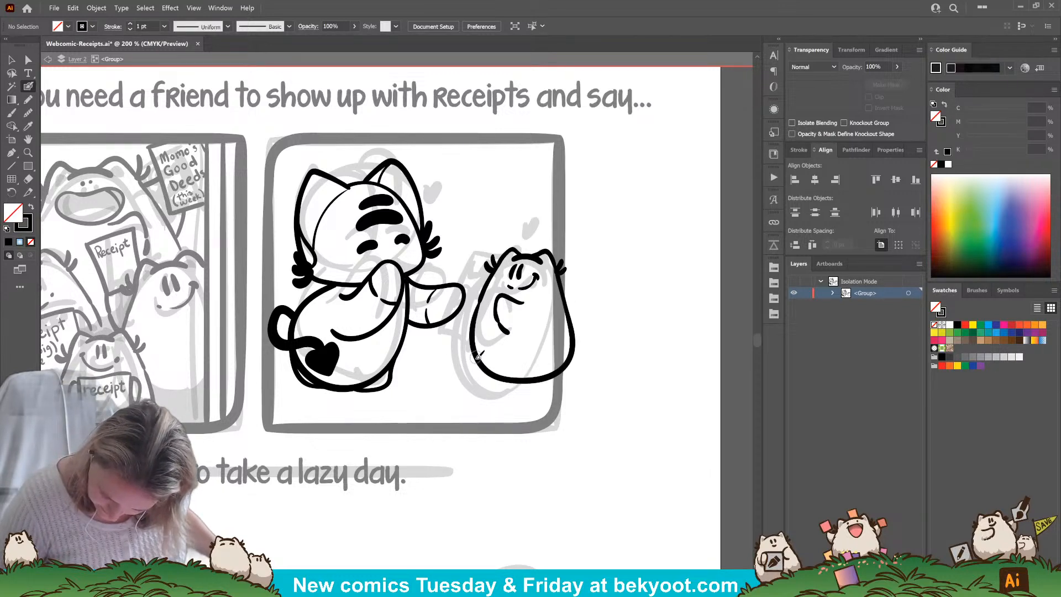
key("Return")
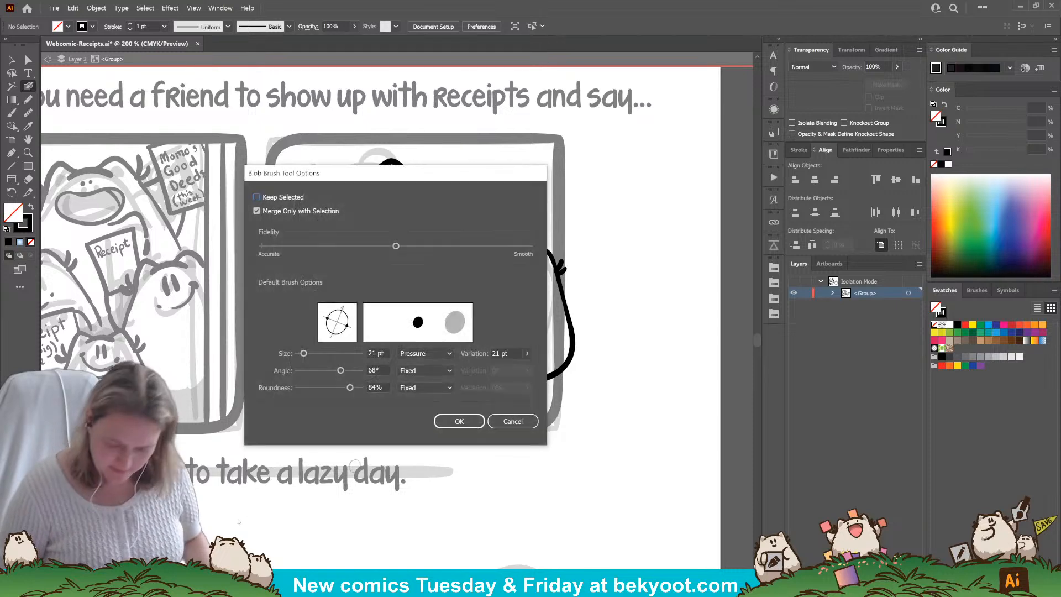
key("Return")
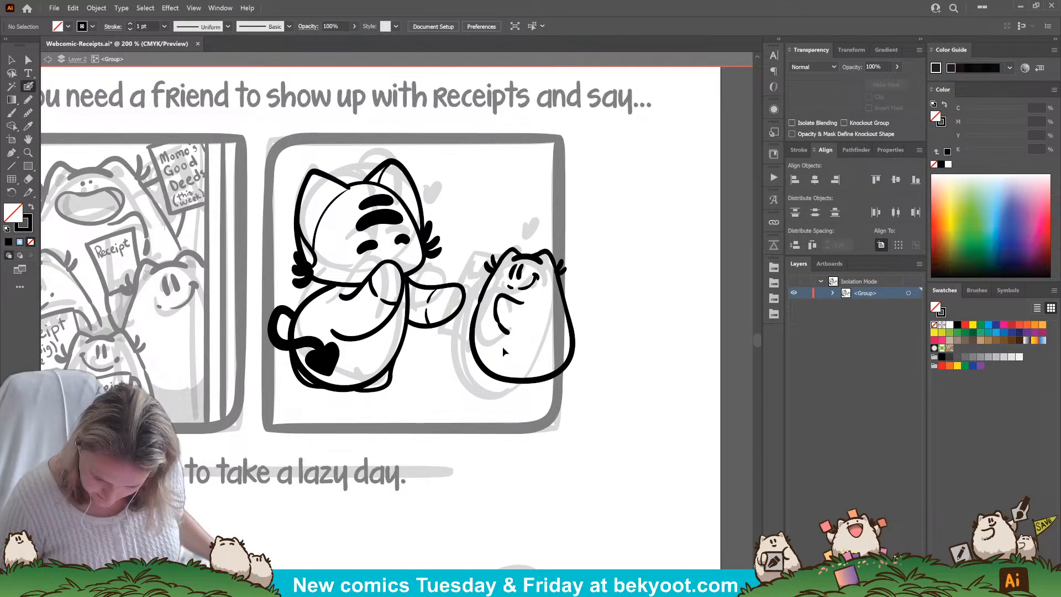
key("ctrl+z")
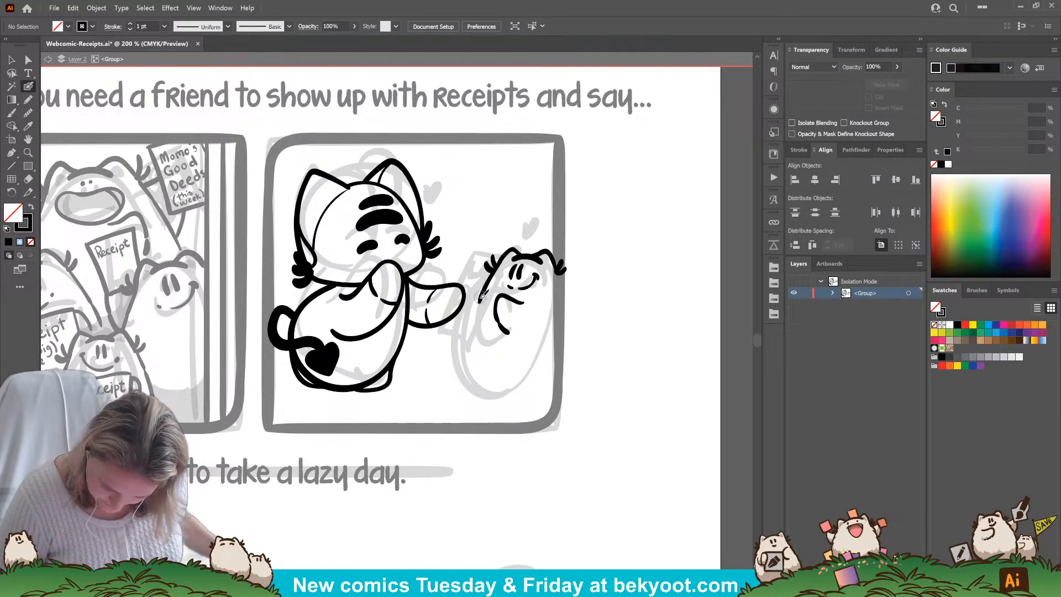
Ink the smaller character's pear-shaped body outline with a wider back and add the feet line along its base.
mouse_move(481, 298)
left_mouse_down()
mouse_move(473, 339)
mouse_move(483, 370)
mouse_move(530, 381)
mouse_move(578, 353)
mouse_move(582, 329)
mouse_move(555, 268)
left_mouse_up()
key("ctrl+z")
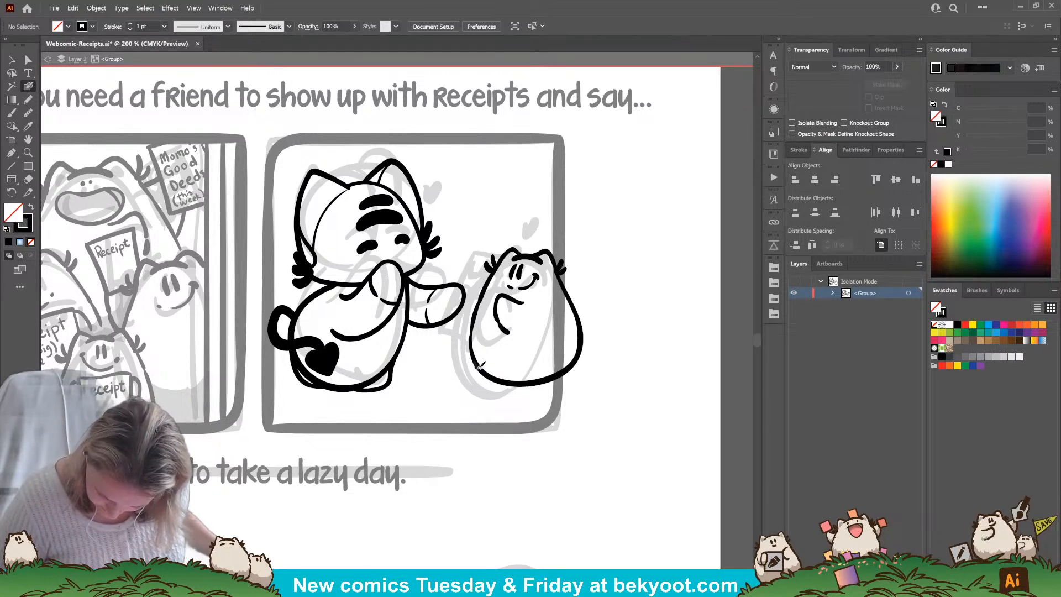
mouse_move(475, 362)
left_mouse_down()
mouse_move(486, 382)
mouse_move(514, 386)
mouse_move(577, 369)
left_mouse_up()
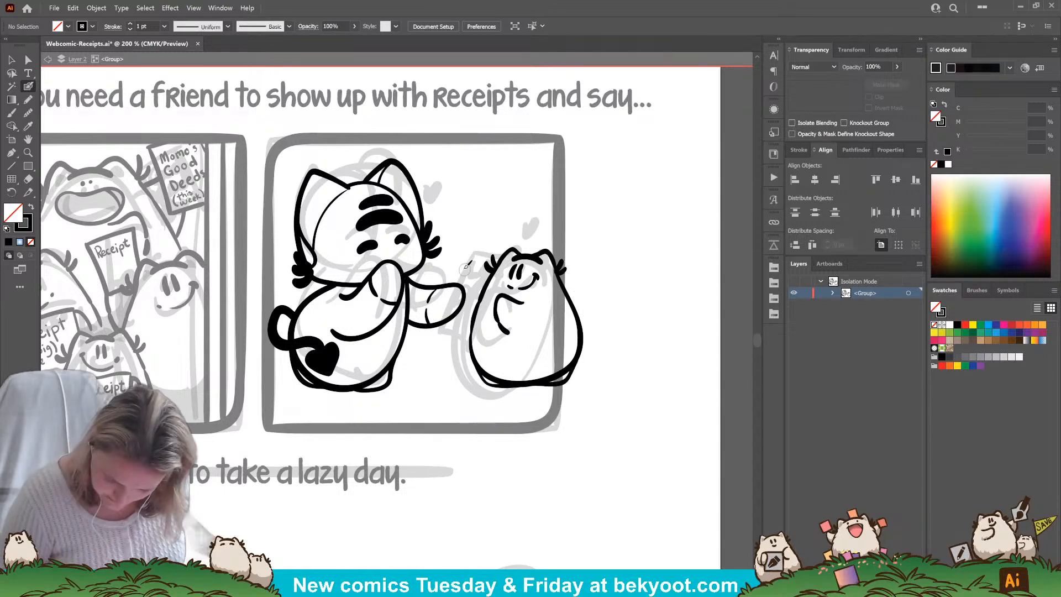
Try inking the receipt sheet between the two characters and delete its strokes.
left_click_drag(469, 253, 447, 330)
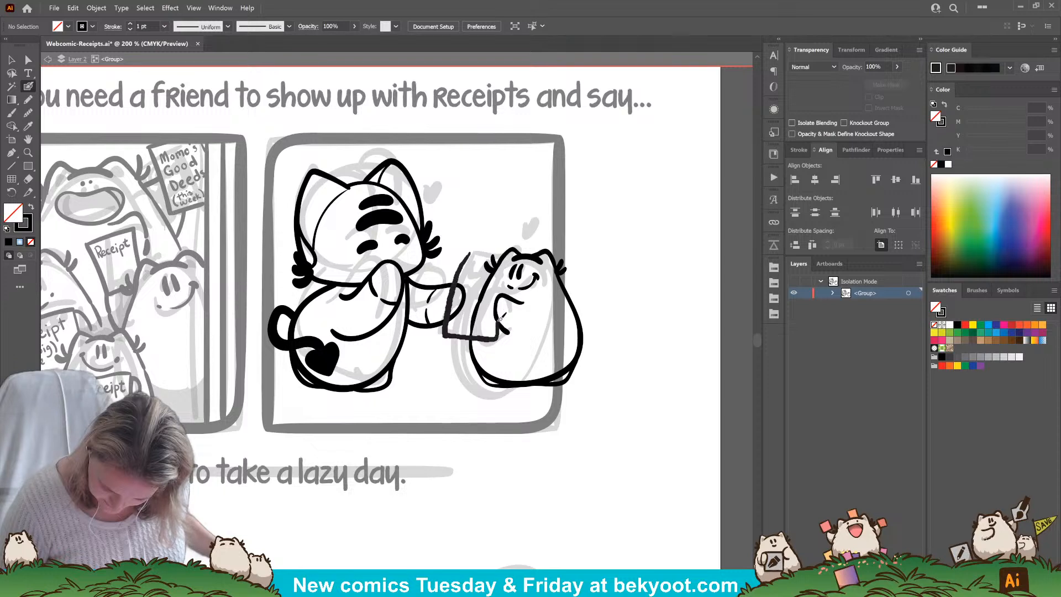
mouse_move(504, 291)
left_mouse_down()
mouse_move(510, 266)
mouse_move(474, 249)
left_mouse_up()
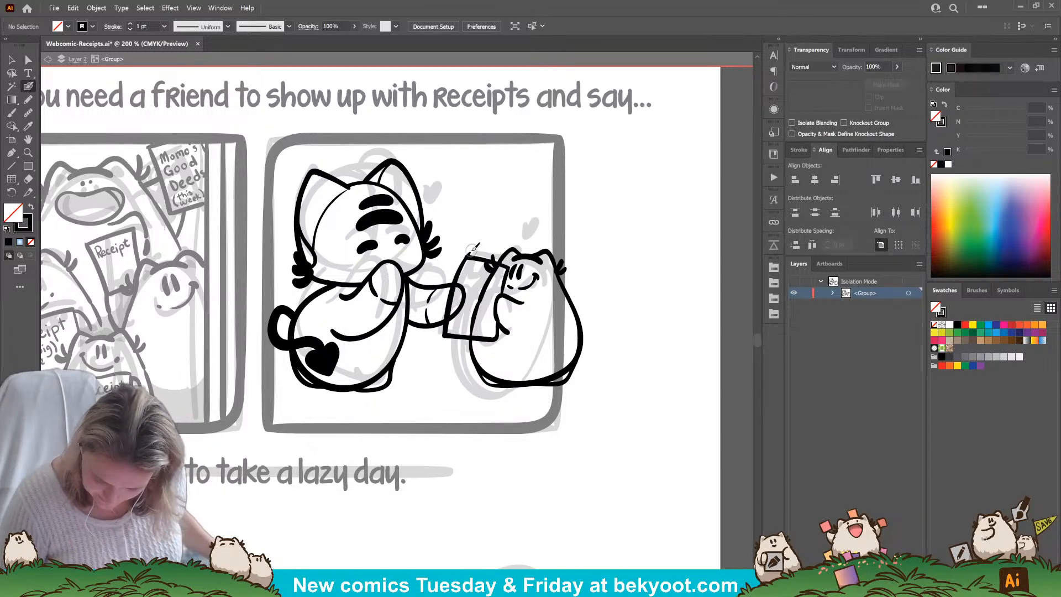
key("ctrl+z")
left_click(467, 267, "ctrl")
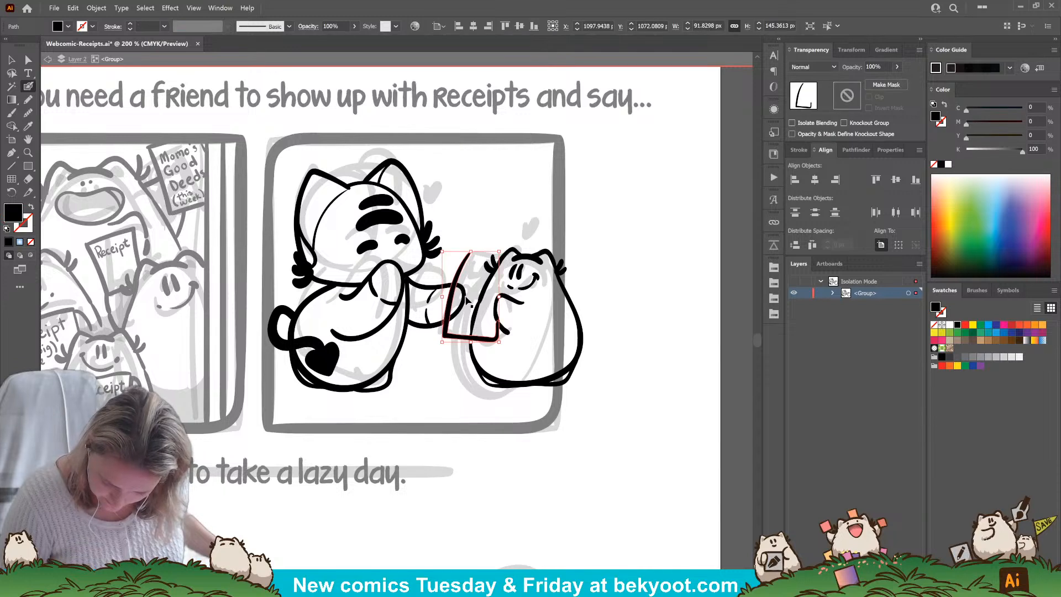
key("Delete")
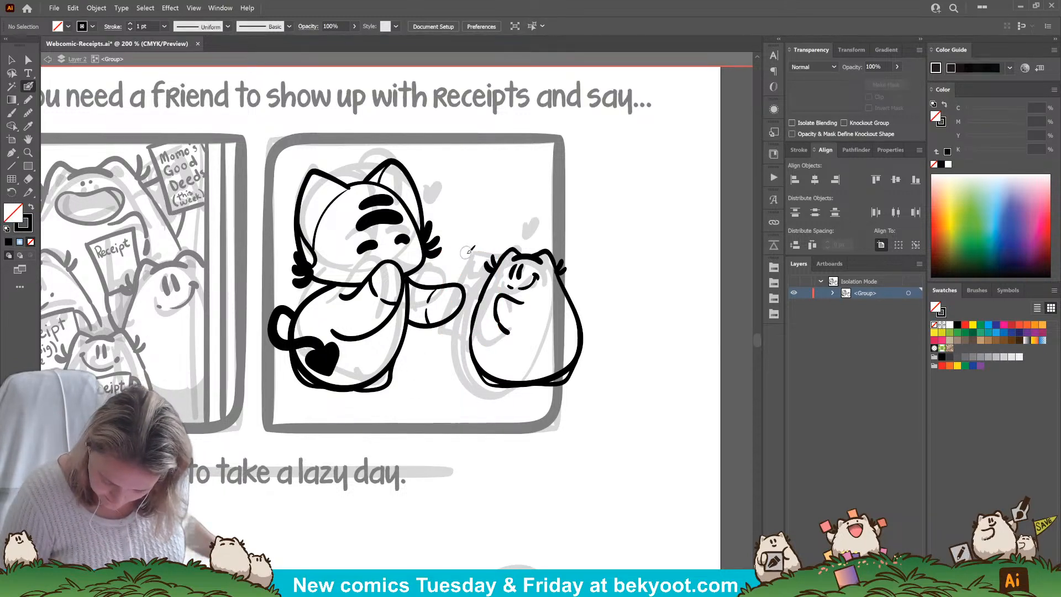
Ink the tilted receipt sheet's outline between the two characters and adjust the angle and proportions of the smaller character's arm curve.
mouse_move(467, 253)
left_mouse_down()
mouse_move(513, 261)
mouse_move(491, 338)
mouse_move(441, 327)
mouse_move(467, 253)
left_mouse_up()
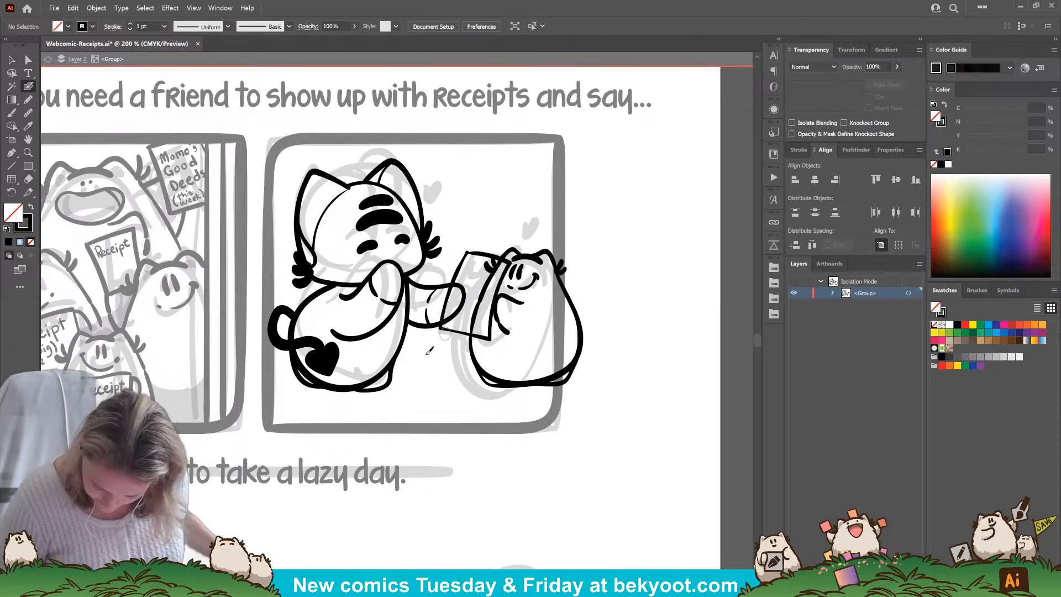
left_click_drag(520, 296, 508, 332)
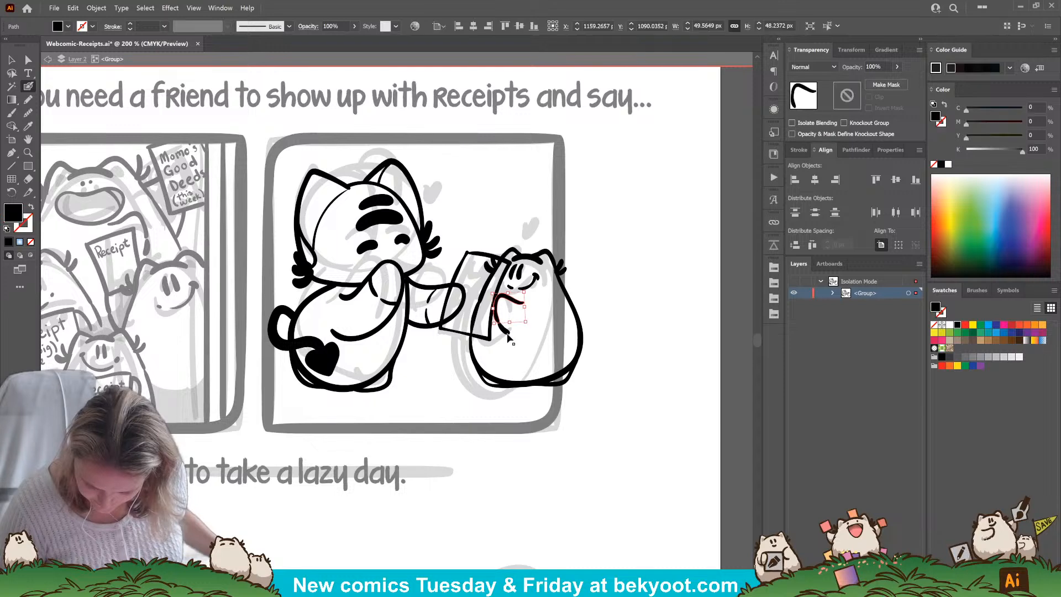
left_click_drag(524, 287, 523, 287)
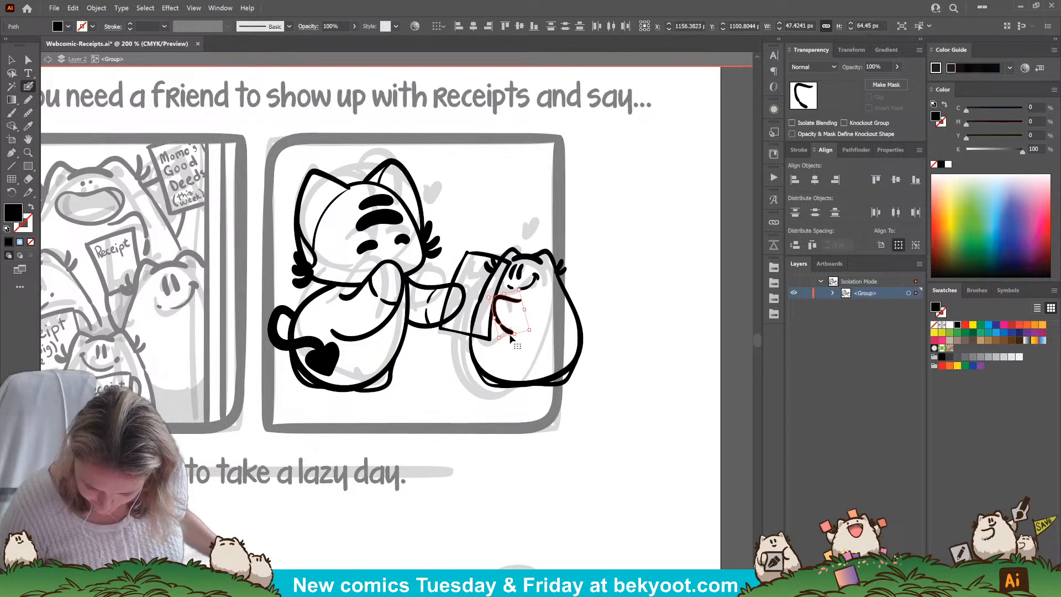
left_click_drag(510, 333, 508, 337)
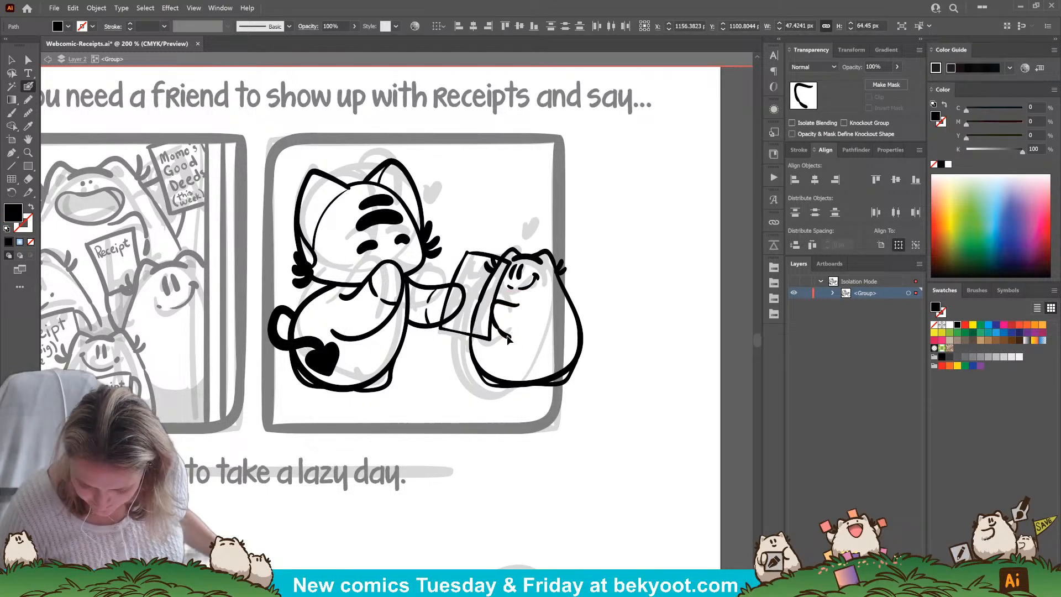
left_click(550, 316, "ctrl")
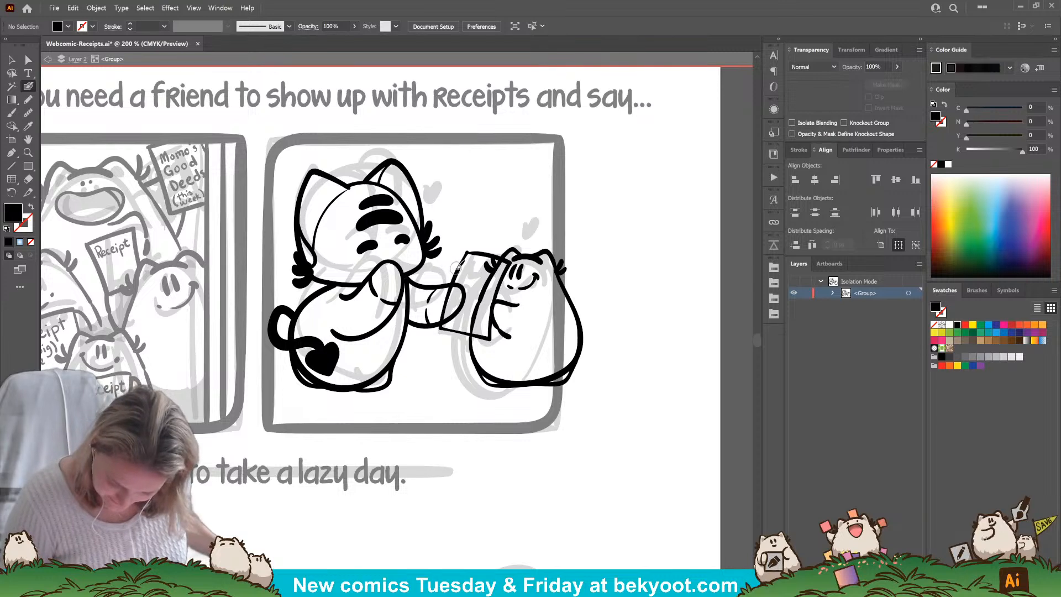
Ink a short thumb stroke where the larger character's paw meets the edge of the receipt sheet.
key("shift+x")
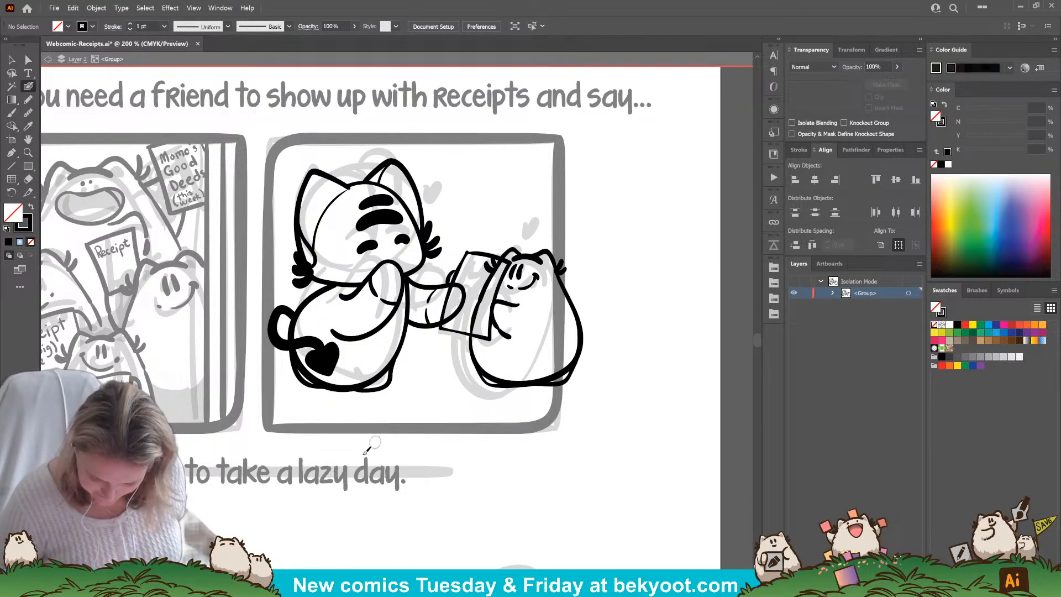
left_click(489, 265, "ctrl")
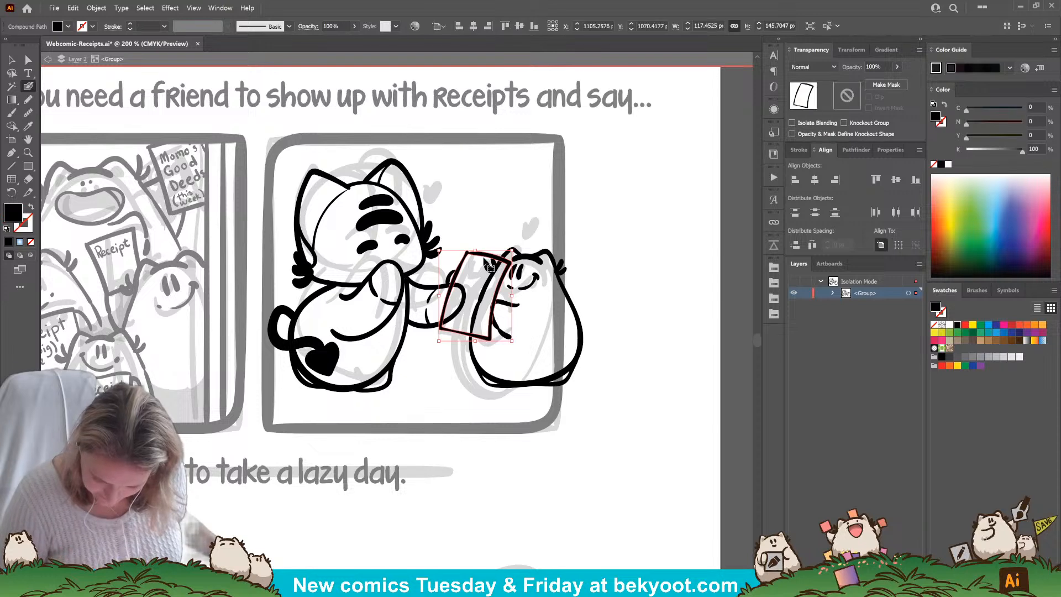
left_click(409, 379, "ctrl")
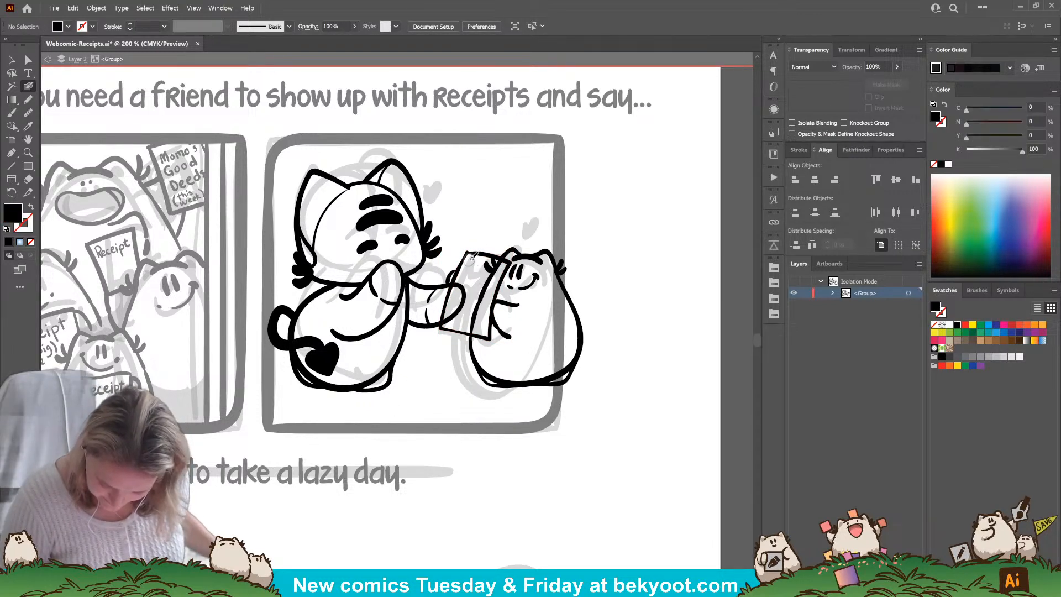
Hand-letter "La" at the head of the receipt, group the letters with the sheet outline and isolate that group.
key("shift+x")
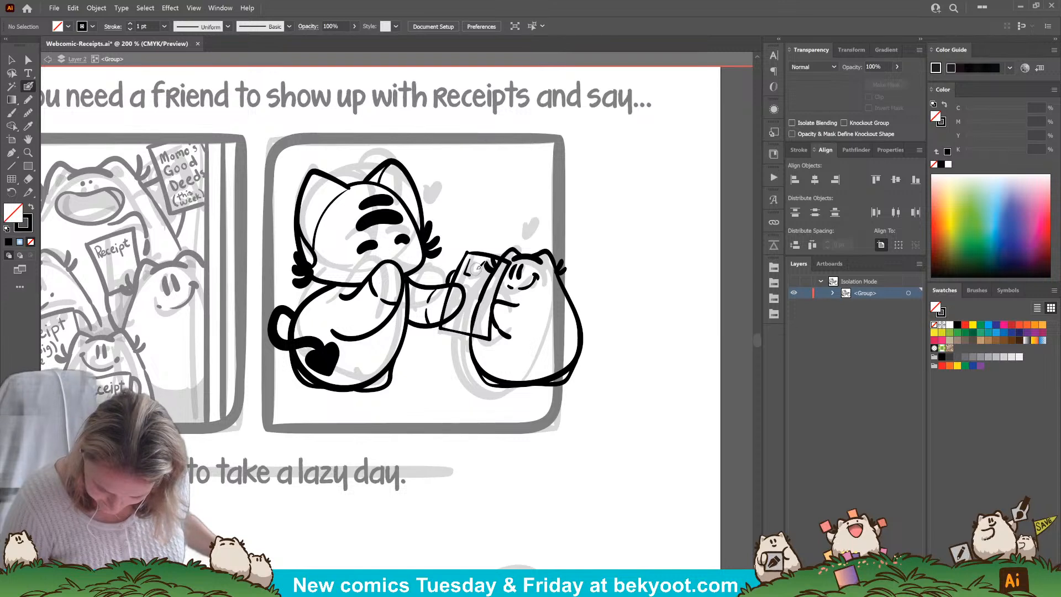
left_click_drag(478, 268, 490, 267)
key("ctrl+z")
left_click(477, 273, "ctrl")
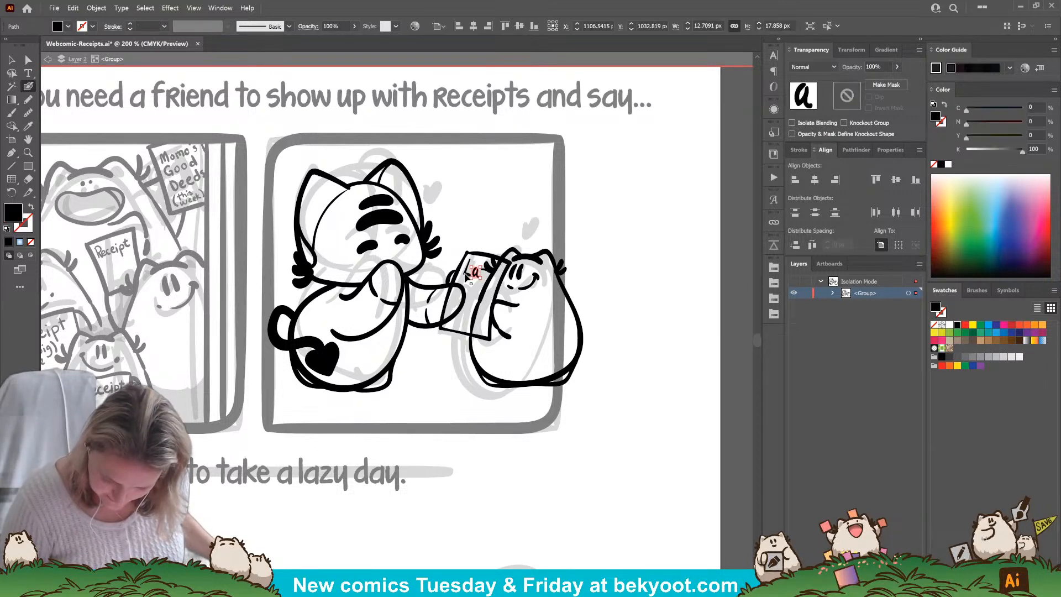
left_click(467, 273, "ctrl+shift")
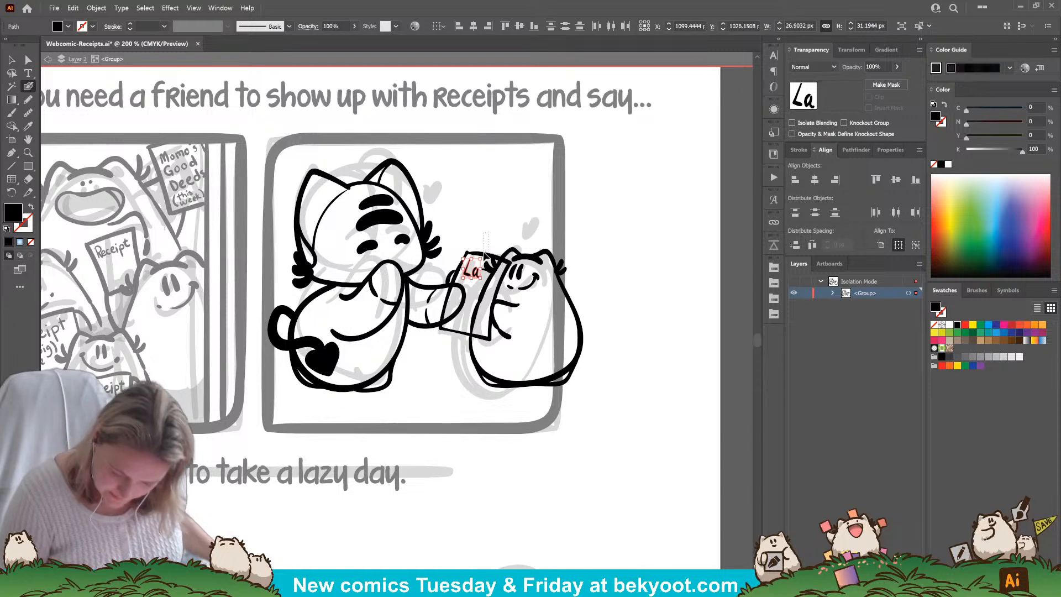
left_click_drag(484, 252, 483, 262)
key("ctrl+g")
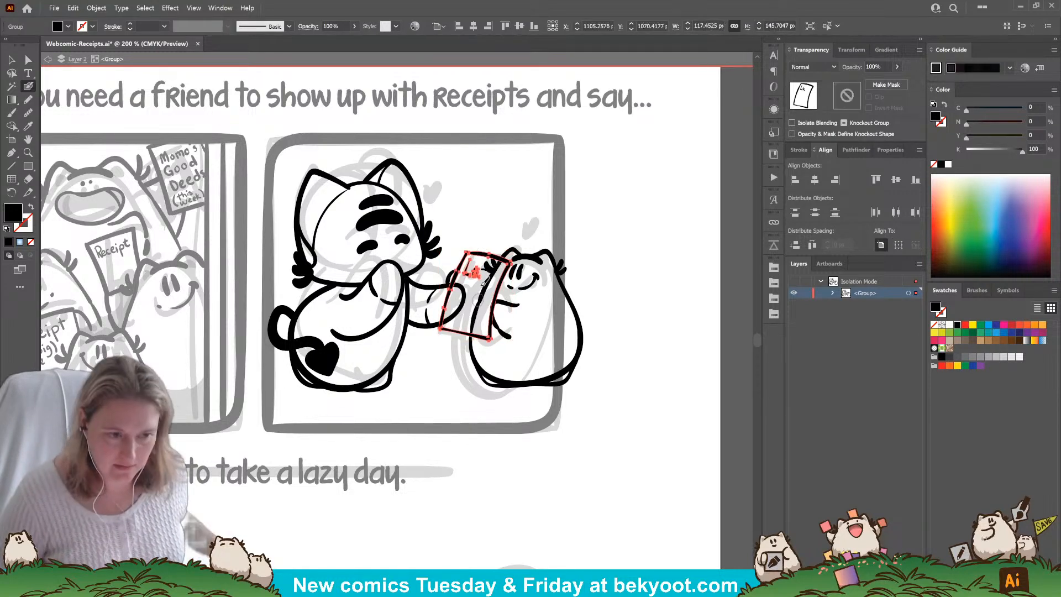
double_click(473, 313)
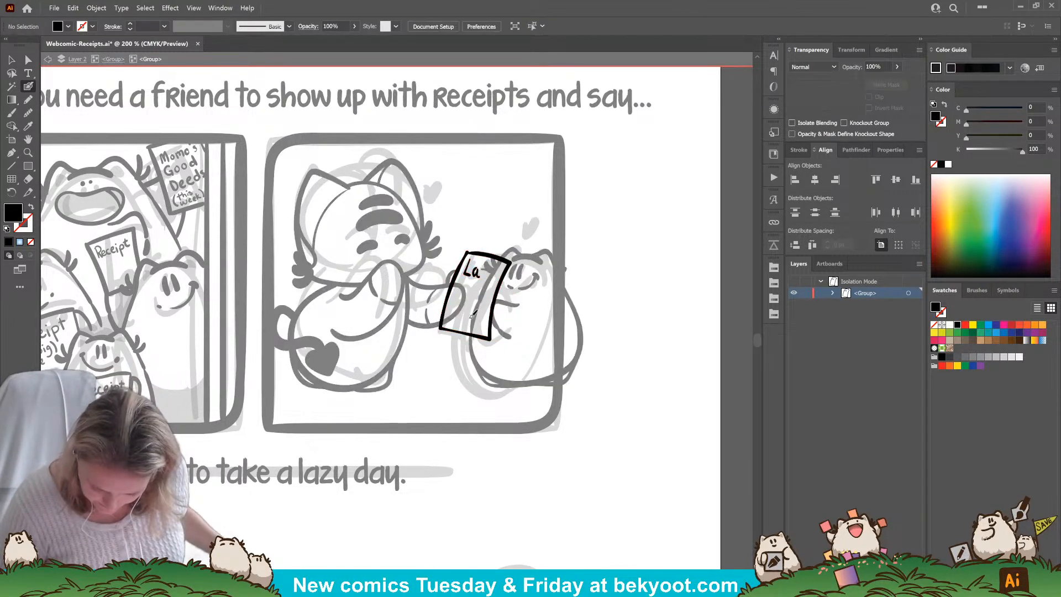
Complete the hand lettering "Lazy Day" over the first two lines of the receipt, undoing unsatisfactory strokes.
mouse_move(481, 268)
left_mouse_down()
mouse_move(491, 276)
mouse_move(474, 284)
mouse_move(487, 287)
mouse_move(478, 302)
mouse_move(454, 309)
left_mouse_up()
key("ctrl+z")
key("ctrl+z")
mouse_move(471, 303)
left_mouse_down()
mouse_move(473, 318)
mouse_move(451, 316)
mouse_move(459, 298)
left_mouse_up()
key("ctrl+z")
key("ctrl+z")
key("ctrl+z")
key("ctrl+z")
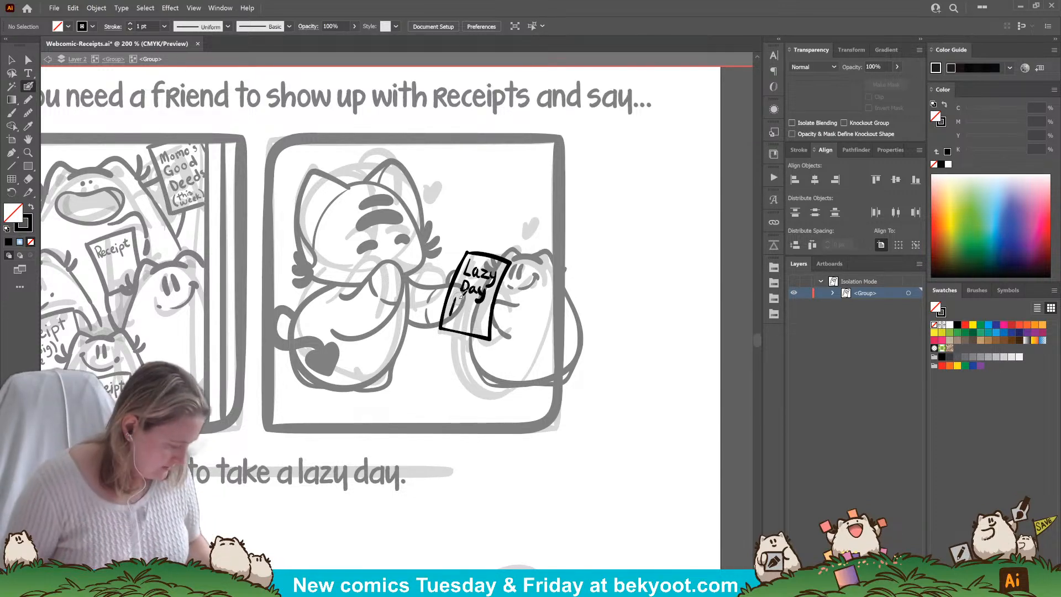
key("Return")
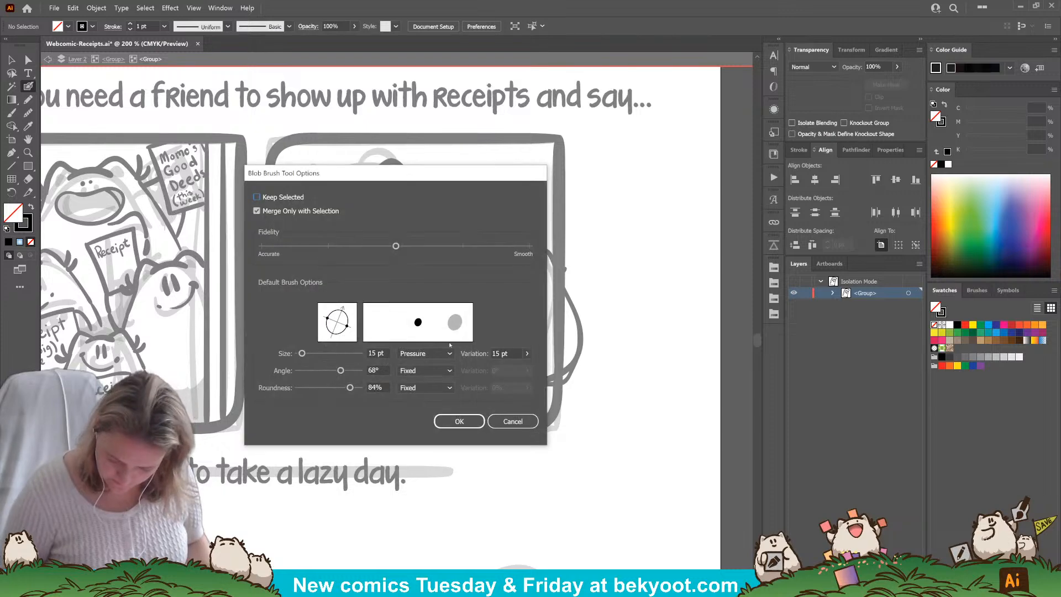
key("Escape")
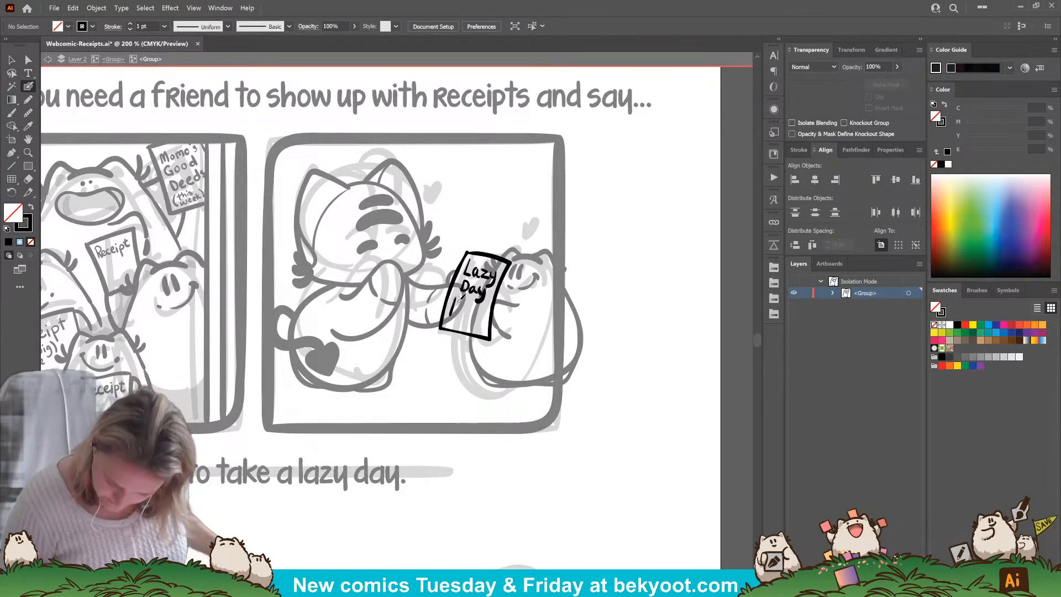
Hand-letter "Pass" as the receipt's third line and draw a small solid heart beneath it.
mouse_move(455, 299)
left_mouse_down()
mouse_move(468, 312)
mouse_move(473, 293)
mouse_move(482, 300)
left_mouse_up()
key("ctrl+z")
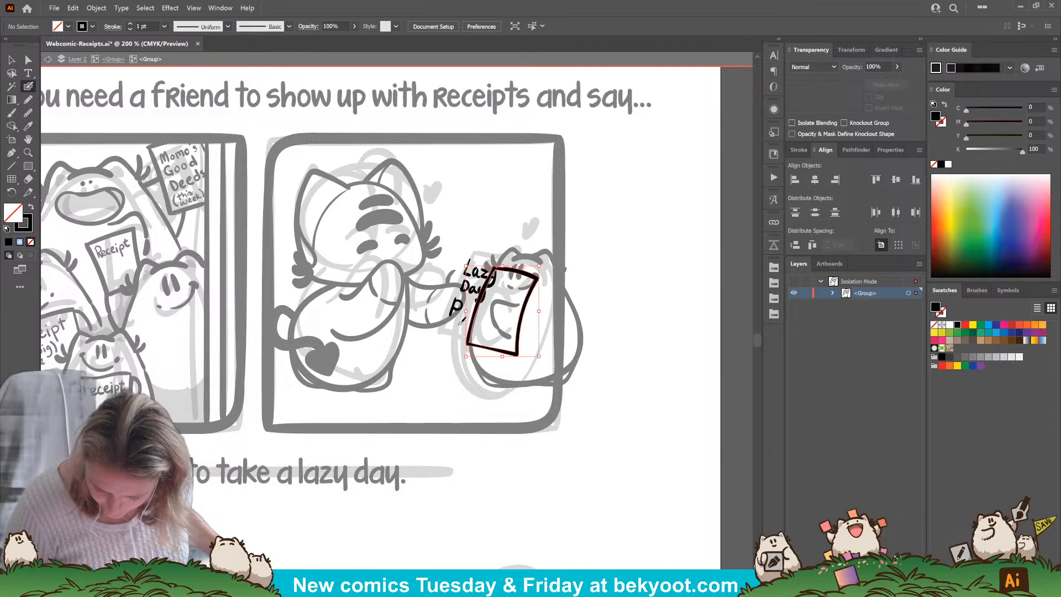
key("ctrl+z")
left_click(436, 370)
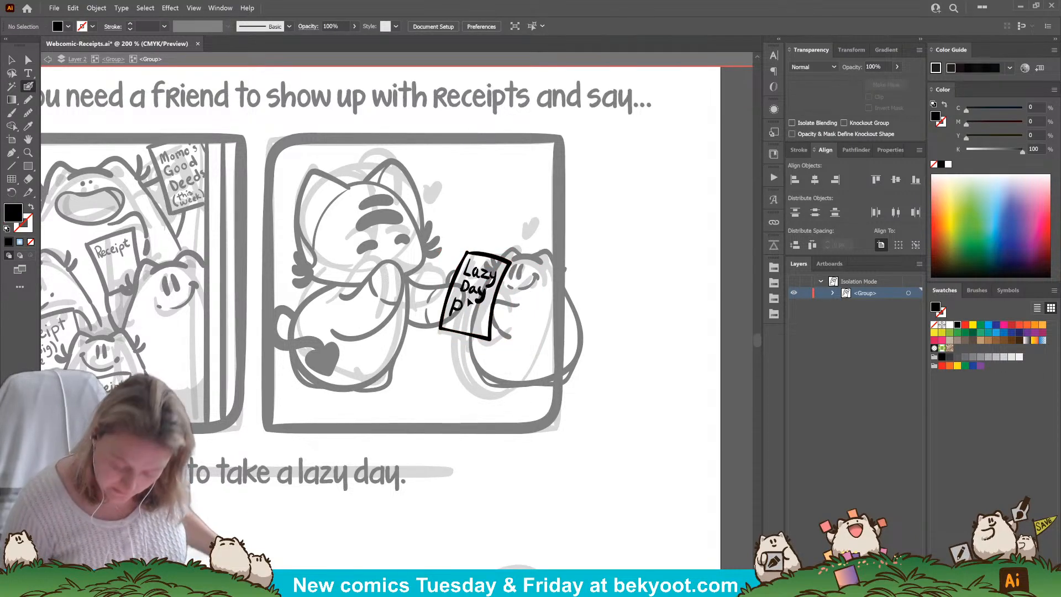
left_click(452, 313, "ctrl")
left_click(415, 380, "ctrl")
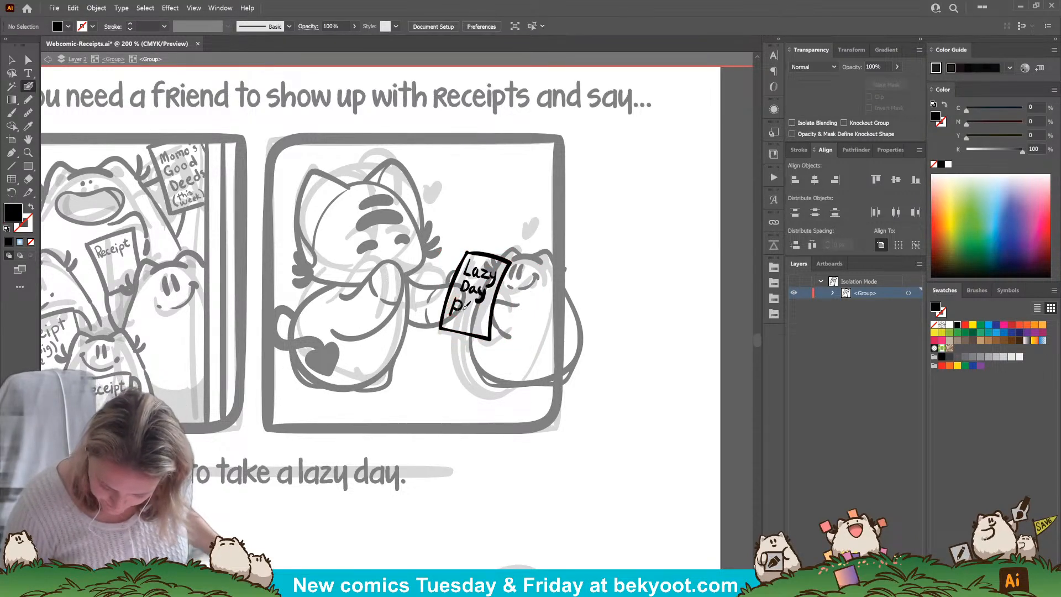
mouse_move(470, 305)
left_mouse_down()
mouse_move(484, 317)
mouse_move(462, 327)
left_mouse_up()
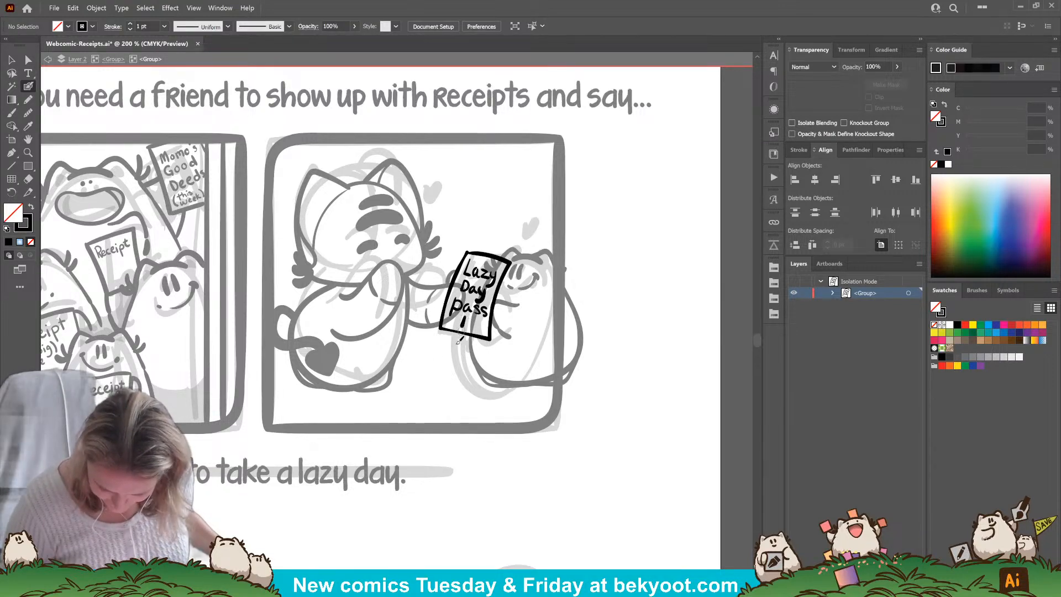
key("ctrl+z")
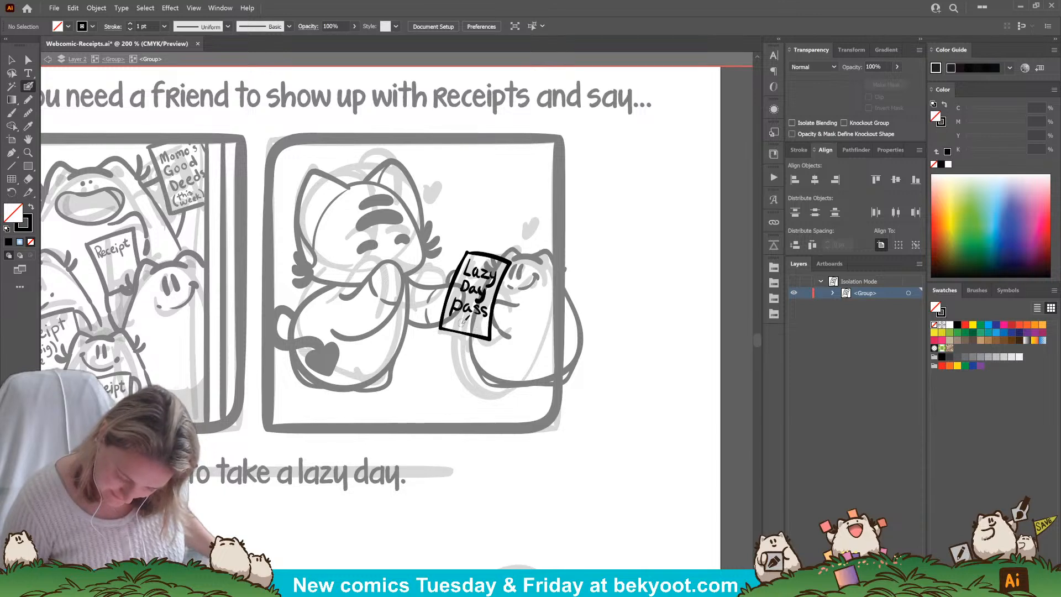
mouse_move(465, 322)
left_mouse_down()
mouse_move(462, 314)
mouse_move(464, 326)
left_mouse_up()
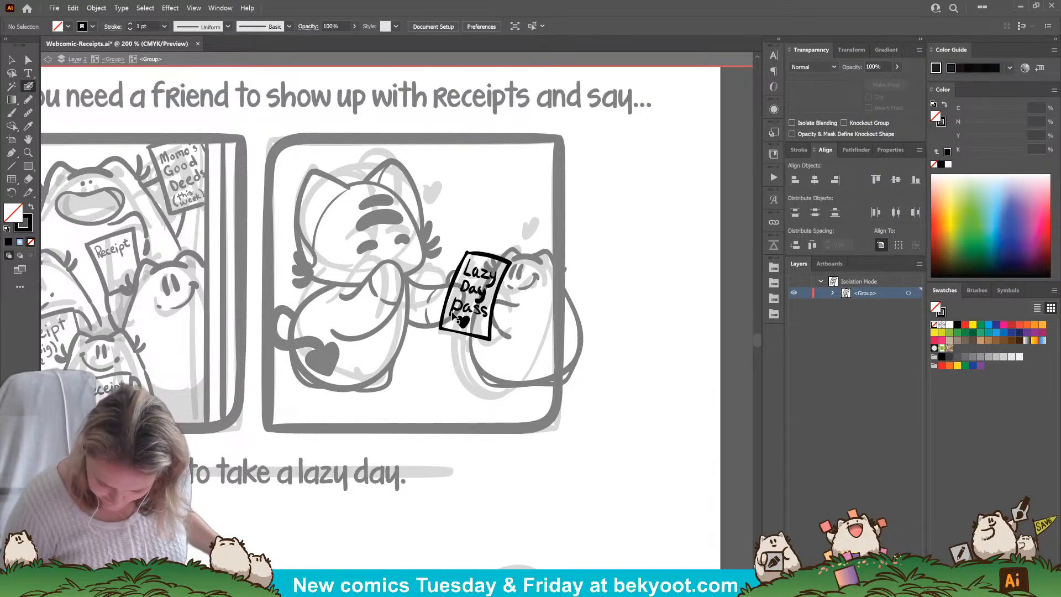
Delete all letter strokes of "Day" from the receipt's second line.
left_click(482, 295, "ctrl")
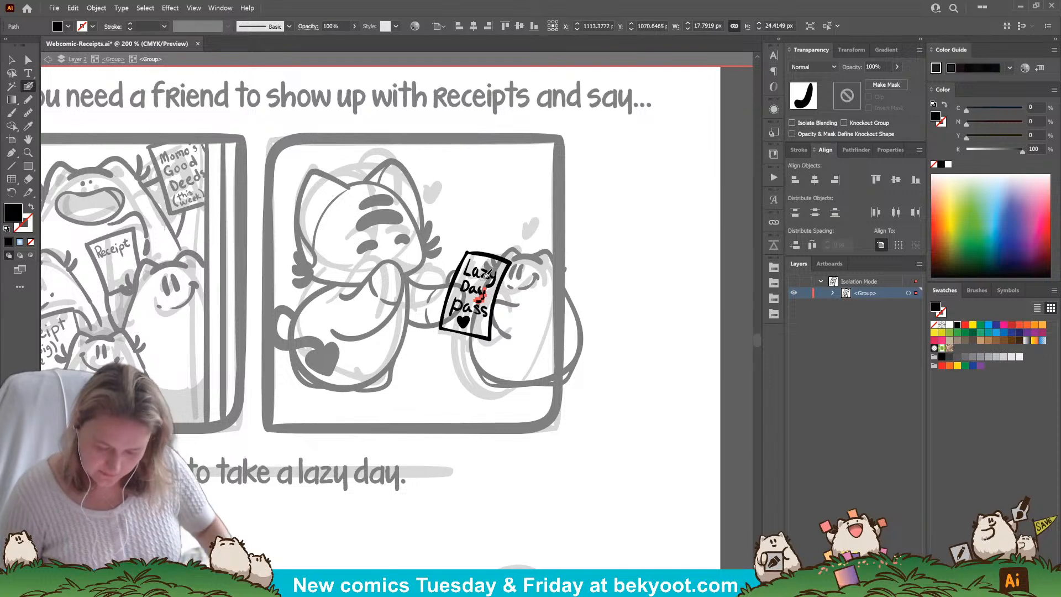
key("Delete")
left_click(481, 296, "ctrl")
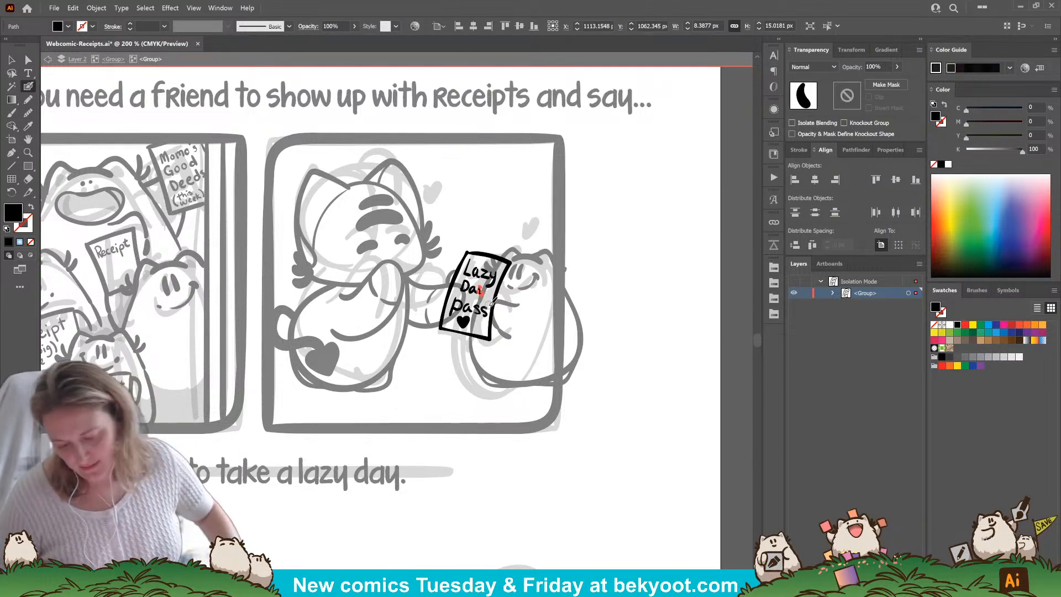
key("Delete")
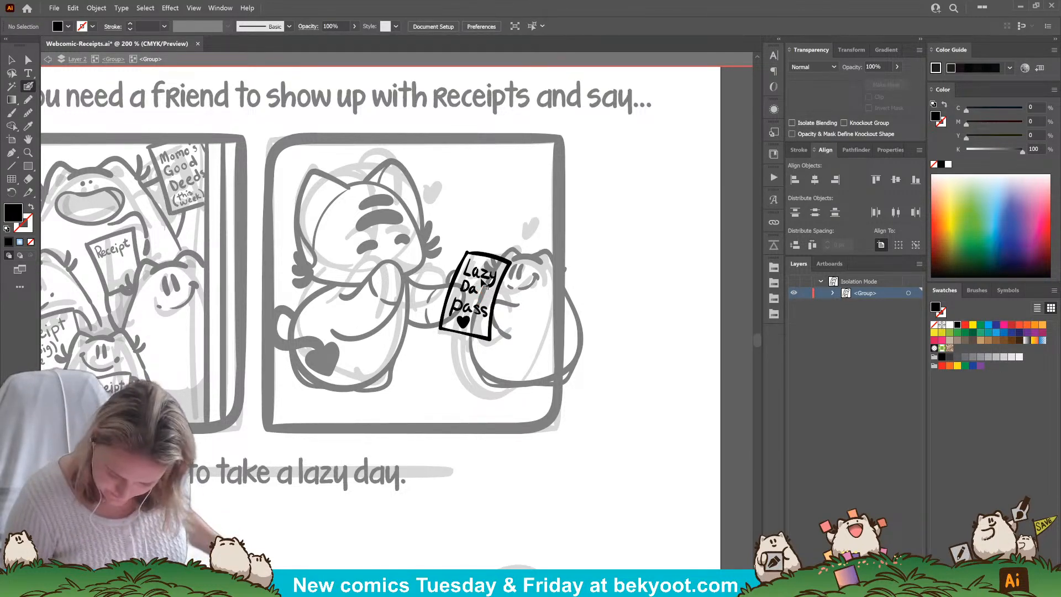
left_click(475, 294, "ctrl")
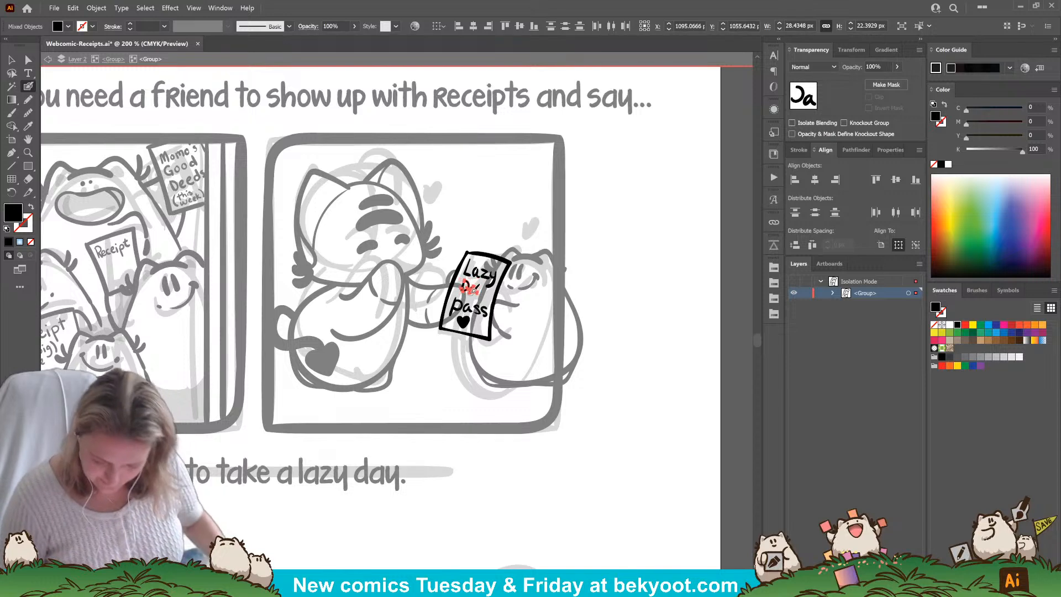
key("Delete")
left_click_drag(463, 288, 467, 282)
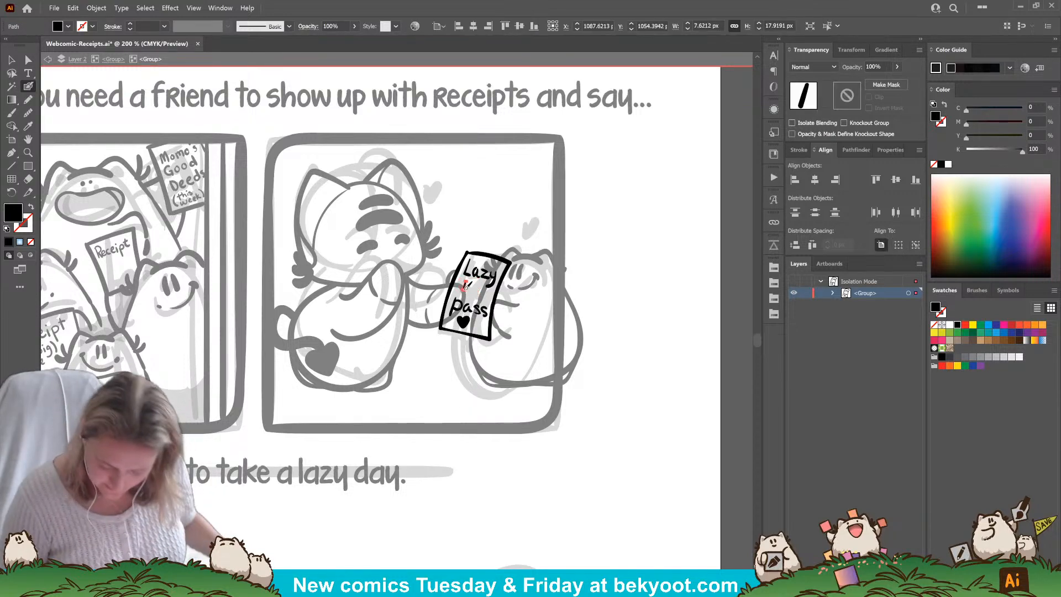
key("ctrl+z")
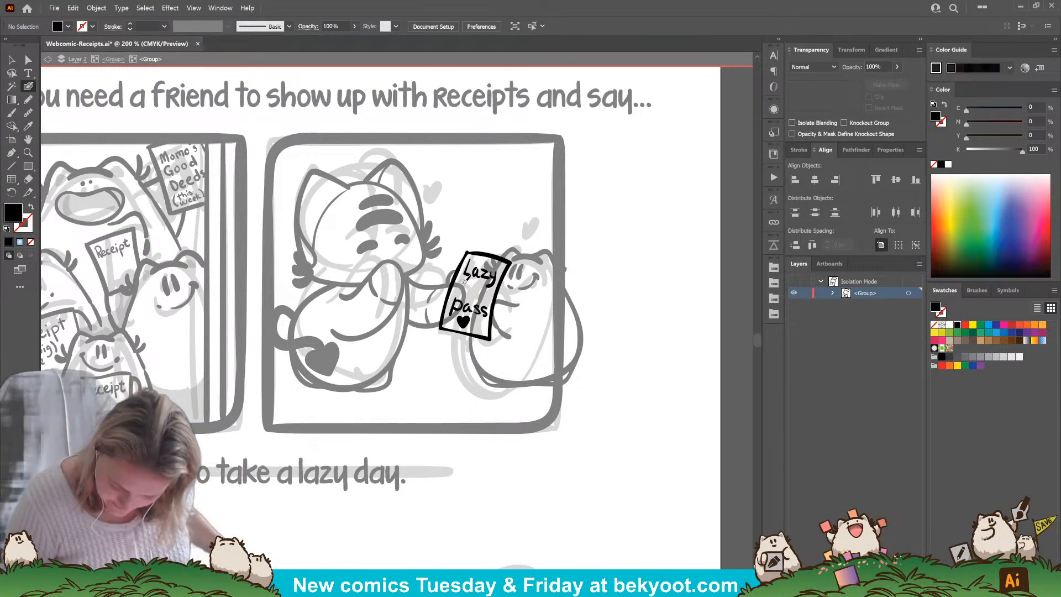
Re-letter "Day" by hand between "Lazy" and "Pass" on the receipt.
left_click_drag(462, 289, 470, 284)
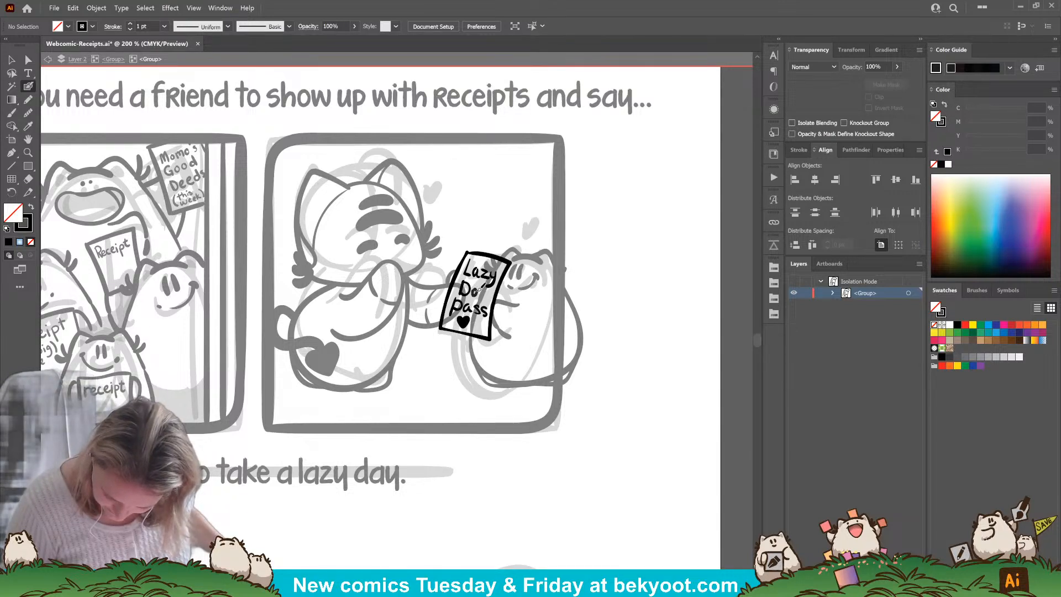
mouse_move(478, 284)
left_mouse_down()
mouse_move(478, 296)
mouse_move(488, 289)
mouse_move(481, 320)
left_mouse_up()
key("ctrl+z")
key("ctrl+z")
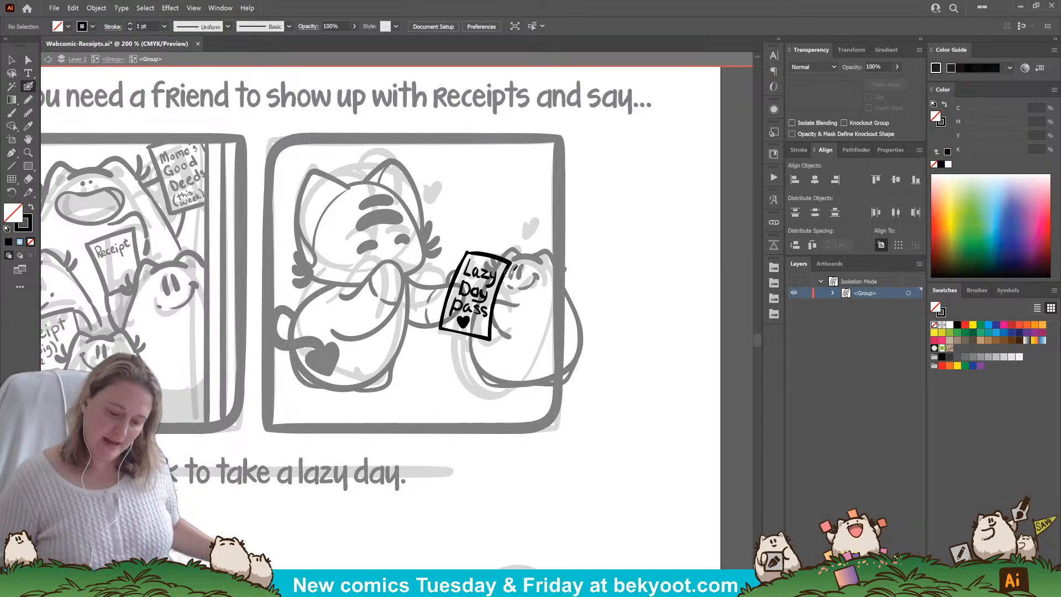
Return to the parent linework group and ink a small solid heart beside each character's head plus the larger character's smile.
left_click(114, 60)
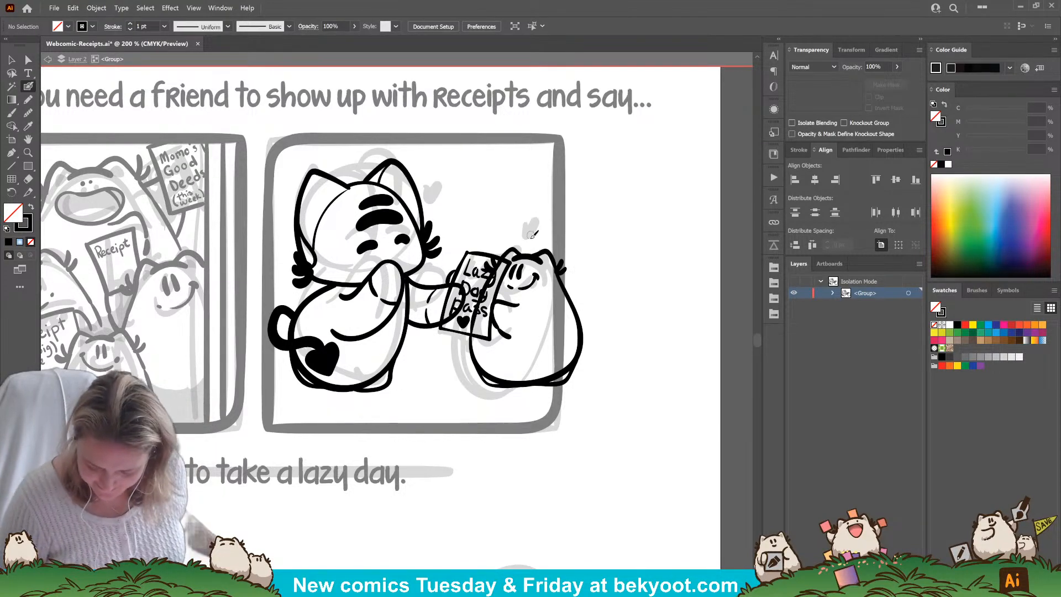
mouse_move(529, 233)
left_mouse_down()
mouse_move(532, 246)
mouse_move(530, 236)
left_mouse_up()
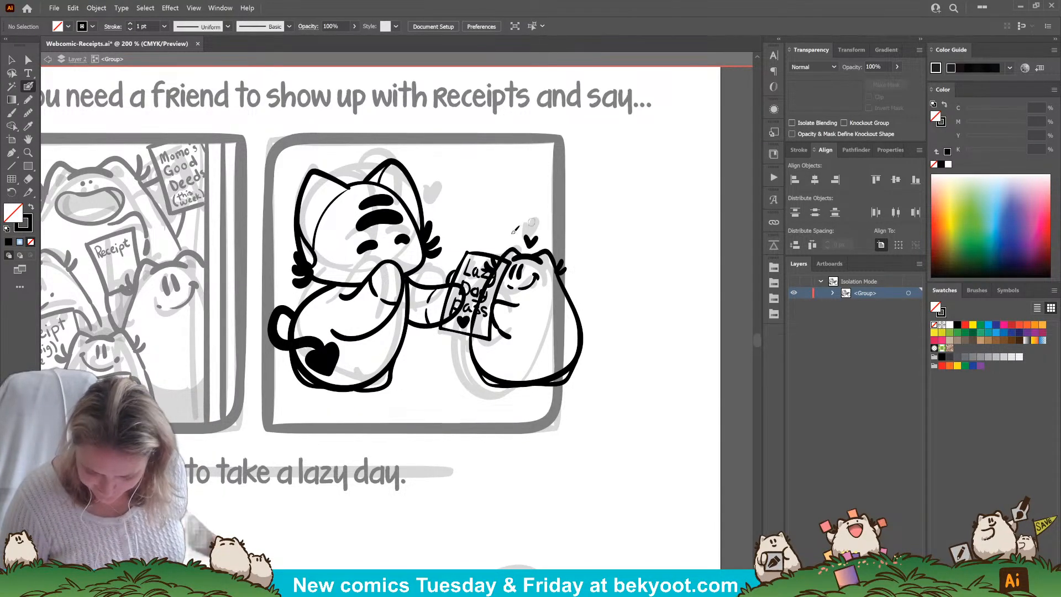
mouse_move(433, 193)
left_mouse_down()
mouse_move(437, 209)
mouse_move(443, 194)
left_mouse_up()
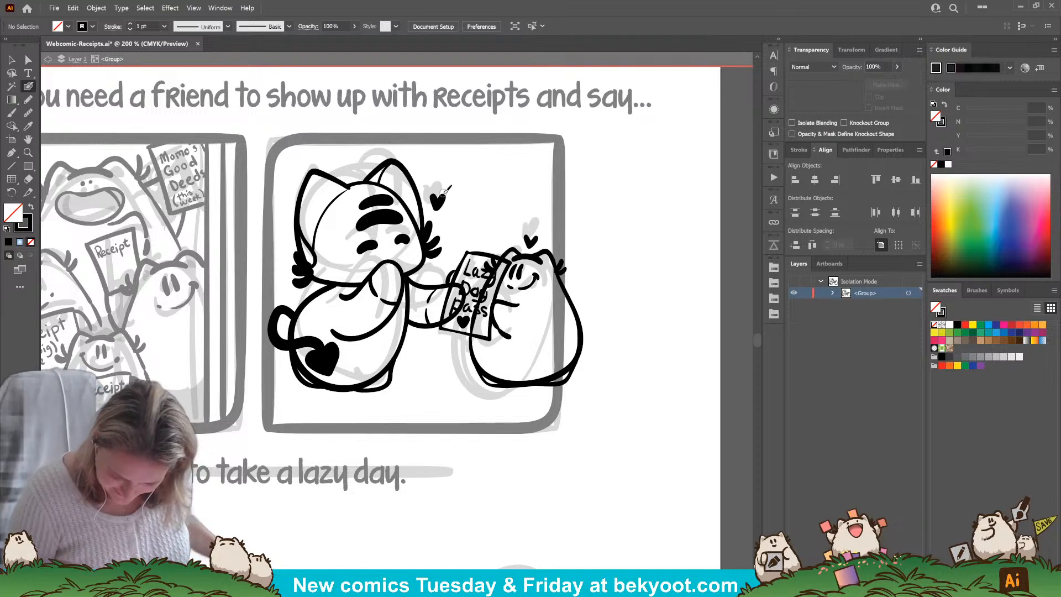
left_click_drag(346, 266, 402, 266)
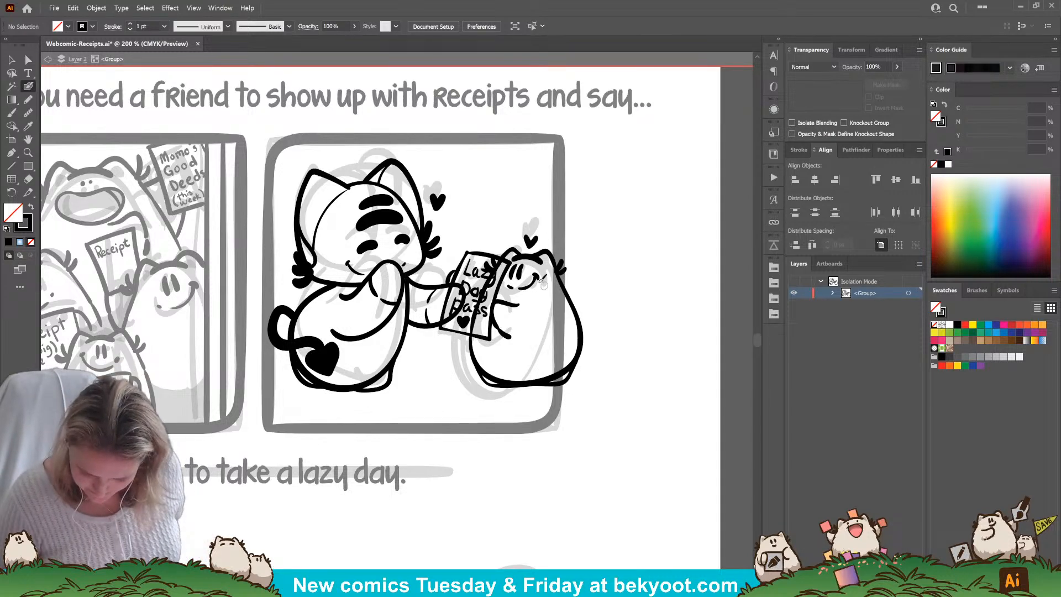
Erase the parts of the smaller character's body outline and ear line that overlap the "Lazy Day Pass" receipt.
left_click(470, 348, "ctrl")
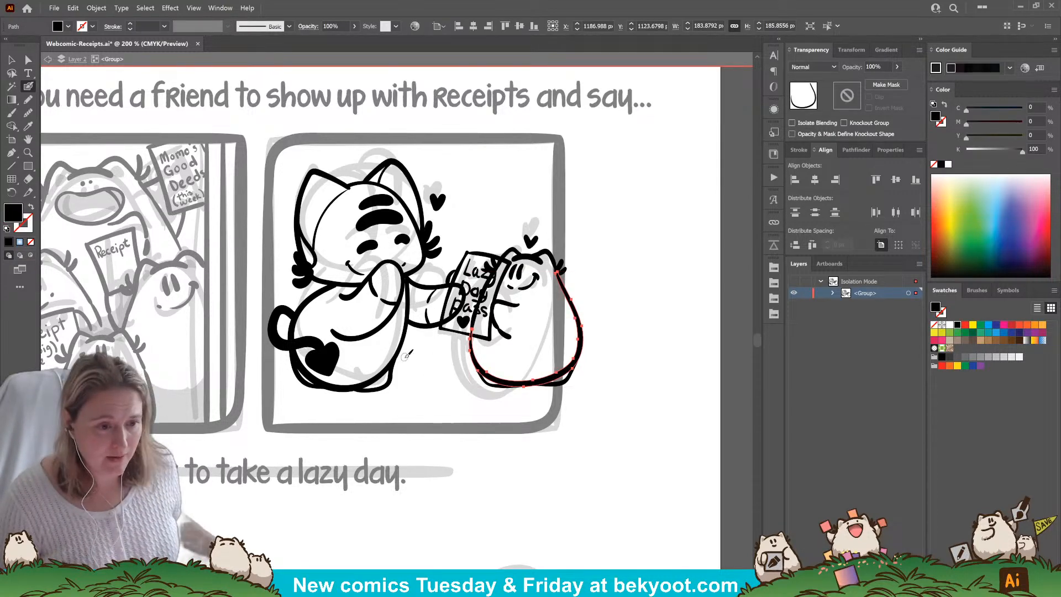
left_click(475, 323, "ctrl+shift")
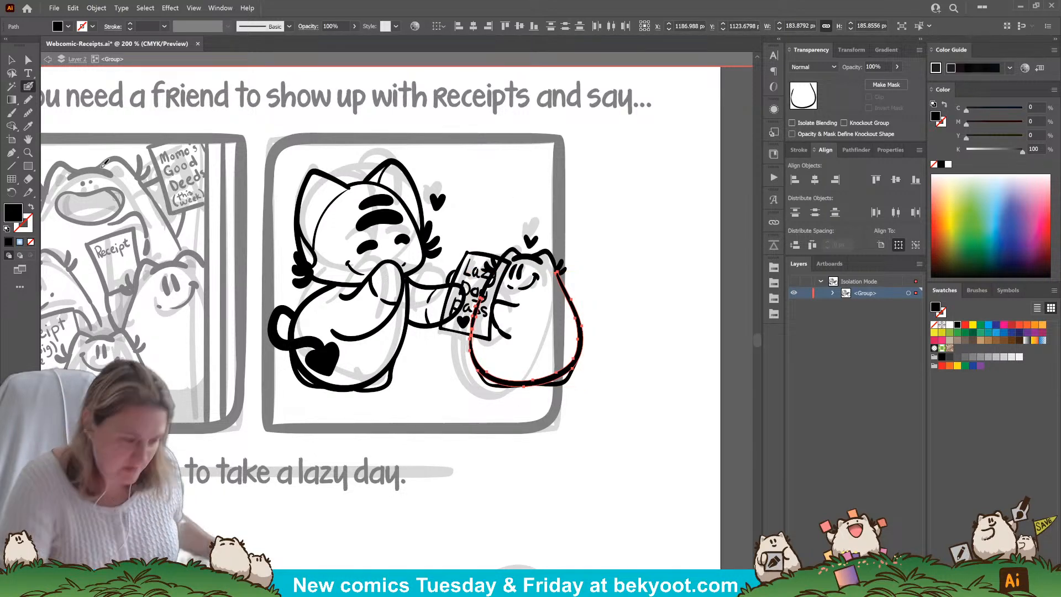
key("v")
left_click(480, 265)
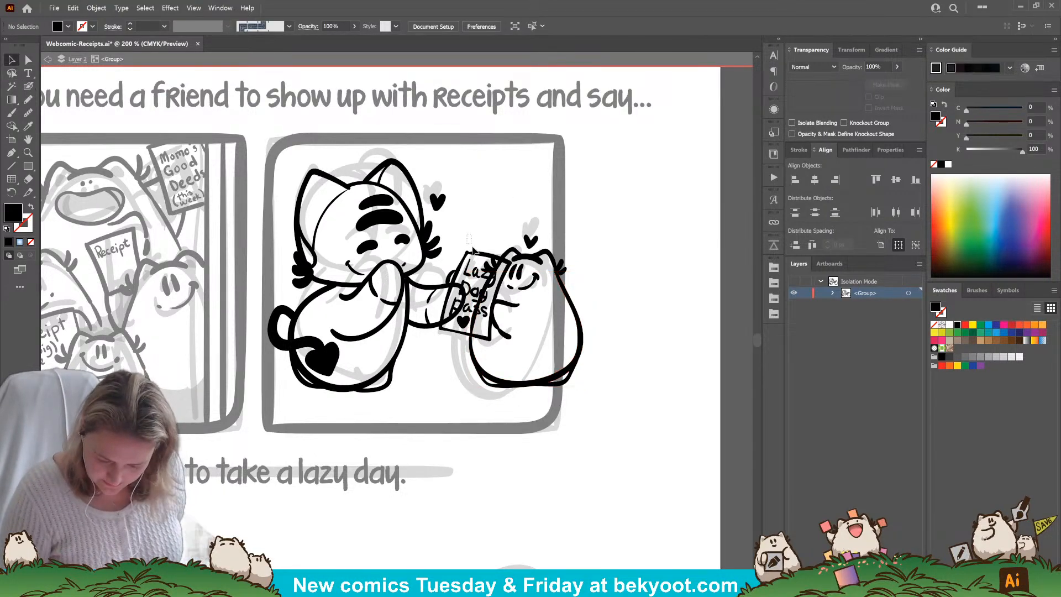
left_click_drag(493, 343, 469, 300)
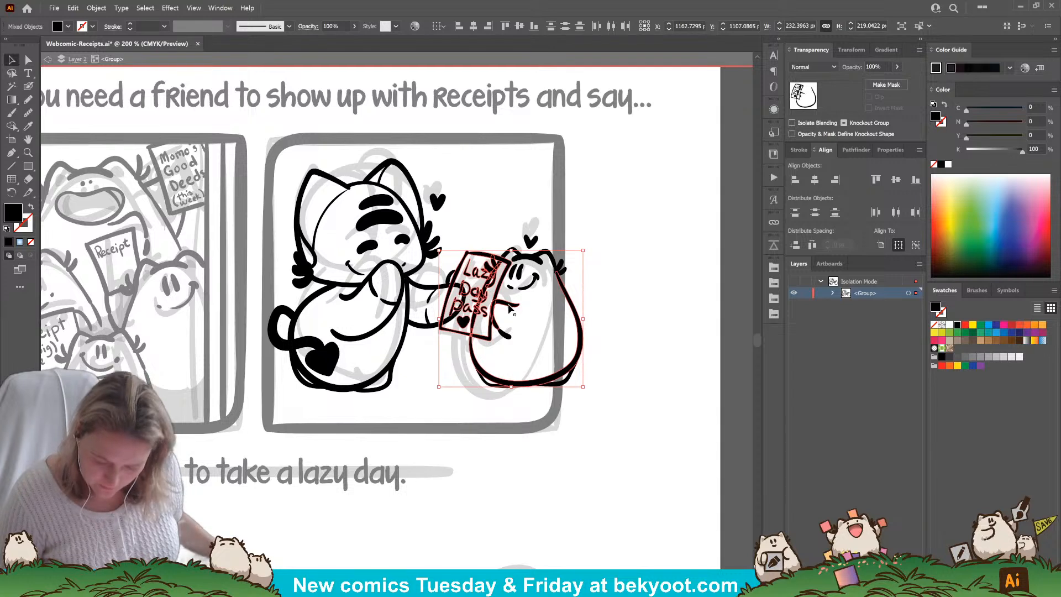
left_click(483, 342, "shift")
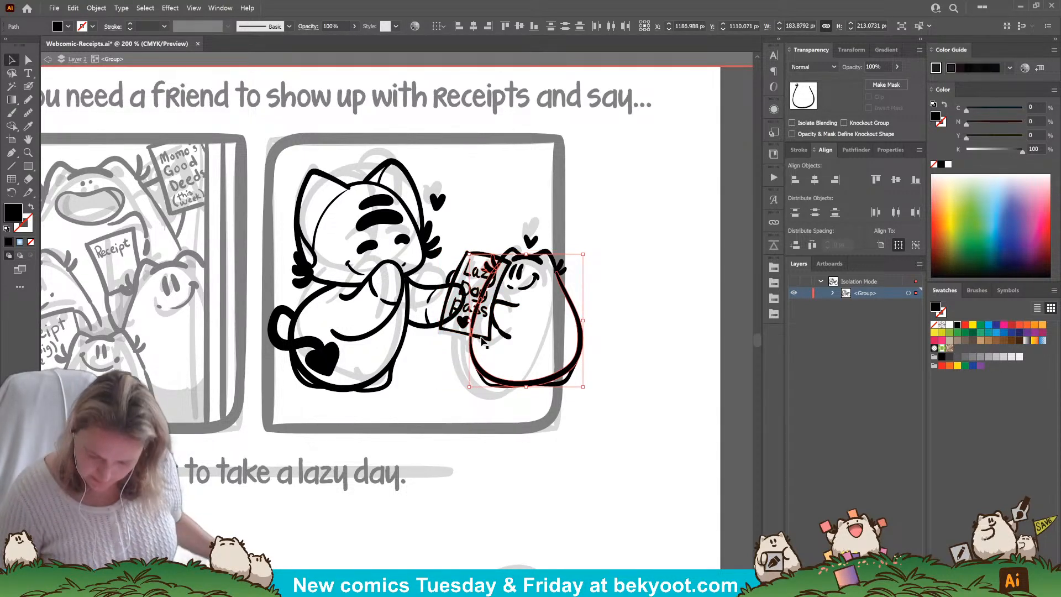
key("shift+e")
mouse_move(485, 270)
left_mouse_down()
mouse_move(497, 263)
mouse_move(474, 328)
left_mouse_up()
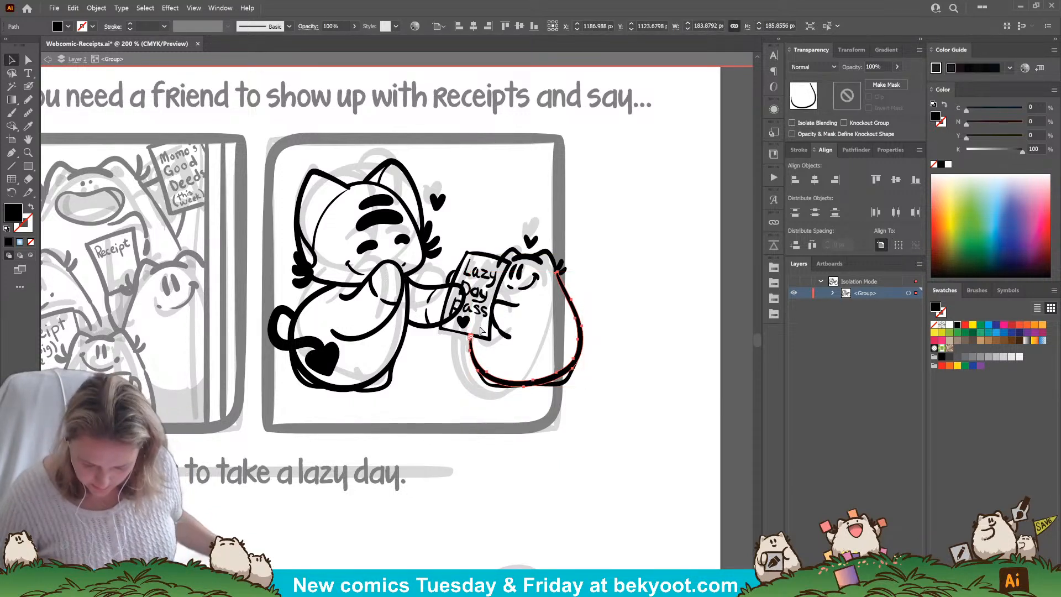
left_click(512, 253)
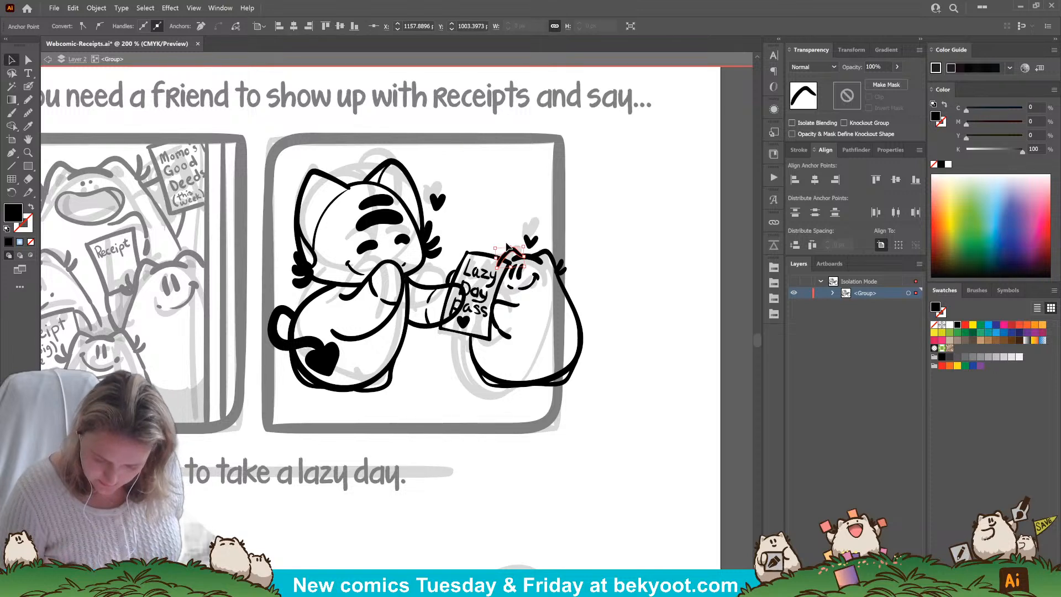
left_click(501, 264)
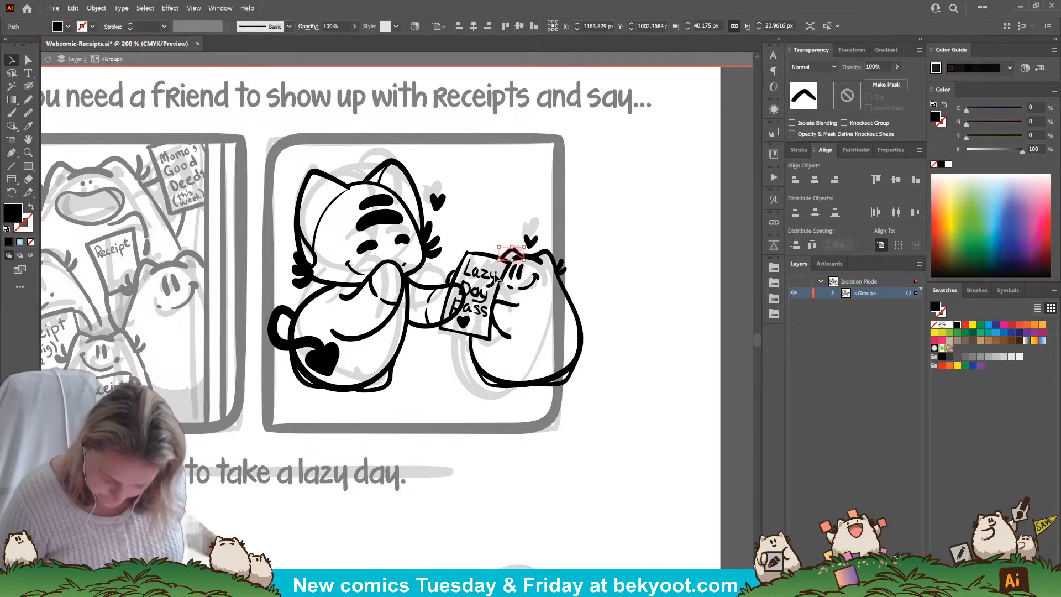
left_click(486, 397)
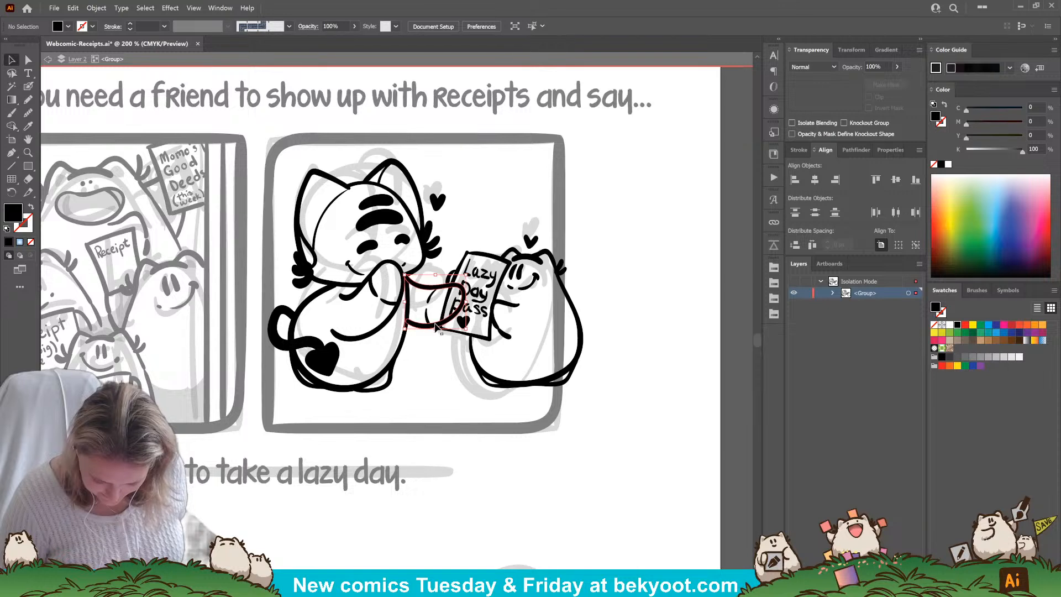
Erase the part of the larger character's outstretched hand that crosses the receipt's lettering.
left_click(436, 327)
key("shift+e")
left_click_drag(459, 281, 445, 324)
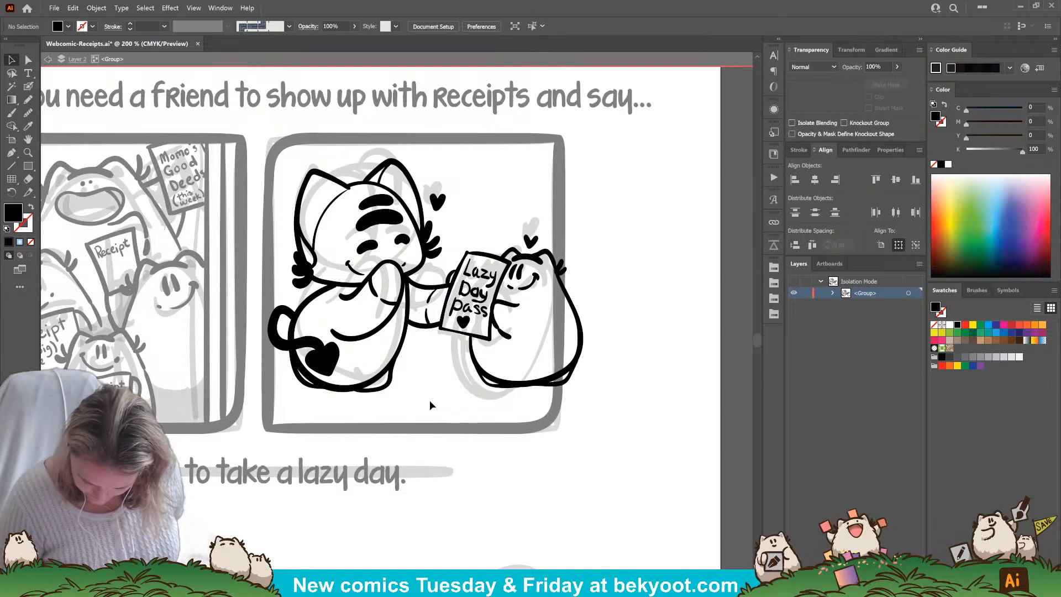
left_click(489, 335)
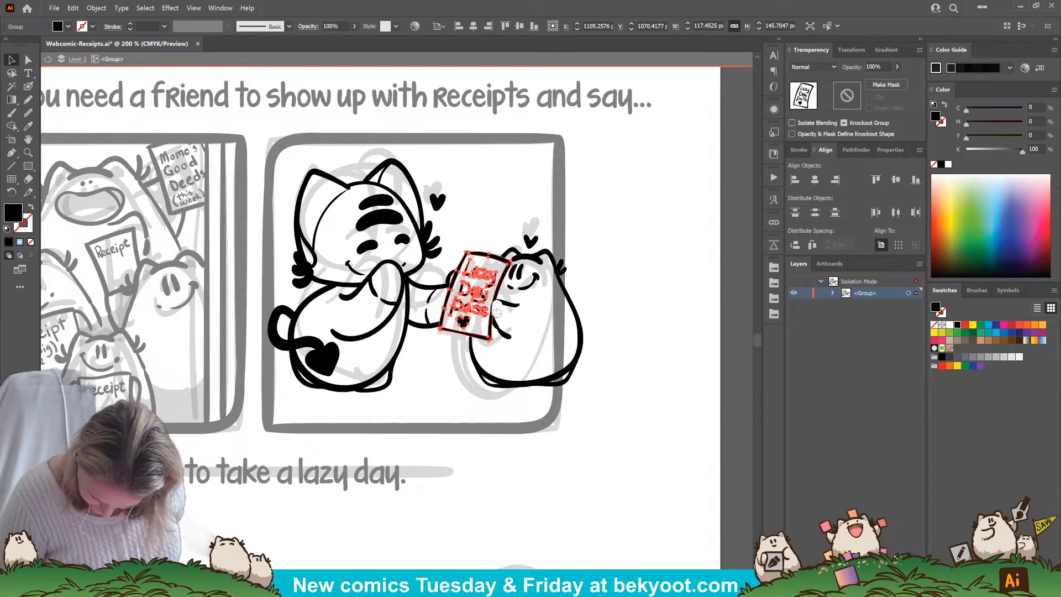
left_click(489, 455)
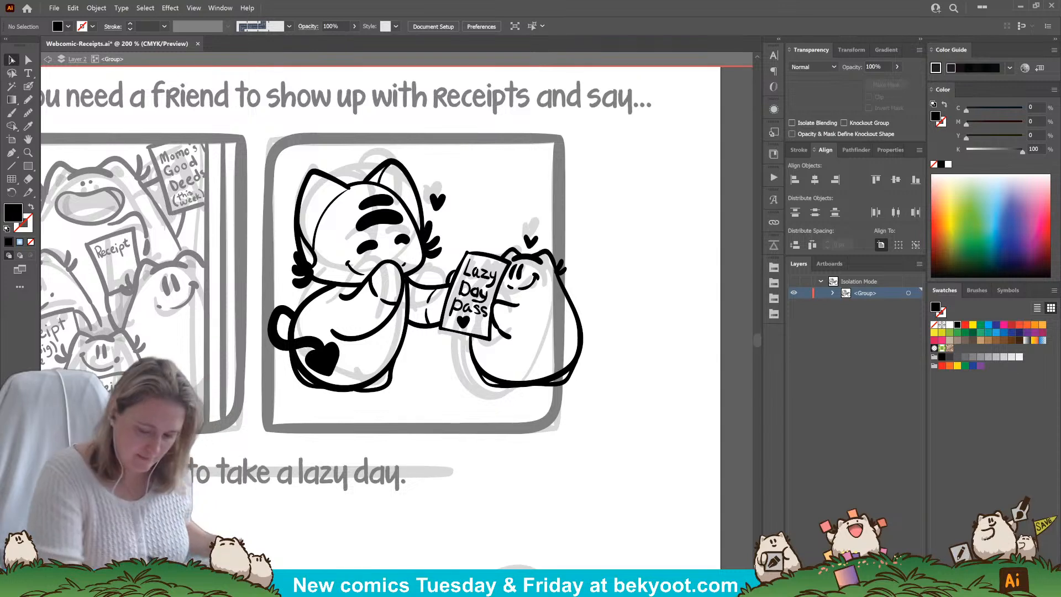
Scale both characters, the receipt and hearts down together to about 487 px wide and reposition them lower inside the panel frame.
left_click(11, 59)
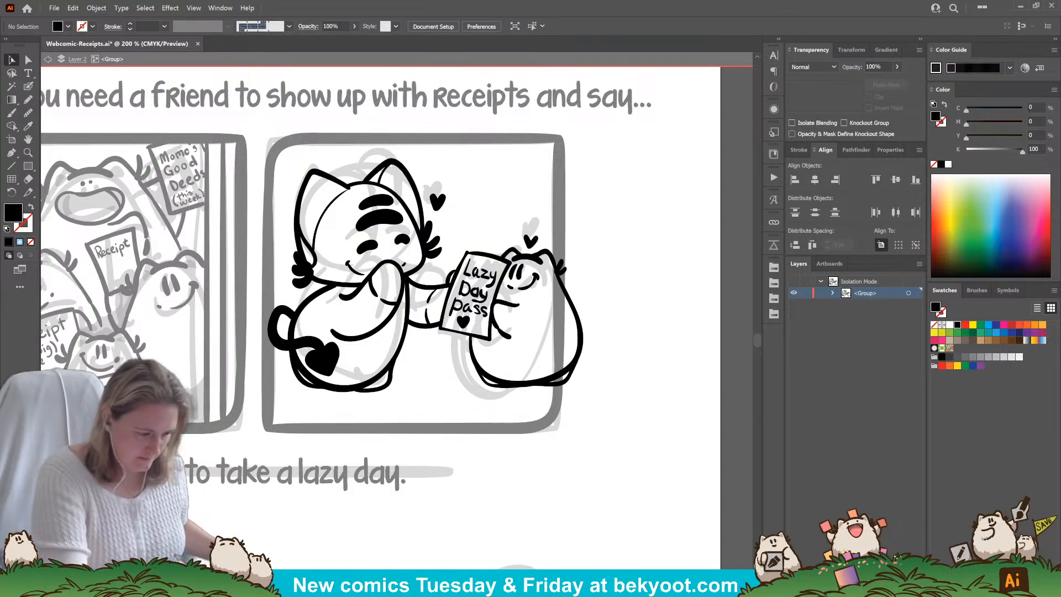
left_click_drag(276, 159, 538, 387)
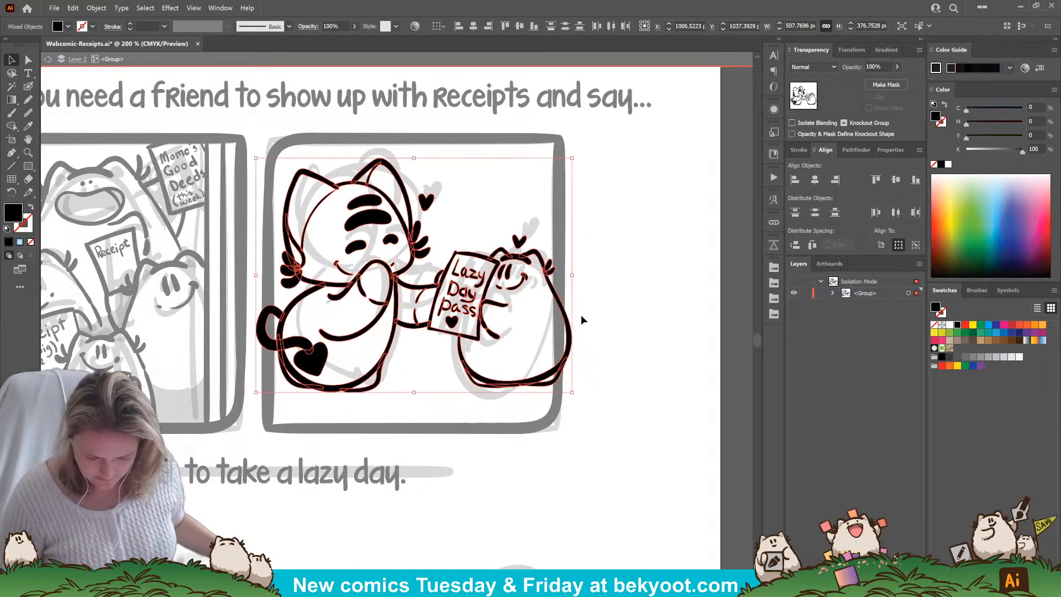
left_click_drag(571, 158, 565, 167)
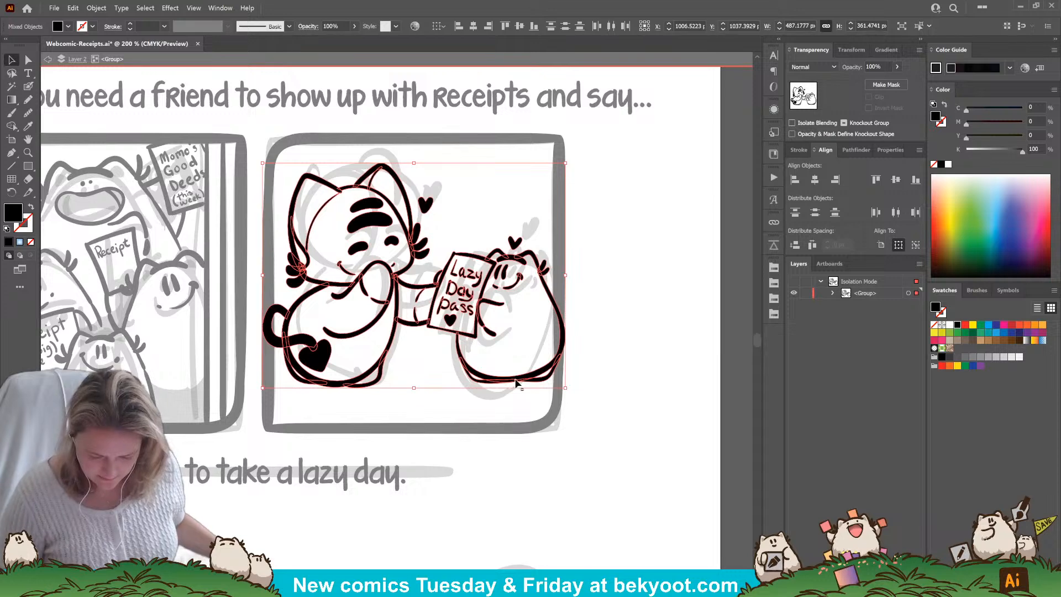
left_click_drag(514, 390, 515, 394)
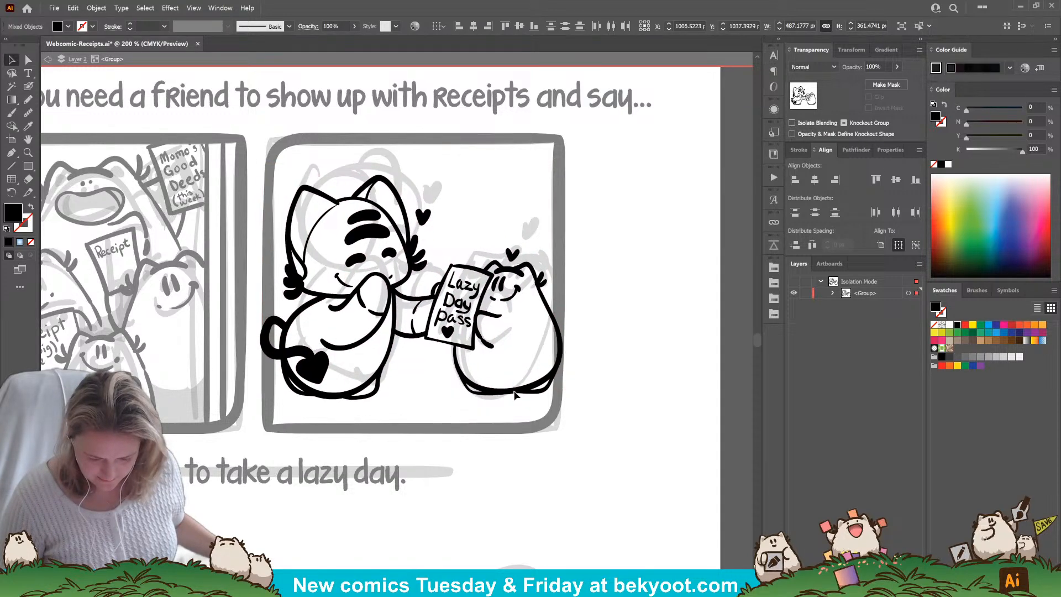
left_click(592, 348)
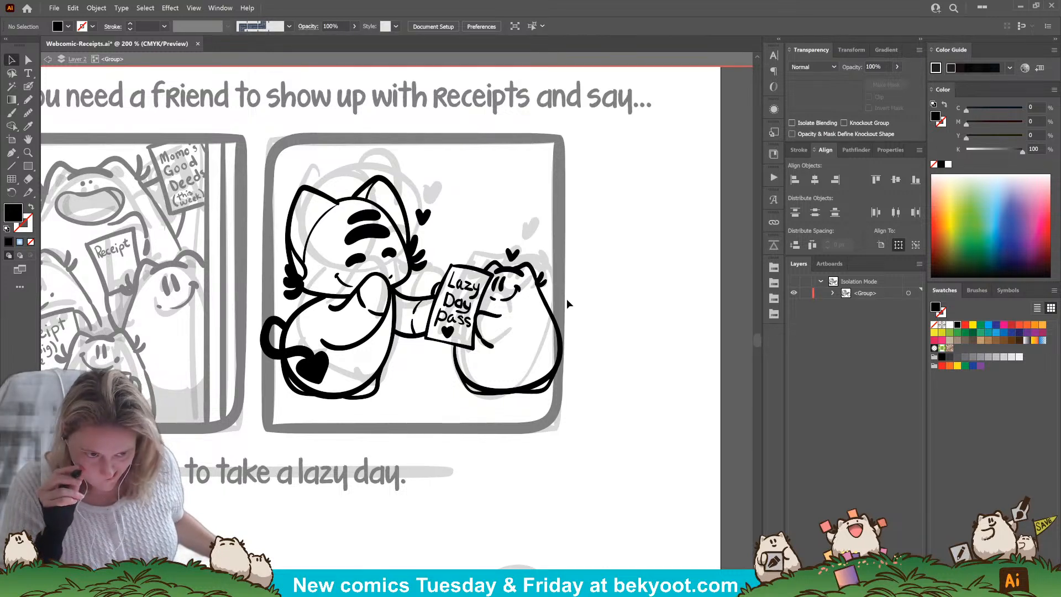
Set the opacity to 30% and draw filled black shading shapes in the larger character's ears and beneath its chin.
left_click(28, 100)
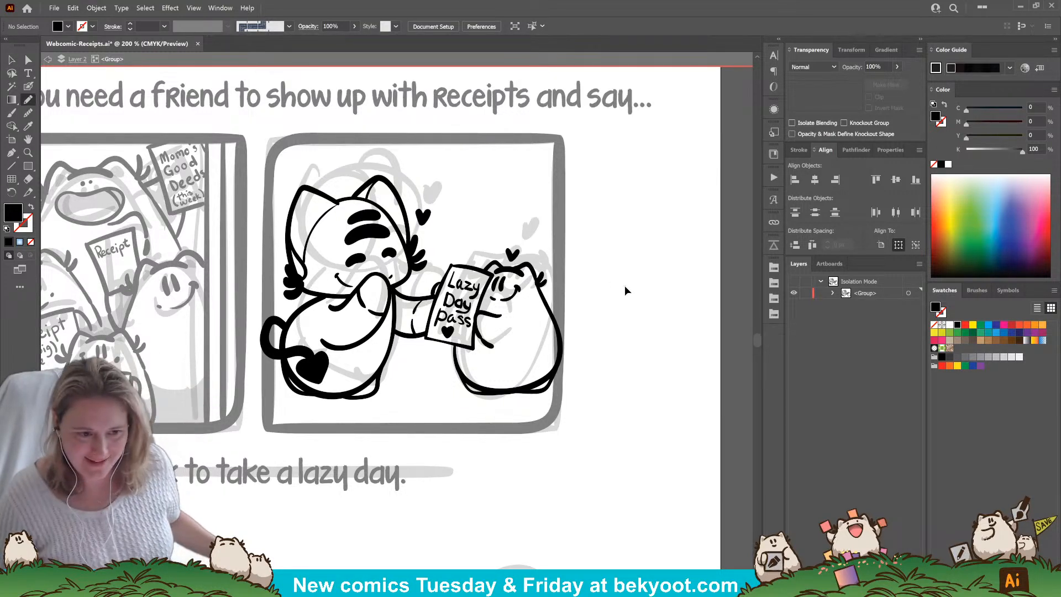
left_click(881, 67)
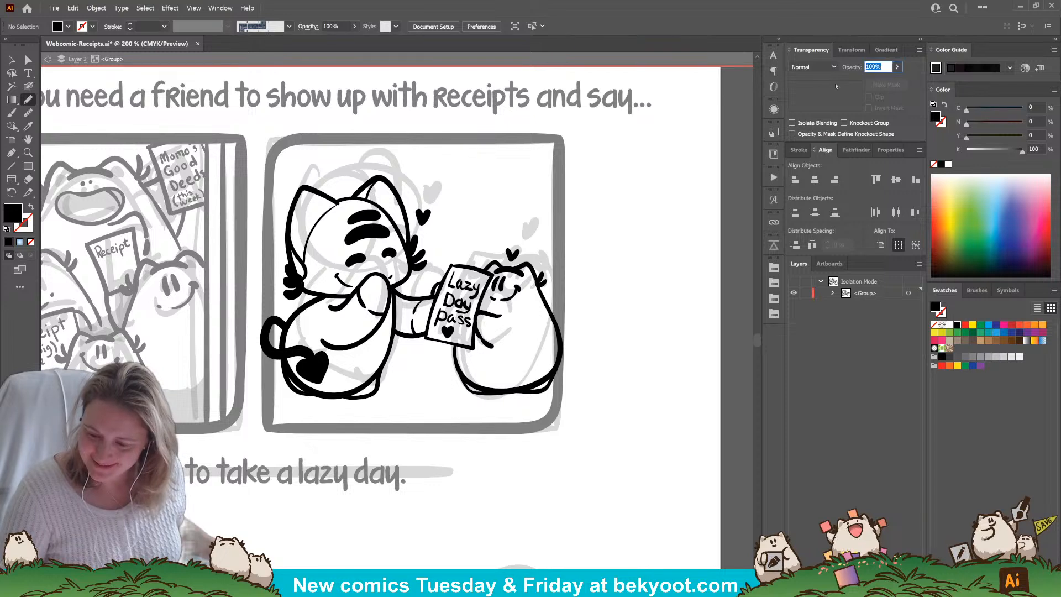
type("30")
key("Return")
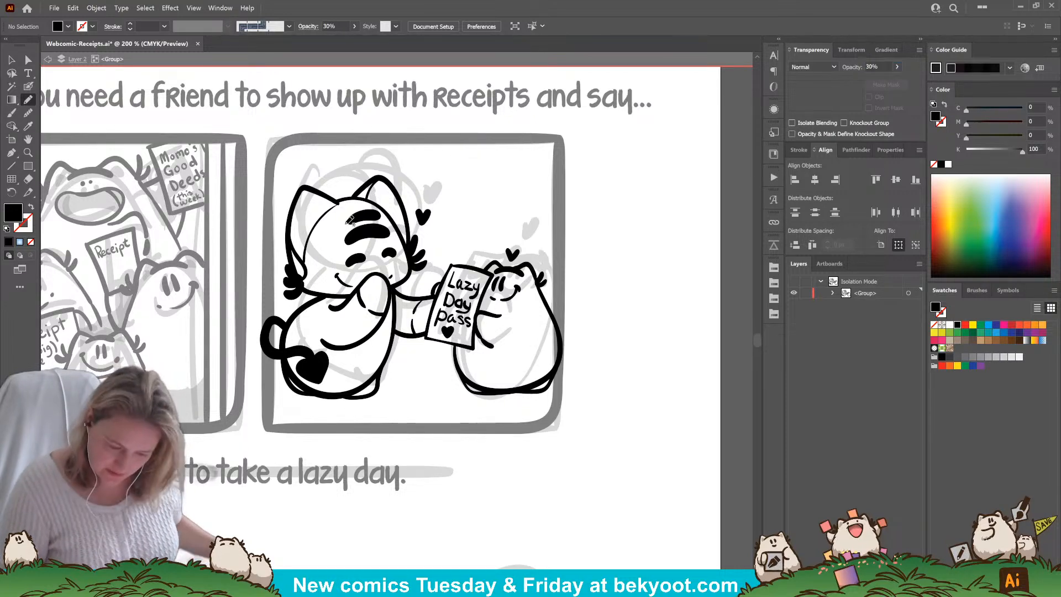
mouse_move(341, 200)
left_mouse_down()
mouse_move(304, 185)
mouse_move(290, 227)
mouse_move(307, 264)
left_mouse_up()
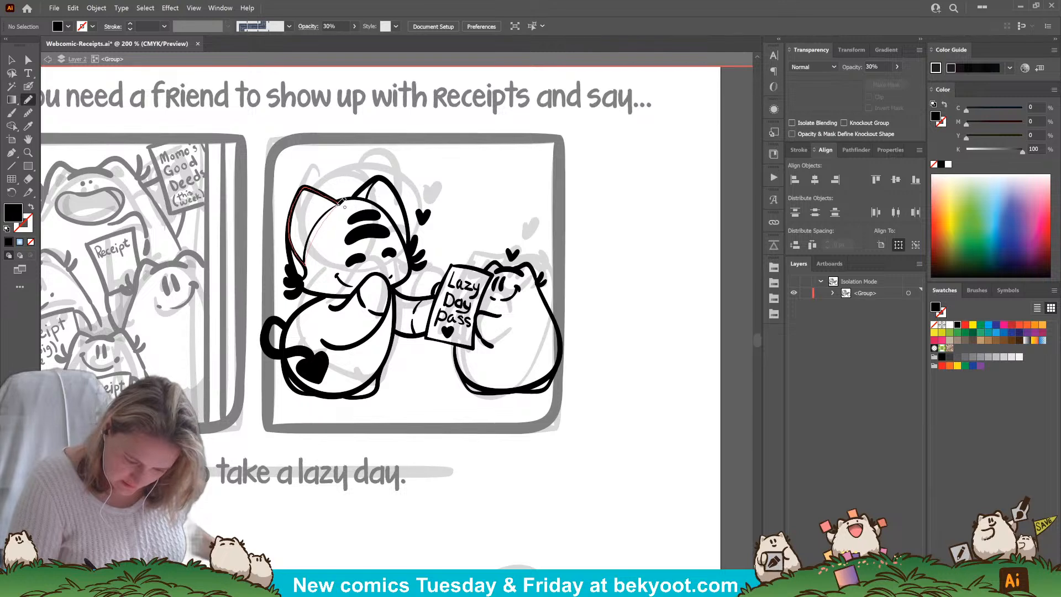
mouse_move(342, 204)
left_mouse_down()
mouse_move(383, 178)
mouse_move(402, 204)
mouse_move(409, 251)
mouse_move(376, 192)
left_mouse_up()
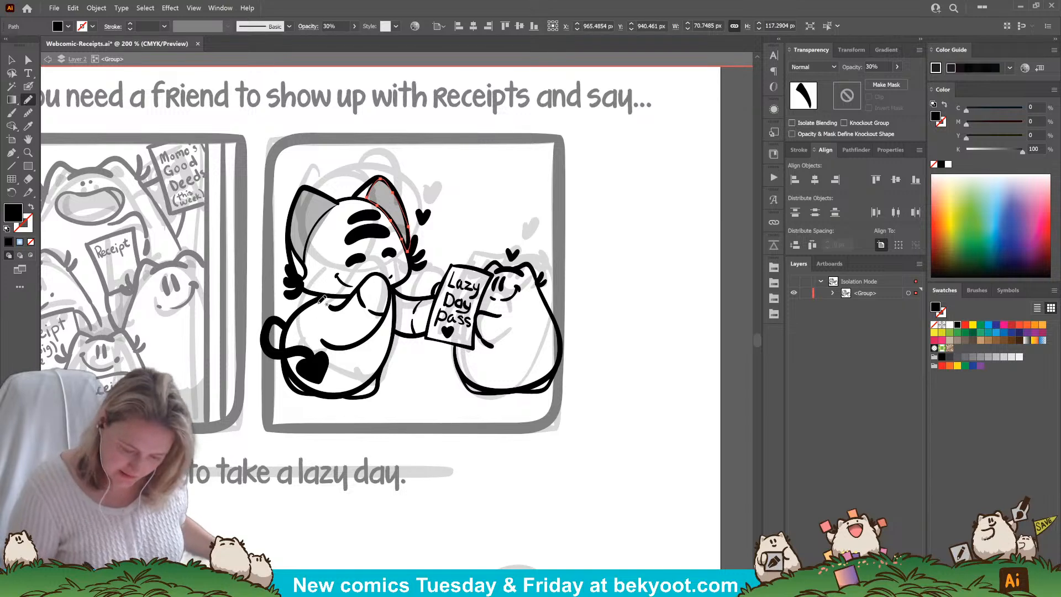
mouse_move(322, 298)
left_mouse_down()
mouse_move(310, 304)
mouse_move(351, 295)
mouse_move(311, 302)
mouse_move(321, 298)
left_mouse_up()
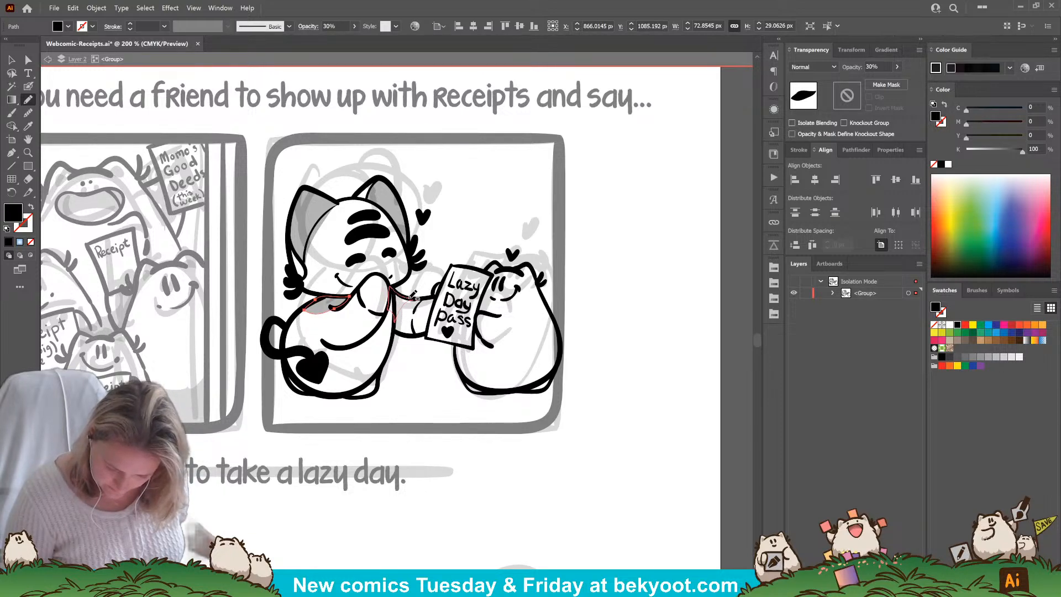
left_click_drag(410, 299, 412, 301)
left_click(422, 470, "ctrl")
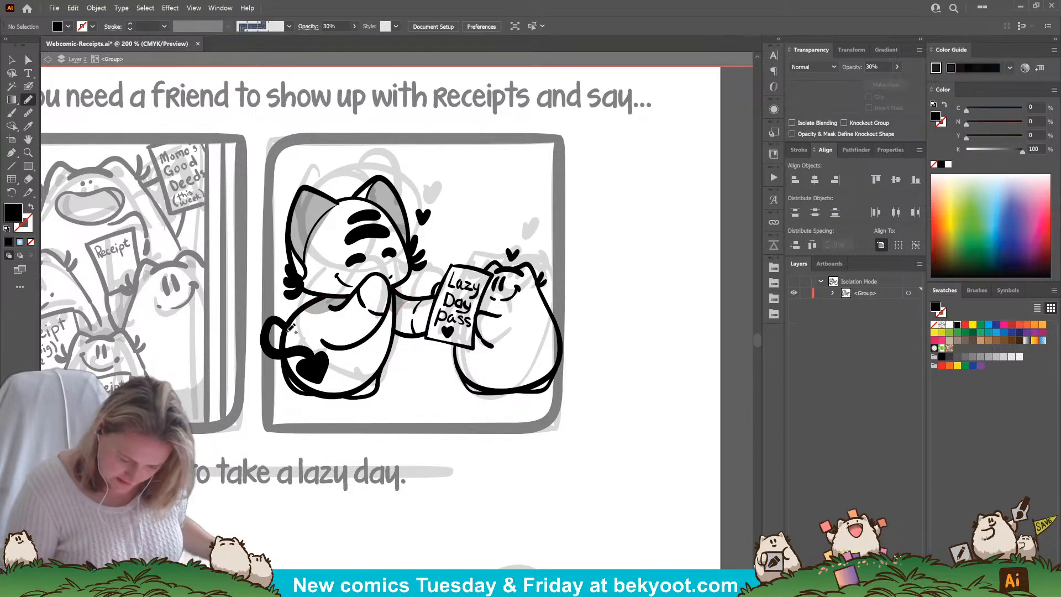
Draw a 30% black shading shape over the larger character's lower body, extending into a ground shadow on both sides.
mouse_move(296, 347)
left_mouse_down()
mouse_move(354, 375)
mouse_move(386, 356)
mouse_move(379, 389)
mouse_move(388, 396)
mouse_move(278, 394)
left_mouse_up()
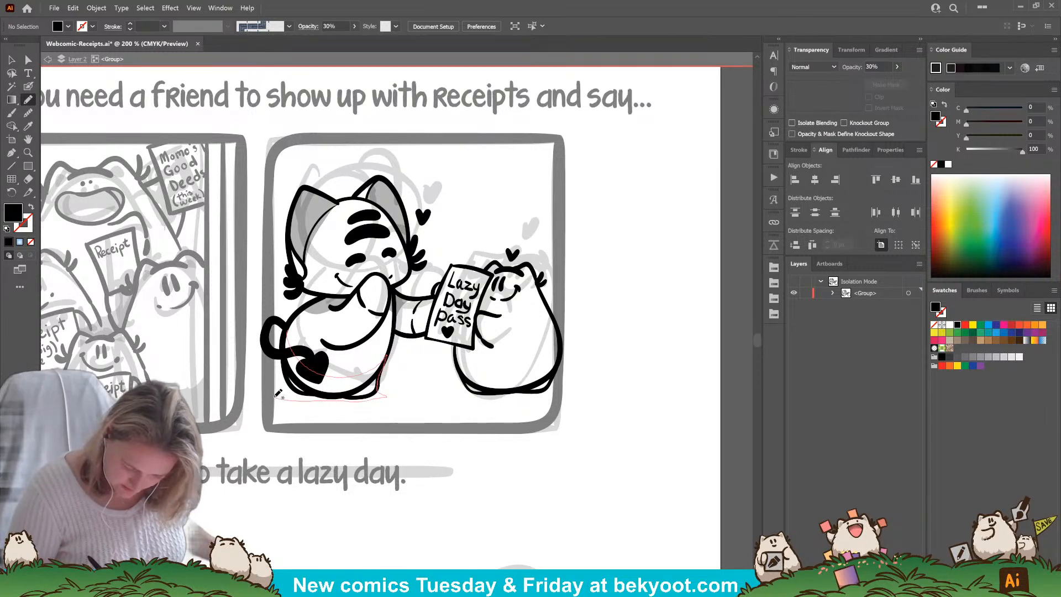
left_click_drag(287, 333, 288, 335)
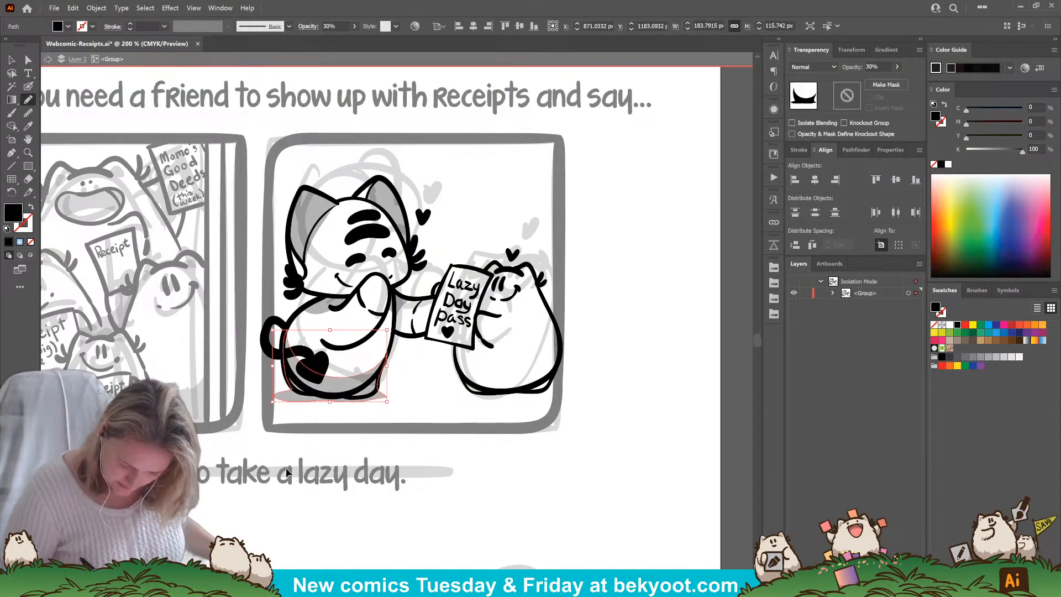
left_click(434, 437, "ctrl")
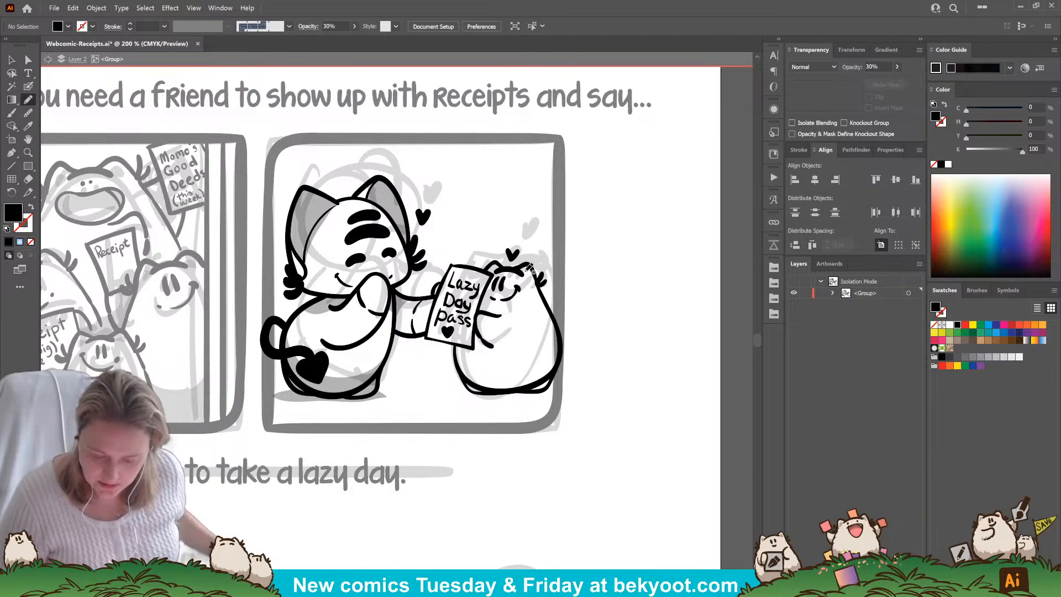
Shade the smaller character's ears and lower body with 30% black shapes, extending the body shading into a ground shadow.
left_click_drag(528, 271, 493, 272)
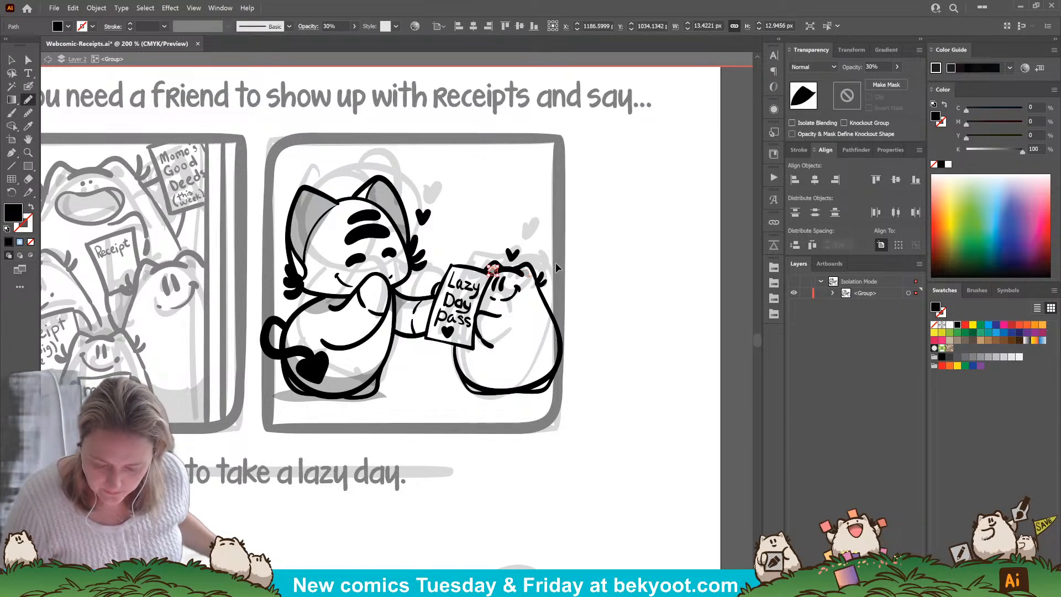
left_click(581, 320, "ctrl")
left_click_drag(543, 454, 486, 446)
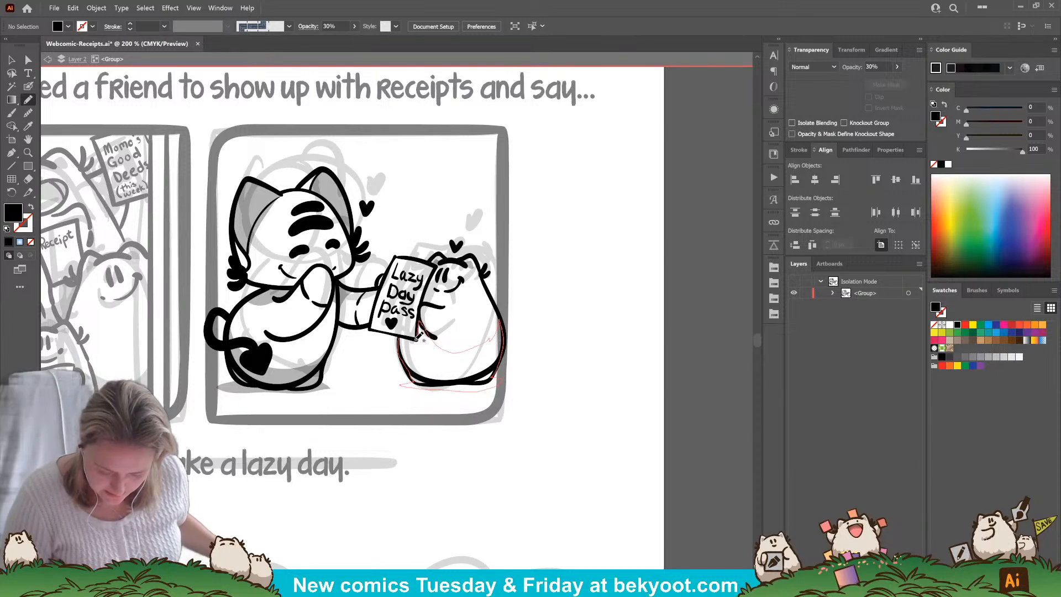
left_click_drag(407, 334, 408, 336)
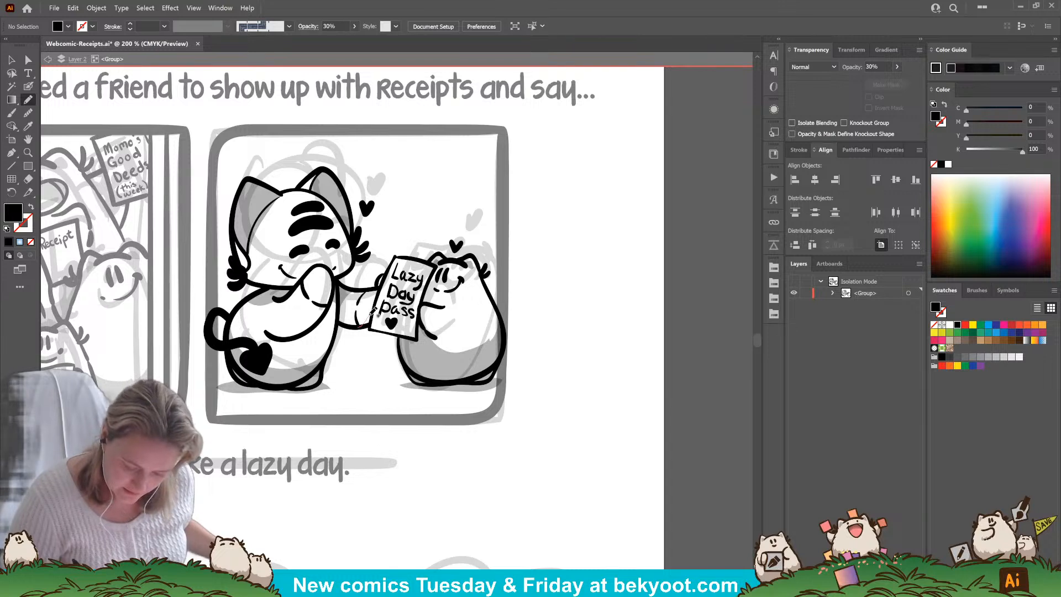
left_click_drag(365, 326, 366, 328)
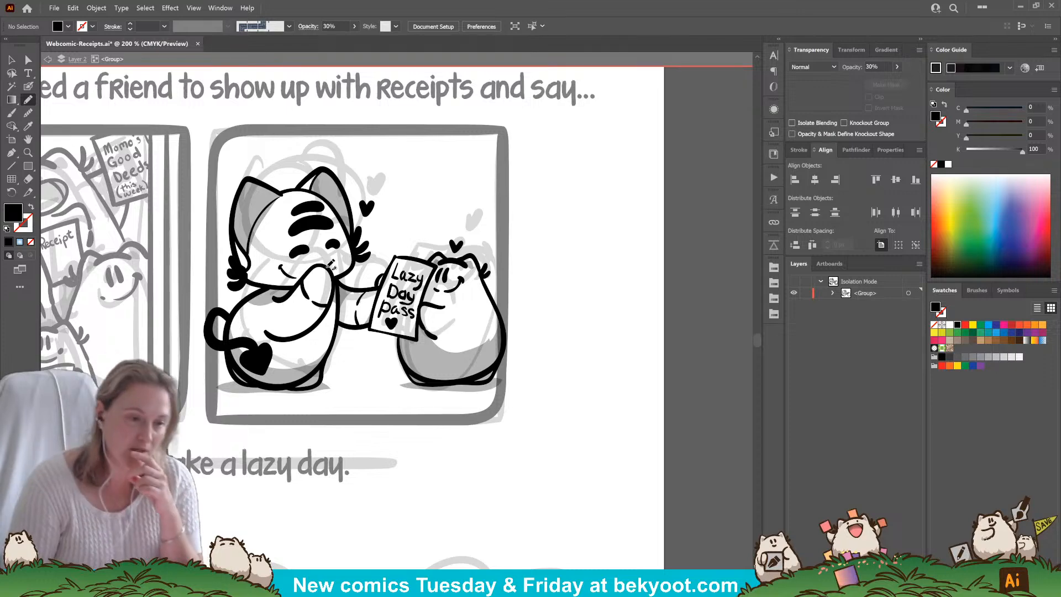
Leave the isolated group, lock Layer 2, clear the Layer 1 rough sketch behind the two receipts panels, and save the file.
key("v")
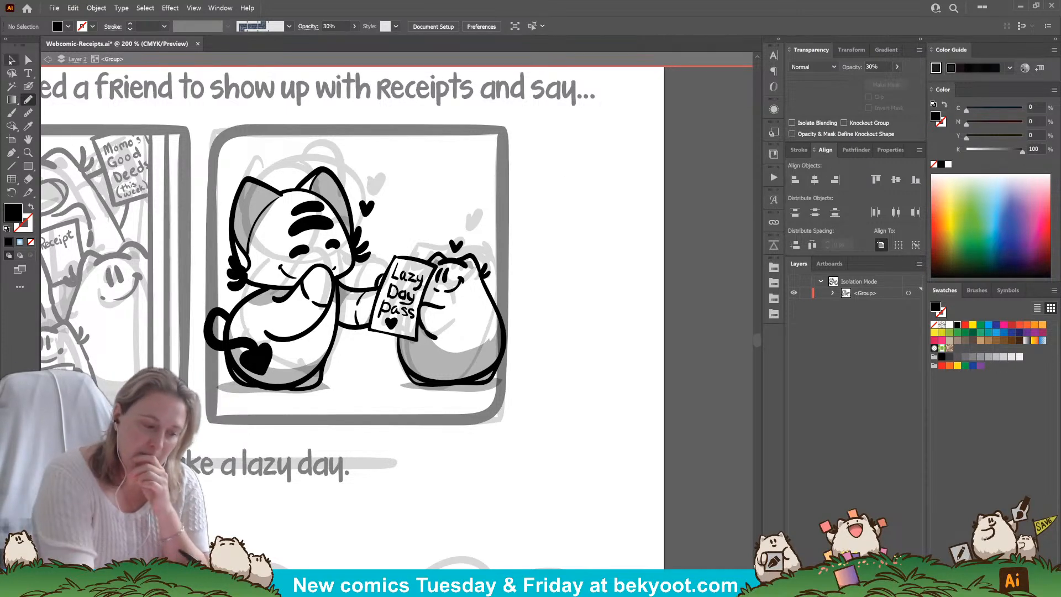
double_click(528, 219)
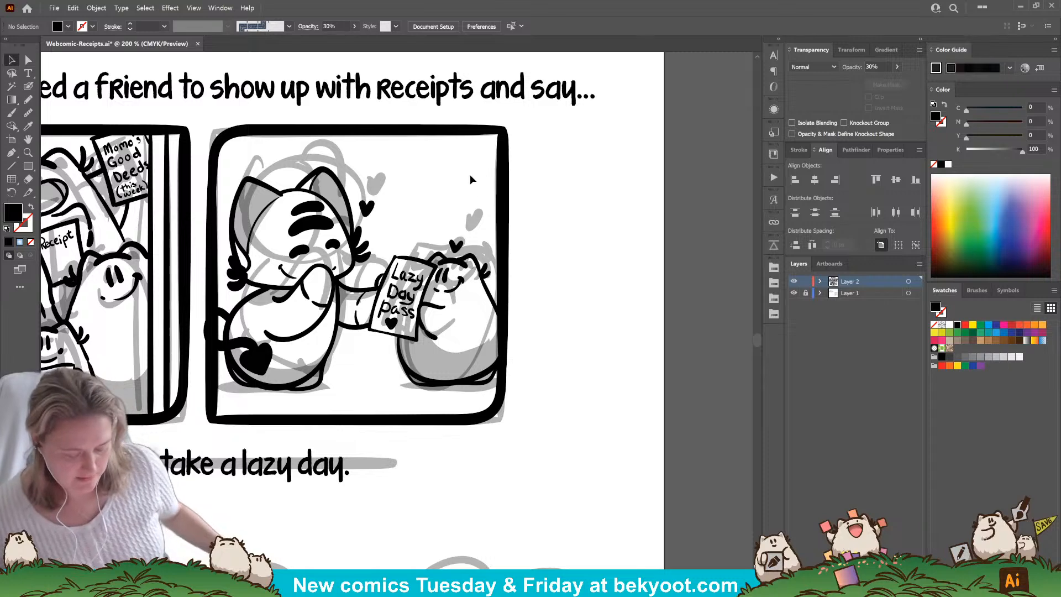
key("ctrl+1")
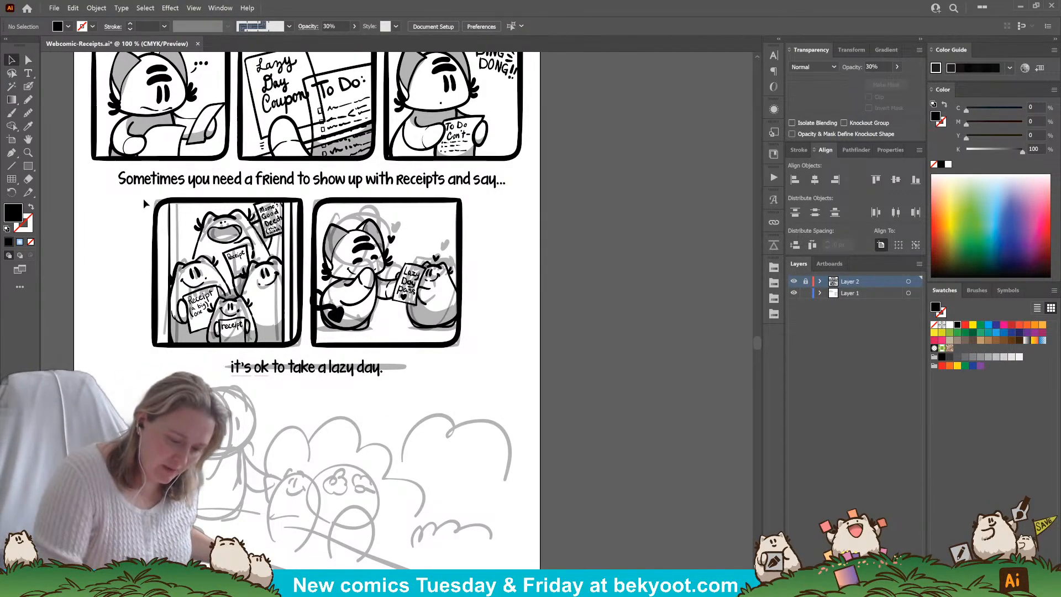
left_click_drag(142, 198, 470, 357)
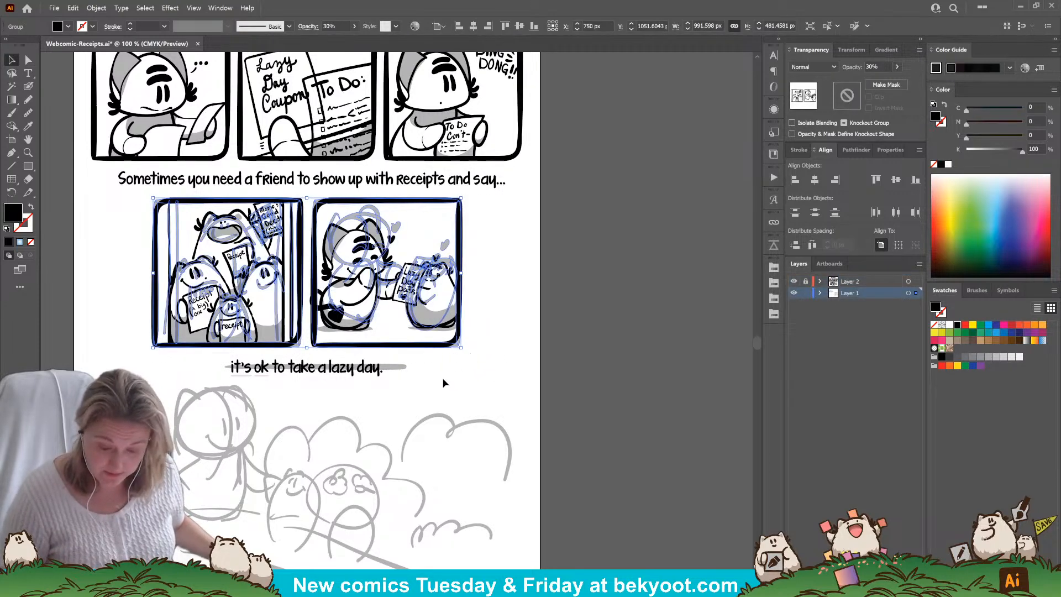
mouse_move(392, 254)
left_mouse_down()
mouse_move(615, 253)
mouse_move(93, 273)
left_mouse_up()
left_click(437, 395)
left_click_drag(606, 415, 339, 312)
key("ctrl+s")
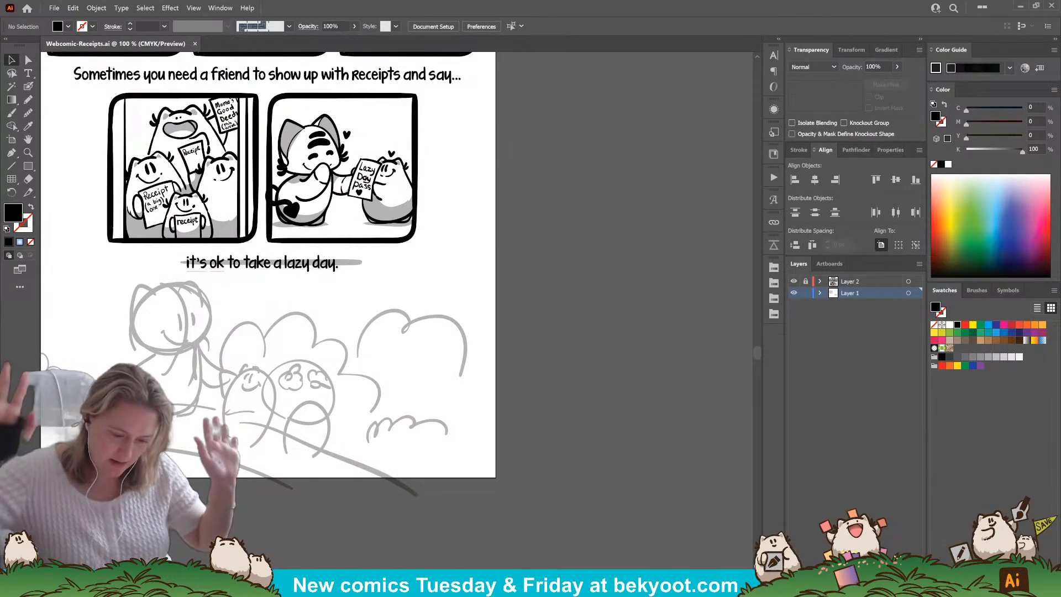
Unlock Layer 2, lock Layer 1, make Layer 2 the active layer and save the comic.
left_click(806, 282)
left_click(855, 281)
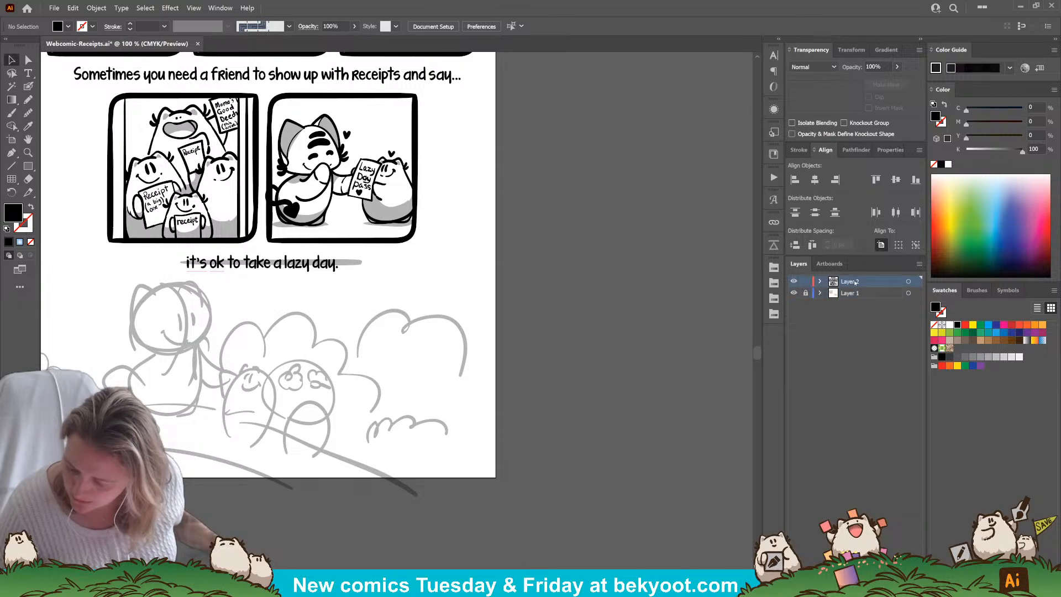
left_click_drag(281, 434, 303, 496)
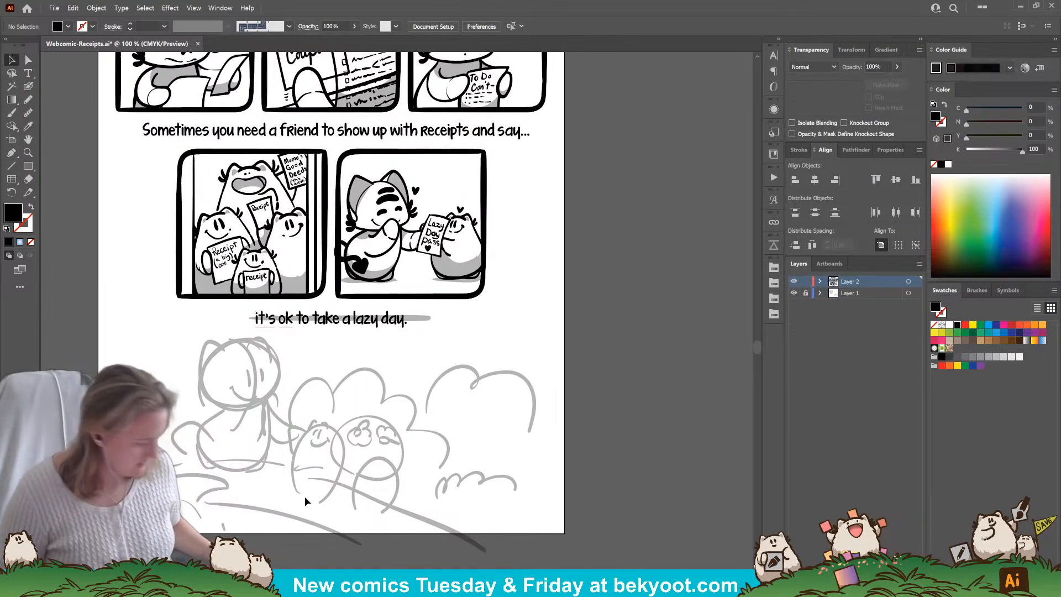
key("ctrl+s")
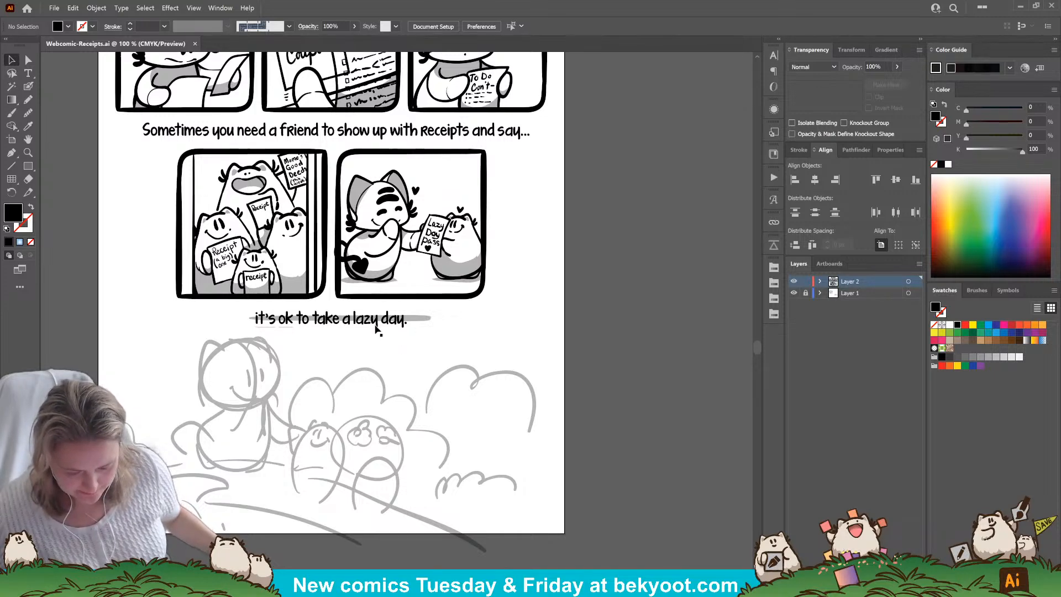
left_click_drag(503, 261, 509, 424)
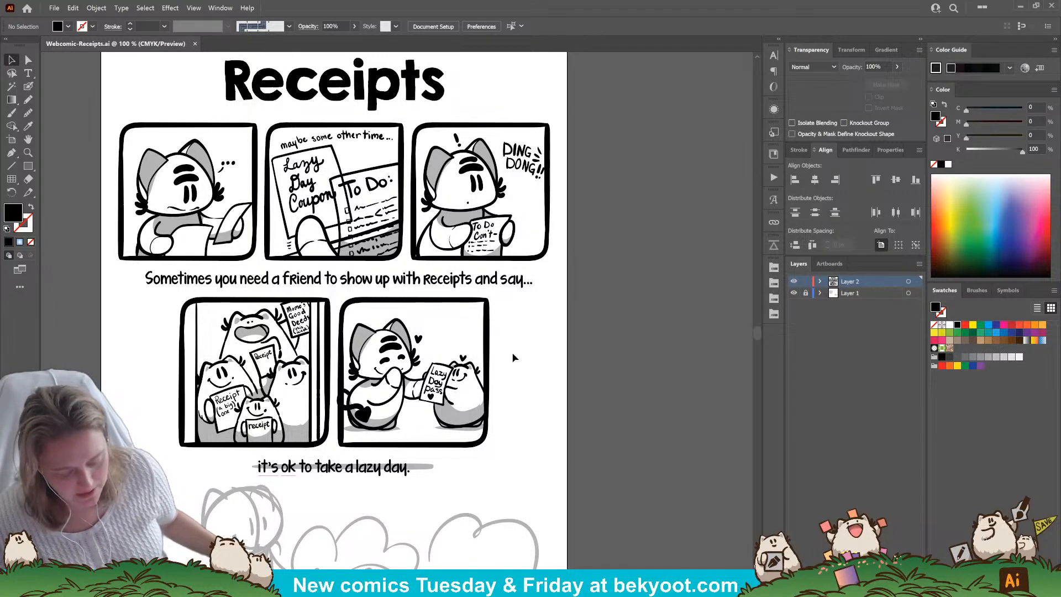
scroll(531, 393, "down", 3)
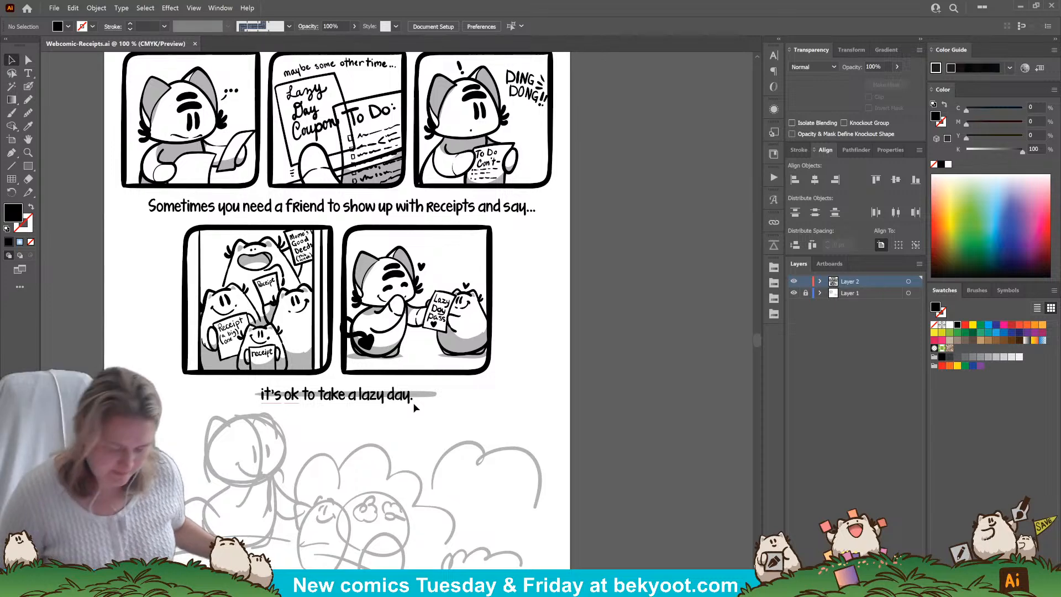
Switch to the Blob Brush and review its tool options over the final landscape sketch, keeping the 20 pt size.
key("shift+b")
left_click_drag(373, 443, 338, 385)
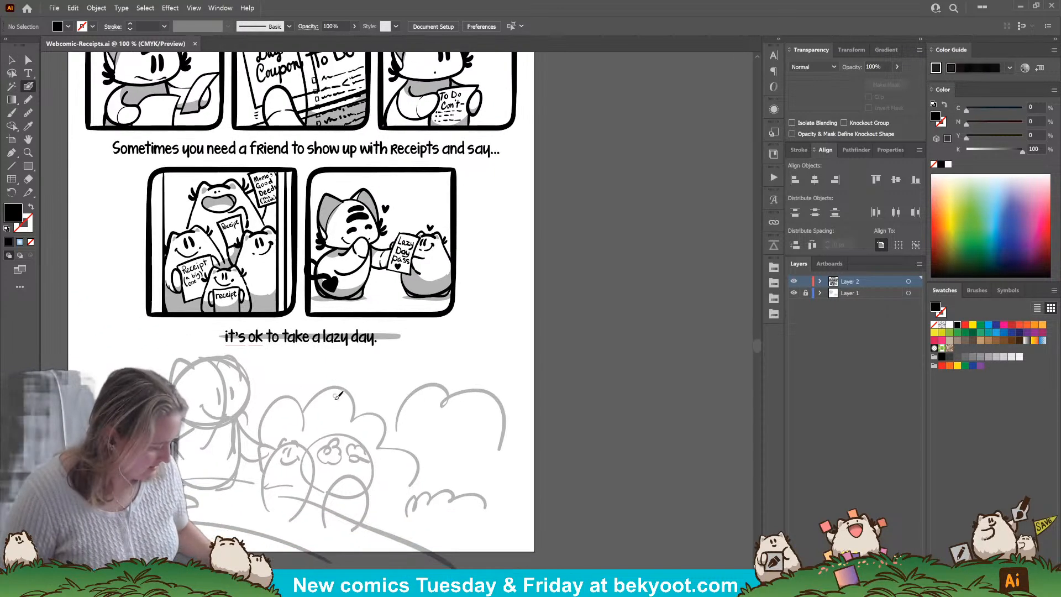
key("Return")
key("Return")
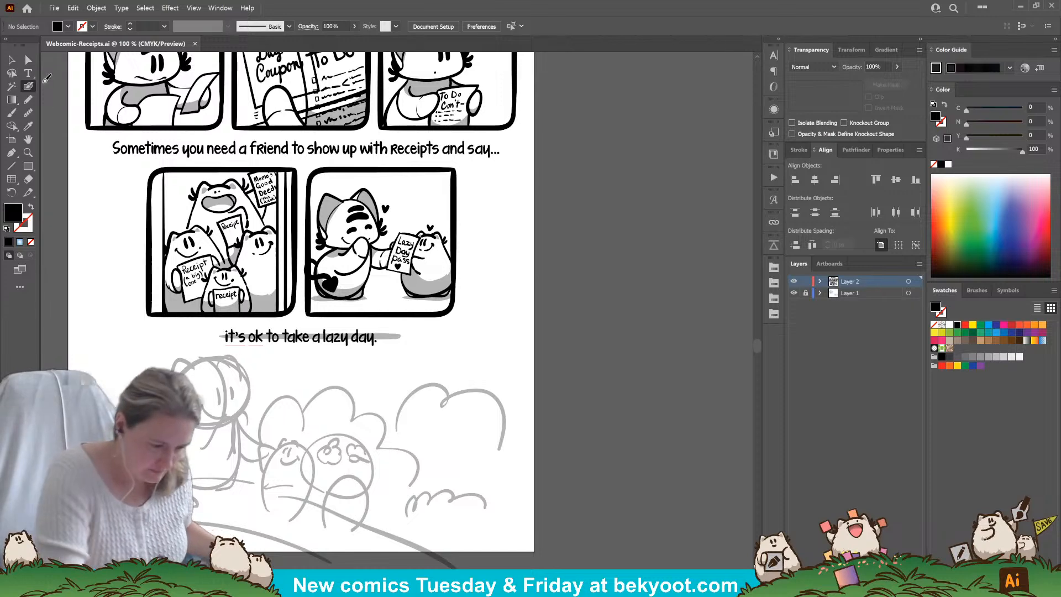
left_click_drag(366, 326, 392, 266)
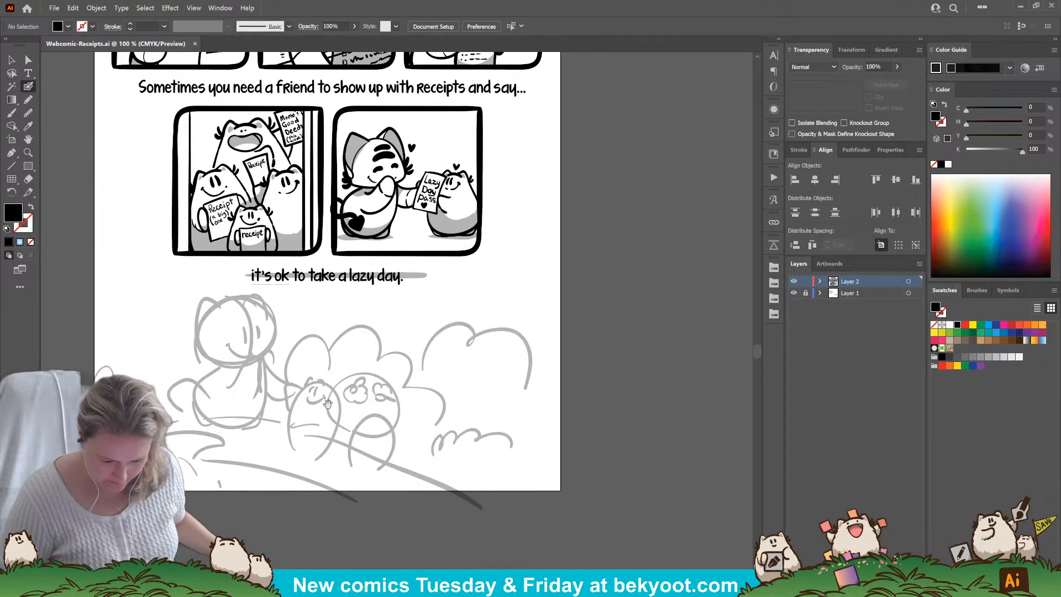
scroll(480, 258, "up", 1)
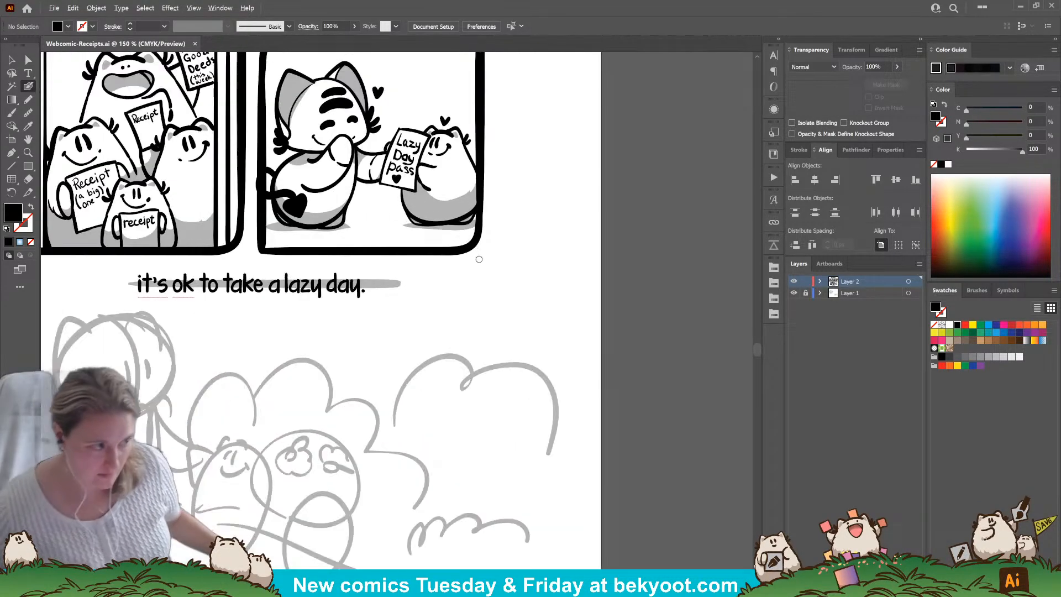
left_click_drag(242, 417, 382, 348)
left_click_drag(352, 411, 351, 381)
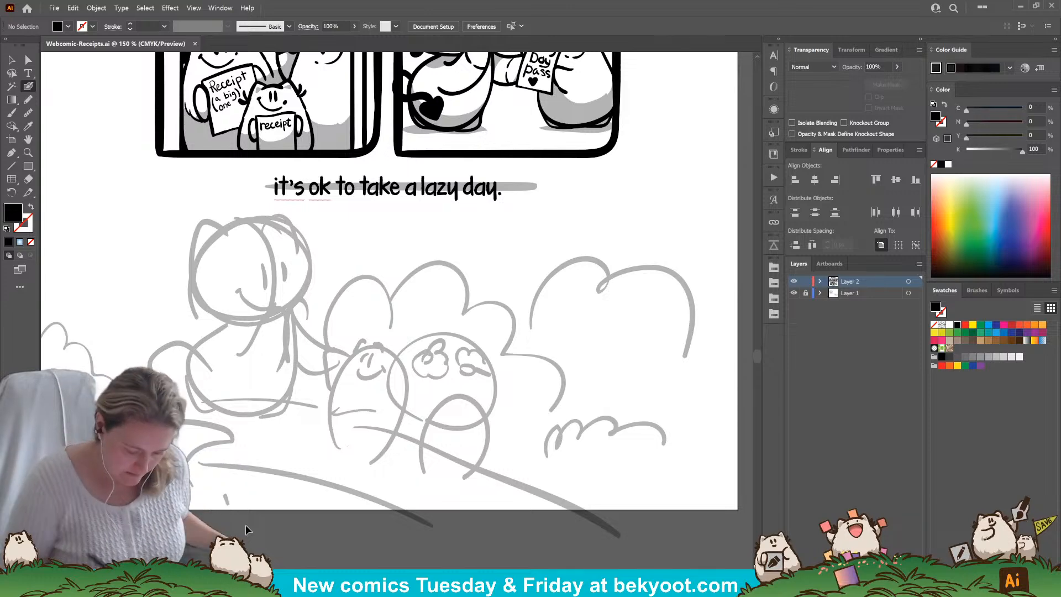
key("Return")
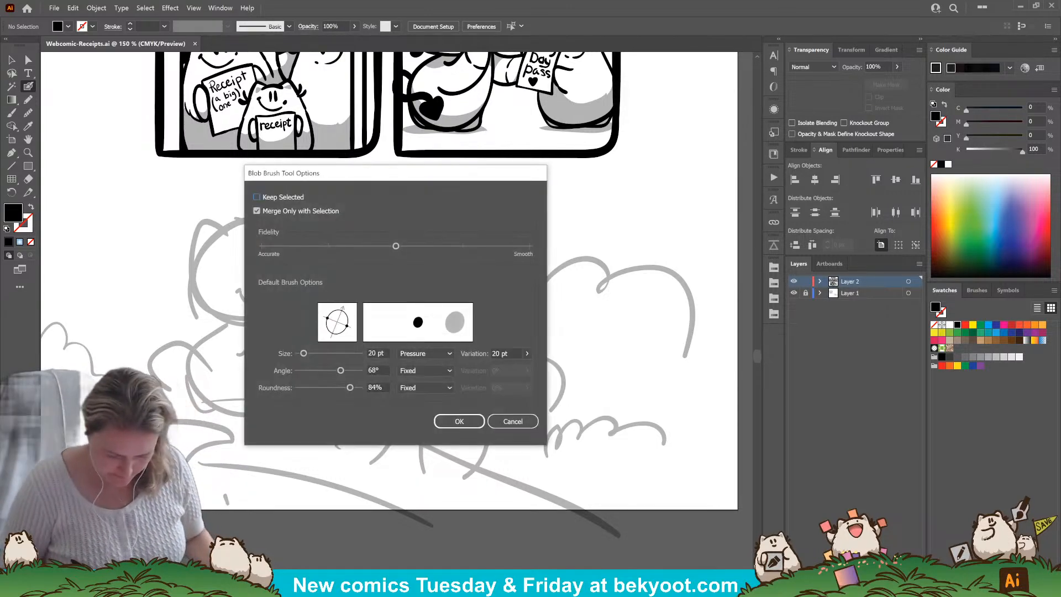
key("Return")
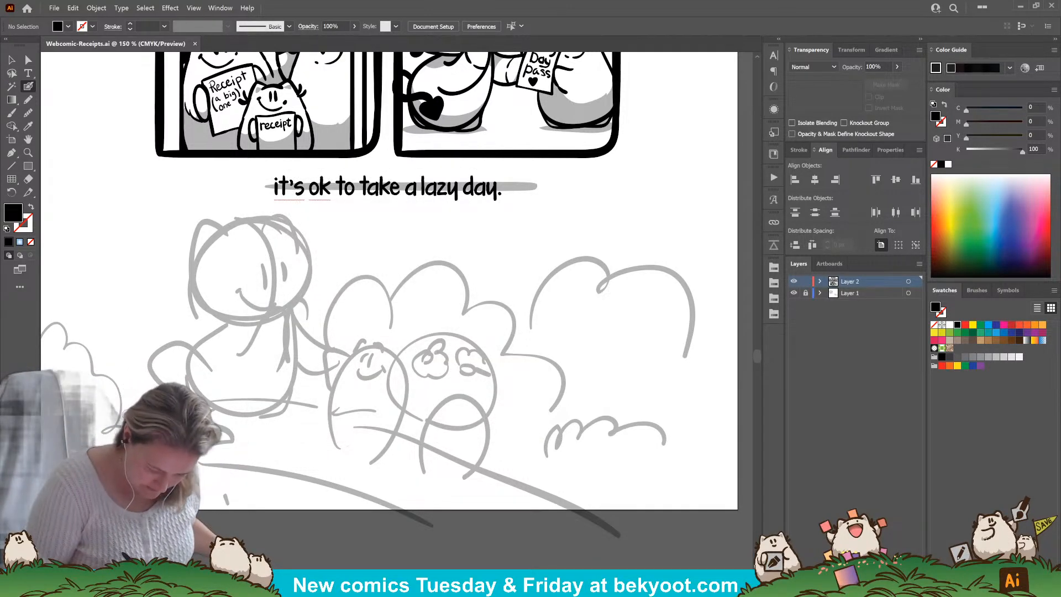
Ink the black ground line under the larger sketched character and the winding path's lower edge with grass tufts, down past the page edge.
key("shift+x")
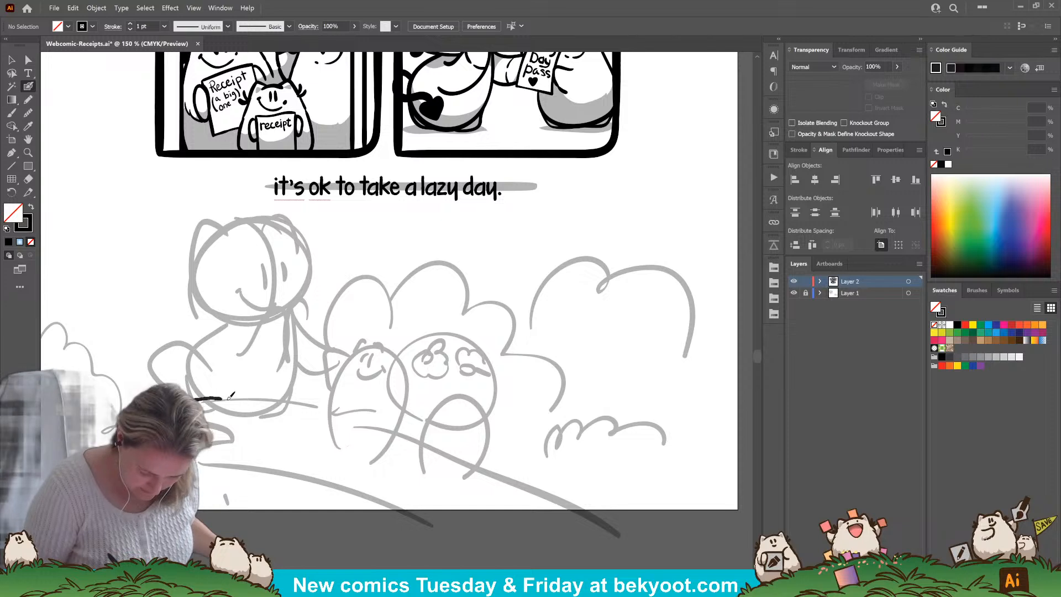
left_click_drag(231, 394, 298, 399)
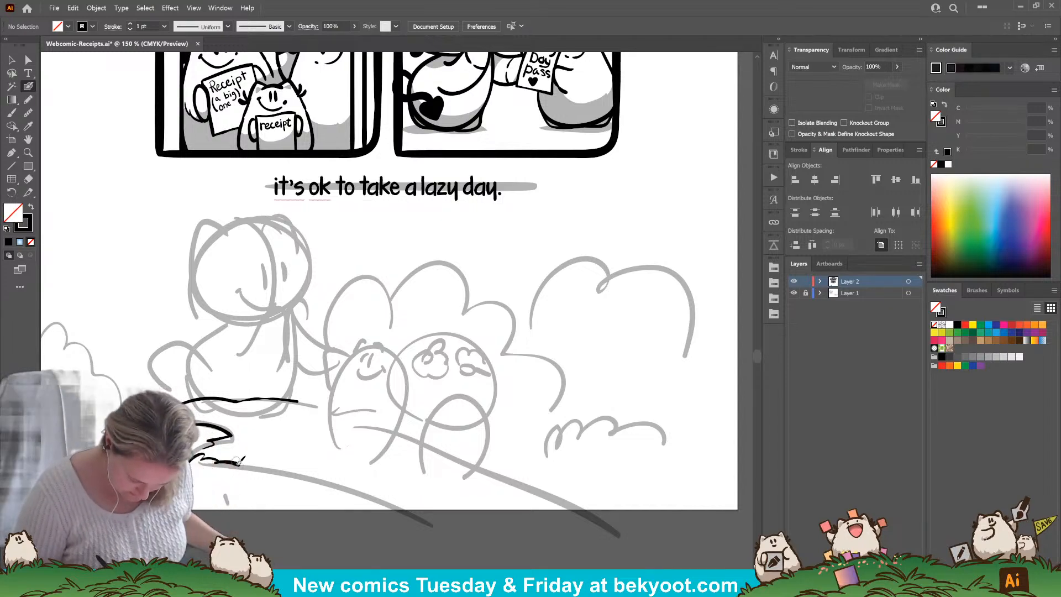
mouse_move(247, 466)
left_mouse_down()
mouse_move(301, 472)
mouse_move(413, 525)
left_mouse_up()
left_click_drag(329, 489, 296, 484)
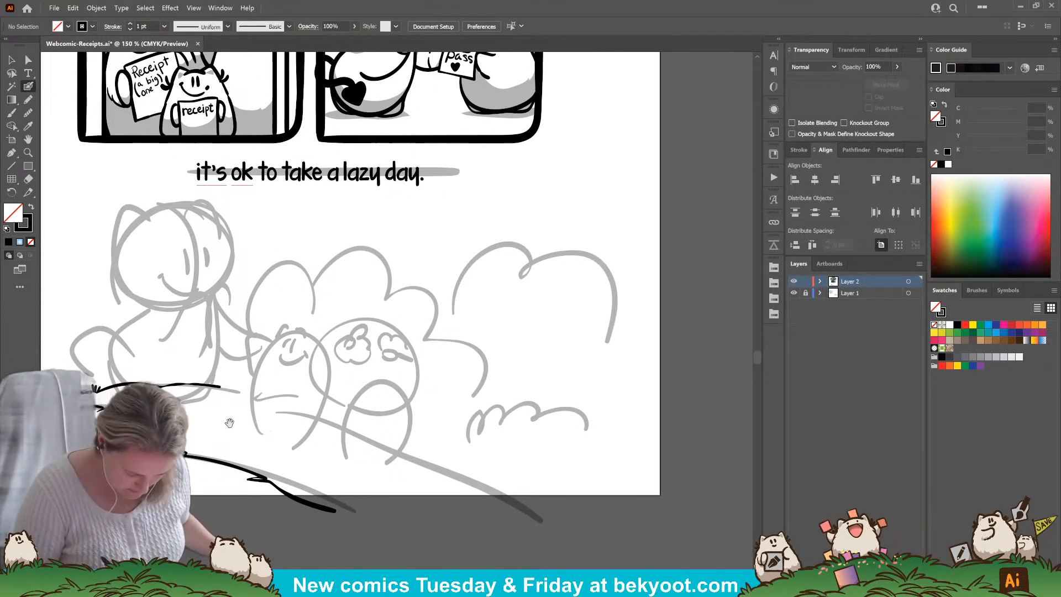
left_click_drag(249, 414, 362, 418)
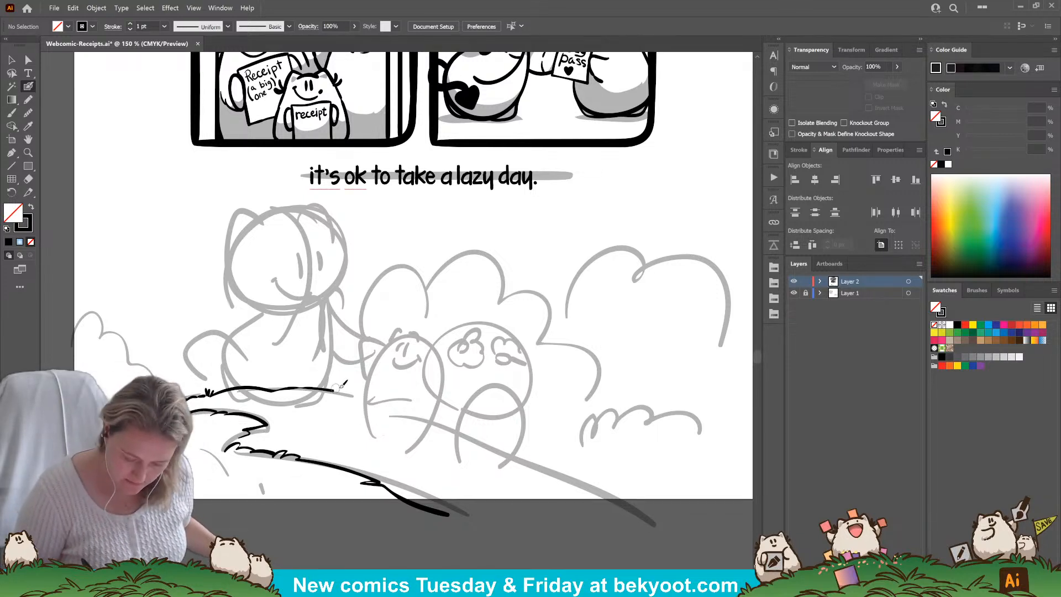
Extend the ground line past the smaller characters as a jagged path edge with a grass tuft, running down beyond the page's lower edge.
mouse_move(364, 393)
left_mouse_down()
mouse_move(430, 414)
mouse_move(436, 439)
mouse_move(485, 441)
mouse_move(688, 514)
left_mouse_up()
left_click_drag(483, 532, 406, 487)
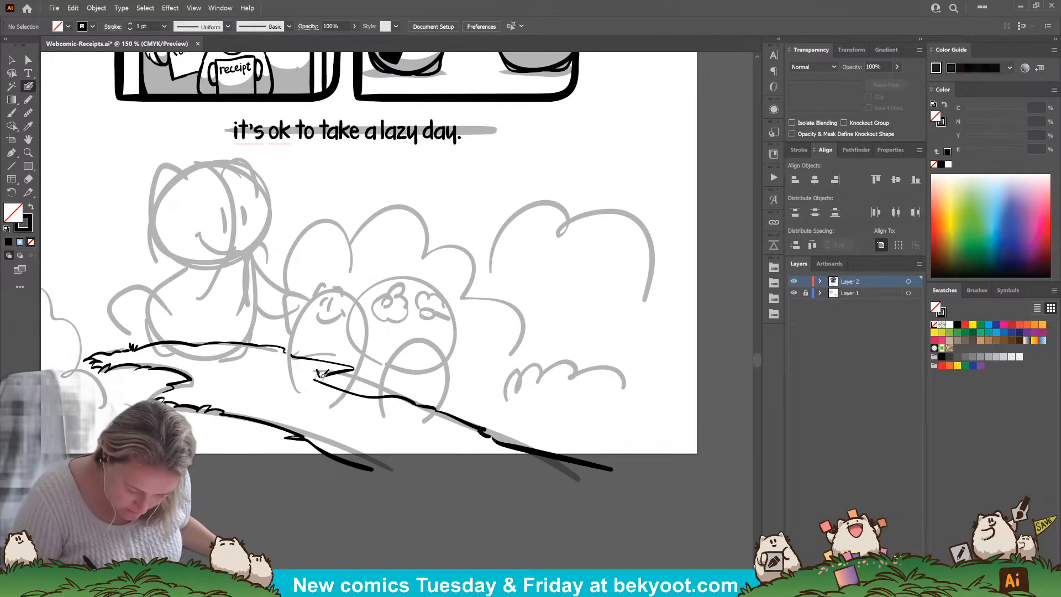
left_click_drag(322, 377, 314, 379)
left_click_drag(430, 483, 412, 477)
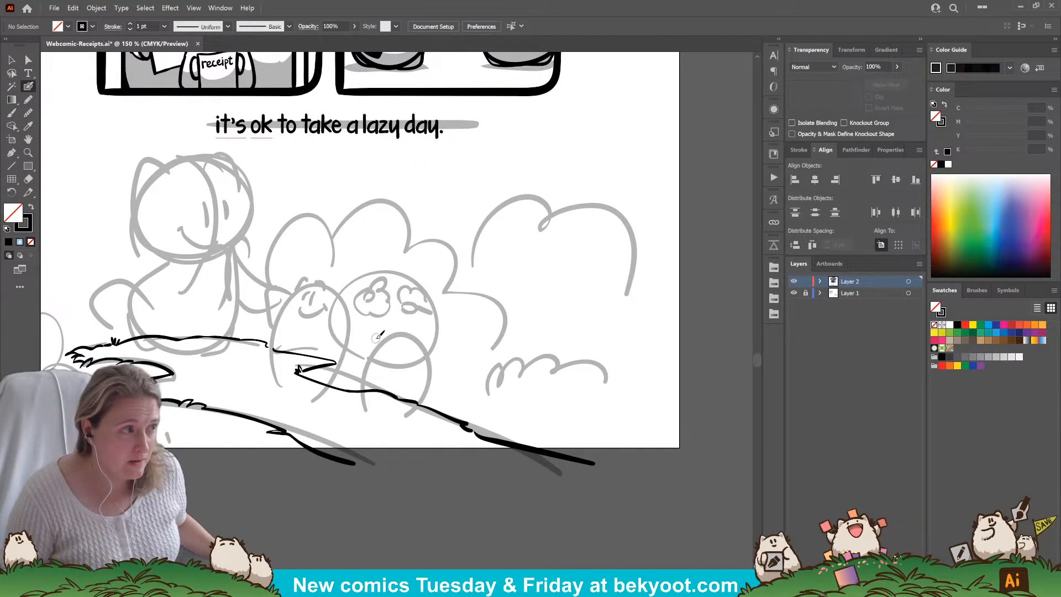
left_click_drag(380, 390, 455, 372)
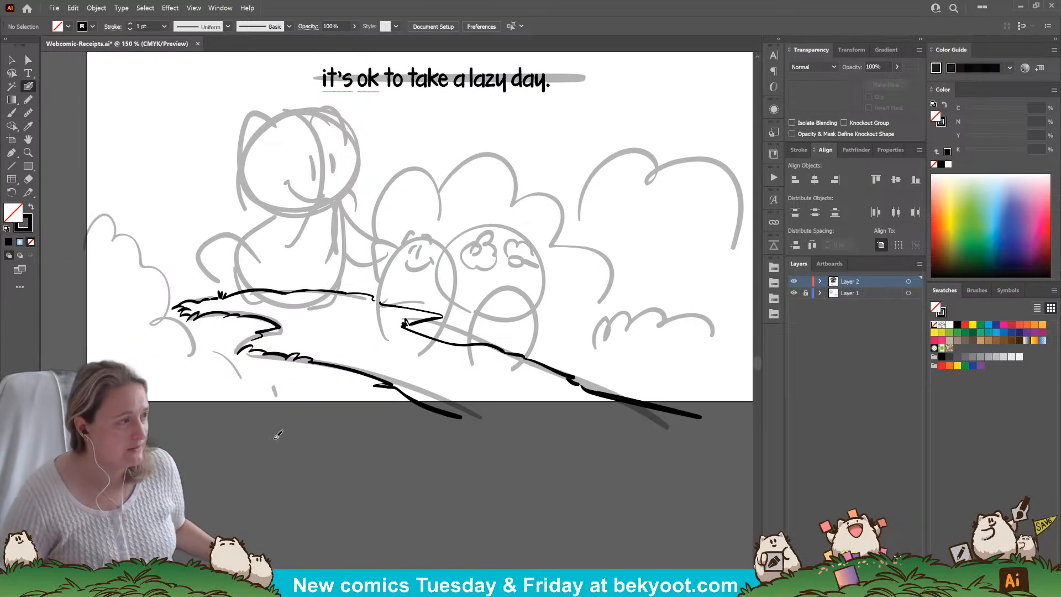
left_click_drag(438, 458, 337, 463)
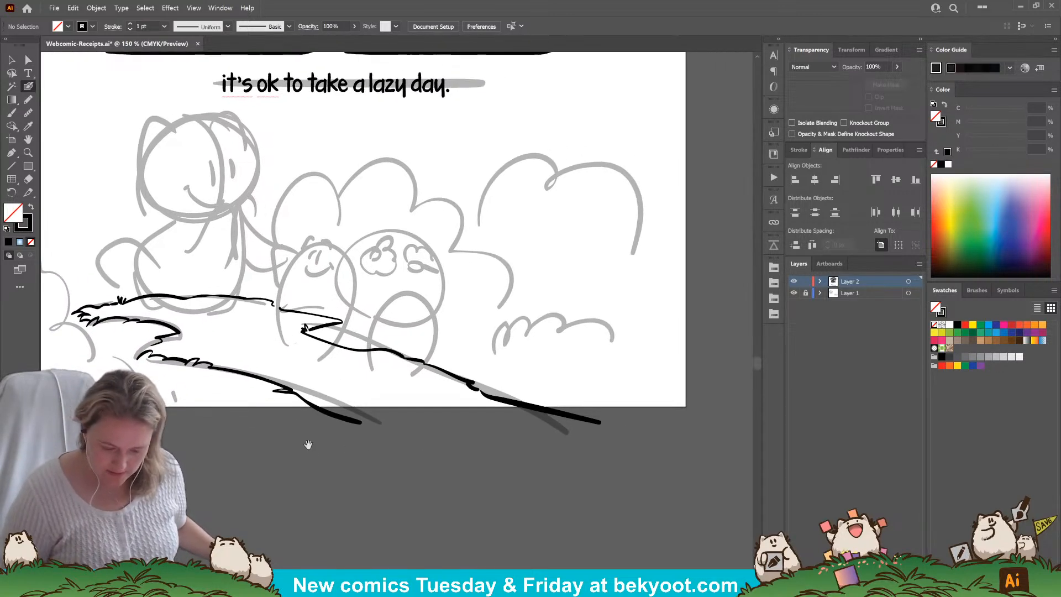
Delete the path's upper edge strokes past the smaller characters, including the short end piece beside the larger character.
left_click(296, 319, "ctrl")
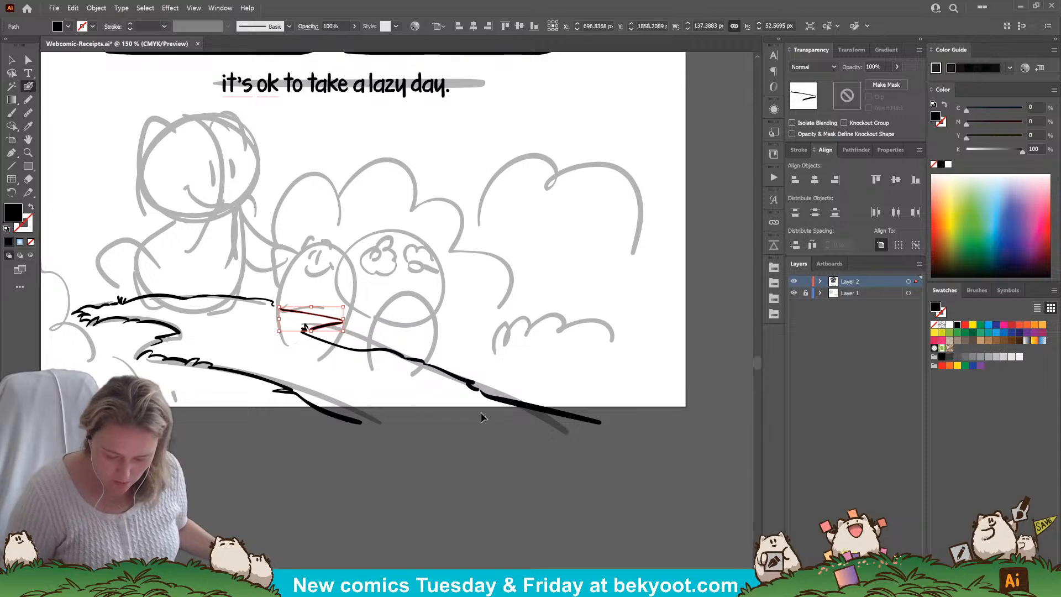
left_click(462, 389, "ctrl+shift")
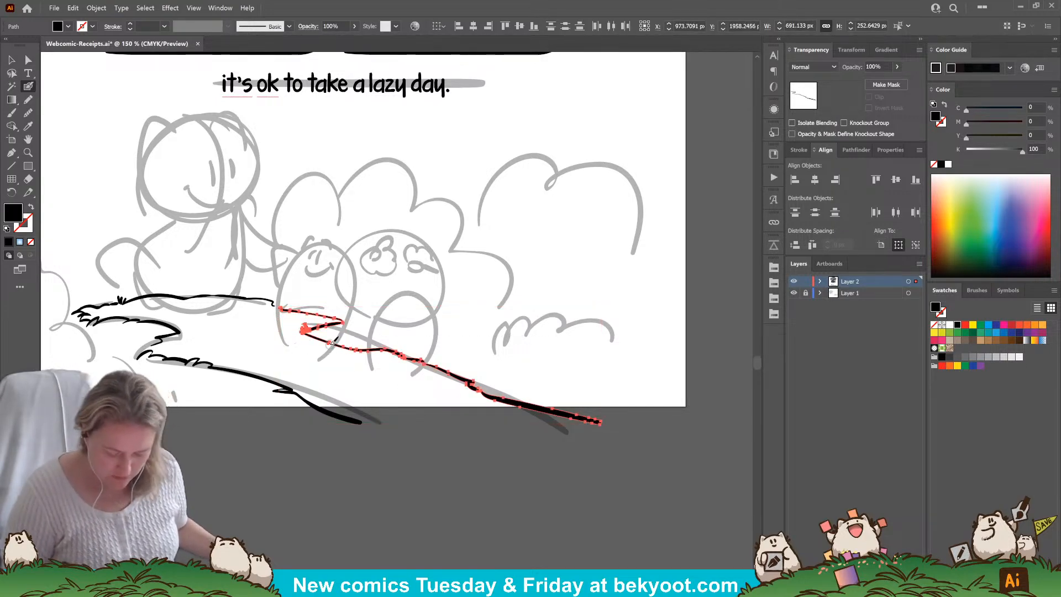
key("Delete")
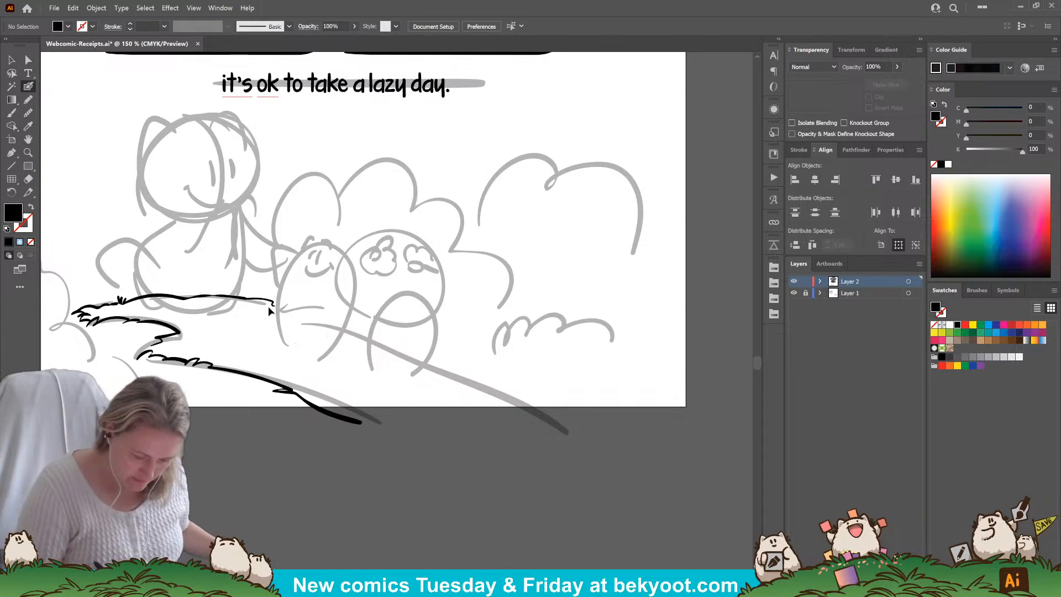
left_click_drag(243, 298, 275, 302)
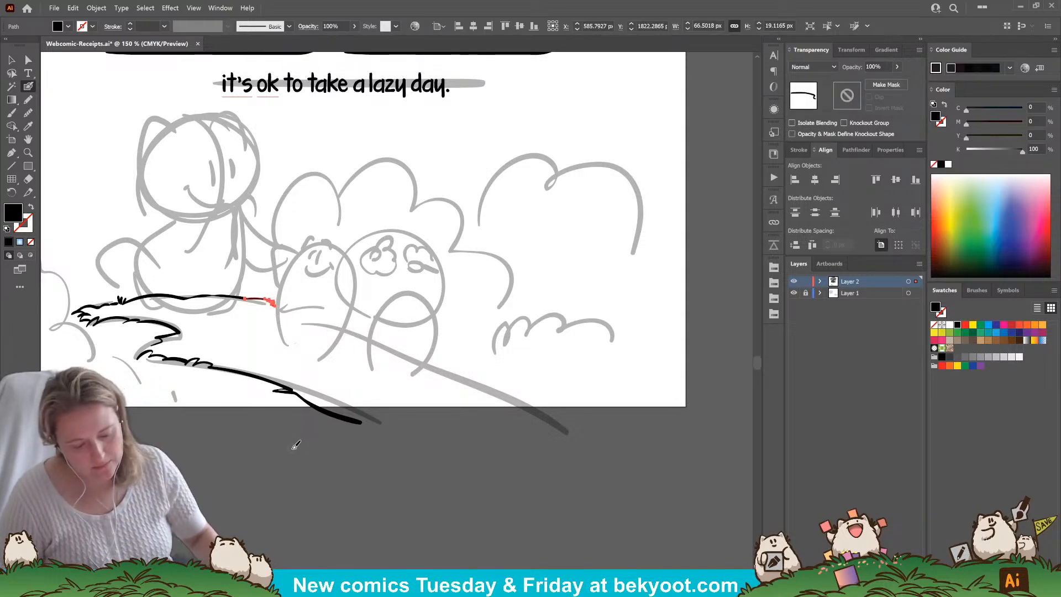
key("ctrl+z")
Group the remaining inked ground and path strokes and open the group in isolation.
key("v")
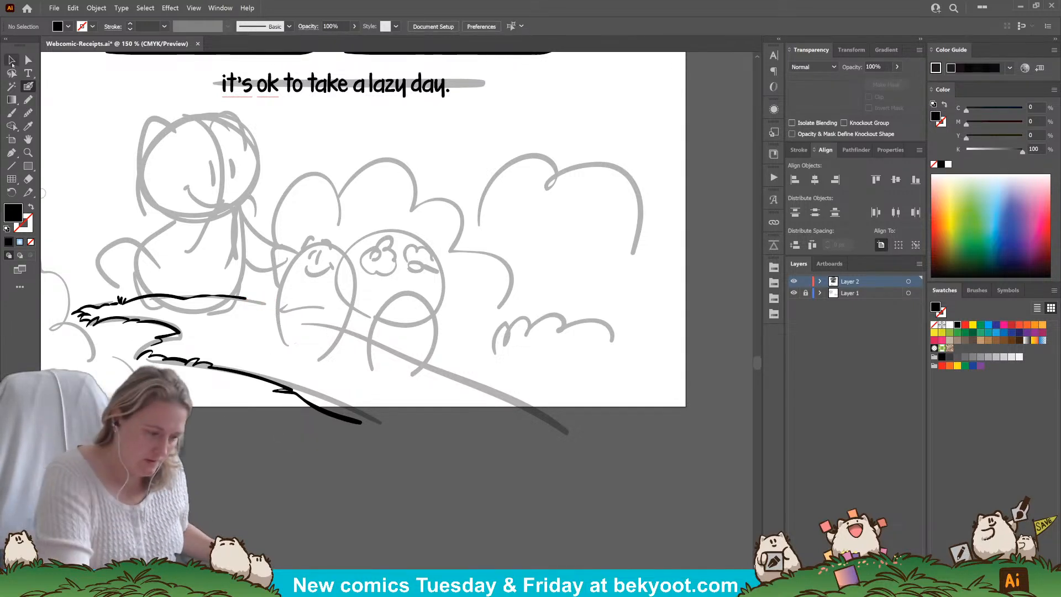
left_click_drag(71, 243, 266, 382)
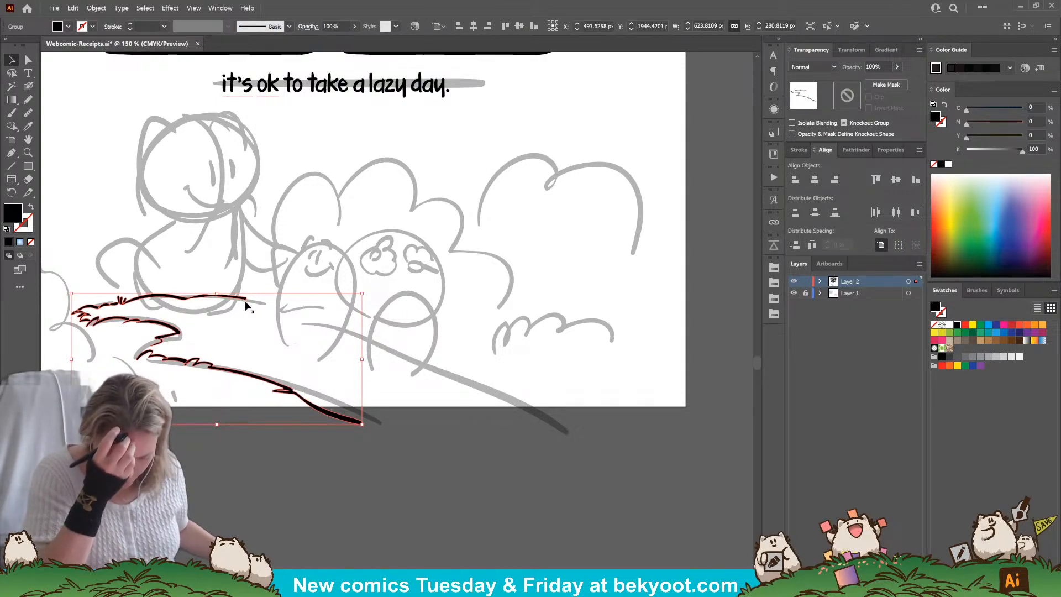
double_click(171, 331)
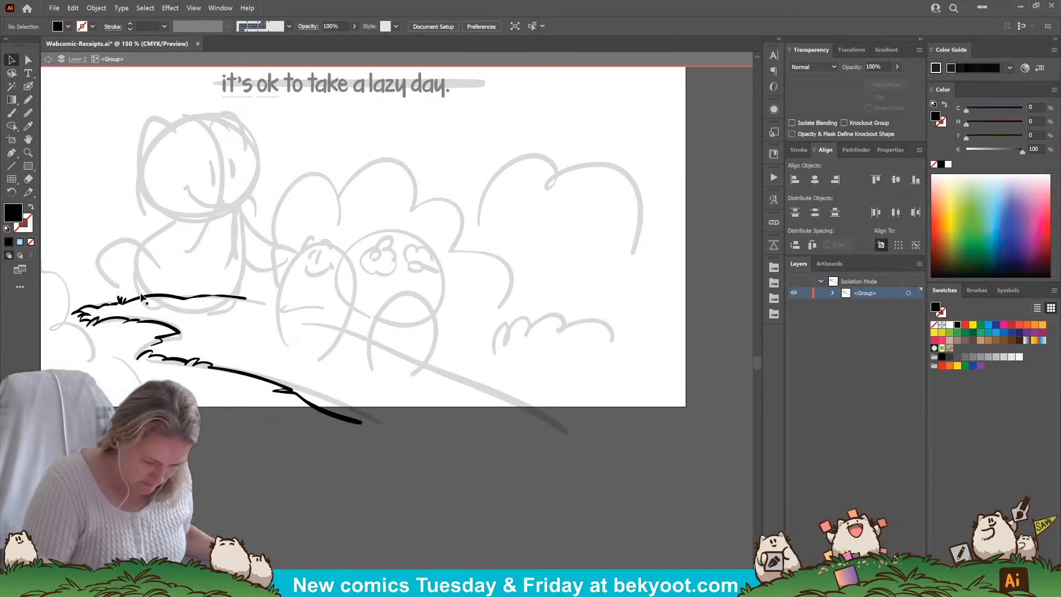
Extend the ground line's left end with a thin Blob Brush stroke and undo the extra grass strokes at the tuft.
key("shift+b")
left_click_drag(69, 304, 111, 298)
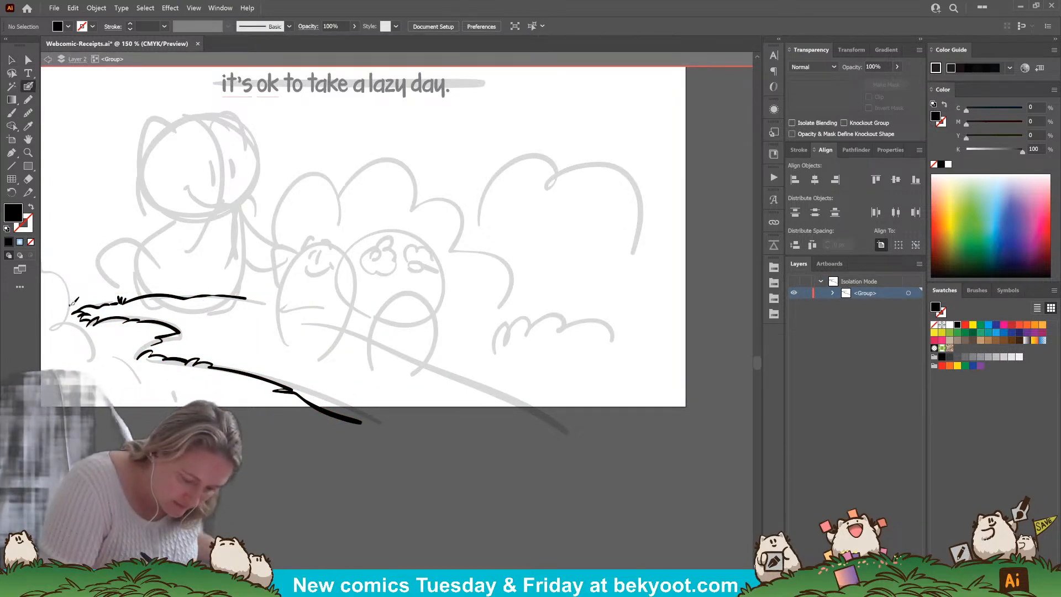
key("shift+x")
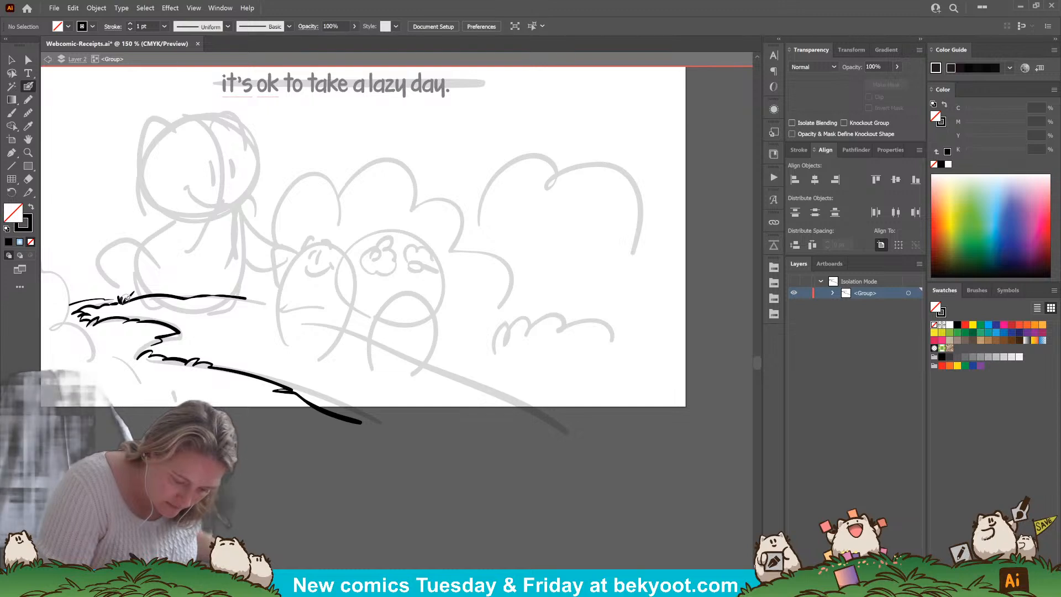
key("ctrl+z")
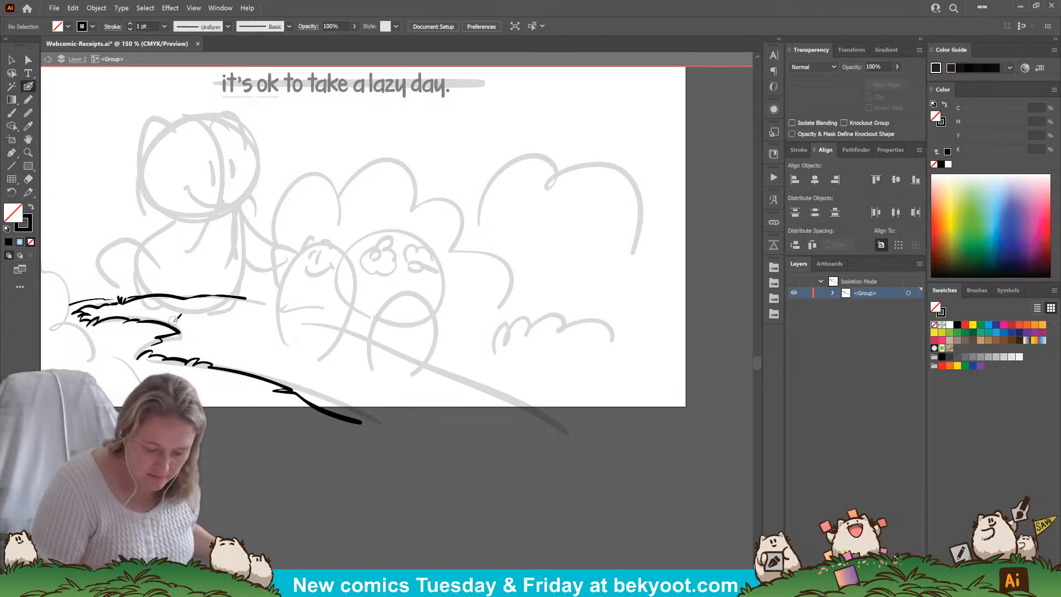
Ink the path's far edge with small grass blades at its bend and run it down beyond the page's lower edge.
left_click_drag(172, 320, 246, 335)
mouse_move(273, 334)
left_mouse_down()
mouse_move(383, 342)
mouse_move(361, 291)
mouse_move(366, 306)
mouse_move(346, 303)
mouse_move(360, 312)
mouse_move(310, 329)
mouse_move(406, 346)
mouse_move(609, 425)
left_mouse_up()
key("ctrl+z")
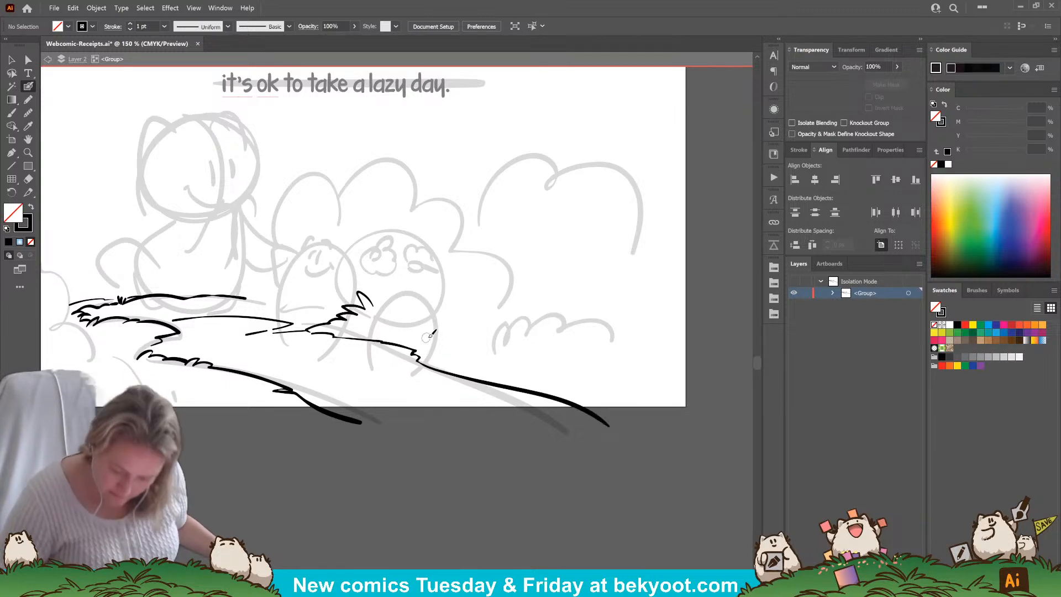
Ink a bushy grass clump beside the path's far edge and a small tuft next to the larger character.
mouse_move(485, 327)
left_mouse_down()
mouse_move(482, 312)
mouse_move(486, 328)
mouse_move(474, 321)
mouse_move(448, 346)
mouse_move(418, 351)
left_mouse_up()
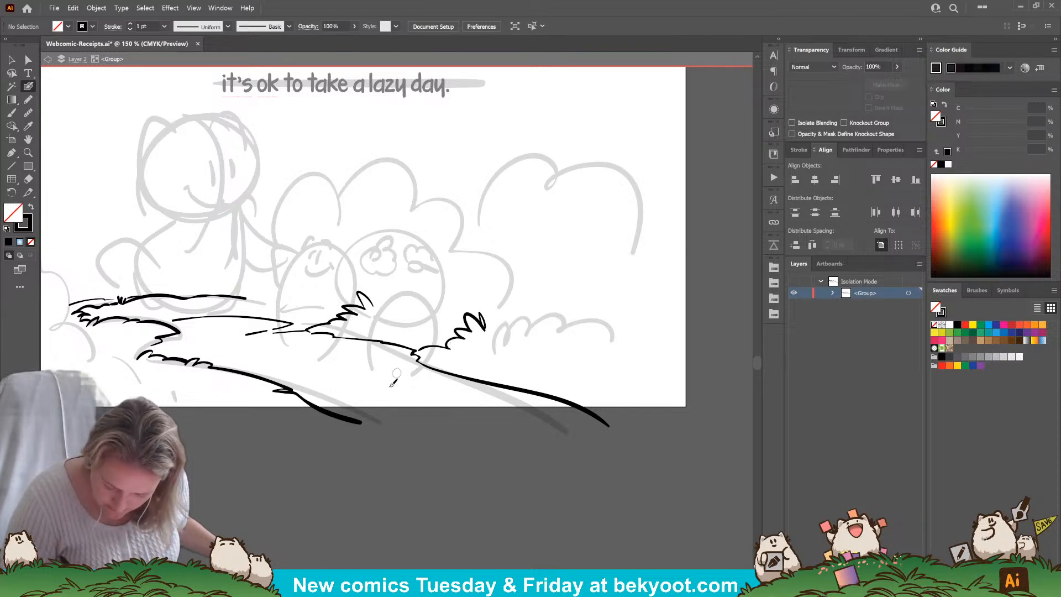
mouse_move(490, 330)
left_mouse_down()
mouse_move(504, 310)
mouse_move(523, 337)
left_mouse_up()
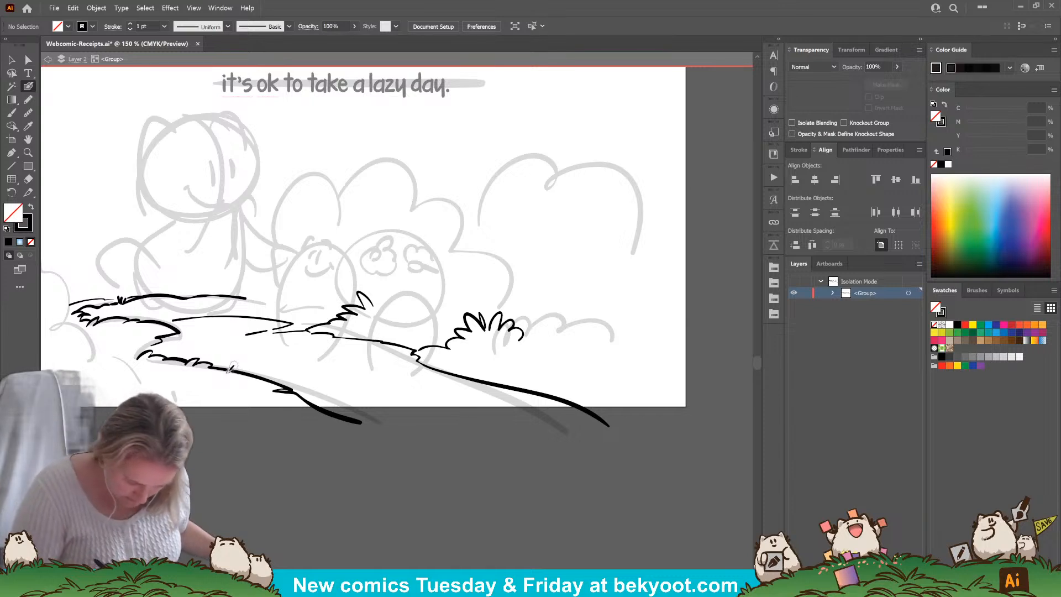
left_click_drag(389, 424, 425, 458)
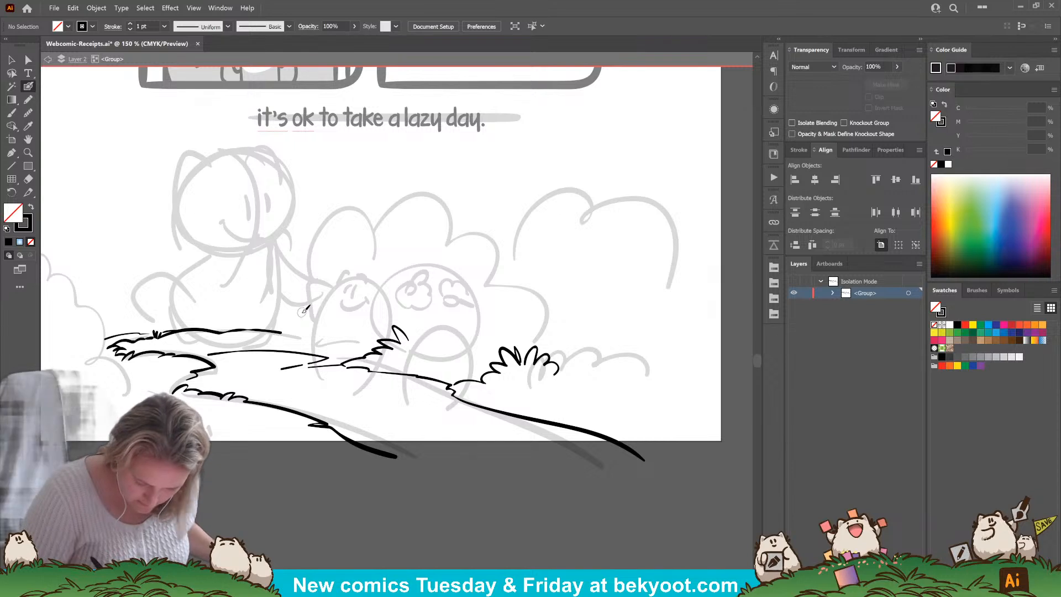
mouse_move(295, 306)
left_mouse_down()
mouse_move(280, 335)
mouse_move(353, 359)
left_mouse_up()
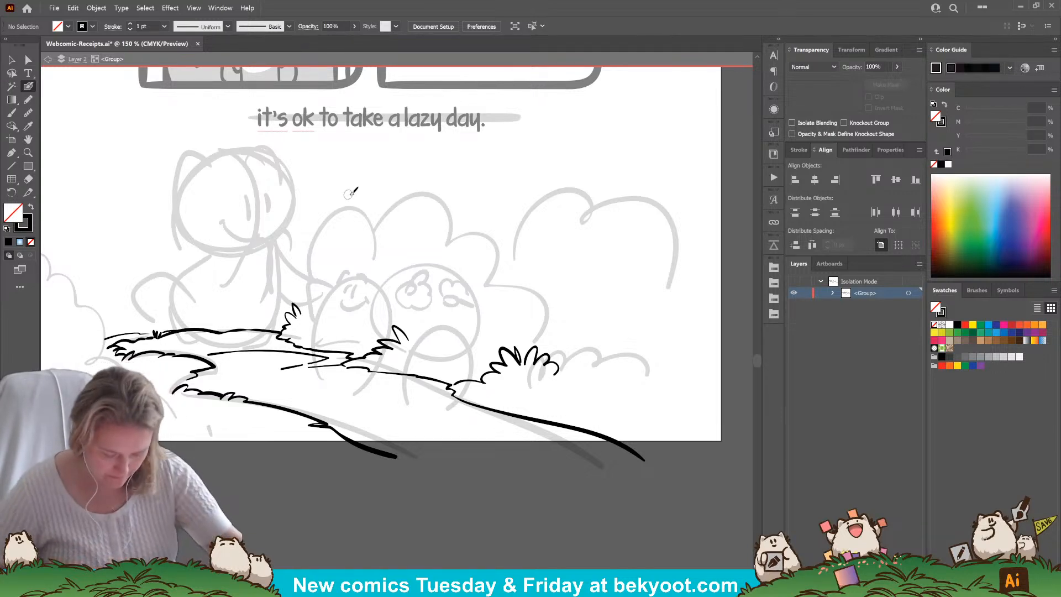
Ink a leafy bush outline from the page's left margin stepping down to the start of the ground line.
left_click_drag(227, 468, 387, 474)
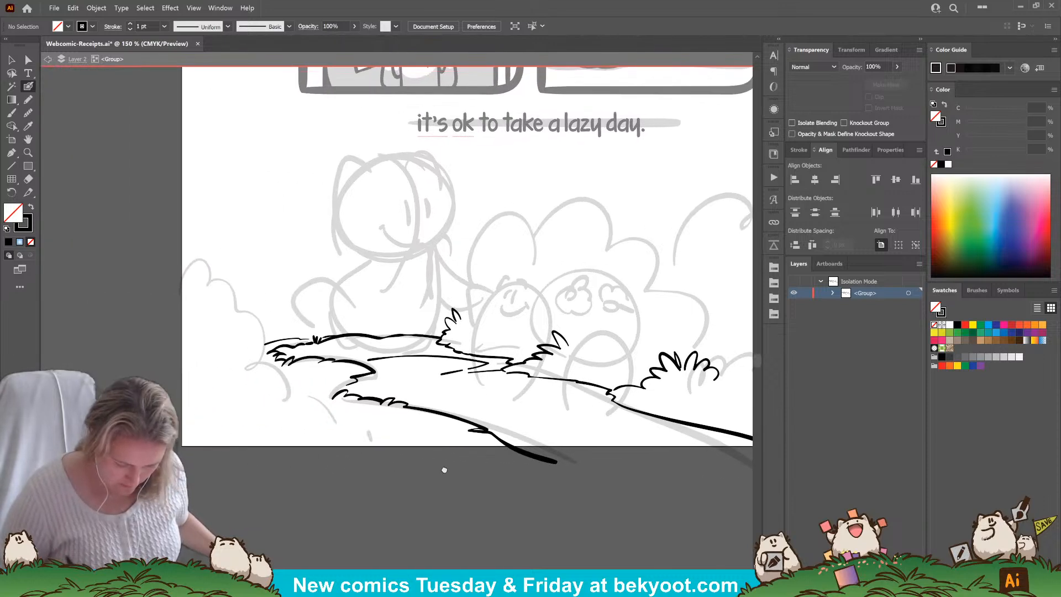
mouse_move(183, 278)
left_mouse_down()
mouse_move(194, 254)
mouse_move(208, 291)
mouse_move(243, 307)
mouse_move(251, 299)
mouse_move(264, 345)
left_mouse_up()
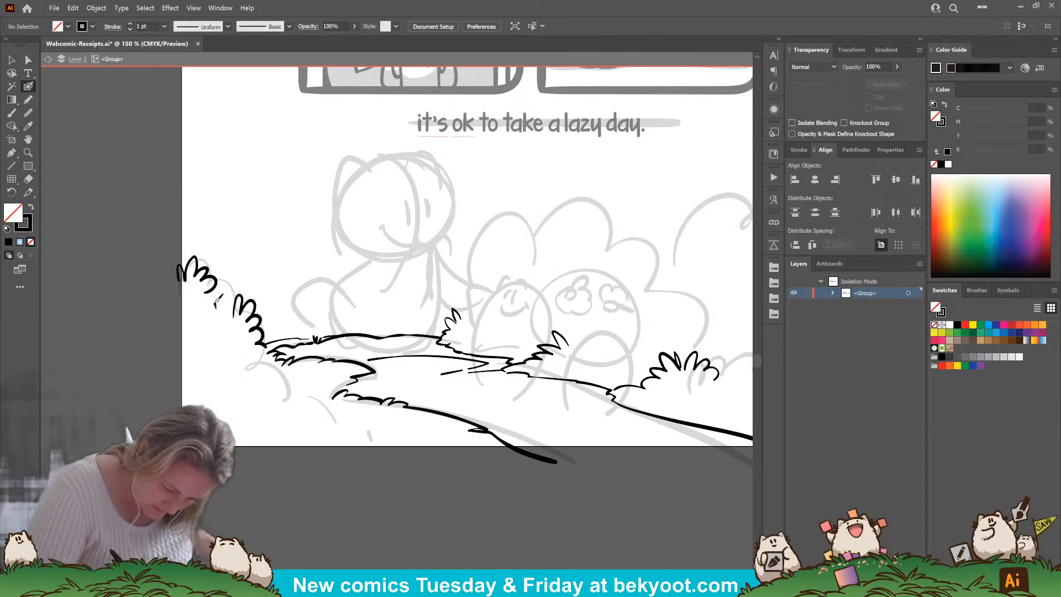
mouse_move(234, 312)
left_mouse_down()
mouse_move(209, 257)
mouse_move(216, 301)
left_mouse_up()
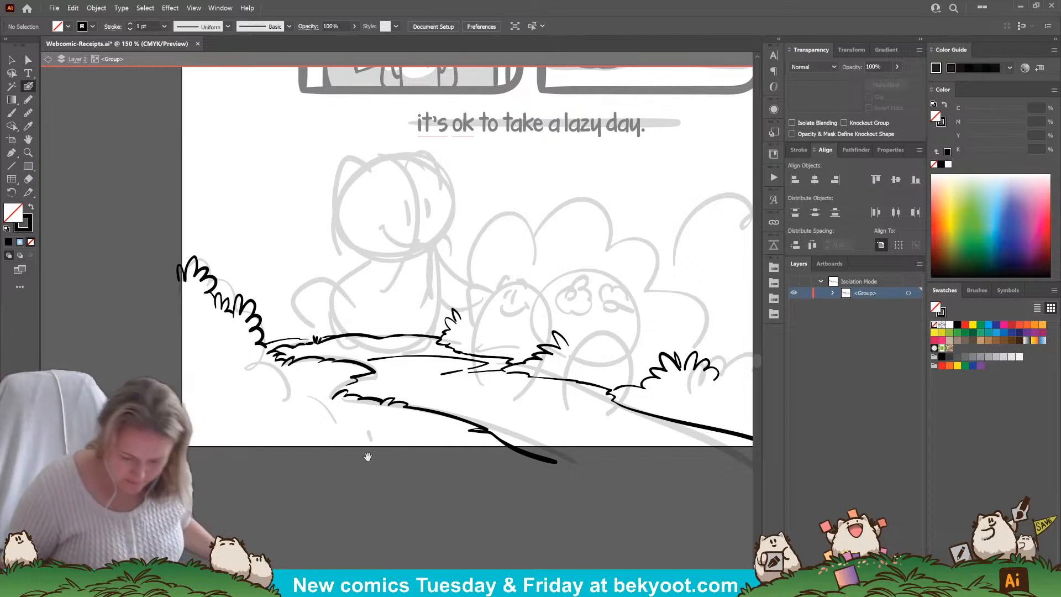
Ink a lower row of grass beneath the left bush and a tuft where the near path edge begins.
left_click_drag(350, 445, 357, 456)
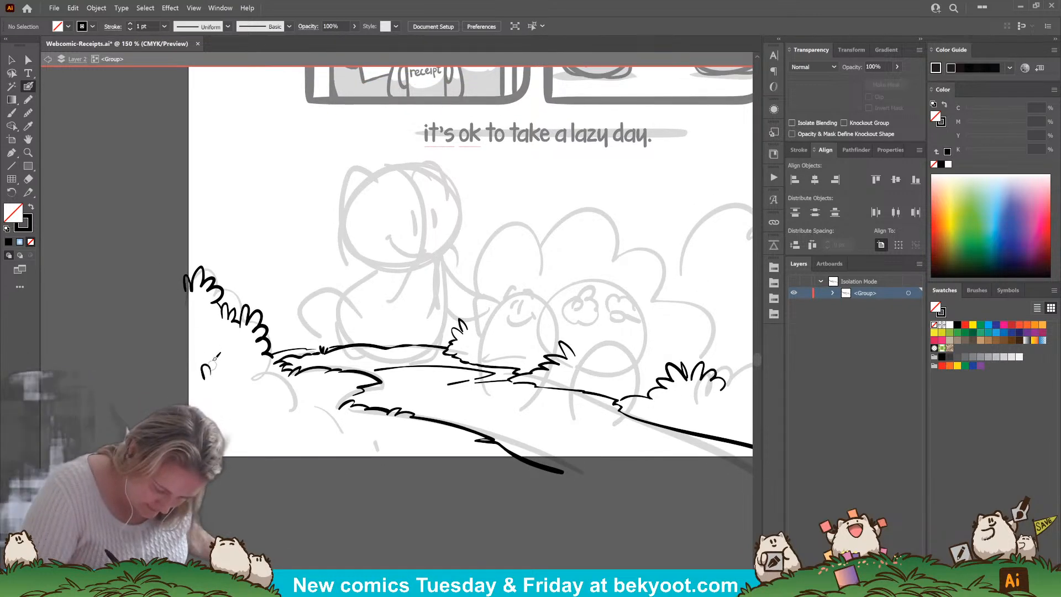
key("ctrl+z")
mouse_move(204, 367)
left_mouse_down()
mouse_move(236, 348)
mouse_move(279, 366)
left_mouse_up()
left_click_drag(203, 367, 183, 365)
left_click_drag(368, 476, 282, 474)
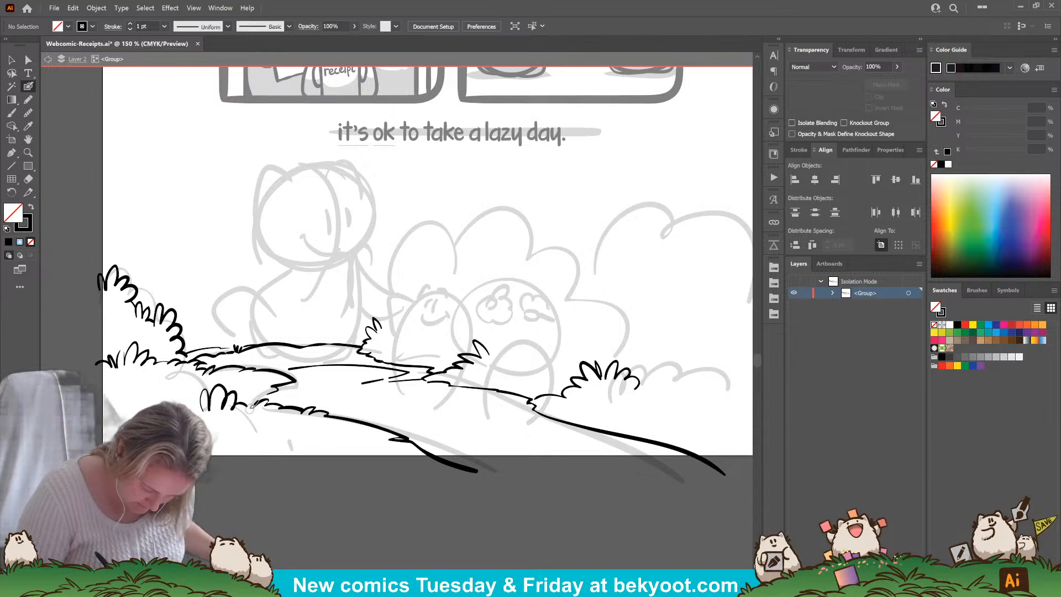
Outline a five-petalled flower over the sketched round bush behind the smaller characters.
mouse_move(327, 494)
left_mouse_down()
mouse_move(236, 516)
mouse_move(274, 525)
left_mouse_up()
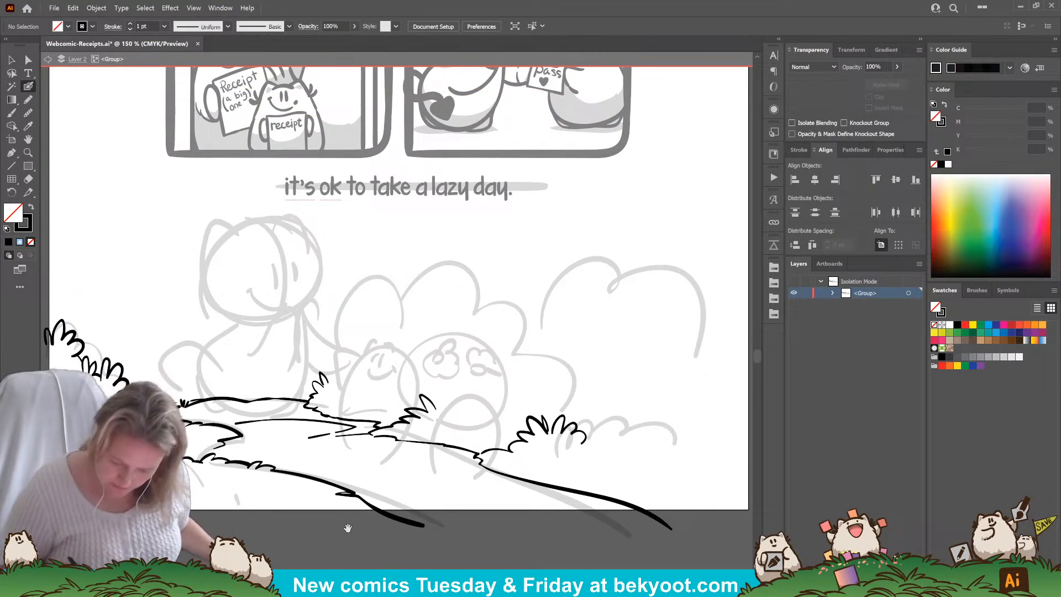
left_click_drag(387, 457, 366, 483)
left_click_drag(403, 518, 386, 509)
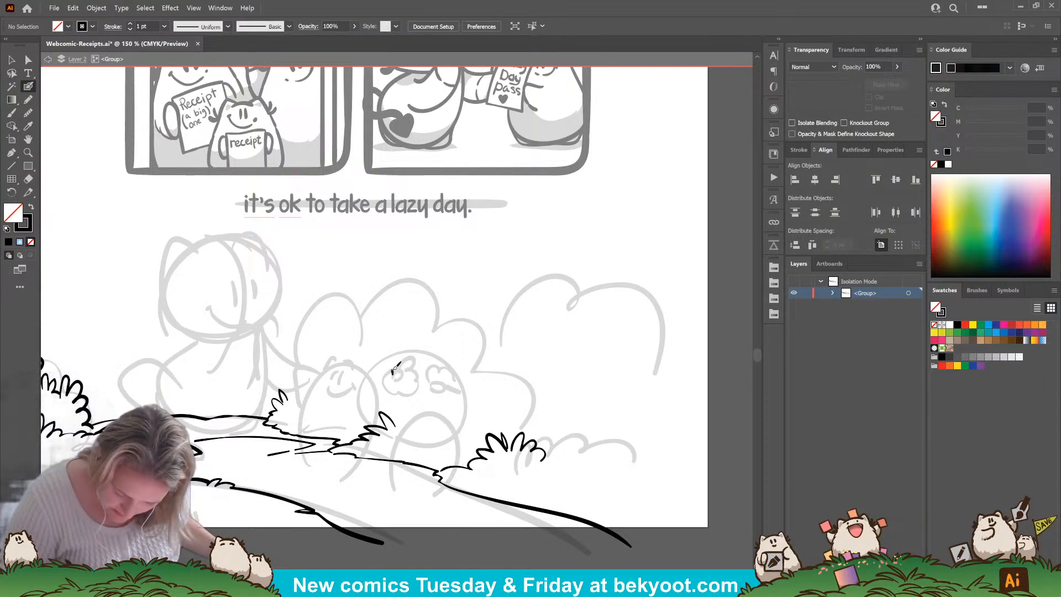
left_click_drag(392, 374, 411, 369)
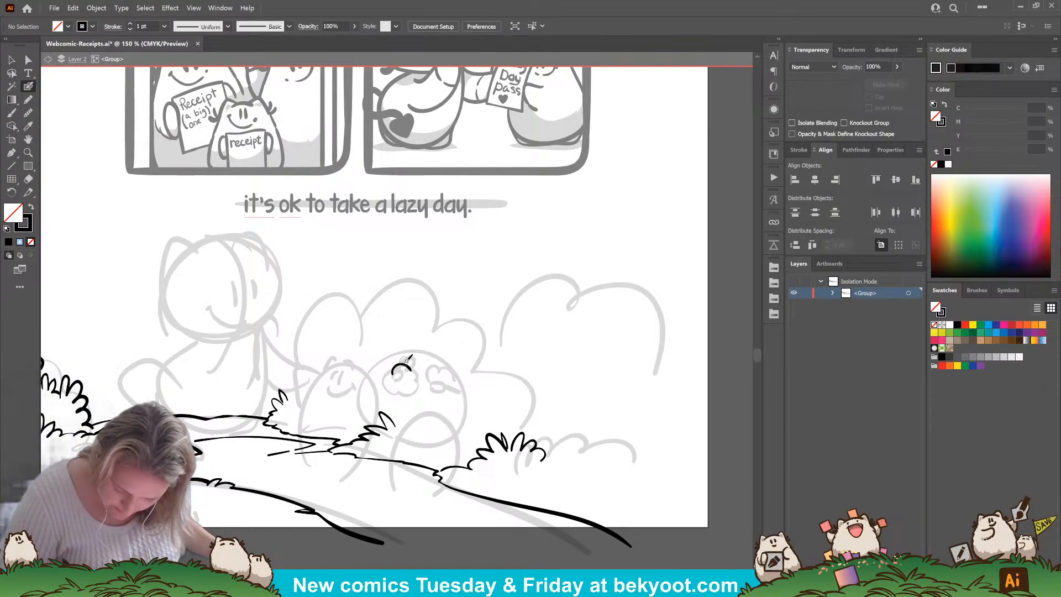
left_click_drag(427, 350, 424, 382)
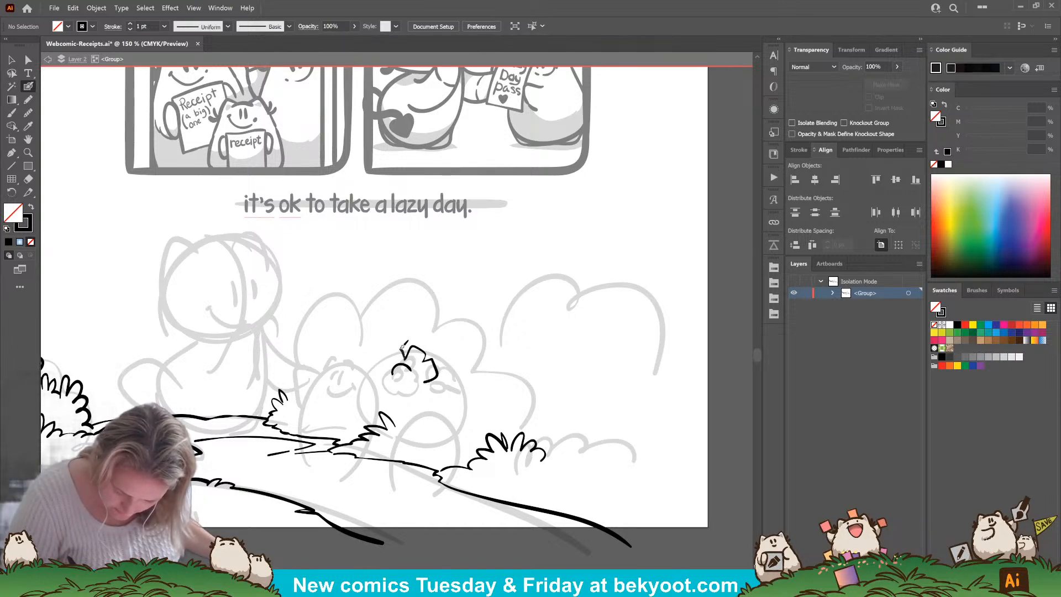
mouse_move(389, 349)
left_mouse_down()
mouse_move(377, 367)
mouse_move(385, 378)
left_mouse_up()
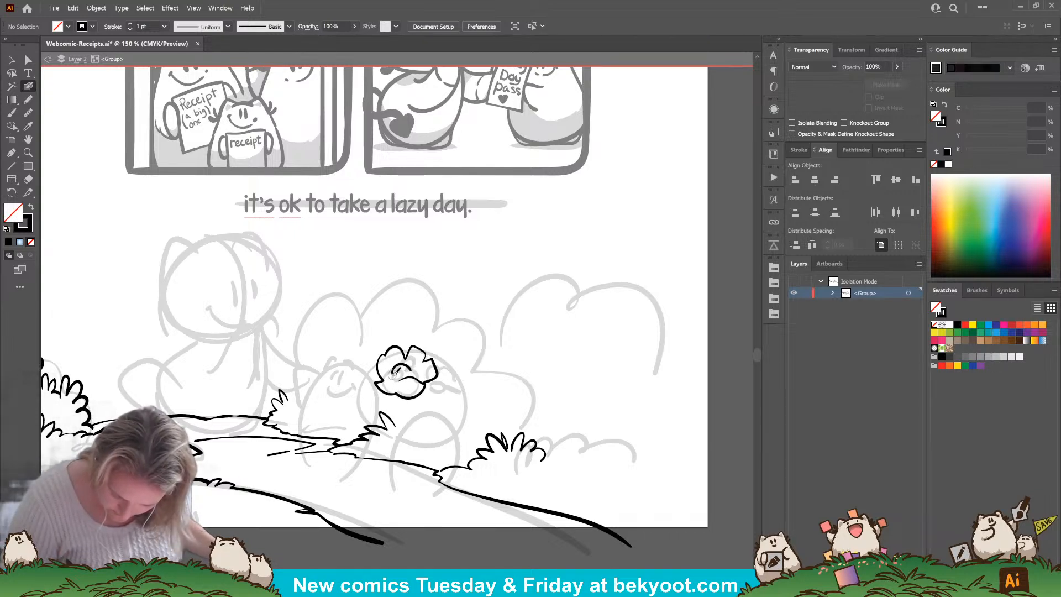
Rework the flower's middle into a round centre with small marks, undoing the misplaced strokes and restoring the black stroke without fill.
left_click_drag(402, 374, 412, 371)
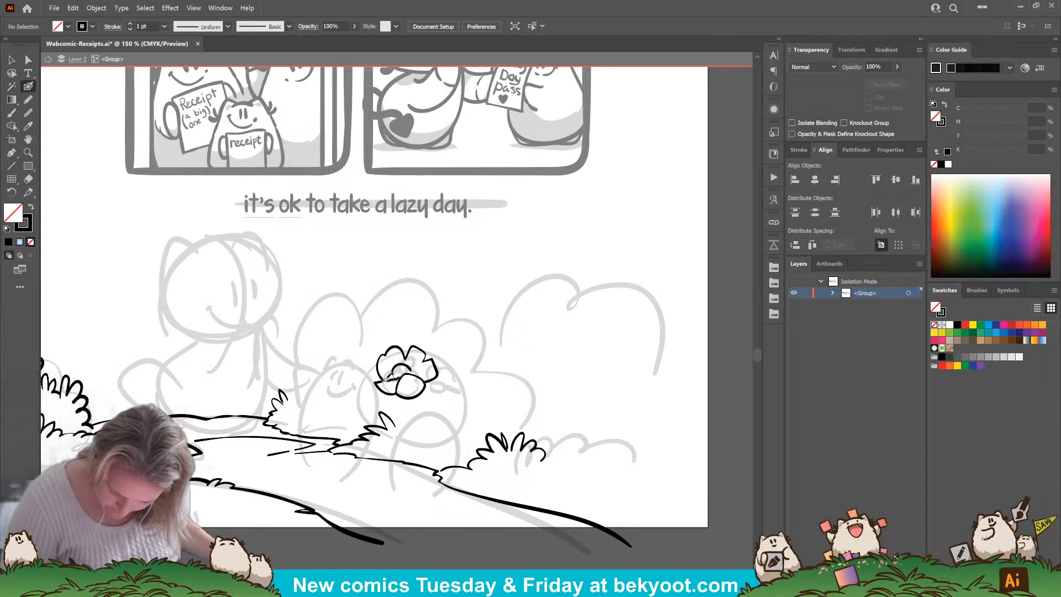
mouse_move(385, 380)
left_mouse_down()
mouse_move(405, 365)
mouse_move(399, 375)
left_mouse_up()
key("ctrl+z")
key("ctrl+z")
key("ctrl+shift+a")
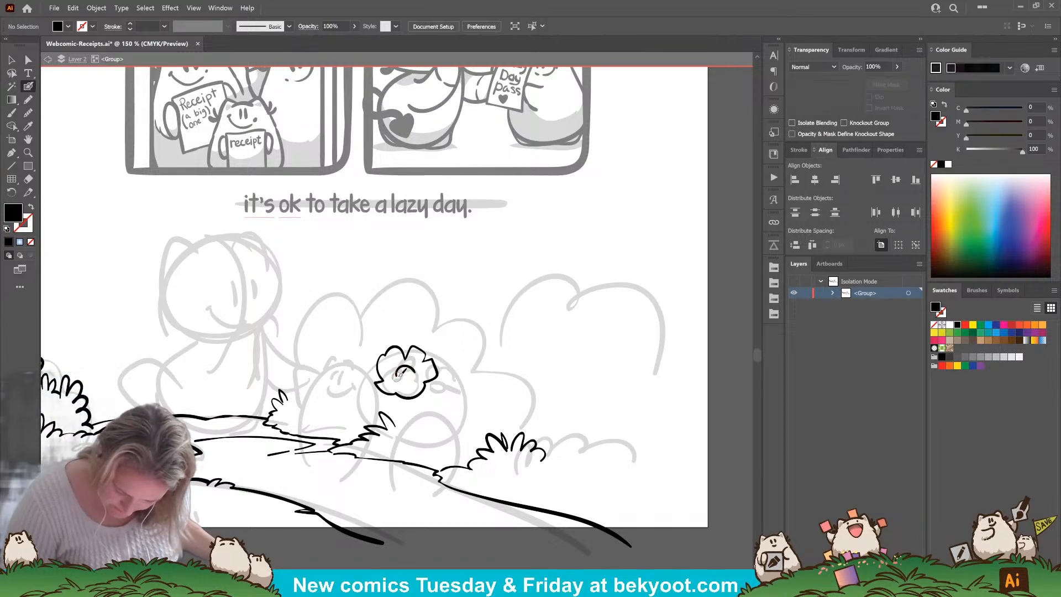
key("shift+x")
left_click_drag(399, 378, 407, 377)
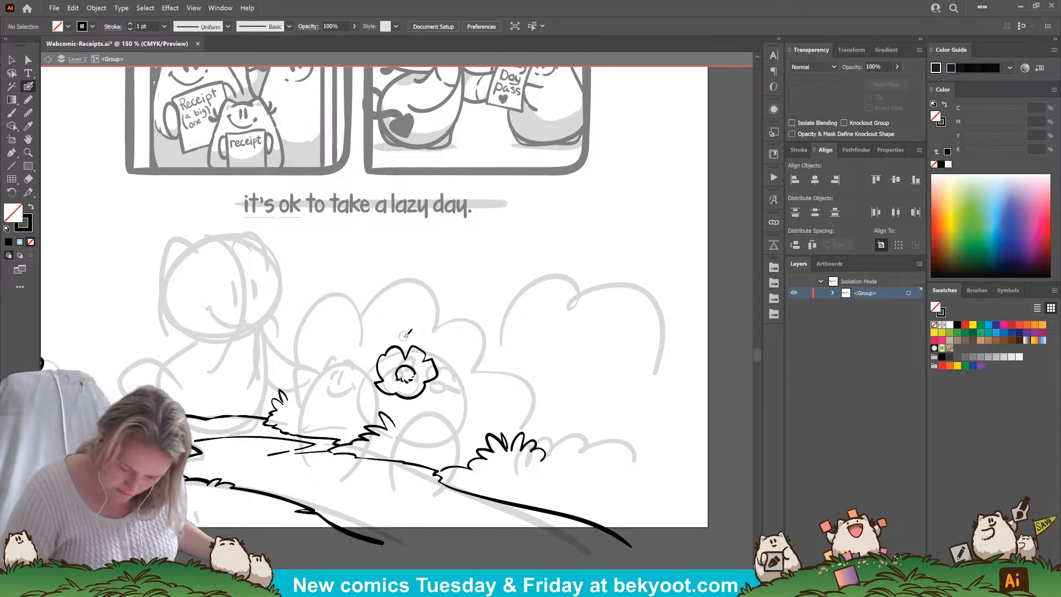
Ink a second petalled flower partly behind the first and a half-open bud beside the pair.
mouse_move(425, 317)
left_mouse_down()
mouse_move(409, 343)
mouse_move(389, 332)
mouse_move(387, 346)
left_mouse_up()
key("ctrl+z")
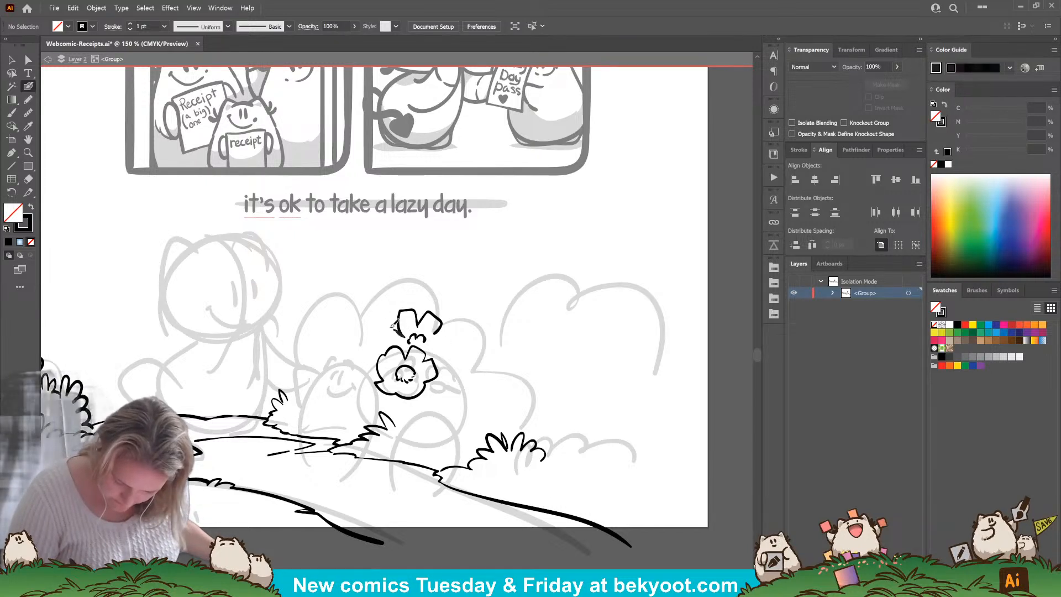
left_click_drag(381, 344, 385, 347)
key("ctrl+z")
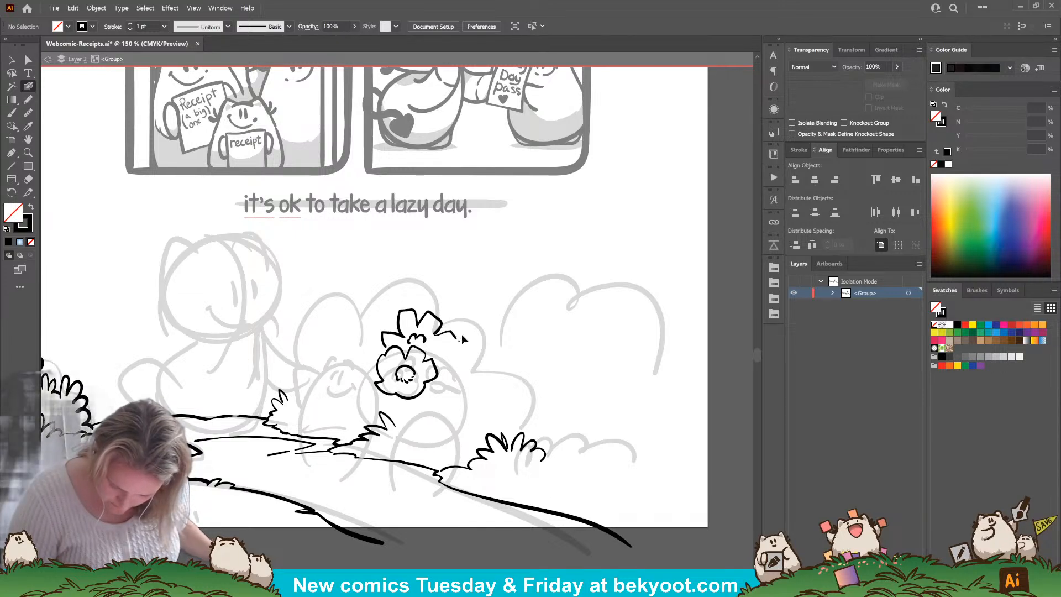
mouse_move(455, 346)
left_mouse_down()
mouse_move(439, 364)
mouse_move(424, 342)
left_mouse_up()
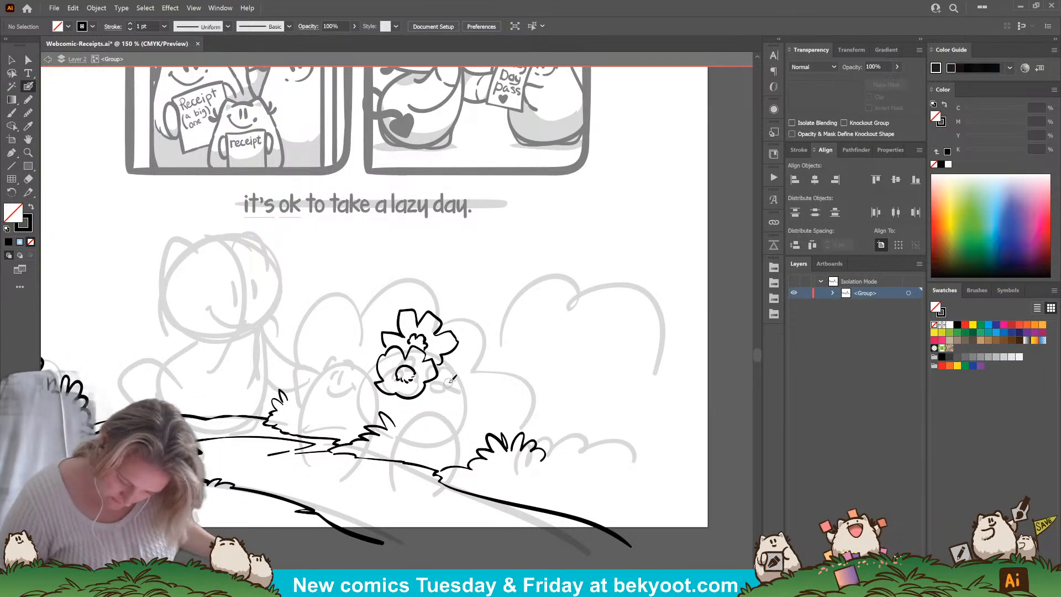
mouse_move(451, 363)
left_mouse_down()
mouse_move(476, 362)
mouse_move(458, 363)
mouse_move(475, 351)
mouse_move(447, 369)
mouse_move(473, 358)
mouse_move(461, 382)
left_mouse_up()
key("ctrl+z")
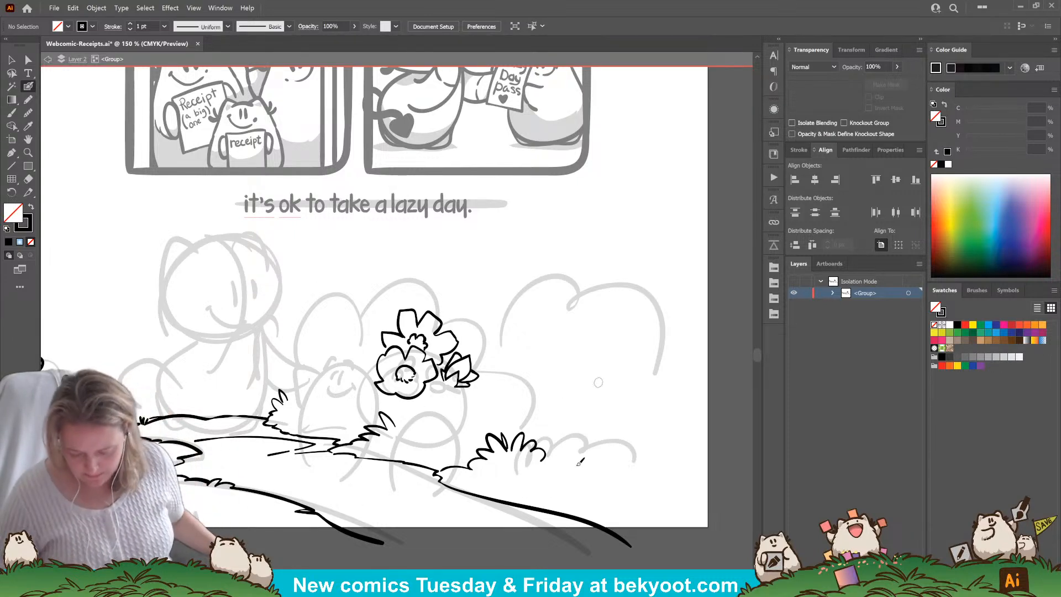
Ink the grassy bushes towards the page's right margin, with a taller clump behind and a low grass row in front.
left_click_drag(538, 508, 427, 480)
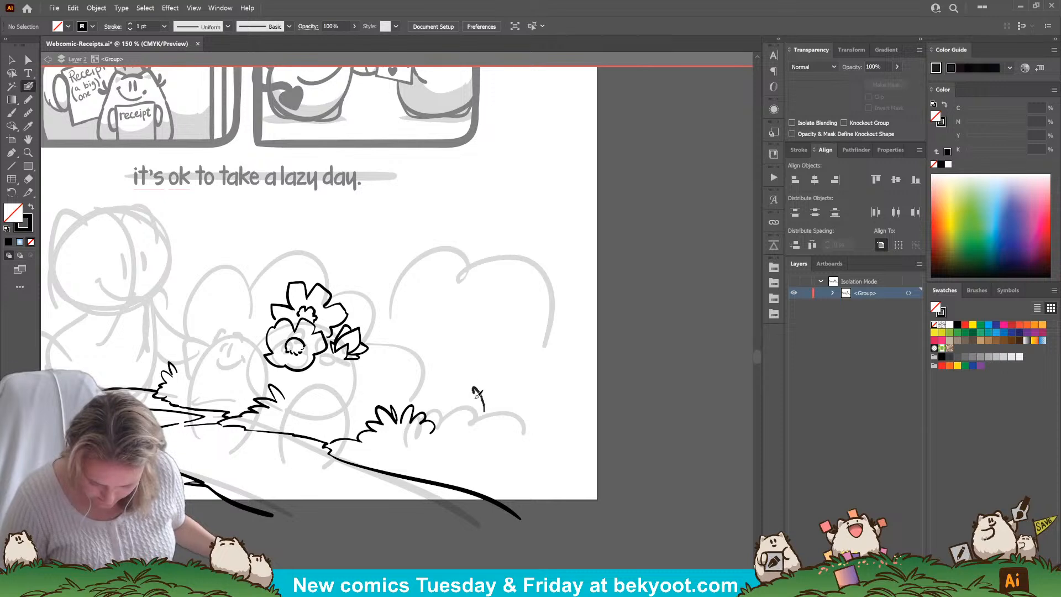
mouse_move(474, 390)
left_mouse_down()
mouse_move(456, 411)
mouse_move(480, 387)
left_mouse_up()
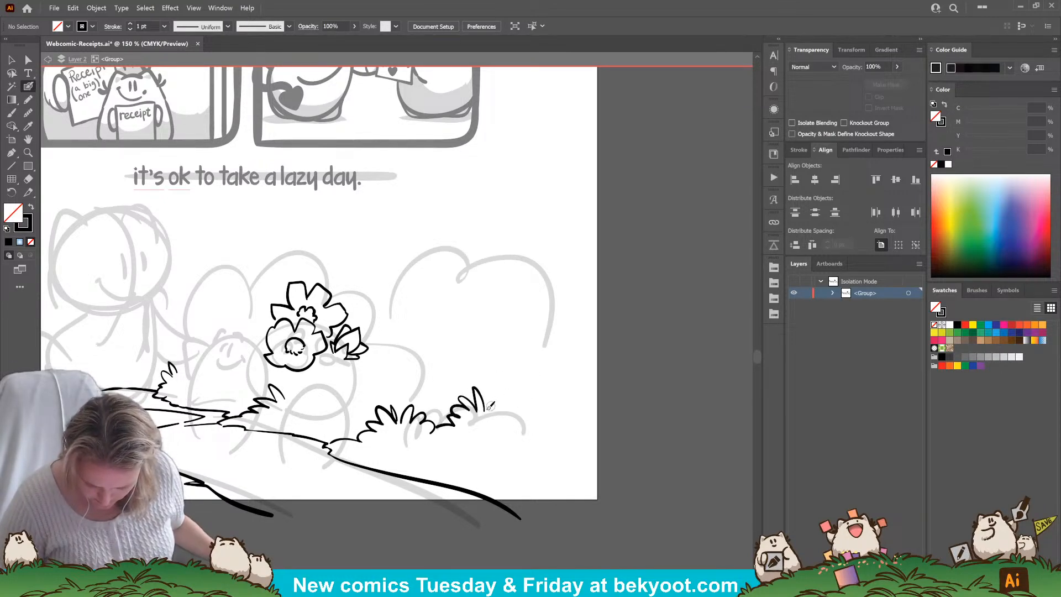
mouse_move(486, 409)
left_mouse_down()
mouse_move(509, 394)
mouse_move(514, 408)
mouse_move(555, 422)
left_mouse_up()
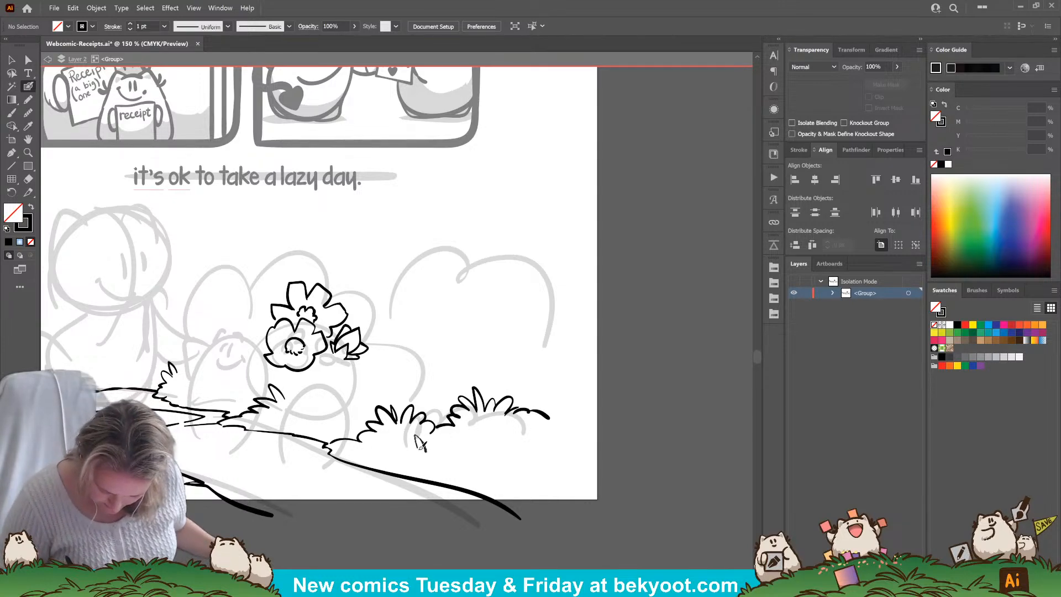
left_click_drag(418, 448, 379, 459)
mouse_move(427, 452)
left_mouse_down()
mouse_move(436, 443)
mouse_move(500, 454)
left_mouse_up()
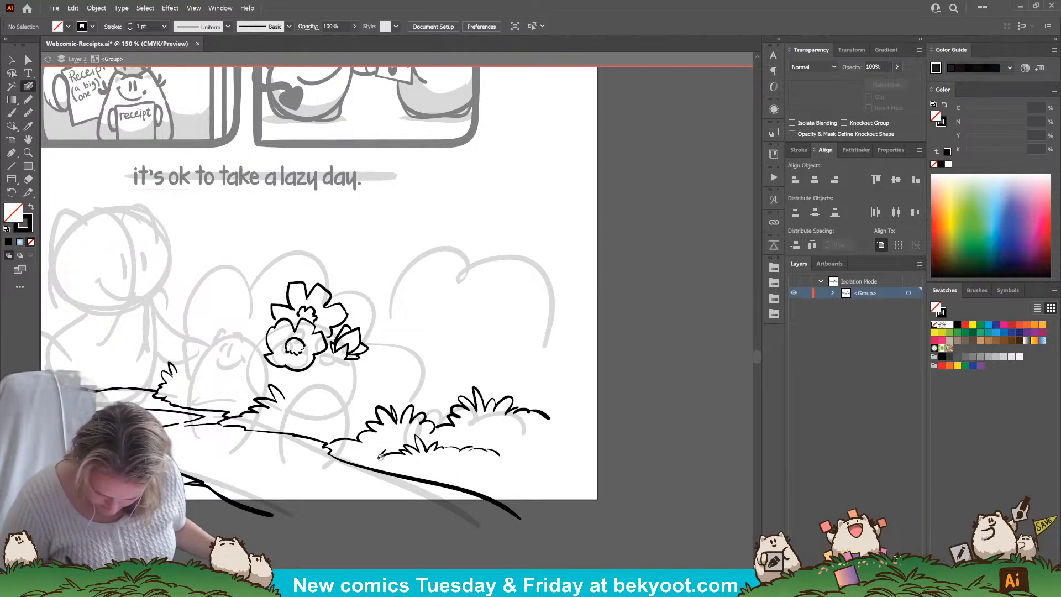
left_click_drag(380, 455, 354, 460)
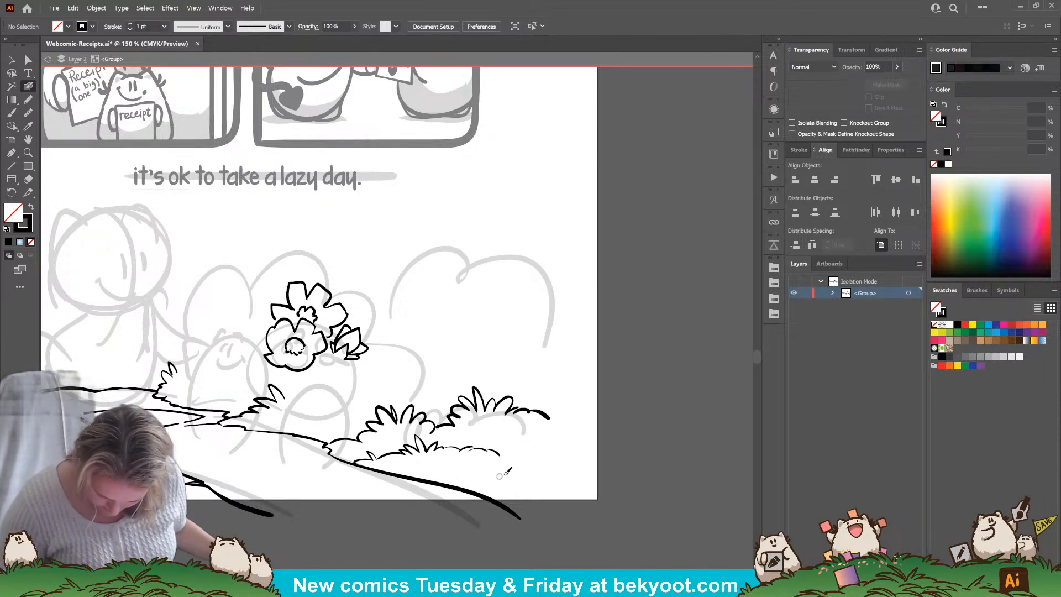
Replace the far path edge's thick lower stretch with a thinner, ragged line running off the page's lower edge.
left_click(434, 486, "ctrl")
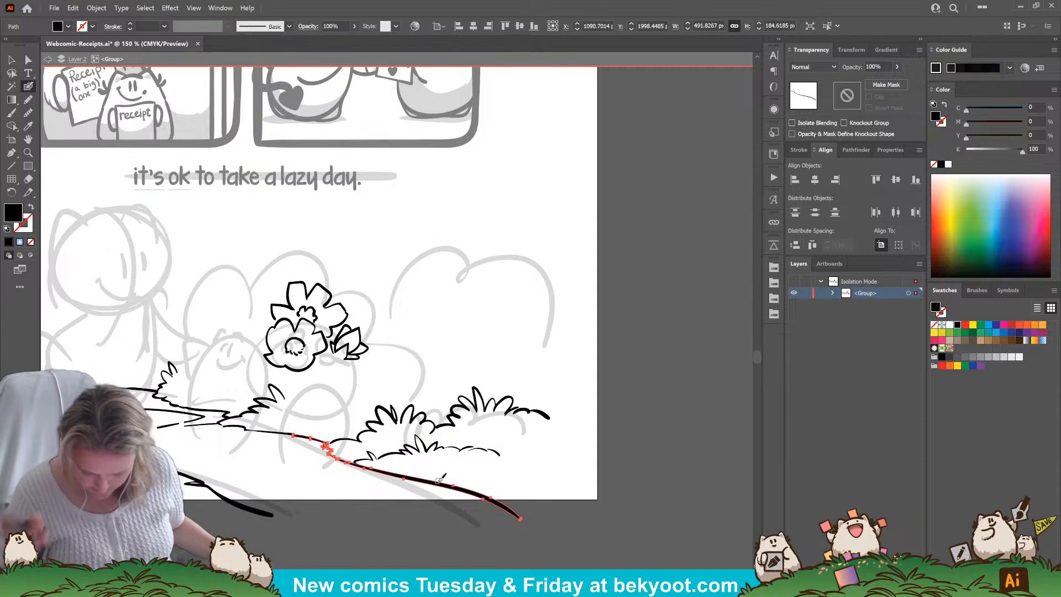
mouse_move(527, 517)
left_mouse_down()
mouse_move(373, 468)
mouse_move(469, 504)
left_mouse_up()
left_click(414, 522, "ctrl")
key("ctrl+z")
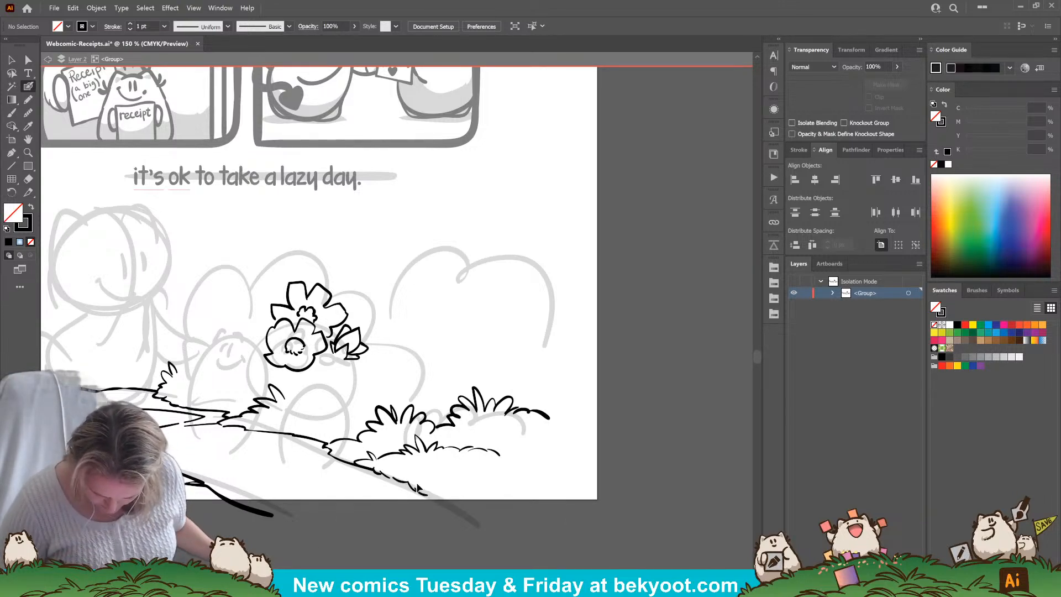
left_click_drag(391, 474, 485, 506)
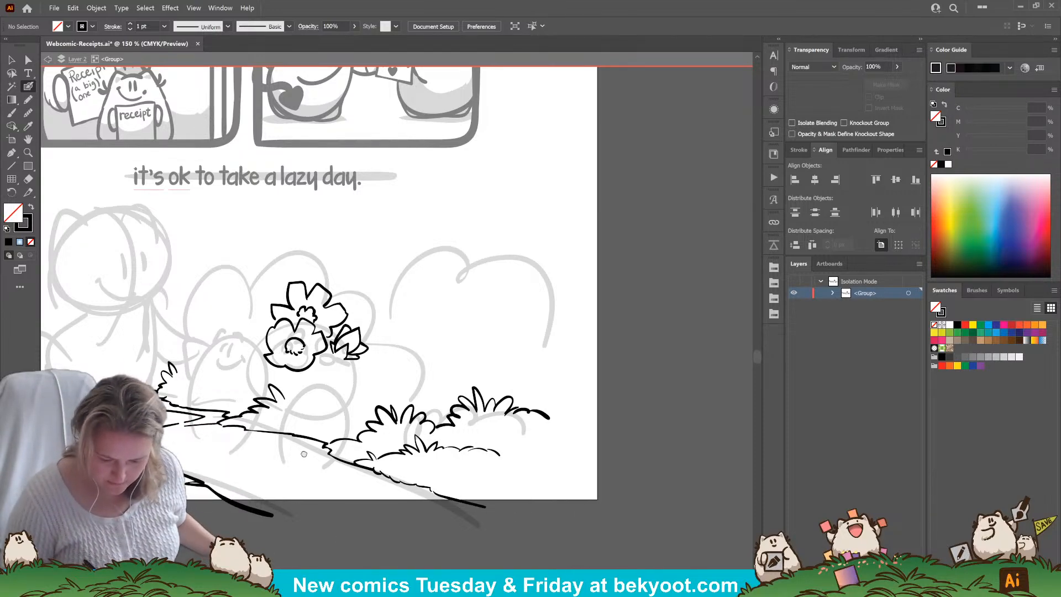
Ink the larger character's head as a thick rounded outline with the Blob Brush at 17 pt.
left_click_drag(350, 435, 529, 439)
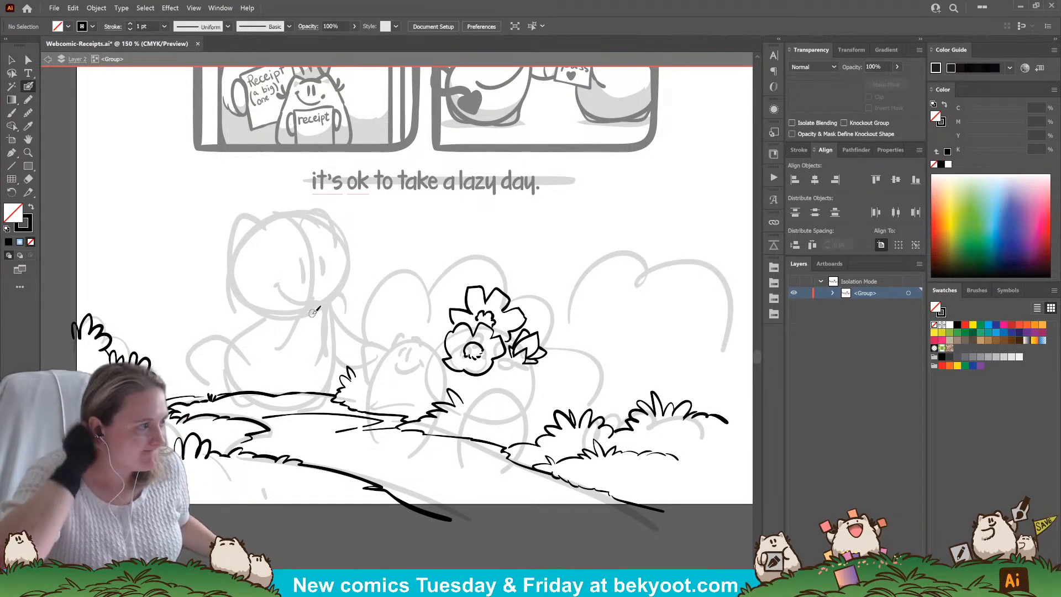
left_click_drag(263, 396, 311, 427)
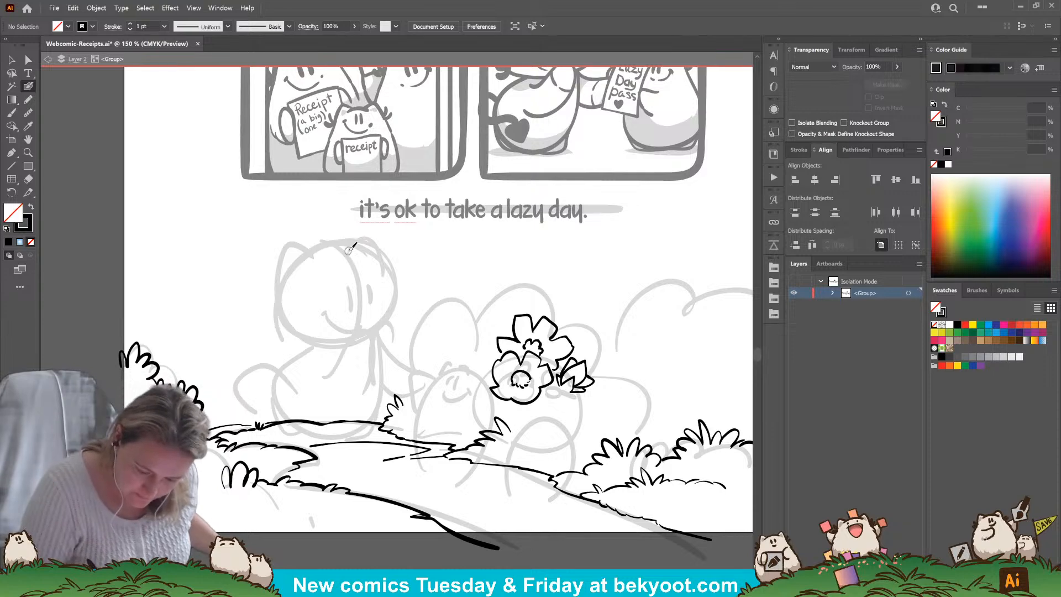
key("Return")
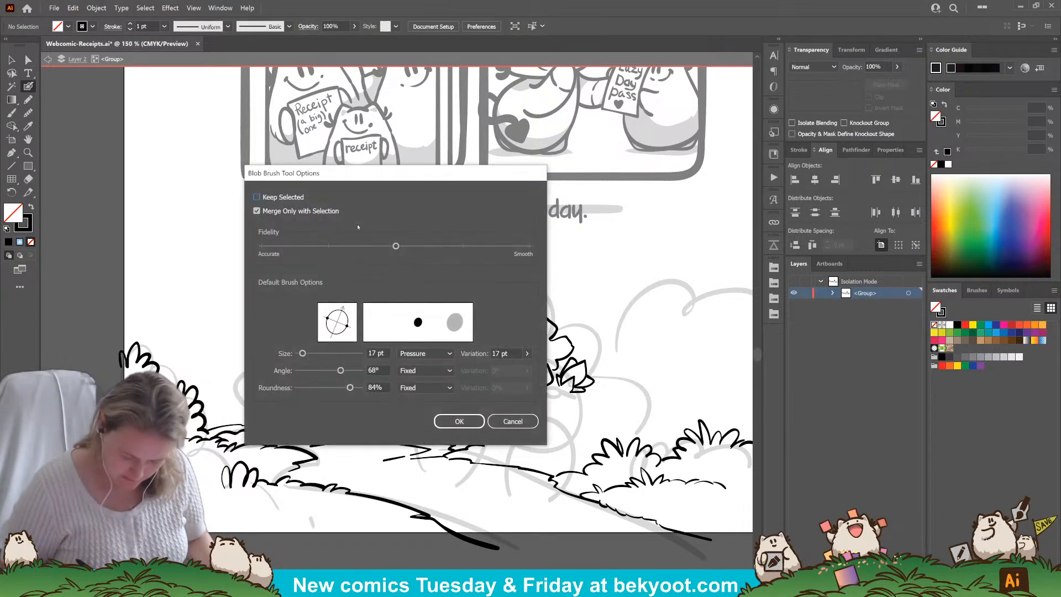
key("Return")
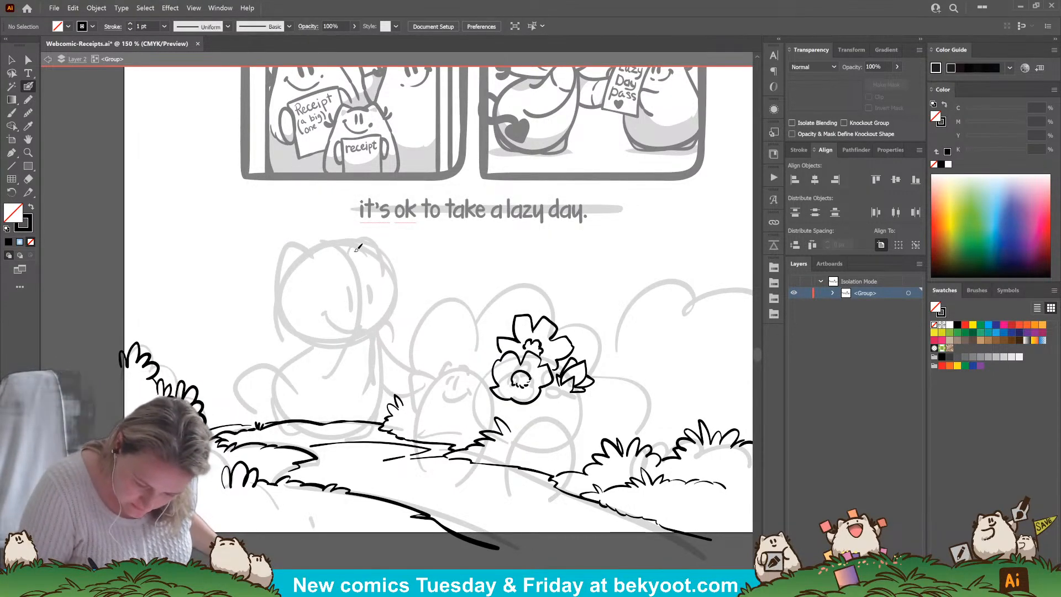
mouse_move(354, 249)
left_mouse_down()
mouse_move(324, 245)
mouse_move(296, 278)
mouse_move(286, 320)
mouse_move(314, 334)
mouse_move(356, 334)
mouse_move(389, 316)
mouse_move(394, 292)
mouse_move(371, 260)
mouse_move(334, 245)
left_mouse_up()
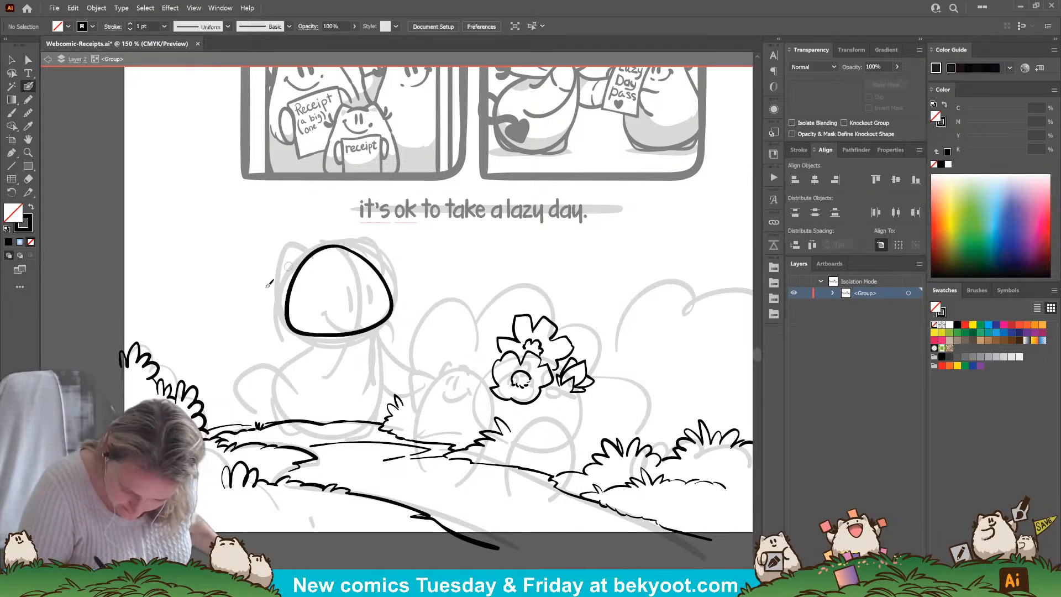
Tilt the larger character's head outline slightly clockwise and stretch its lower edge further down.
left_click(353, 334, "ctrl")
left_click_drag(399, 242, 404, 250)
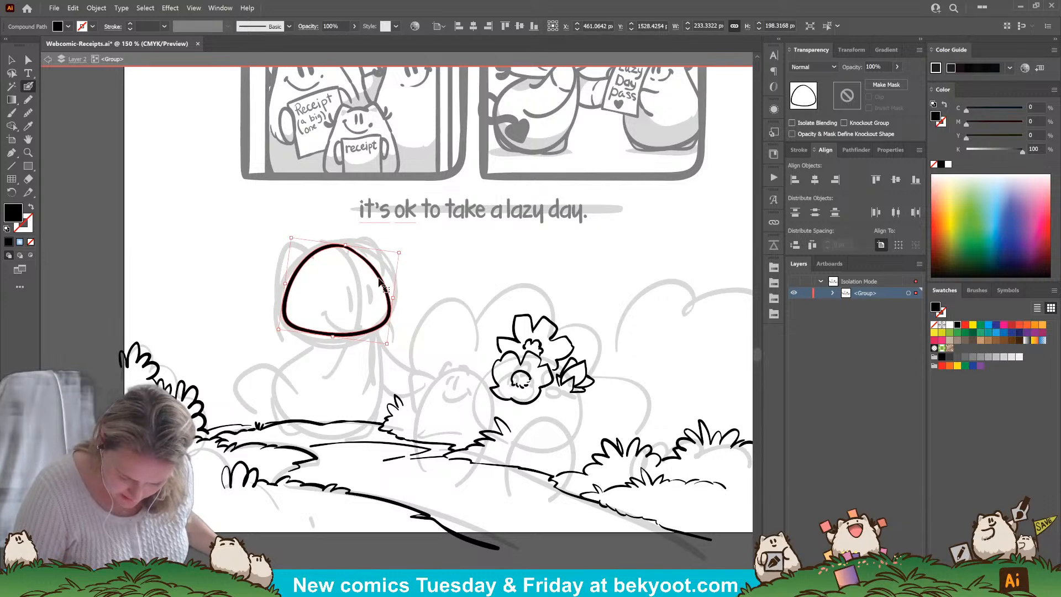
left_click_drag(333, 337, 332, 343)
key("ctrl+shift+a")
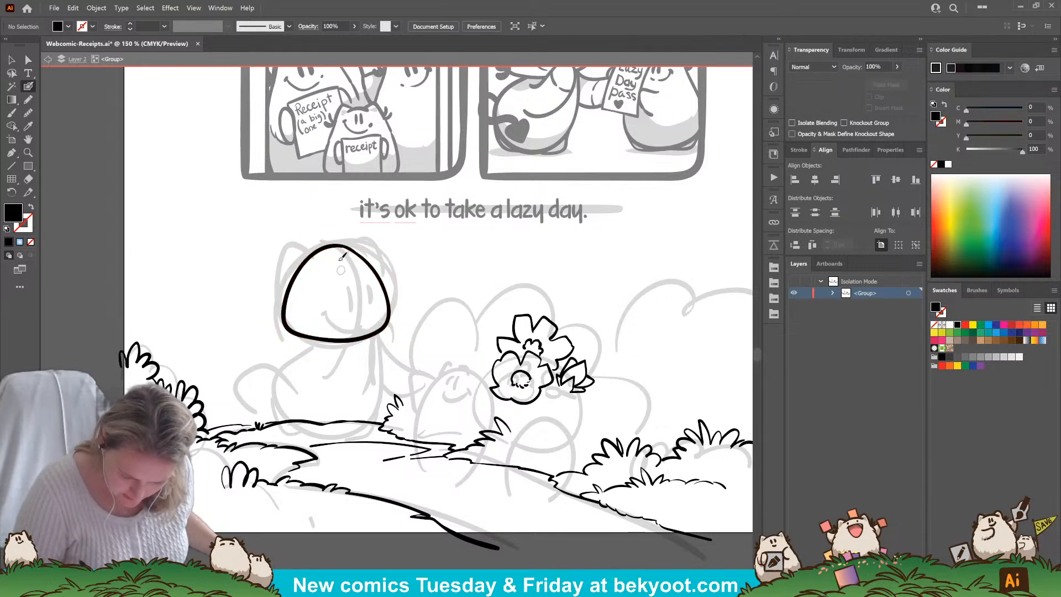
Ink a curved centre guide line down the larger character's head, with two upright oval eyes and a smile around it.
mouse_move(336, 241)
left_mouse_down()
mouse_move(351, 261)
mouse_move(339, 365)
left_mouse_up()
key("ctrl+z")
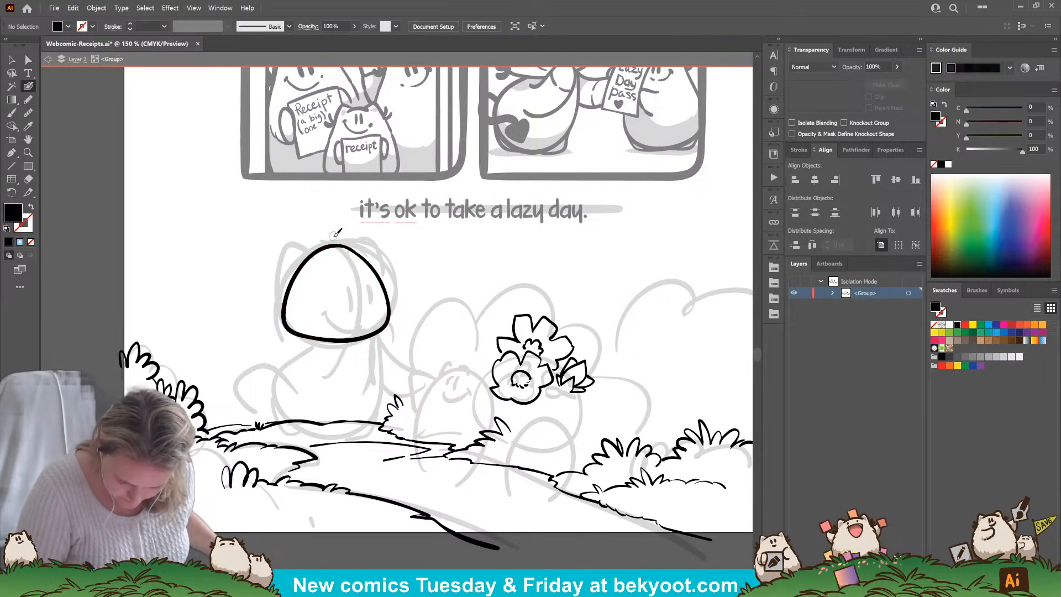
mouse_move(334, 236)
left_mouse_down()
mouse_move(359, 291)
mouse_move(345, 353)
left_mouse_up()
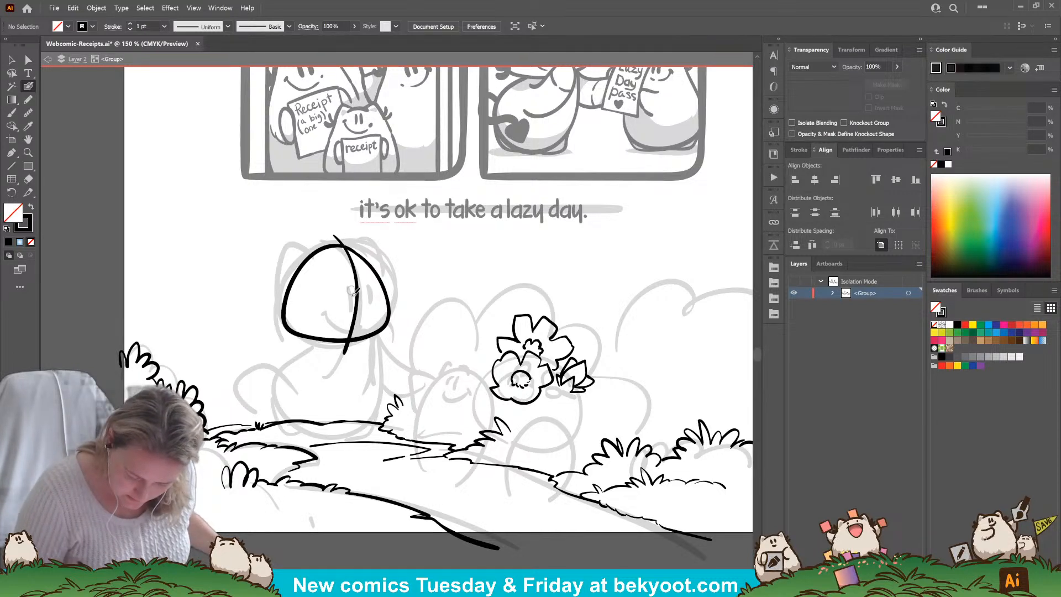
mouse_move(349, 291)
left_mouse_down()
mouse_move(347, 315)
mouse_move(361, 311)
mouse_move(344, 331)
left_mouse_up()
key("ctrl+z")
left_click_drag(361, 329, 367, 324)
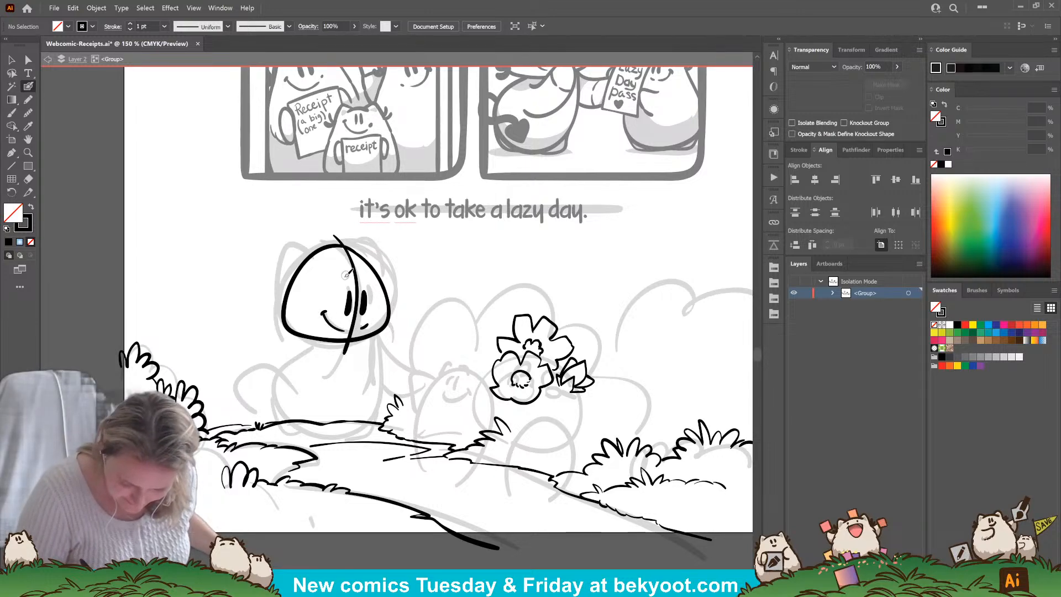
Ink two thick curved stripes across the larger character's forehead, one above the other.
left_click_drag(336, 281, 372, 282)
key("ctrl+z")
key("Return")
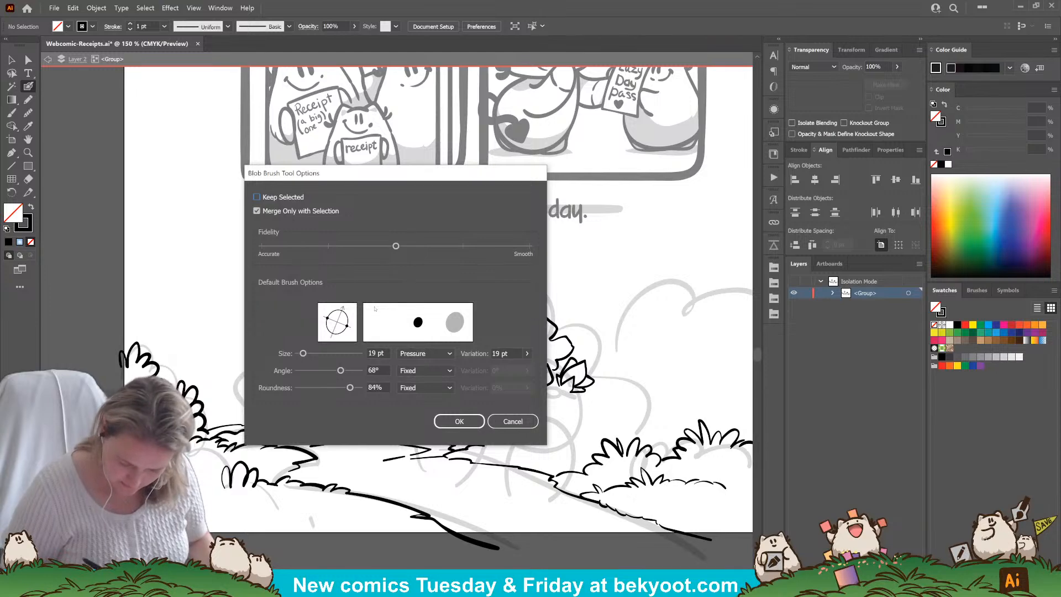
key("Escape")
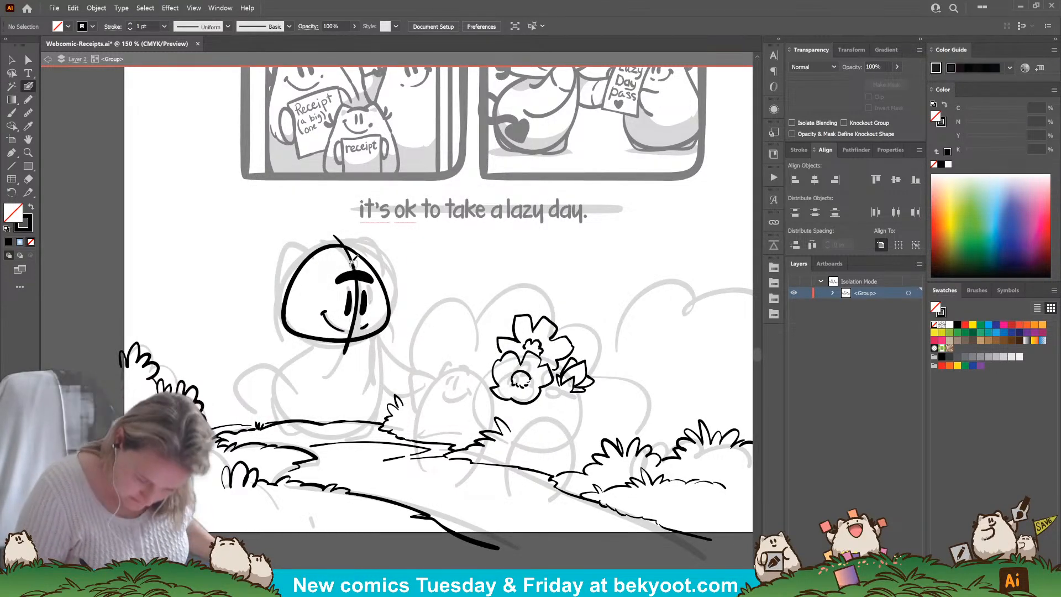
mouse_move(348, 263)
left_mouse_down()
mouse_move(369, 267)
mouse_move(301, 237)
mouse_move(275, 296)
mouse_move(278, 318)
left_mouse_up()
key("ctrl+z")
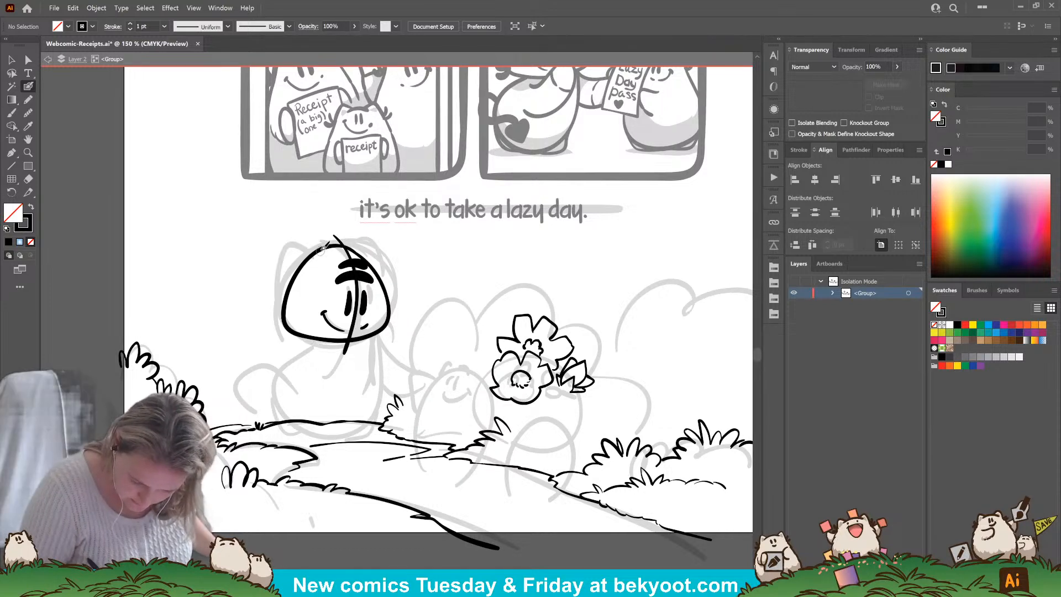
Ink the larger character's two pointed ears down the sides of the head and adjust the right ear's tilt.
mouse_move(296, 239)
left_mouse_down()
mouse_move(282, 264)
mouse_move(288, 326)
left_mouse_up()
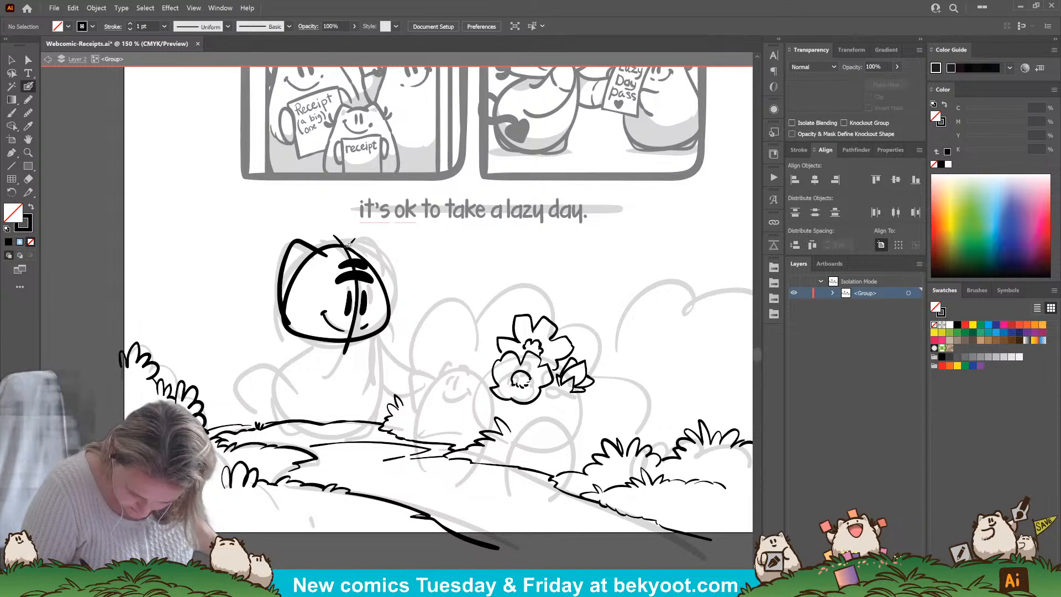
left_click_drag(392, 262, 388, 320)
key("ctrl+z")
mouse_move(340, 240)
left_mouse_down()
mouse_move(367, 228)
mouse_move(380, 234)
mouse_move(391, 304)
left_mouse_up()
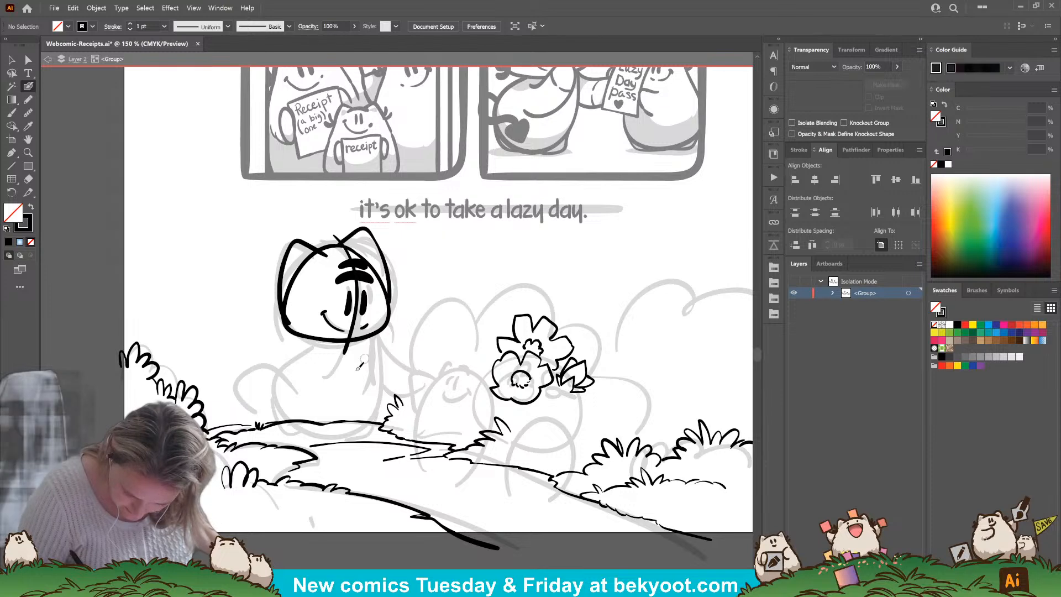
left_click_drag(384, 263, 389, 265)
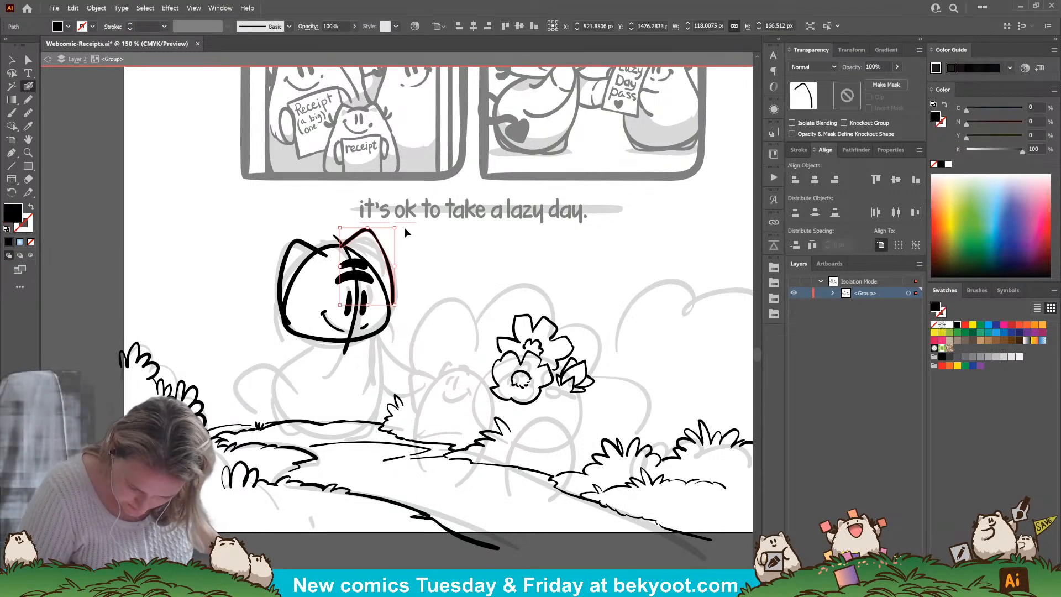
left_click_drag(402, 224, 385, 256)
left_click(418, 279, "ctrl")
Ink a lobed fur tuft on the right cheek and tilt the left ear in closer to the head.
left_click_drag(398, 296, 393, 315)
left_click_drag(411, 296, 392, 318)
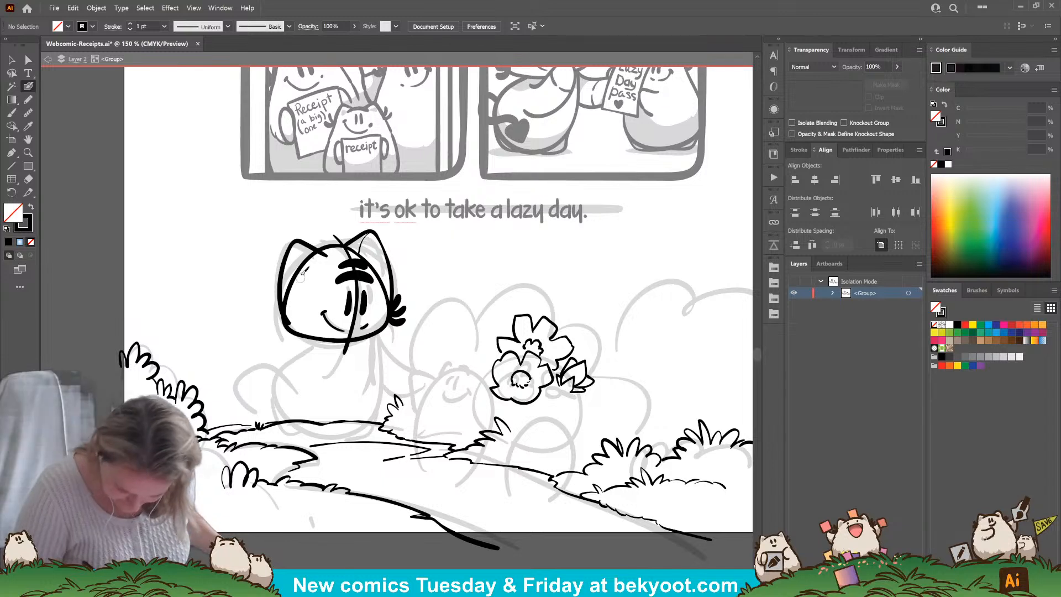
left_click_drag(305, 237, 286, 322)
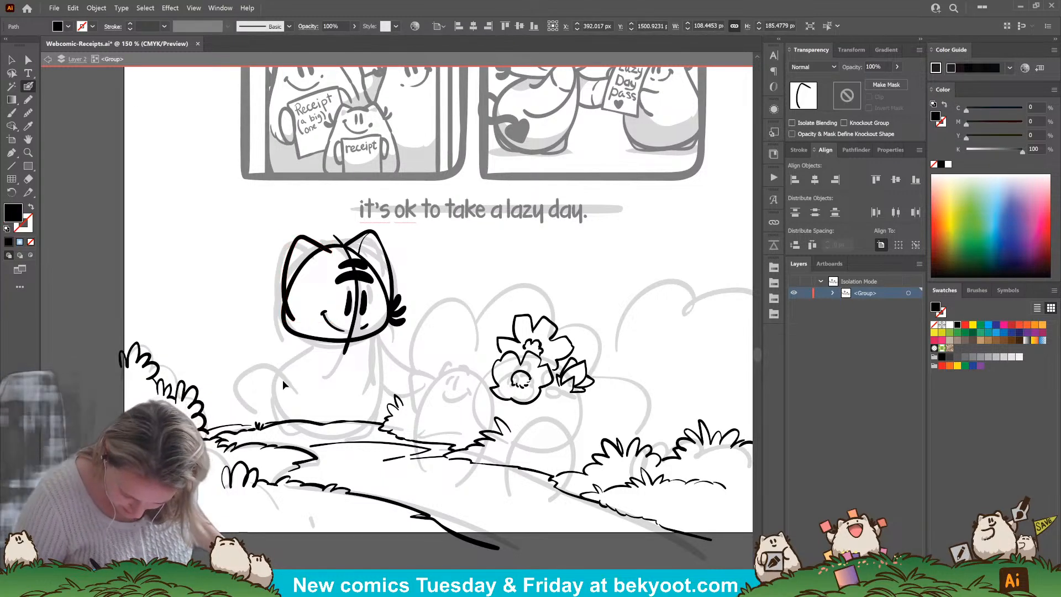
key("ctrl+z")
left_click_drag(330, 252, 293, 319)
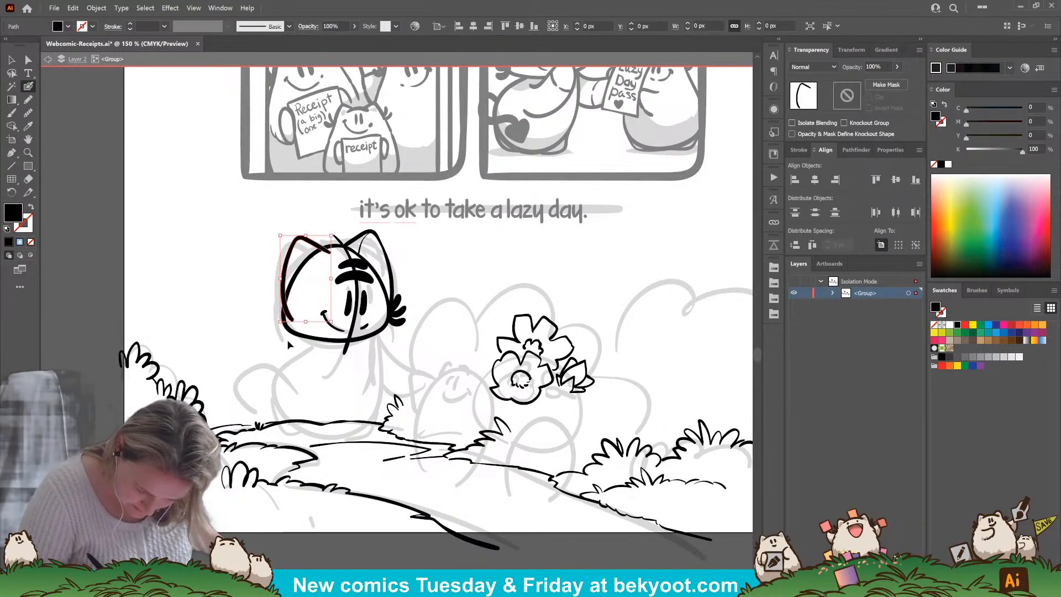
key("ctrl+shift+a")
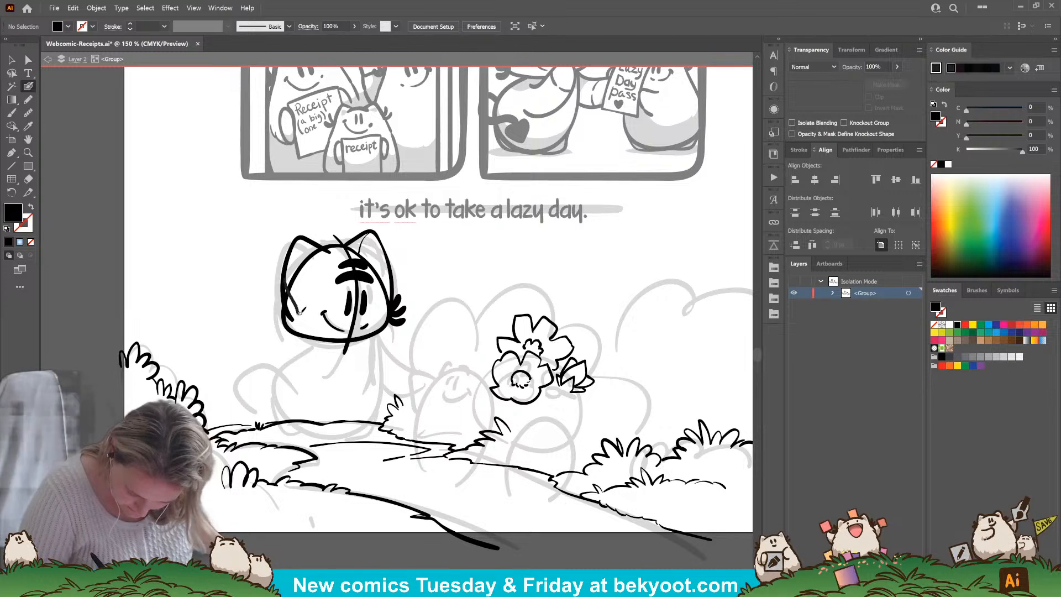
Ink the left ear's inner edge and the left cheek's fur tuft, and remove the head outline running through that ear.
key("shift+x")
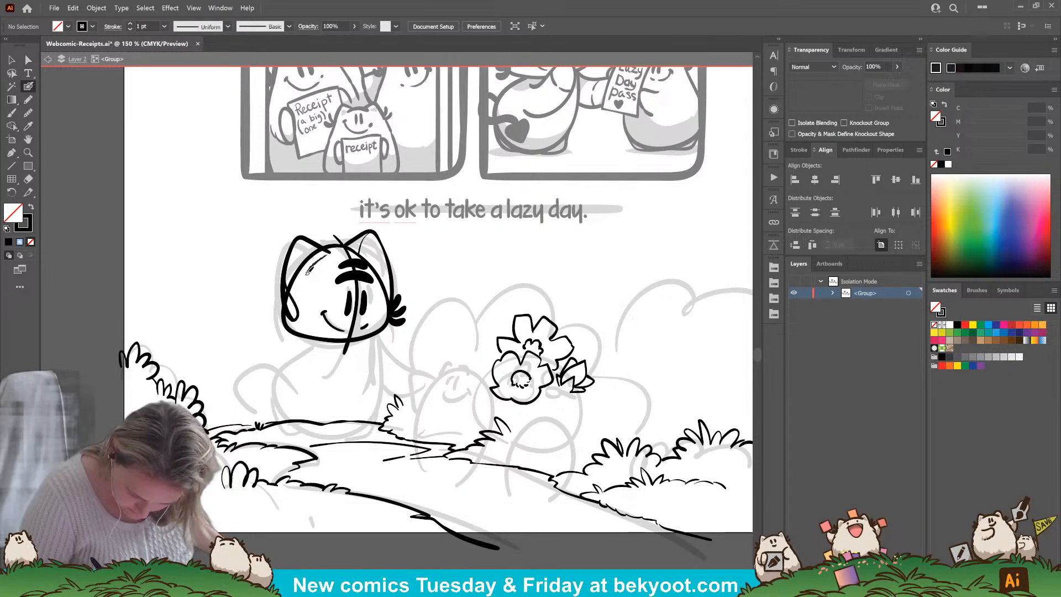
mouse_move(308, 271)
left_mouse_down()
mouse_move(287, 319)
mouse_move(285, 294)
mouse_move(281, 325)
left_mouse_up()
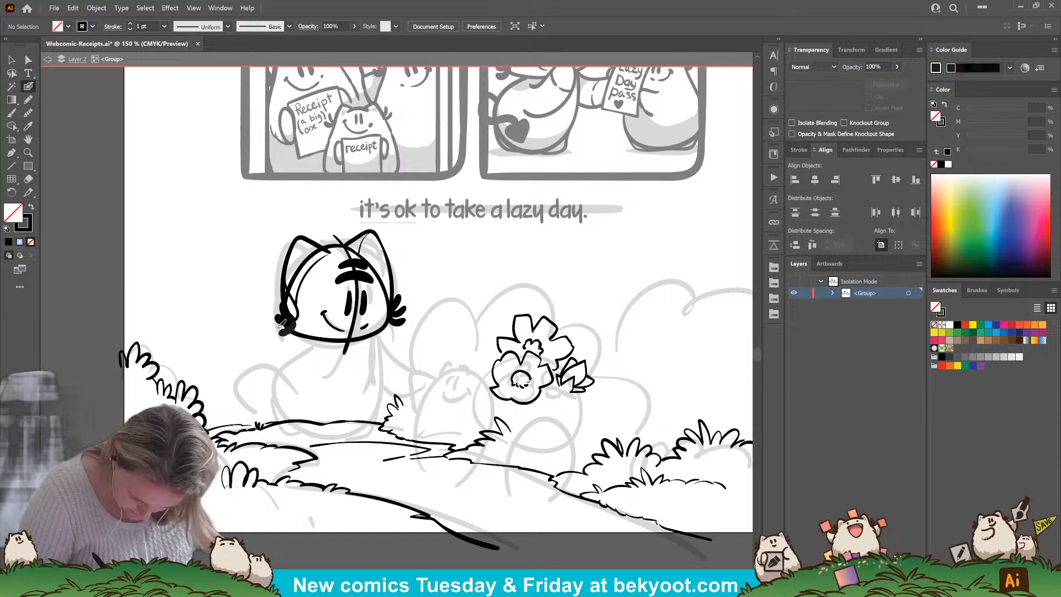
left_click(308, 337, "ctrl")
mouse_move(284, 287)
left_mouse_down()
mouse_move(290, 308)
mouse_move(298, 272)
mouse_move(323, 252)
left_mouse_up()
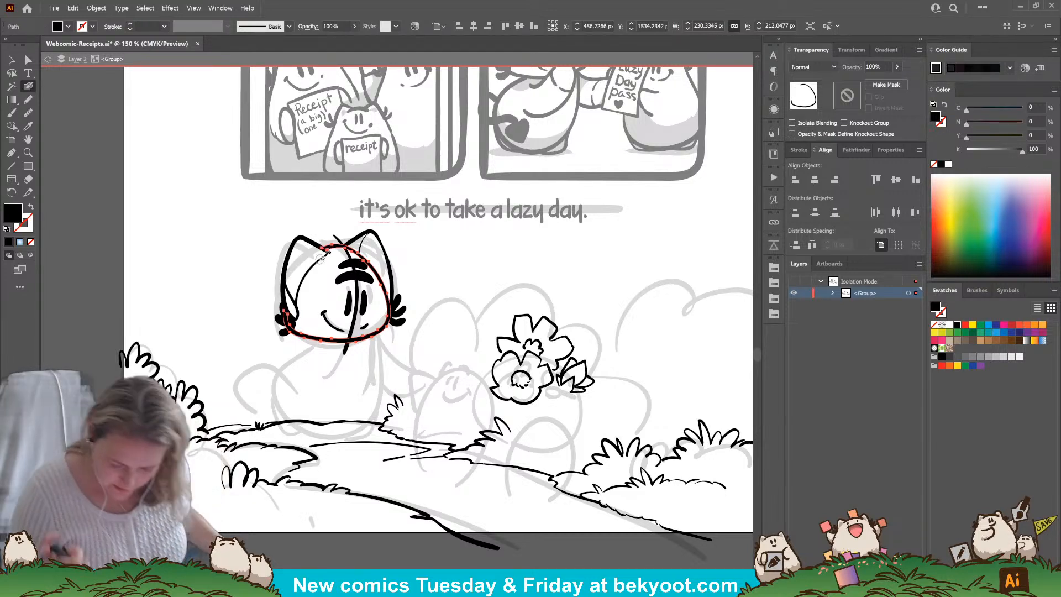
key("ctrl+shift+a")
Ink the larger character's rounded sitting body with its front leg and a small oval foot at the base.
left_click_drag(373, 402, 396, 398)
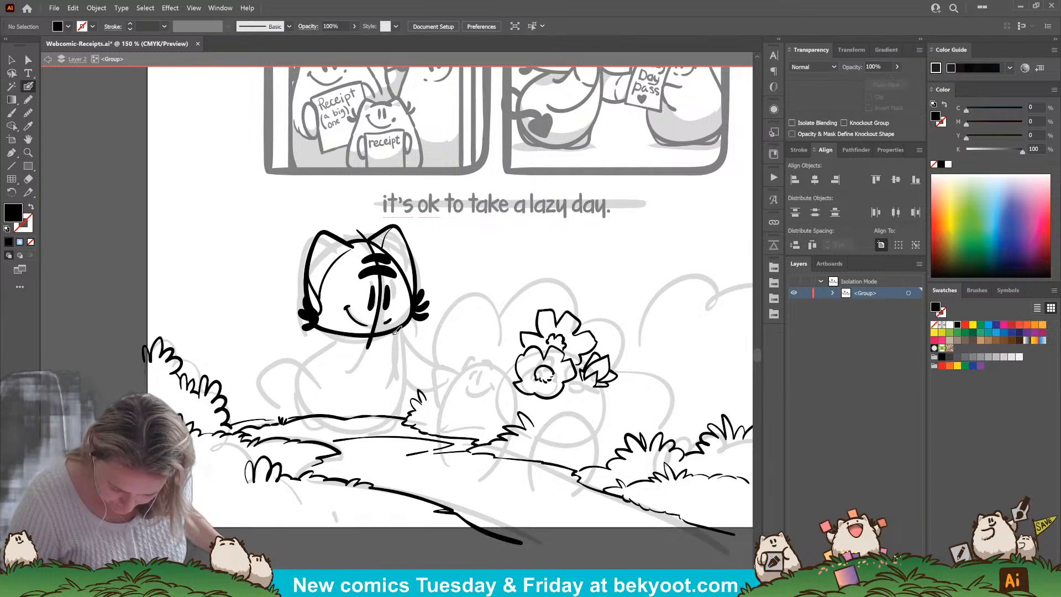
mouse_move(396, 330)
left_mouse_down()
mouse_move(387, 403)
mouse_move(362, 417)
mouse_move(318, 415)
mouse_move(295, 373)
mouse_move(353, 325)
left_mouse_up()
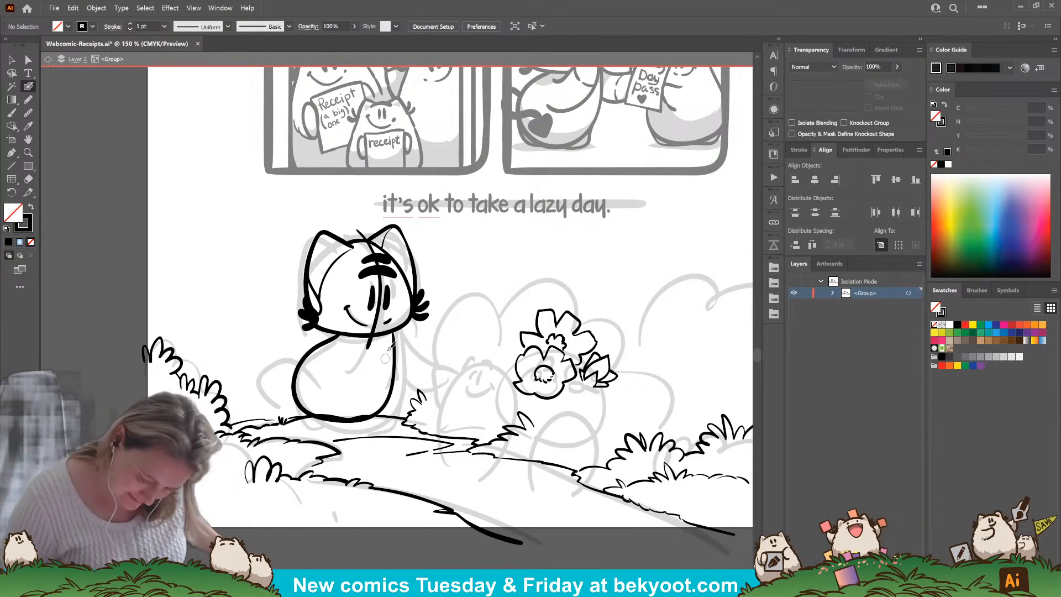
mouse_move(377, 332)
left_mouse_down()
mouse_move(365, 398)
mouse_move(348, 421)
mouse_move(378, 398)
mouse_move(390, 408)
mouse_move(299, 421)
left_mouse_up()
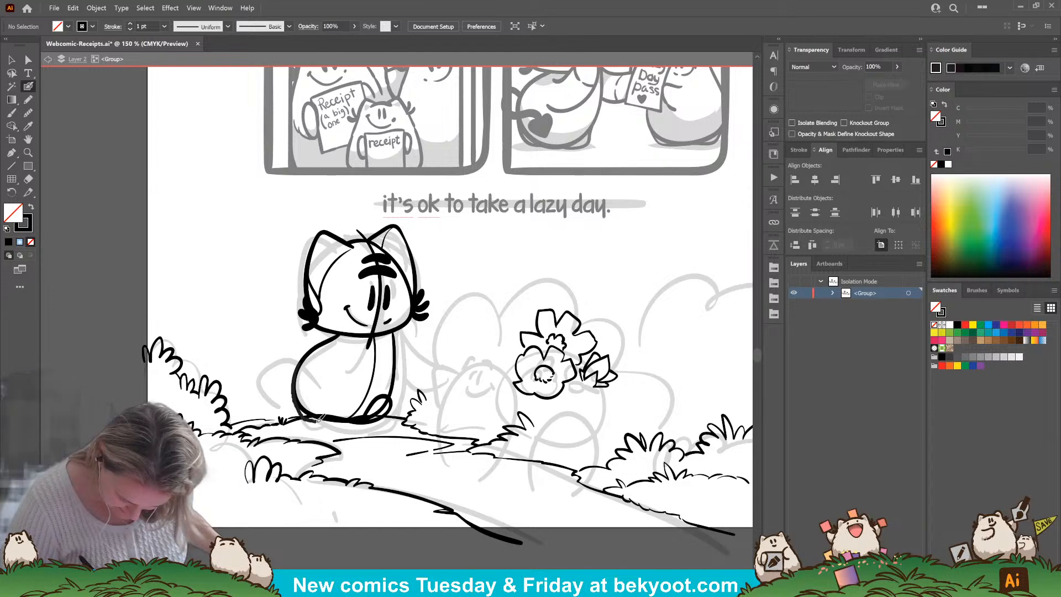
left_click_drag(317, 420, 343, 421)
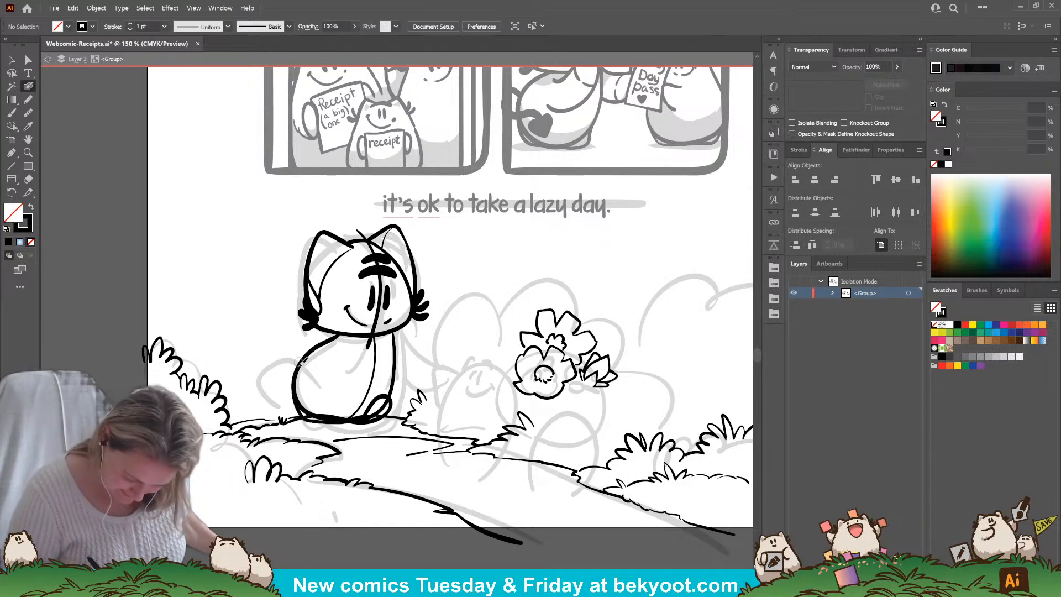
Ink the larger character's curved tail with a solid heart tip, the neck line, and both arms with rounded paws.
mouse_move(310, 370)
left_mouse_down()
mouse_move(279, 351)
mouse_move(250, 387)
mouse_move(260, 375)
mouse_move(302, 381)
left_mouse_up()
left_click(306, 373, "ctrl")
left_click(366, 494, "ctrl")
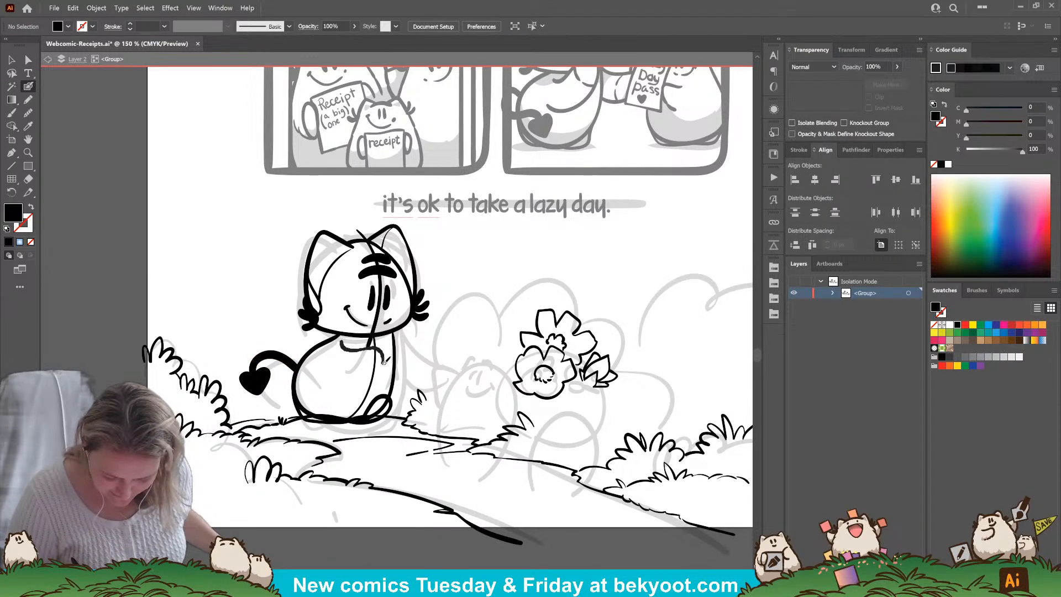
left_click_drag(357, 382, 321, 359)
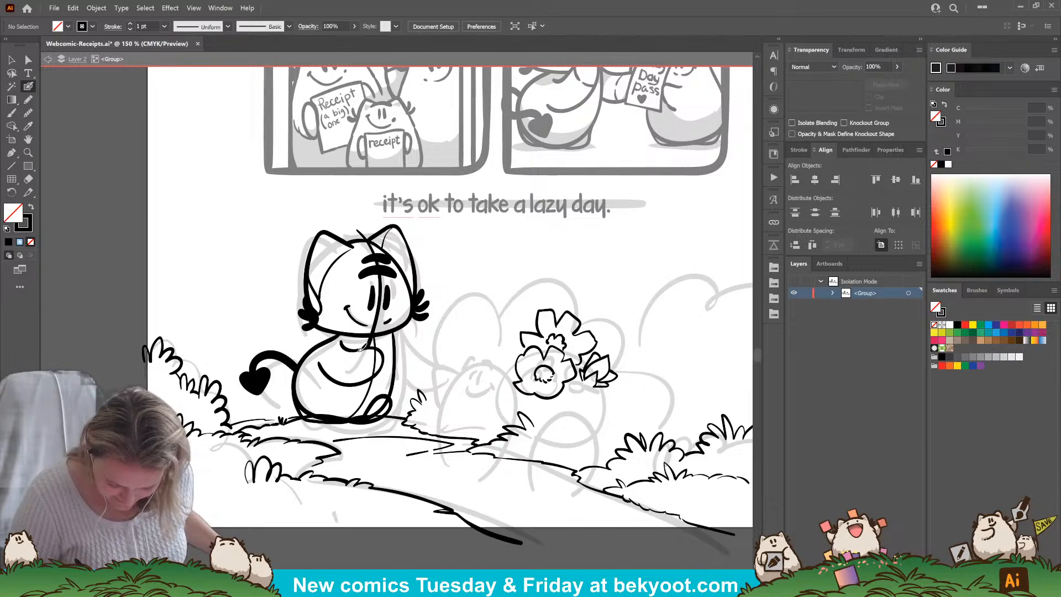
left_click_drag(334, 482, 286, 480)
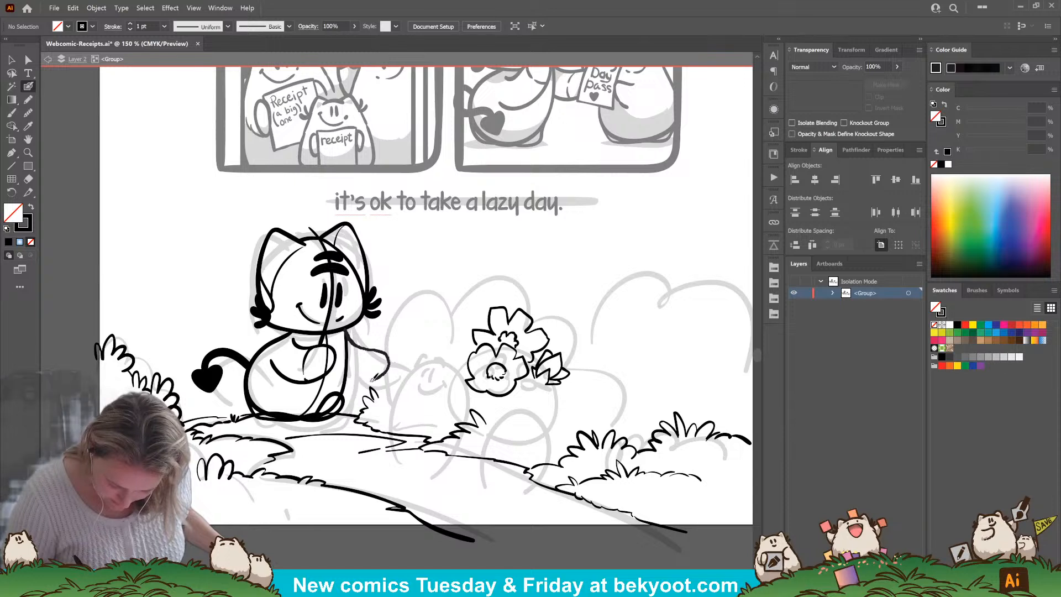
left_click_drag(351, 373, 349, 369)
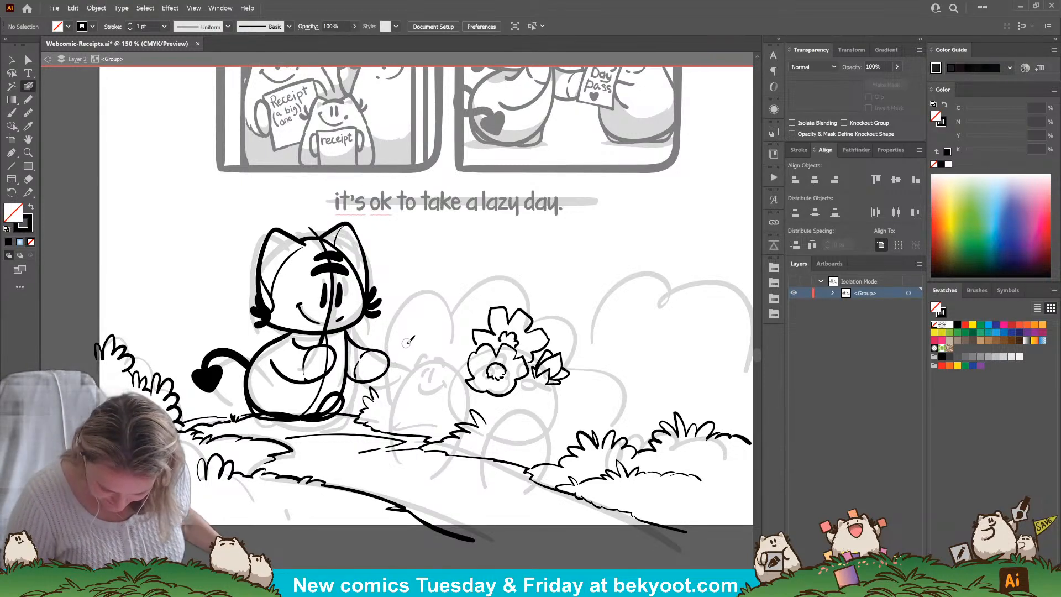
Ink the smaller character's two ears, thick forehead stripe and two slanted eyes just above its rough sketch.
mouse_move(428, 346)
left_mouse_down()
mouse_move(410, 342)
mouse_move(436, 340)
mouse_move(429, 346)
mouse_move(445, 354)
mouse_move(391, 351)
left_mouse_up()
key("ctrl+z")
key("ctrl+z")
key("ctrl+z")
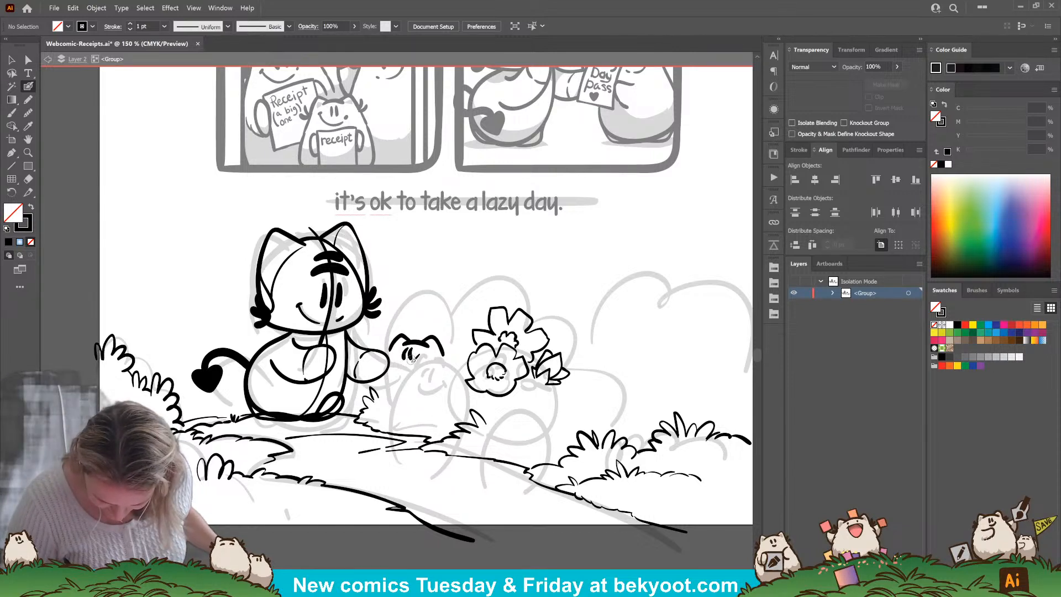
left_click(412, 356, "ctrl")
left_click(405, 380, "ctrl")
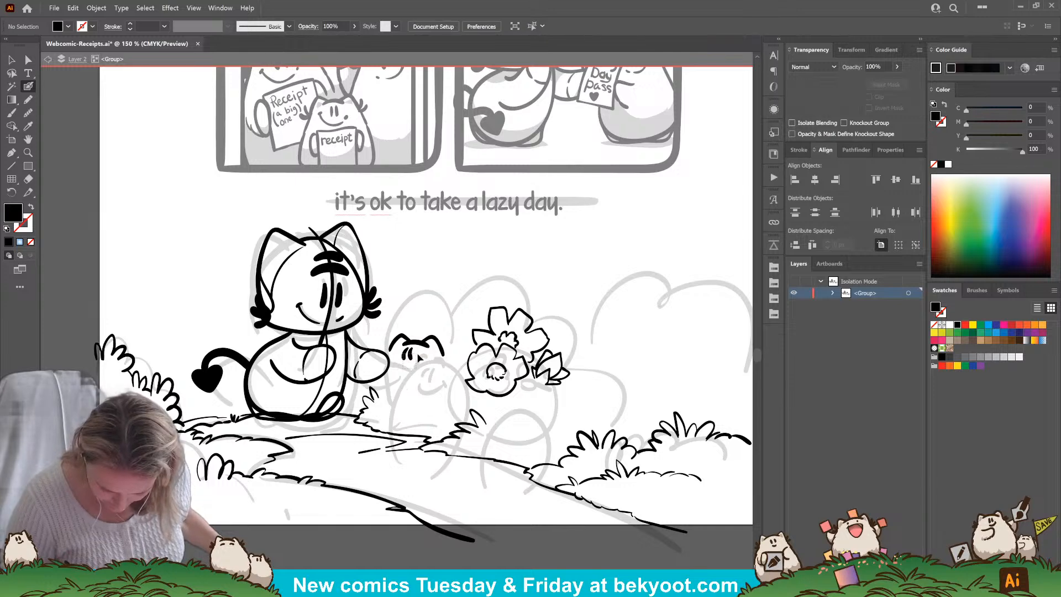
left_click(419, 356, "ctrl")
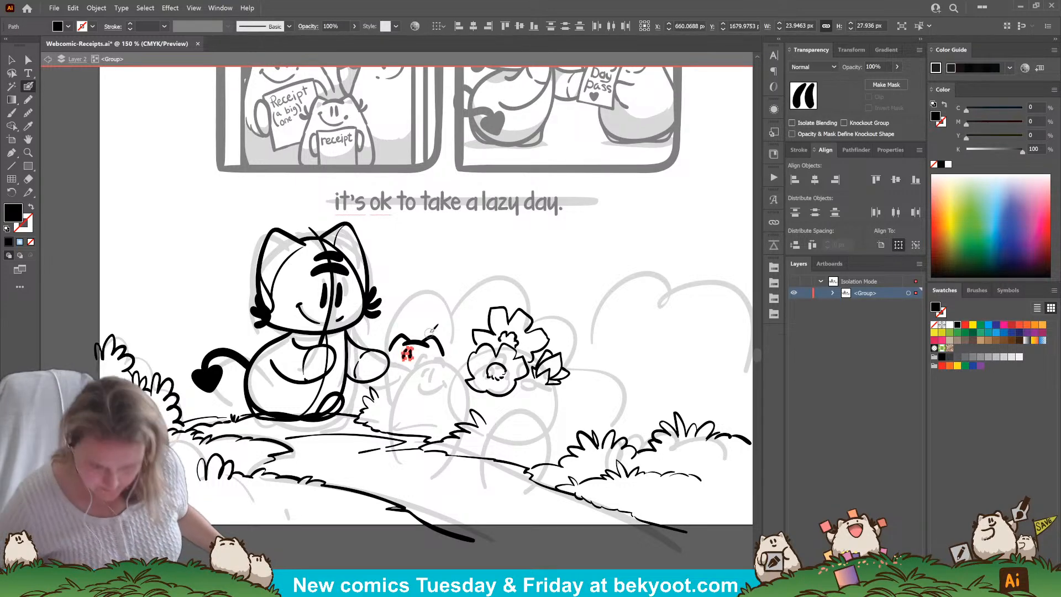
Adjust the smaller character's eyes and ink its smile, the small far cheek mark and the left cheek's fur tuft.
scroll(425, 375, "up", 2)
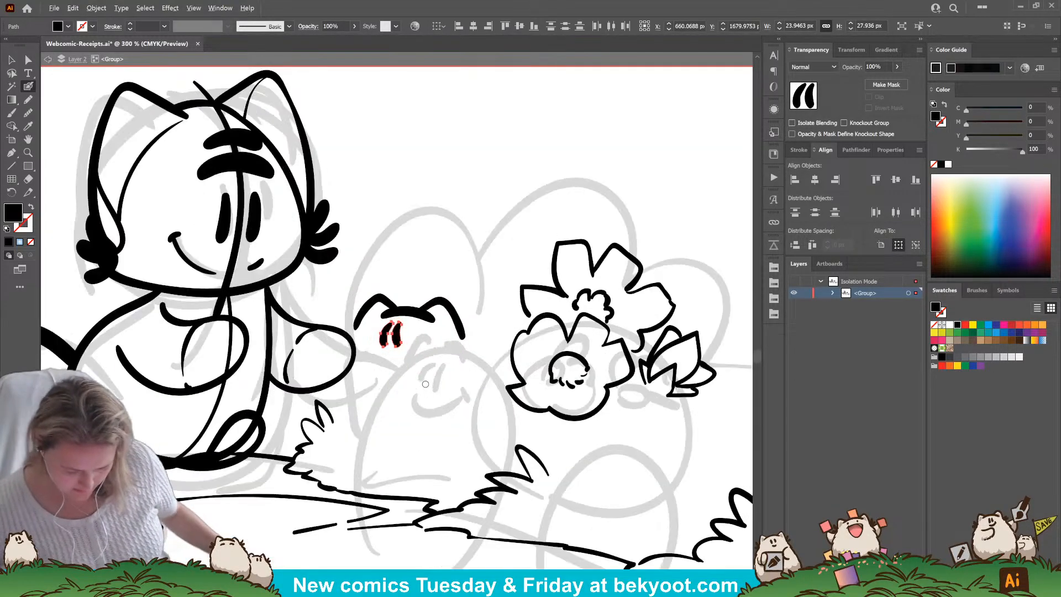
mouse_move(408, 316)
left_mouse_down()
mouse_move(378, 363)
mouse_move(422, 359)
mouse_move(426, 347)
left_mouse_up()
left_click(432, 285, "ctrl")
left_click_drag(422, 343, 432, 349)
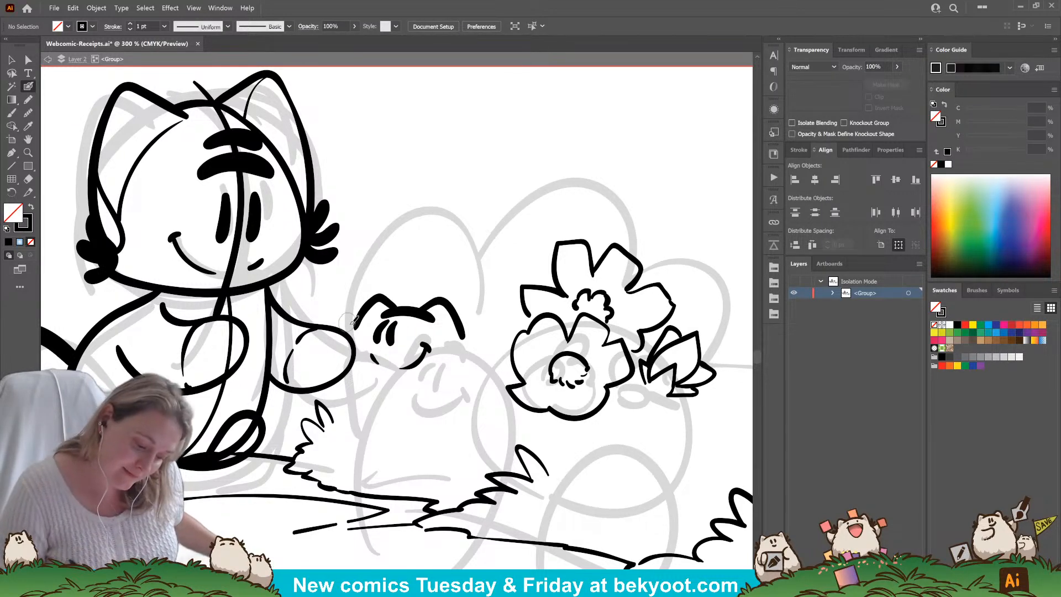
mouse_move(355, 328)
left_mouse_down()
mouse_move(348, 311)
mouse_move(344, 330)
left_mouse_up()
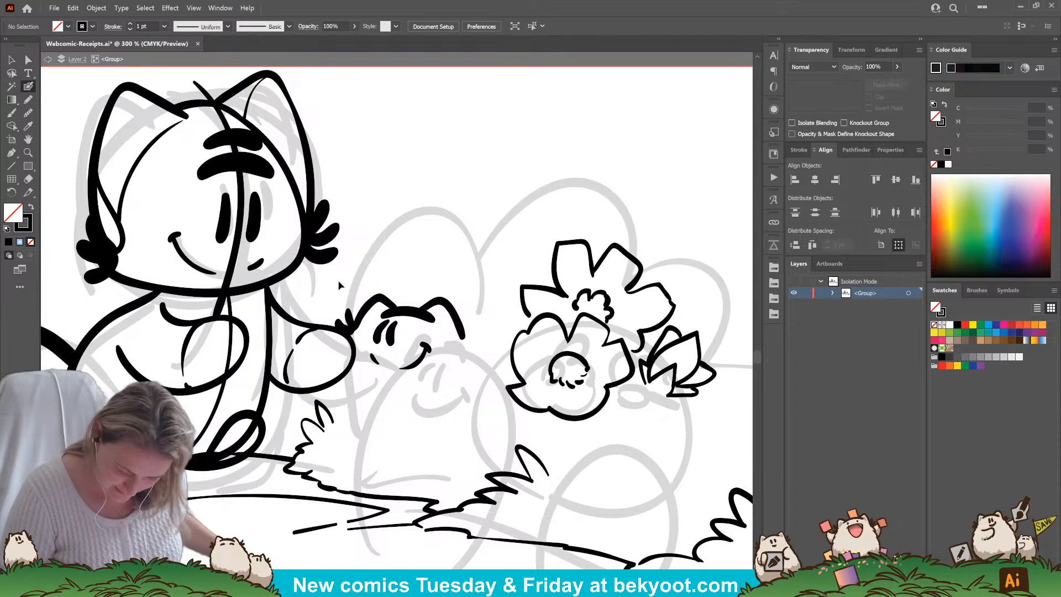
Move the smaller face away from the larger character's paw, add its right cheek tuft, and group and isolate the face strokes.
left_click_drag(452, 383, 463, 381)
left_click(350, 361, "ctrl+shift")
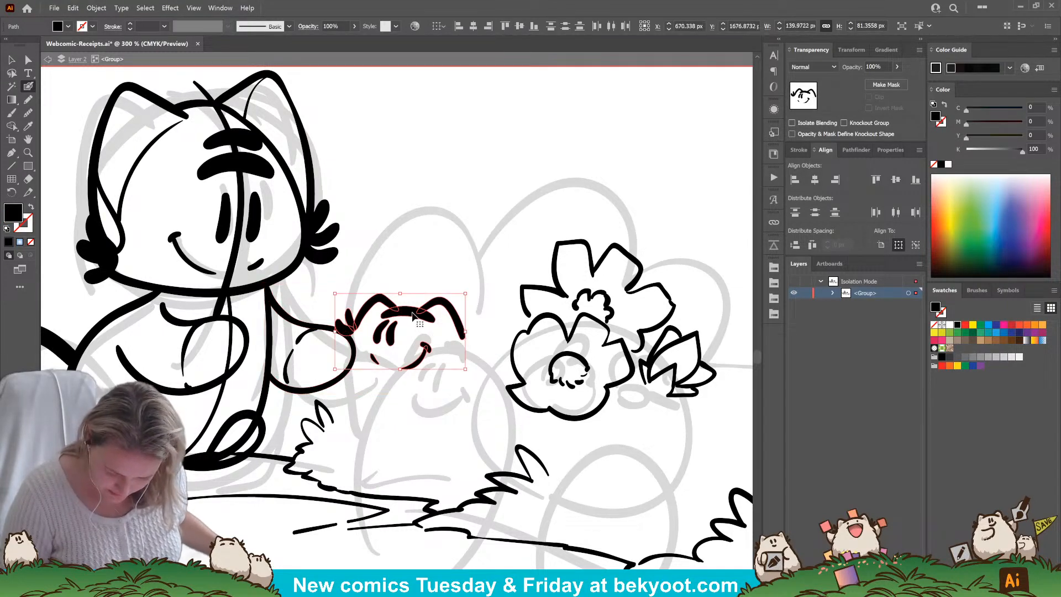
left_click_drag(411, 312, 505, 333)
key("ctrl+shift+a")
left_click_drag(363, 273, 493, 389)
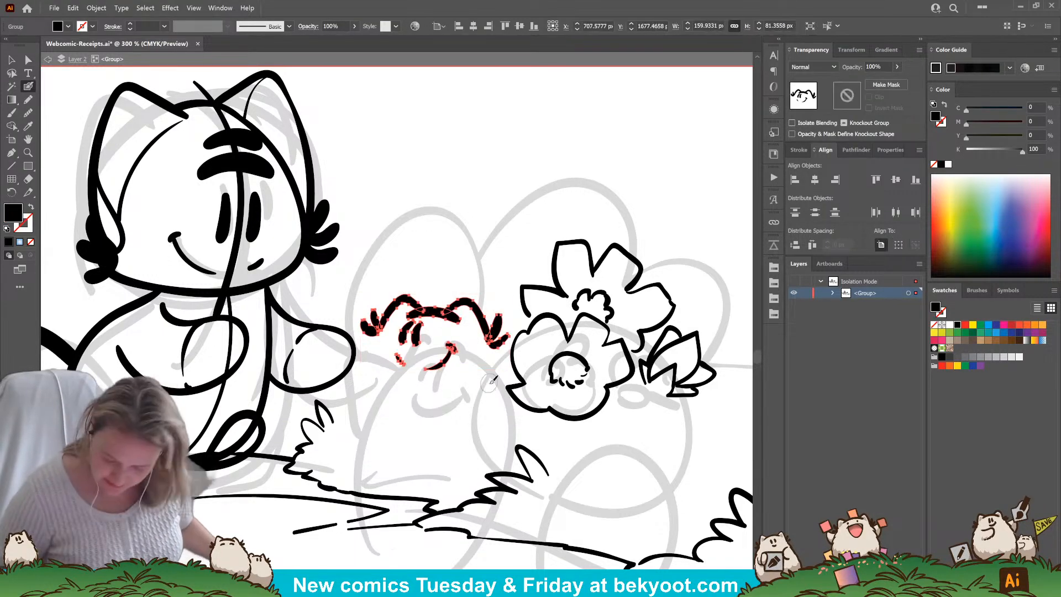
double_click(439, 314, "ctrl")
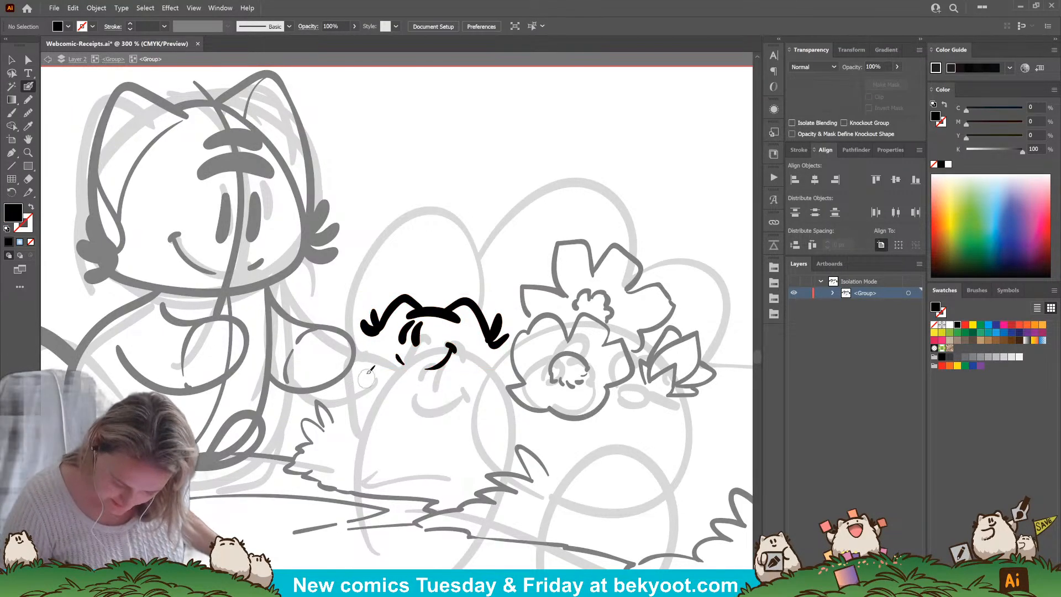
Ink the smaller character's egg-shaped body outline from cheek to cheek and remove the doubled stroke along its lower side.
mouse_move(386, 319)
left_mouse_down()
mouse_move(356, 376)
mouse_move(344, 439)
mouse_move(352, 482)
mouse_move(378, 506)
mouse_move(459, 513)
mouse_move(494, 494)
mouse_move(513, 439)
mouse_move(494, 375)
left_mouse_up()
key("ctrl+z")
mouse_move(493, 338)
left_mouse_down()
mouse_move(525, 430)
mouse_move(515, 493)
mouse_move(469, 524)
mouse_move(387, 521)
left_mouse_up()
mouse_move(368, 347)
left_mouse_down()
mouse_move(344, 441)
mouse_move(353, 477)
mouse_move(369, 500)
mouse_move(417, 524)
mouse_move(481, 508)
mouse_move(509, 481)
mouse_move(521, 433)
mouse_move(495, 360)
left_mouse_up()
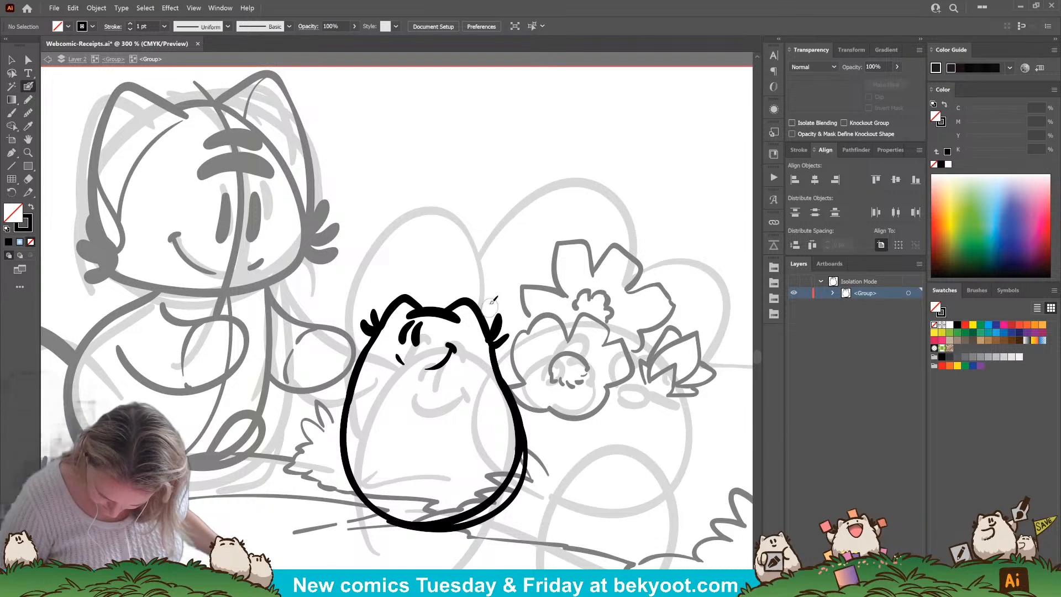
left_click(490, 515, "ctrl")
key("Delete")
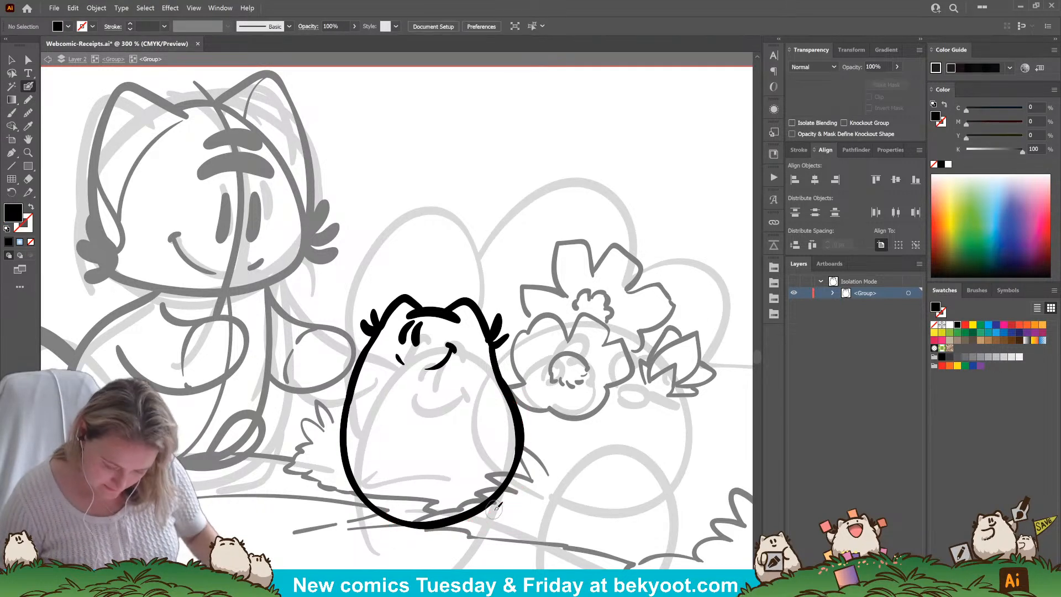
Ink the smaller character's rounded arm reaching toward the larger character's paw.
mouse_move(373, 338)
left_mouse_down()
mouse_move(337, 332)
mouse_move(328, 388)
left_mouse_up()
key("ctrl+z")
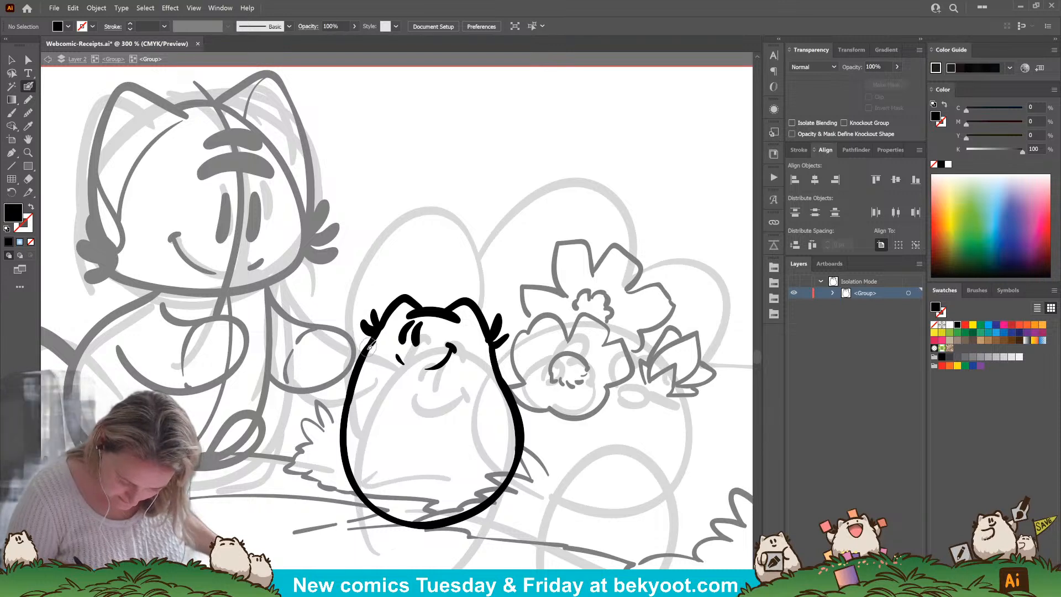
mouse_move(369, 347)
left_mouse_down()
mouse_move(336, 336)
mouse_move(326, 374)
left_mouse_up()
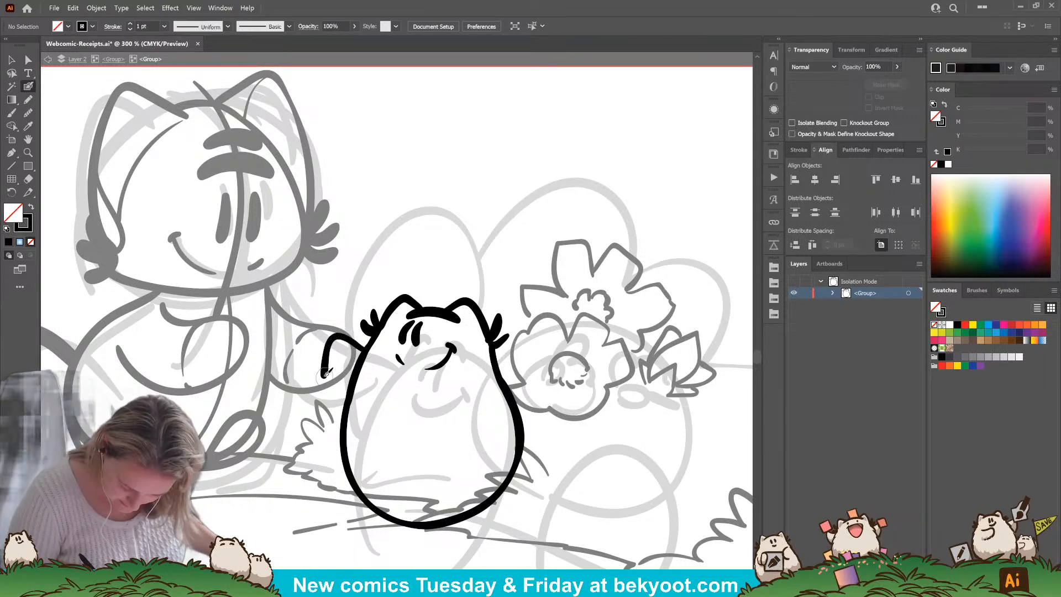
key("ctrl+z")
mouse_move(369, 348)
left_mouse_down()
mouse_move(328, 341)
mouse_move(319, 375)
mouse_move(343, 414)
left_mouse_up()
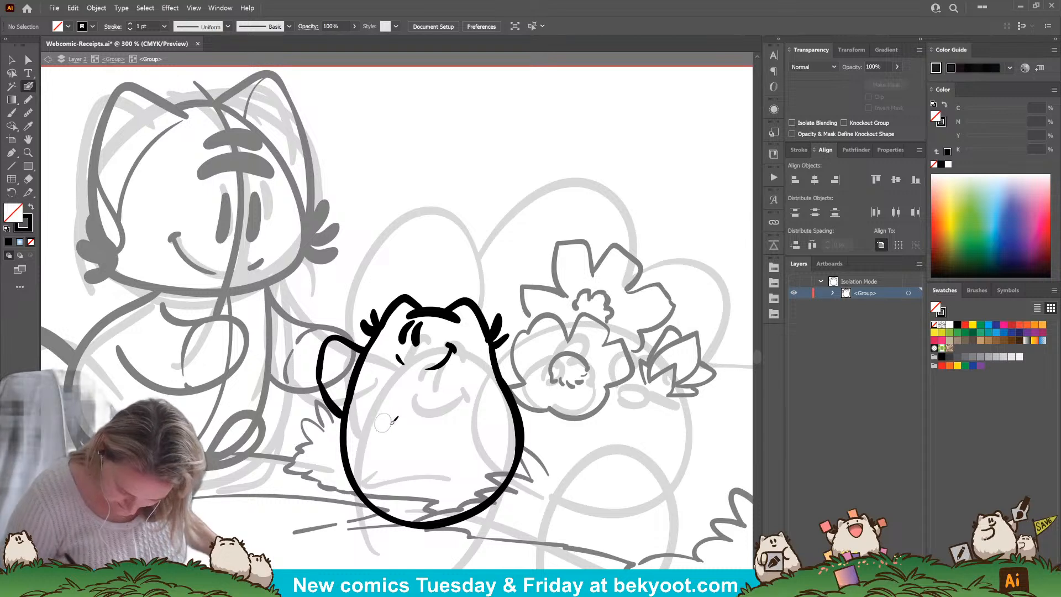
Ink the smaller character's flatter base contour and its bent second arm across the belly.
mouse_move(357, 482)
left_mouse_down()
mouse_move(388, 523)
mouse_move(493, 520)
mouse_move(513, 505)
mouse_move(523, 450)
left_mouse_up()
mouse_move(449, 386)
left_mouse_down()
mouse_move(404, 406)
mouse_move(403, 421)
mouse_move(407, 434)
mouse_move(448, 457)
left_mouse_up()
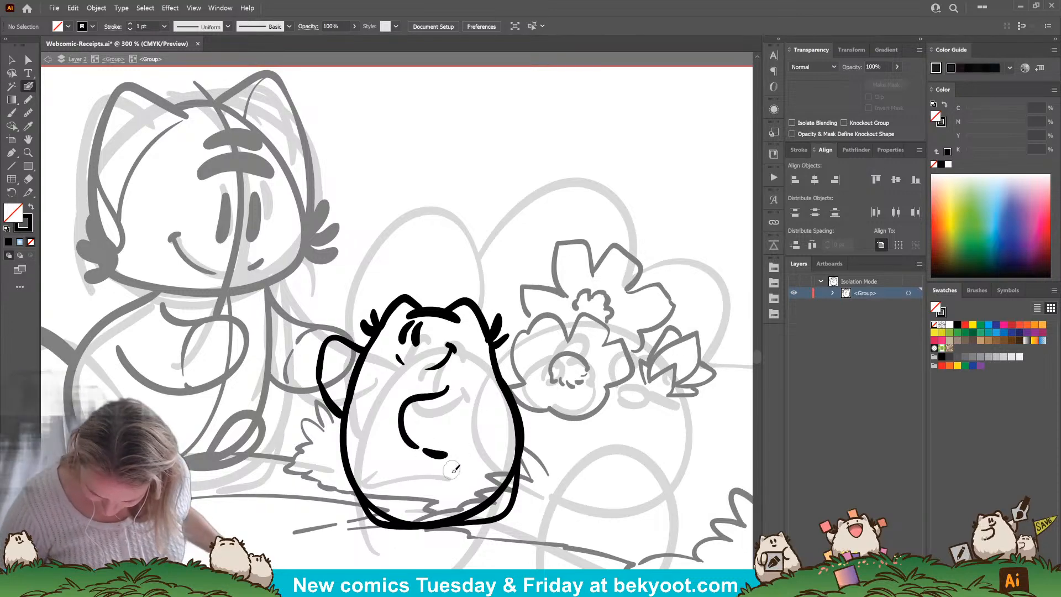
key("ctrl+1")
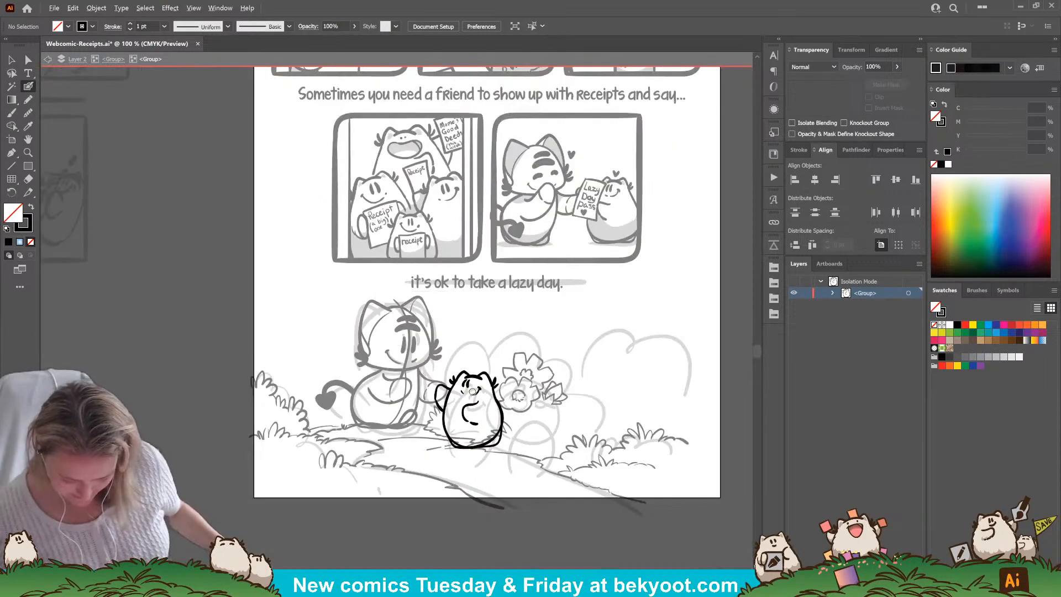
left_click_drag(472, 389, 445, 386)
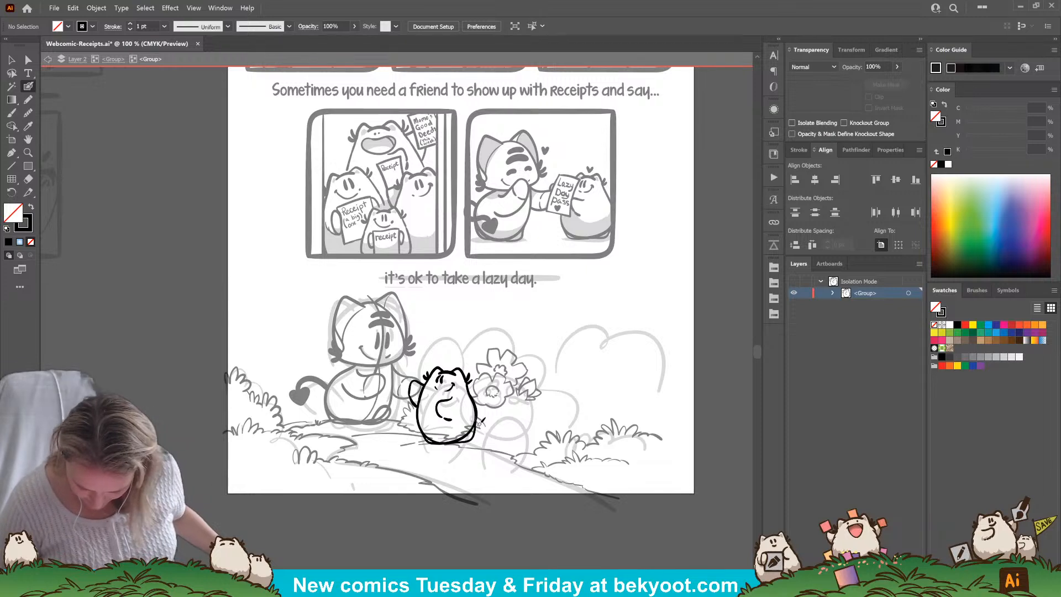
Return to the parent group and group all the larger character's strokes, leaving out the smaller character and the ground lines.
left_click(12, 59)
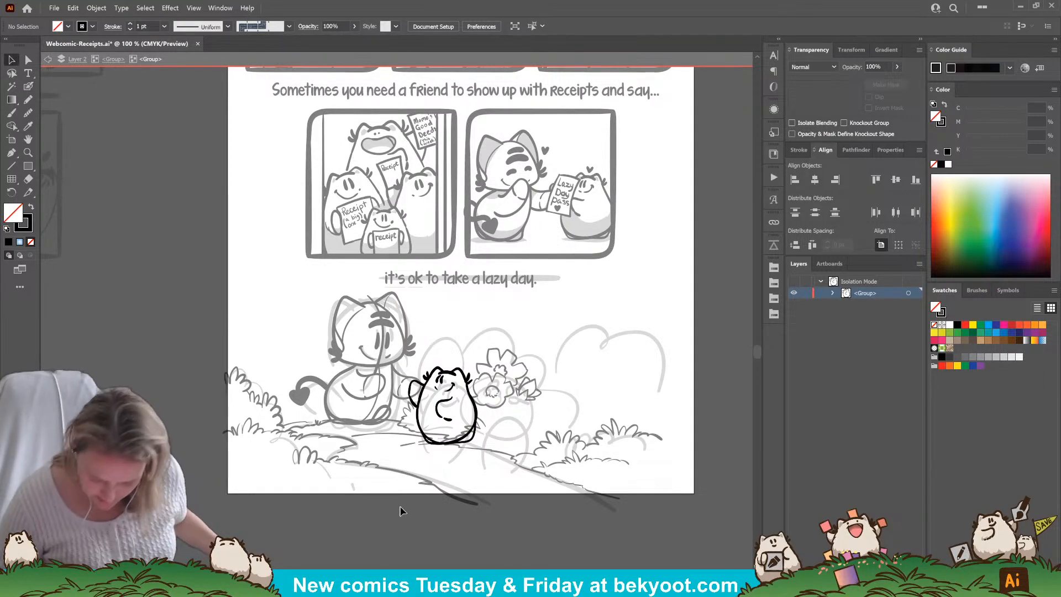
left_click(113, 58)
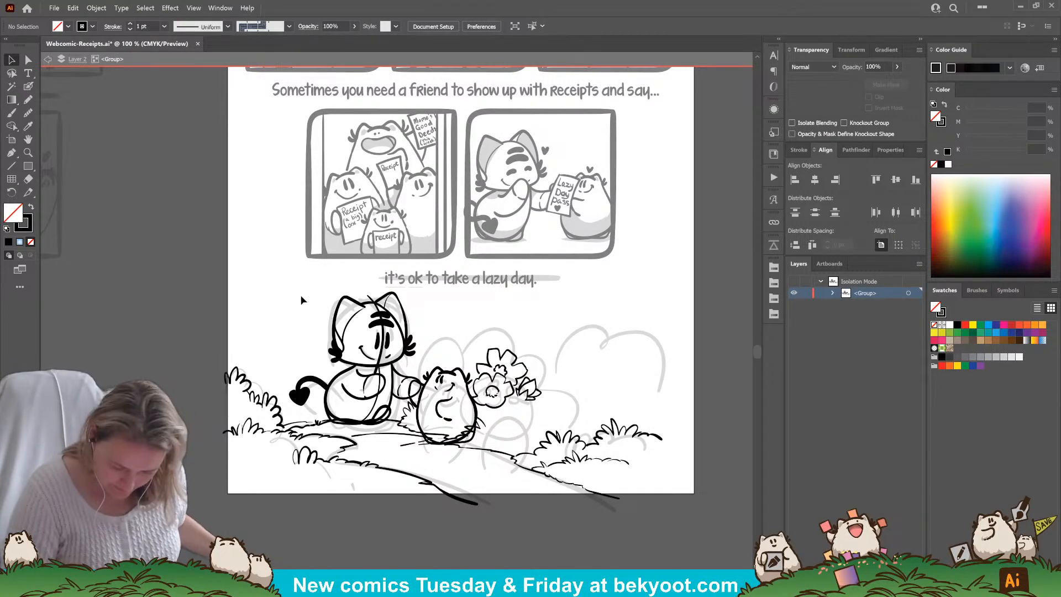
key("shift+x")
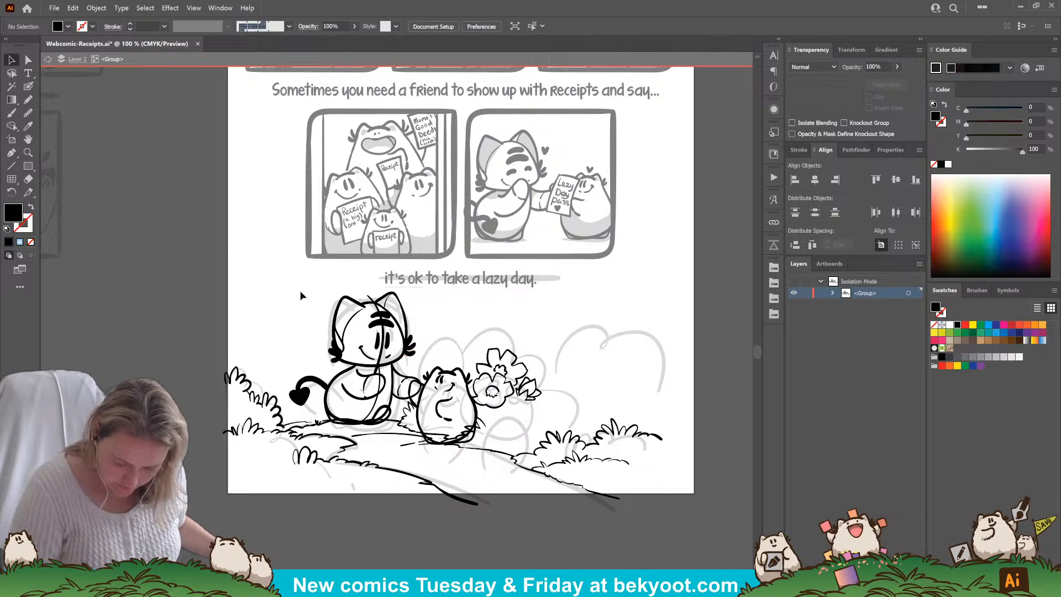
left_click_drag(409, 399, 427, 424)
left_click(302, 420, "shift")
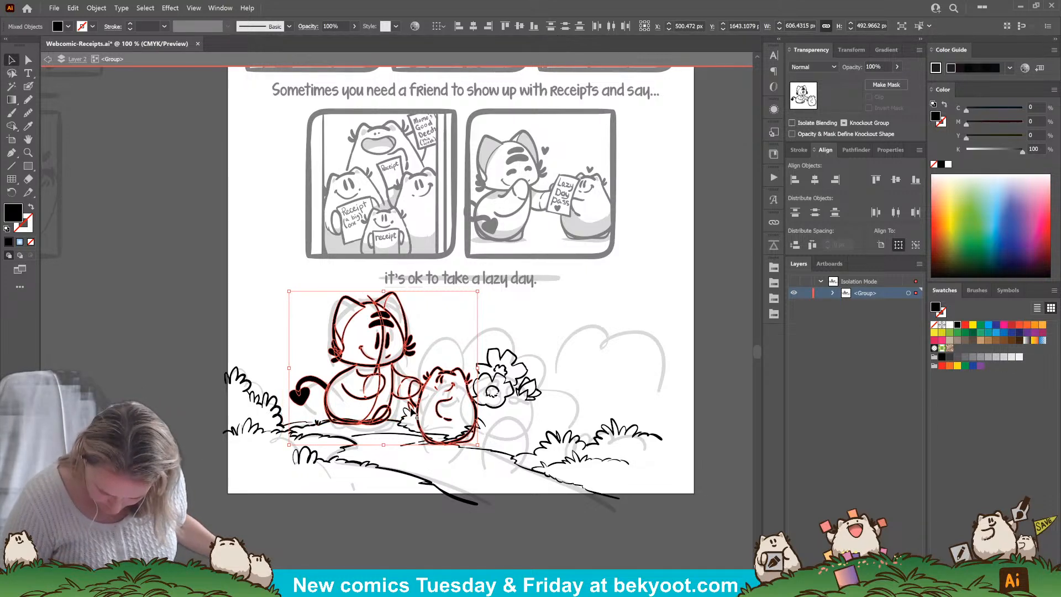
left_click(415, 428, "shift")
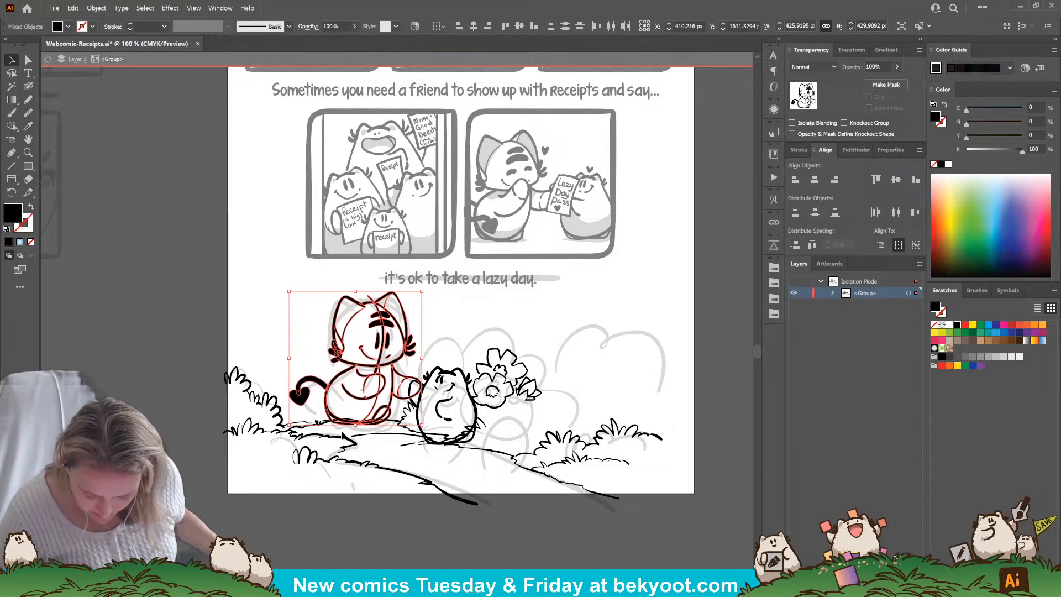
key("ctrl+g")
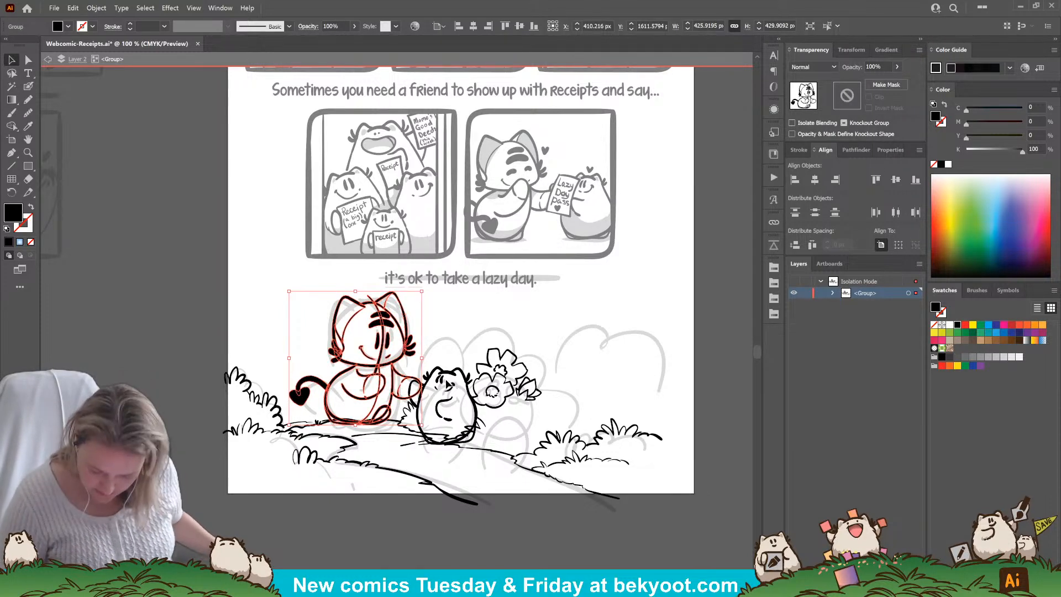
Move both characters together slightly left and down along the path, away from the flowers.
left_click(453, 373, "shift")
left_click_drag(473, 436, 457, 443)
left_click(369, 531)
mouse_move(428, 513)
left_mouse_down()
mouse_move(373, 481)
mouse_move(412, 469)
left_mouse_up()
key("b")
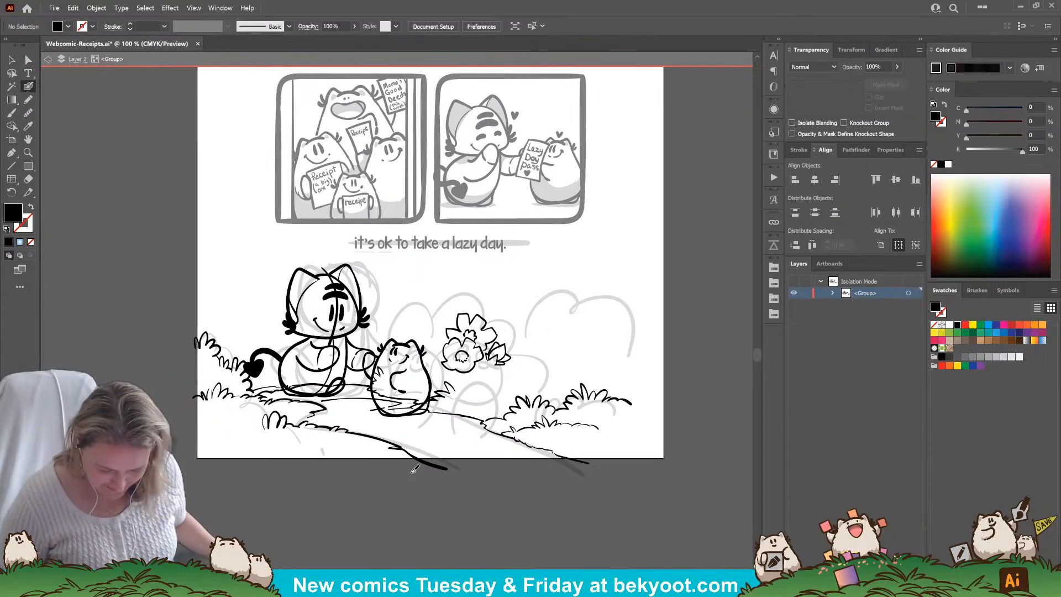
Ink a third character's face left of the larger one, with ears, eyes, open smile, cheek tufts and a small pointed shape above.
mouse_move(232, 300)
left_mouse_down()
mouse_move(261, 288)
mouse_move(269, 300)
mouse_move(228, 290)
mouse_move(220, 310)
left_mouse_up()
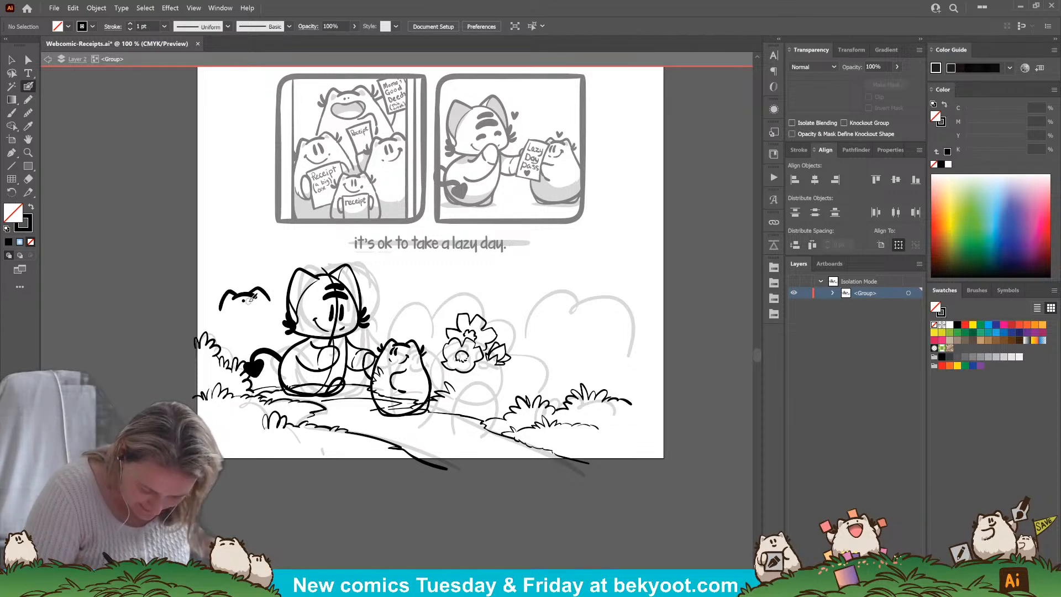
left_click(248, 300)
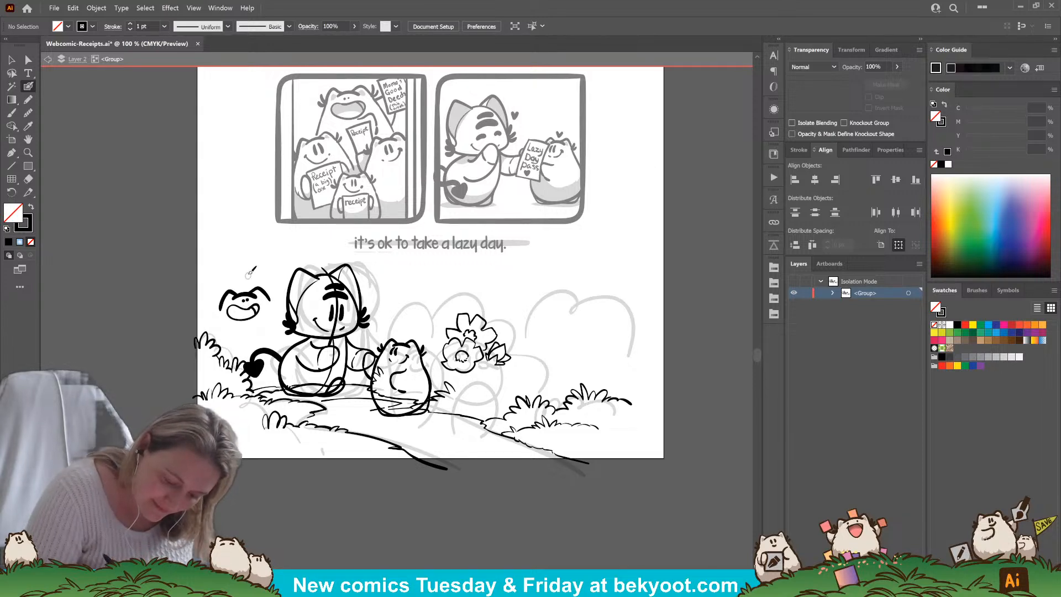
mouse_move(250, 275)
left_mouse_down()
mouse_move(260, 264)
mouse_move(256, 276)
left_mouse_up()
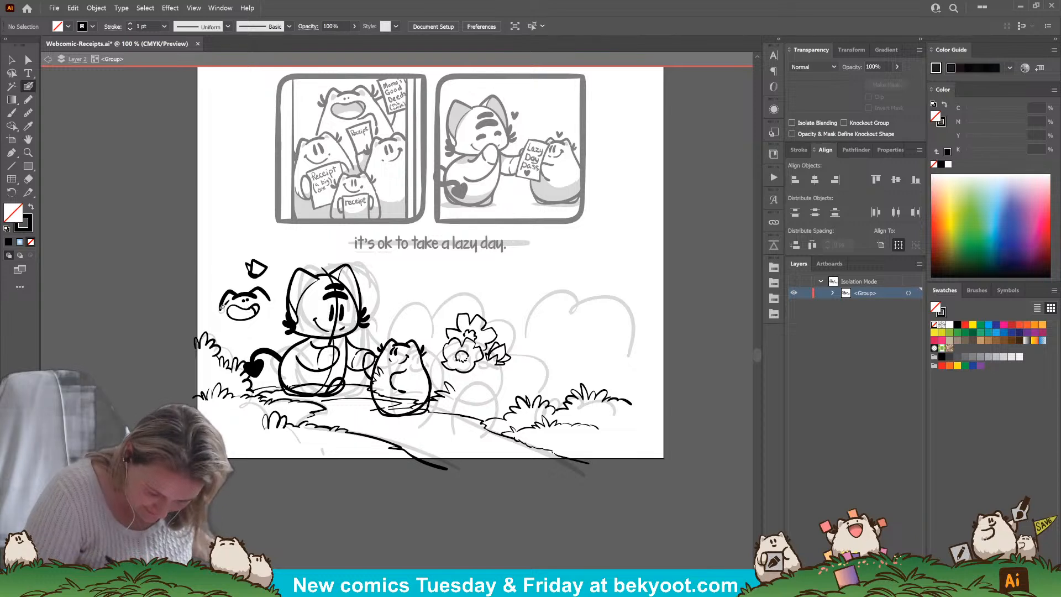
left_click_drag(226, 293, 212, 315)
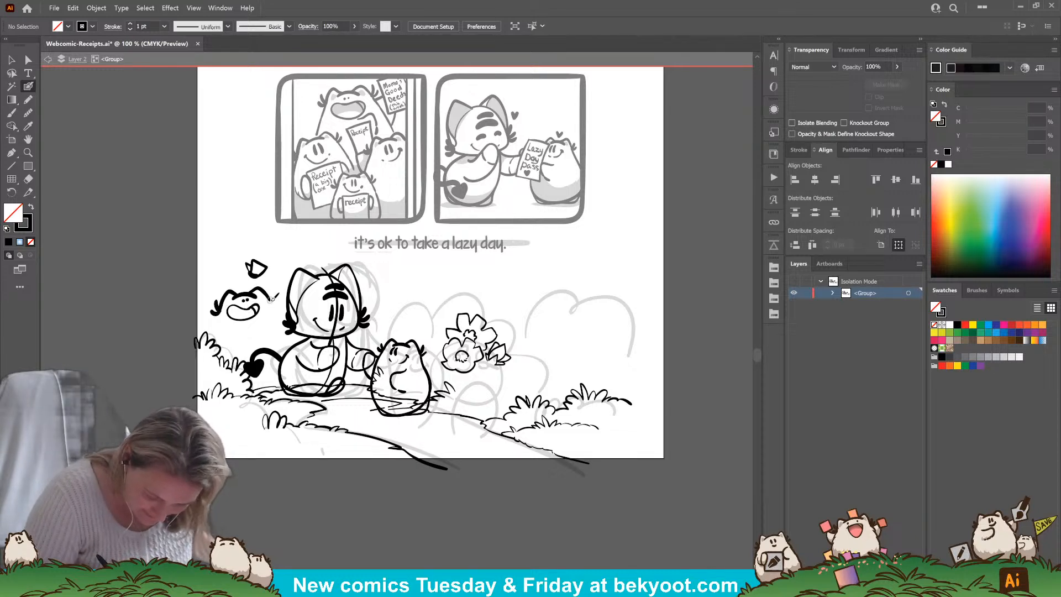
Group the third character's face strokes with the small shape above and isolate that group for further inking.
left_click_drag(204, 248, 275, 315)
key("ctrl+g")
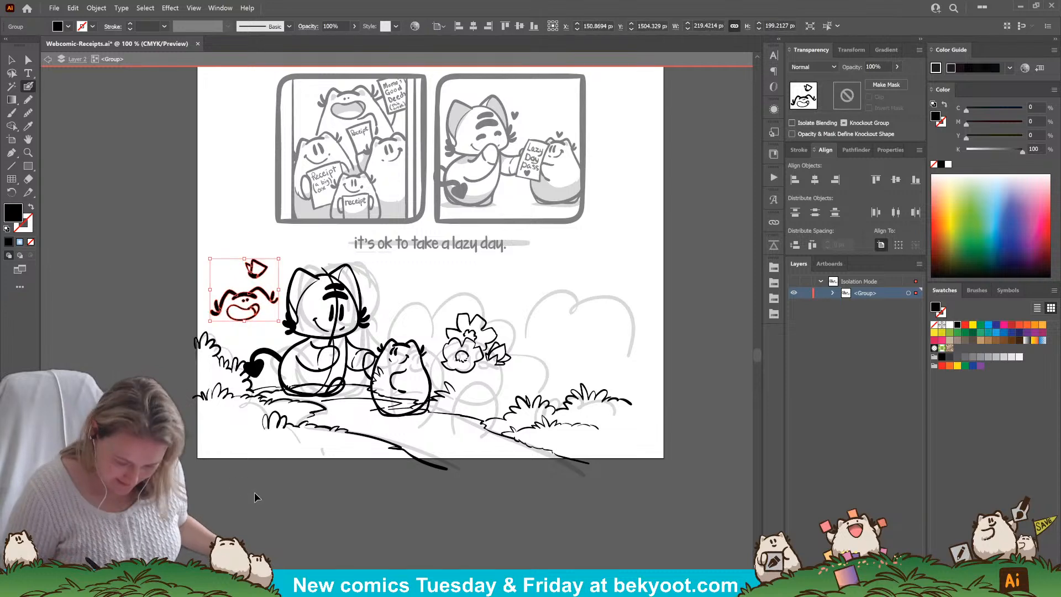
left_click(256, 497, "ctrl")
left_click(222, 311, "ctrl")
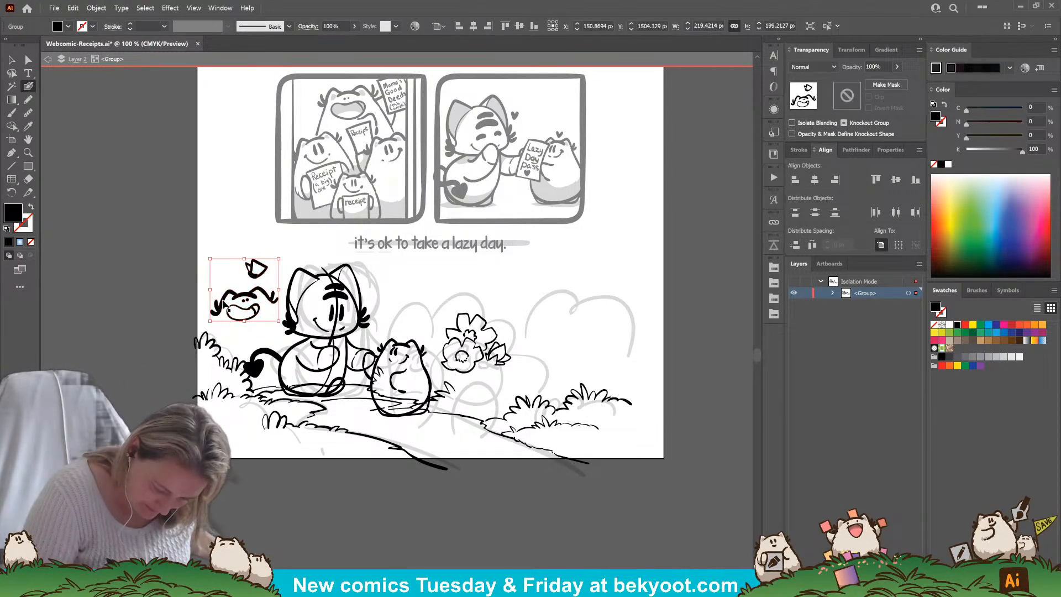
double_click(221, 310, "ctrl")
key("shift+x")
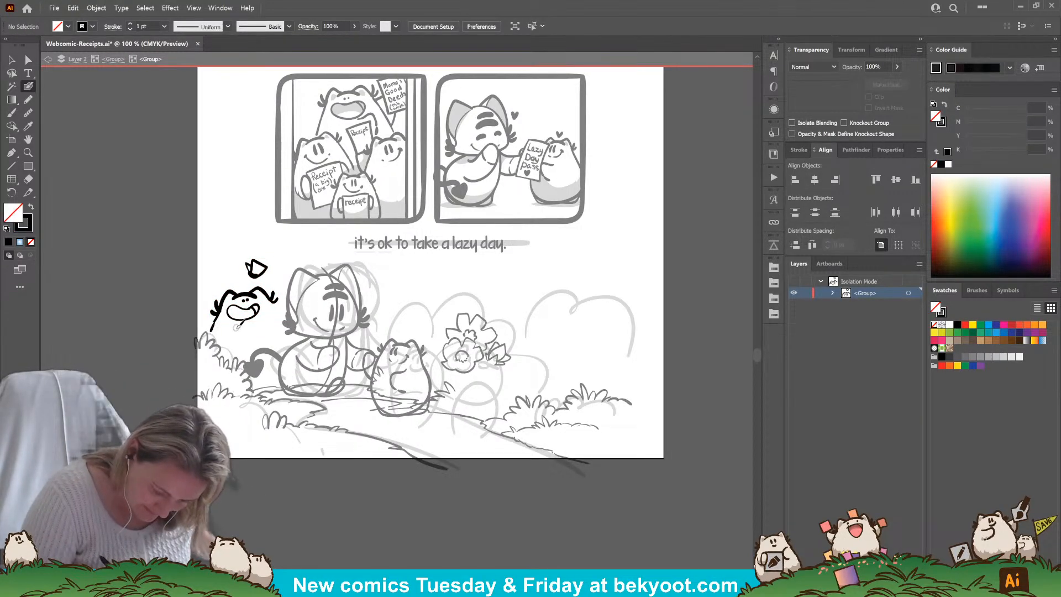
Ink the third character's bent arm below the mouth, its body side and the raised arm beside its head.
left_click_drag(262, 322, 262, 324)
left_click_drag(260, 323, 263, 336)
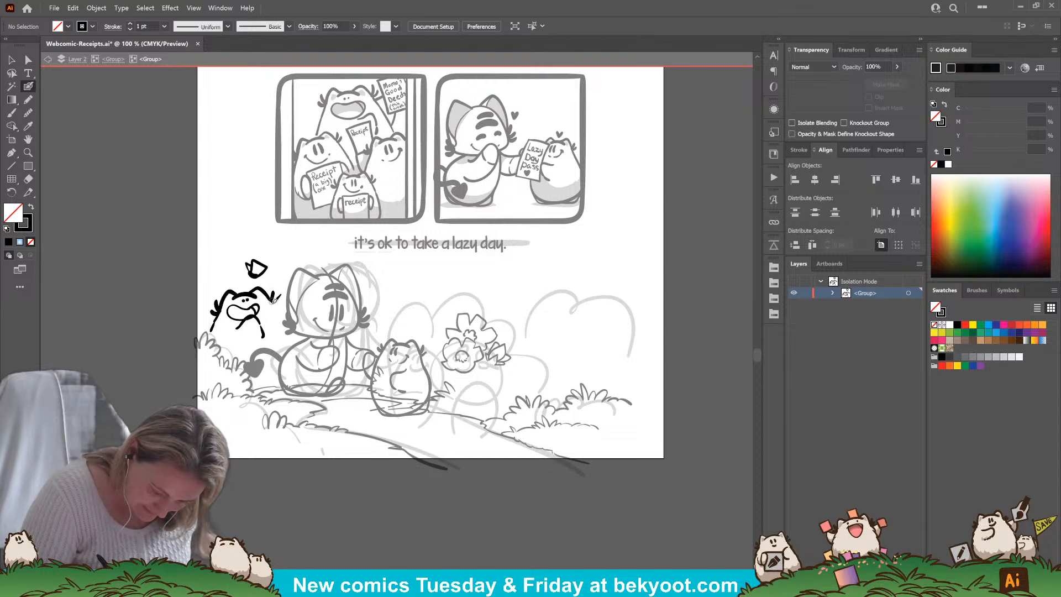
left_click_drag(270, 298, 287, 346)
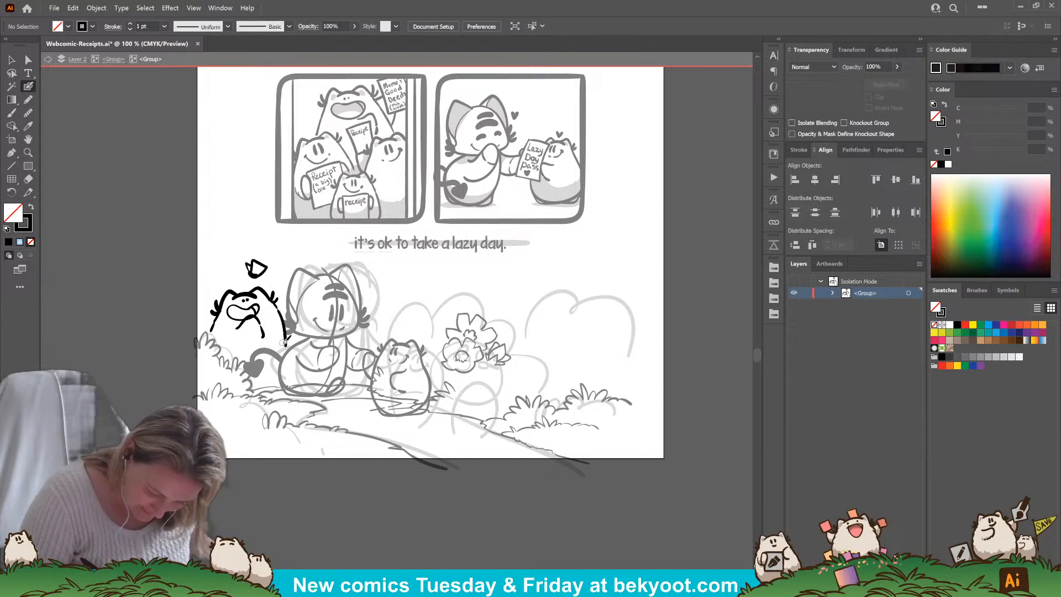
key("ctrl+z")
left_click_drag(278, 304, 291, 347)
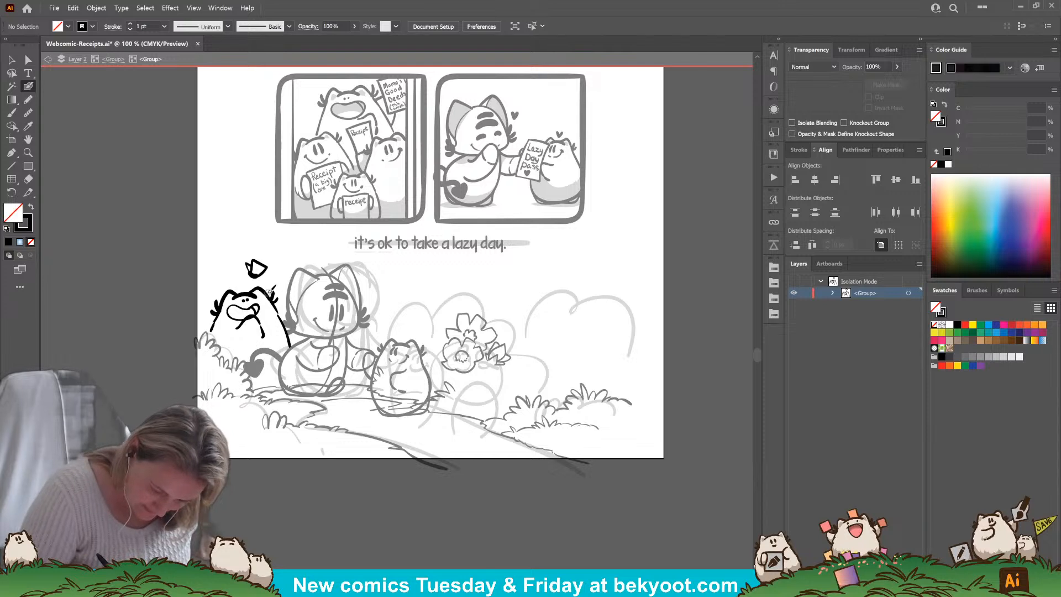
left_click_drag(285, 313, 282, 321)
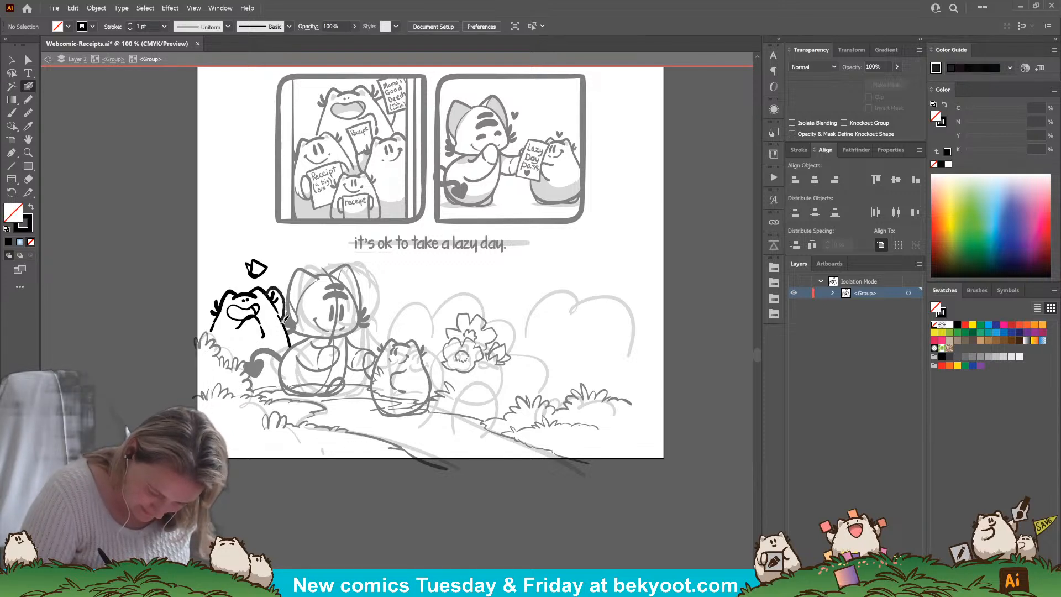
Scale the third character's face and body strokes down slightly and shift them left, leaving the small shape above in place.
left_click_drag(192, 288, 288, 365)
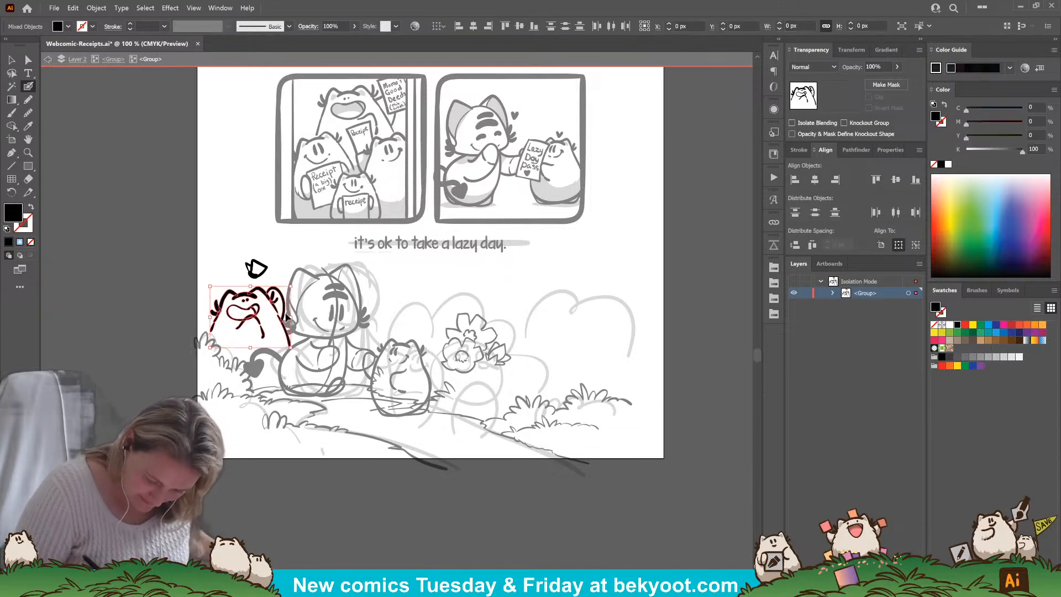
left_click_drag(291, 288, 288, 290)
left_click_drag(283, 329, 274, 327)
left_click(243, 446, "ctrl")
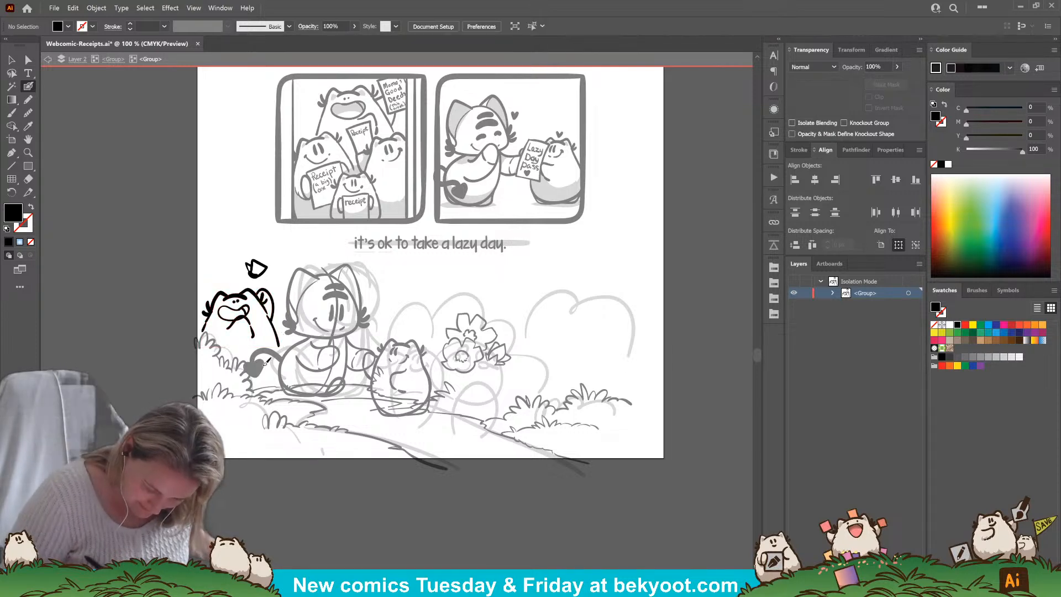
Ink a short lower body stroke beside the larger character's tail and adjust the third character's open mouth.
key("shift+x")
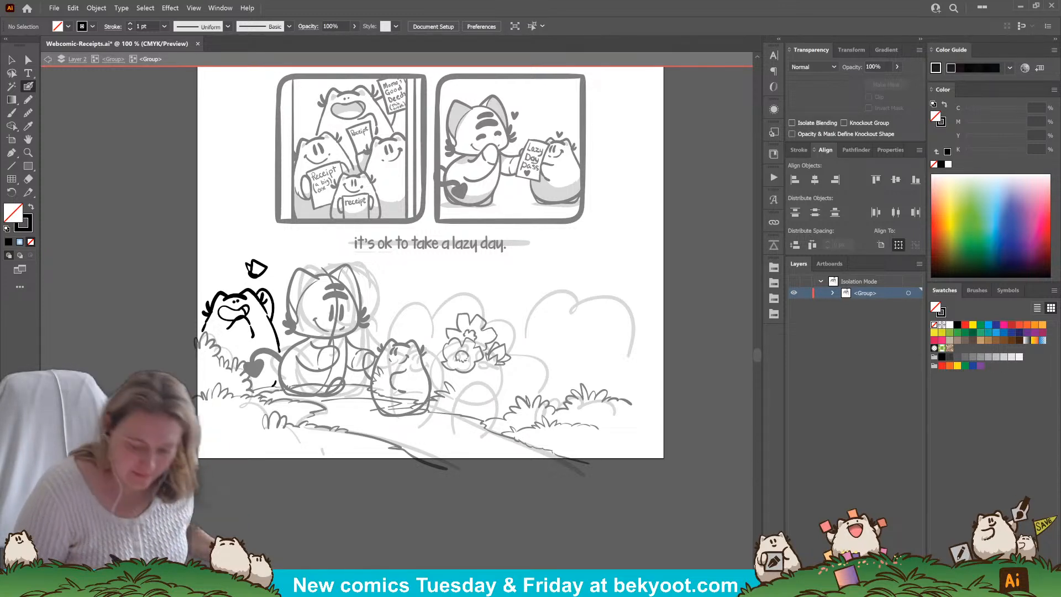
mouse_move(246, 317)
left_mouse_down()
mouse_move(228, 326)
mouse_move(226, 312)
mouse_move(242, 323)
left_mouse_up()
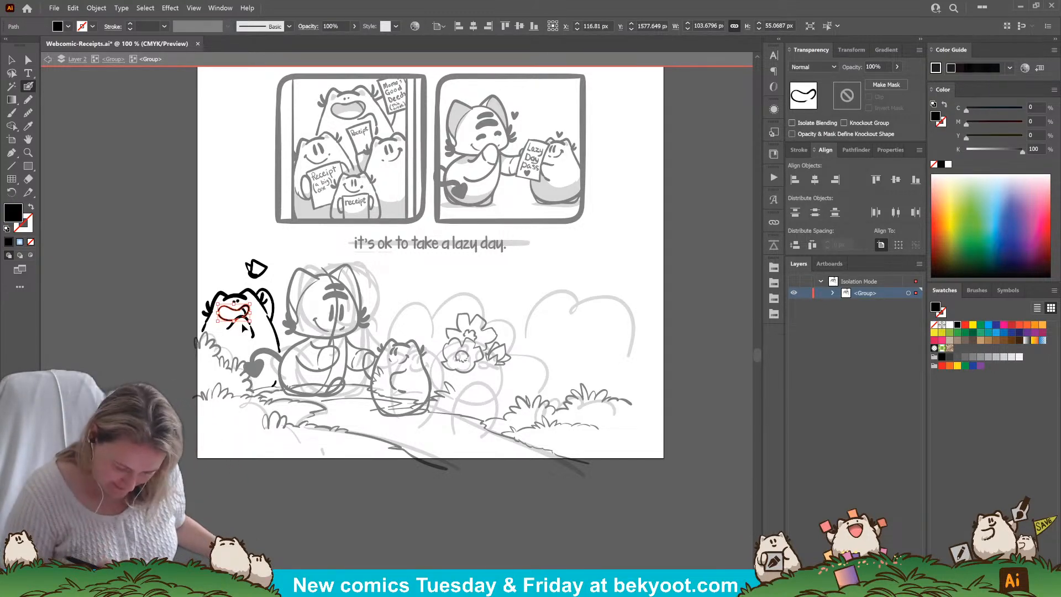
left_click(270, 485, "ctrl")
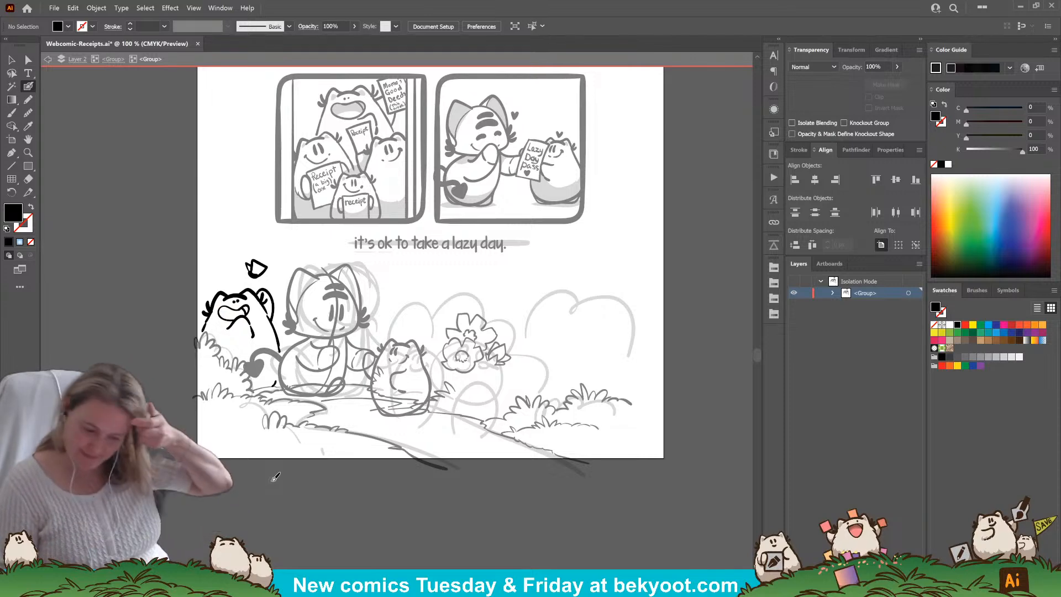
Start a fourth character below the flowers by inking the top of its head, and isolate those strokes as their own group.
key("v")
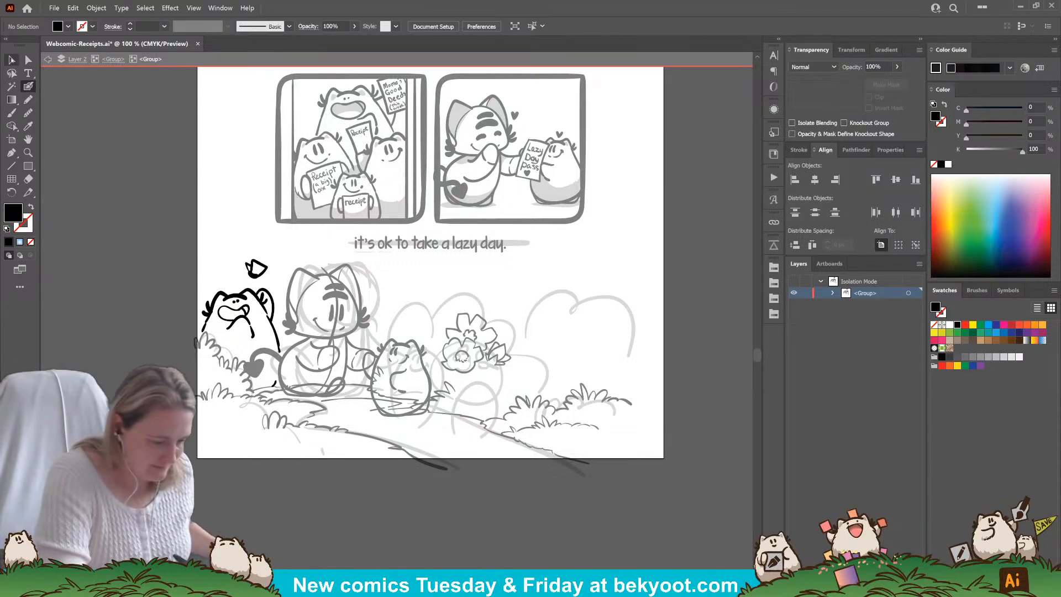
left_click(113, 59)
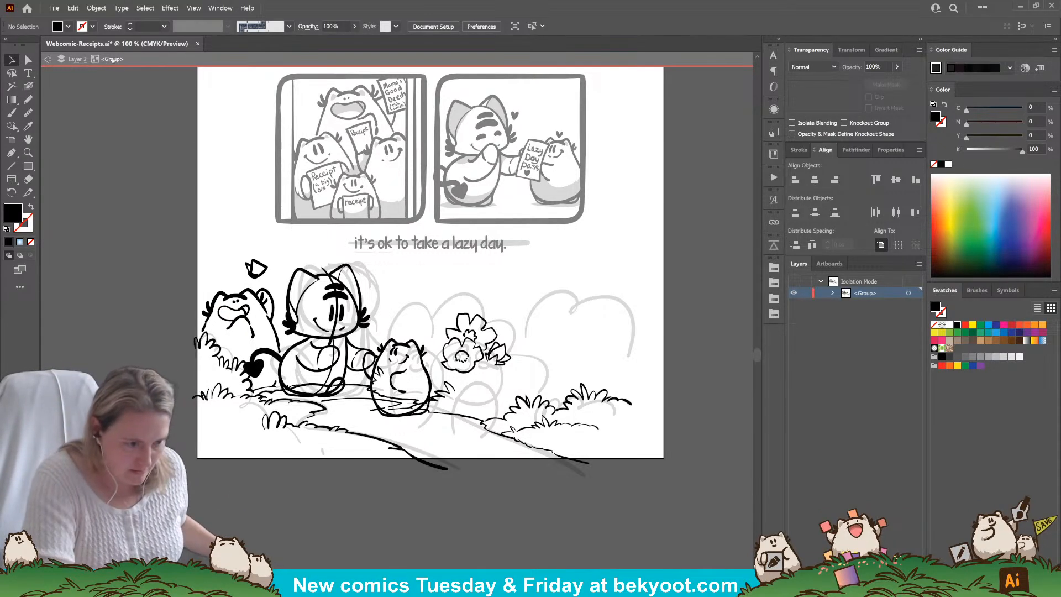
left_click_drag(411, 482, 351, 455)
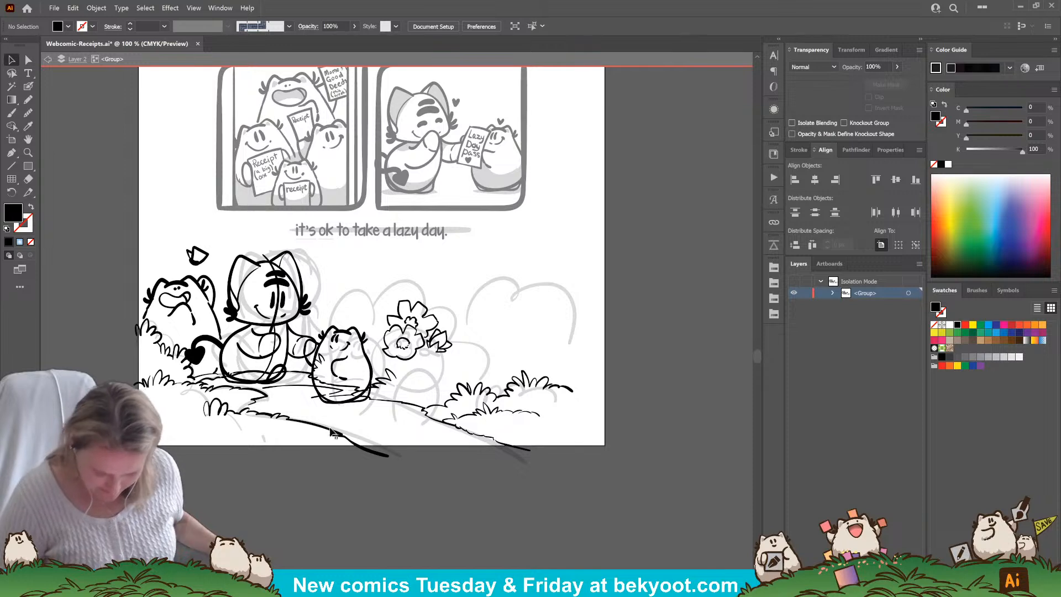
key("shift+b")
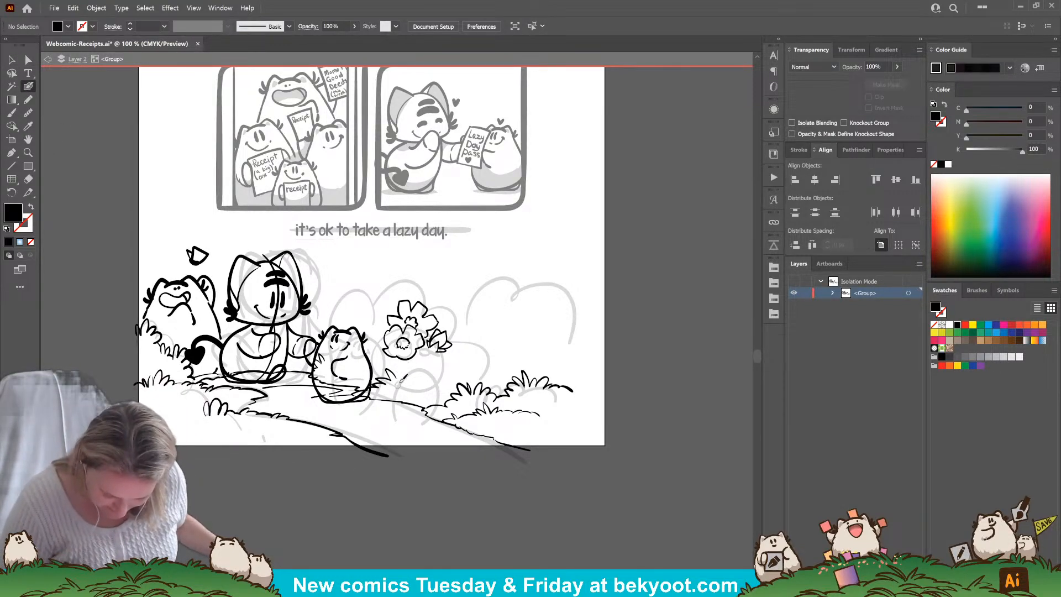
key("shift+x")
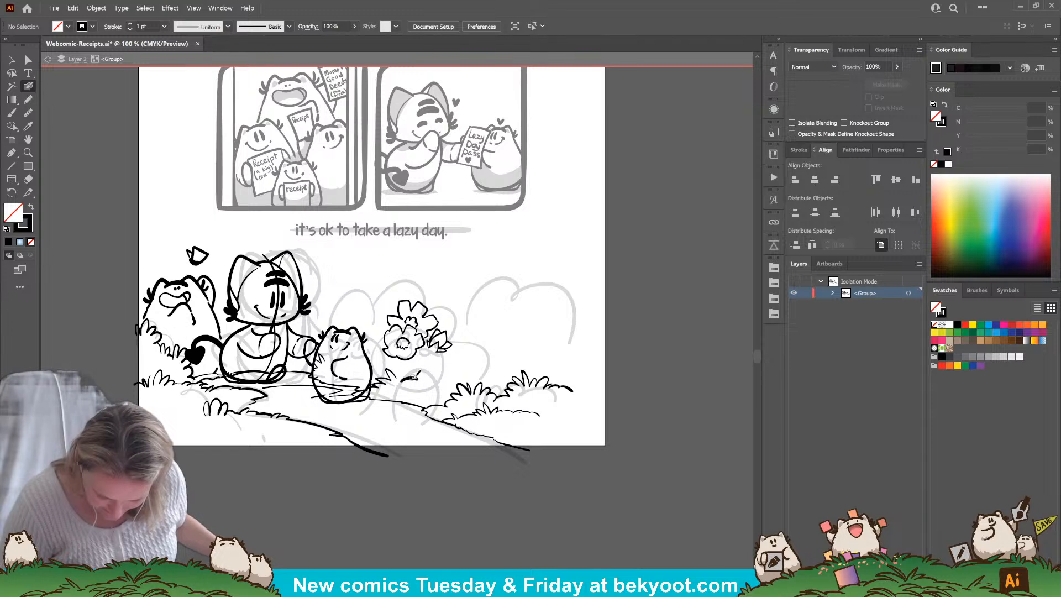
left_click_drag(414, 378, 427, 383)
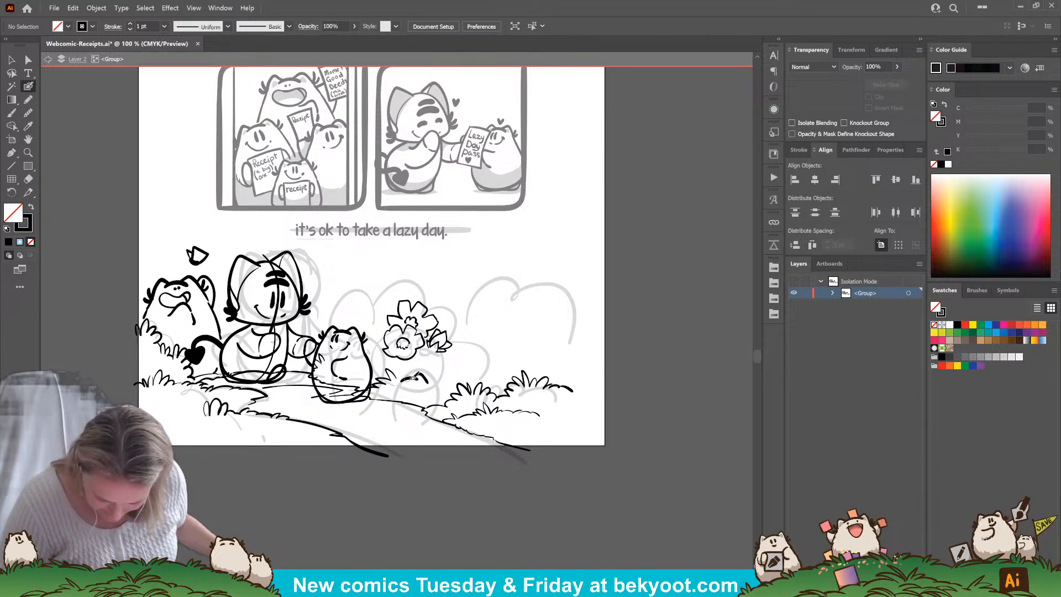
left_click(422, 380, "ctrl")
key("ctrl+g")
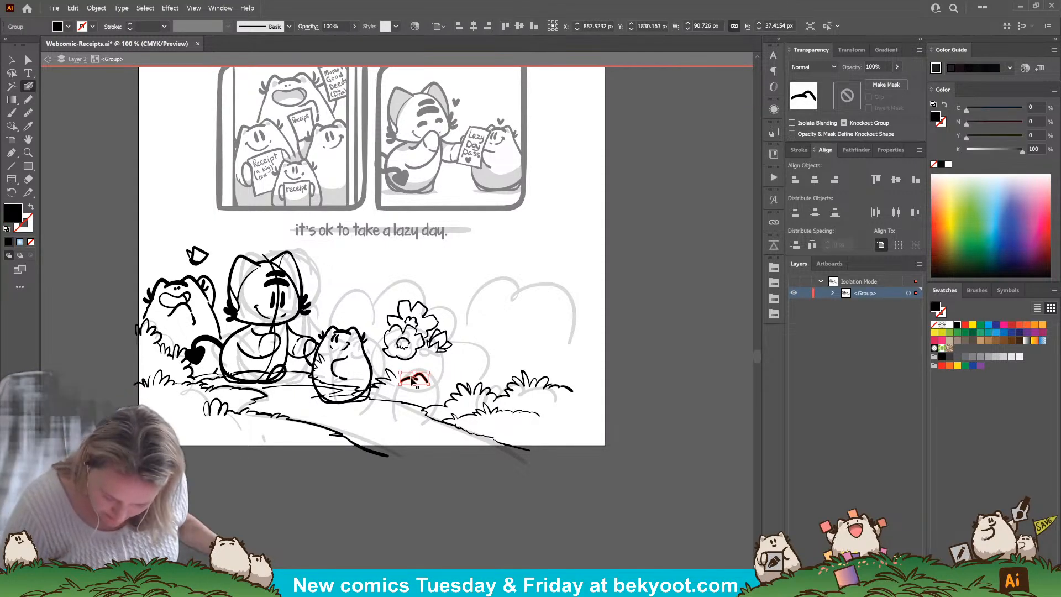
double_click(422, 380, "ctrl")
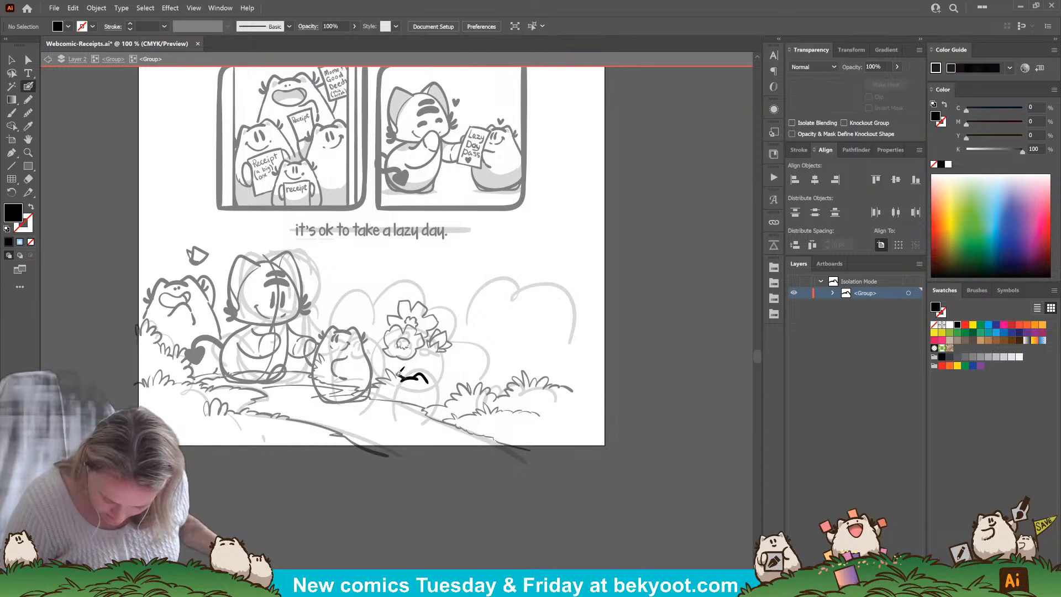
Ink the fourth character's ears, smiling face, small arms and rounded body sides.
mouse_move(400, 371)
left_mouse_down()
mouse_move(390, 389)
mouse_move(425, 389)
mouse_move(440, 369)
mouse_move(386, 382)
mouse_move(381, 446)
mouse_move(407, 447)
mouse_move(438, 390)
mouse_move(445, 404)
mouse_move(448, 418)
mouse_move(417, 455)
left_mouse_up()
left_click_drag(411, 397, 410, 425)
left_click_drag(436, 396, 420, 414)
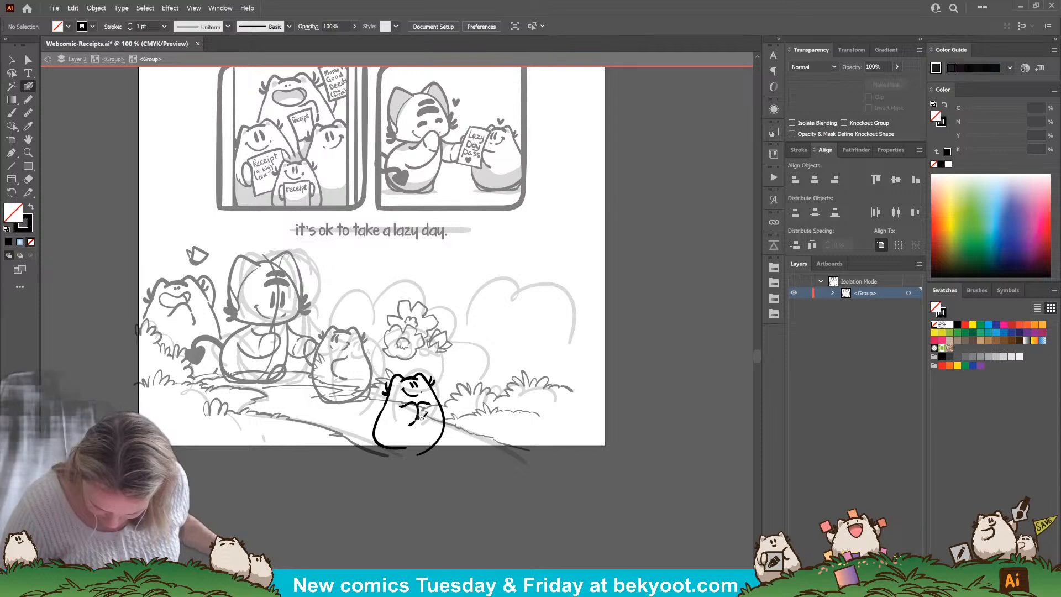
Trim the lower end of the fourth character's body stroke, redraw its closed rounded base and add a foot.
left_click(401, 449, "ctrl")
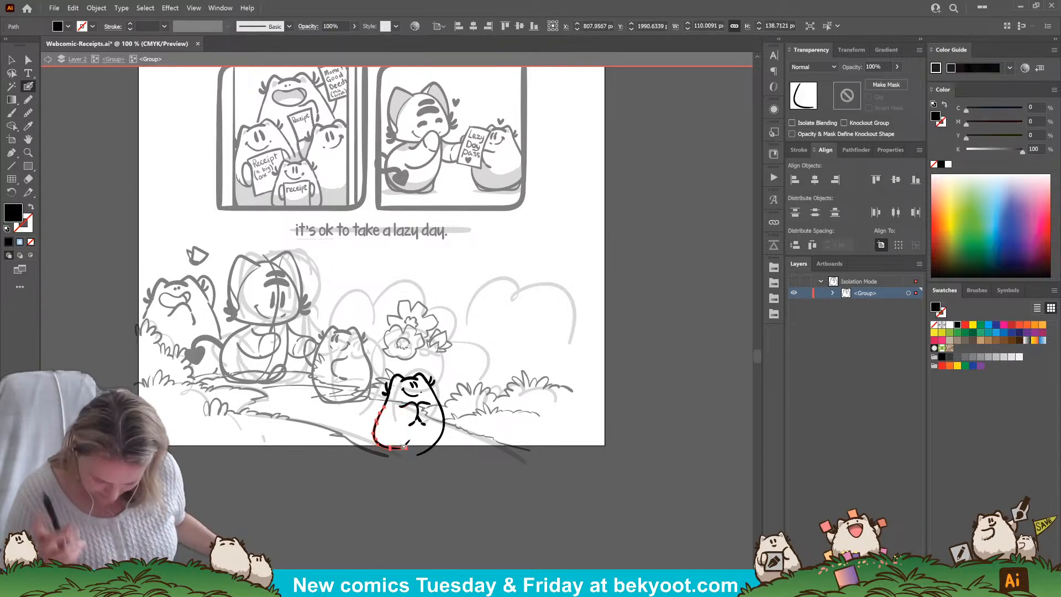
left_click_drag(397, 446, 380, 443)
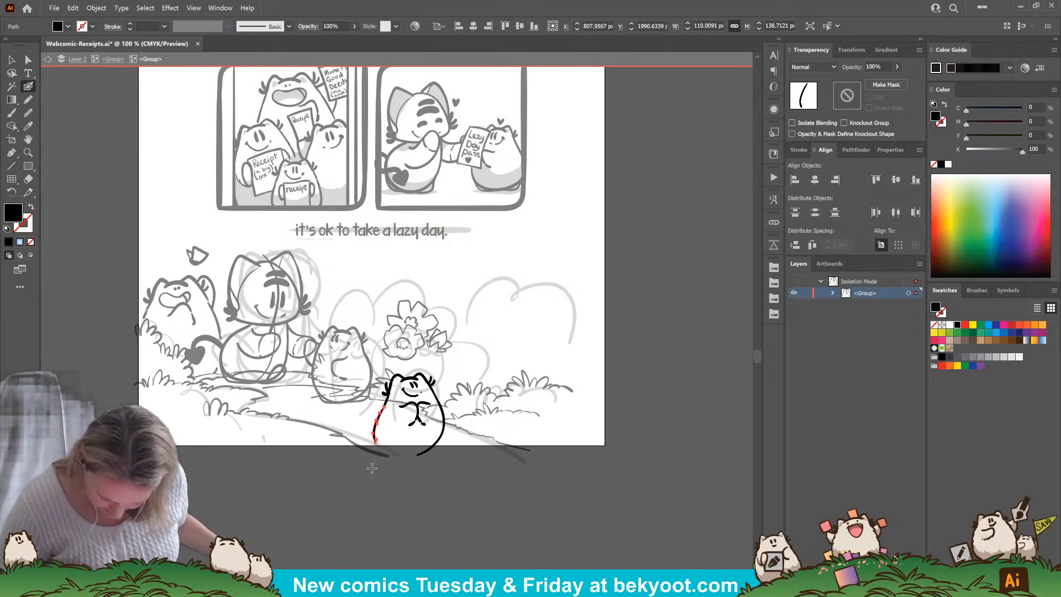
left_click(433, 493, "ctrl")
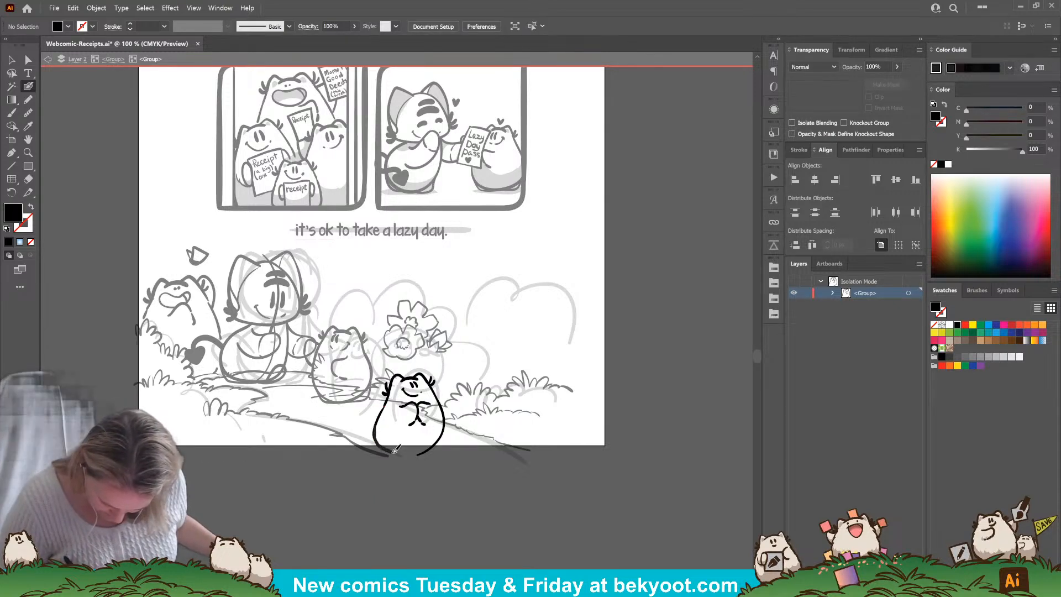
left_click_drag(395, 450, 414, 453)
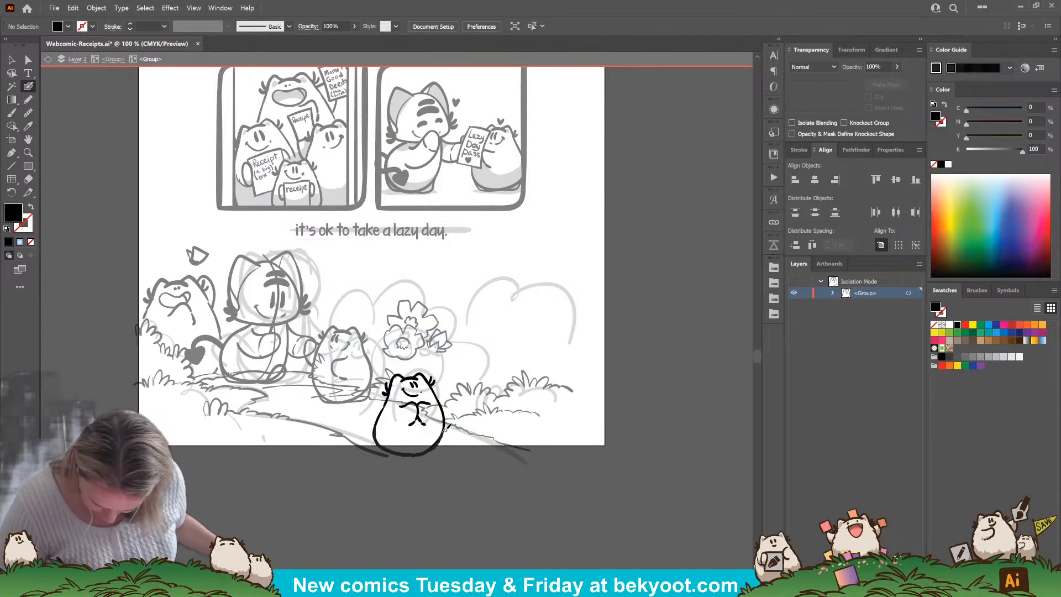
key("shift+x")
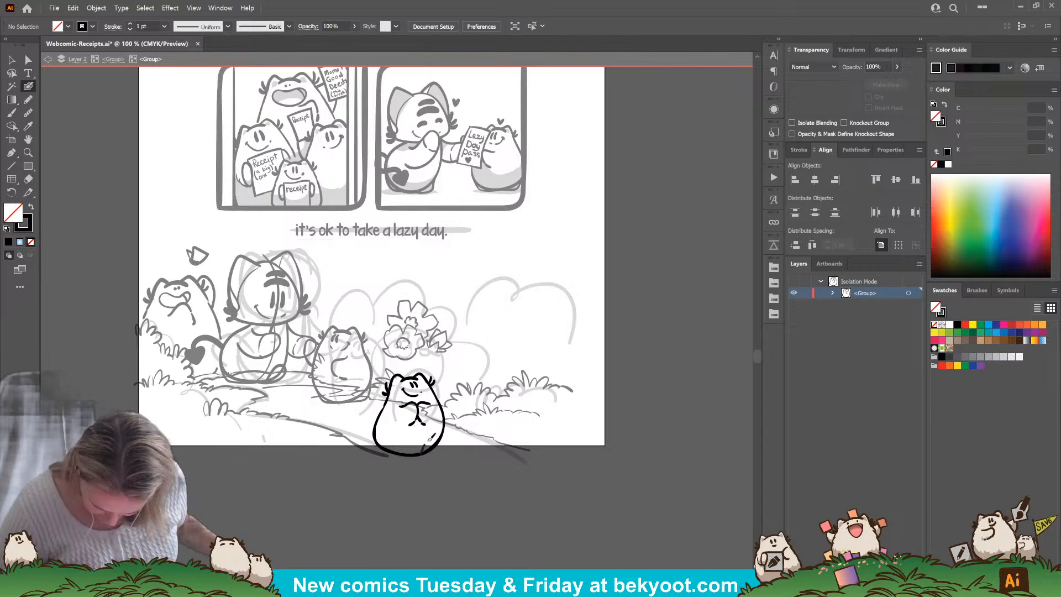
mouse_move(441, 441)
left_mouse_down()
mouse_move(379, 448)
mouse_move(376, 436)
mouse_move(410, 463)
left_mouse_up()
Return to the full scene group and scale the fourth character down slightly, raising its base inside the page edge.
left_click(11, 59)
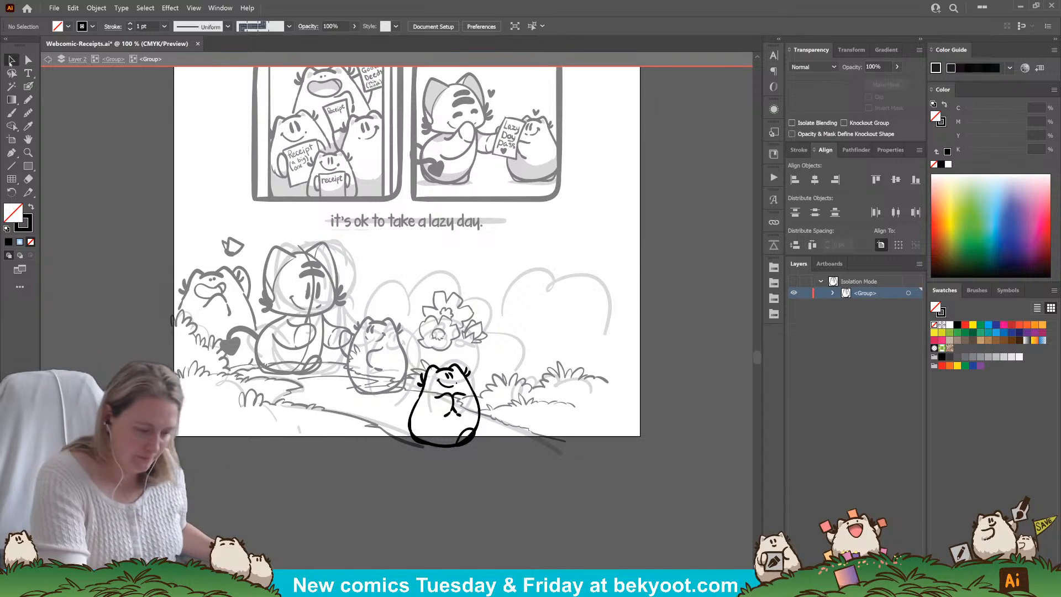
left_click(112, 60)
left_click(468, 441)
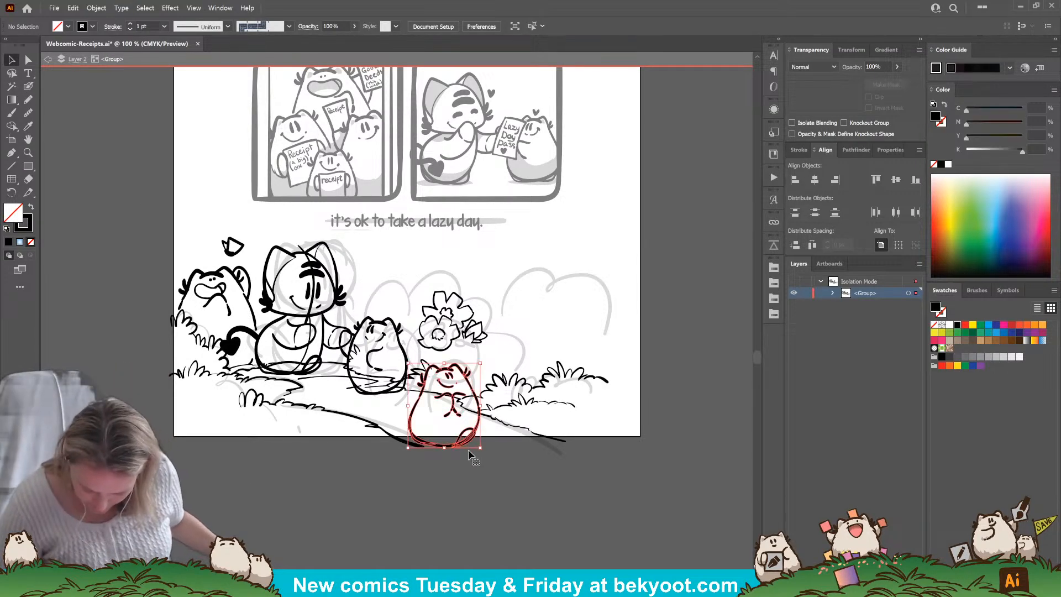
left_click_drag(462, 435, 468, 428)
left_click(462, 467)
scroll(497, 414, "up", 2)
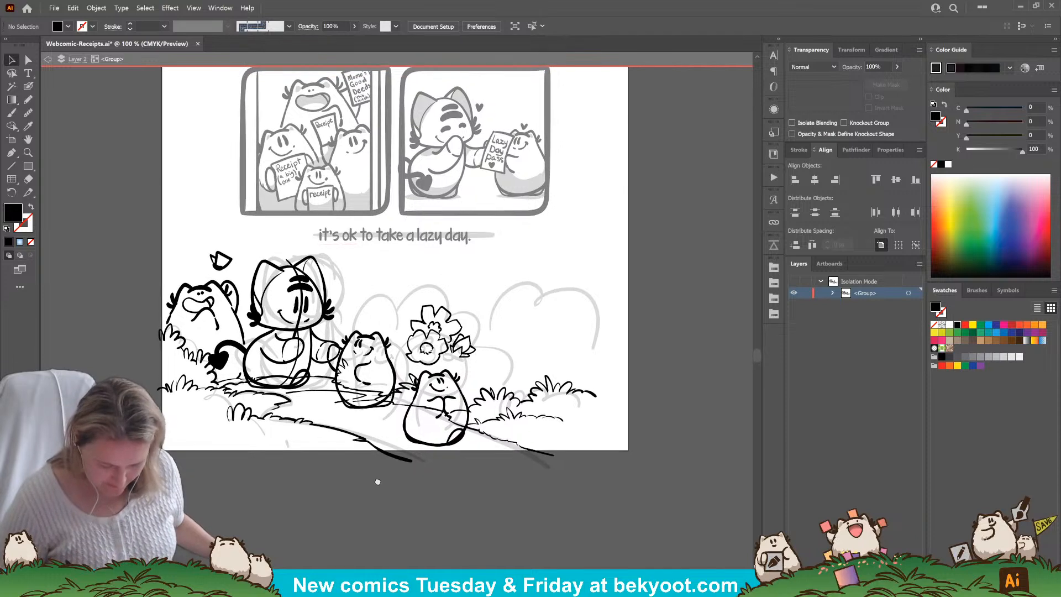
Ink the head, ear tufts and smiling face of a fifth character behind the grass to the right of the flowers.
left_click(28, 86)
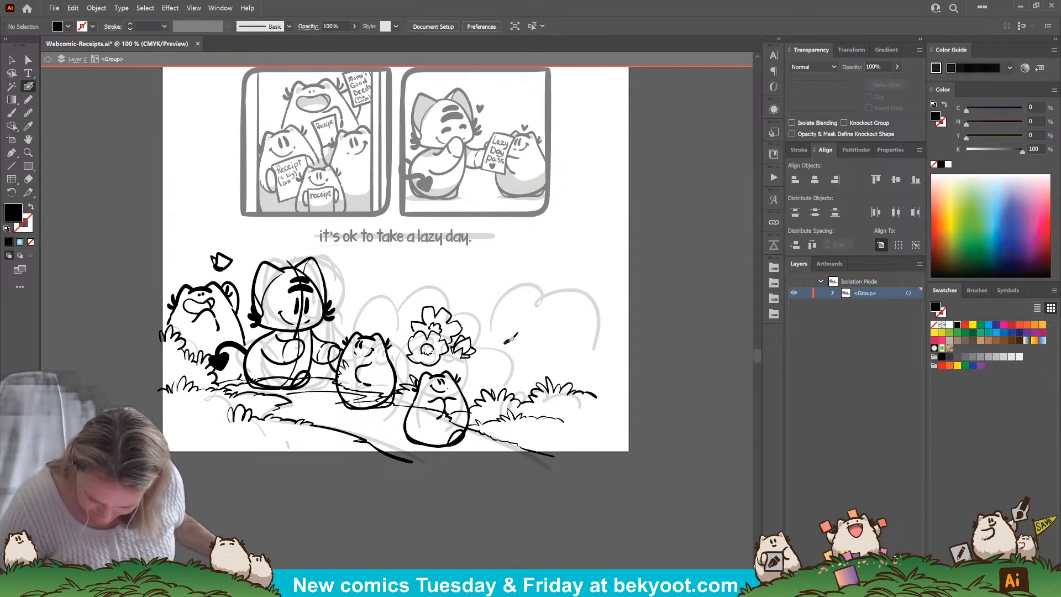
left_click_drag(505, 342, 534, 346)
key("ctrl+z")
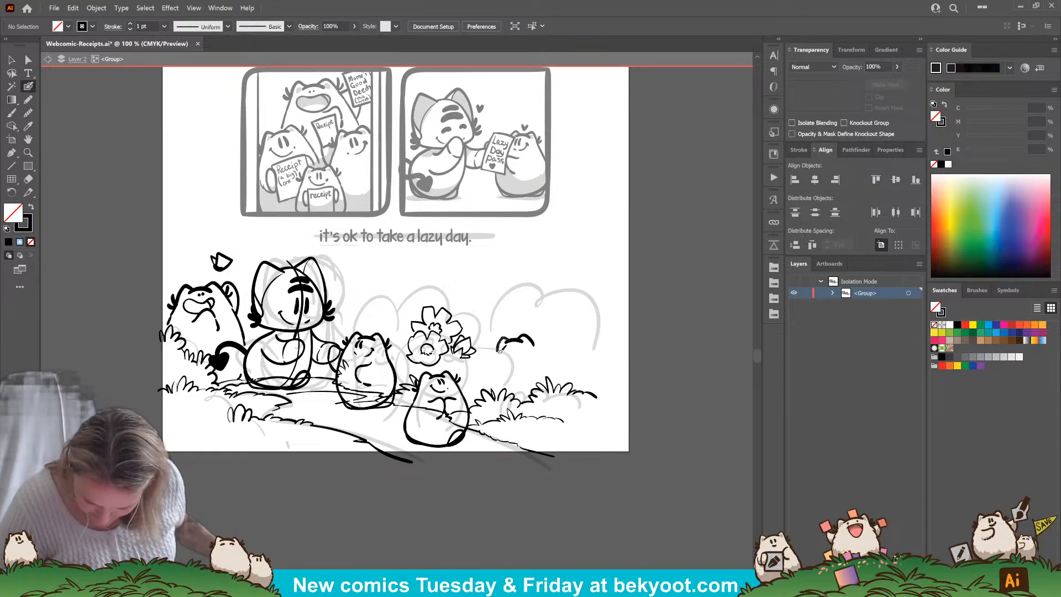
key("ctrl+z")
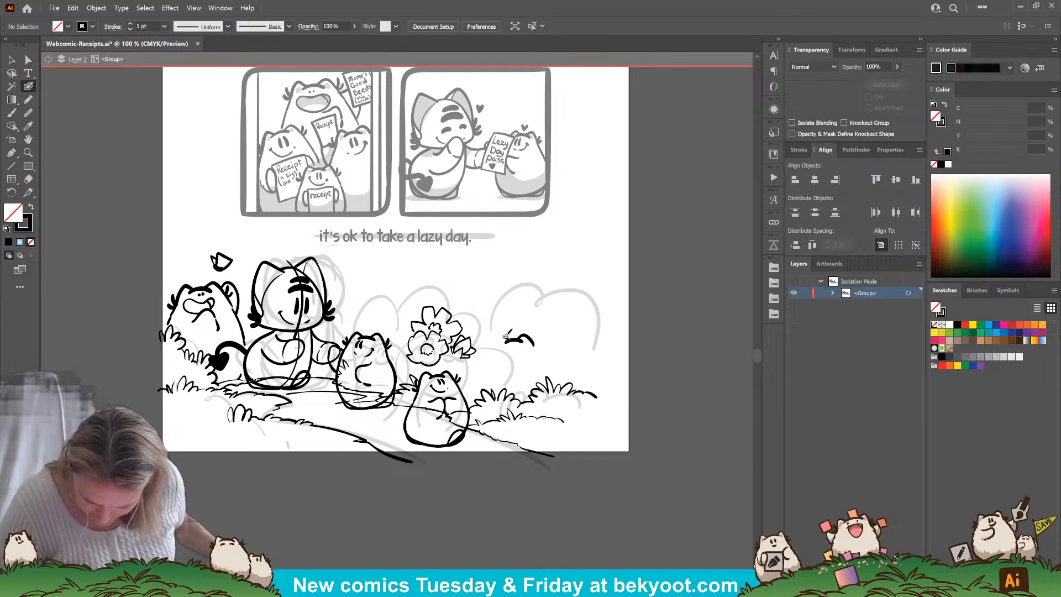
mouse_move(507, 339)
left_mouse_down()
mouse_move(500, 362)
mouse_move(511, 344)
mouse_move(520, 355)
mouse_move(543, 336)
mouse_move(497, 350)
left_mouse_up()
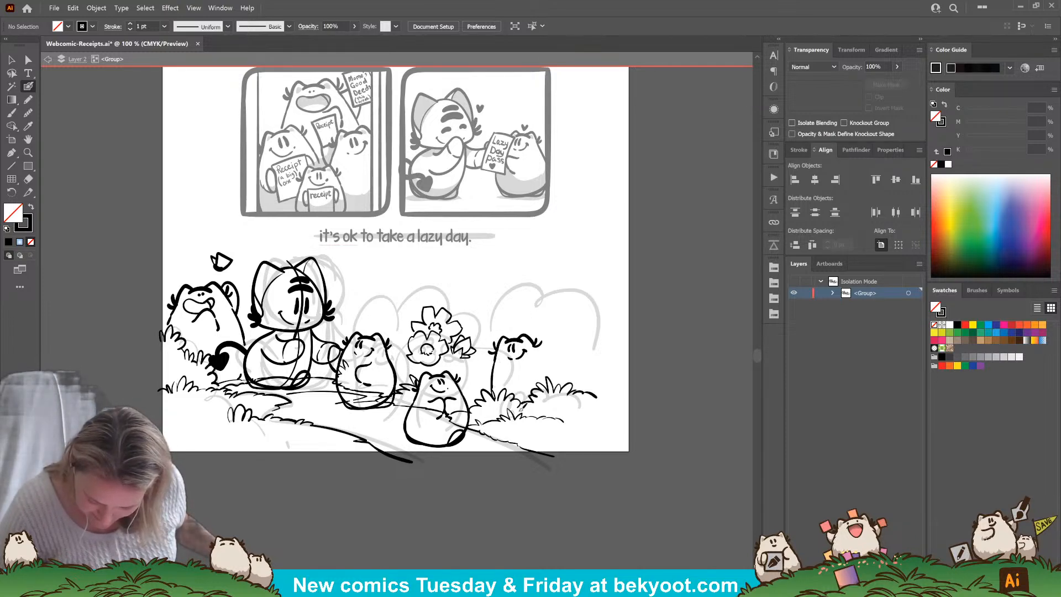
Replace the fifth character's body sides with rounder curves that run down to the grass tufts.
left_click_drag(536, 343, 546, 360)
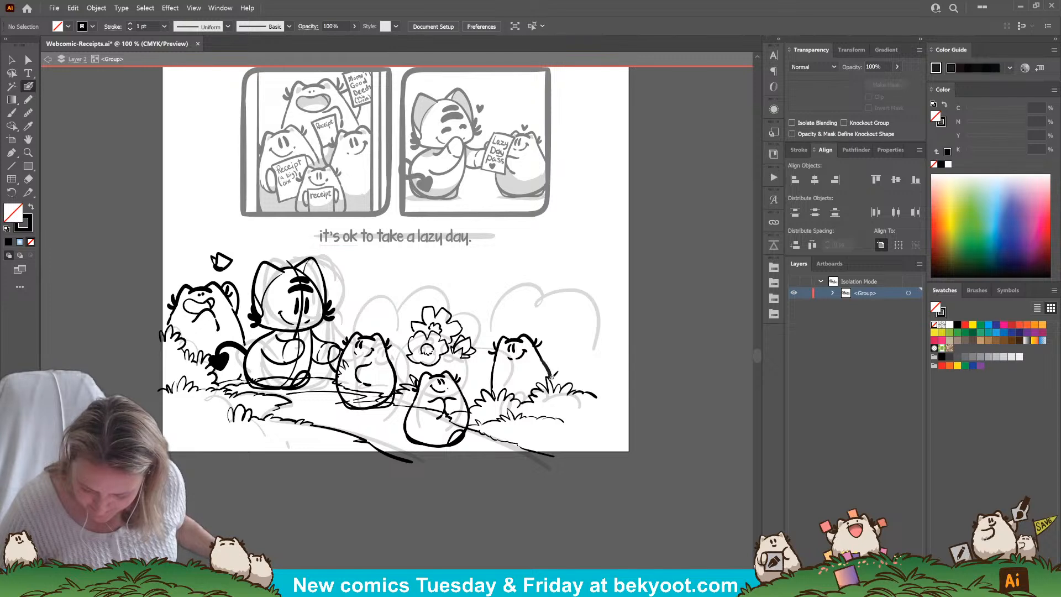
key("ctrl+z")
key("ctrl+z")
key("ctrl+z")
key("ctrl+z")
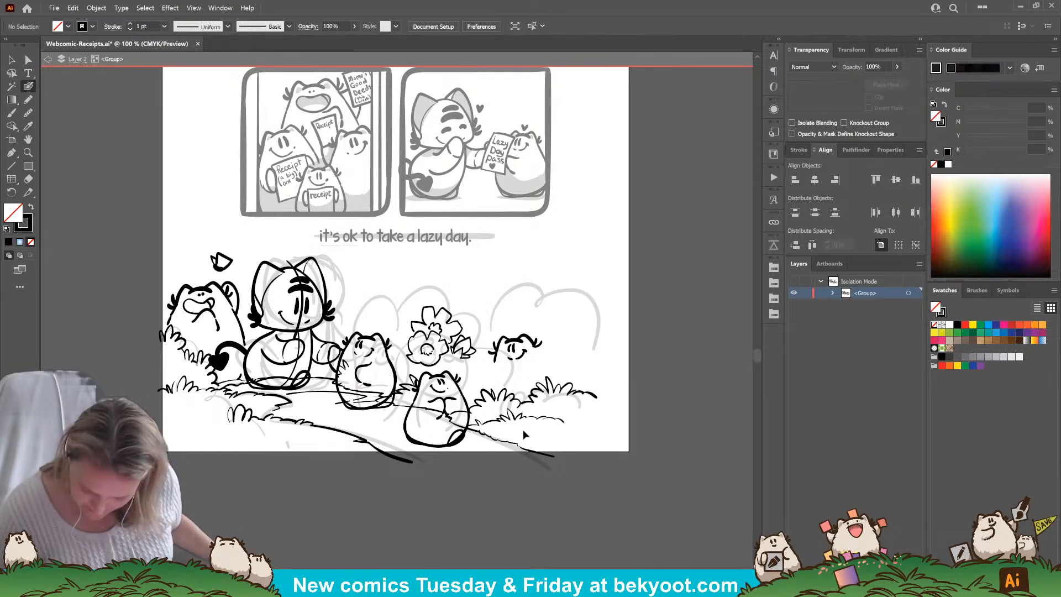
left_click_drag(494, 348, 499, 394)
left_click_drag(535, 343, 553, 388)
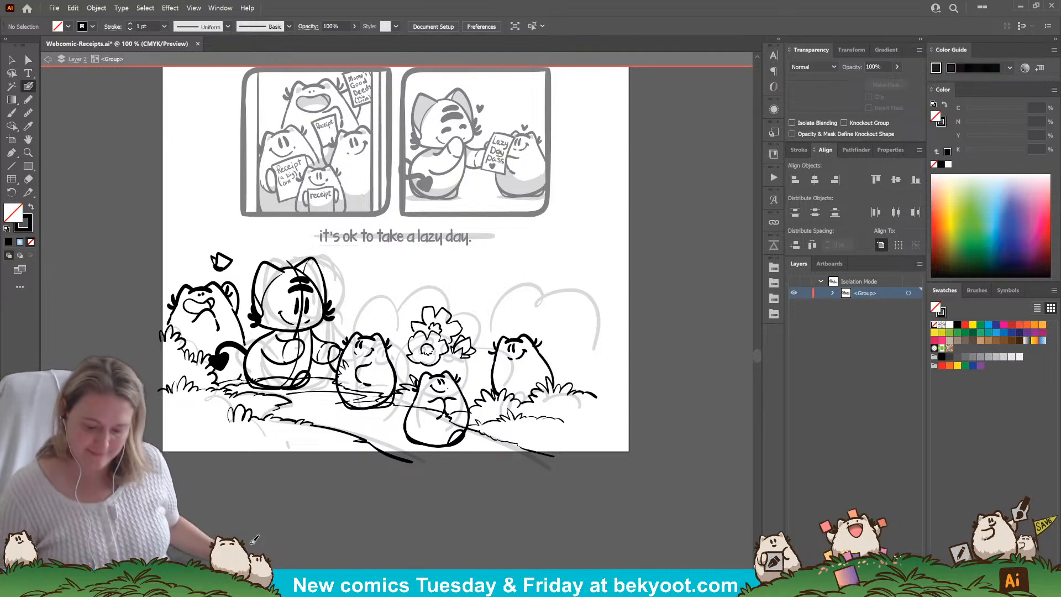
Ink leaves around the flower cluster, beside and below the blossoms behind the fourth character.
left_click_drag(474, 497, 437, 490)
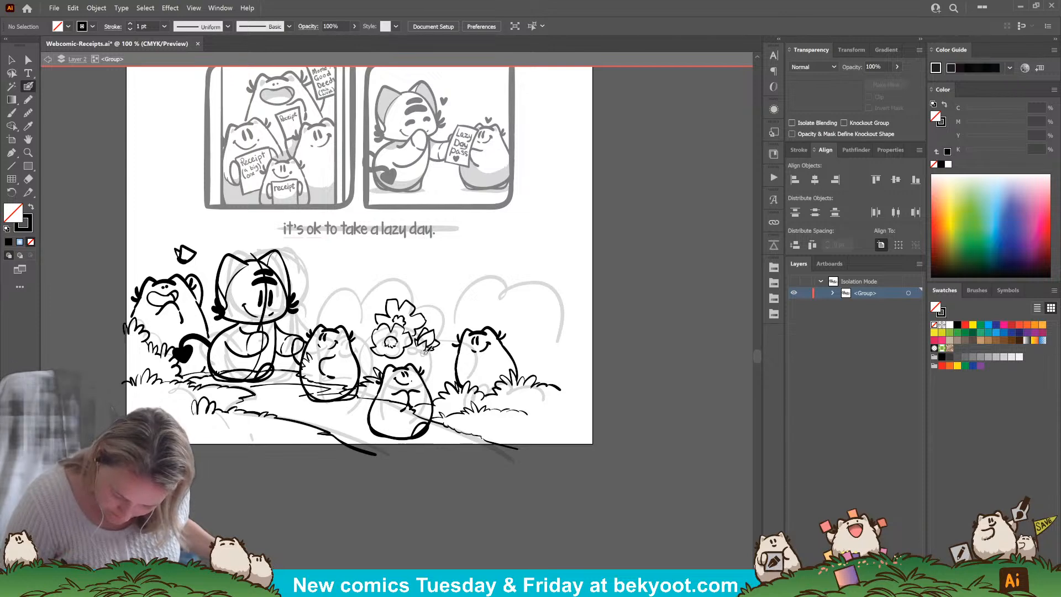
mouse_move(425, 344)
left_mouse_down()
mouse_move(416, 361)
mouse_move(434, 348)
mouse_move(435, 375)
left_mouse_up()
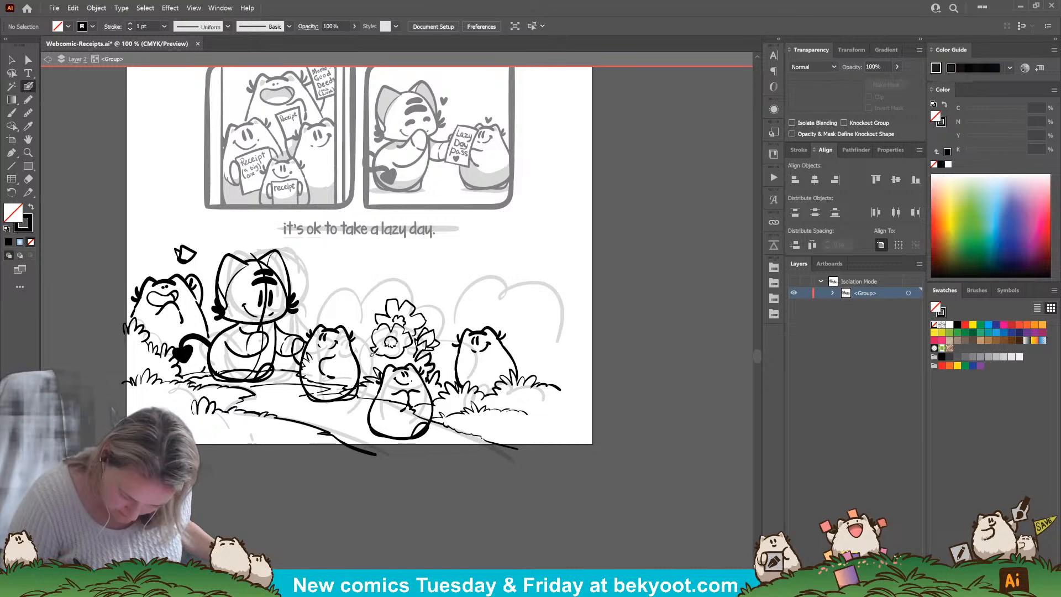
left_click_drag(374, 355, 373, 362)
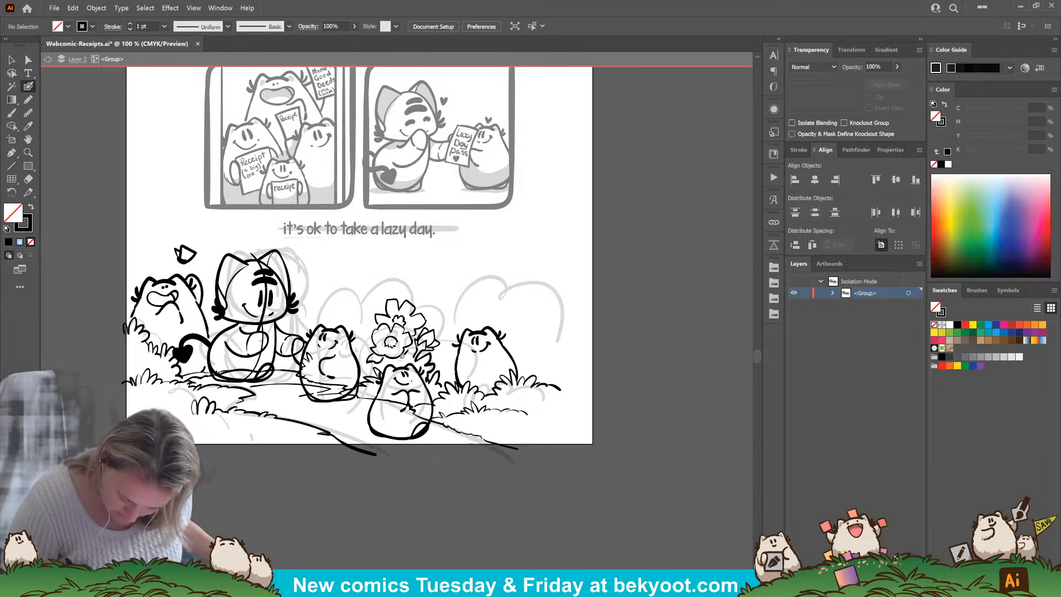
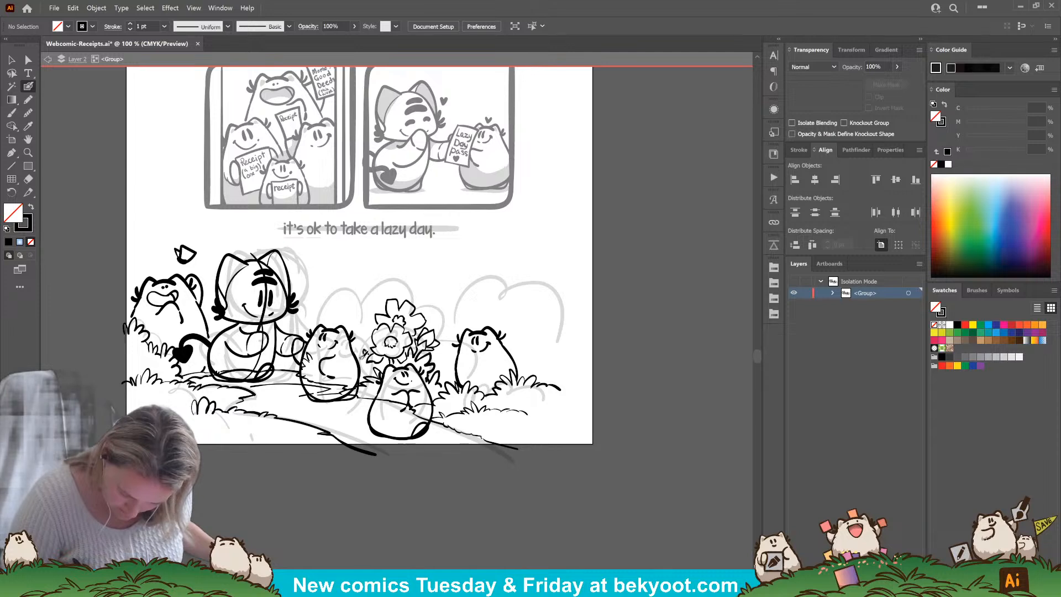
Ink a cluster of five rounded shapes with inner details above the fifth character, and add leafy strokes at the page's right edge.
mouse_move(371, 469)
left_mouse_down()
mouse_move(356, 519)
mouse_move(360, 484)
left_mouse_up()
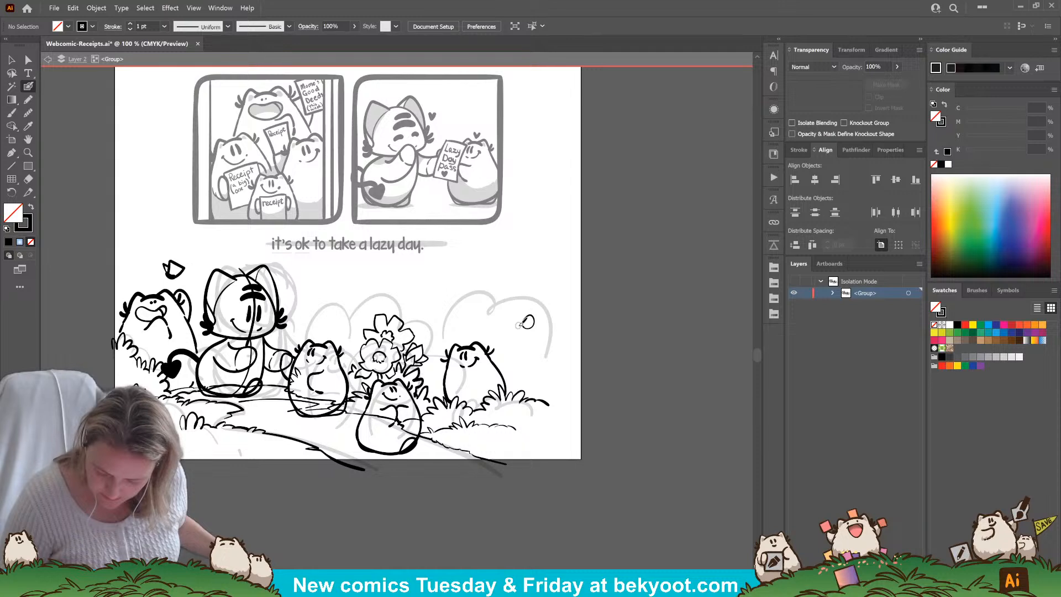
mouse_move(526, 322)
left_mouse_down()
mouse_move(540, 299)
mouse_move(540, 331)
mouse_move(502, 305)
mouse_move(496, 314)
mouse_move(500, 282)
mouse_move(482, 292)
mouse_move(486, 314)
mouse_move(505, 308)
mouse_move(517, 296)
mouse_move(514, 271)
mouse_move(539, 269)
mouse_move(514, 297)
left_mouse_up()
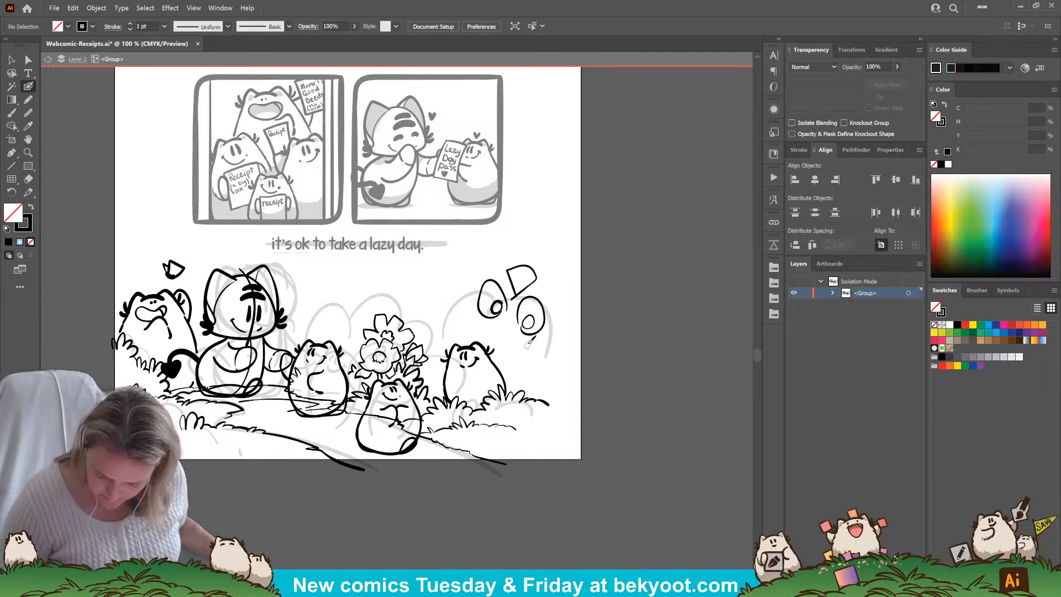
mouse_move(521, 360)
left_mouse_down()
mouse_move(536, 346)
mouse_move(560, 362)
mouse_move(559, 353)
mouse_move(543, 379)
left_mouse_up()
key("ctrl+z")
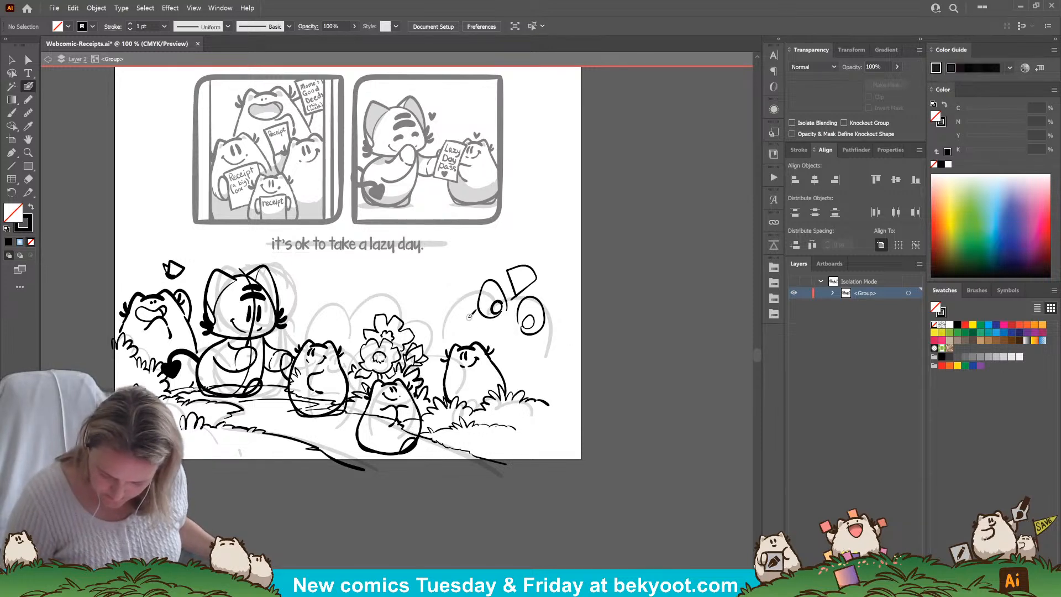
mouse_move(450, 326)
left_mouse_down()
mouse_move(466, 324)
mouse_move(458, 316)
mouse_move(453, 336)
mouse_move(467, 314)
mouse_move(473, 332)
mouse_move(475, 314)
left_mouse_up()
key("ctrl+z")
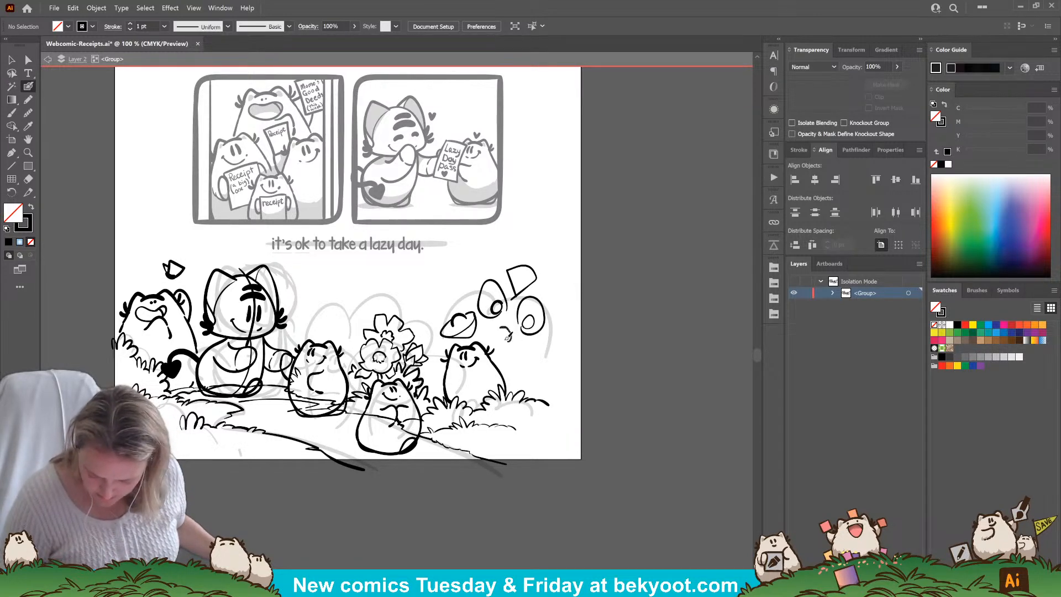
mouse_move(505, 329)
left_mouse_down()
mouse_move(510, 343)
mouse_move(516, 326)
mouse_move(502, 346)
mouse_move(517, 328)
mouse_move(491, 327)
left_mouse_up()
key("ctrl+z")
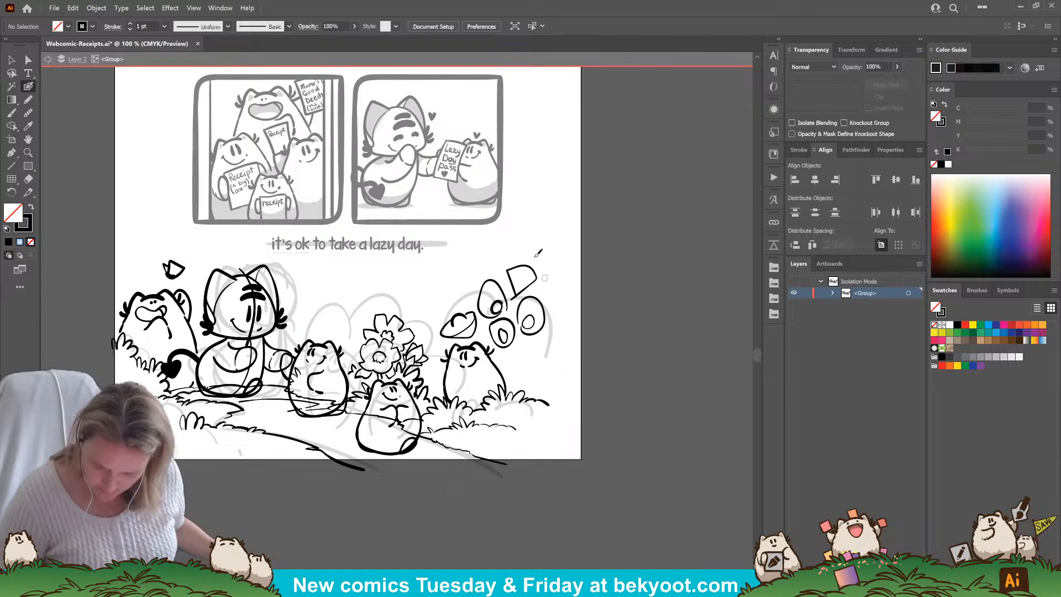
mouse_move(523, 373)
left_mouse_down()
mouse_move(531, 370)
mouse_move(543, 396)
mouse_move(565, 377)
mouse_move(584, 399)
left_mouse_up()
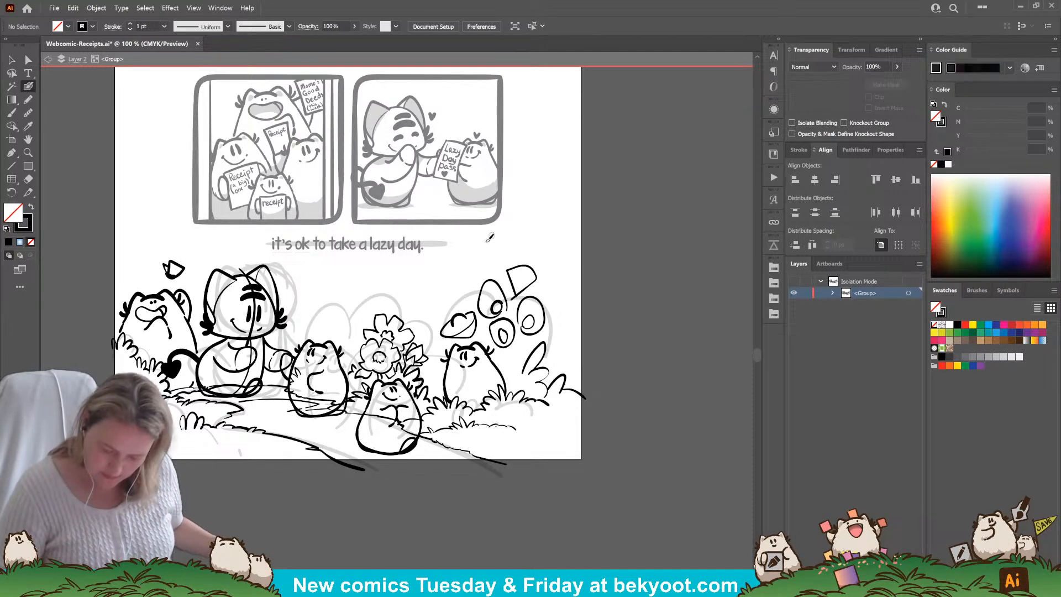
Select the five rounded shapes above the fifth character together with the leafy strokes at the page's right edge and group them.
left_click_drag(446, 258, 548, 335)
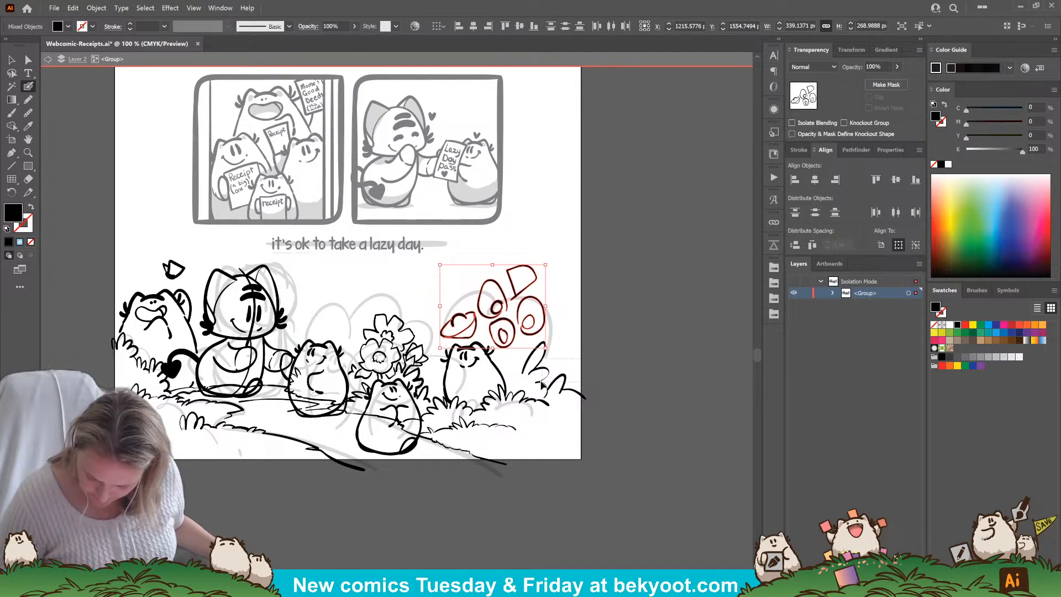
left_click_drag(542, 381, 537, 382)
left_click(584, 399, "shift")
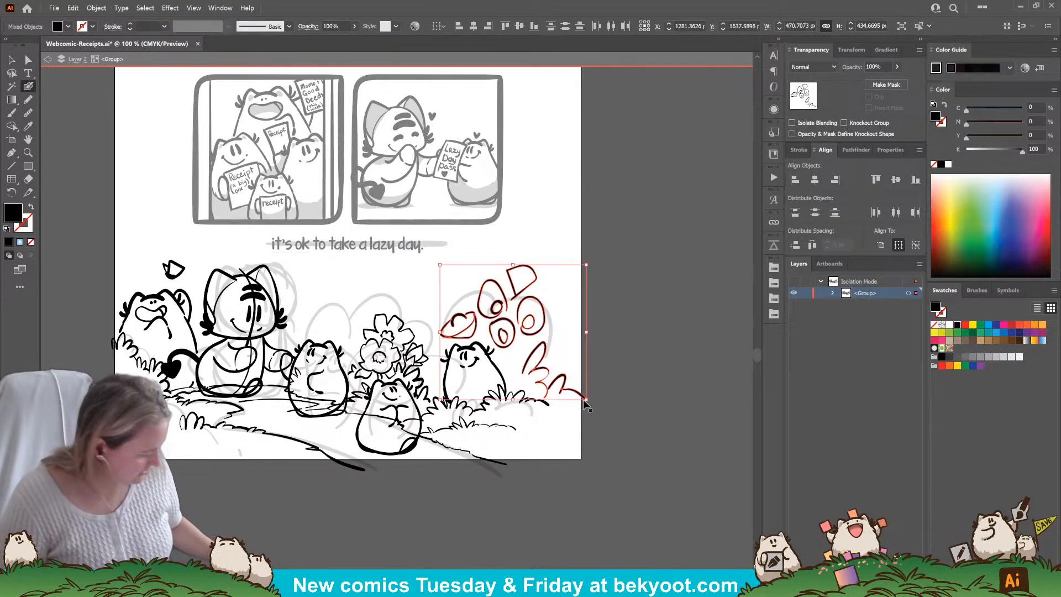
key("ctrl+g")
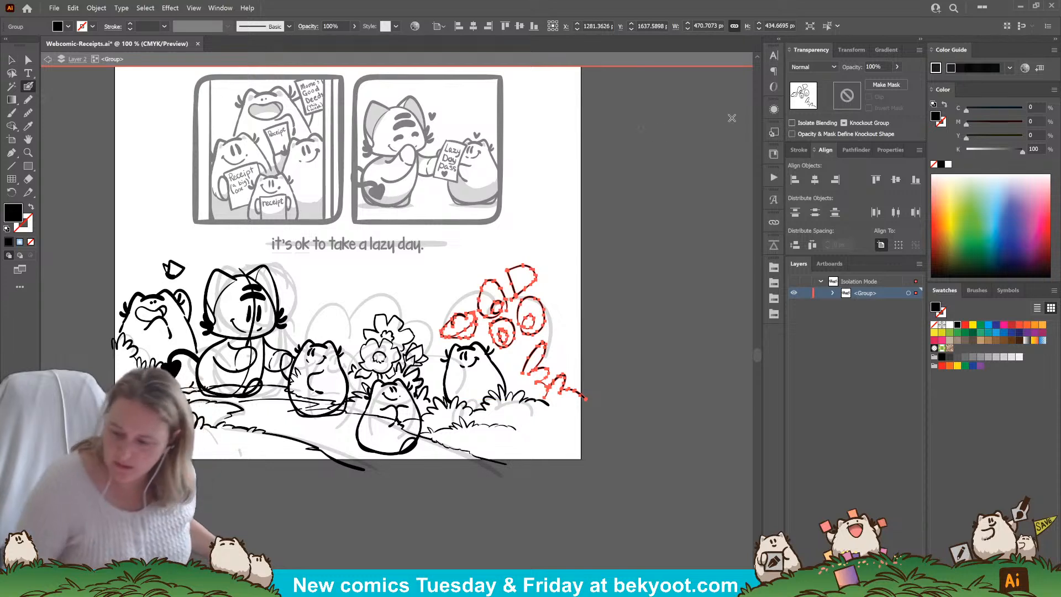
Set the opacity of the grouped rounded shapes and leafy strokes to 30%, and deselect the group.
left_click(878, 66)
type("23")
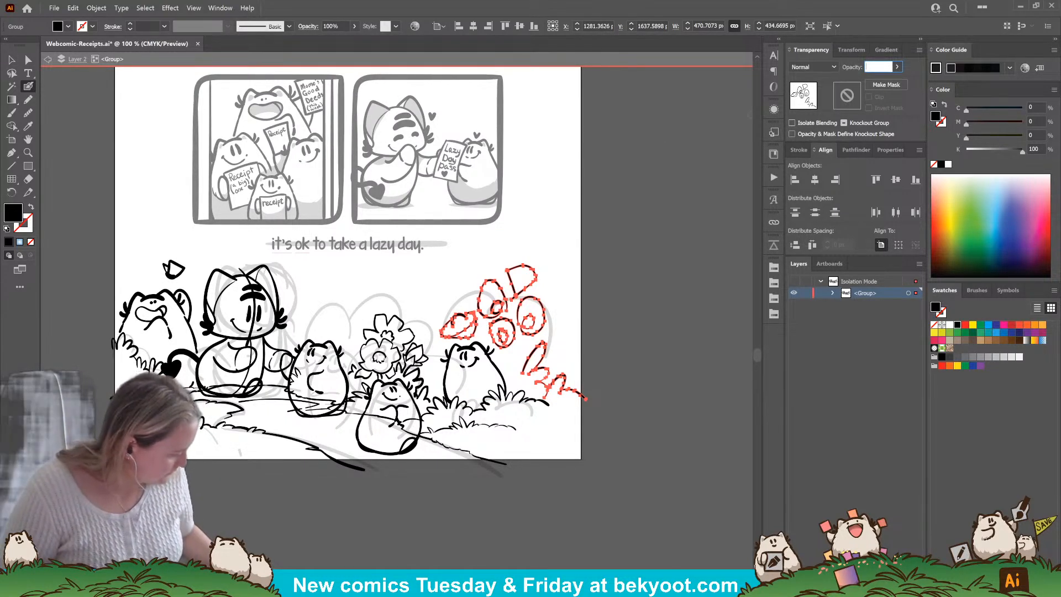
key("BackSpace")
key("BackSpace")
type("30")
key("Return")
left_click(330, 487, "ctrl")
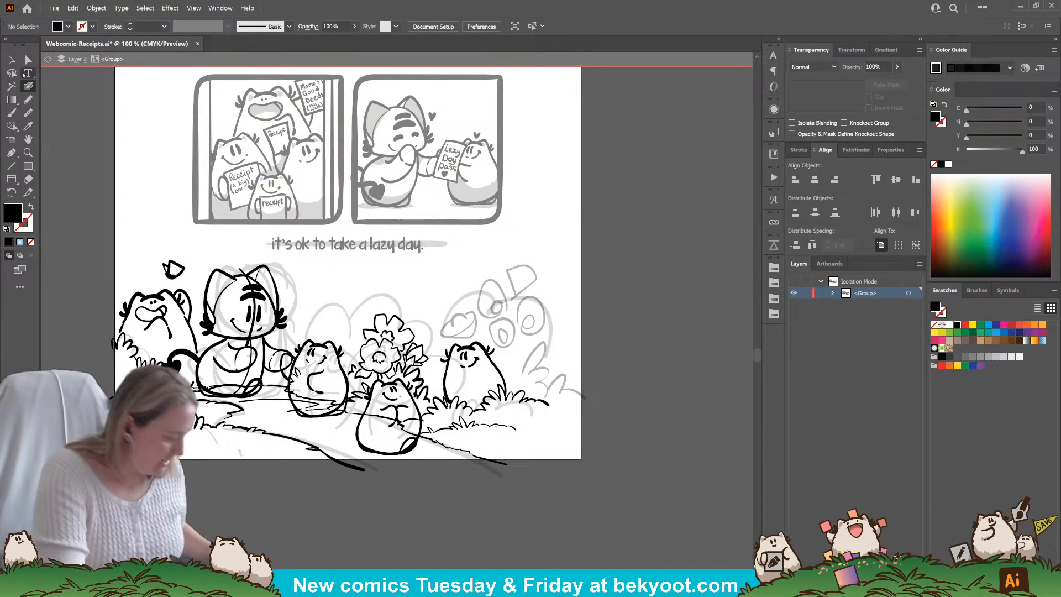
Leave the isolated group and move the final scene's rough sketch off the page, onto the pasteboard at its left.
left_click(11, 59)
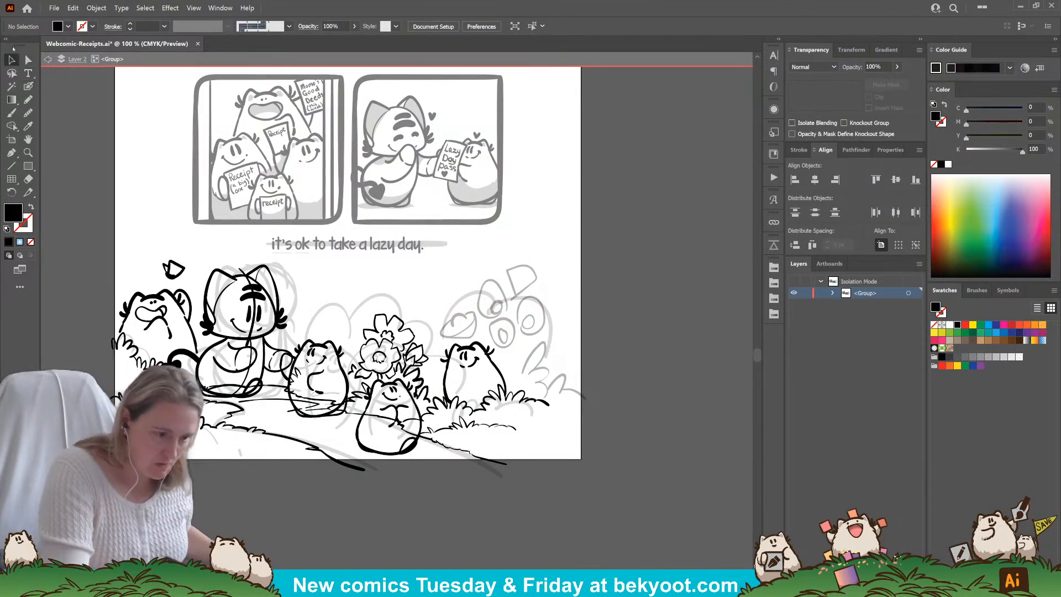
double_click(590, 284)
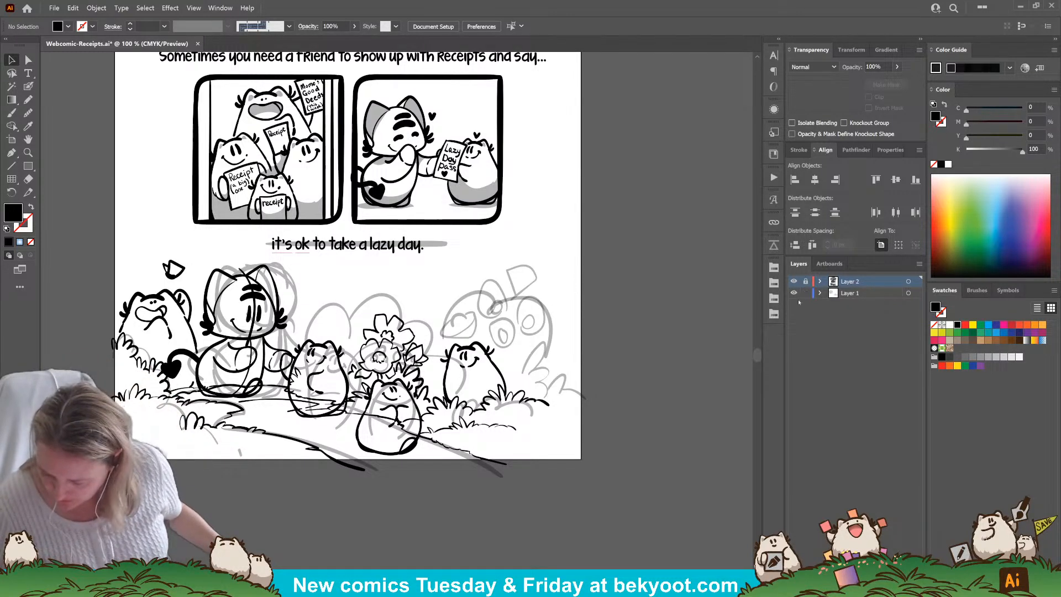
left_click(549, 345)
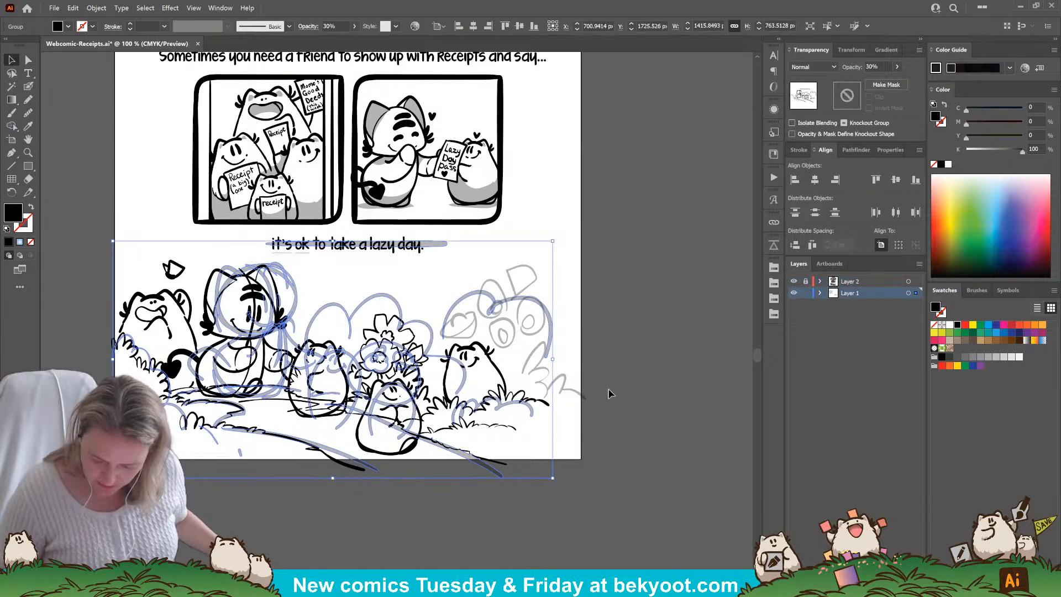
scroll(496, 412, "down", 1)
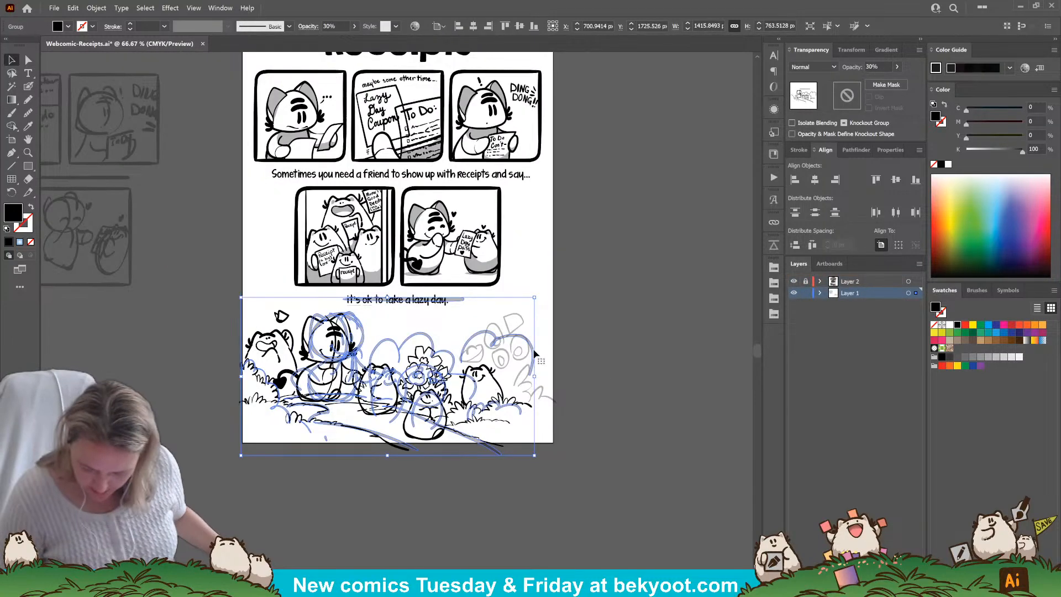
left_click_drag(535, 361, 125, 362)
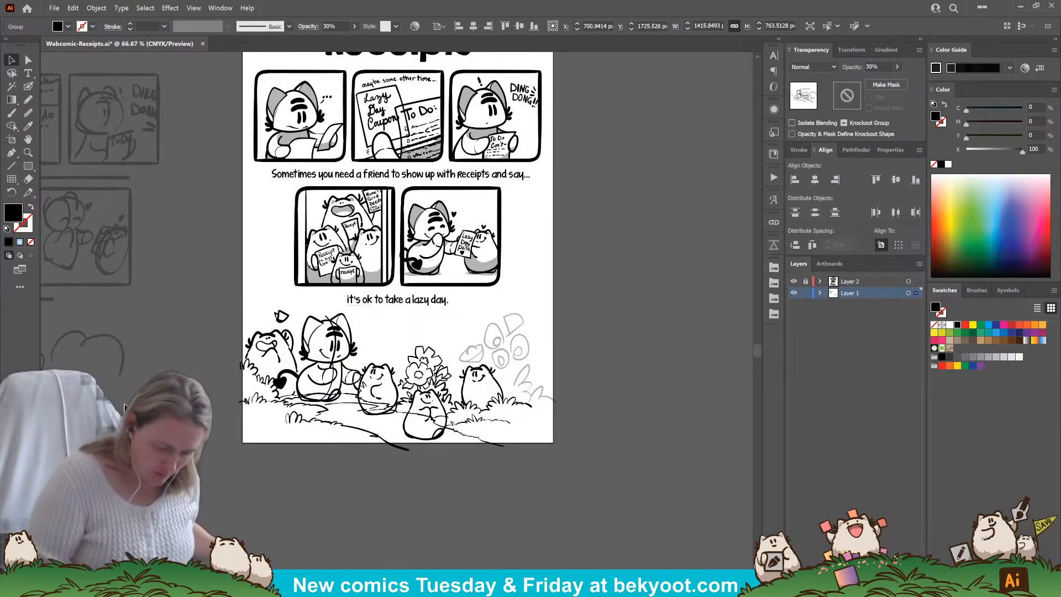
left_click(450, 492)
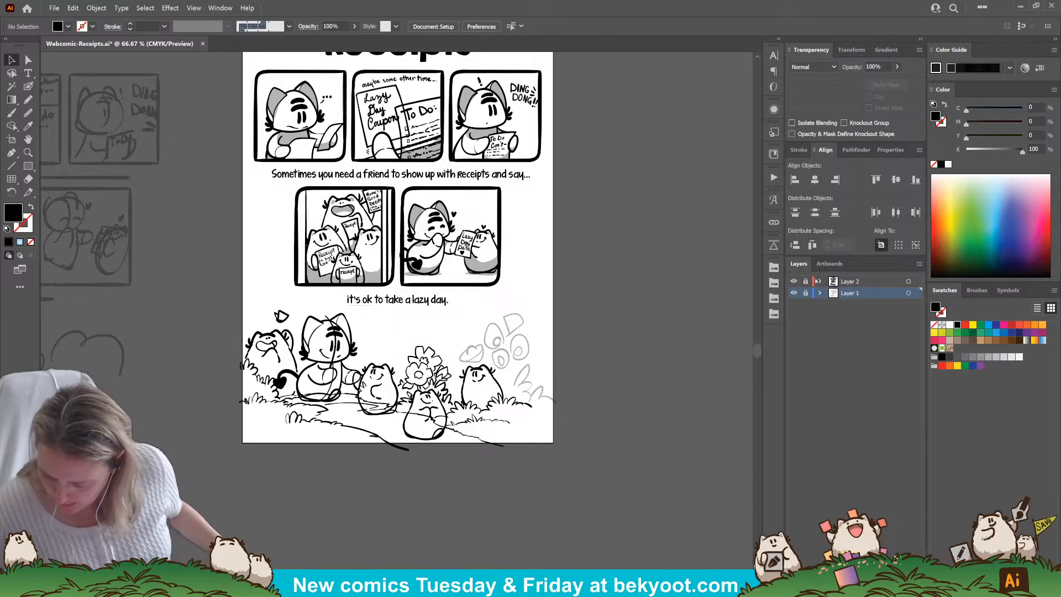
Unlock Layer 2, keeping Layer 1 locked, and isolate the faded background foliage group inside the final scene's artwork.
left_click(825, 282)
left_click(515, 366)
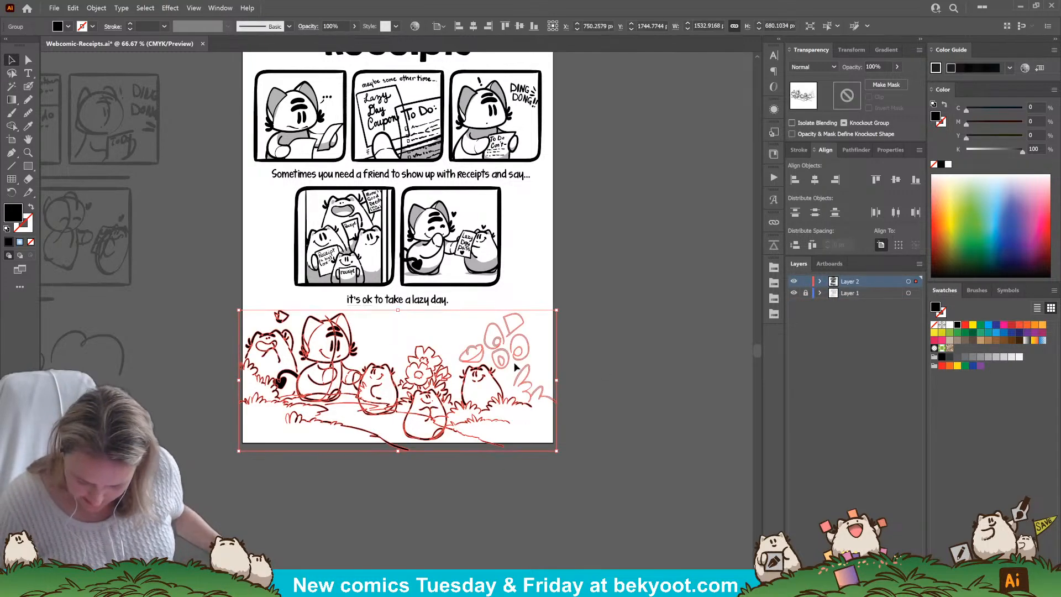
double_click(515, 367)
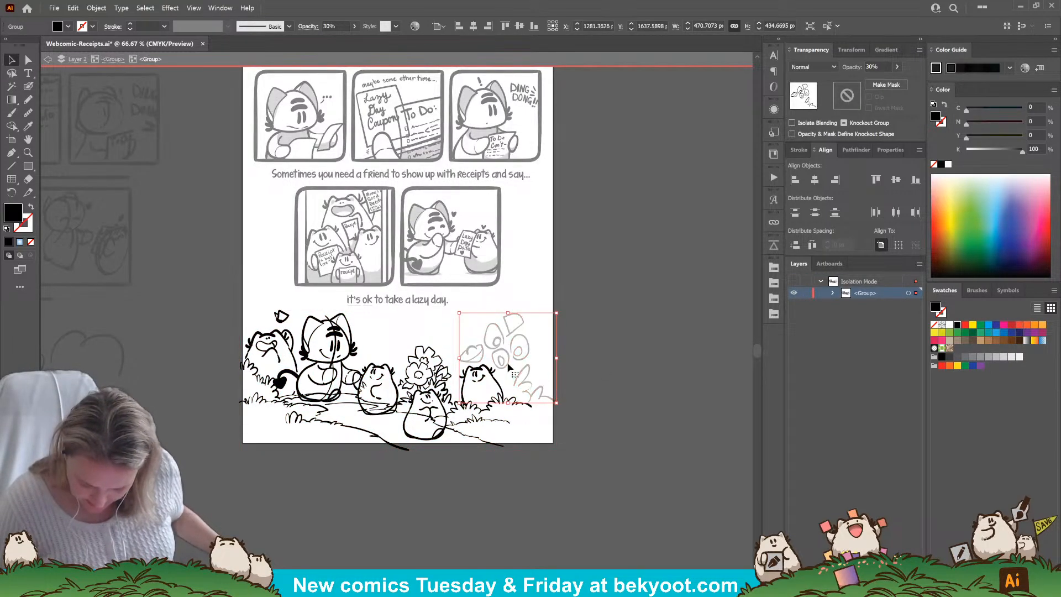
Draw background leaf tufts and a flower shape behind the characters in the faded group, exit isolation and save the file.
left_click(28, 87)
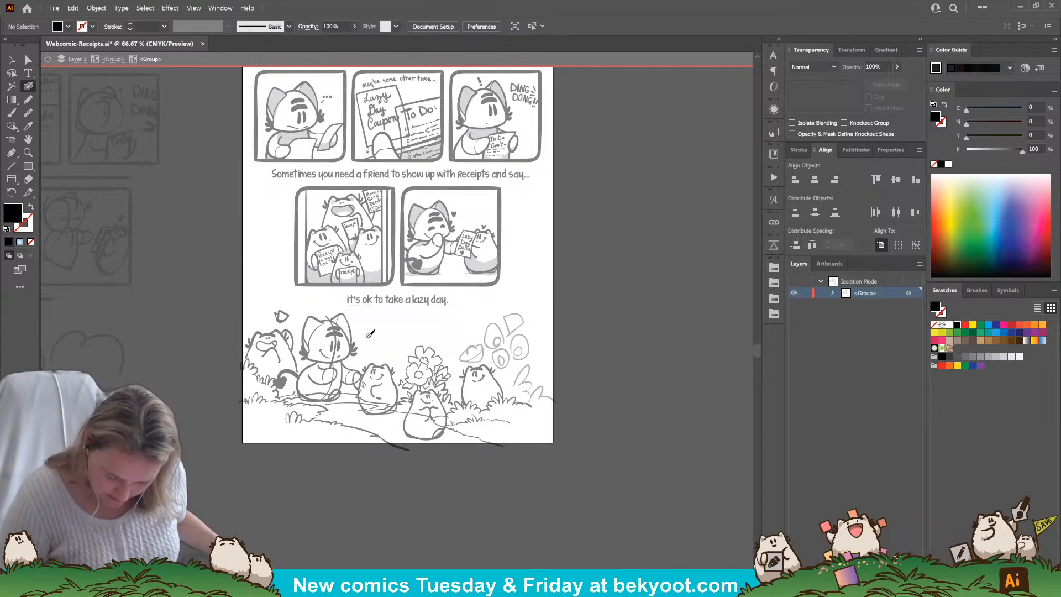
key("shift+x")
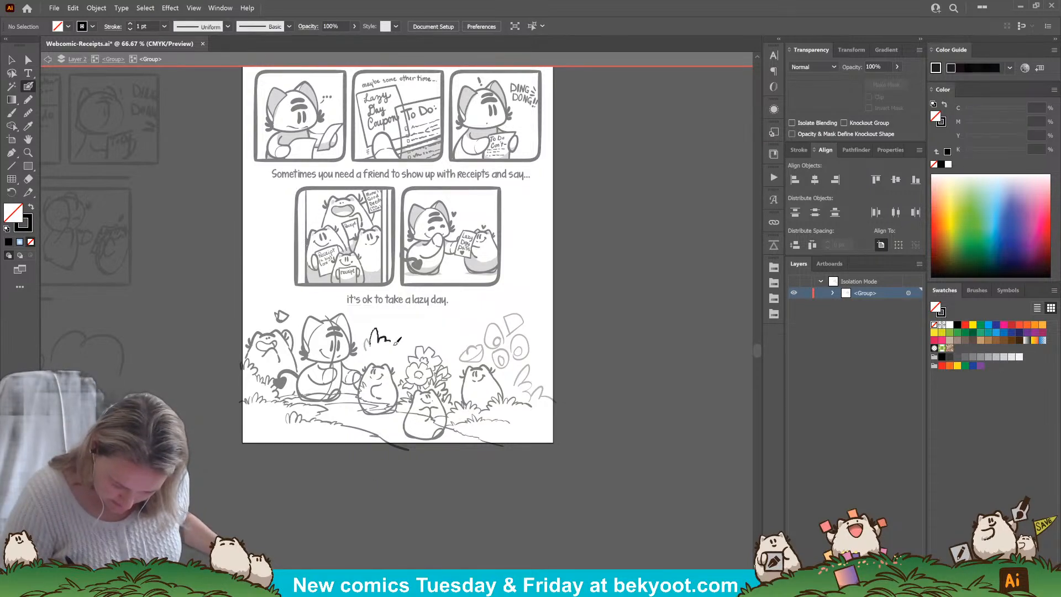
mouse_move(396, 341)
left_mouse_down()
mouse_move(393, 349)
mouse_move(415, 332)
mouse_move(394, 347)
left_mouse_up()
left_click_drag(420, 335, 436, 339)
mouse_move(443, 341)
left_mouse_down()
mouse_move(445, 350)
mouse_move(465, 328)
mouse_move(480, 341)
mouse_move(448, 350)
left_mouse_up()
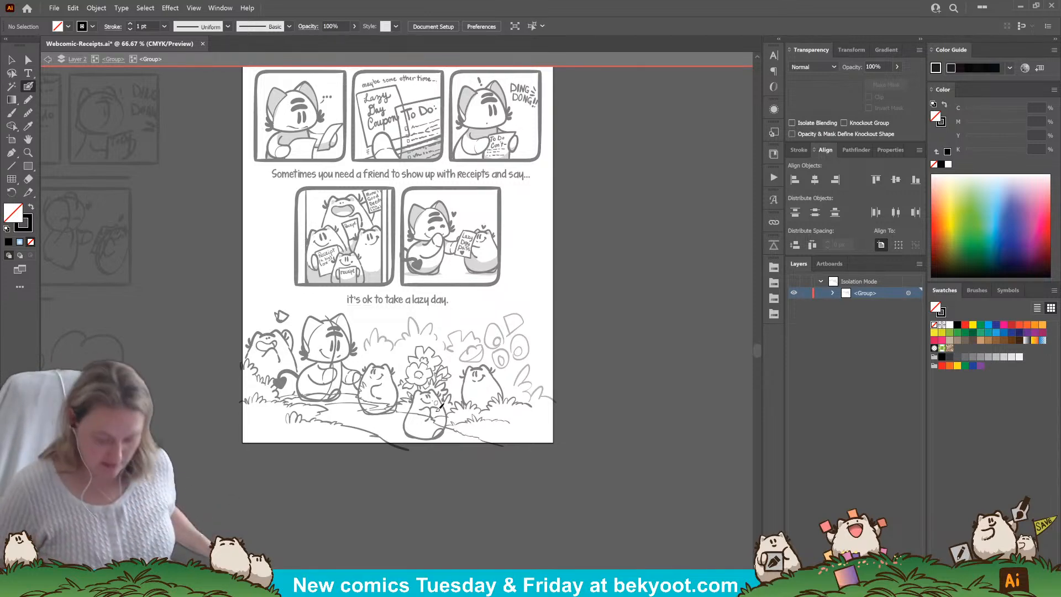
key("v")
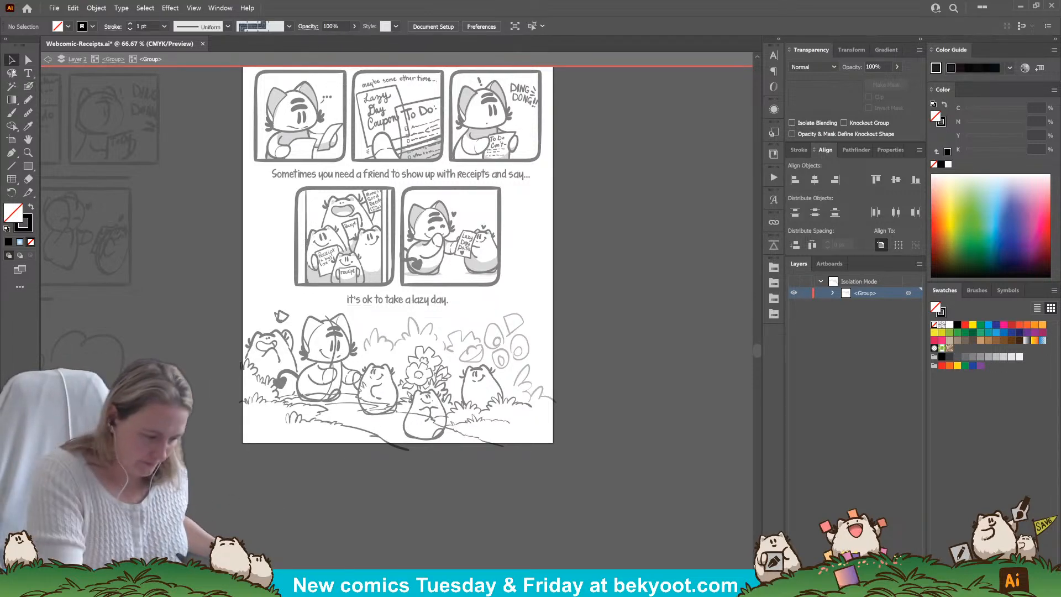
double_click(557, 355)
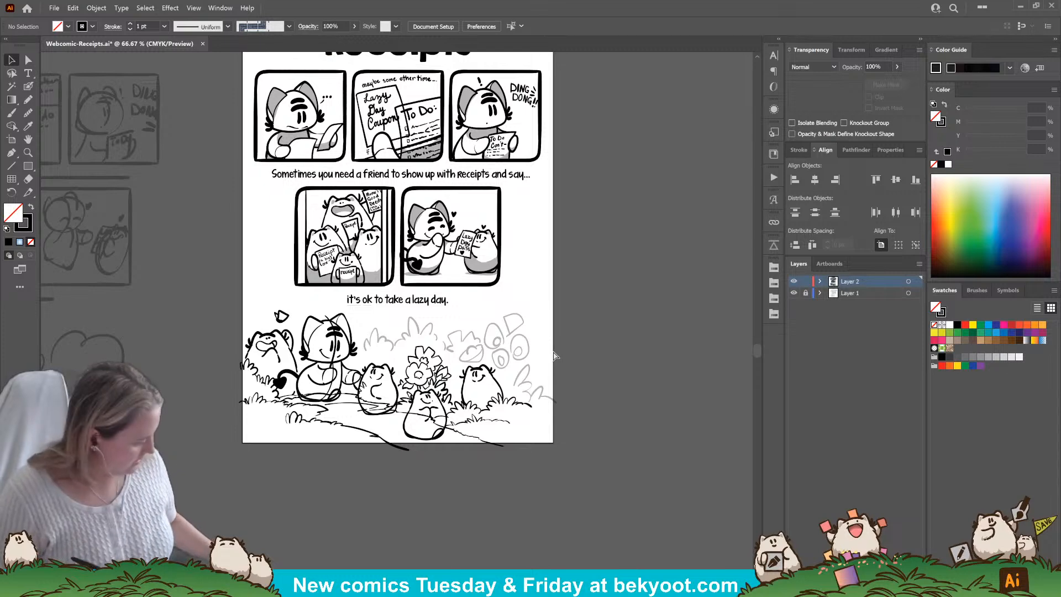
key("ctrl+s")
Review the whole comic page, reading the panels and captions from the title down to the final landscape scene.
left_click_drag(359, 301, 382, 338)
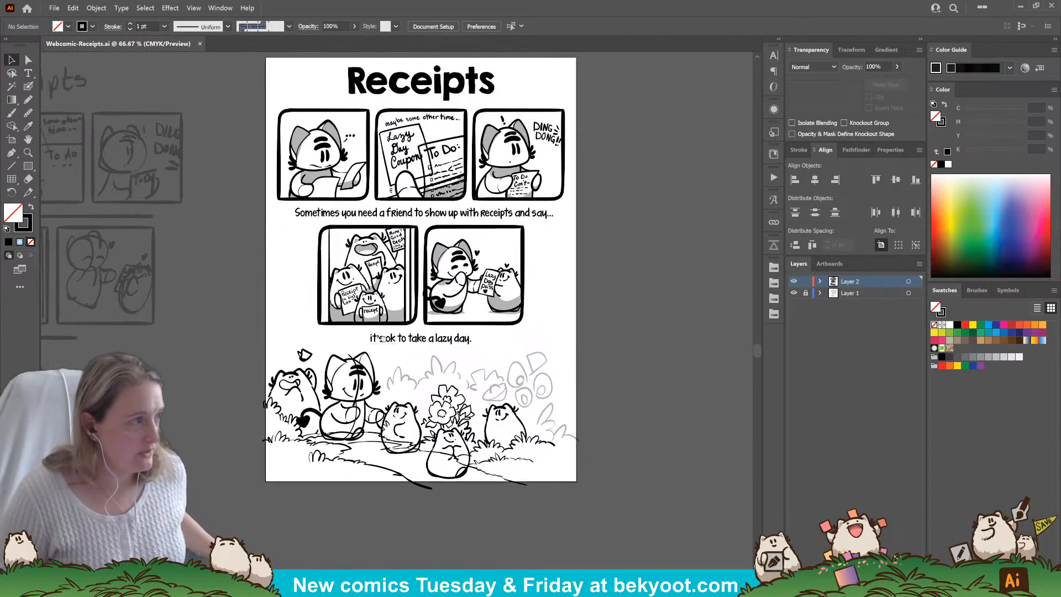
scroll(459, 253, "down", 2)
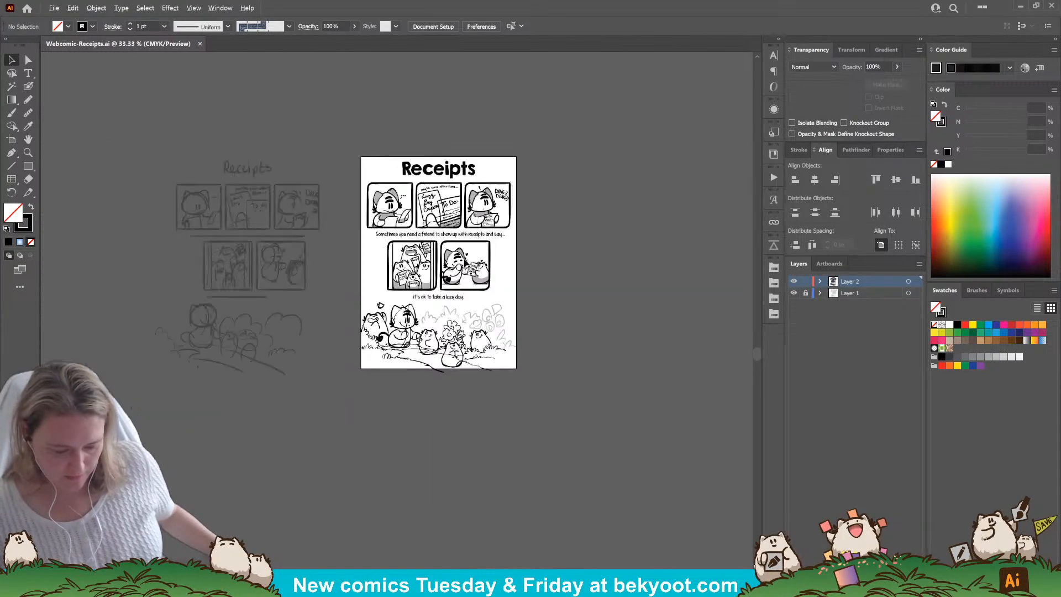
scroll(468, 258, "up", 3)
left_click_drag(373, 222, 454, 340)
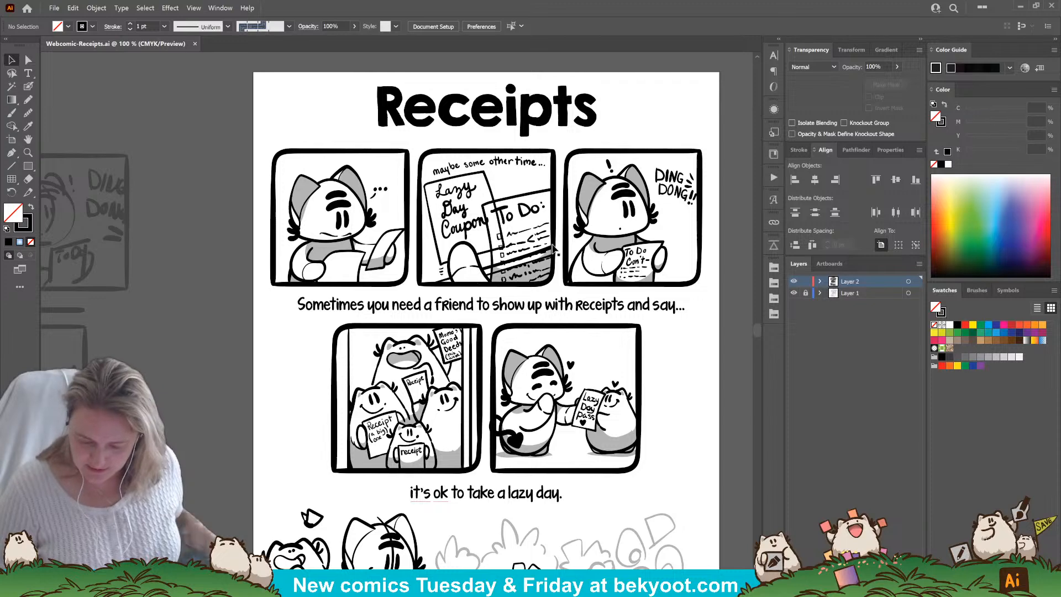
left_click_drag(639, 270, 591, 259)
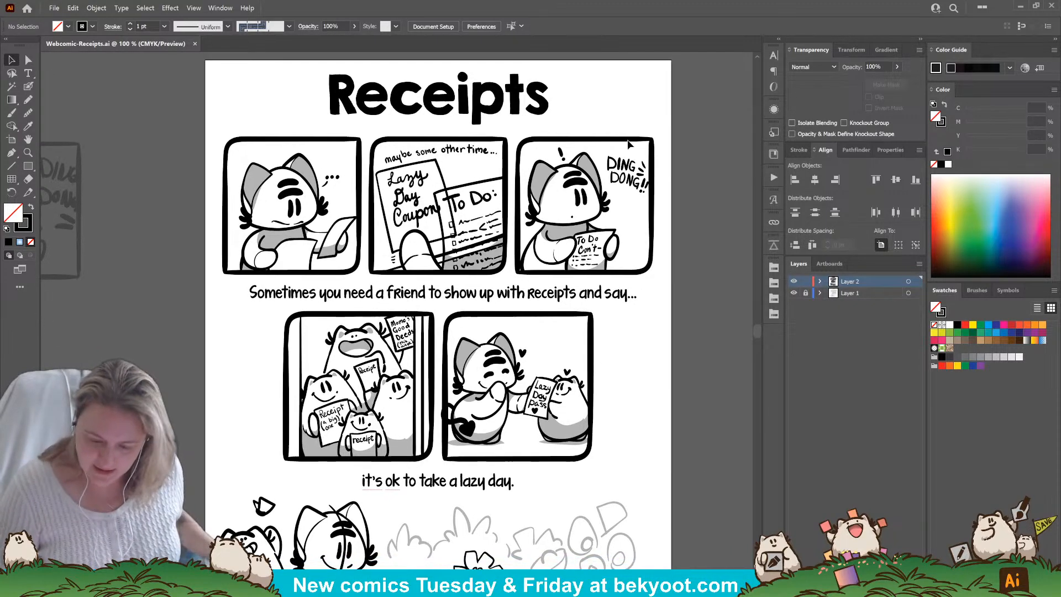
scroll(360, 364, "down", 2)
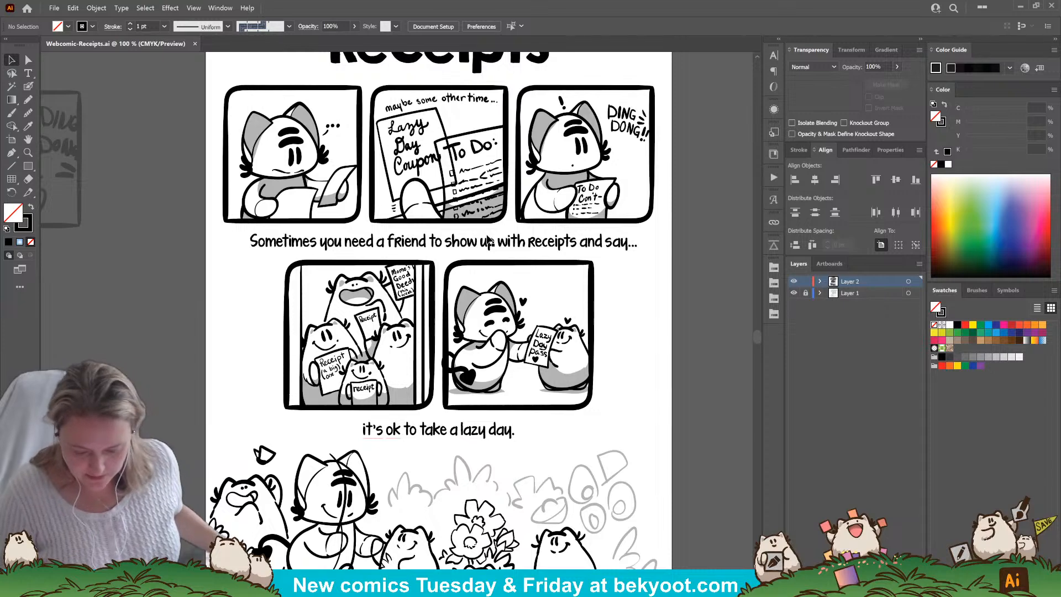
scroll(401, 365, "down", 2)
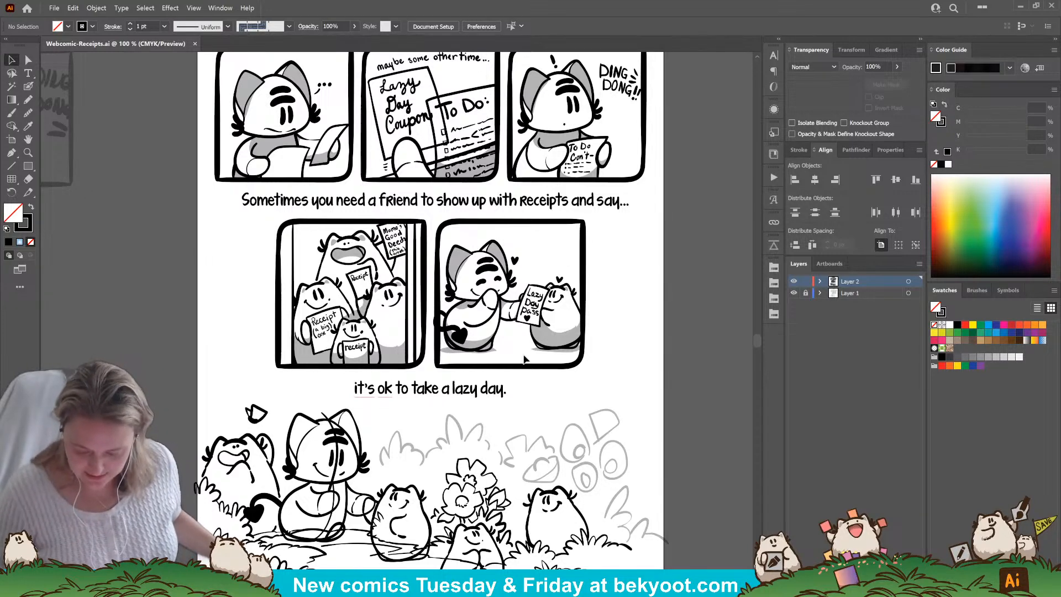
scroll(536, 395, "down", 2)
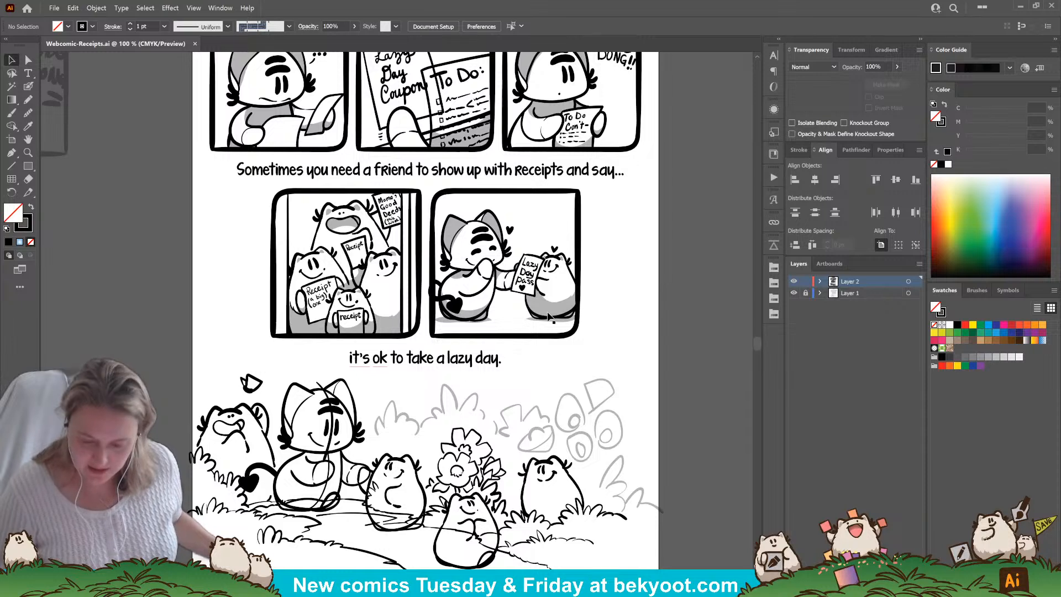
Add an ellipsis "..." at the start of the caption "it's ok to take a lazy day.".
left_click(31, 75)
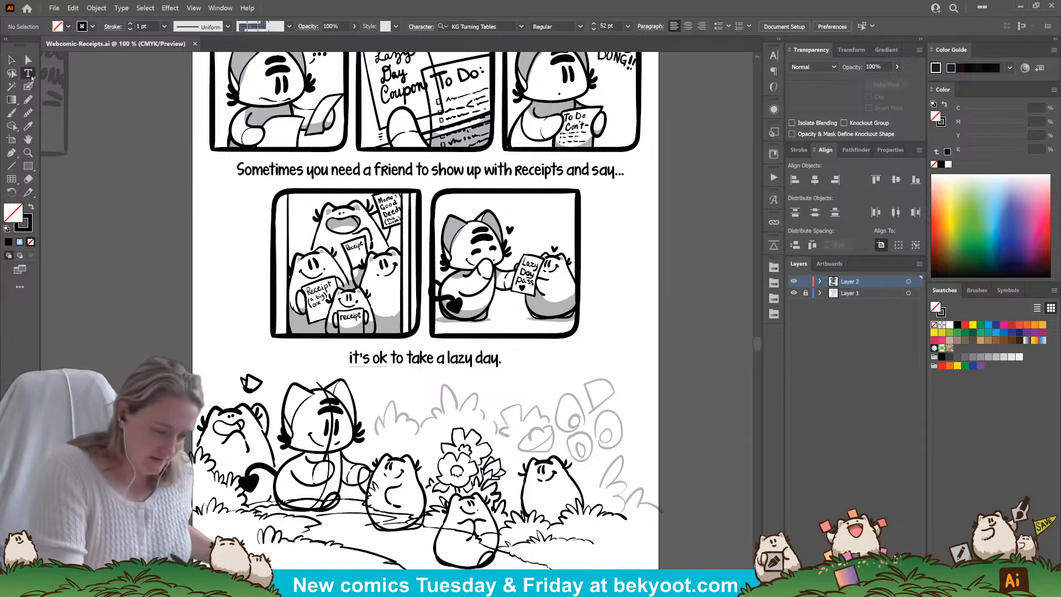
left_click(350, 359)
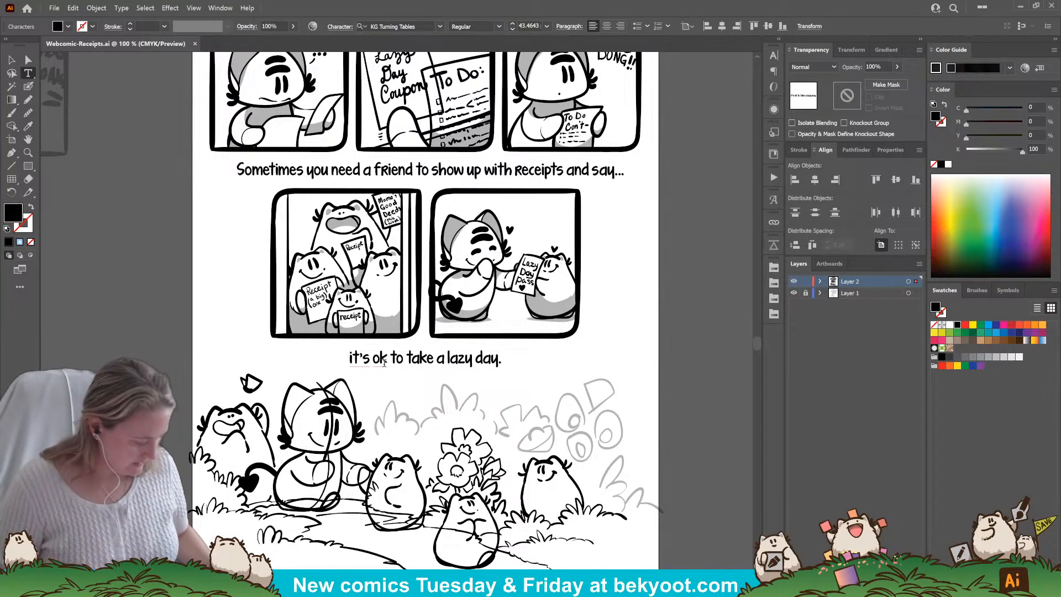
type("...")
key("Escape")
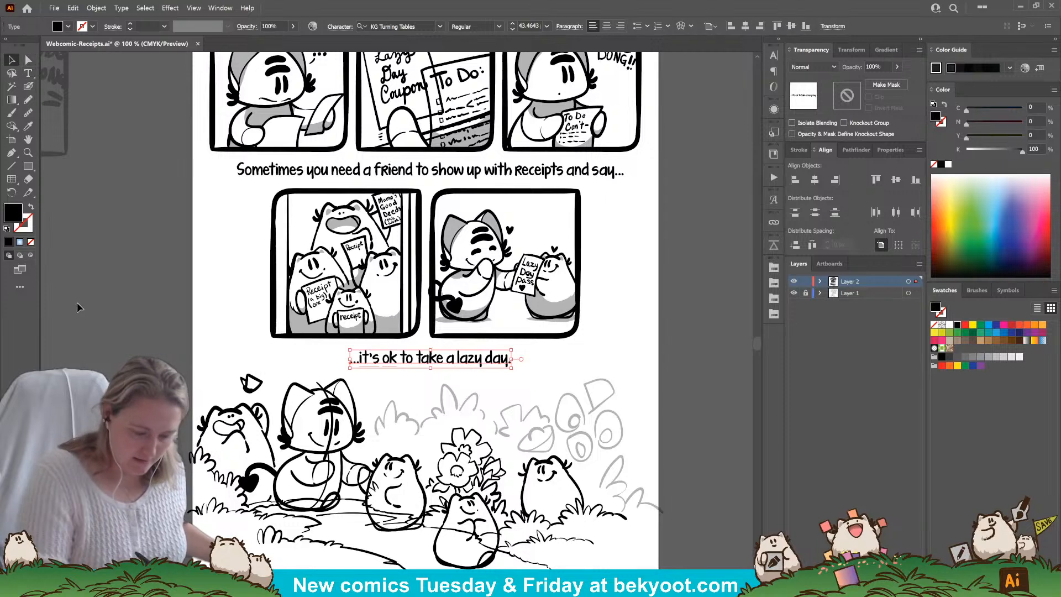
left_click(244, 359)
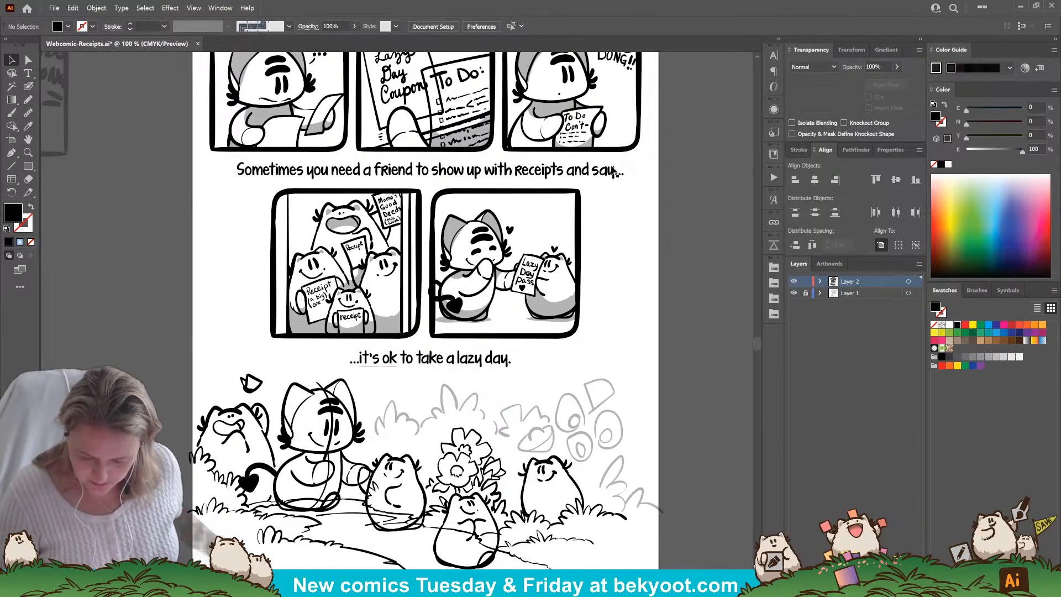
Centre the "...it's ok to take a lazy day." caption horizontally on the page and save the file.
left_click_drag(429, 362, 420, 363)
left_click(815, 180)
left_click(619, 293)
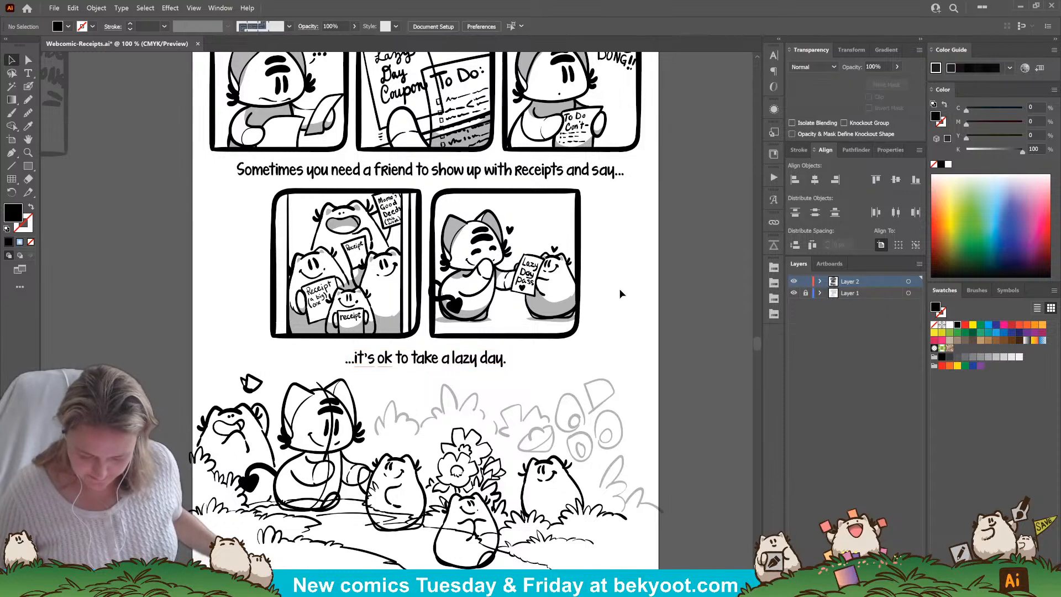
key("ctrl+s")
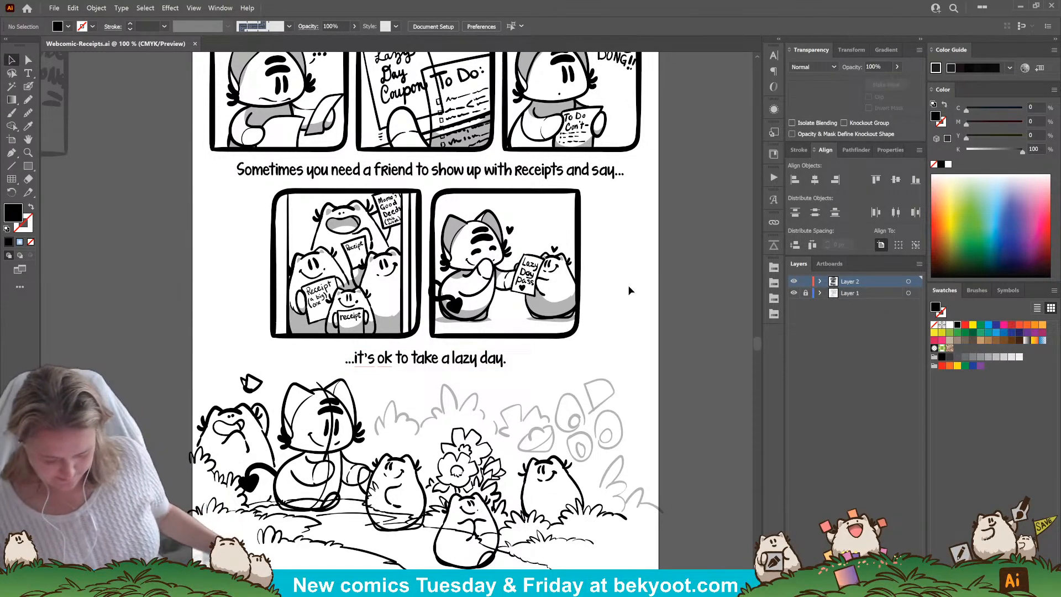
scroll(540, 423, "down", 1)
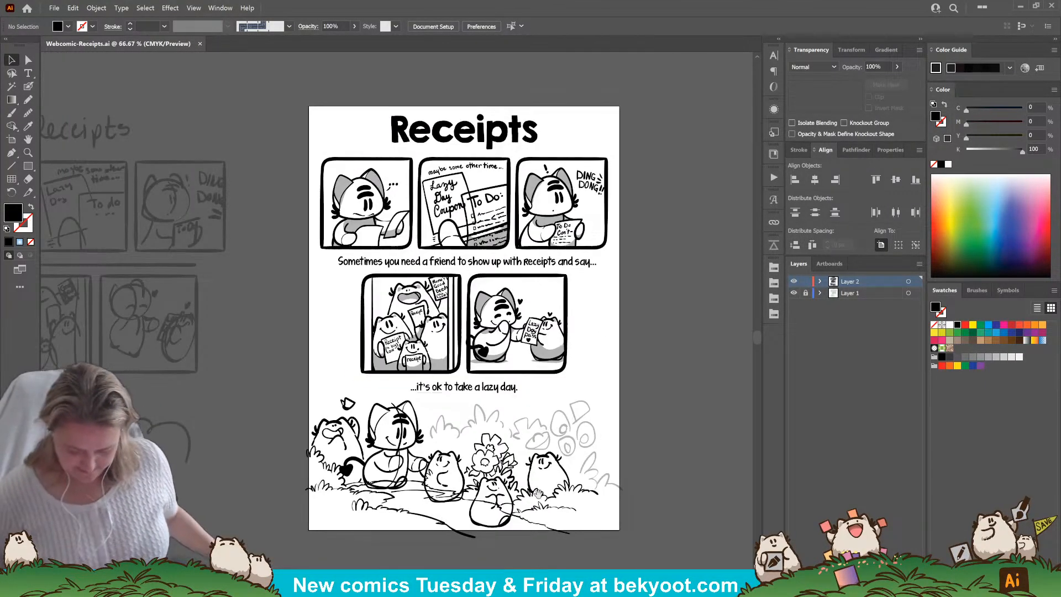
left_click_drag(538, 493, 424, 465)
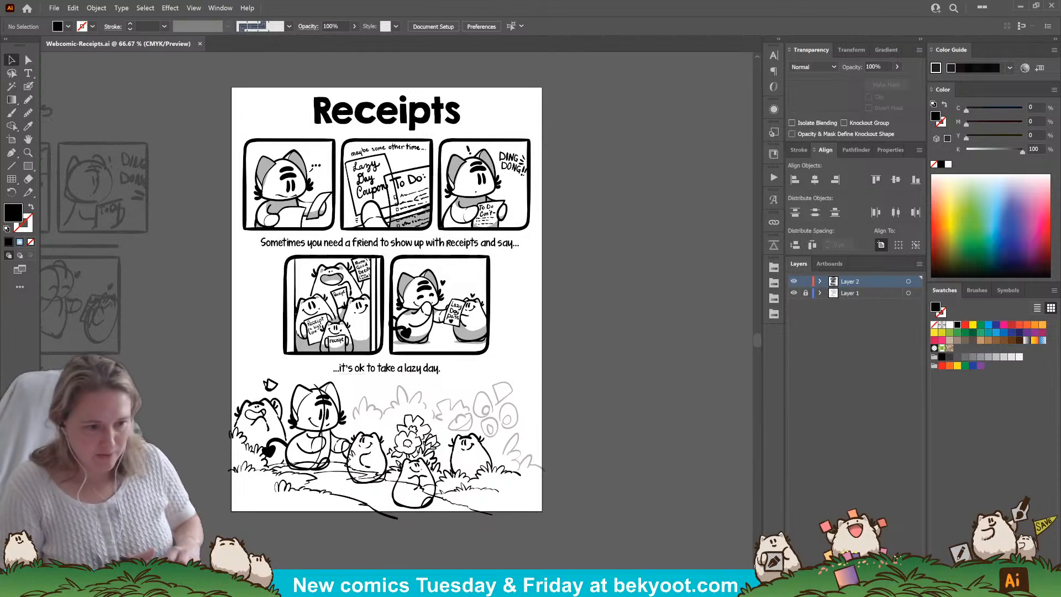